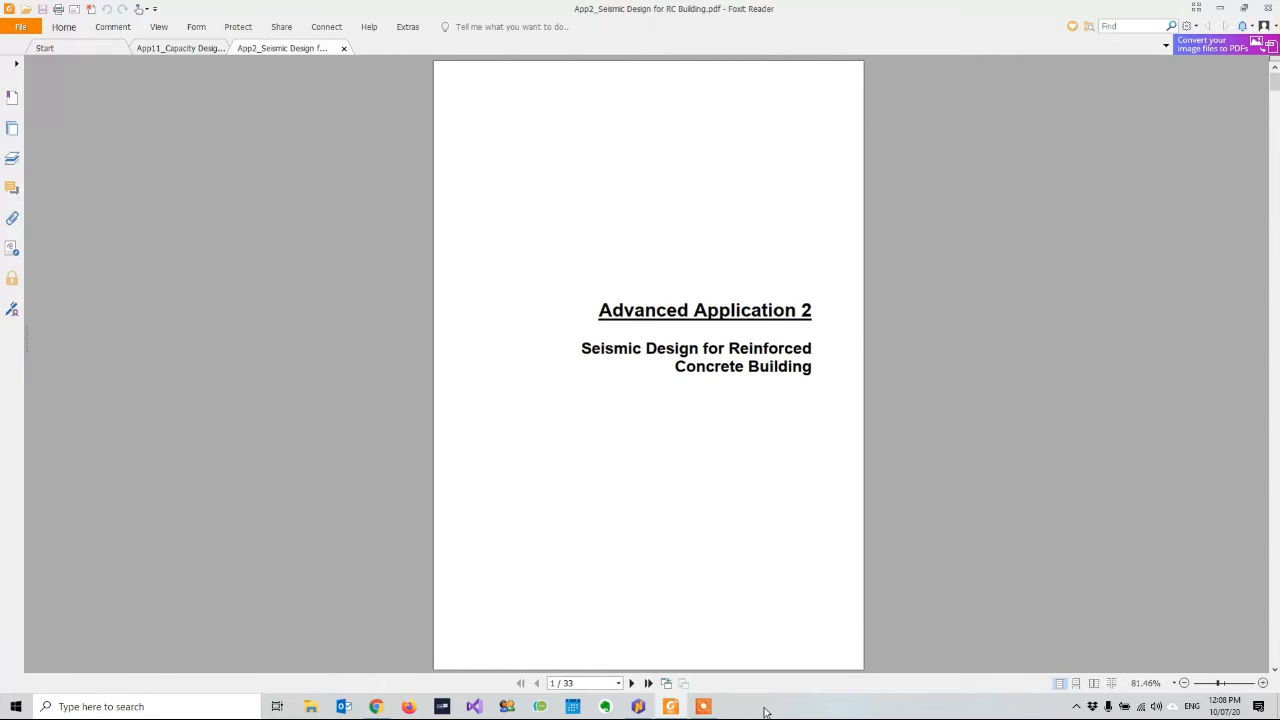
{"action": "scroll", "coordinate": [821, 463], "scroll_direction": "down", "scroll_amount": 2}
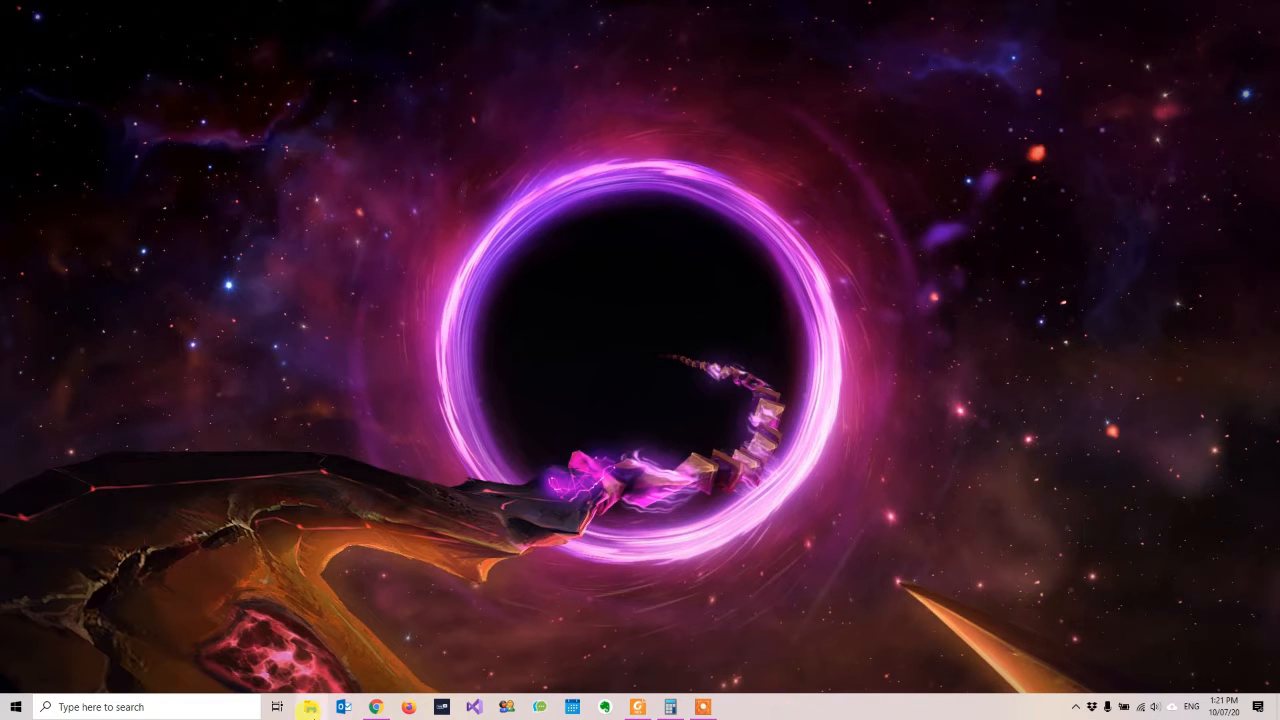
- Search Windows for MIDAS and launch midas NFX 2020
{"action": "left_click", "coordinate": [114, 704]}
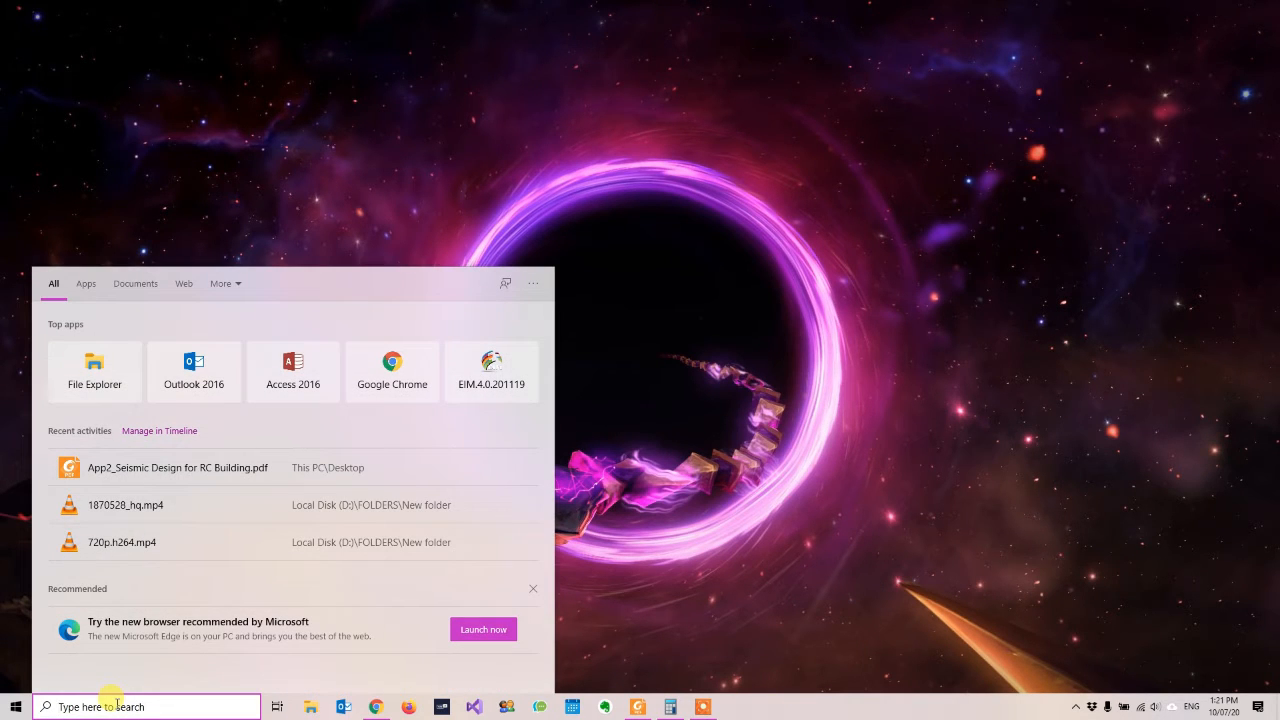
{"action": "type", "text": "MIDAS"}
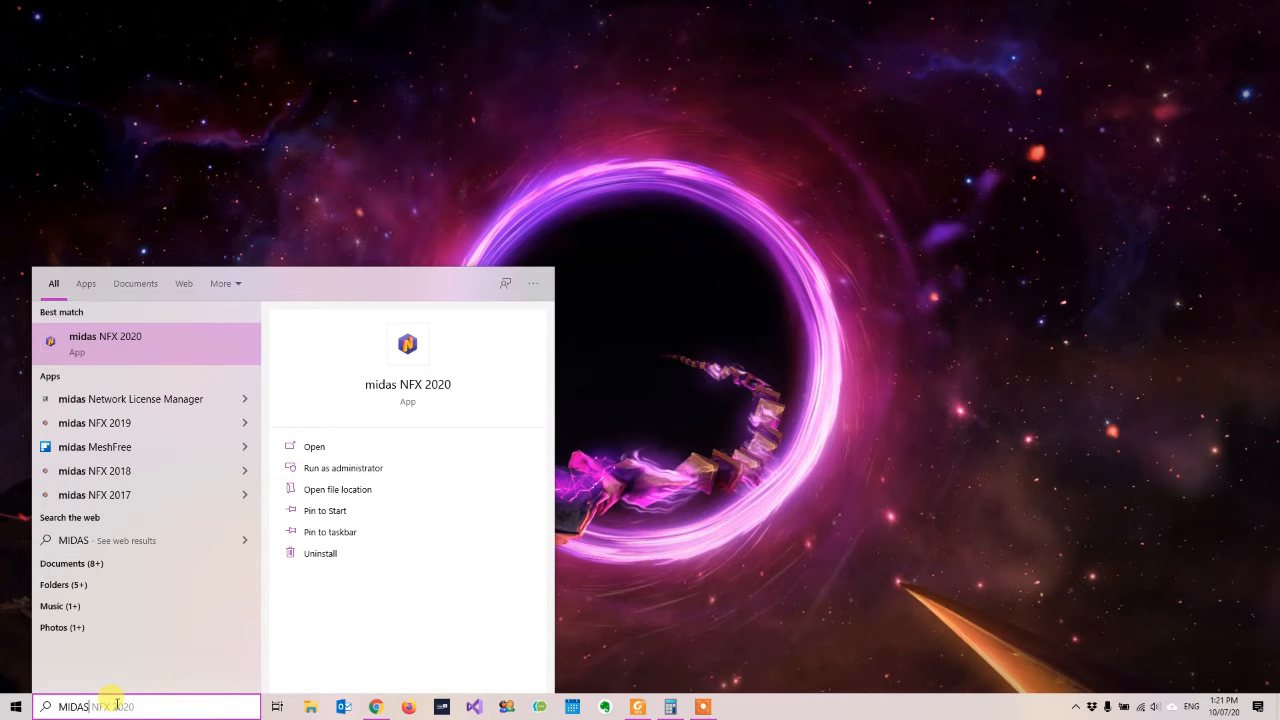
{"action": "left_click", "coordinate": [162, 330]}
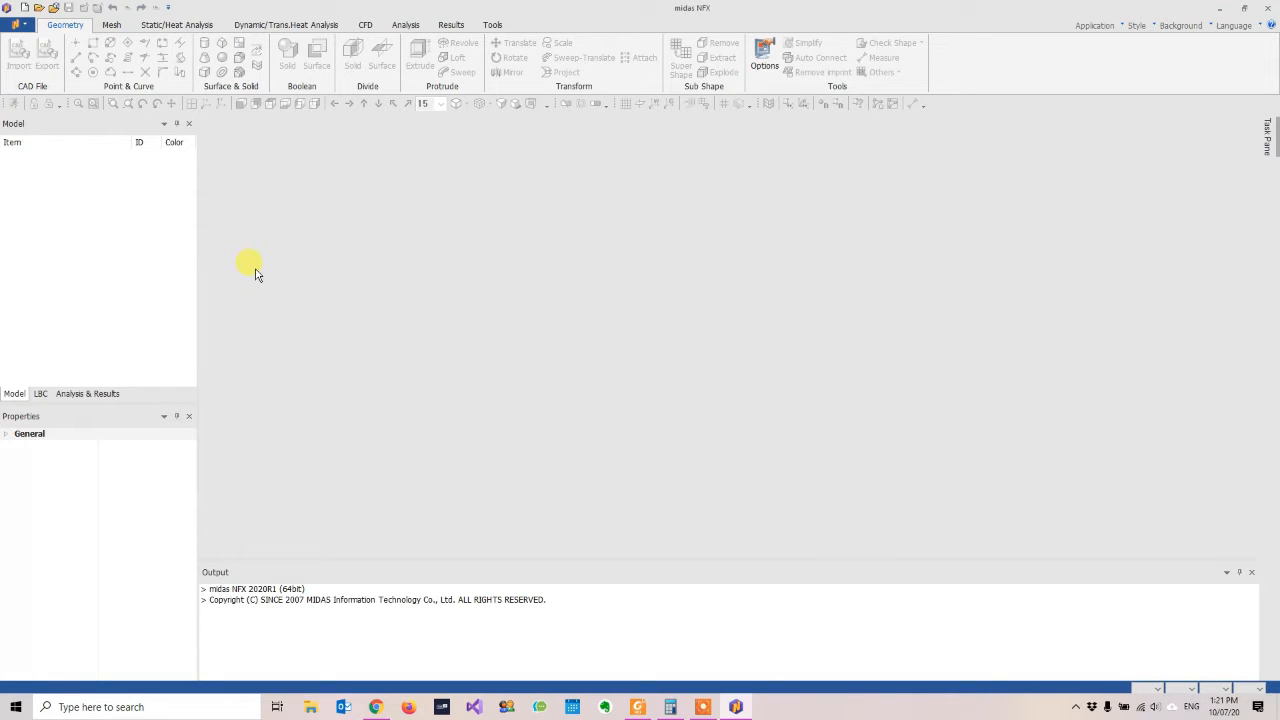
- Review the Geometry, Mesh, Static/Heat Analysis, Dynamic/Transient Heat Analysis and CFD command sets and the load and boundary condition tree
{"action": "left_click", "coordinate": [111, 27]}
{"action": "left_click", "coordinate": [160, 26]}
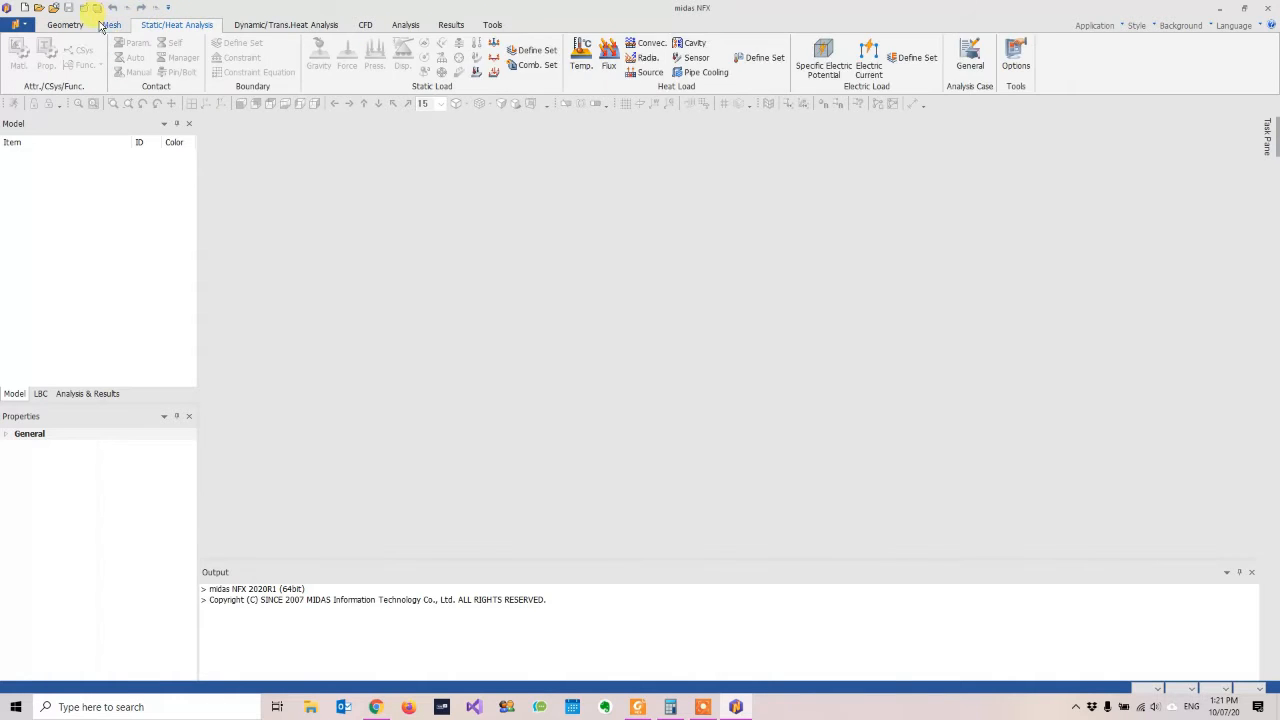
{"action": "left_click", "coordinate": [72, 25]}
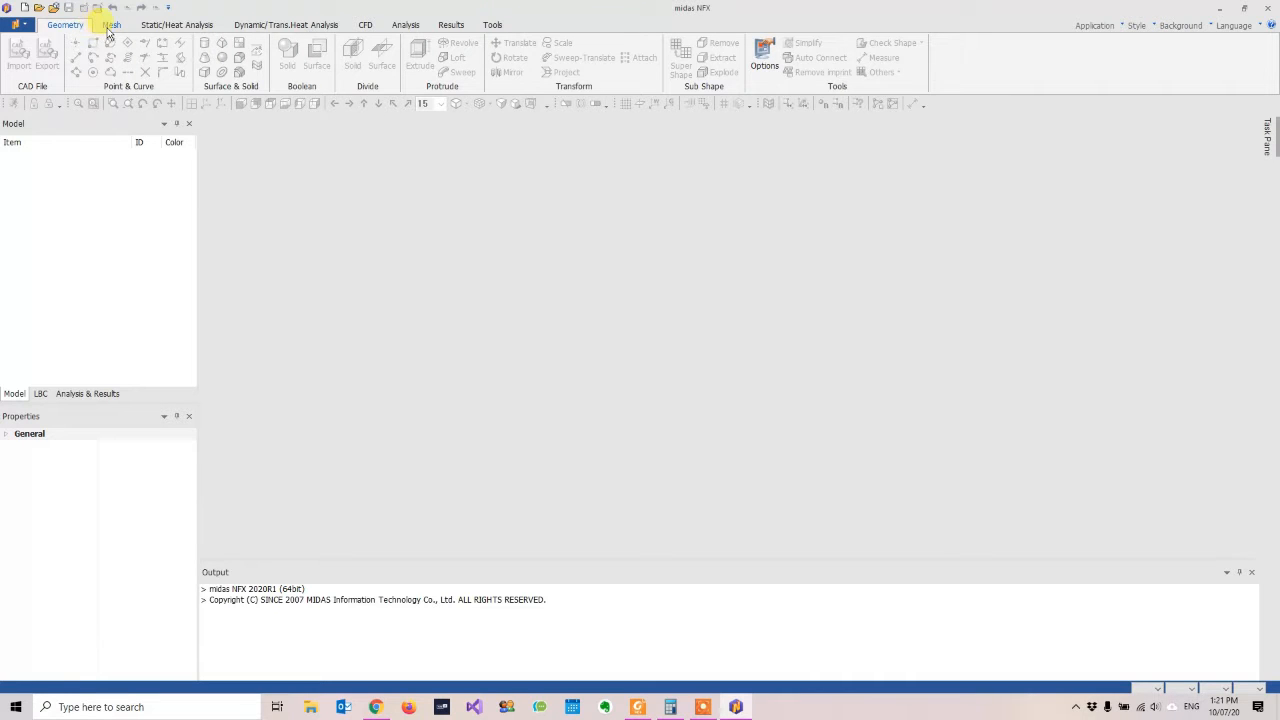
{"action": "left_click", "coordinate": [110, 26]}
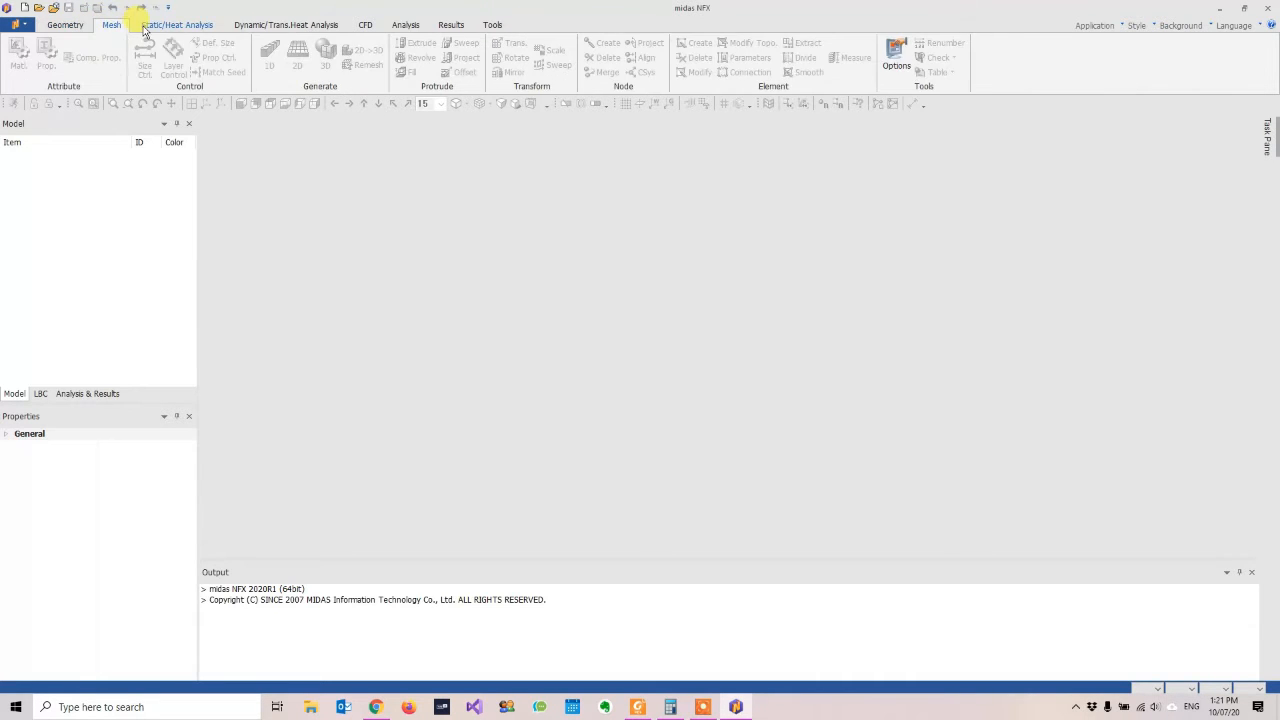
{"action": "left_click", "coordinate": [146, 27]}
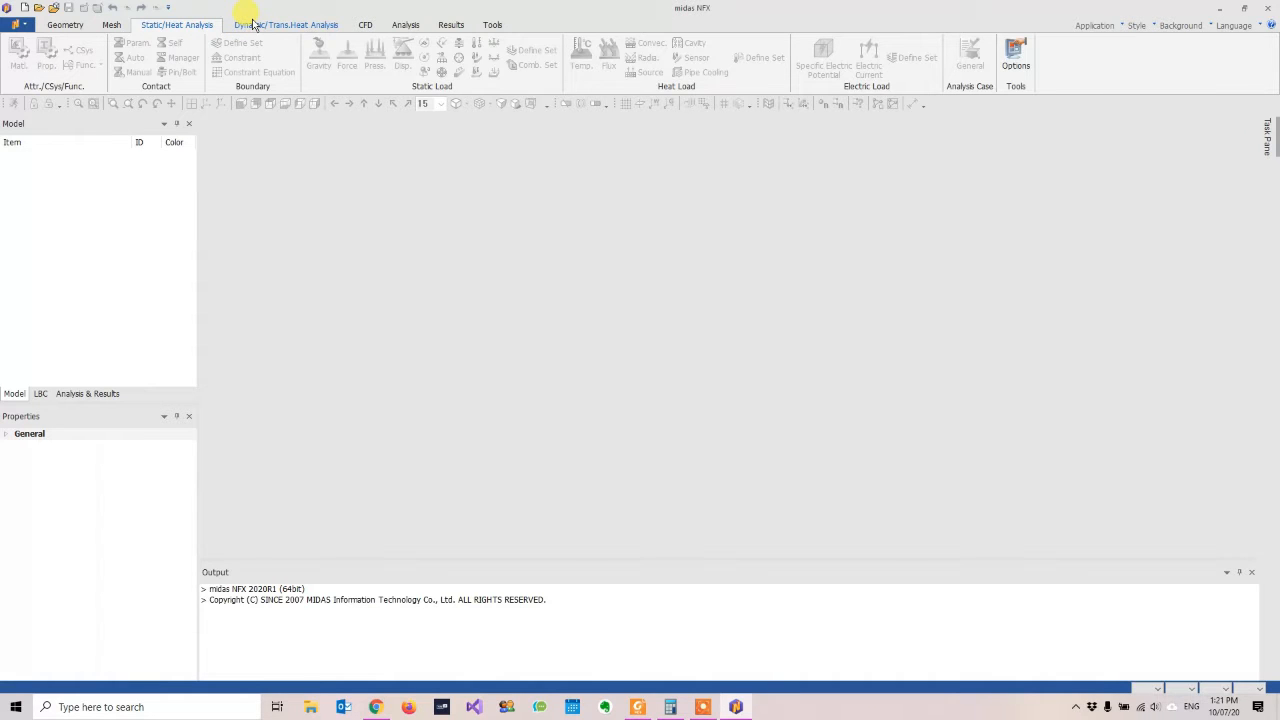
{"action": "left_click", "coordinate": [253, 24]}
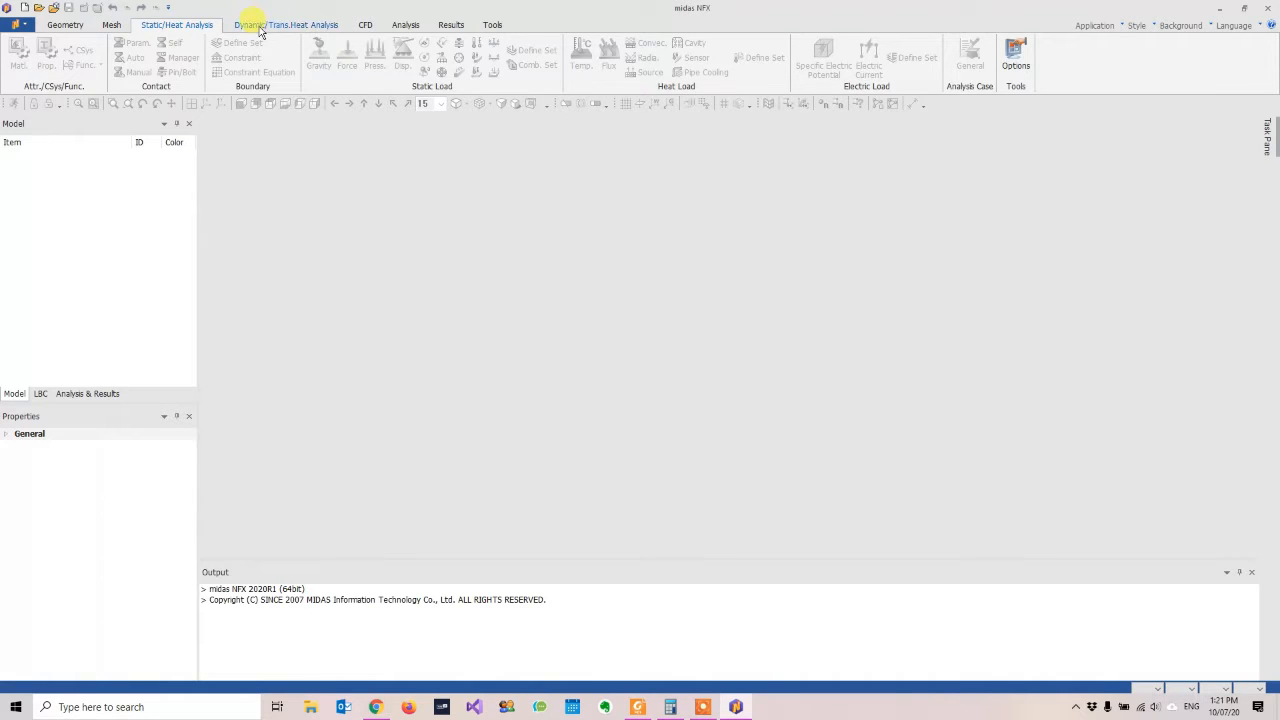
{"action": "left_click", "coordinate": [166, 28]}
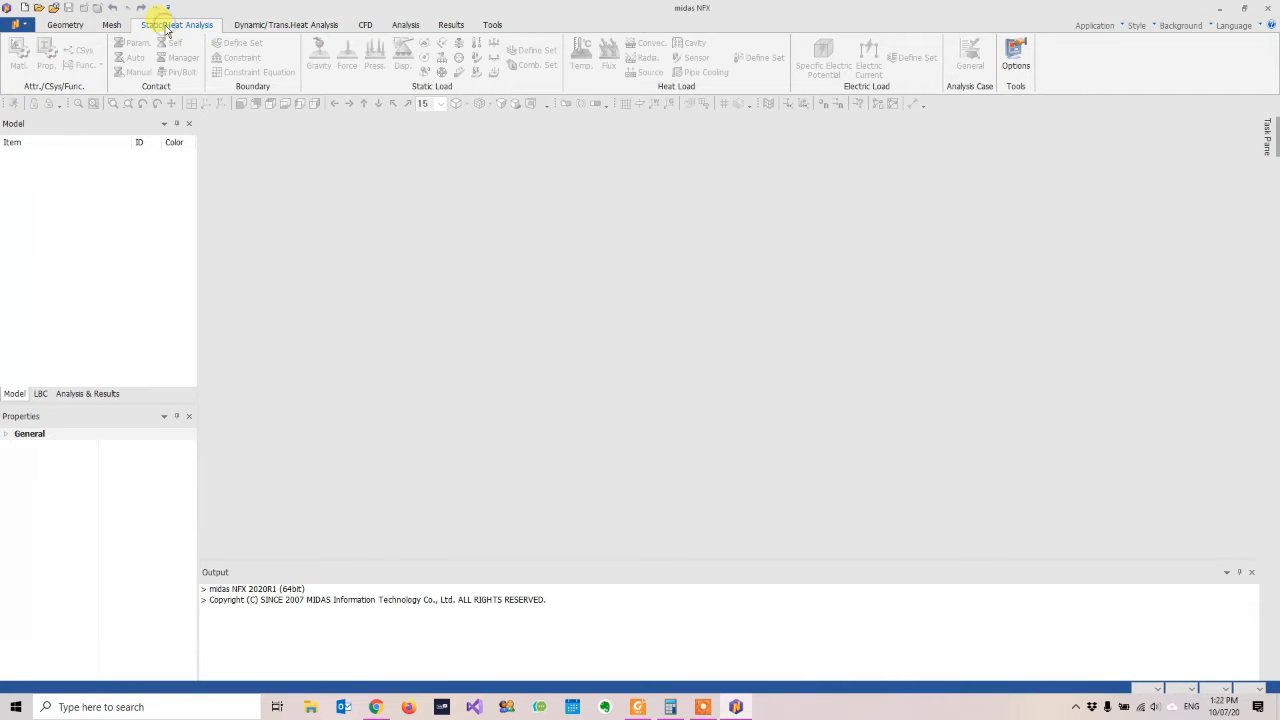
{"action": "left_click", "coordinate": [263, 30]}
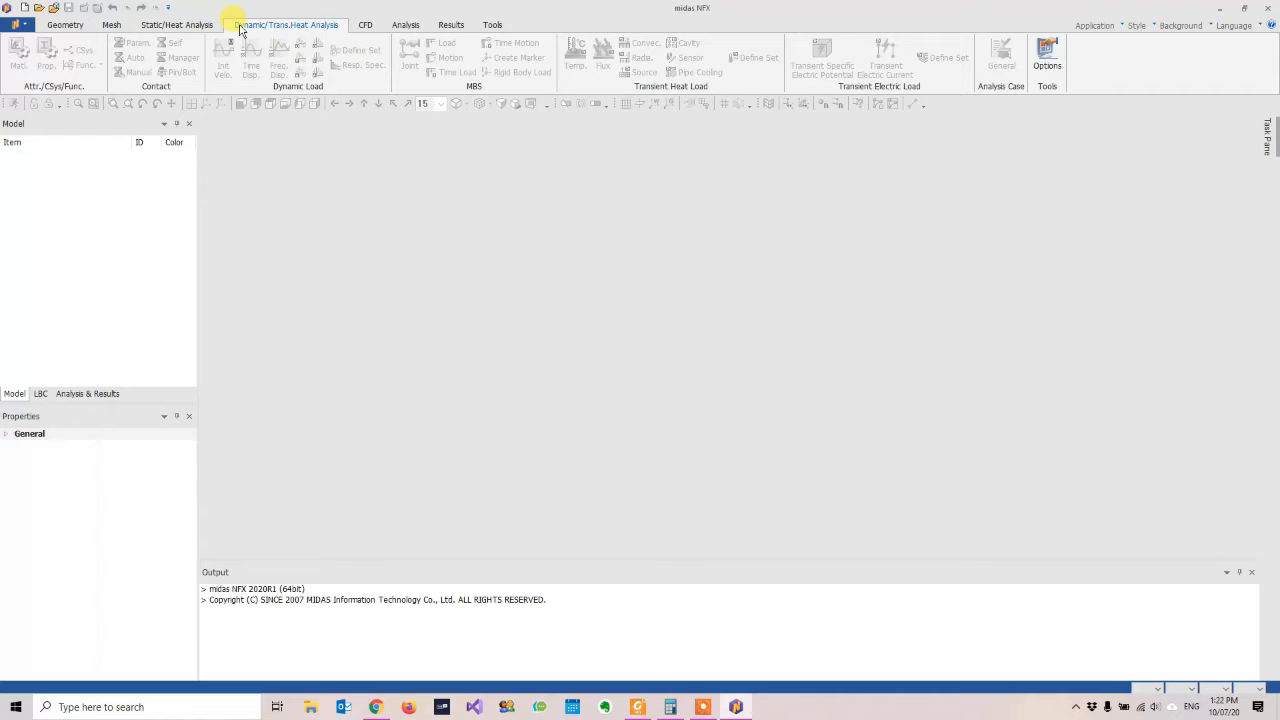
{"action": "left_click", "coordinate": [366, 26]}
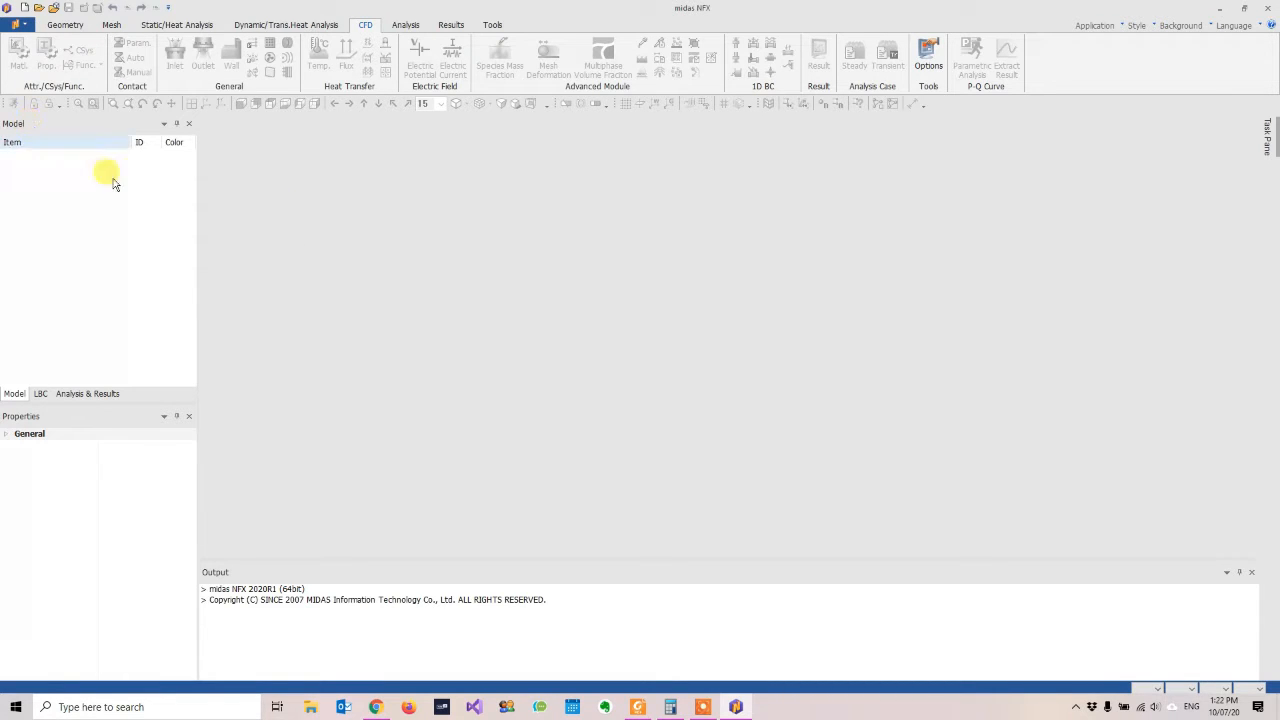
{"action": "left_click", "coordinate": [39, 393]}
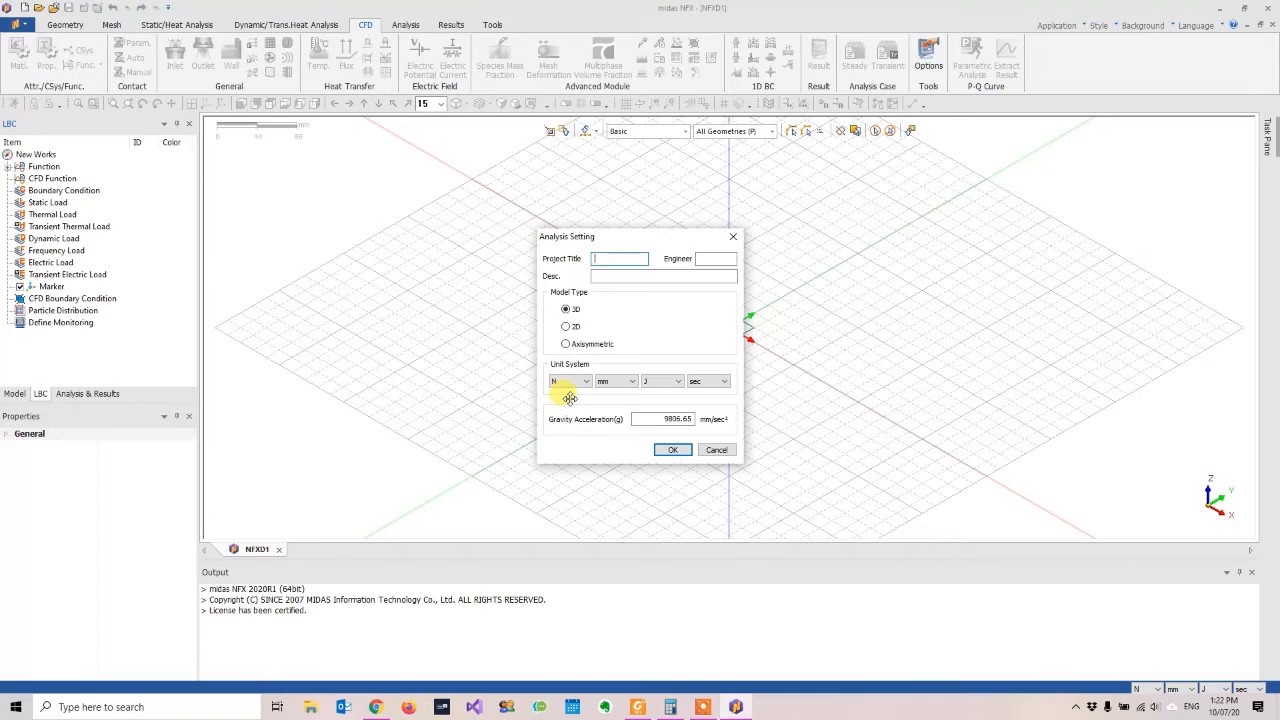
- Create a new 3D project with the unit system N, mm, J and sec
{"action": "left_click", "coordinate": [576, 389]}
{"action": "left_click", "coordinate": [576, 389]}
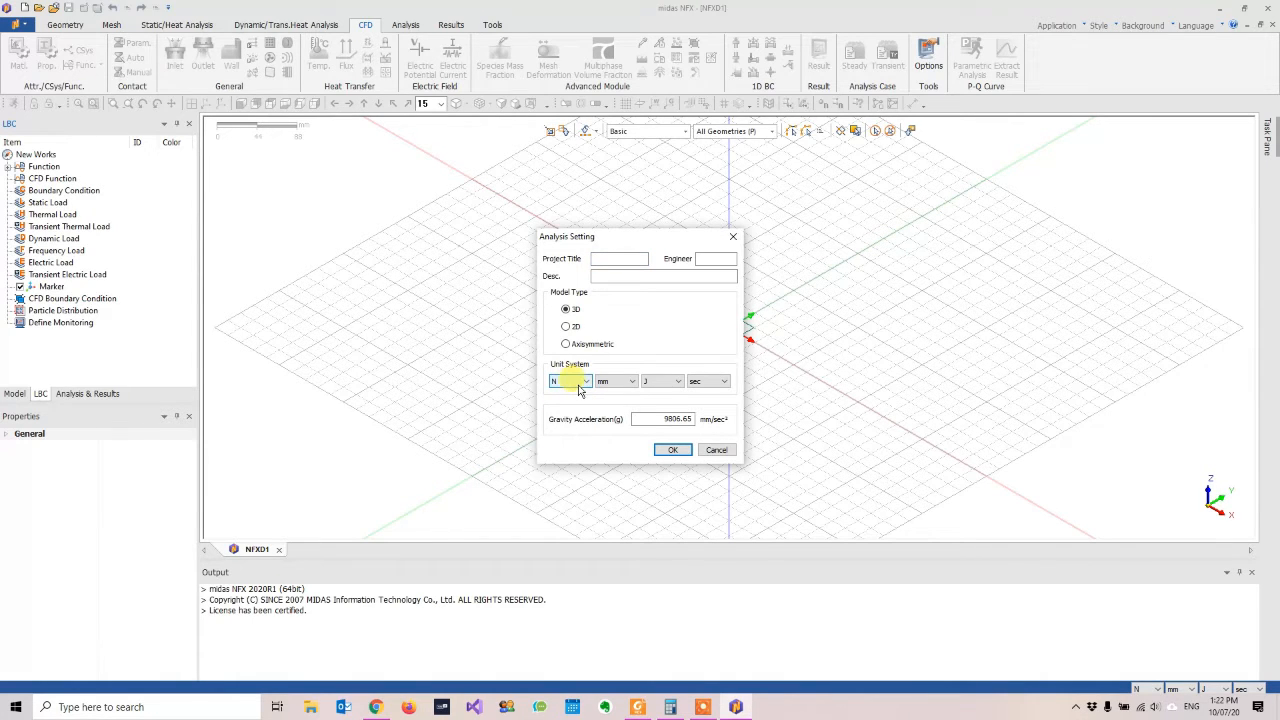
{"action": "left_click", "coordinate": [617, 387]}
{"action": "left_click", "coordinate": [667, 386]}
{"action": "left_click", "coordinate": [696, 386]}
{"action": "left_click", "coordinate": [697, 387]}
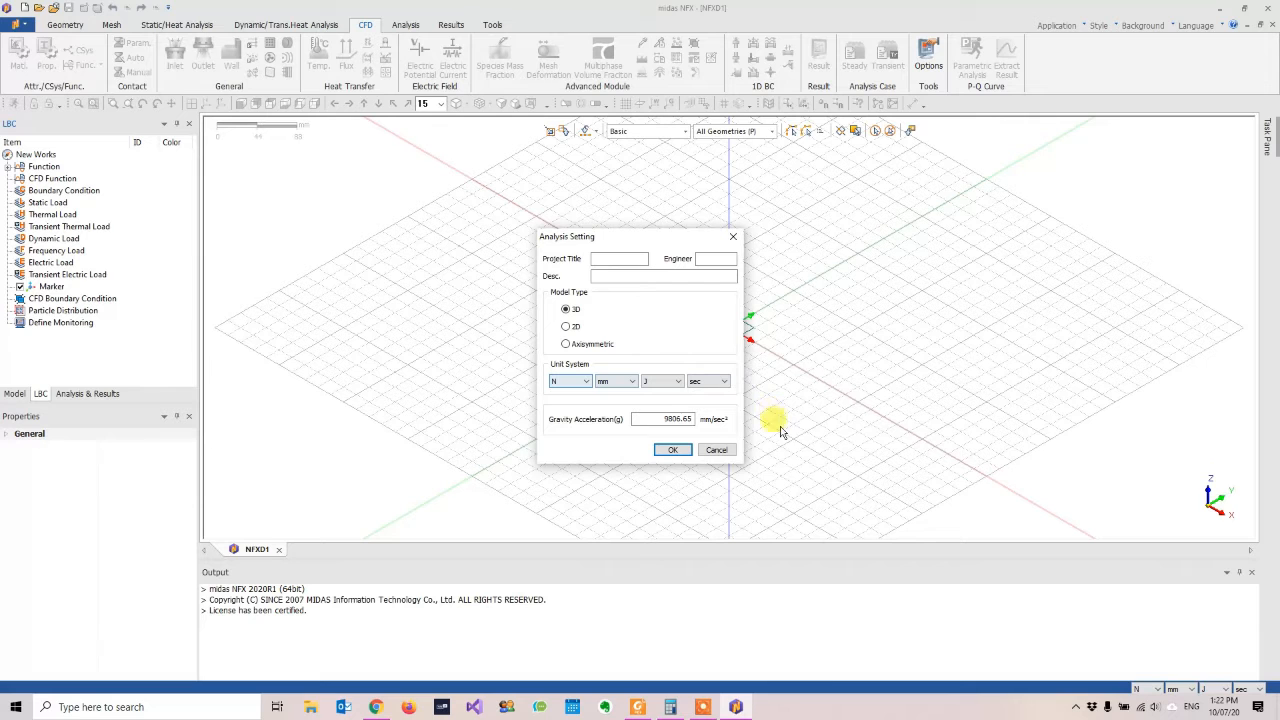
{"action": "left_click", "coordinate": [568, 381]}
{"action": "left_click", "coordinate": [566, 395]}
{"action": "left_click", "coordinate": [673, 449]}
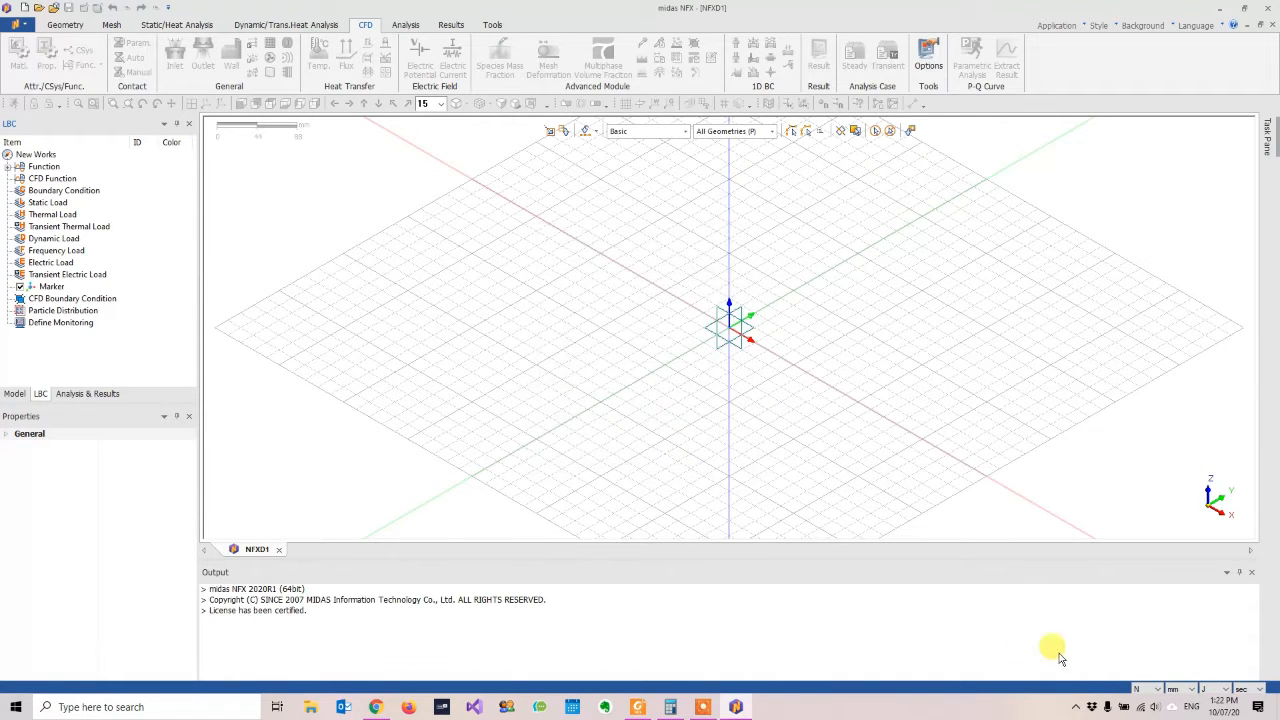
- Set the project's length unit to ft and its force unit to lbf
{"action": "left_click", "coordinate": [1190, 690]}
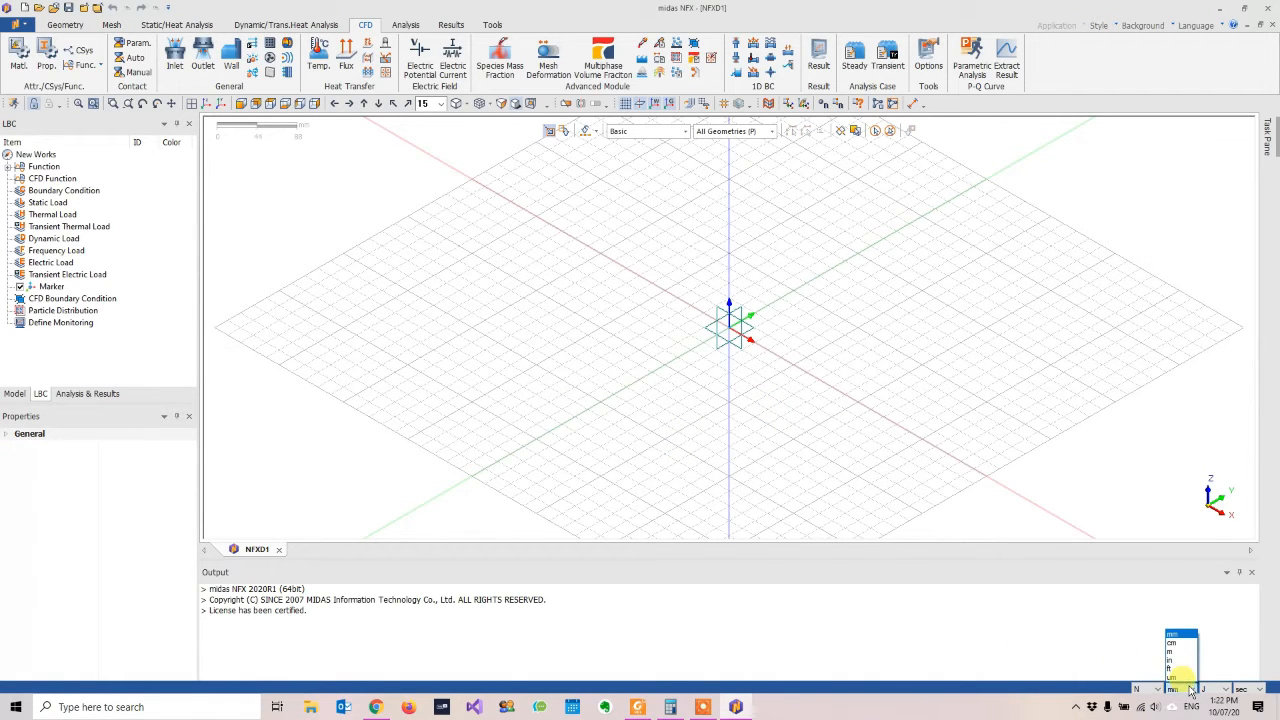
{"action": "left_click", "coordinate": [1172, 676]}
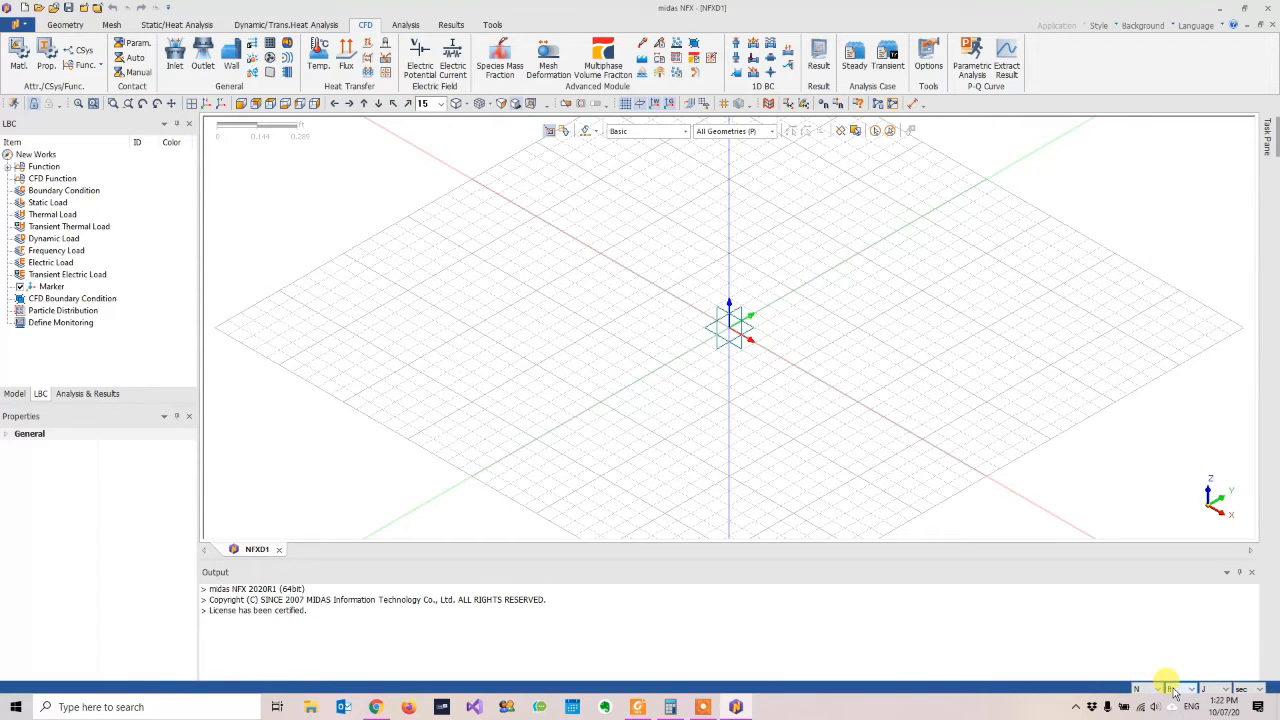
{"action": "left_click", "coordinate": [1173, 689]}
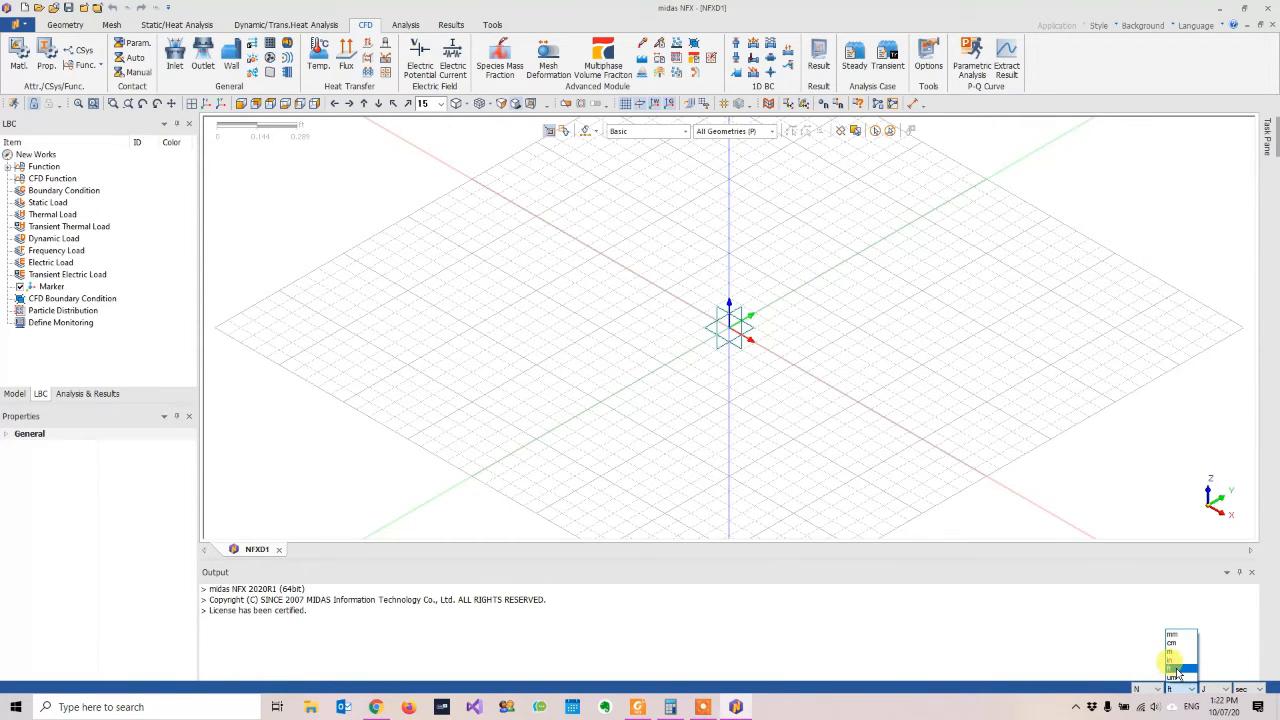
{"action": "left_click", "coordinate": [1177, 668]}
{"action": "left_click", "coordinate": [1140, 689]}
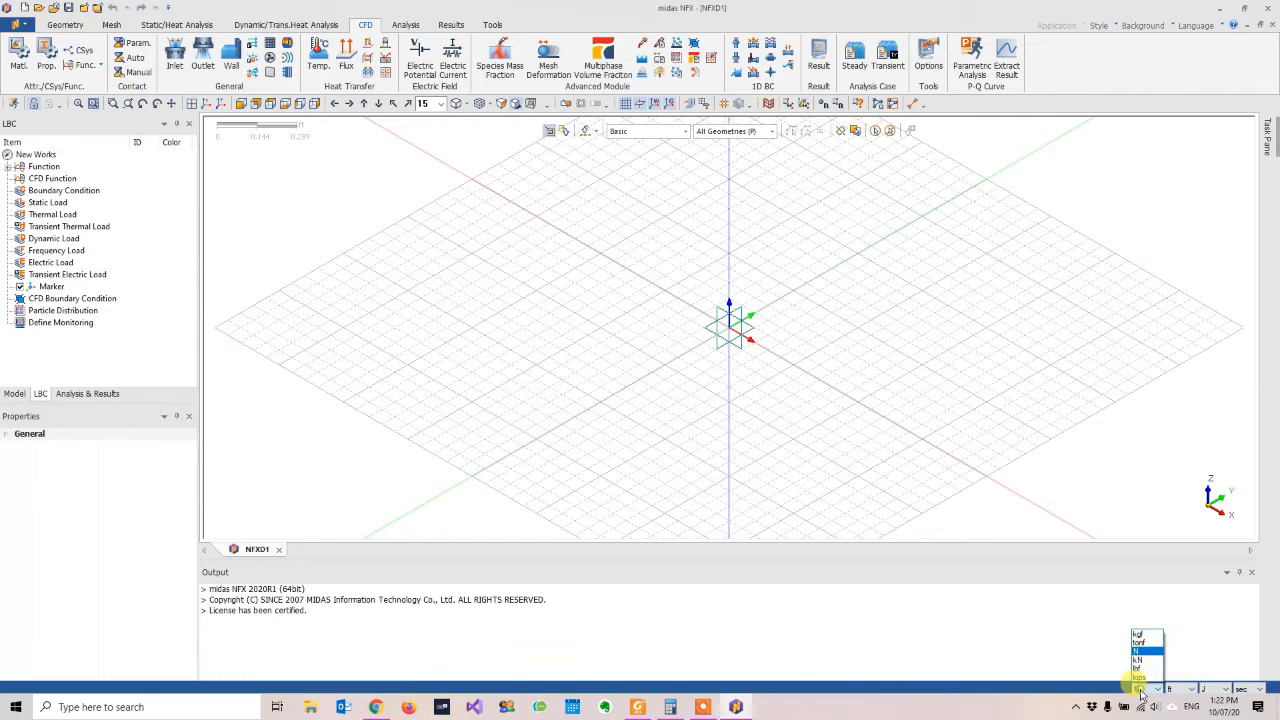
{"action": "left_click", "coordinate": [1143, 670]}
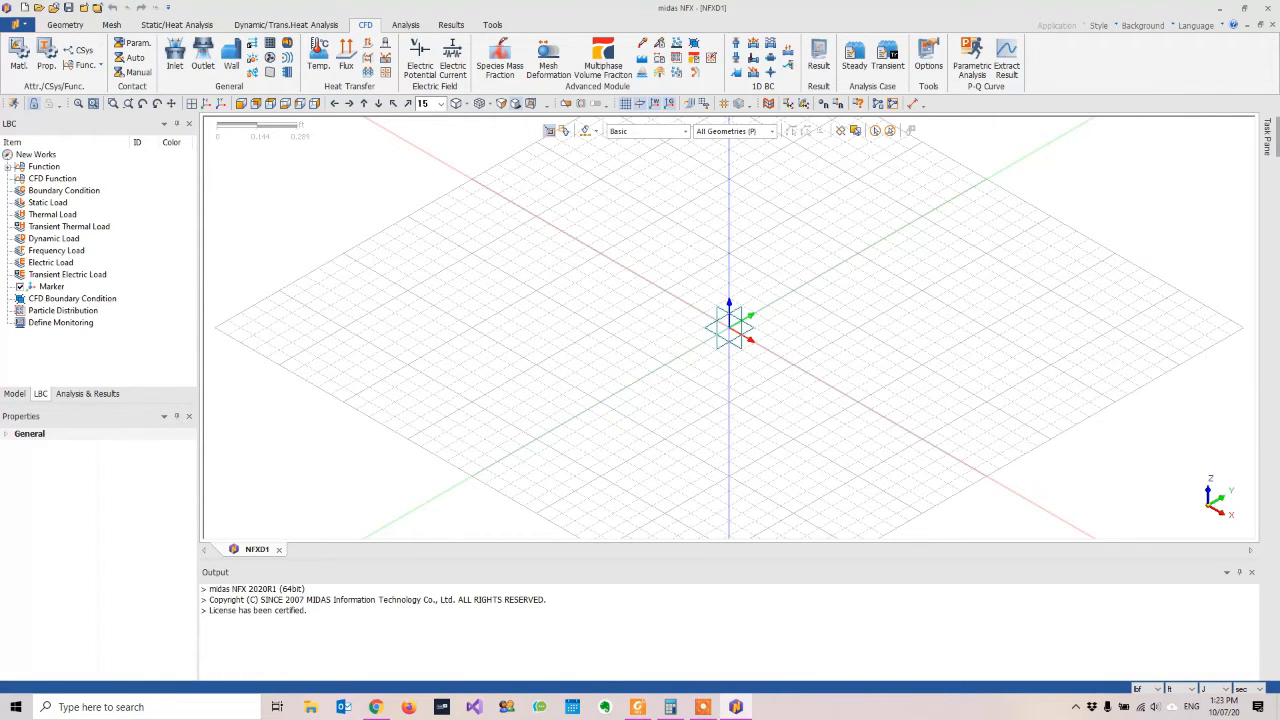
- Examine the geometry and mesh sets in the model tree, the load and boundary condition categories, and the analysis case tree
{"action": "left_click", "coordinate": [14, 394]}
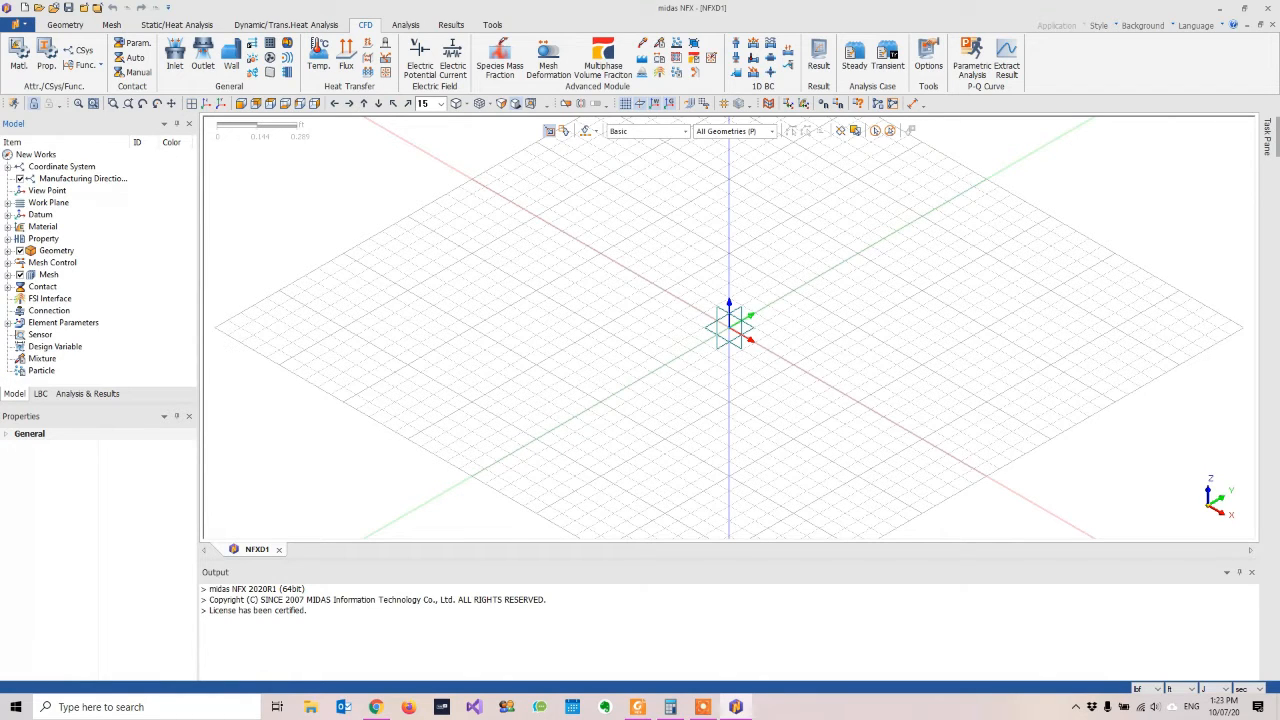
{"action": "left_click", "coordinate": [8, 250]}
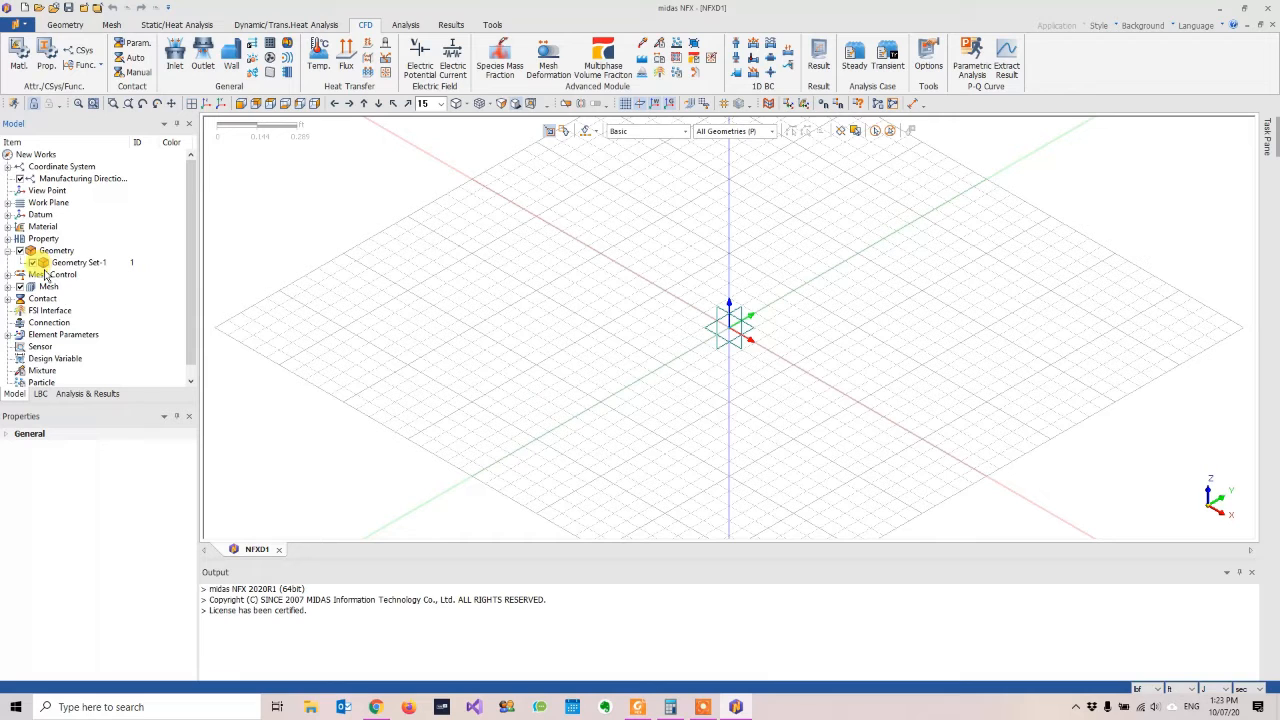
{"action": "left_click", "coordinate": [8, 286]}
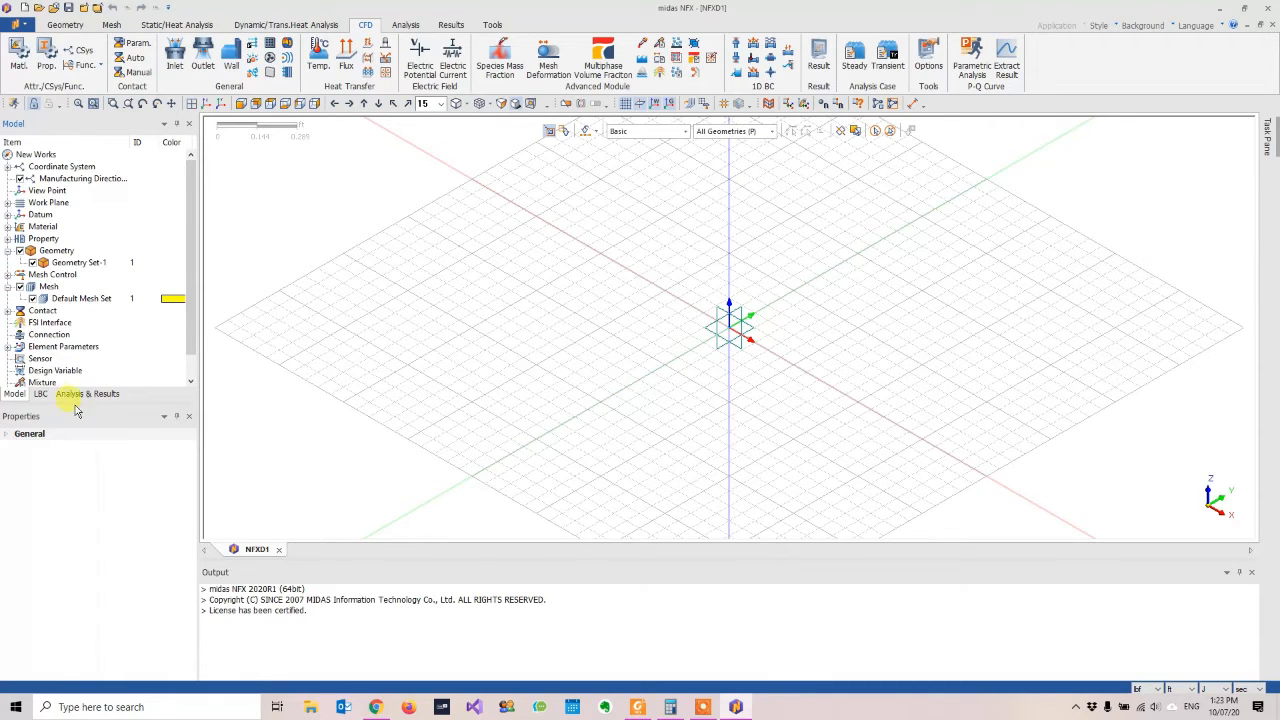
{"action": "left_click", "coordinate": [42, 396]}
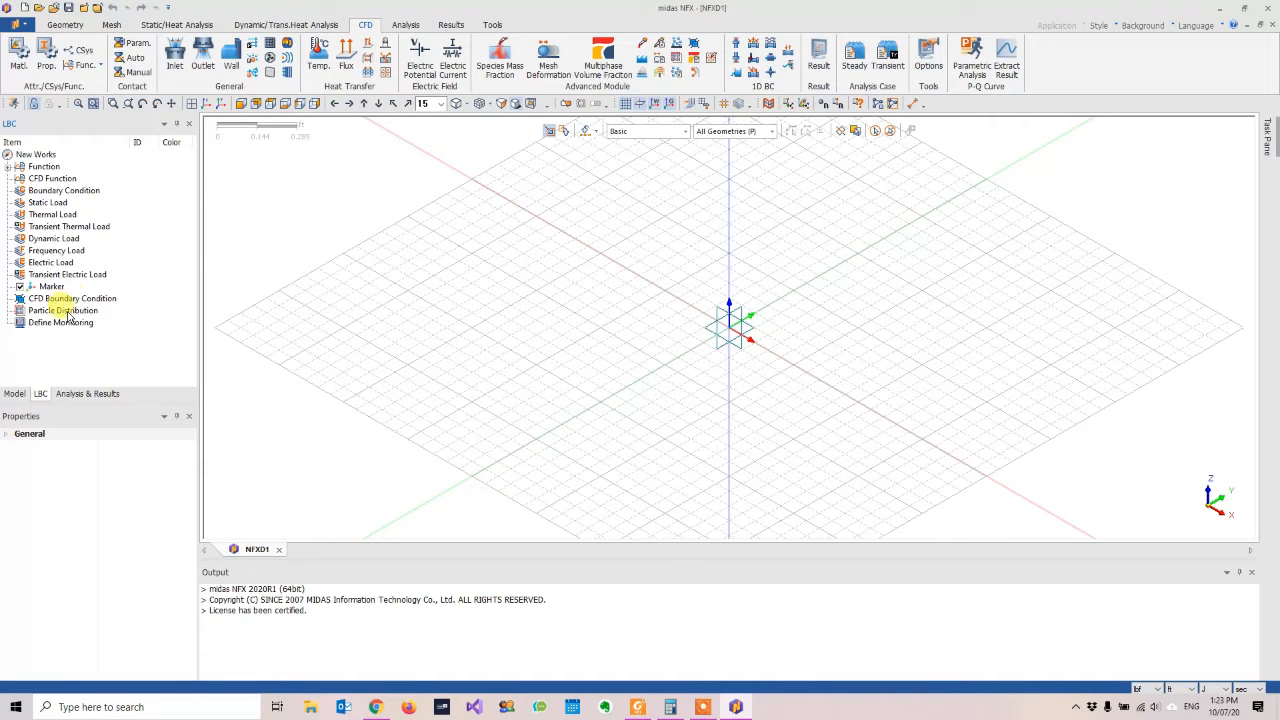
{"action": "left_click", "coordinate": [44, 192]}
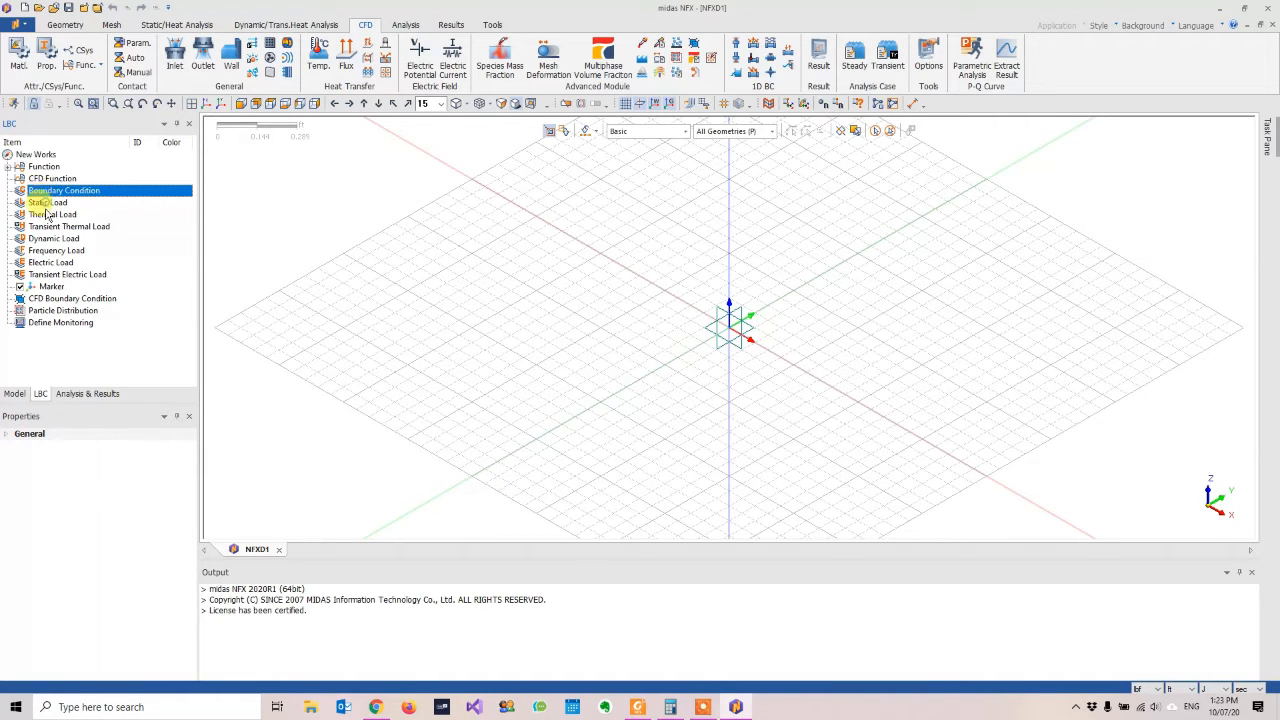
{"action": "left_click", "coordinate": [46, 202]}
{"action": "left_click", "coordinate": [47, 214]}
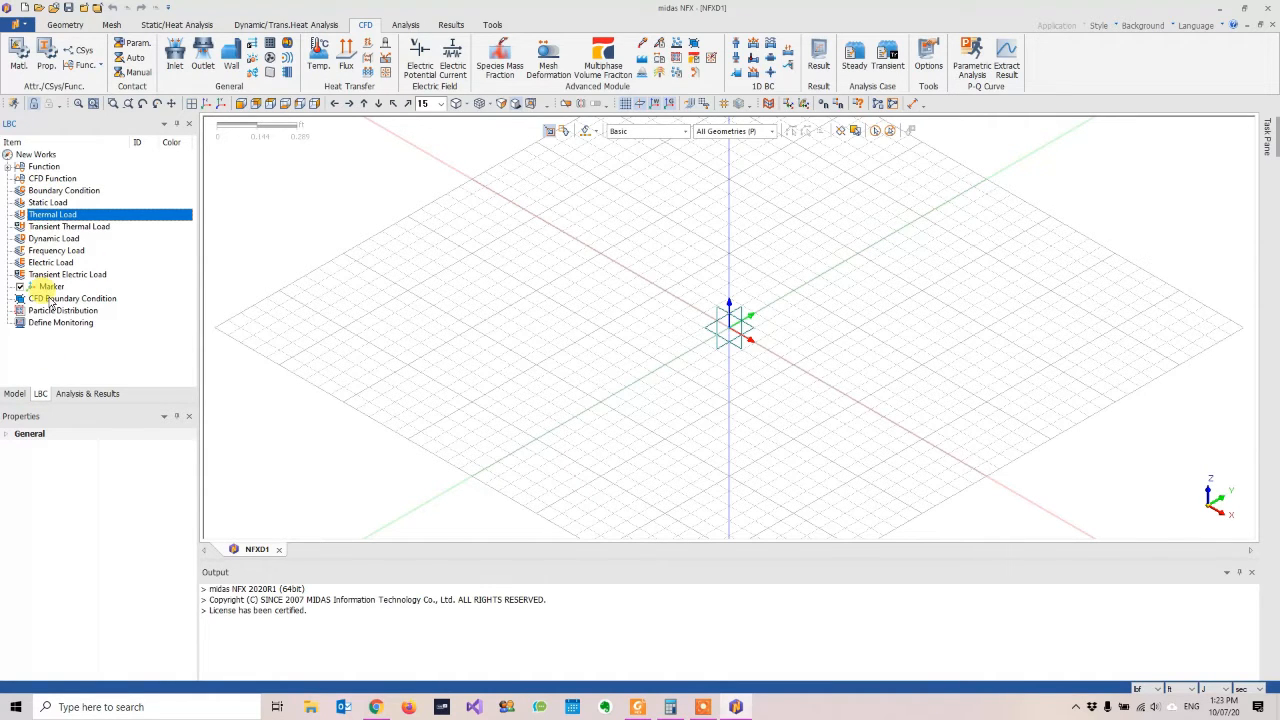
{"action": "left_click", "coordinate": [50, 300]}
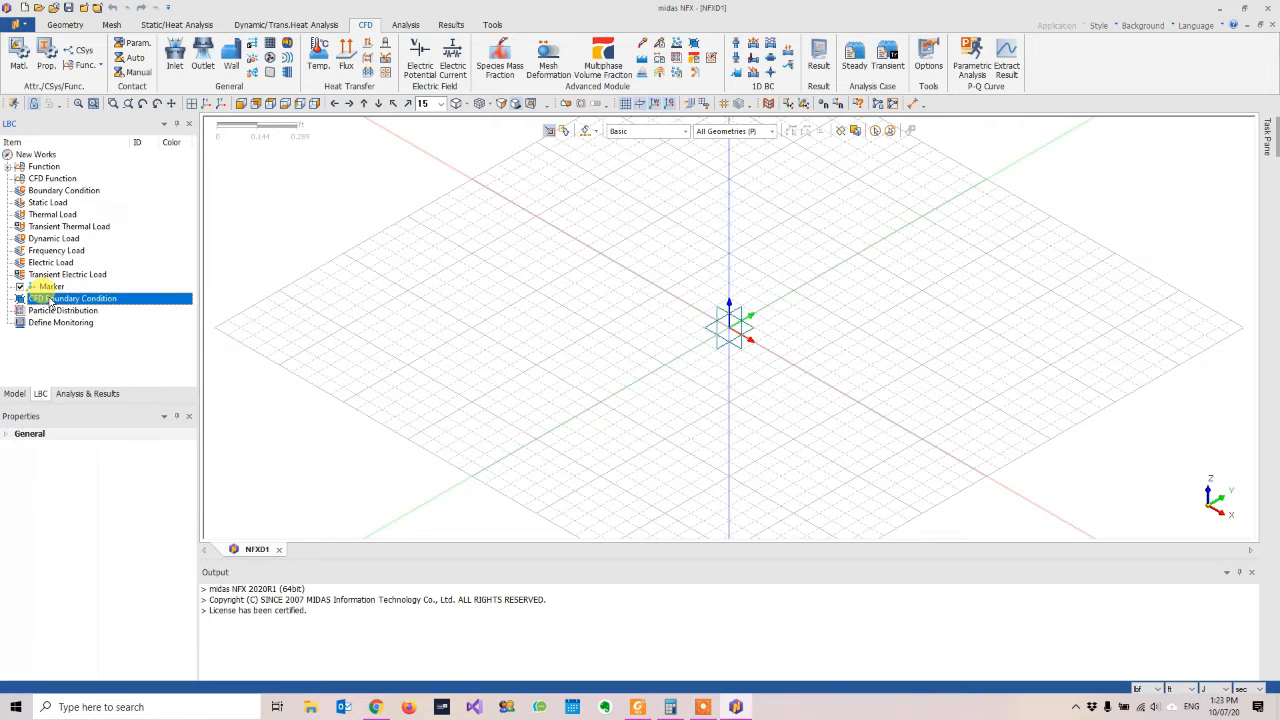
{"action": "left_click", "coordinate": [74, 393]}
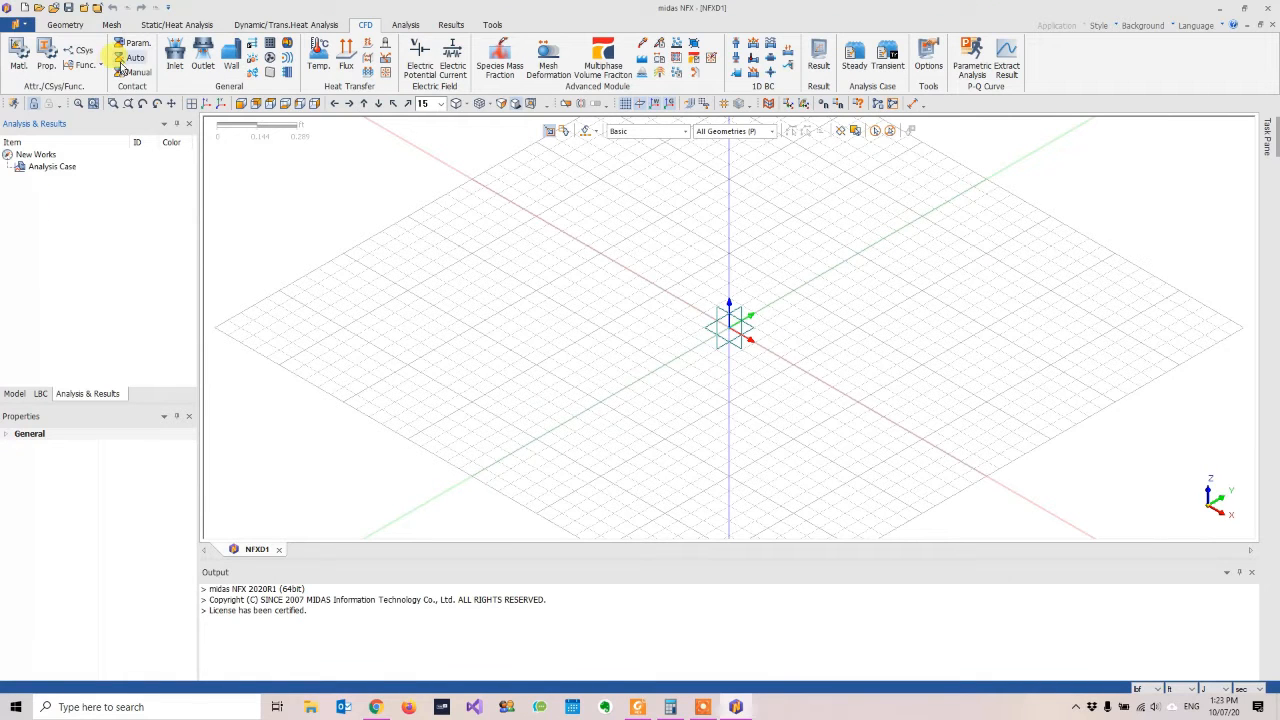
- Check which CAD file types can be opened, cancel without importing, and examine the other import options such as DXF, Nastran and STL
{"action": "left_click", "coordinate": [64, 27]}
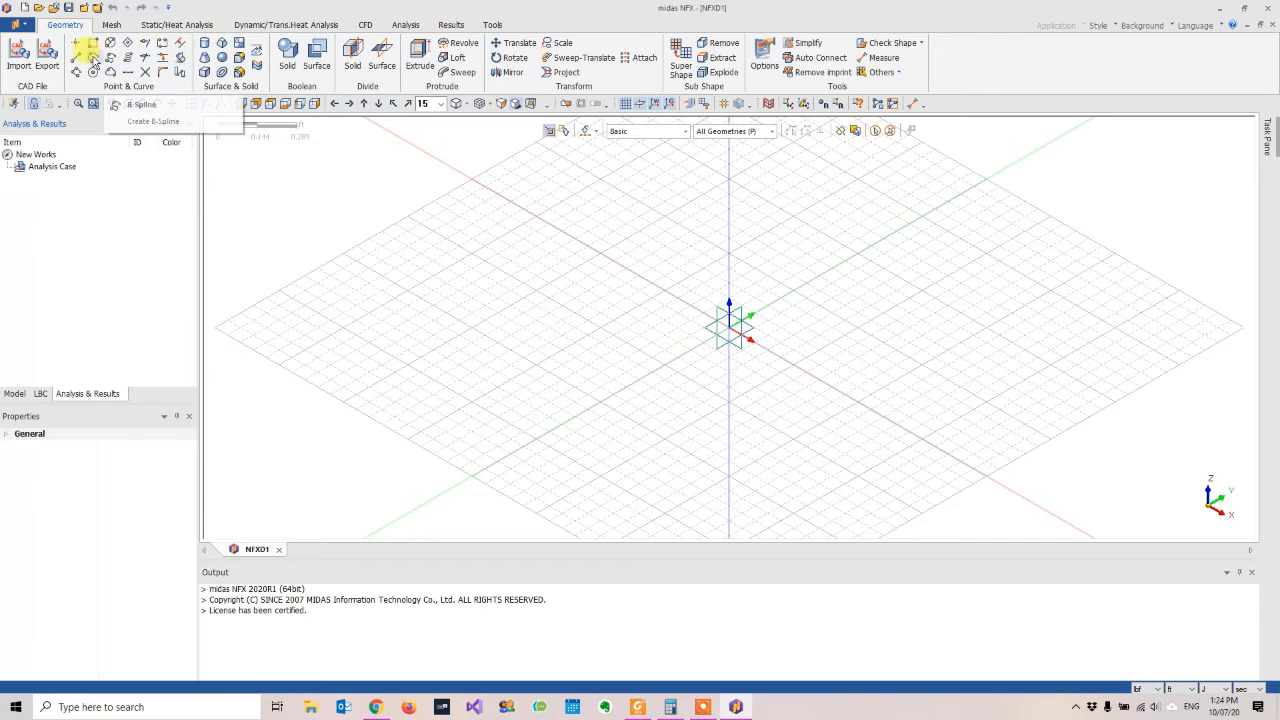
{"action": "left_click", "coordinate": [18, 52]}
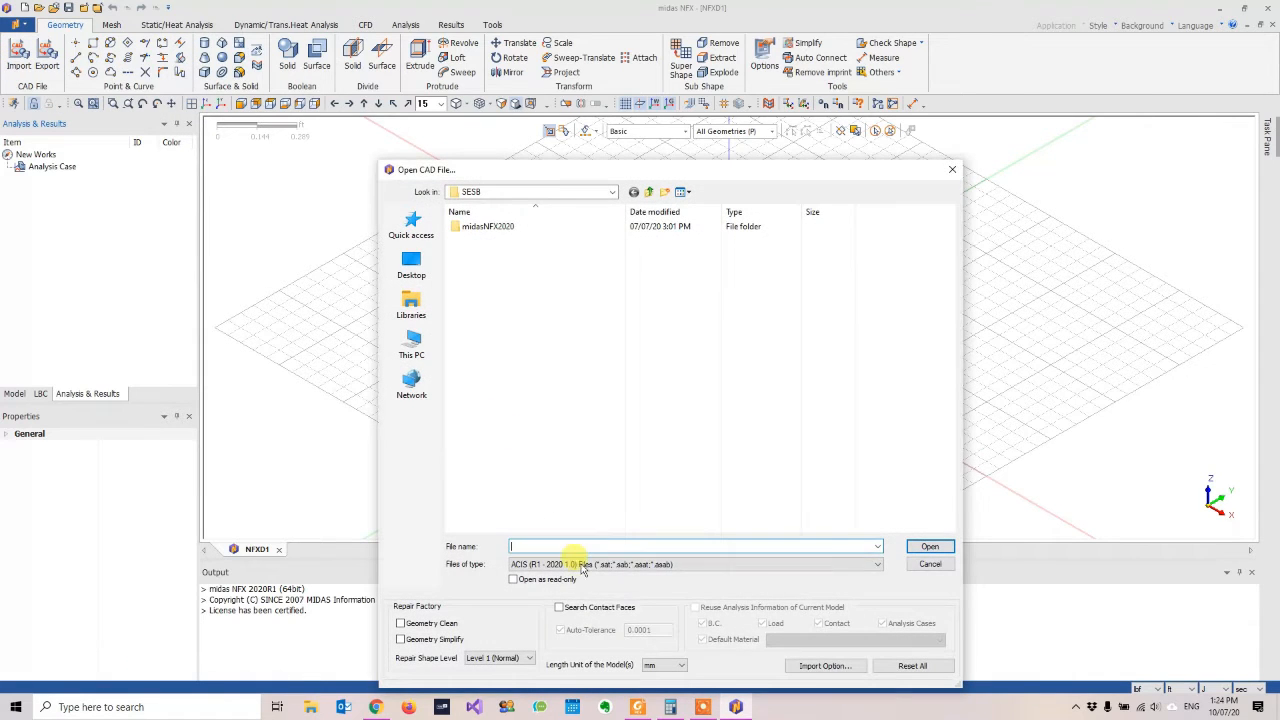
{"action": "left_click", "coordinate": [585, 565]}
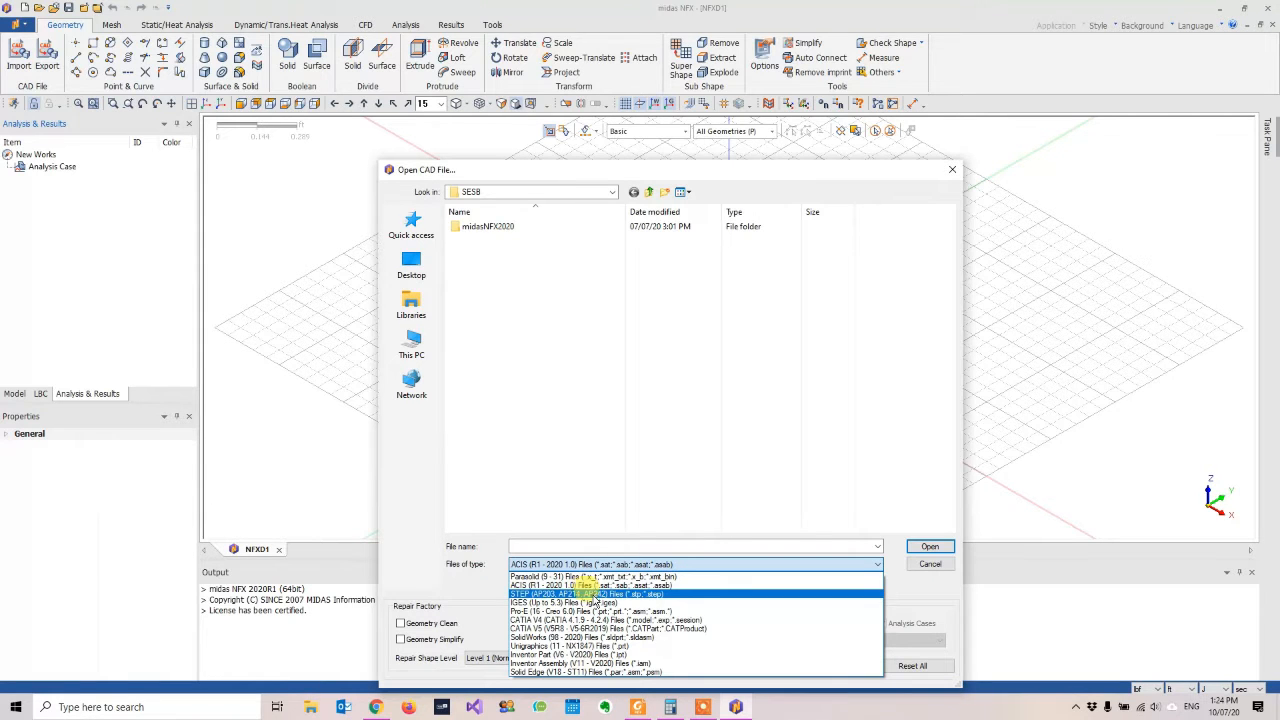
{"action": "left_click", "coordinate": [934, 578]}
{"action": "left_click", "coordinate": [934, 566]}
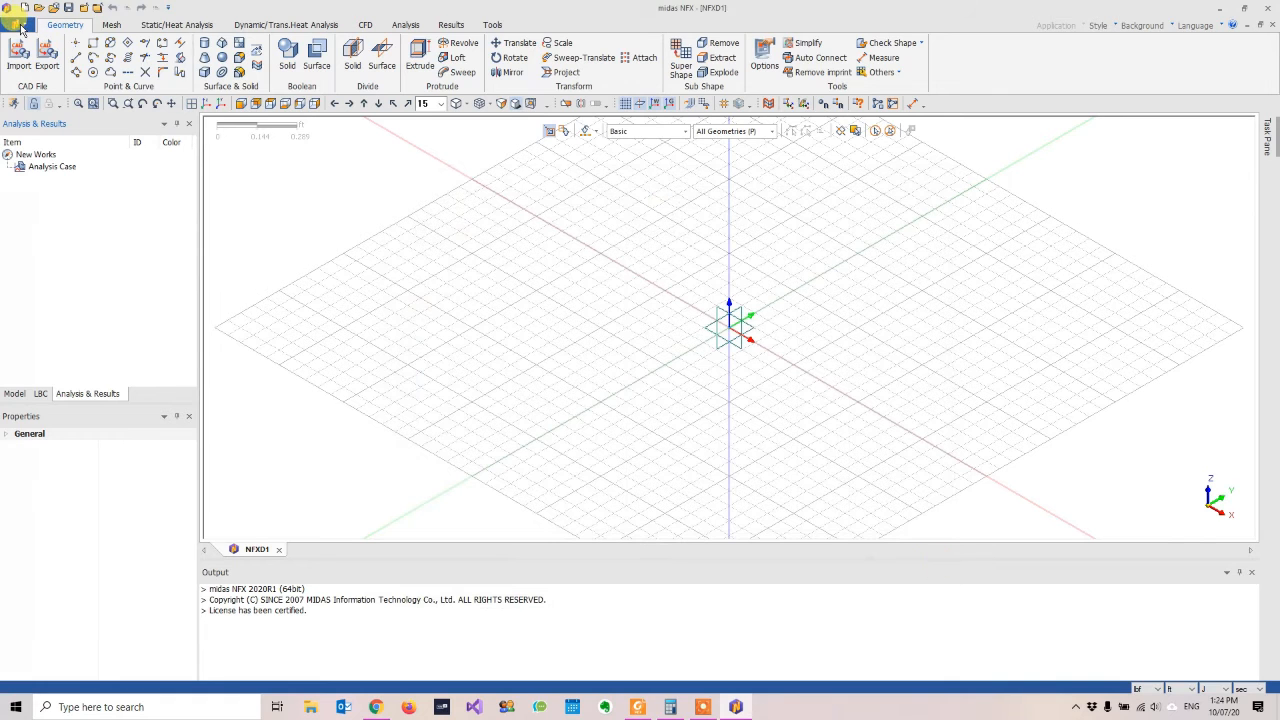
{"action": "left_click", "coordinate": [18, 25]}
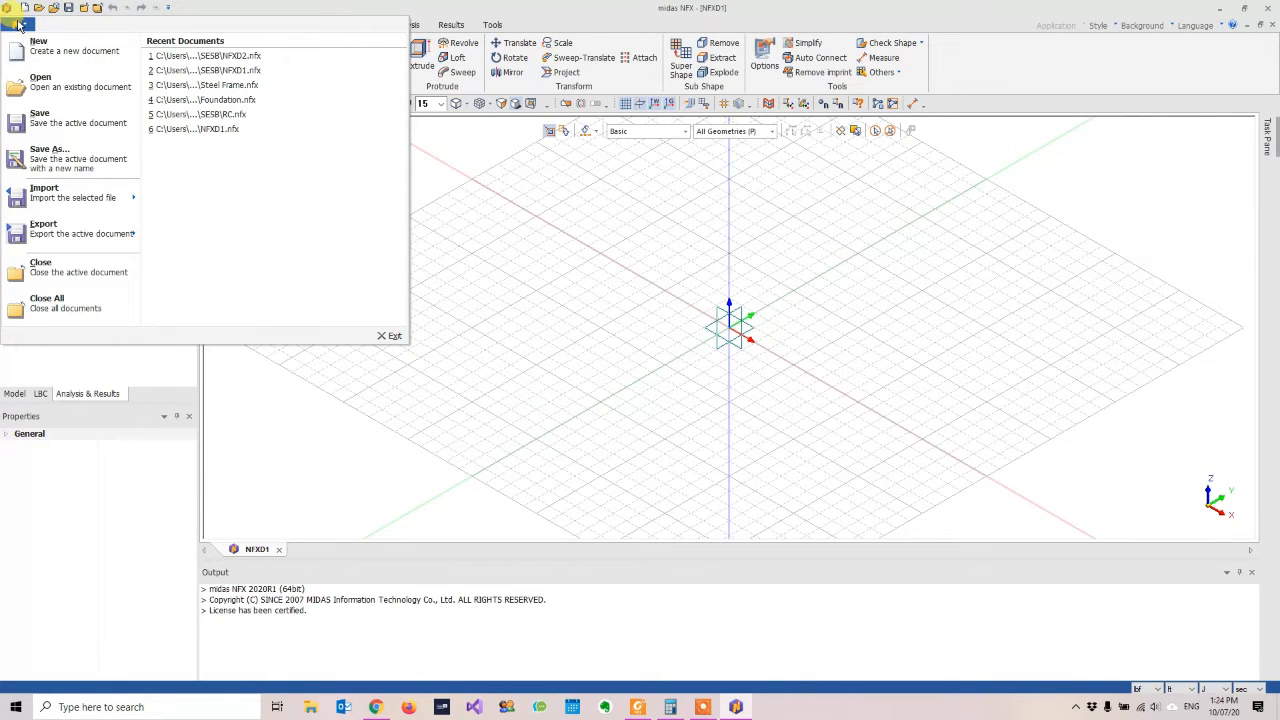
{"action": "mouse_move", "coordinate": [70, 192]}
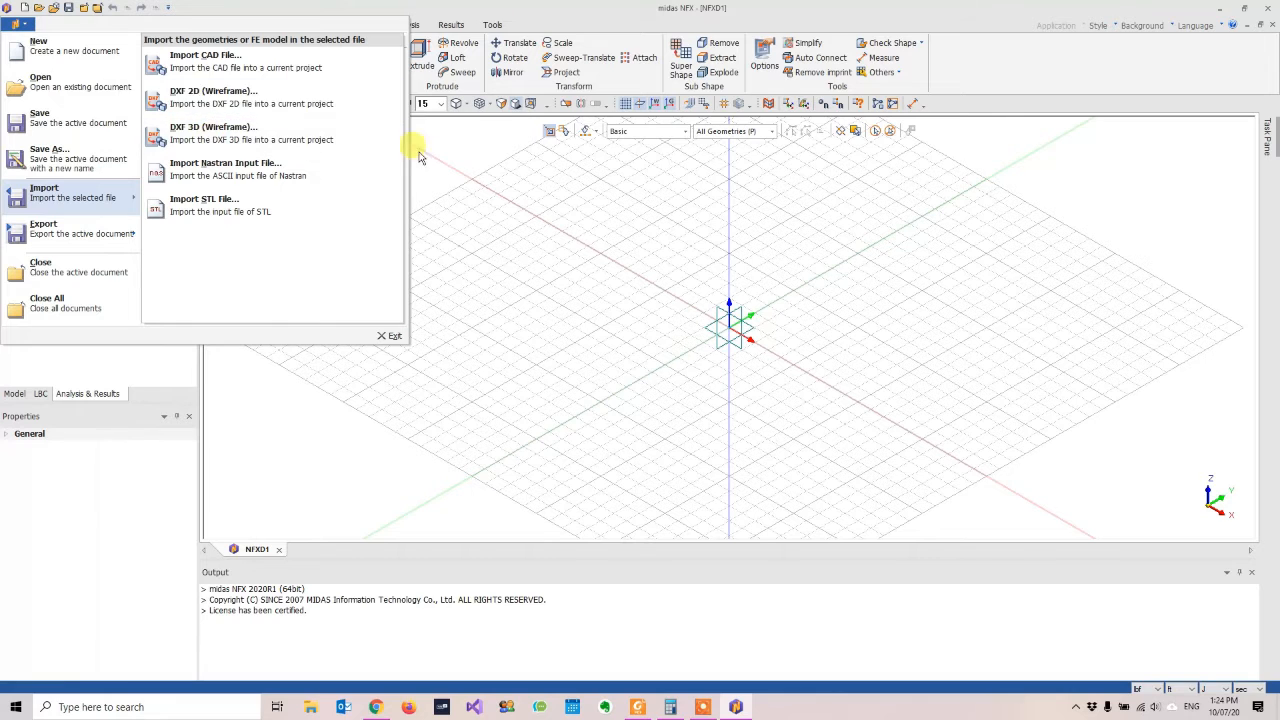
- Close the import options and examine the mesh, static/heat, dynamic/transient heat, CFD, analysis and results tool sets
{"action": "left_click", "coordinate": [386, 385]}
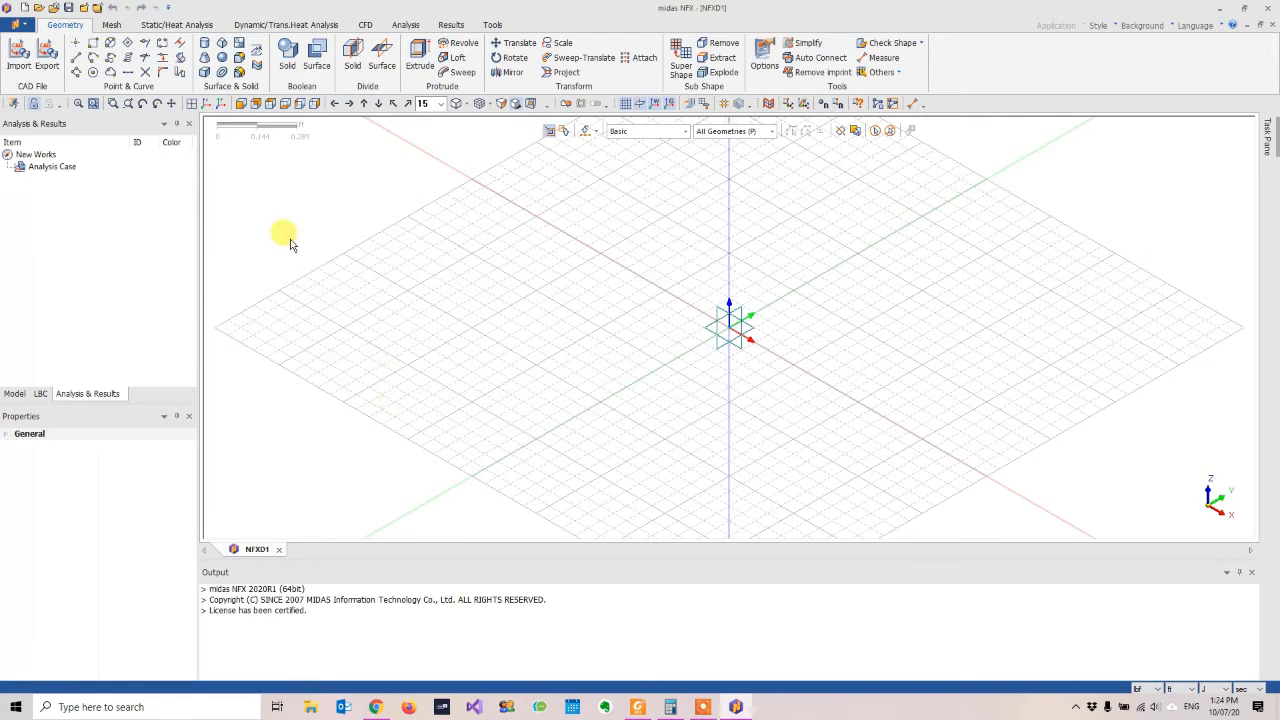
{"action": "left_click", "coordinate": [112, 26]}
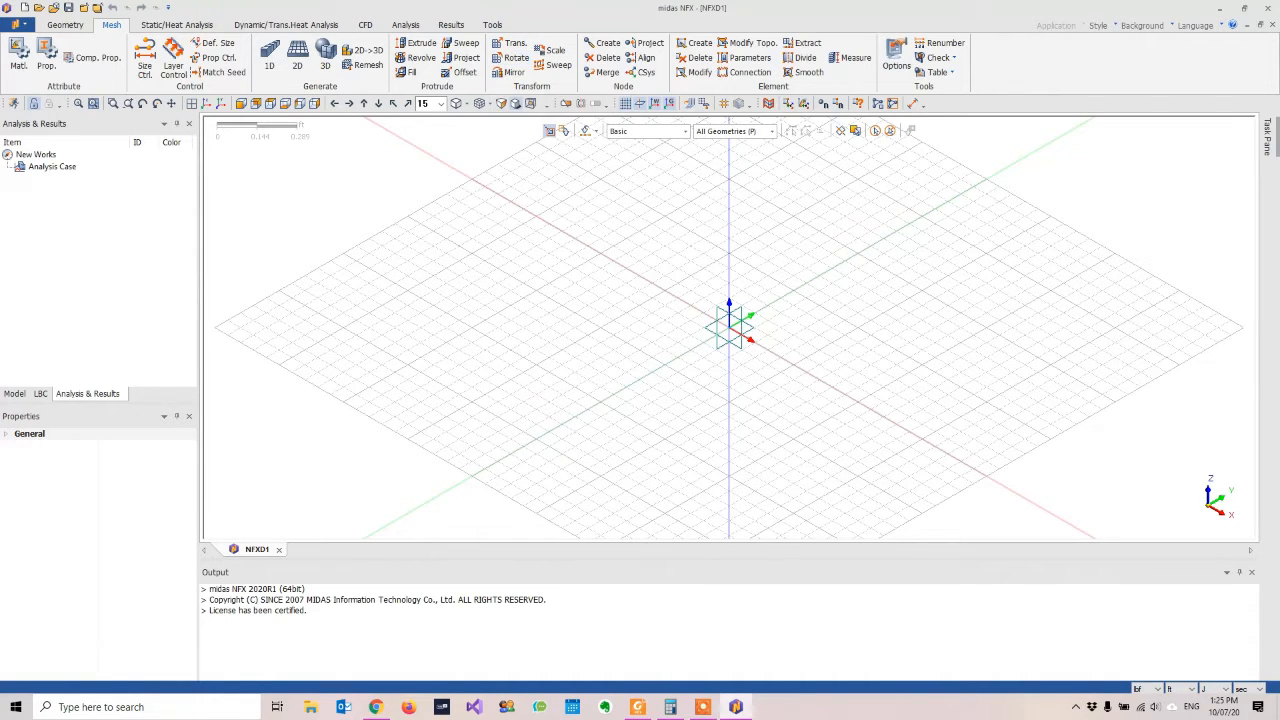
{"action": "left_click", "coordinate": [201, 27]}
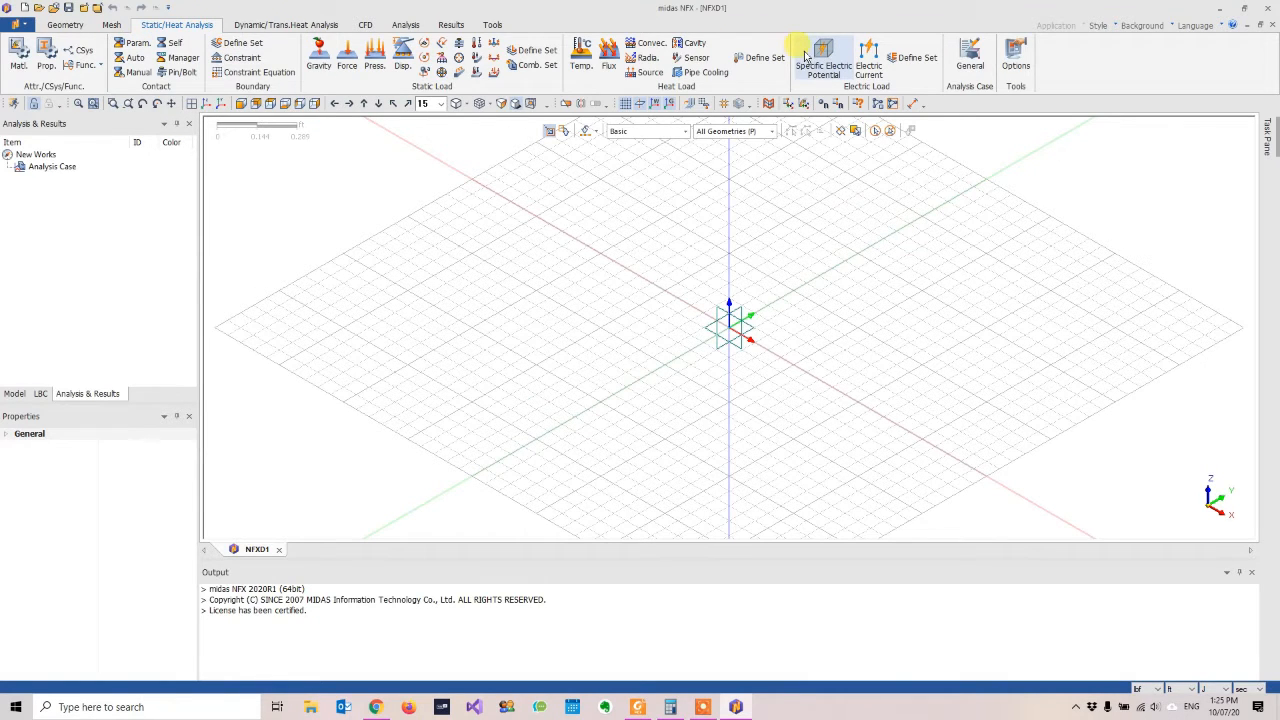
{"action": "left_click", "coordinate": [274, 27]}
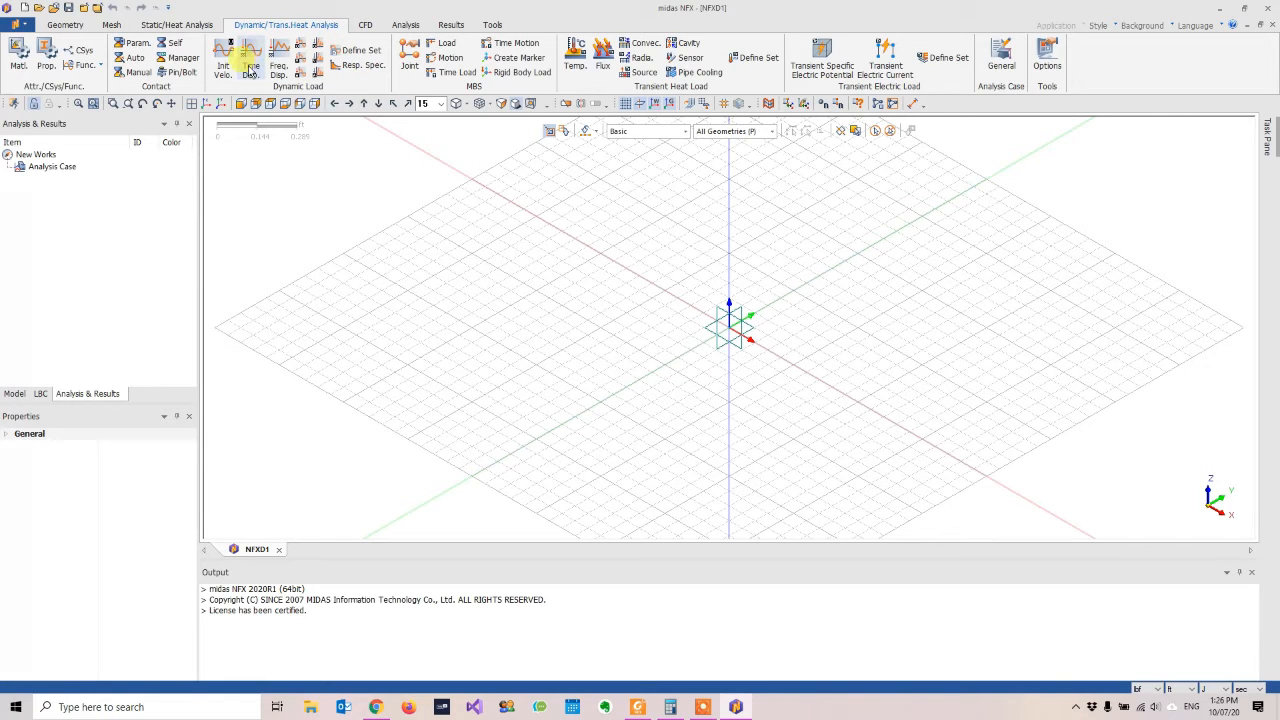
{"action": "left_click", "coordinate": [366, 25]}
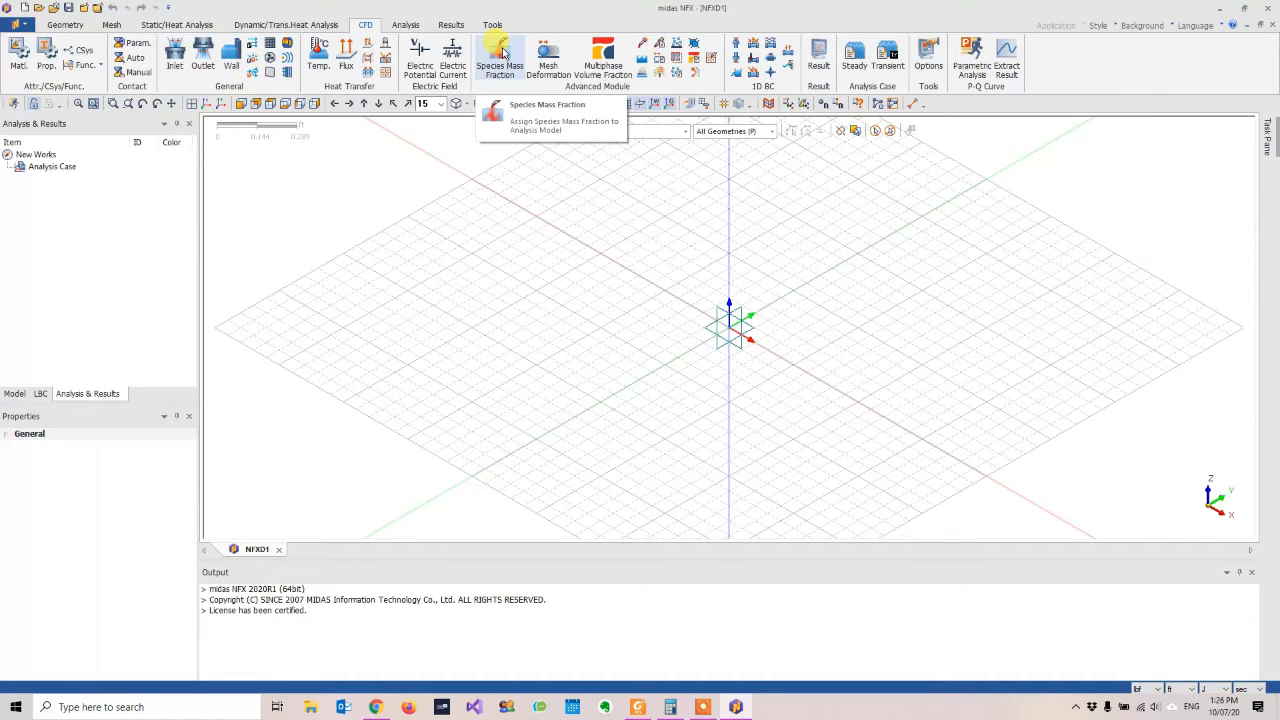
{"action": "left_click", "coordinate": [417, 28]}
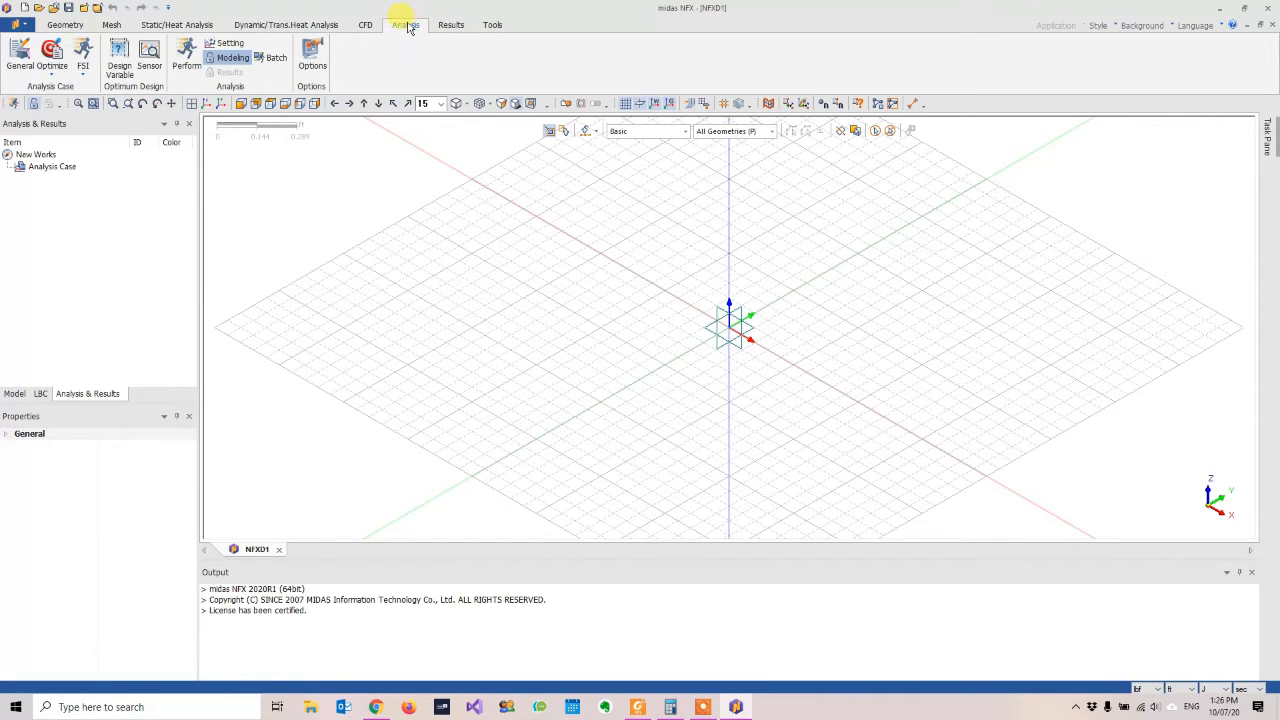
{"action": "left_click", "coordinate": [447, 28]}
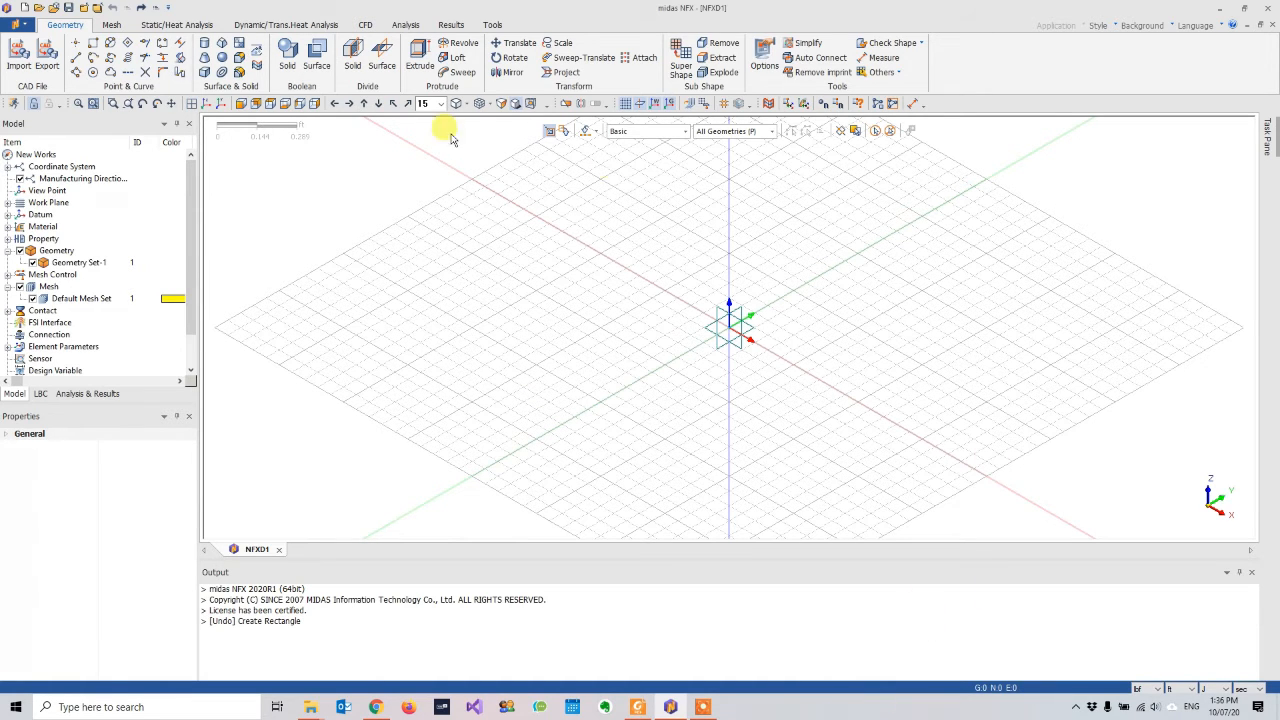
- Show the work plane from the top and select ft as the length unit
{"action": "left_click", "coordinate": [271, 104]}
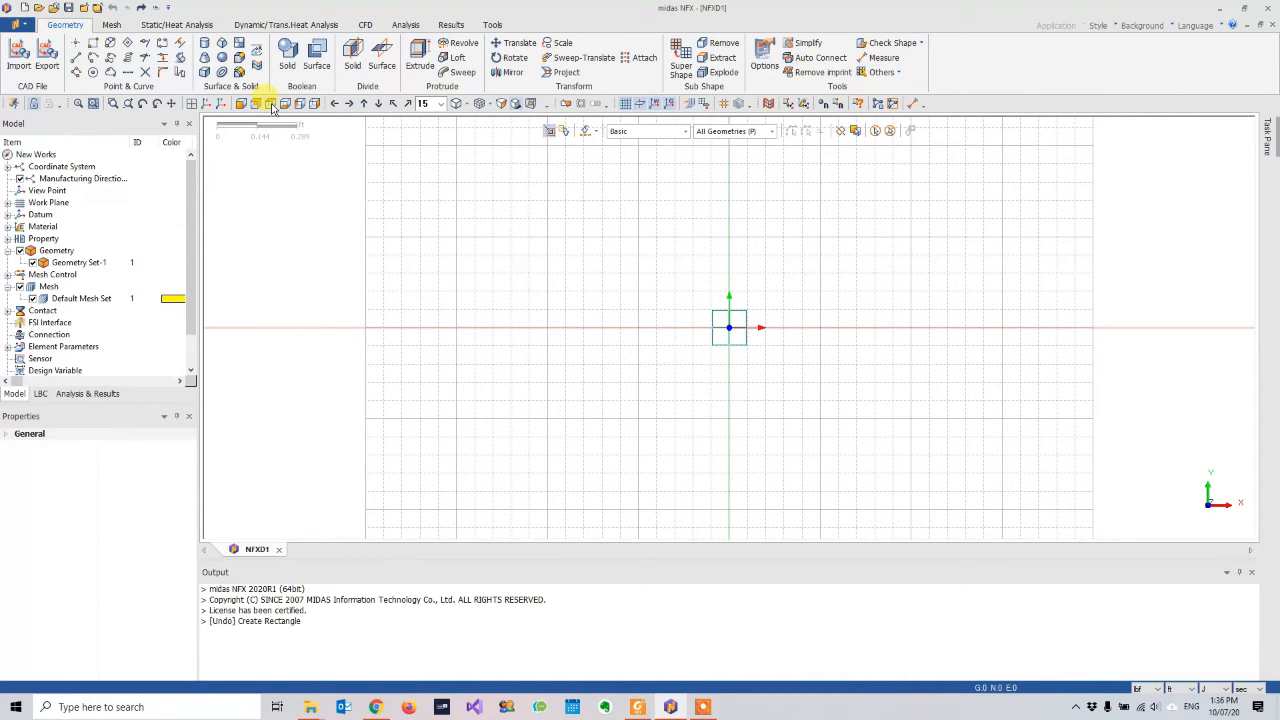
{"action": "left_click", "coordinate": [1179, 689]}
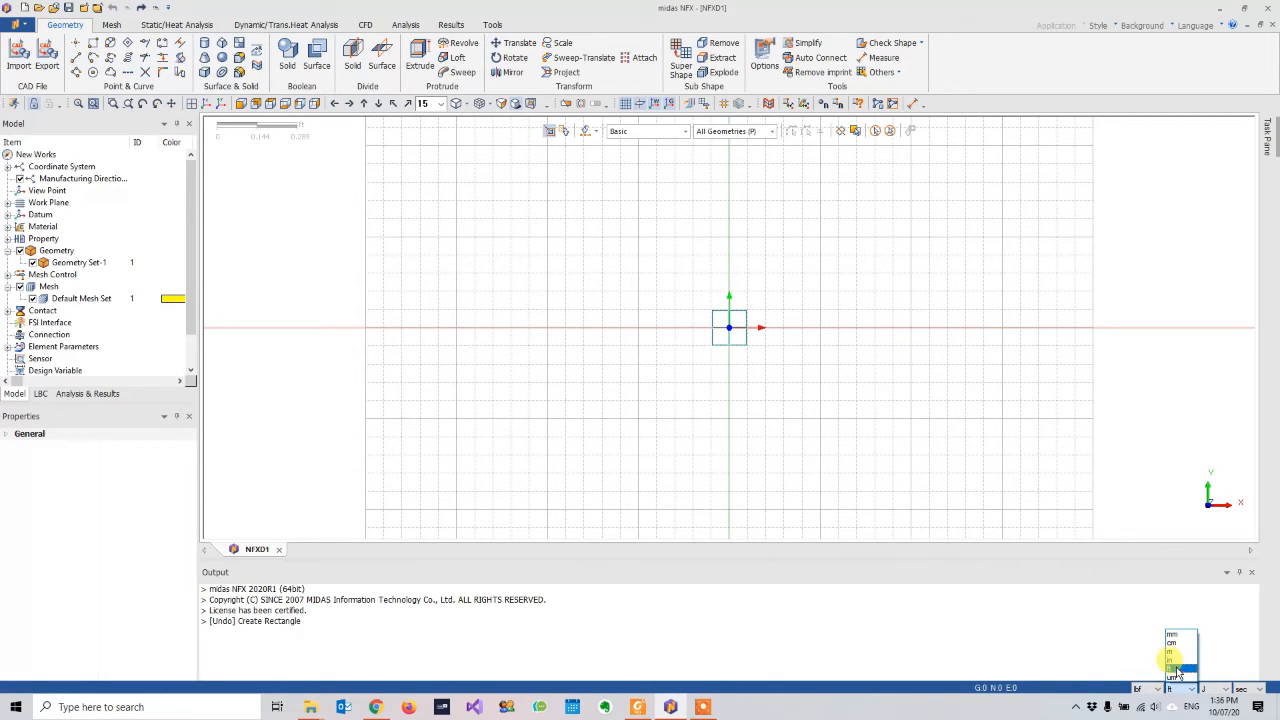
{"action": "left_click", "coordinate": [1176, 669]}
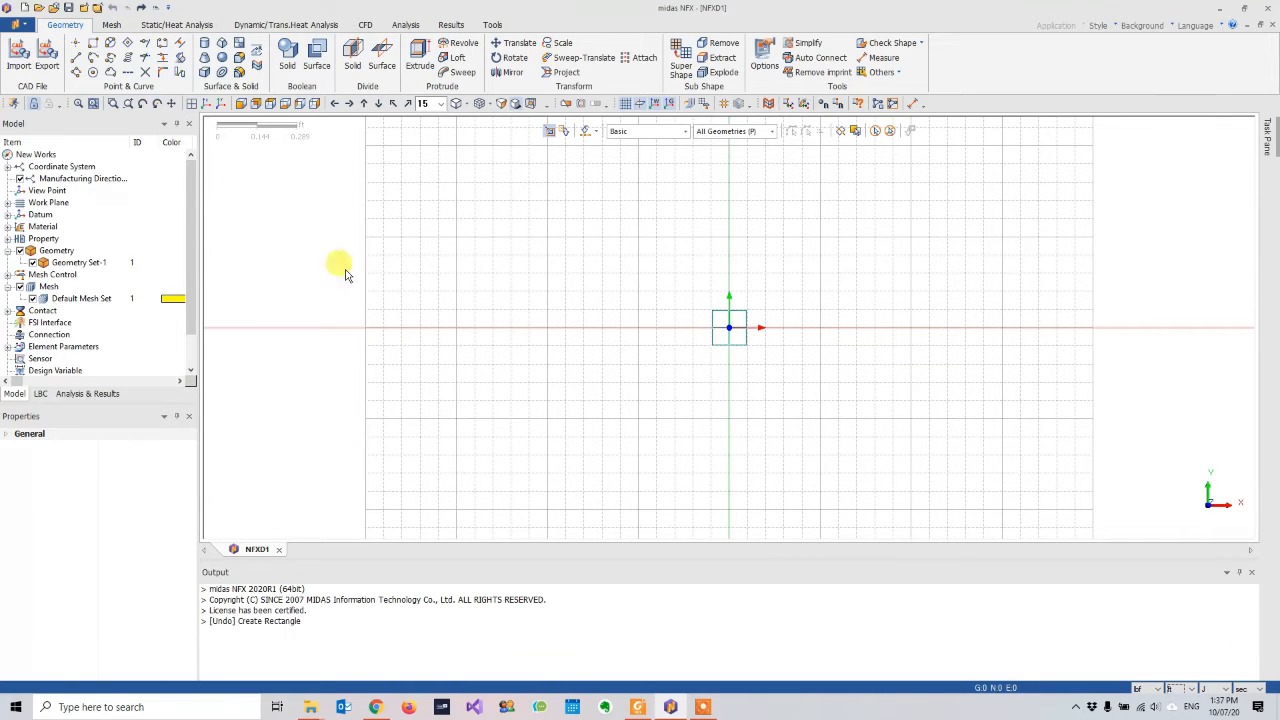
- Create a rectangle wire without a face, with one corner at the origin and the opposite corner at relative offset 182,66
{"action": "left_click", "coordinate": [94, 44]}
{"action": "left_click_drag", "start_coordinate": [94, 128], "coordinate": [457, 139]}
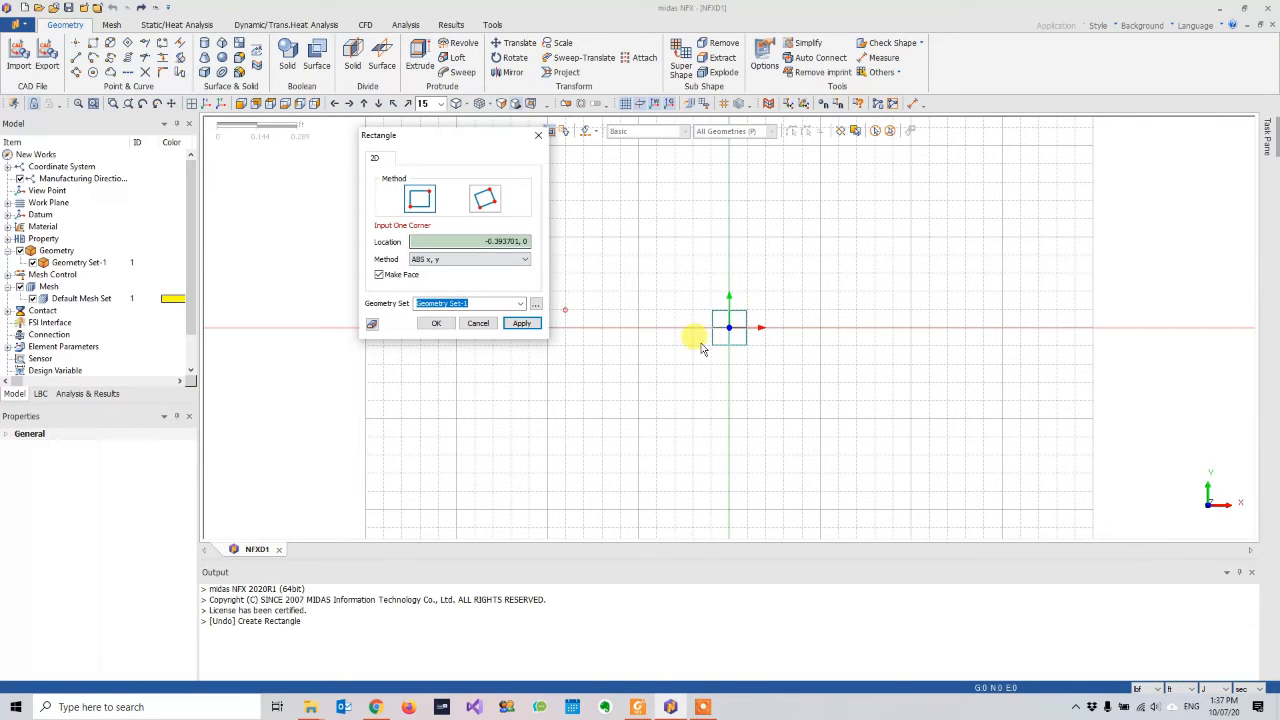
{"action": "left_click", "coordinate": [731, 333]}
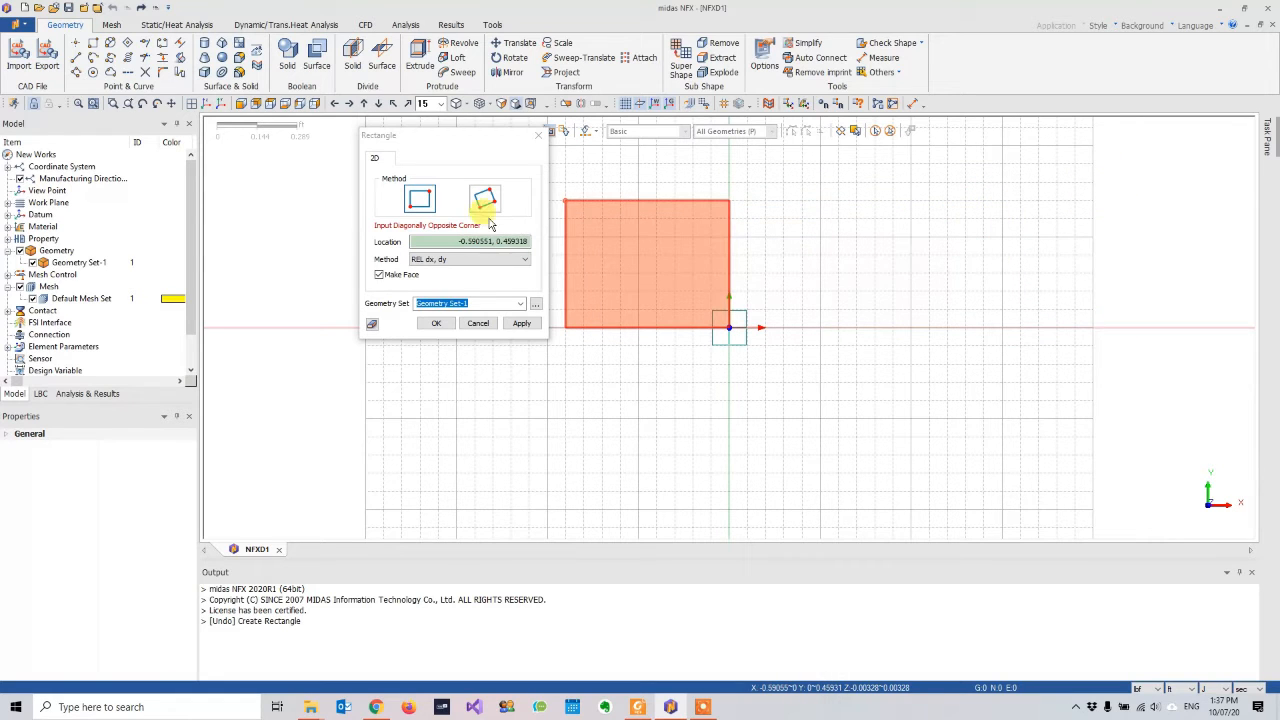
{"action": "left_click_drag", "start_coordinate": [455, 242], "coordinate": [568, 243]}
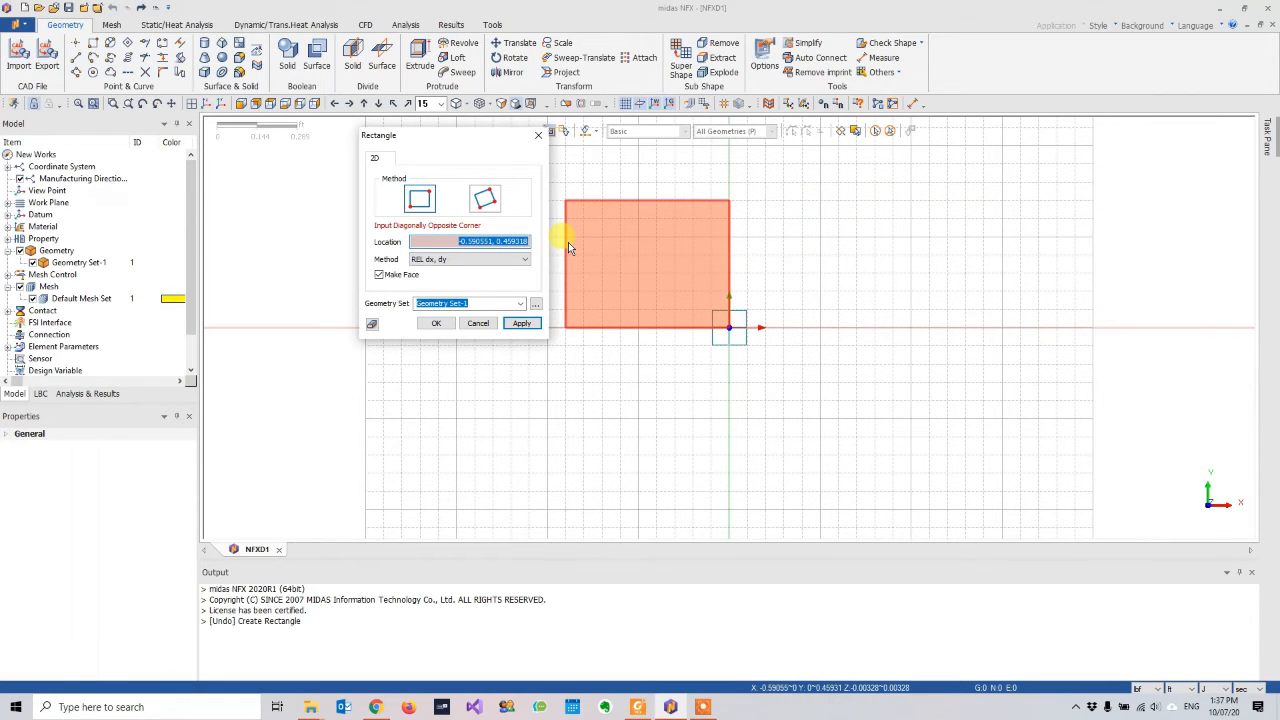
{"action": "type", "text": "182,66"}
{"action": "left_click", "coordinate": [405, 275]}
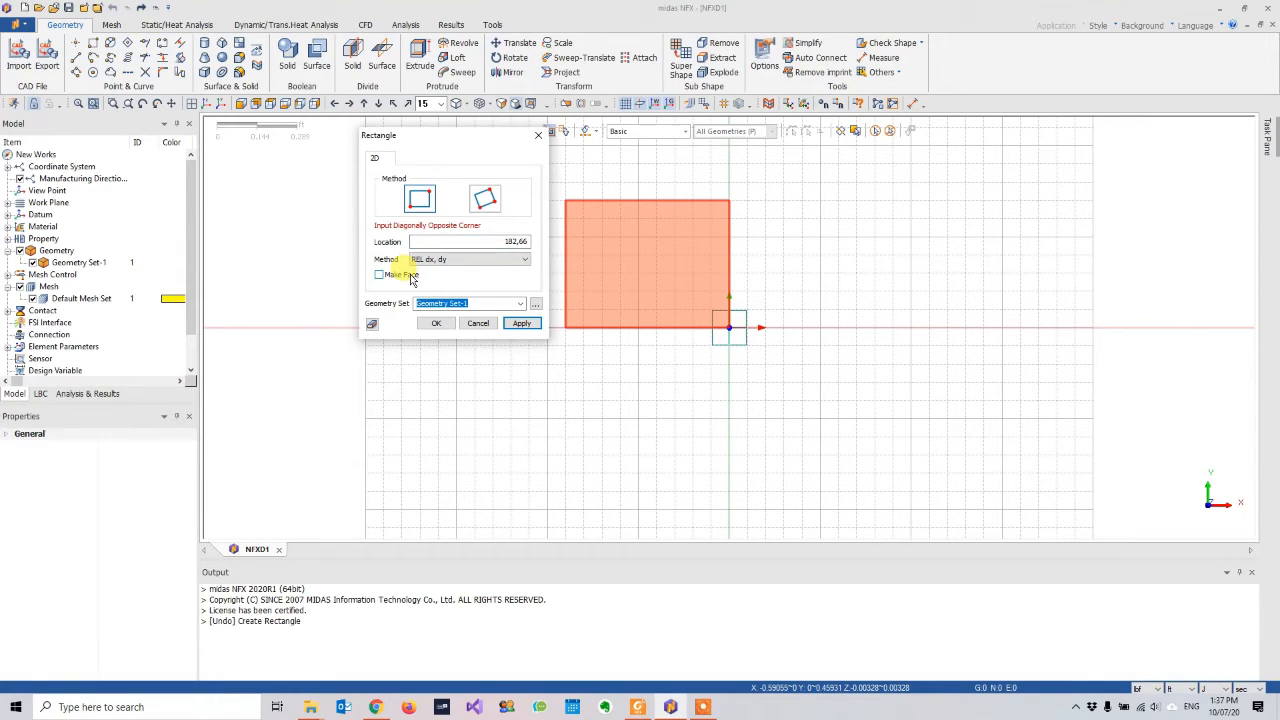
{"action": "left_click", "coordinate": [437, 323]}
- Hide the grid and the work plane's axis lines, and fit the whole rectangle in view
{"action": "scroll", "coordinate": [466, 258], "scroll_direction": "down", "scroll_amount": 1}
{"action": "scroll", "coordinate": [467, 254], "scroll_direction": "down", "scroll_amount": 3}
{"action": "middle_click_drag", "start_coordinate": [711, 243], "coordinate": [694, 327]}
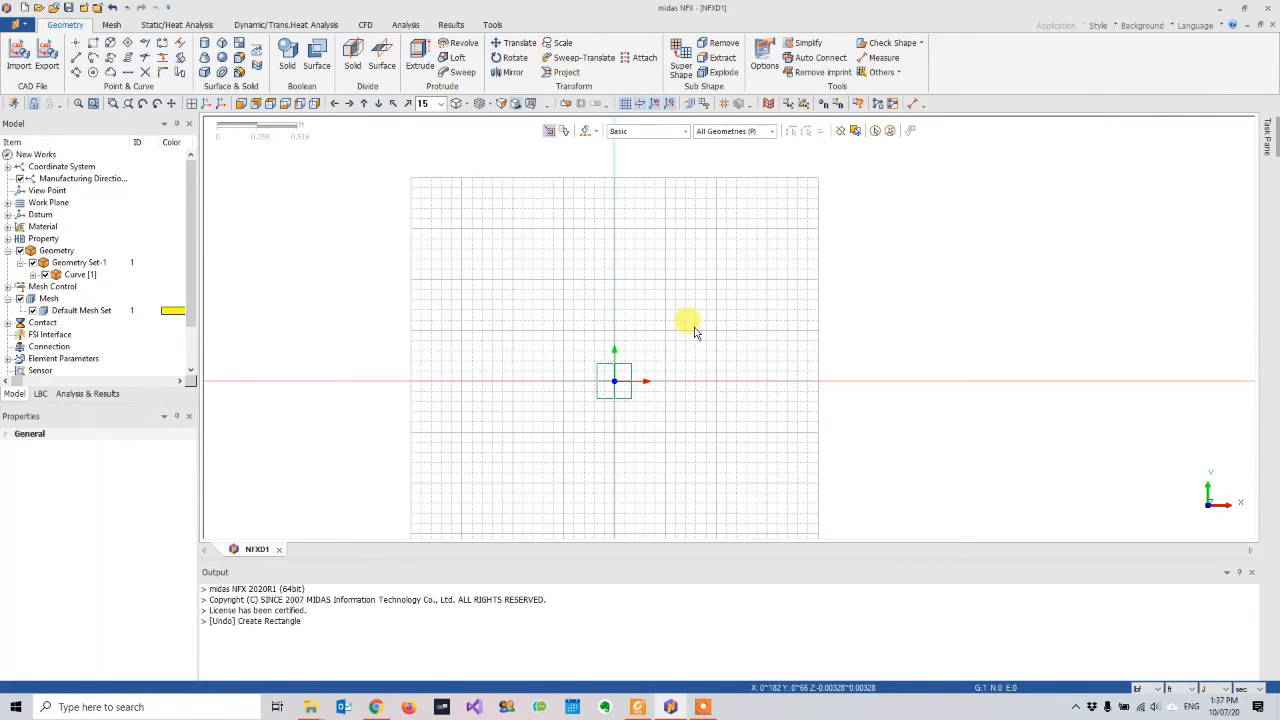
{"action": "left_click", "coordinate": [626, 105]}
{"action": "left_click", "coordinate": [642, 105]}
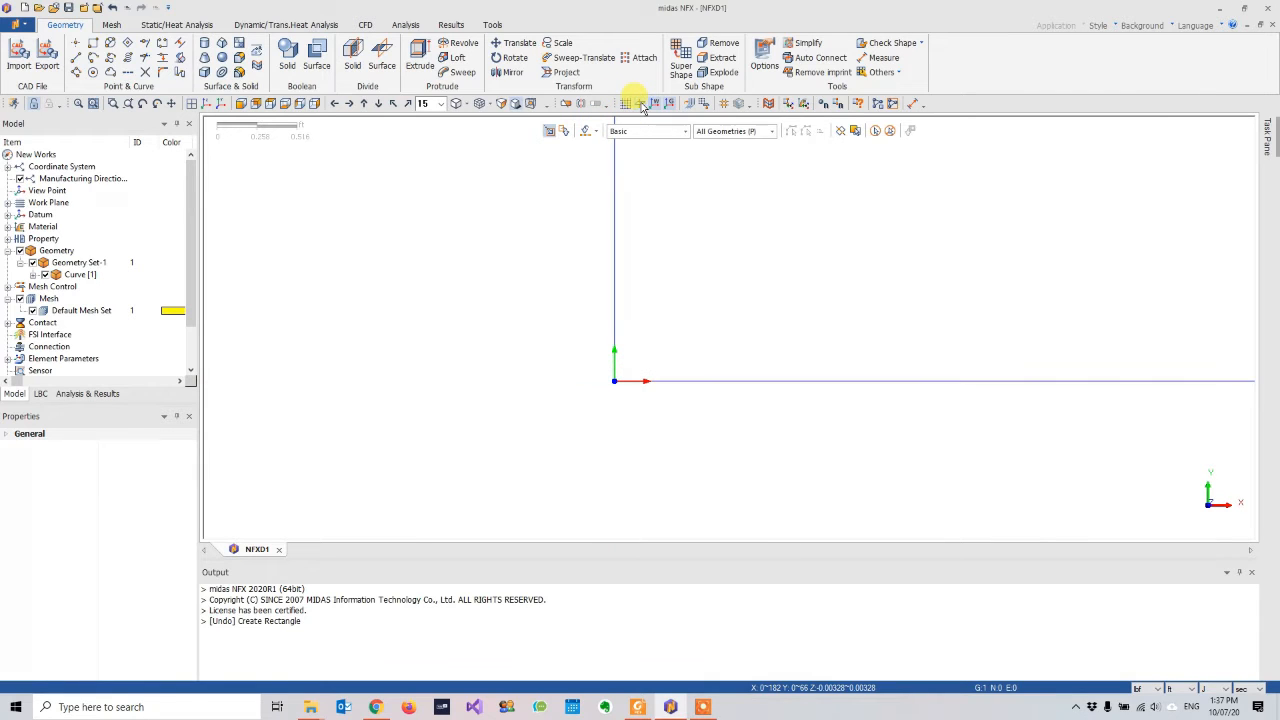
{"action": "left_click", "coordinate": [193, 104]}
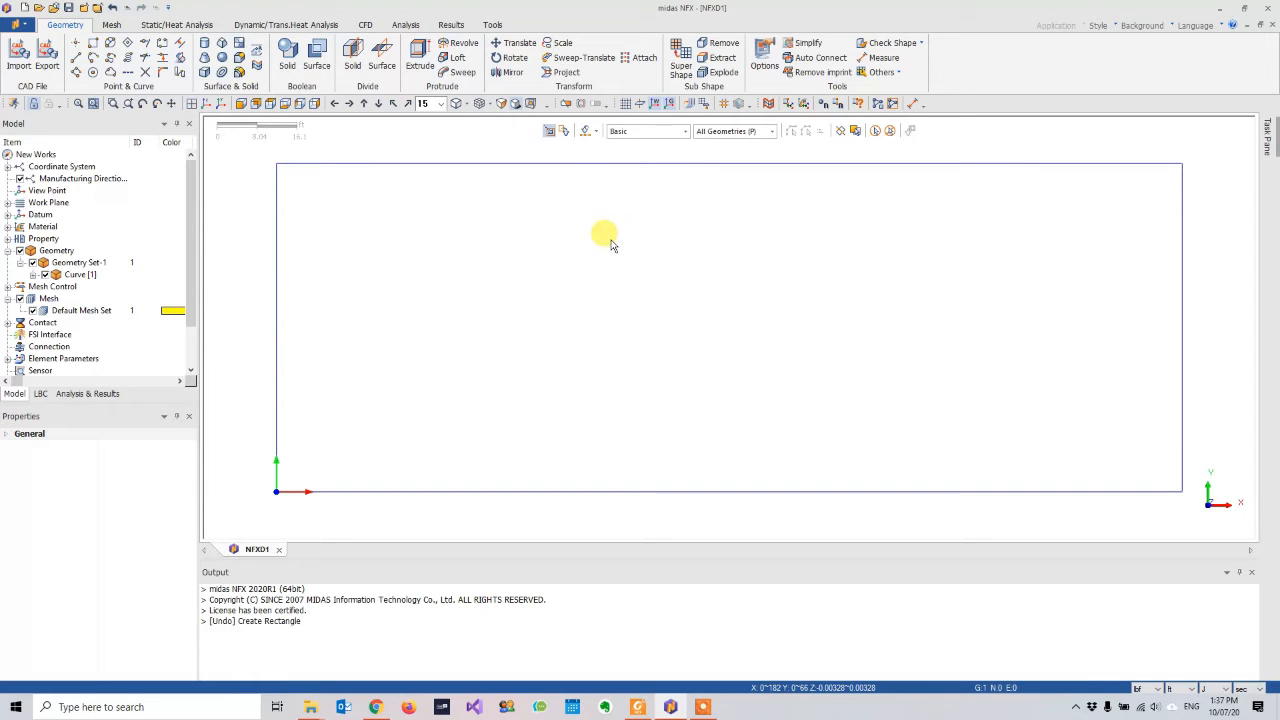
- Display the grid and set its width to 5 ft in the grid definition
{"action": "left_click", "coordinate": [625, 104]}
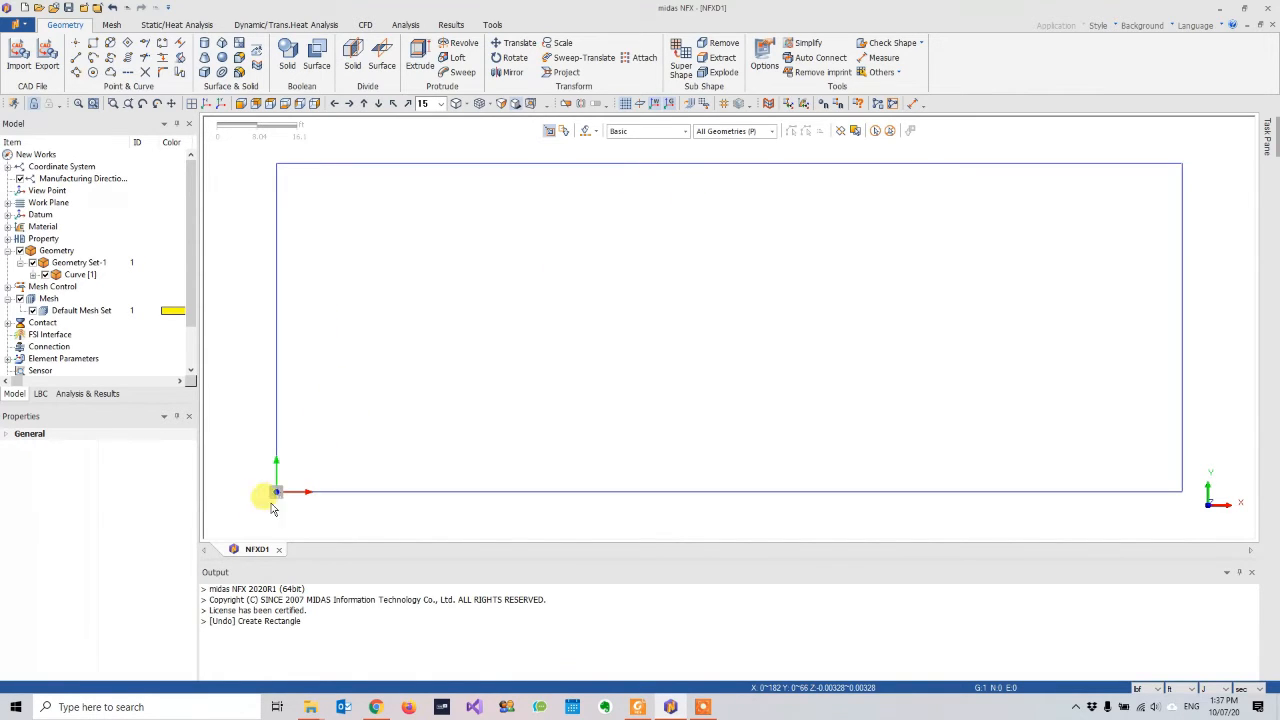
{"action": "left_click", "coordinate": [700, 104]}
{"action": "left_click_drag", "start_coordinate": [118, 130], "coordinate": [444, 214]}
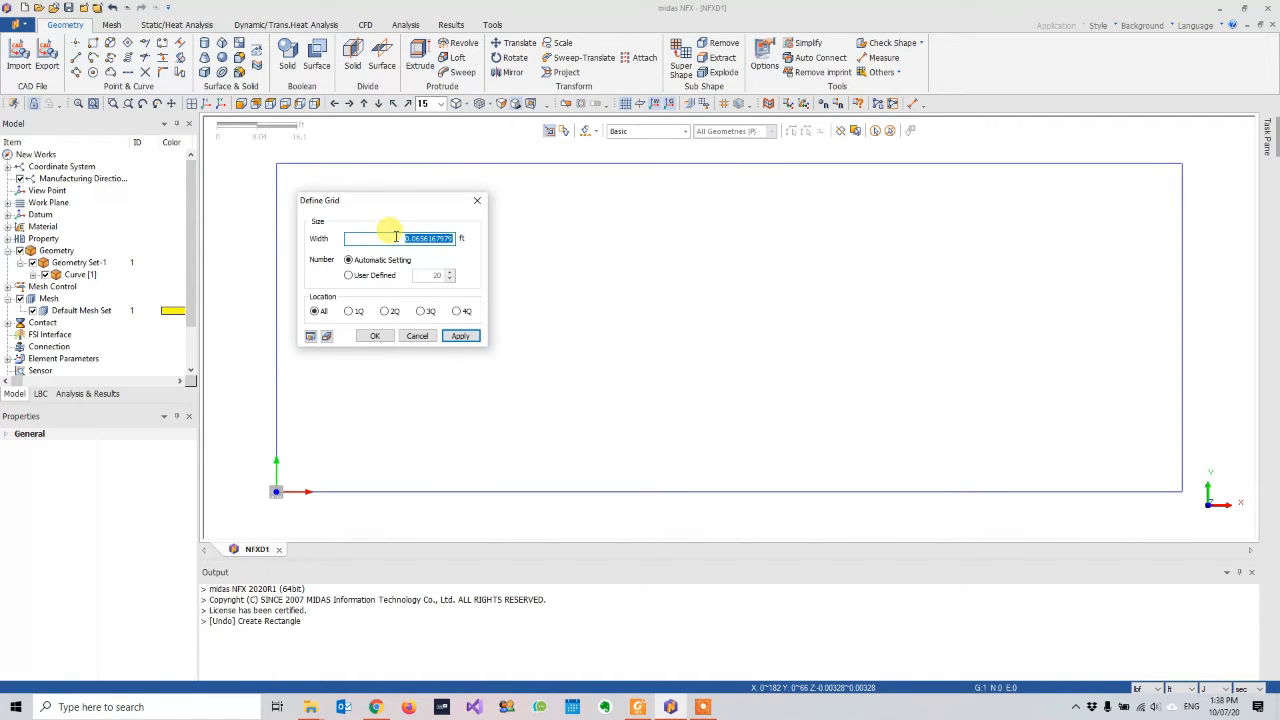
{"action": "left_click", "coordinate": [419, 234]}
{"action": "left_click_drag", "start_coordinate": [418, 234], "coordinate": [452, 240]}
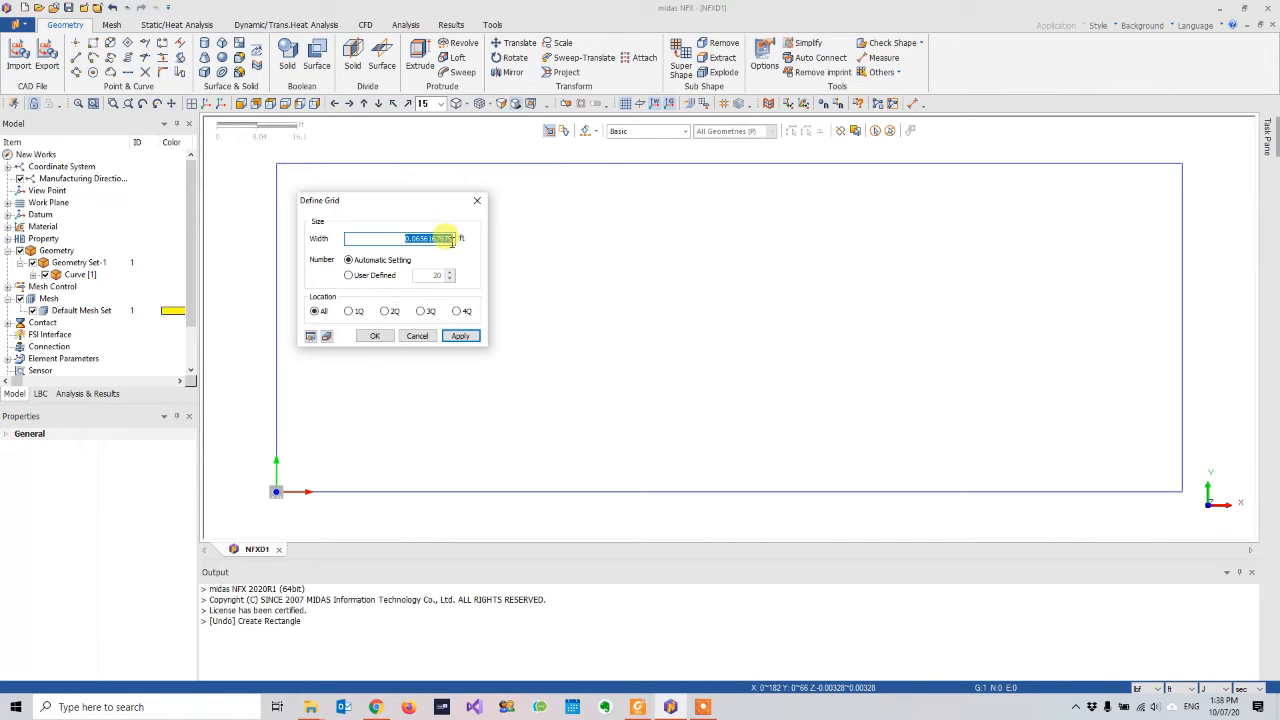
{"action": "type", "text": "5"}
{"action": "left_click", "coordinate": [311, 337]}
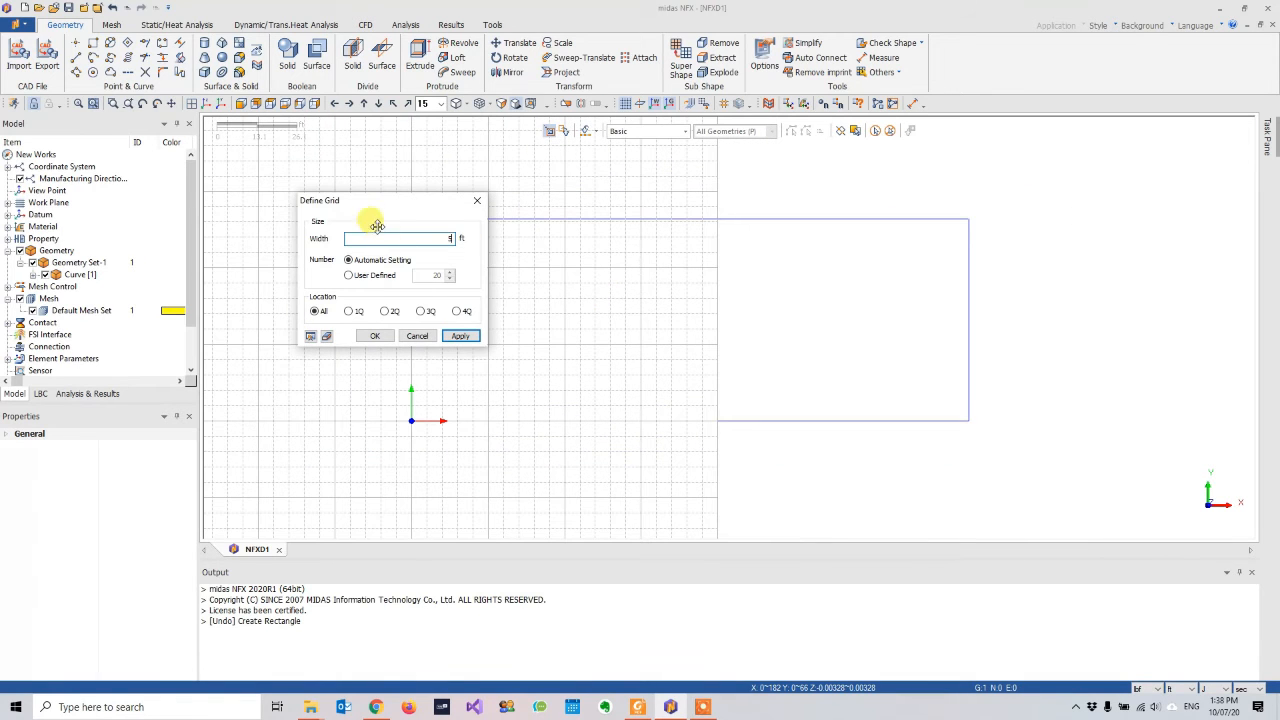
- Set the grid number to a user-defined 50, accept the grid definition, and hide the grid again
{"action": "left_click_drag", "start_coordinate": [389, 201], "coordinate": [353, 221]}
{"action": "left_click", "coordinate": [333, 295]}
{"action": "double_click", "coordinate": [400, 295]}
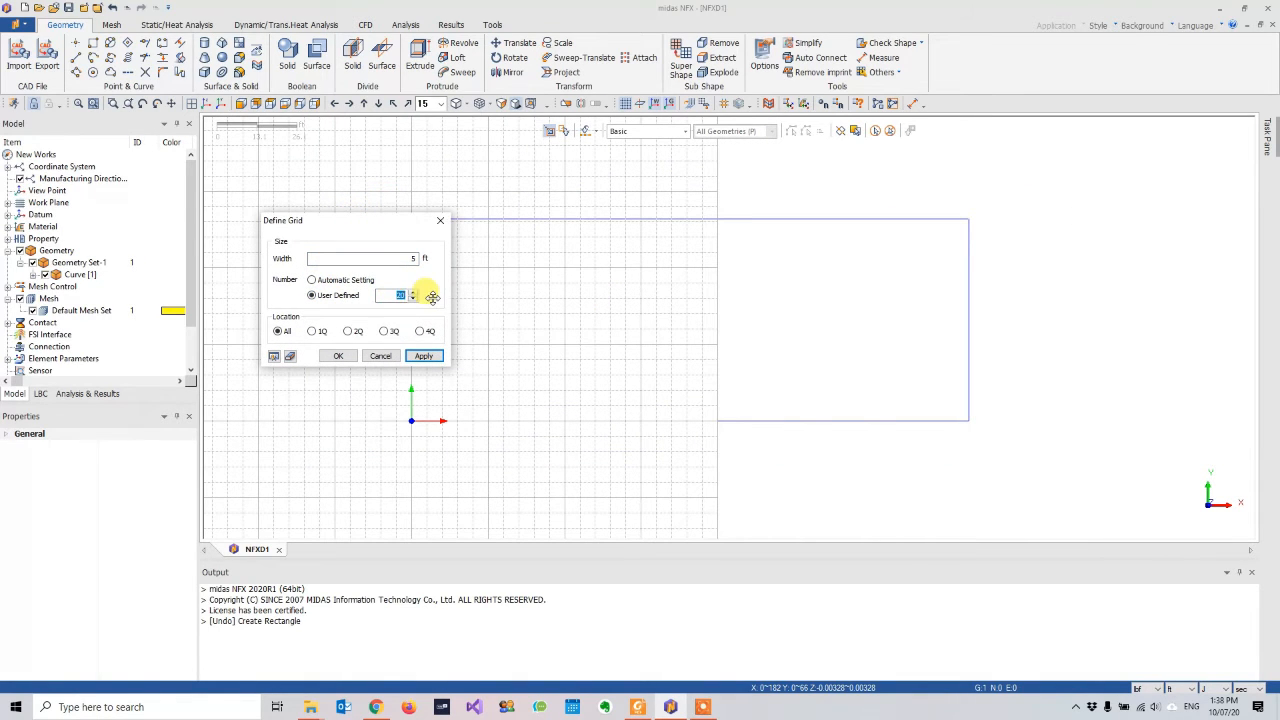
{"action": "type", "text": "50"}
{"action": "left_click", "coordinate": [274, 356]}
{"action": "scroll", "coordinate": [766, 294], "scroll_direction": "down", "scroll_amount": 5}
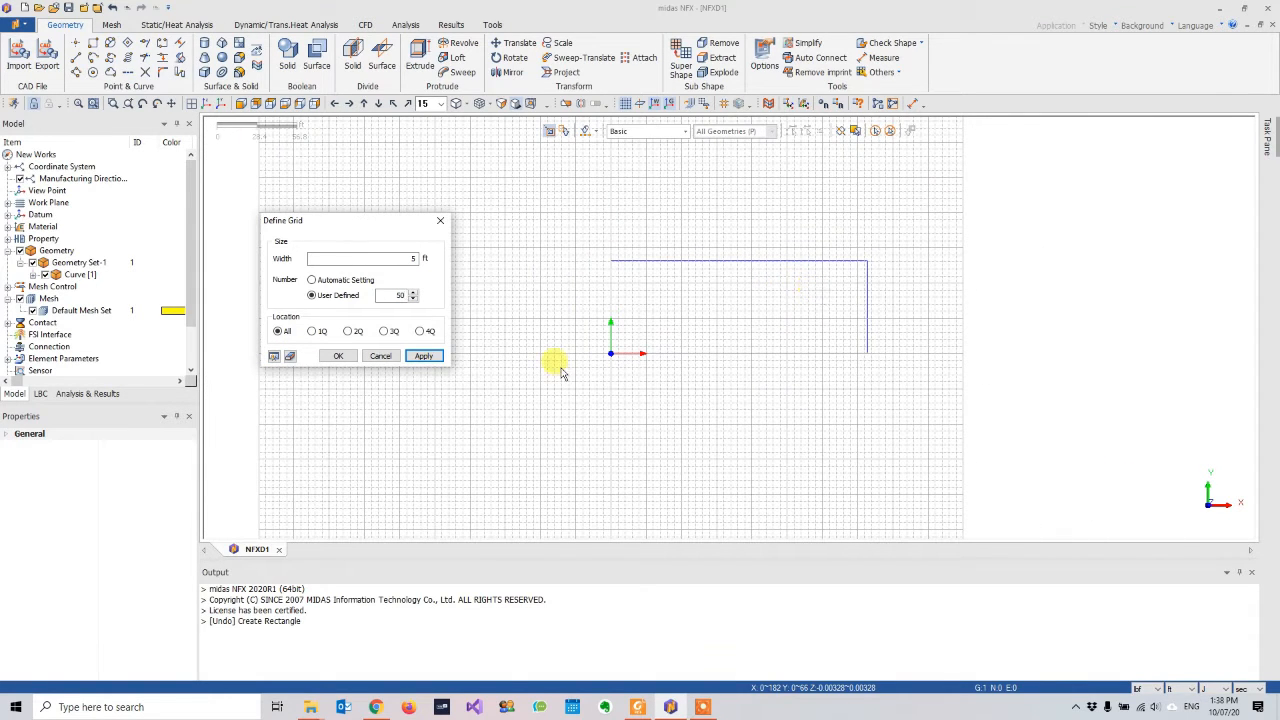
{"action": "left_click", "coordinate": [338, 356]}
{"action": "scroll", "coordinate": [625, 300], "scroll_direction": "up", "scroll_amount": 5}
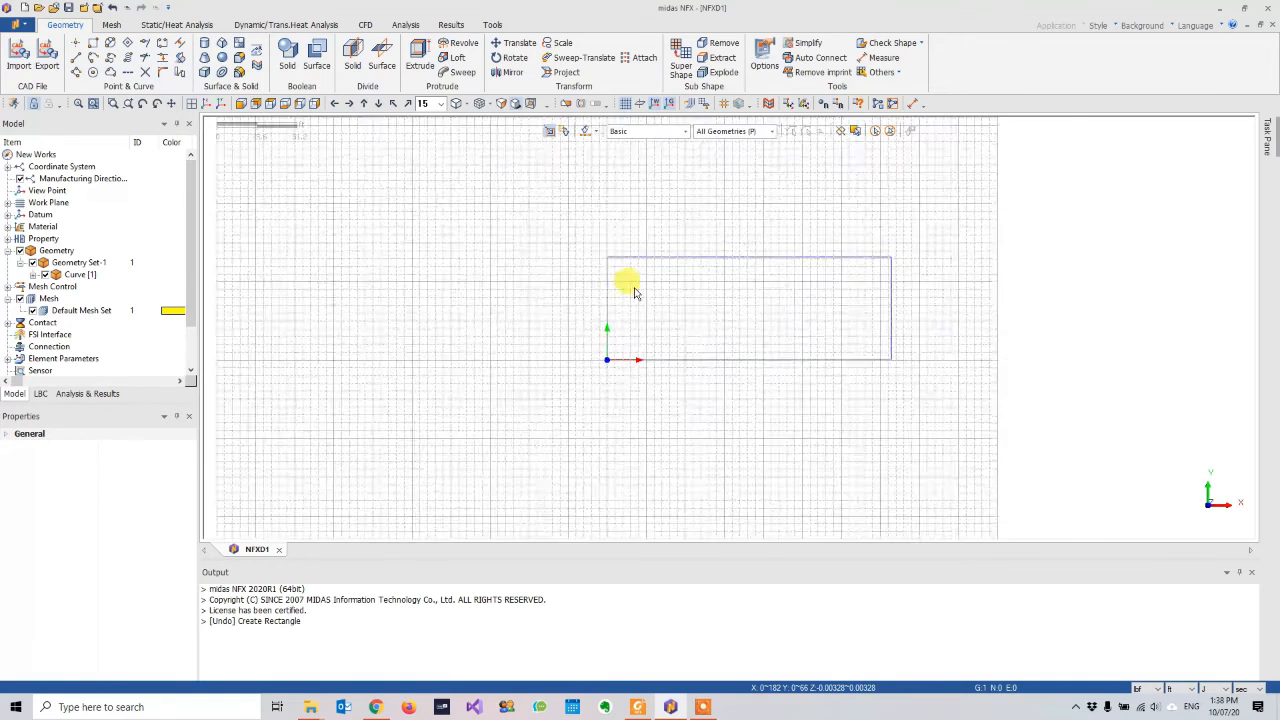
{"action": "scroll", "coordinate": [707, 300], "scroll_direction": "down", "scroll_amount": 1}
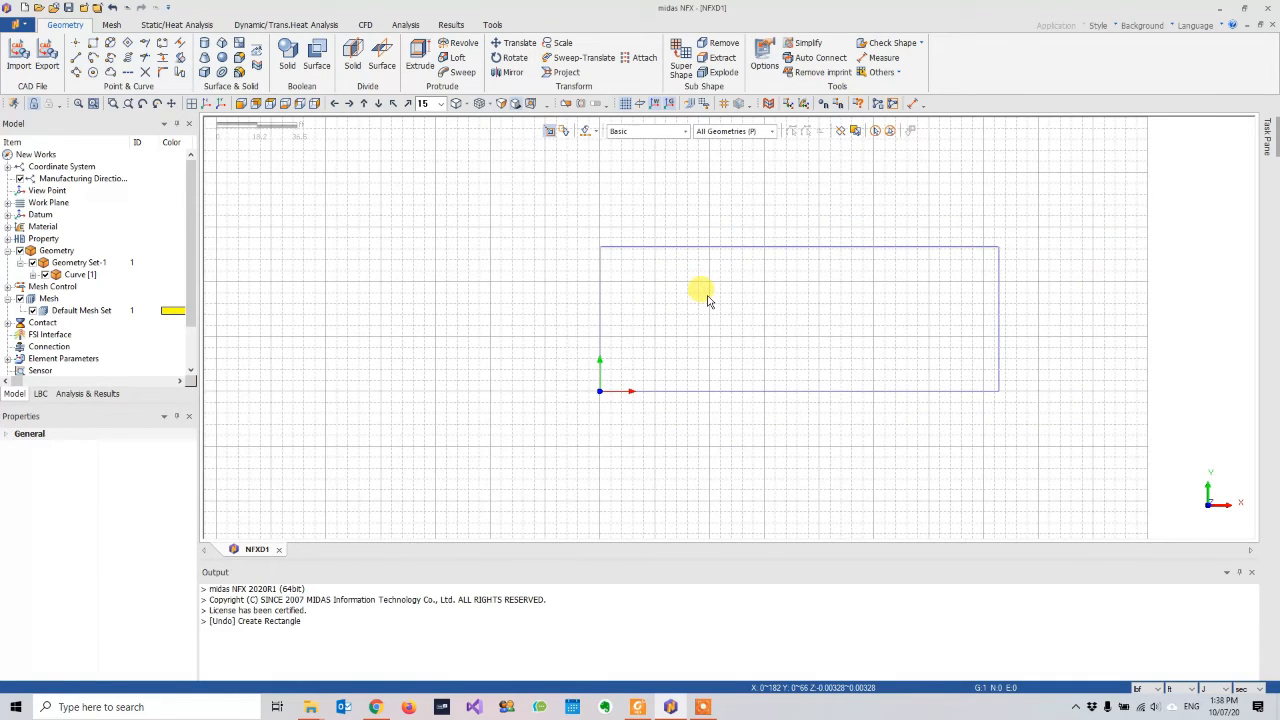
{"action": "left_click", "coordinate": [626, 104]}
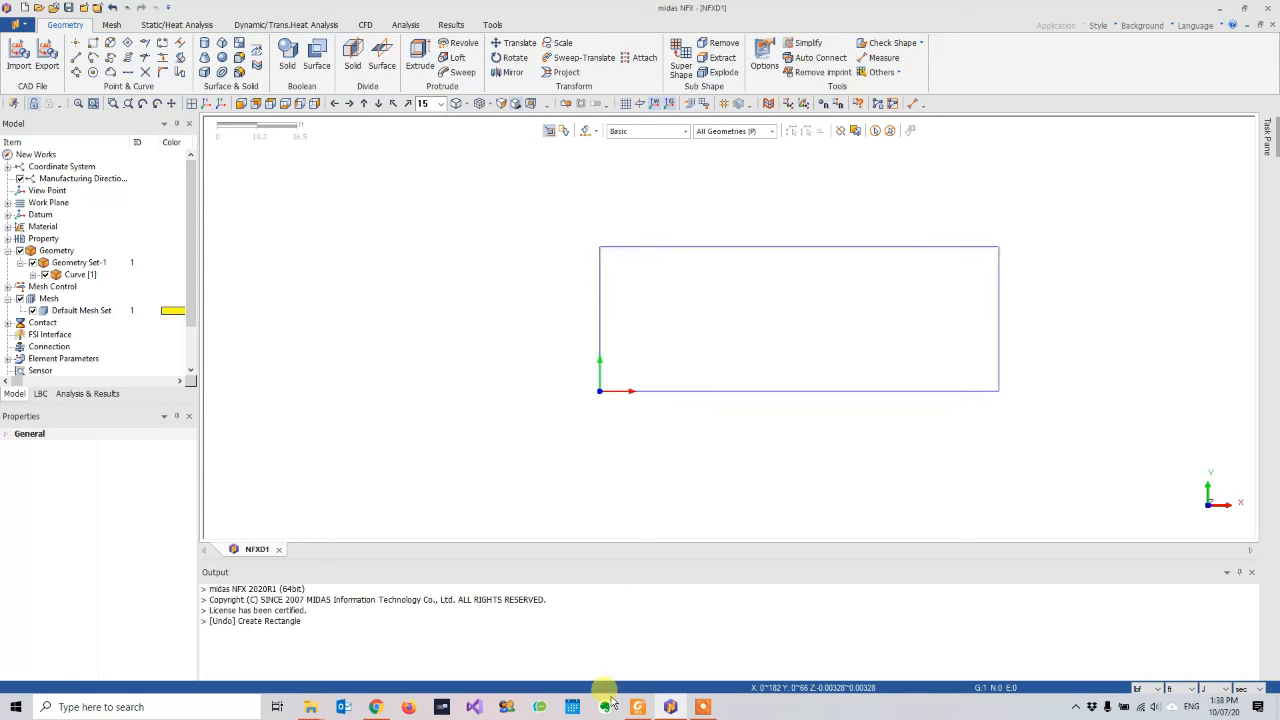
- Switch to Foxit Reader, check the bay dimensions on the typical floor plan in the building PDF, and return to midas NFX
{"action": "left_click", "coordinate": [640, 708]}
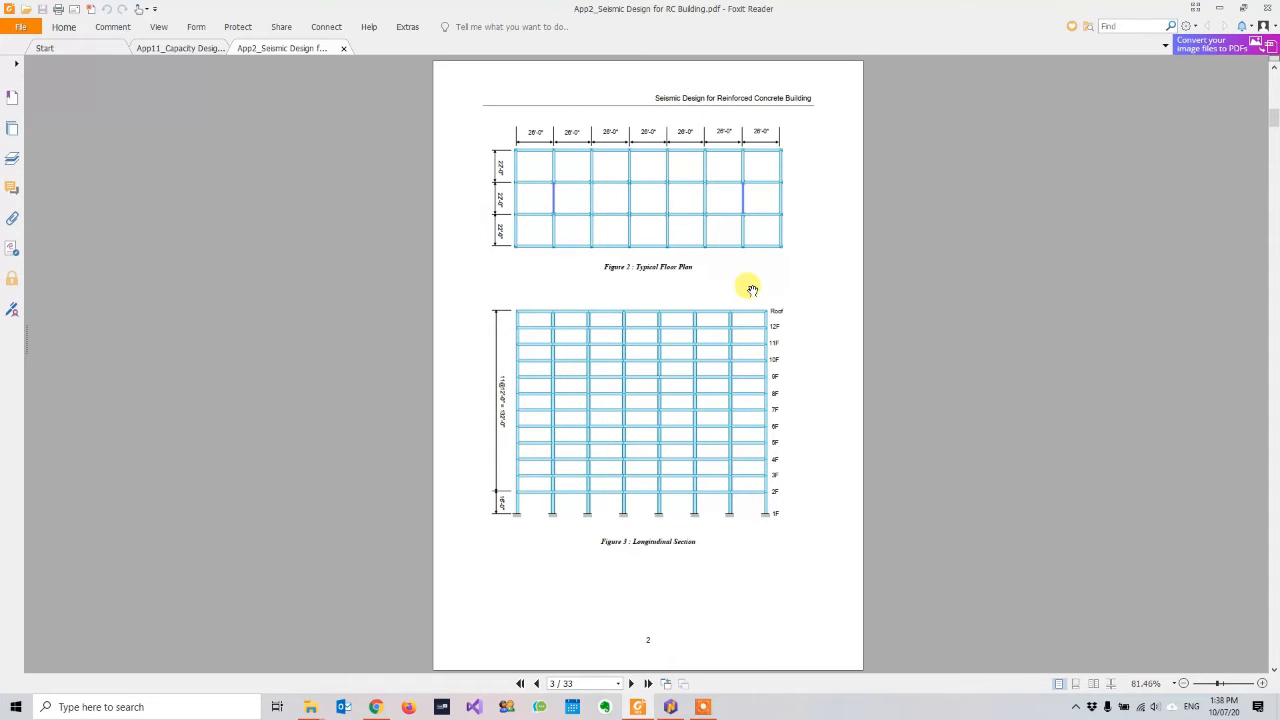
{"action": "key", "text": "alt"}
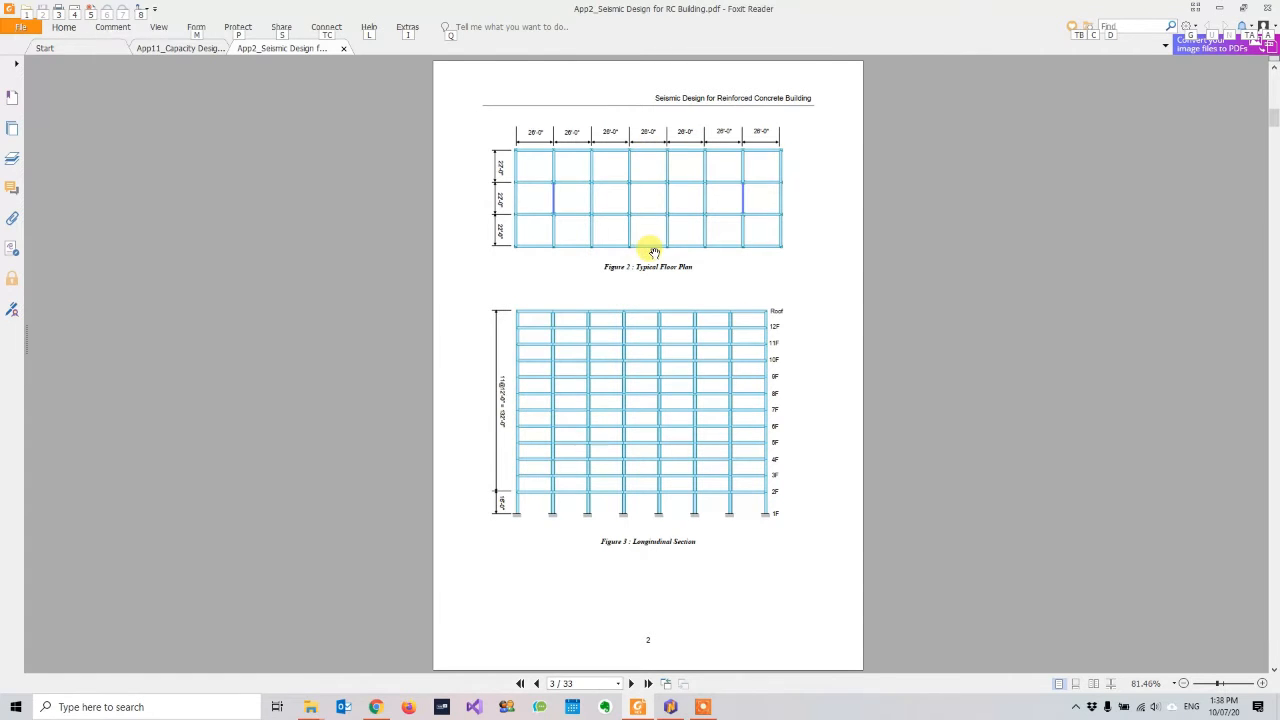
{"action": "key", "text": "alt+Tab"}
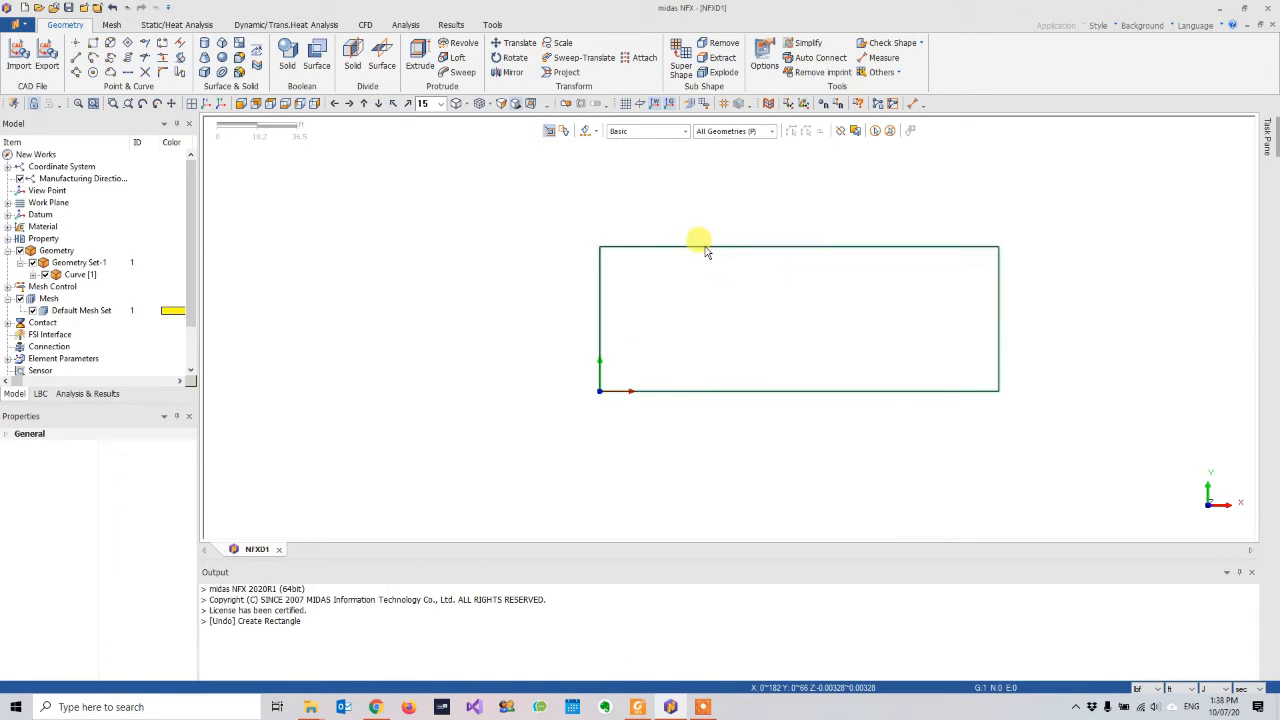
- Select the rectangle and expand the Curve group in the model tree to inspect its entry
{"action": "left_click", "coordinate": [705, 251]}
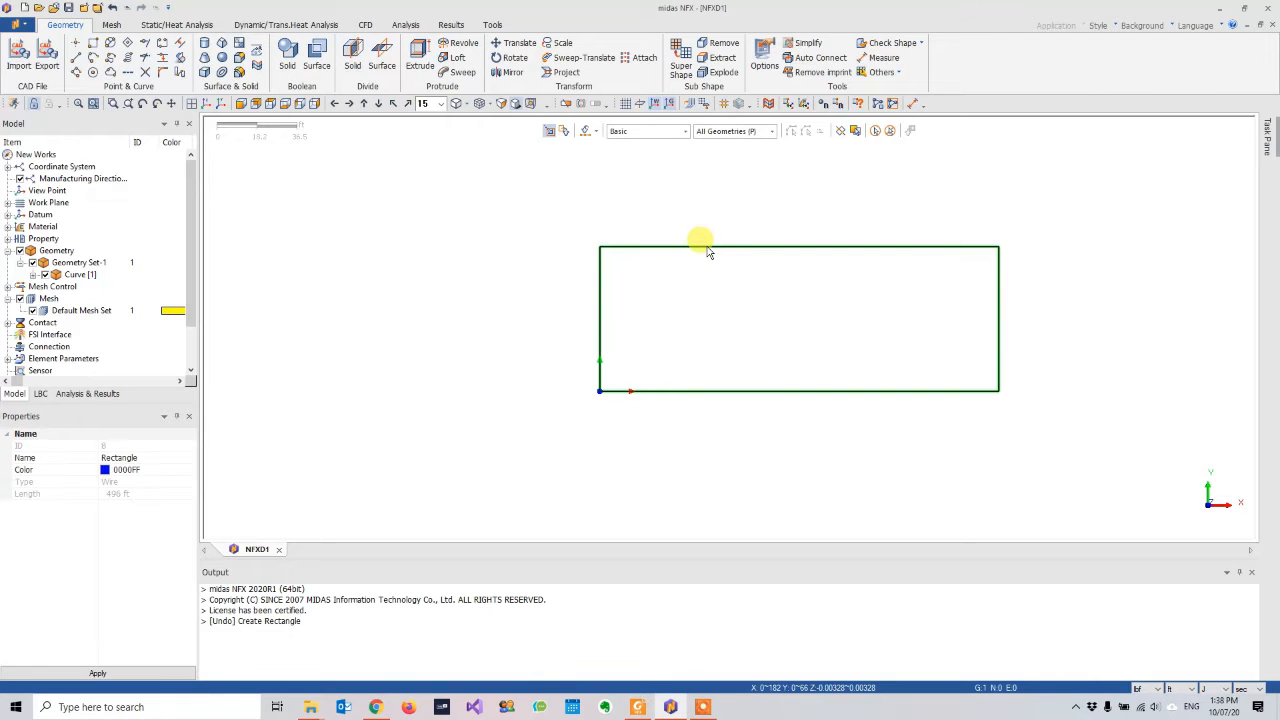
{"action": "left_click", "coordinate": [32, 274]}
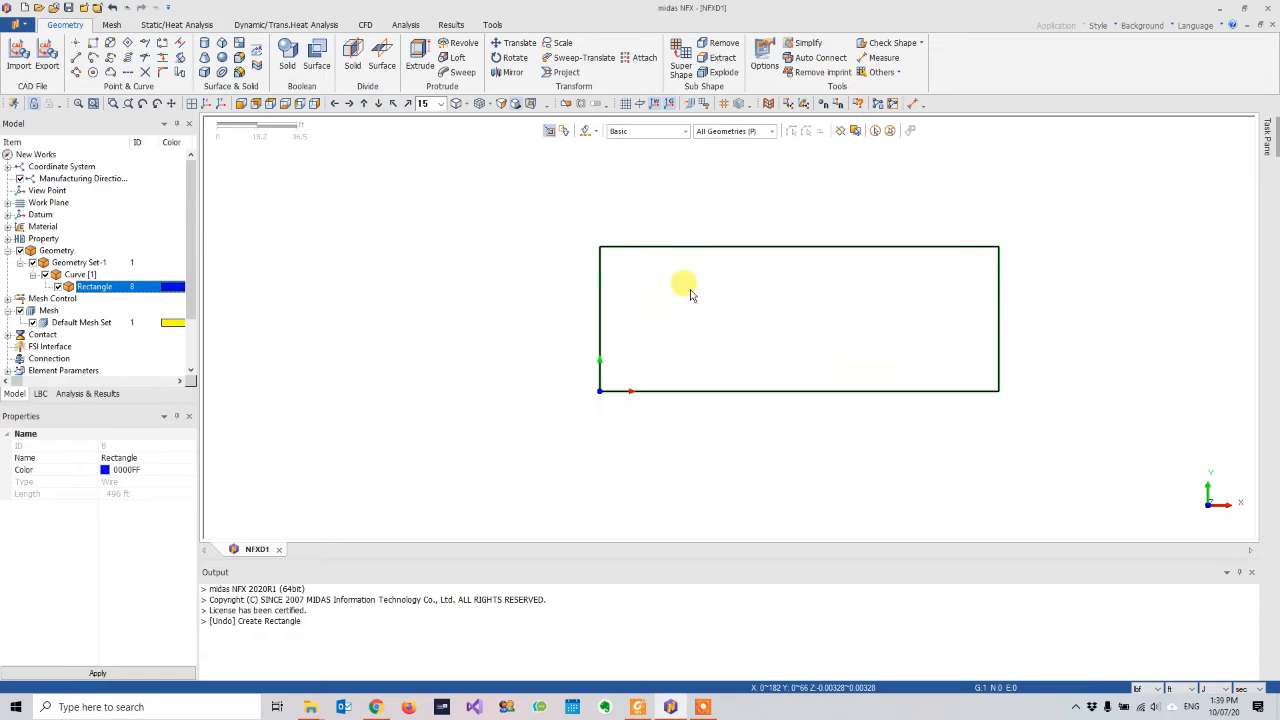
{"action": "scroll", "coordinate": [766, 314], "scroll_direction": "up", "scroll_amount": 2}
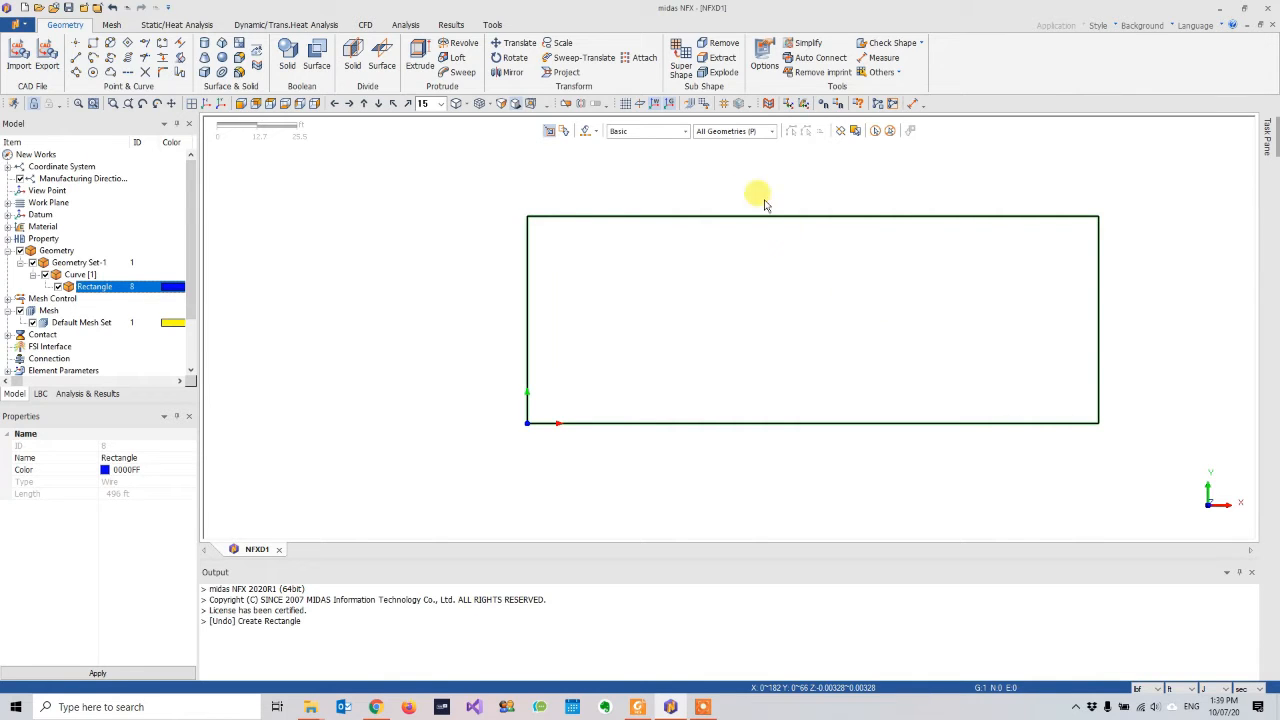
- Explode the rectangle into separate edges and delete the original wire
{"action": "left_click", "coordinate": [724, 74]}
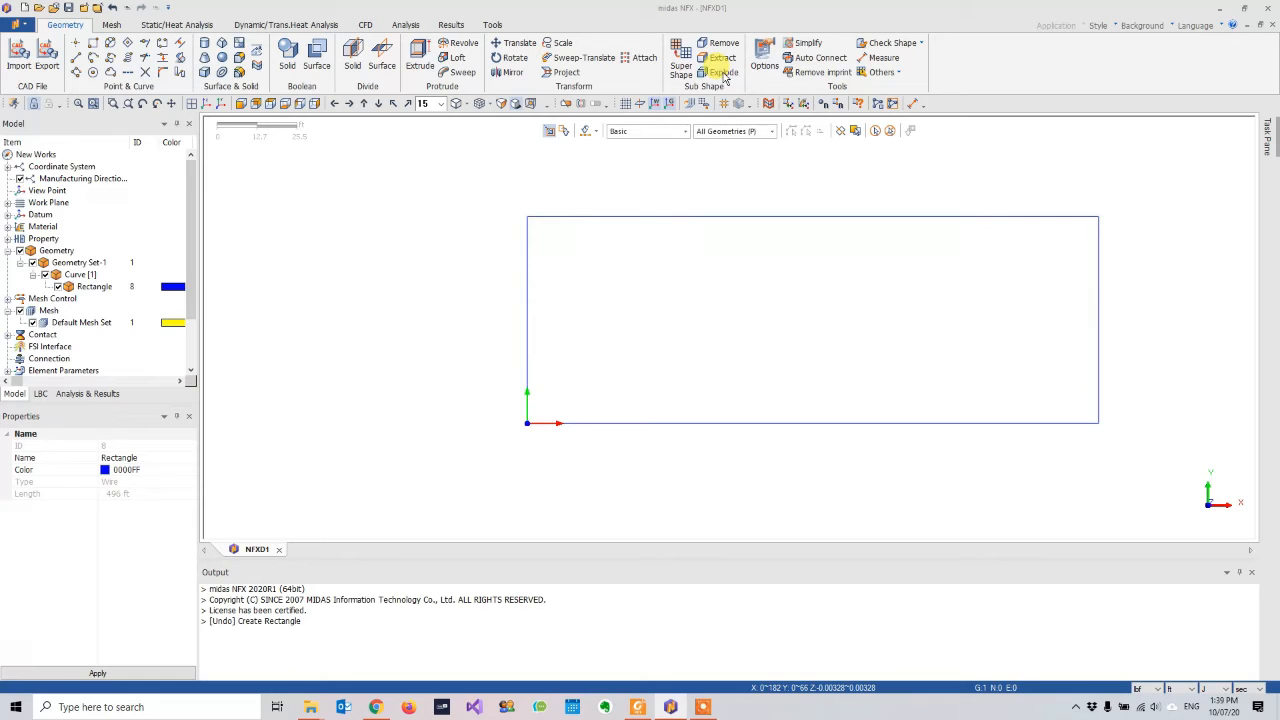
{"action": "left_click_drag", "start_coordinate": [90, 130], "coordinate": [341, 131]}
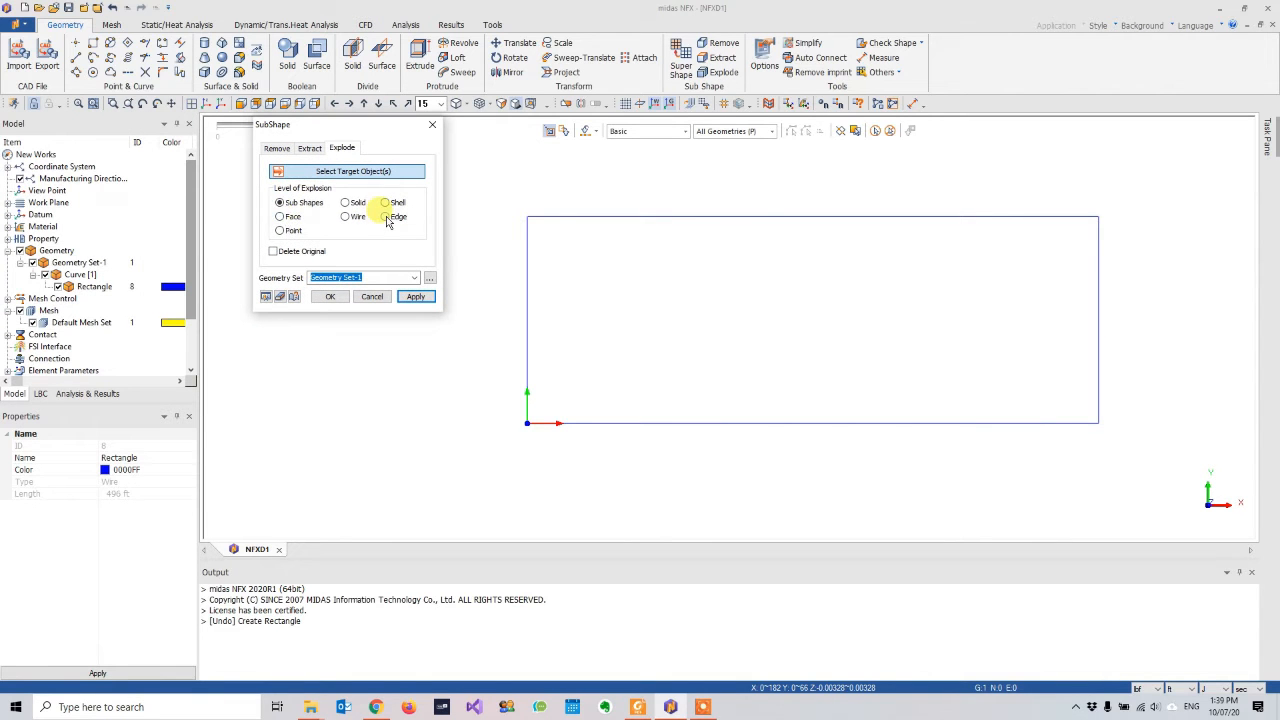
{"action": "left_click", "coordinate": [550, 217]}
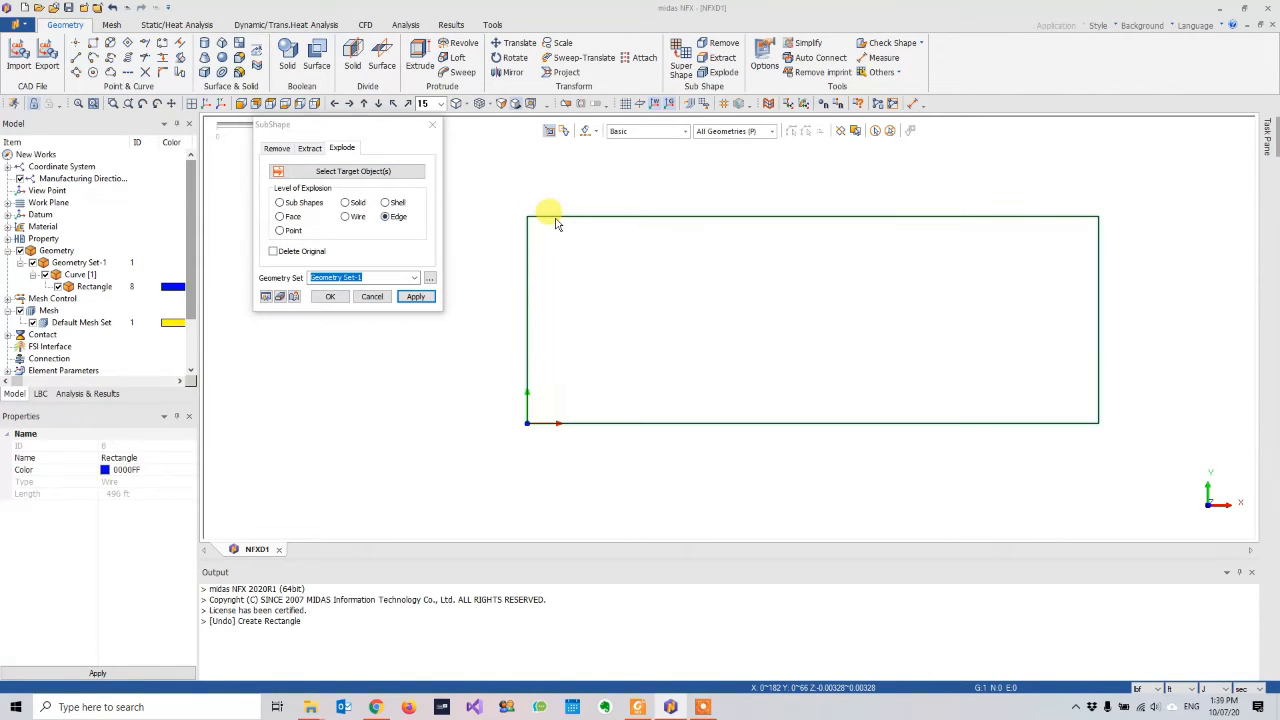
{"action": "left_click", "coordinate": [556, 223]}
{"action": "left_click", "coordinate": [275, 254]}
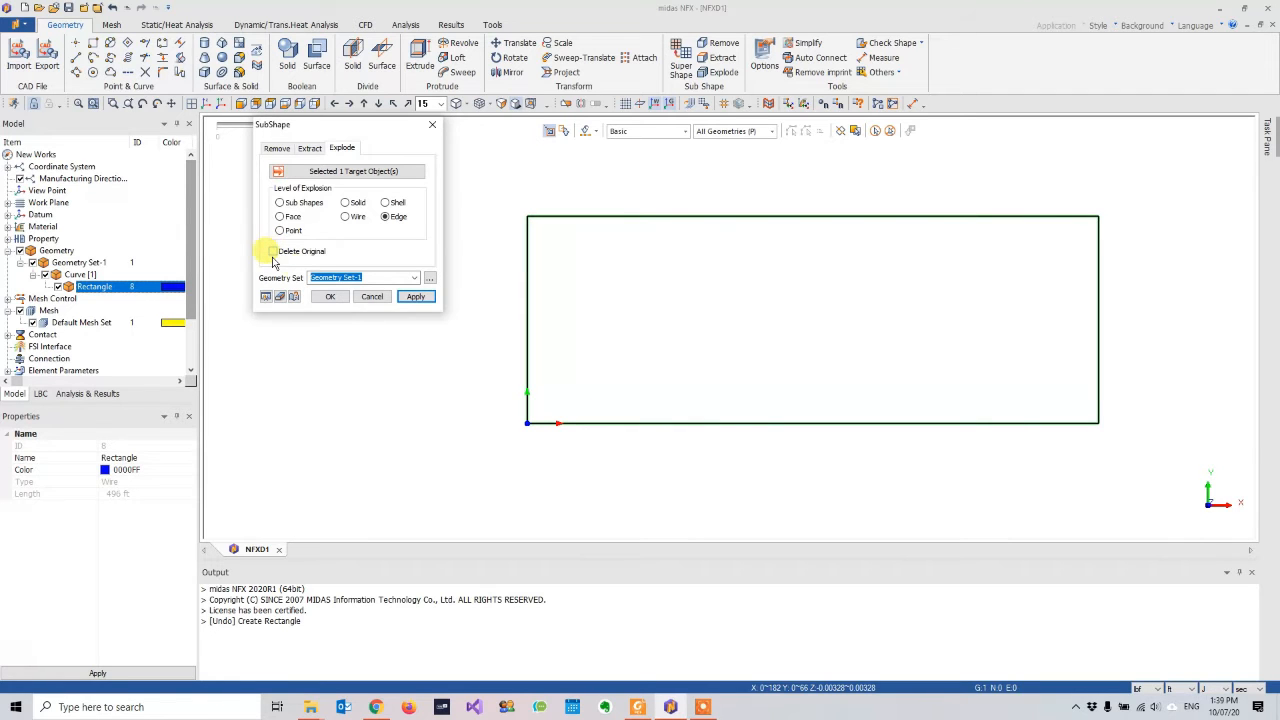
{"action": "left_click", "coordinate": [328, 297]}
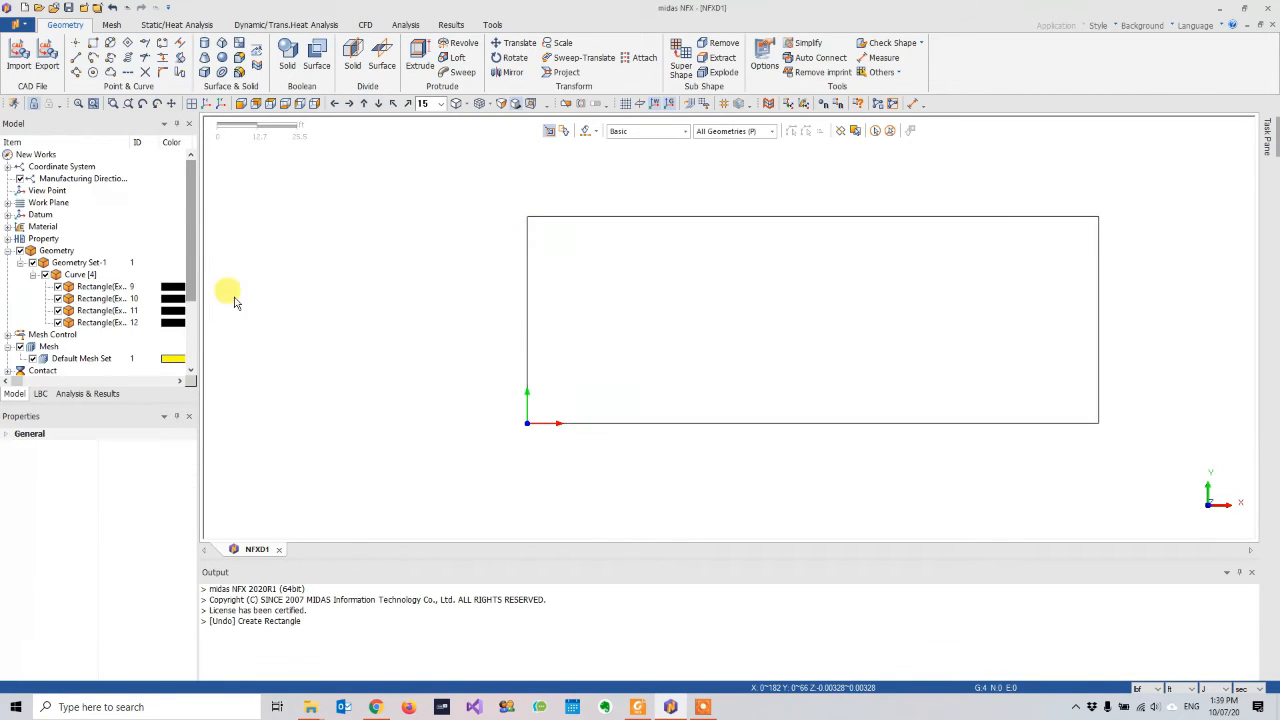
- Select each of the four exploded edges in the model tree to identify them in the view
{"action": "scroll", "coordinate": [177, 285], "scroll_direction": "down", "scroll_amount": 2}
{"action": "left_click", "coordinate": [95, 214]}
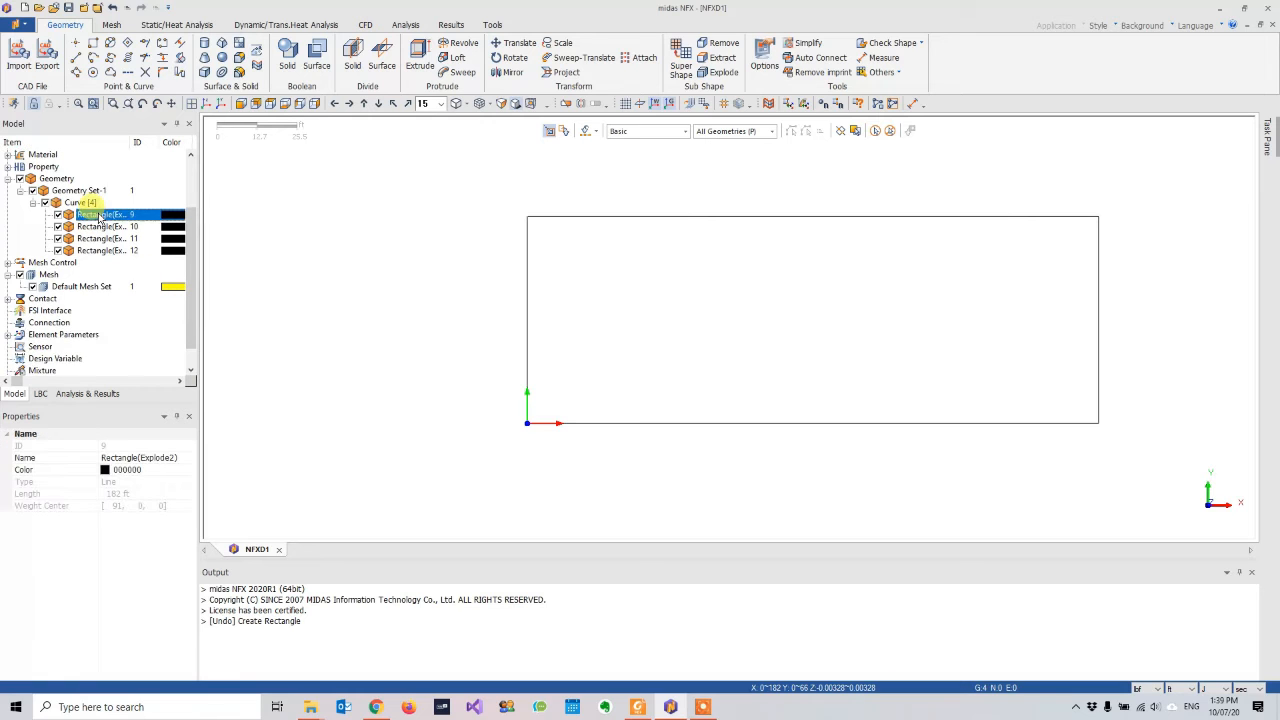
{"action": "left_click", "coordinate": [97, 226]}
{"action": "left_click", "coordinate": [105, 239]}
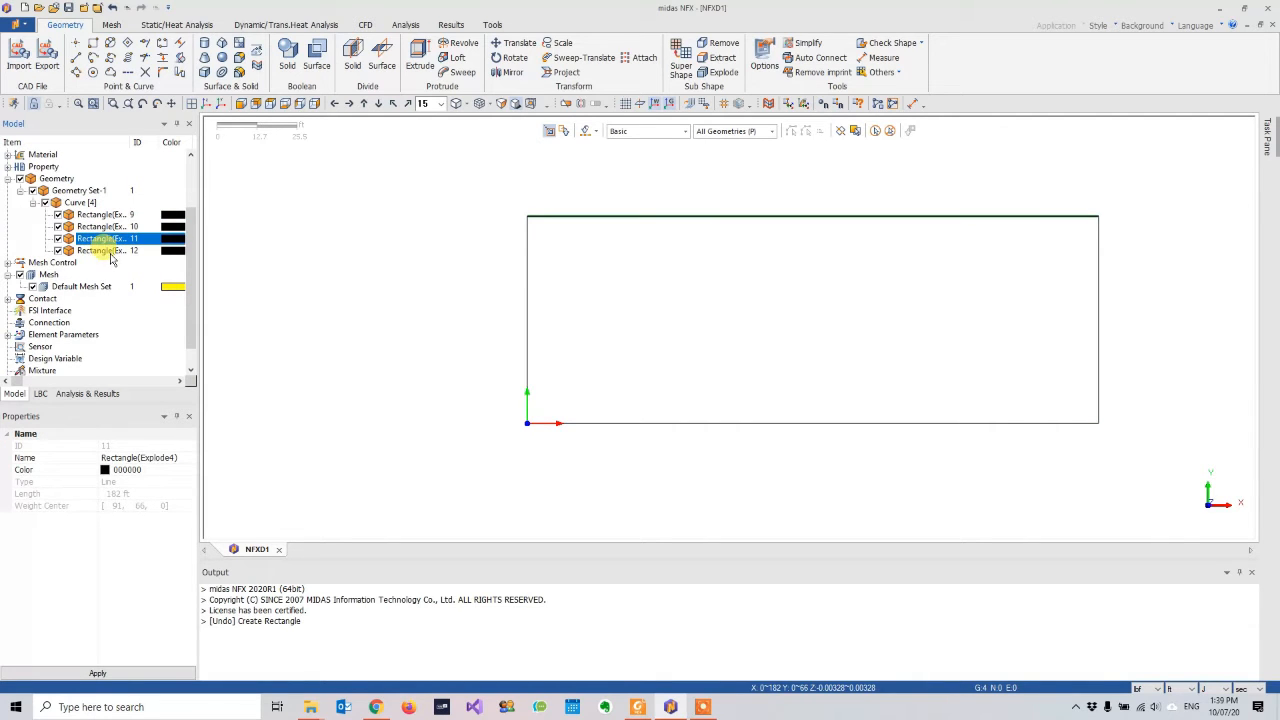
{"action": "left_click", "coordinate": [108, 251]}
- Check the bay width in the building PDF in Foxit Reader, and set up and preview a uniform Translate copy in midas NFX along X at 26 ft
{"action": "key", "text": "alt+Tab"}
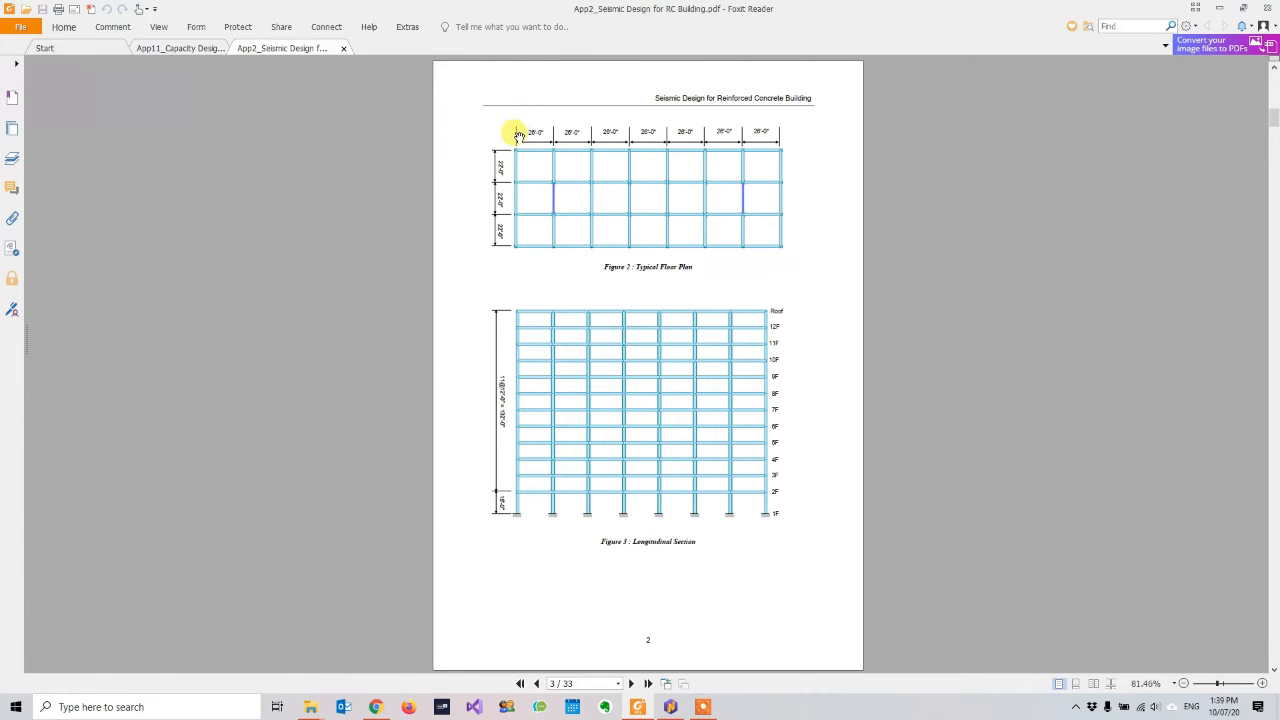
{"action": "key", "text": "alt+Tab"}
{"action": "left_click", "coordinate": [522, 44]}
{"action": "left_click_drag", "start_coordinate": [85, 126], "coordinate": [380, 163]}
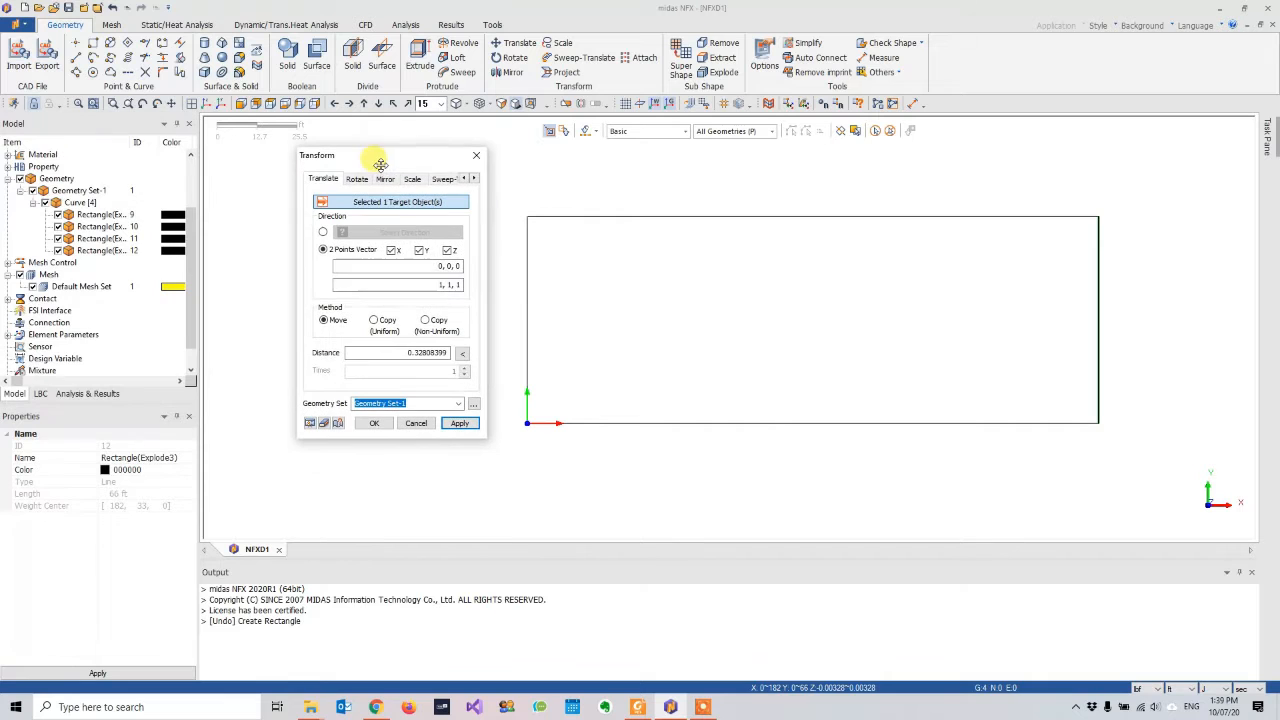
{"action": "left_click", "coordinate": [527, 286]}
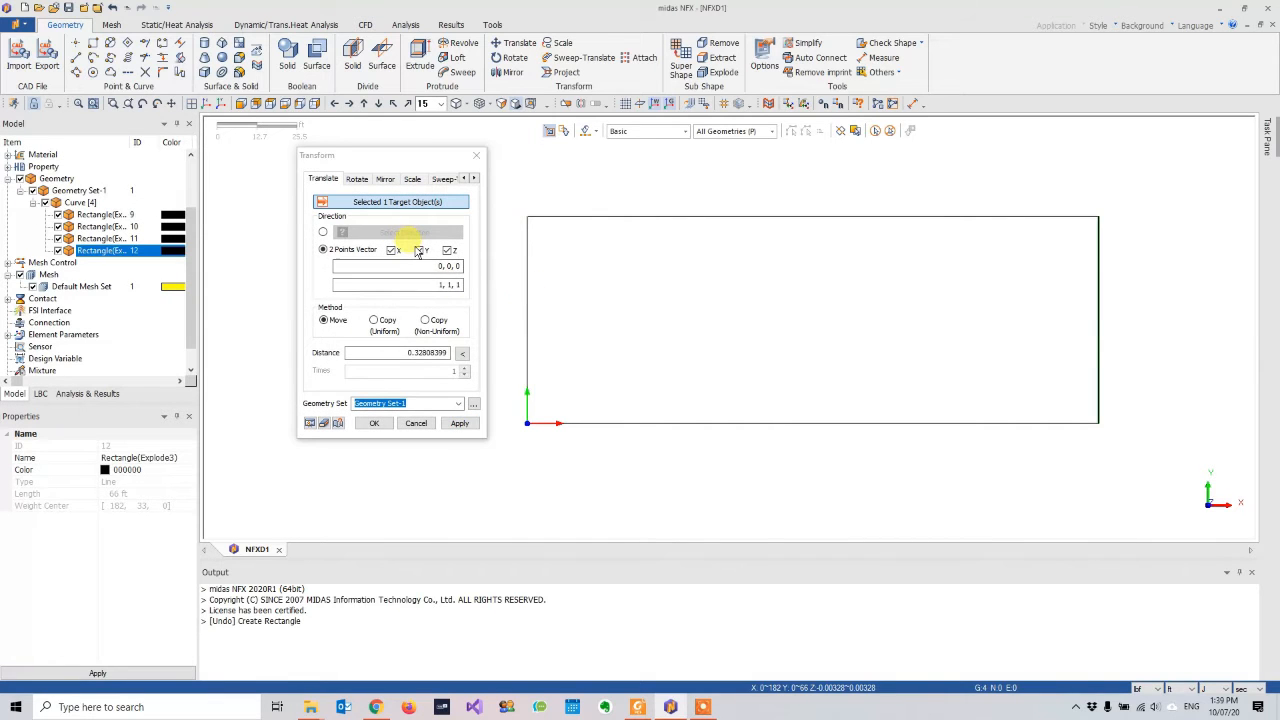
{"action": "left_click", "coordinate": [421, 250]}
{"action": "left_click", "coordinate": [447, 250]}
{"action": "left_click", "coordinate": [373, 320]}
{"action": "left_click_drag", "start_coordinate": [397, 351], "coordinate": [498, 357]}
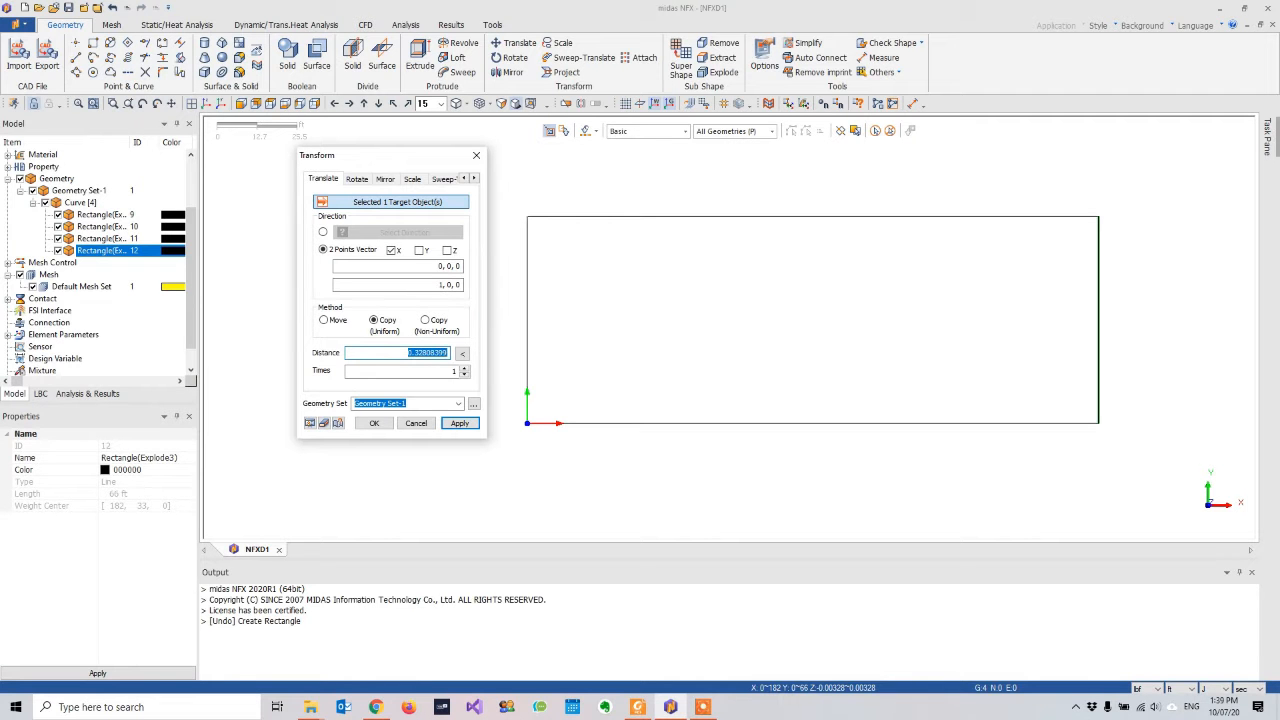
{"action": "left_click", "coordinate": [311, 423]}
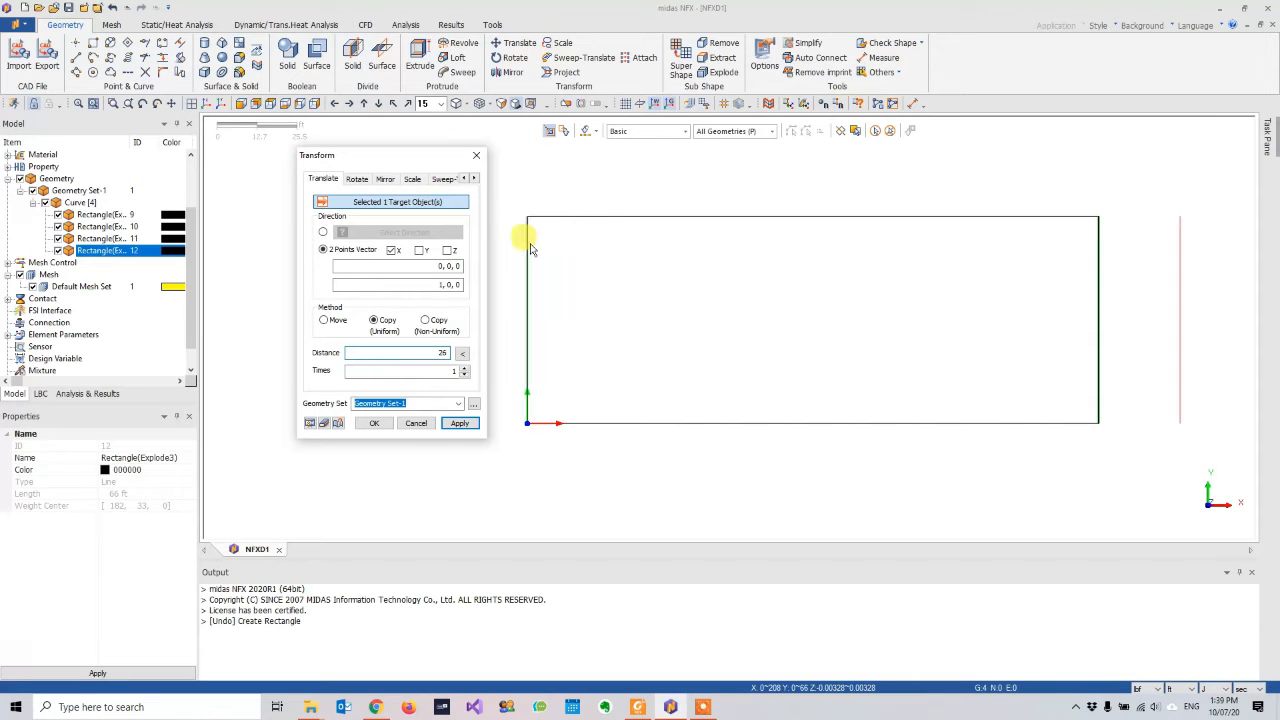
- Make the rectangle's left edge the only target, check the bay count in the PDF, and copy the edge 6 times at 26 ft along X
{"action": "left_click", "coordinate": [890, 132]}
{"action": "left_click", "coordinate": [527, 251]}
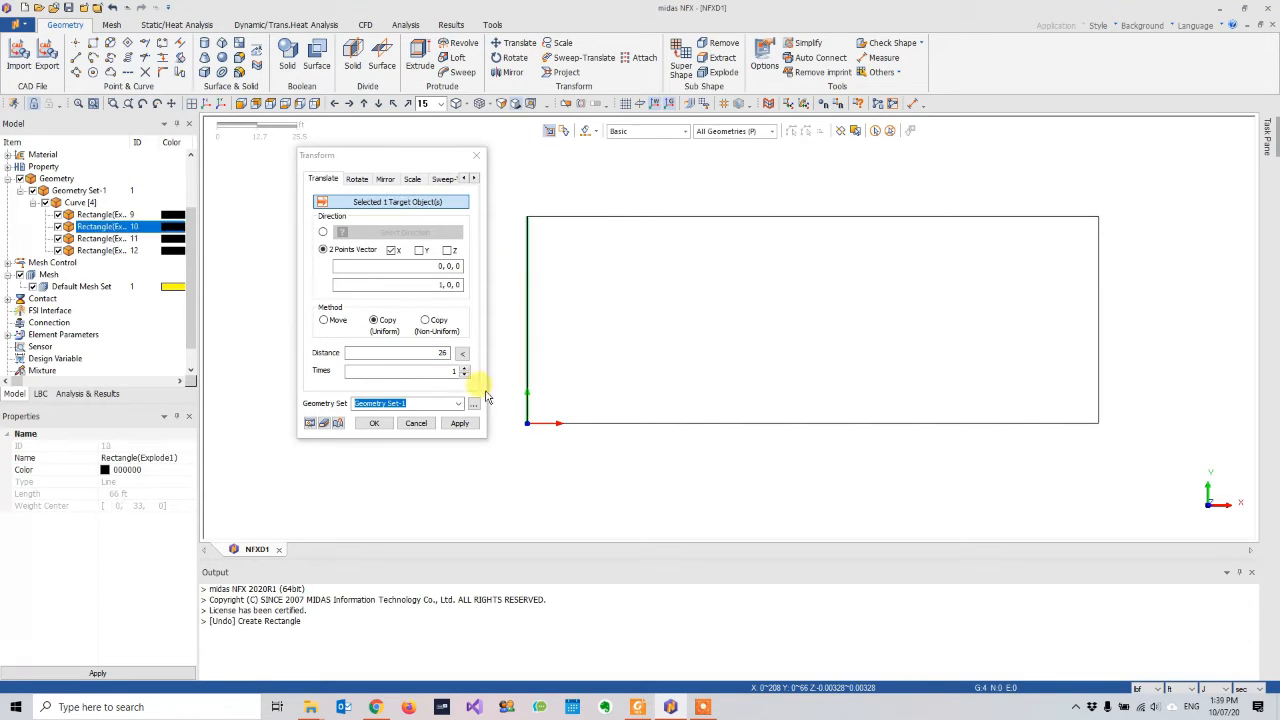
{"action": "left_click", "coordinate": [308, 422]}
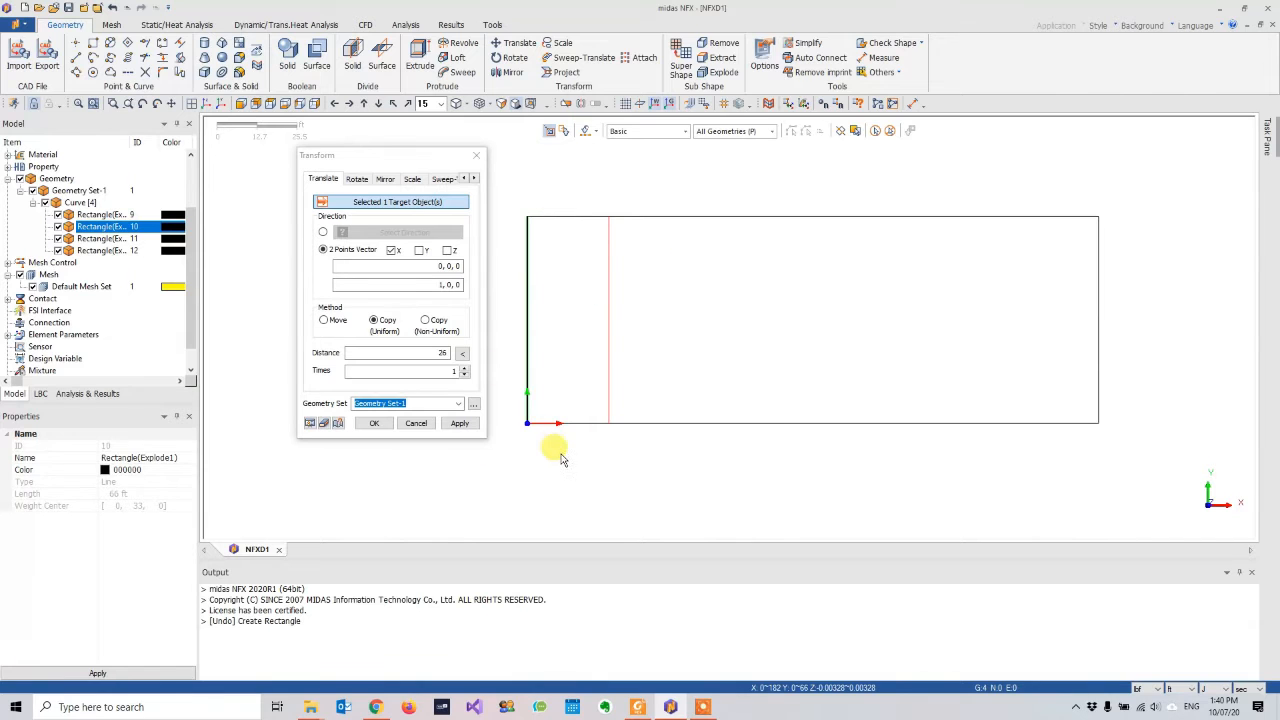
{"action": "key", "text": "alt+Tab"}
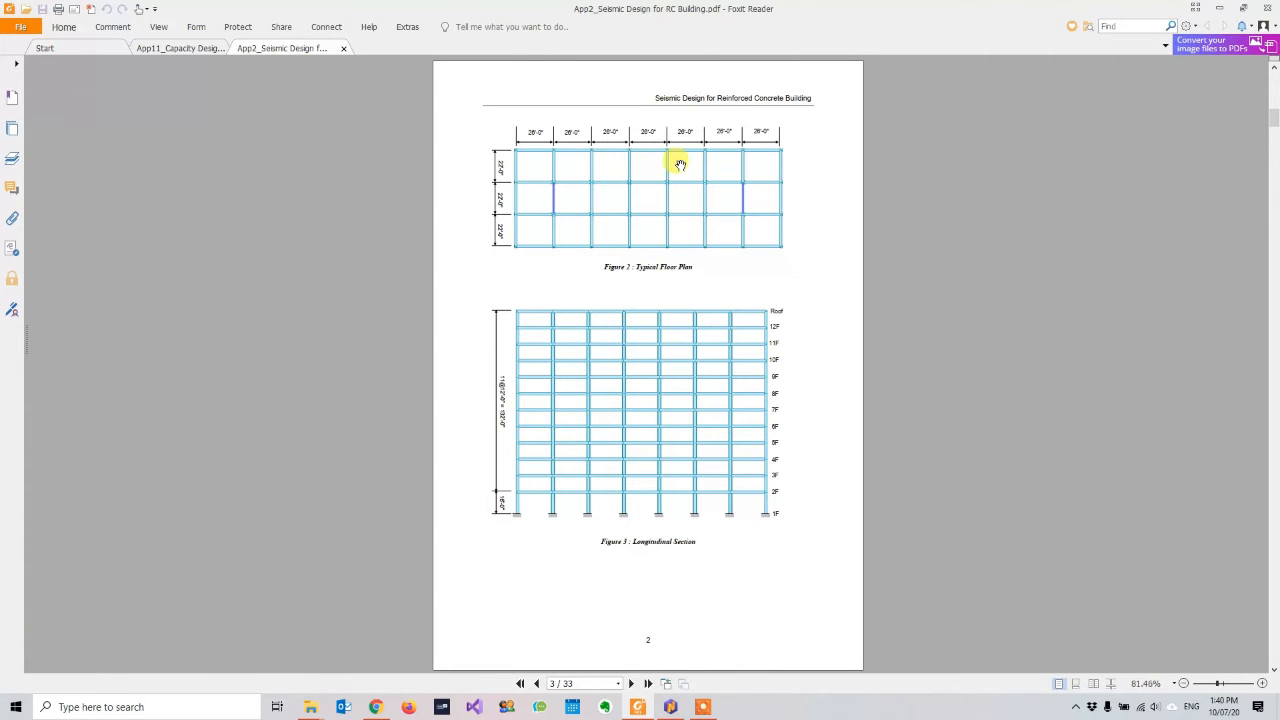
{"action": "key", "text": "alt+Tab"}
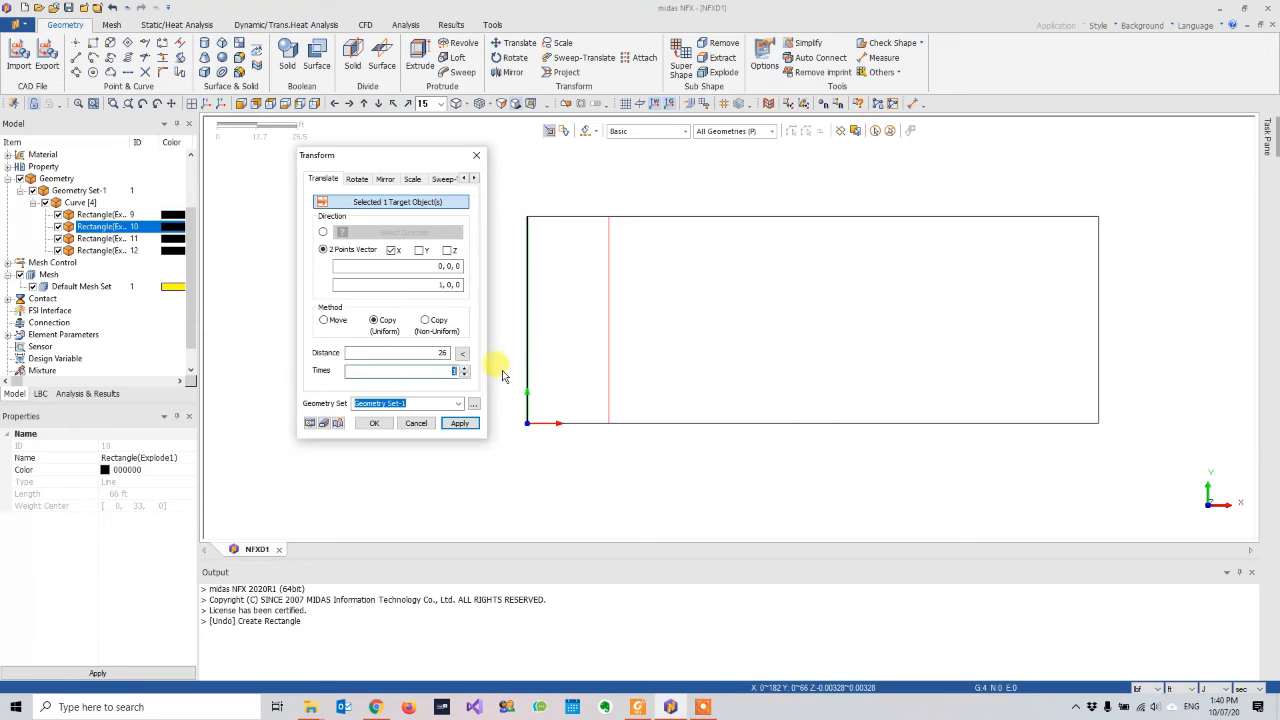
{"action": "left_click", "coordinate": [310, 424]}
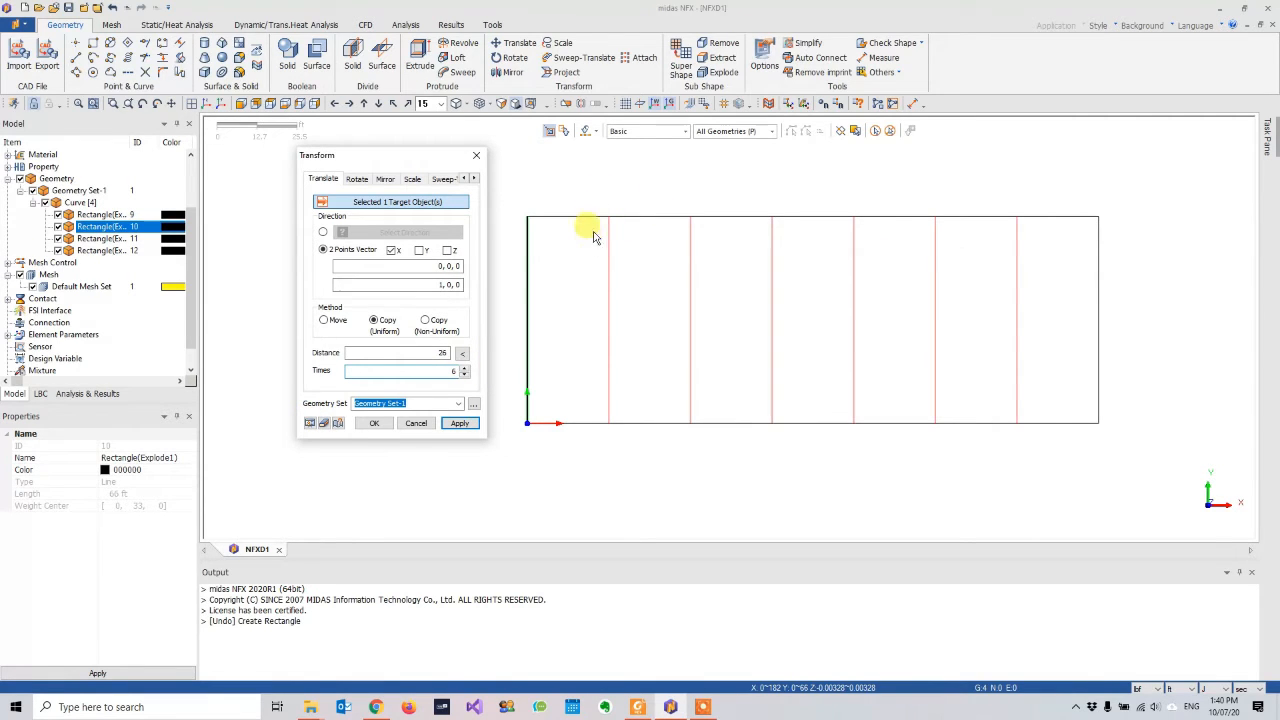
{"action": "left_click", "coordinate": [459, 424]}
{"action": "left_click_drag", "start_coordinate": [440, 156], "coordinate": [386, 128]}
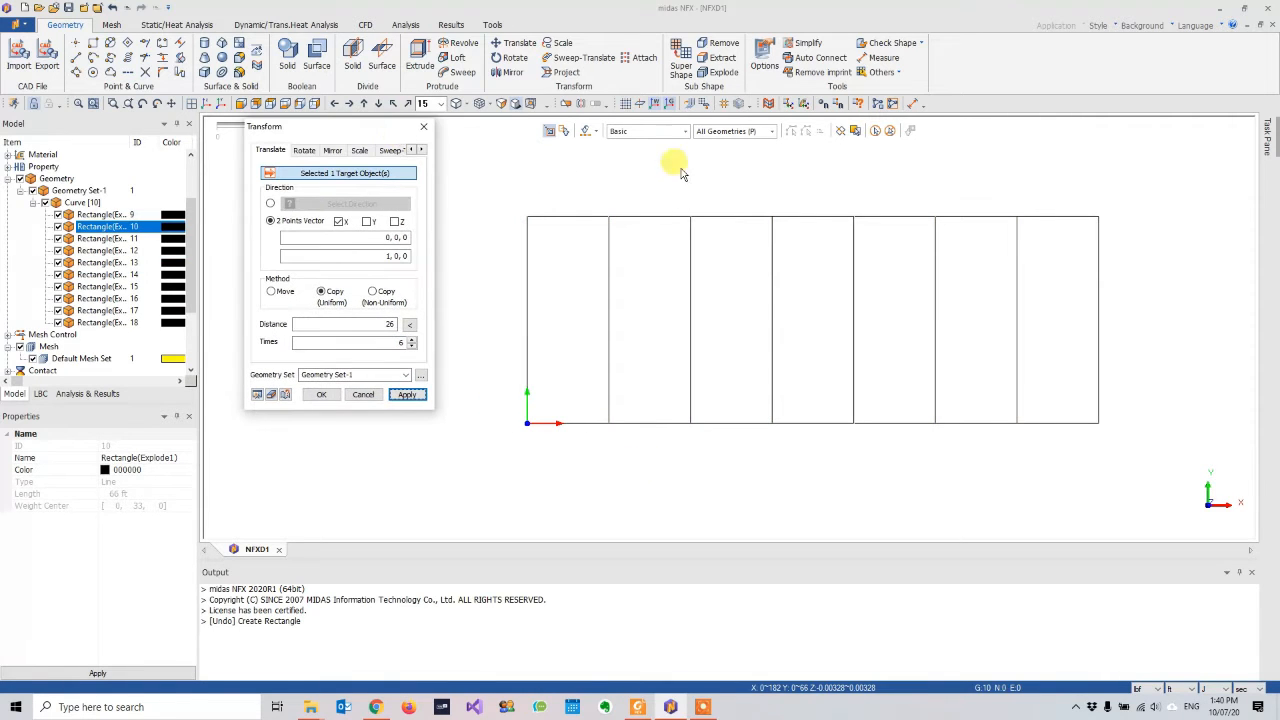
- Copy the rectangle's upper edge uniformly along Y 2 times at a distance of -22 ft
{"action": "left_click", "coordinate": [673, 219]}
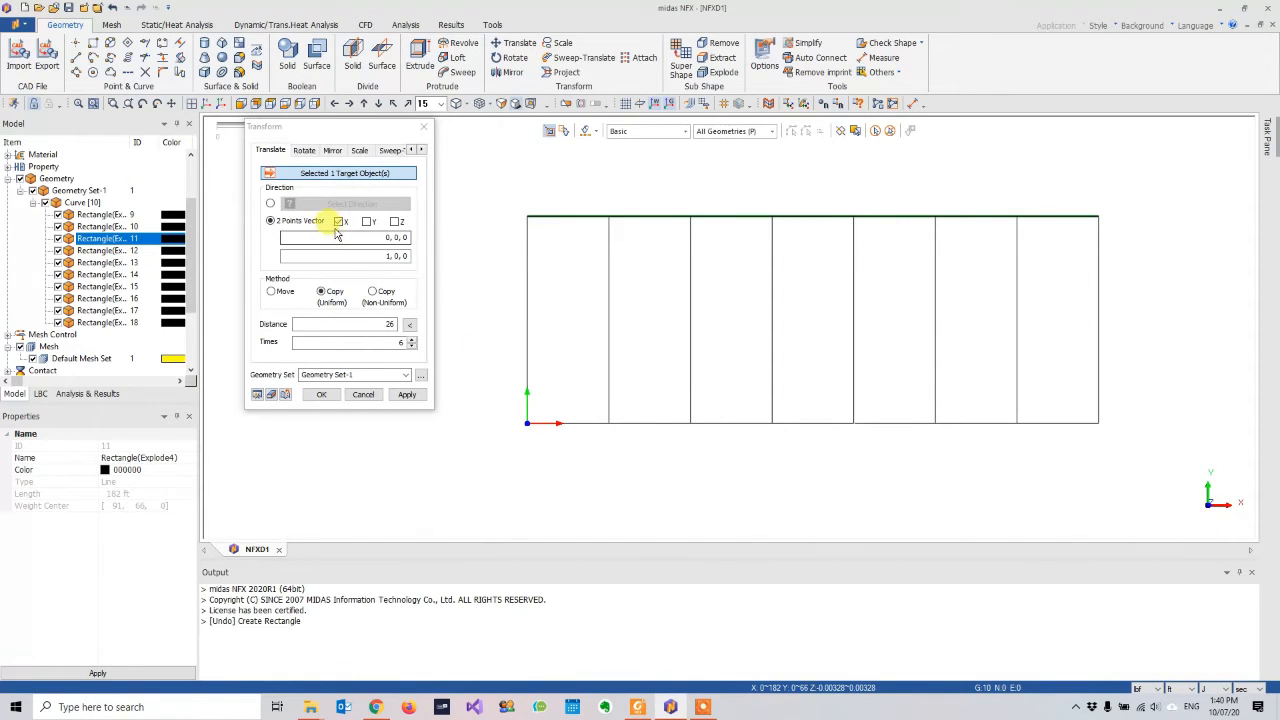
{"action": "left_click", "coordinate": [367, 221]}
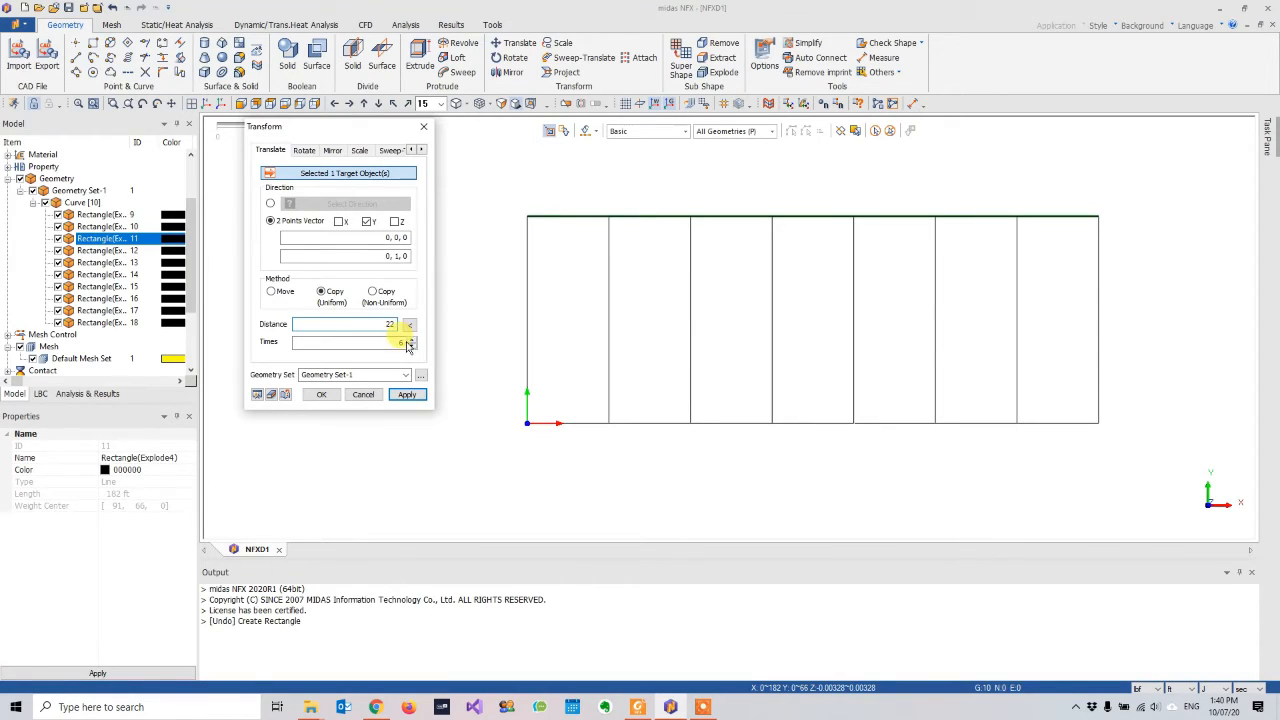
{"action": "left_click", "coordinate": [409, 344]}
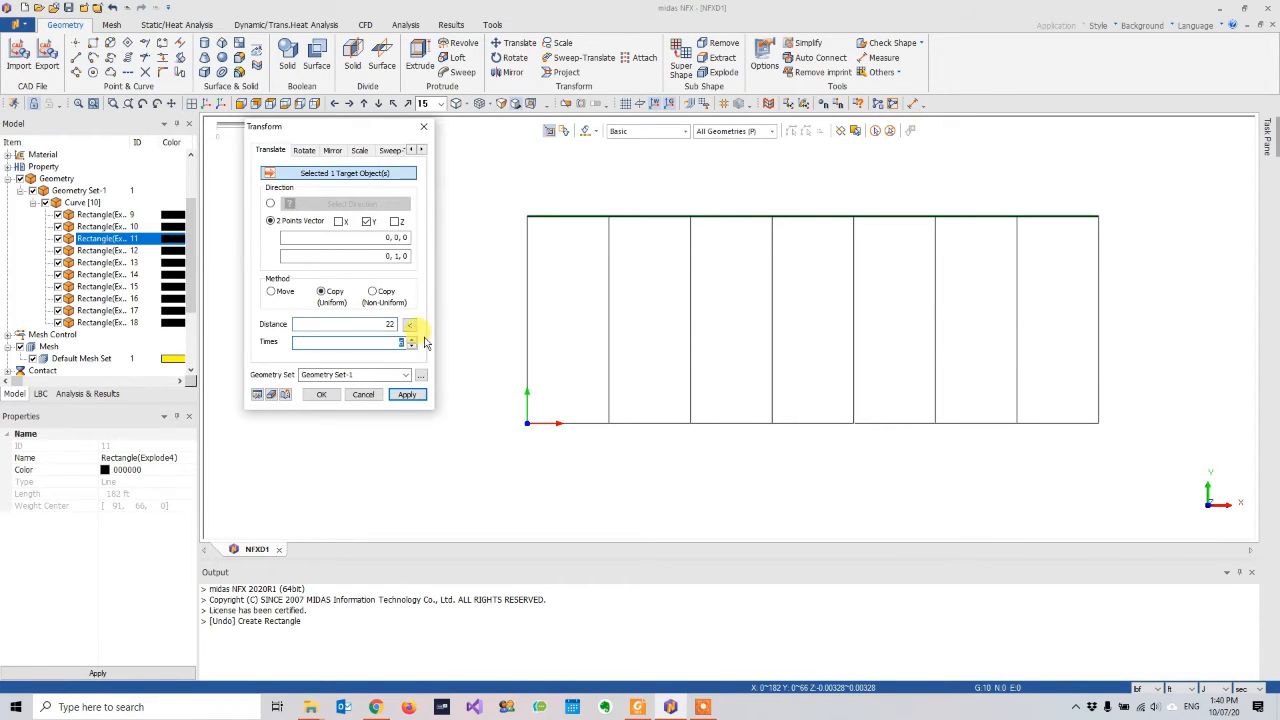
{"action": "left_click", "coordinate": [259, 396]}
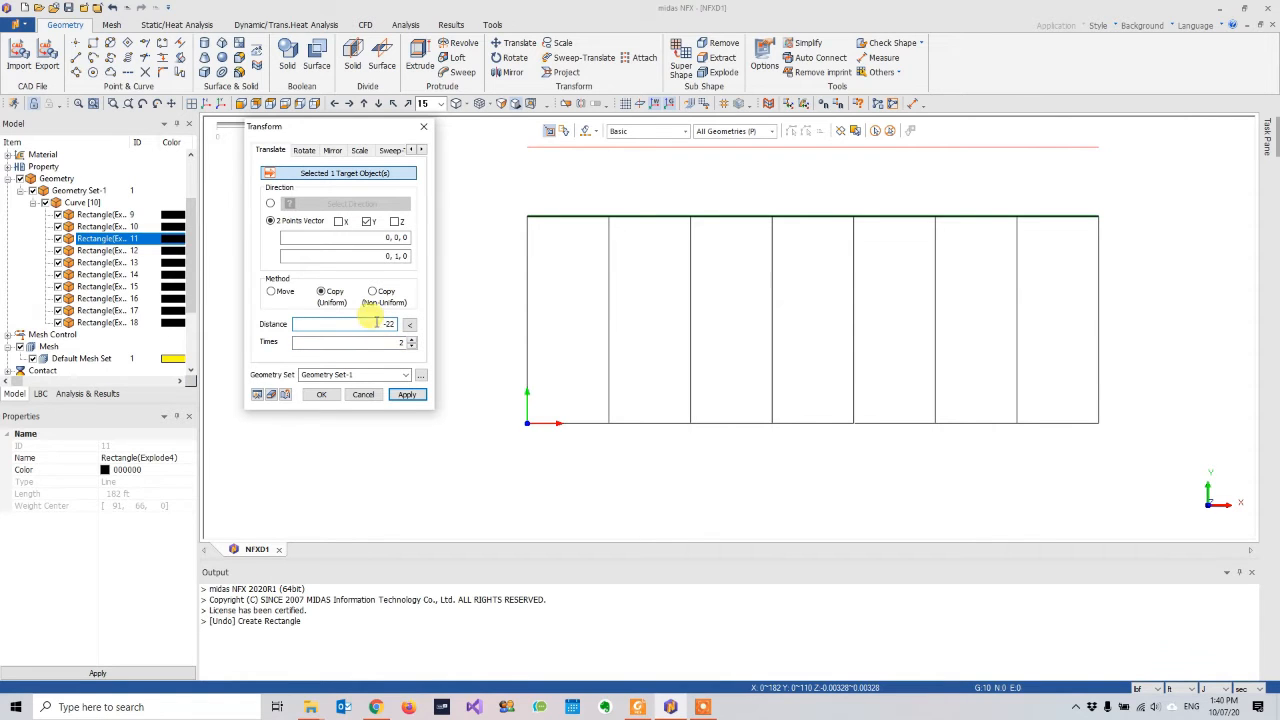
{"action": "left_click", "coordinate": [258, 395]}
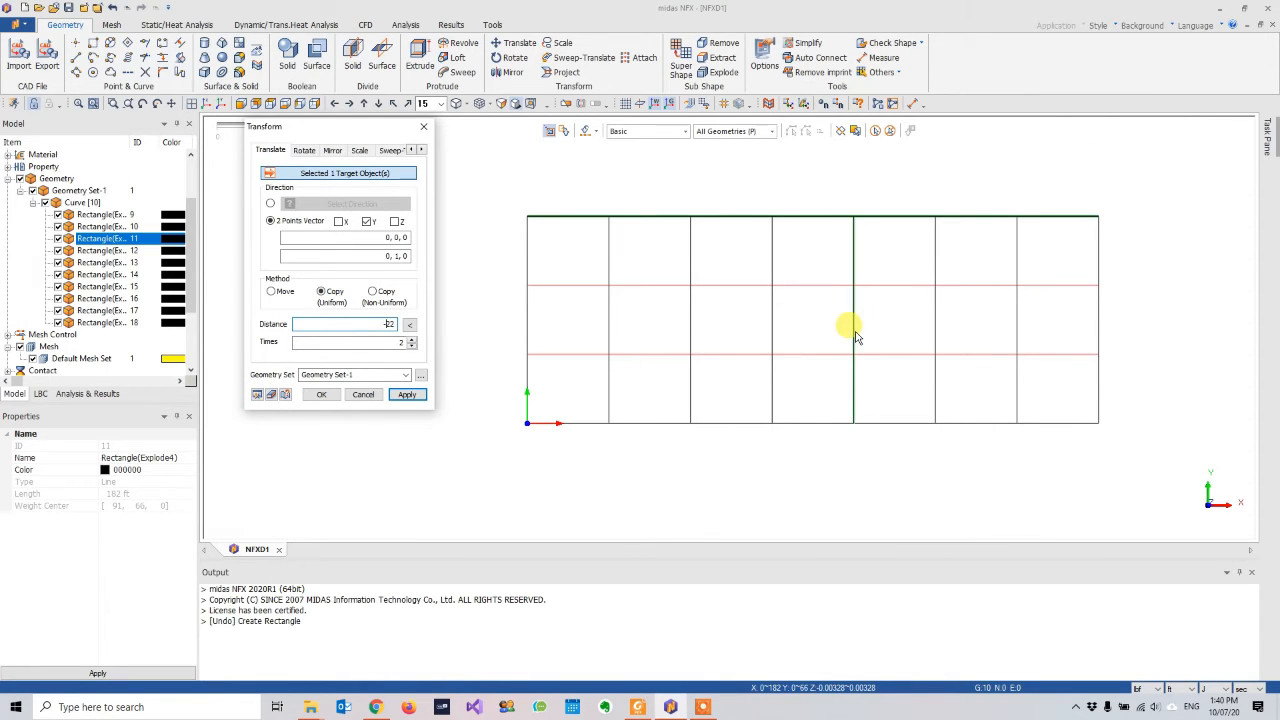
{"action": "left_click_drag", "start_coordinate": [310, 125], "coordinate": [445, 125]}
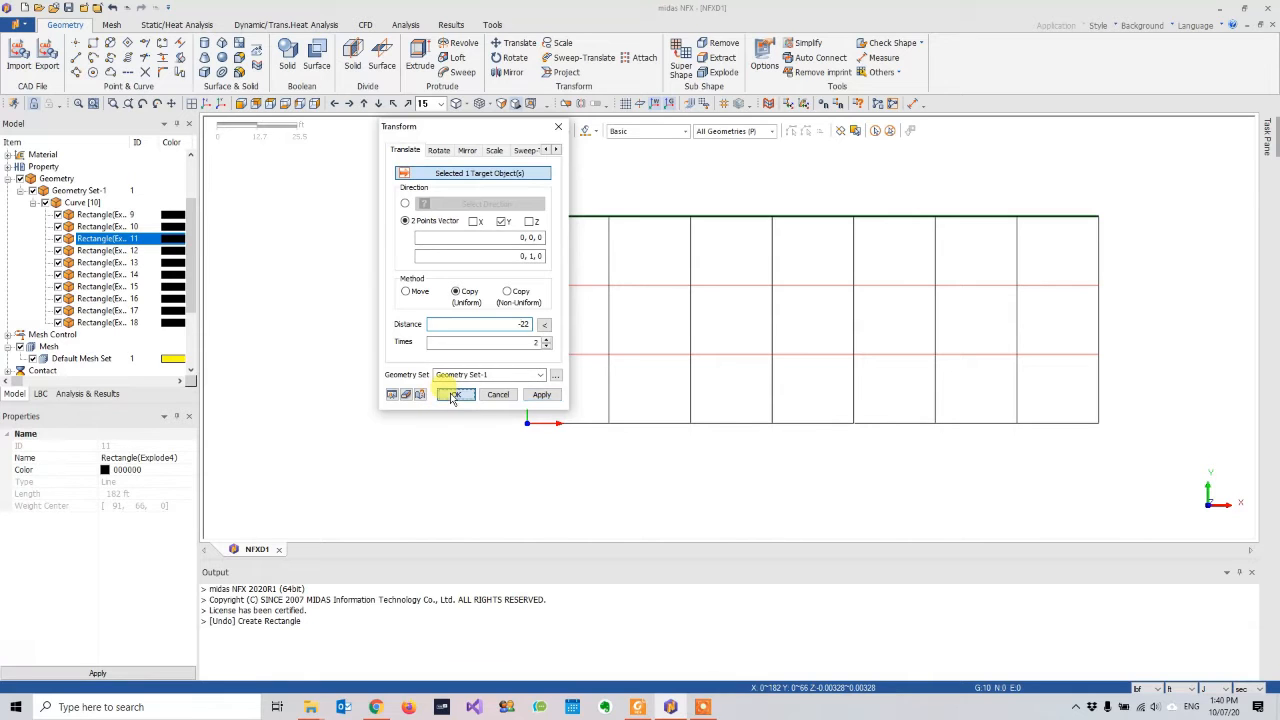
{"action": "left_click", "coordinate": [453, 395]}
- Select interior grid lines in both directions to check whether they are divided at the crossings, and clear the selection
{"action": "scroll", "coordinate": [958, 345], "scroll_direction": "down", "scroll_amount": 1}
{"action": "scroll", "coordinate": [958, 345], "scroll_direction": "up", "scroll_amount": 3}
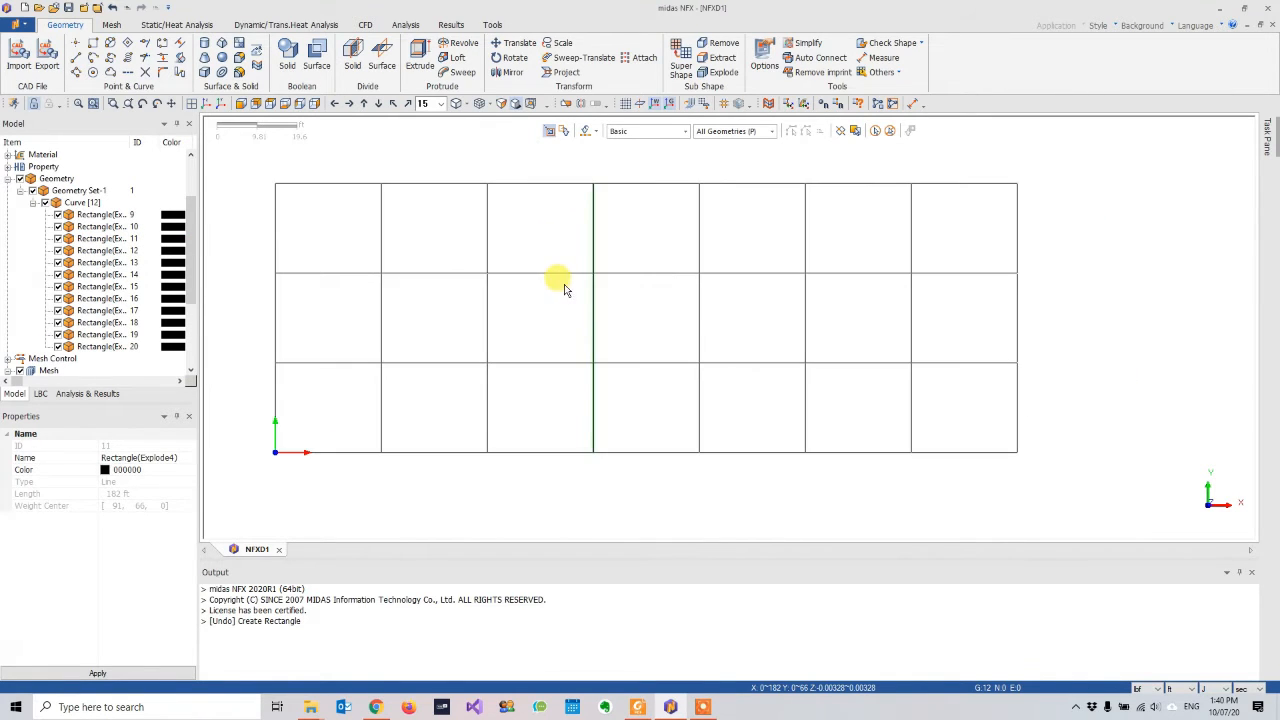
{"action": "left_click", "coordinate": [383, 230]}
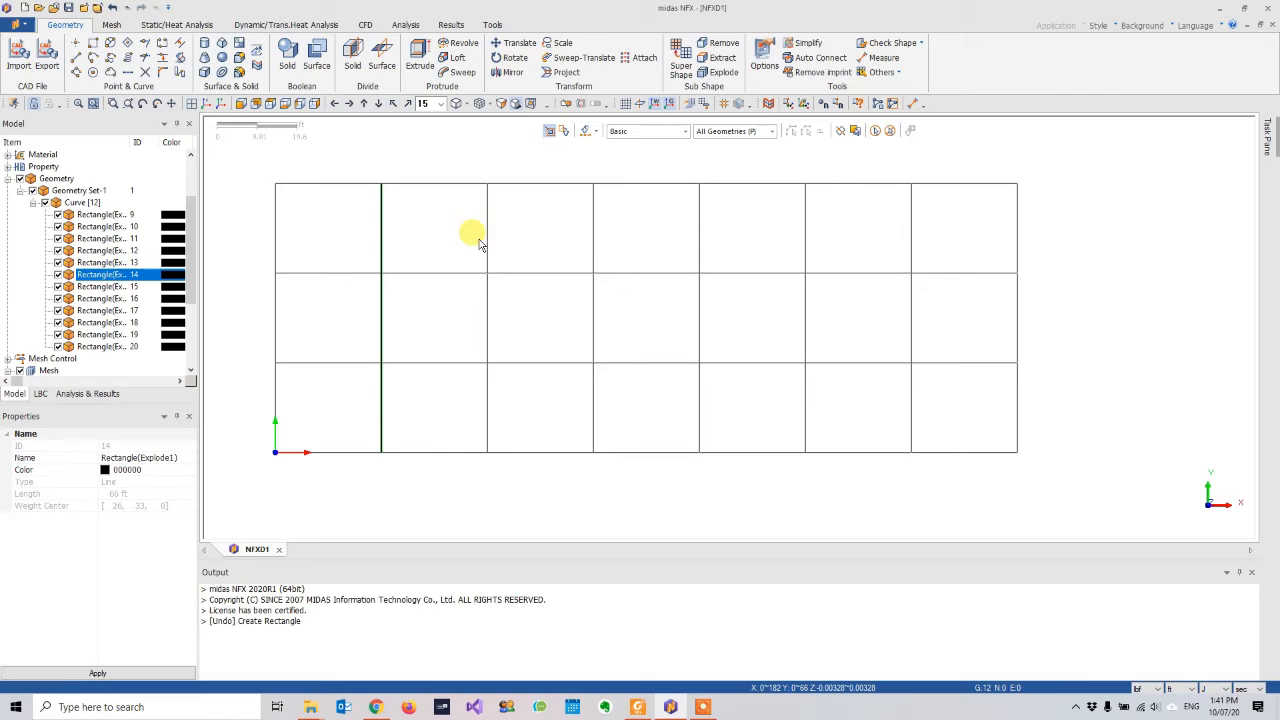
{"action": "left_click", "coordinate": [593, 236]}
{"action": "left_click", "coordinate": [701, 233]}
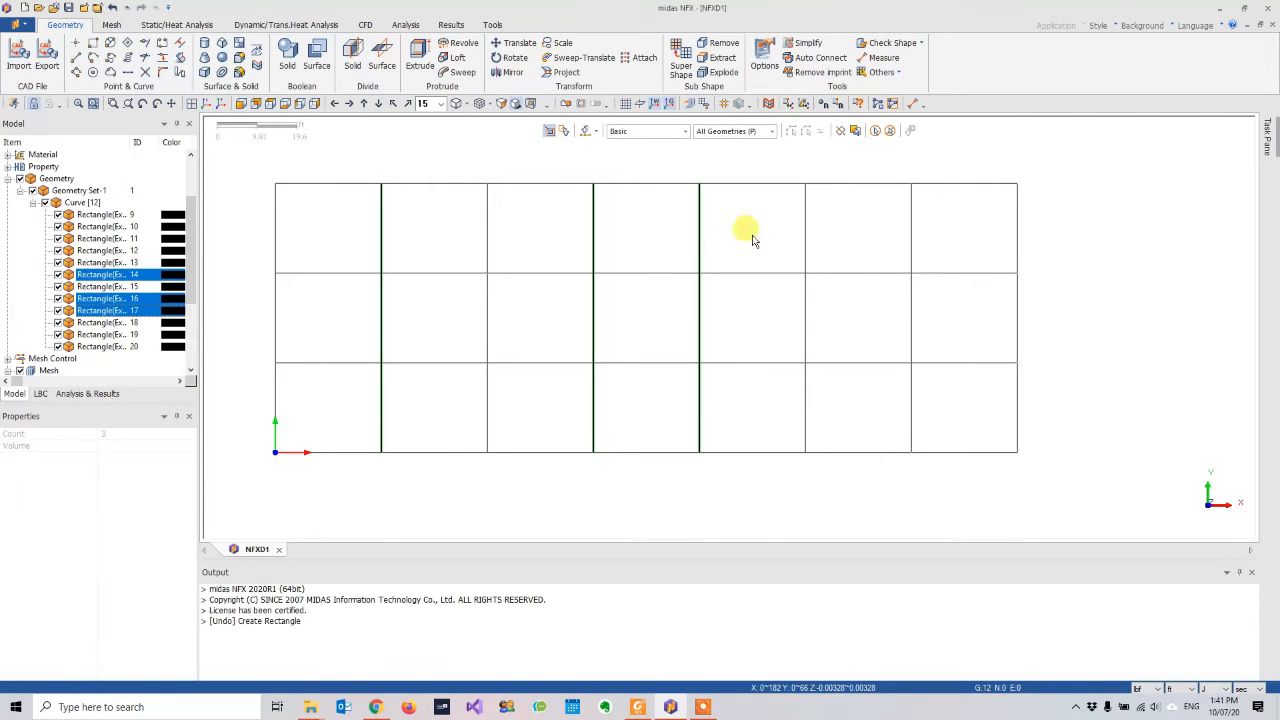
{"action": "left_click", "coordinate": [806, 243]}
{"action": "left_click", "coordinate": [916, 242]}
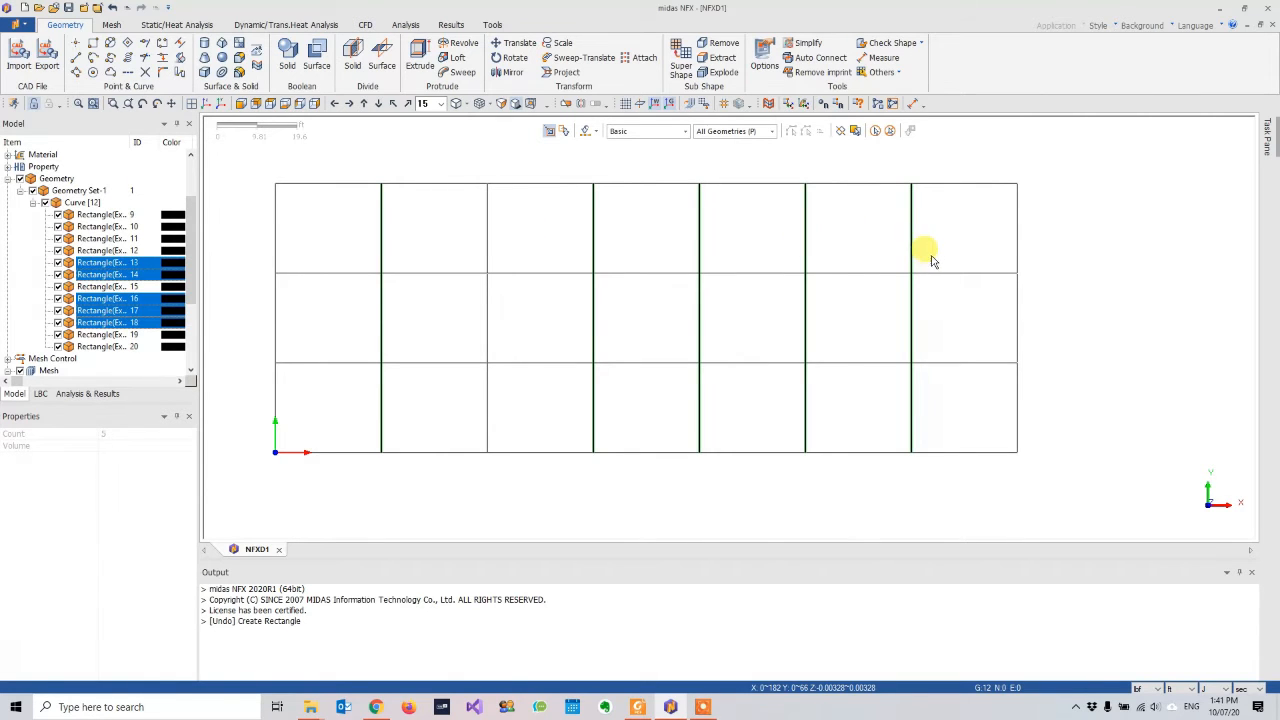
{"action": "left_click", "coordinate": [612, 273]}
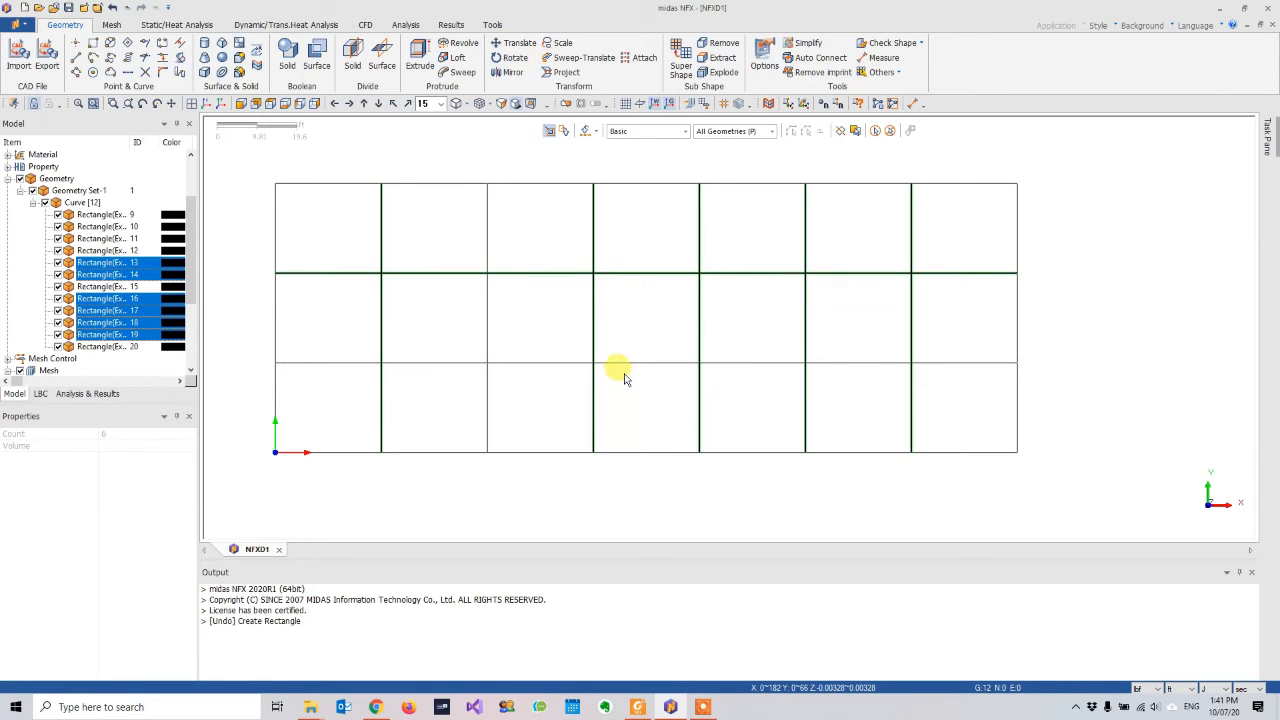
{"action": "left_click", "coordinate": [620, 364]}
{"action": "left_click", "coordinate": [889, 132]}
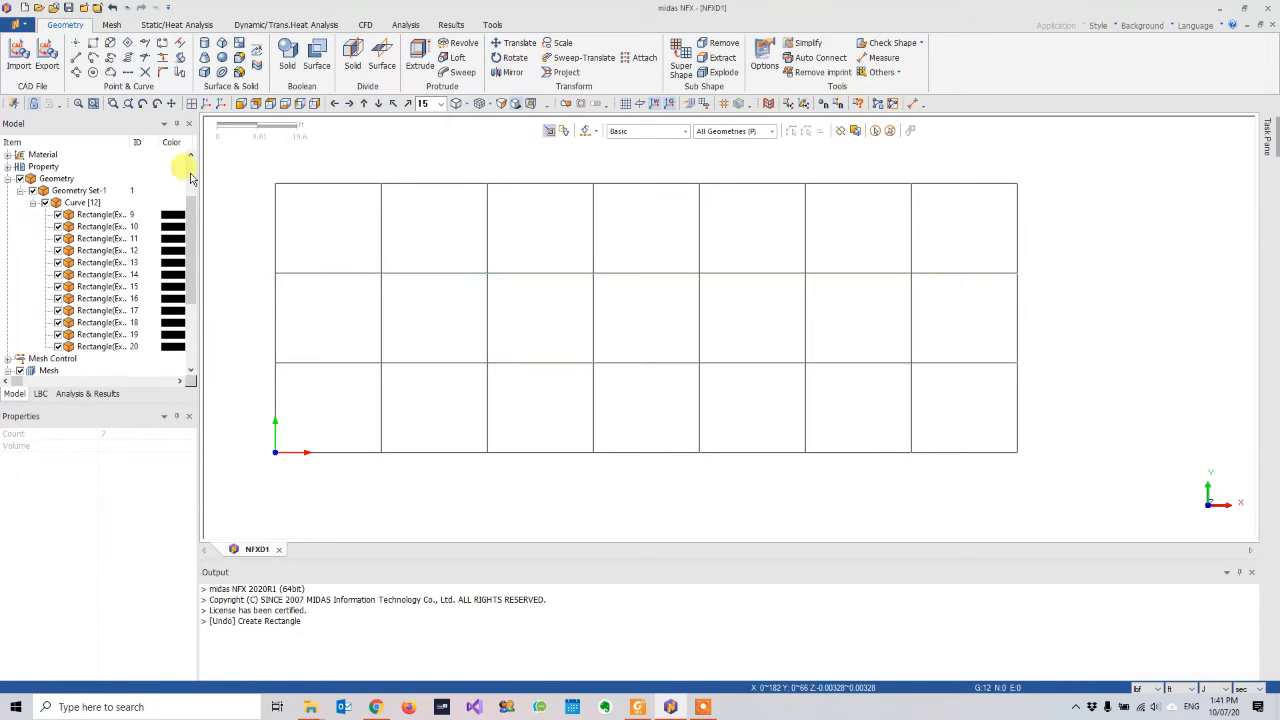
- Intersect all 12 curves of the floor plan to split them at their crossings
{"action": "left_click", "coordinate": [150, 76]}
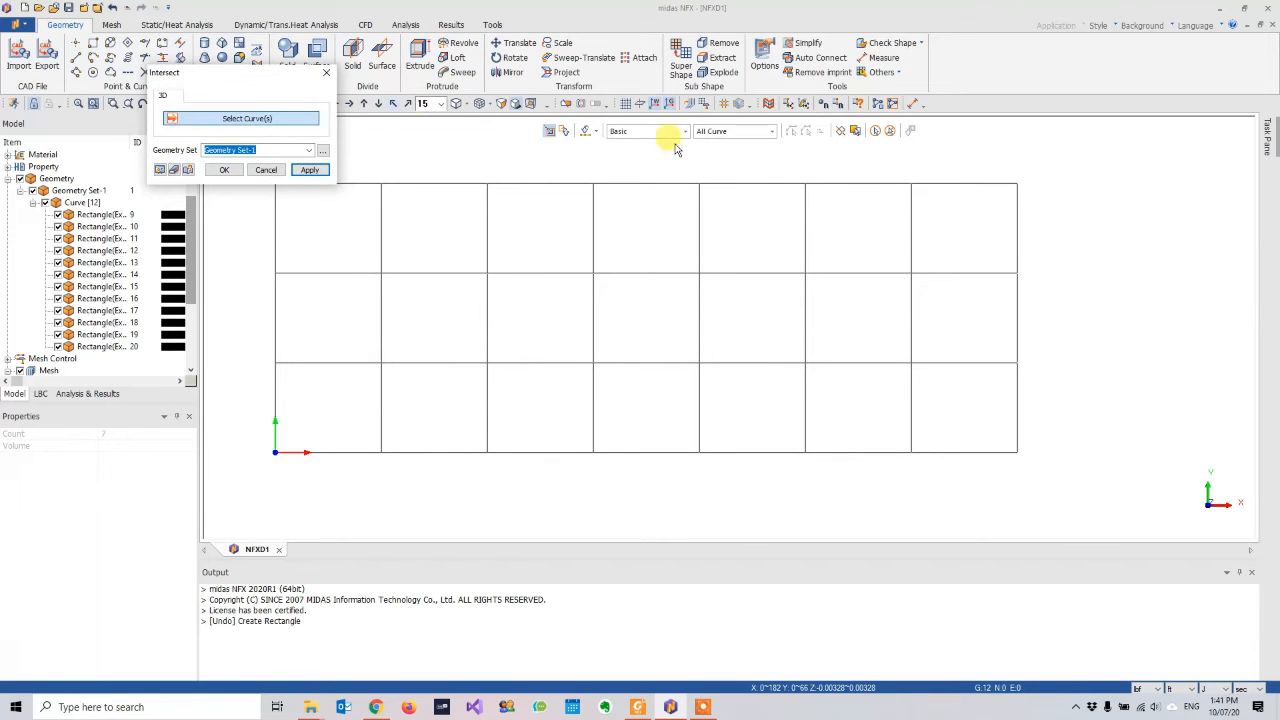
{"action": "left_click", "coordinate": [876, 131]}
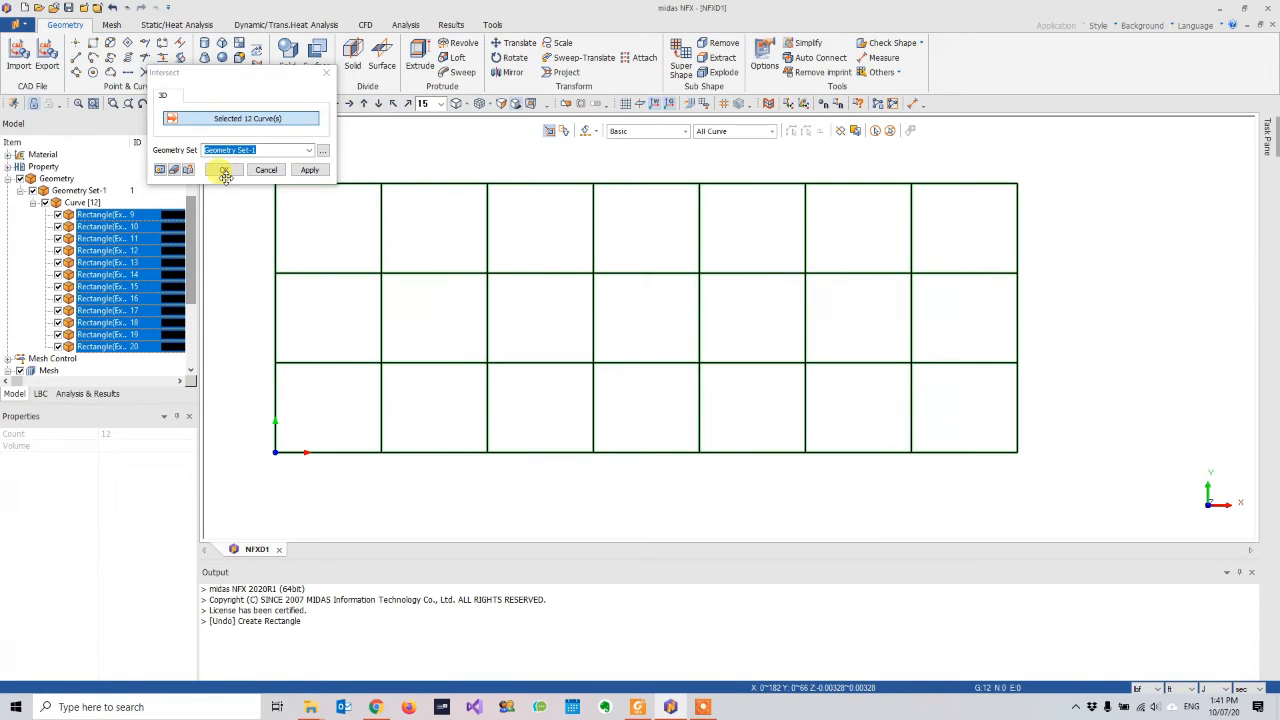
{"action": "left_click", "coordinate": [225, 171]}
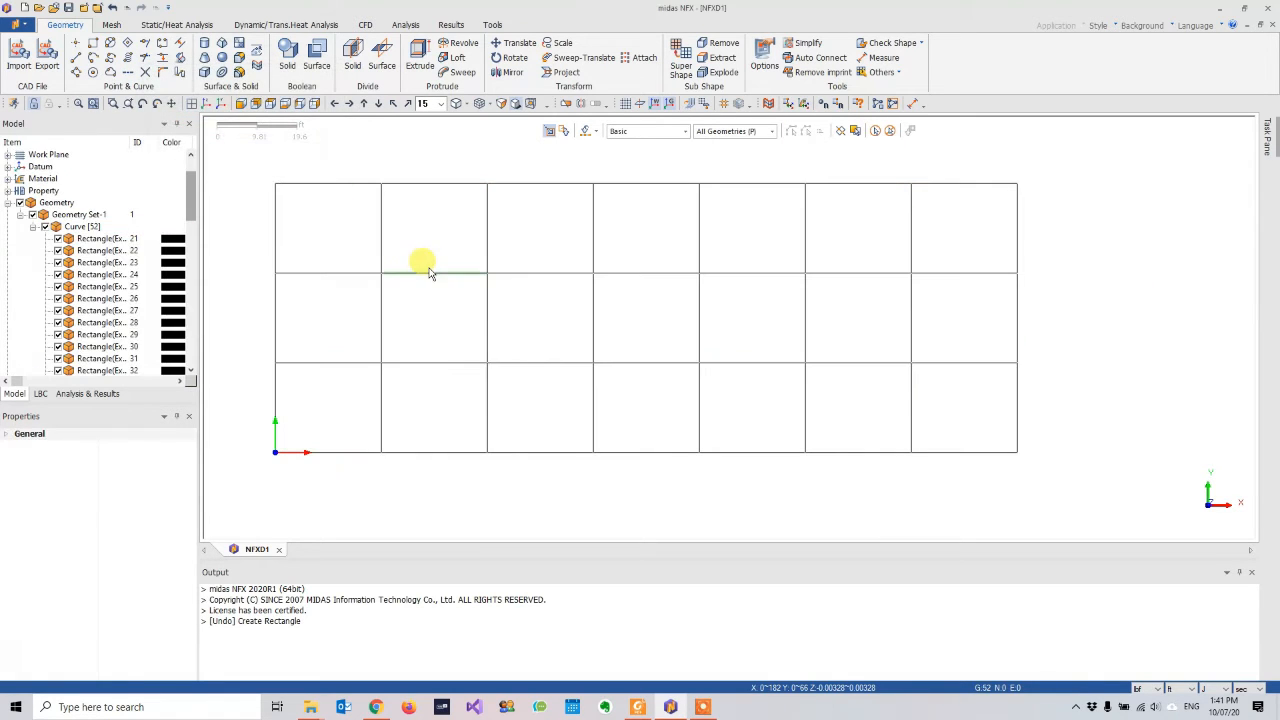
- Select individual line segments around the second bay to check how the grid lines were split
{"action": "left_click", "coordinate": [383, 208]}
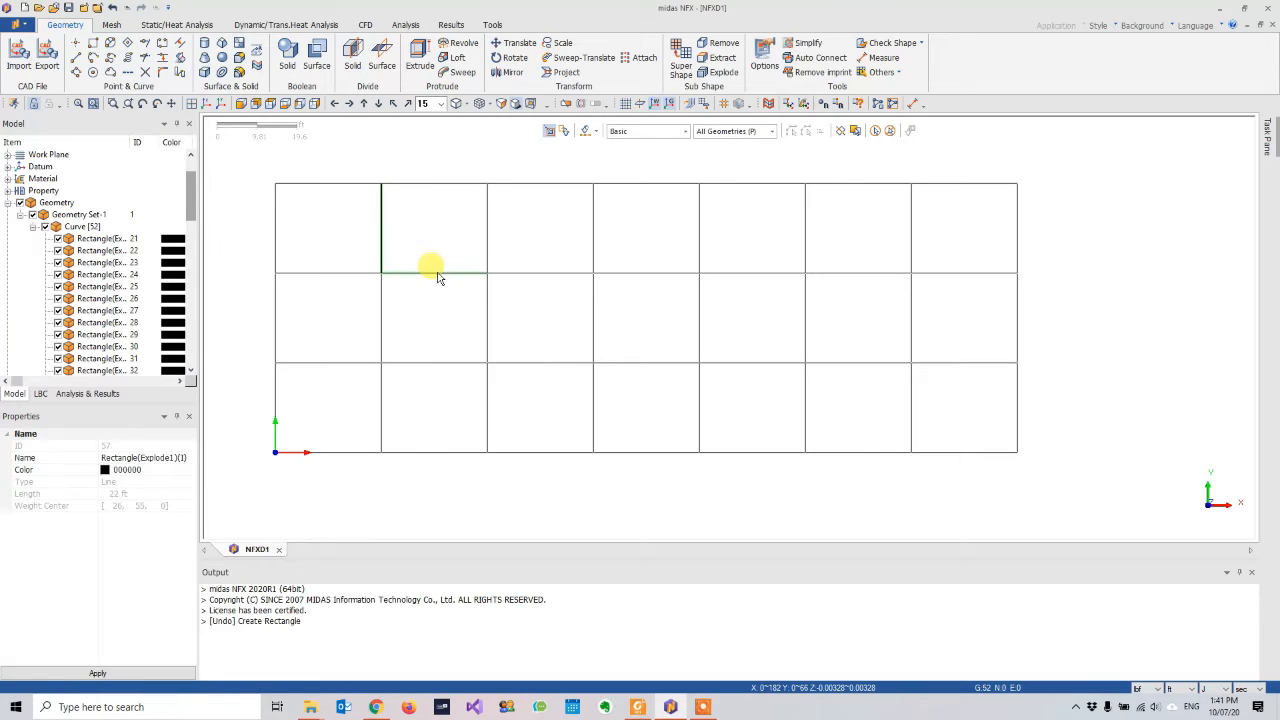
{"action": "left_click", "coordinate": [437, 272]}
{"action": "left_click", "coordinate": [455, 363]}
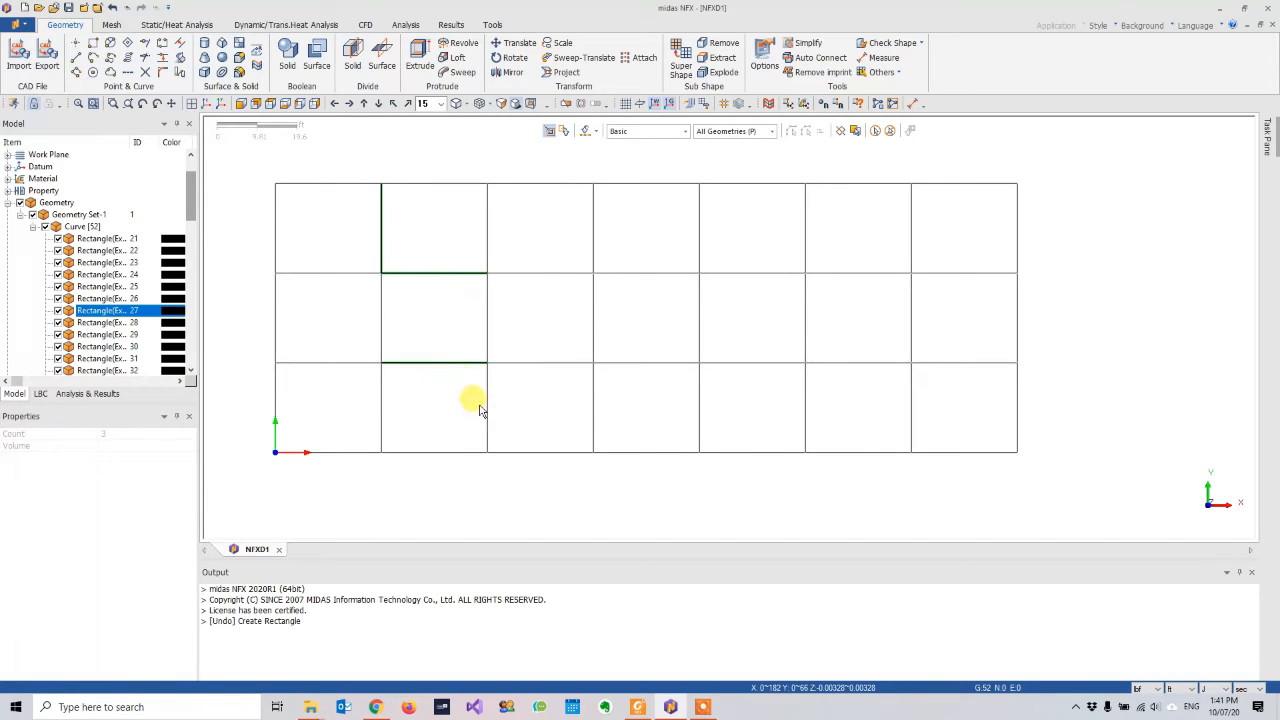
- Select line segments along the third bay's vertical grid lines to check how they are split, and clear the selection
{"action": "left_click", "coordinate": [592, 412]}
{"action": "left_click", "coordinate": [593, 312]}
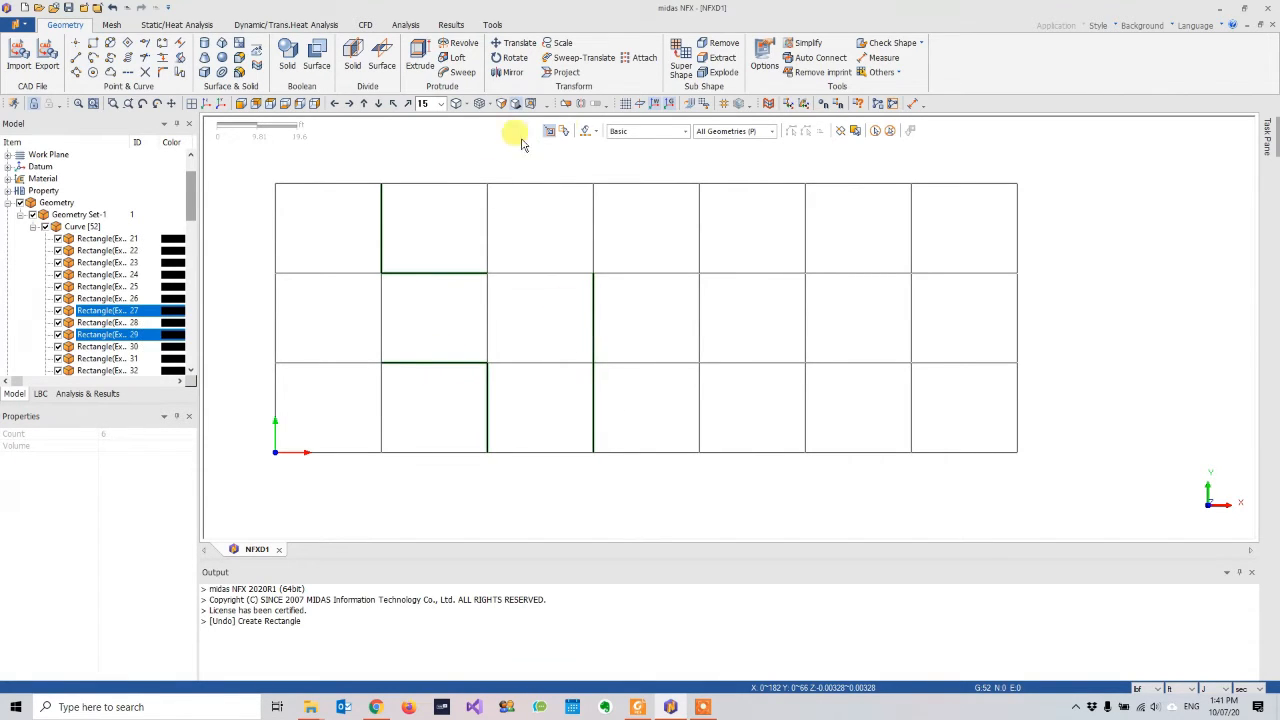
{"action": "left_click", "coordinate": [591, 210]}
{"action": "left_click", "coordinate": [890, 133]}
{"action": "scroll", "coordinate": [650, 245], "scroll_direction": "down", "scroll_amount": 3}
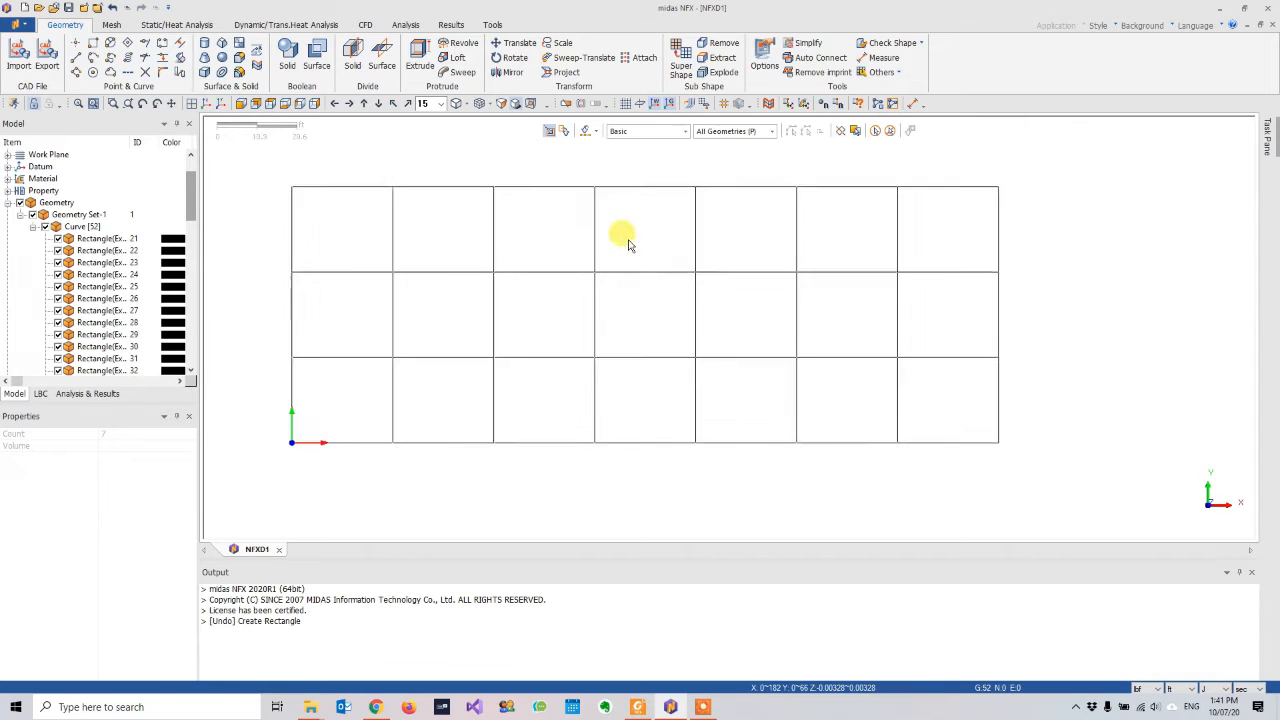
- Create an isotropic material from the ASTM(S) database using the ASTM(RC) entry
{"action": "left_click", "coordinate": [11, 203]}
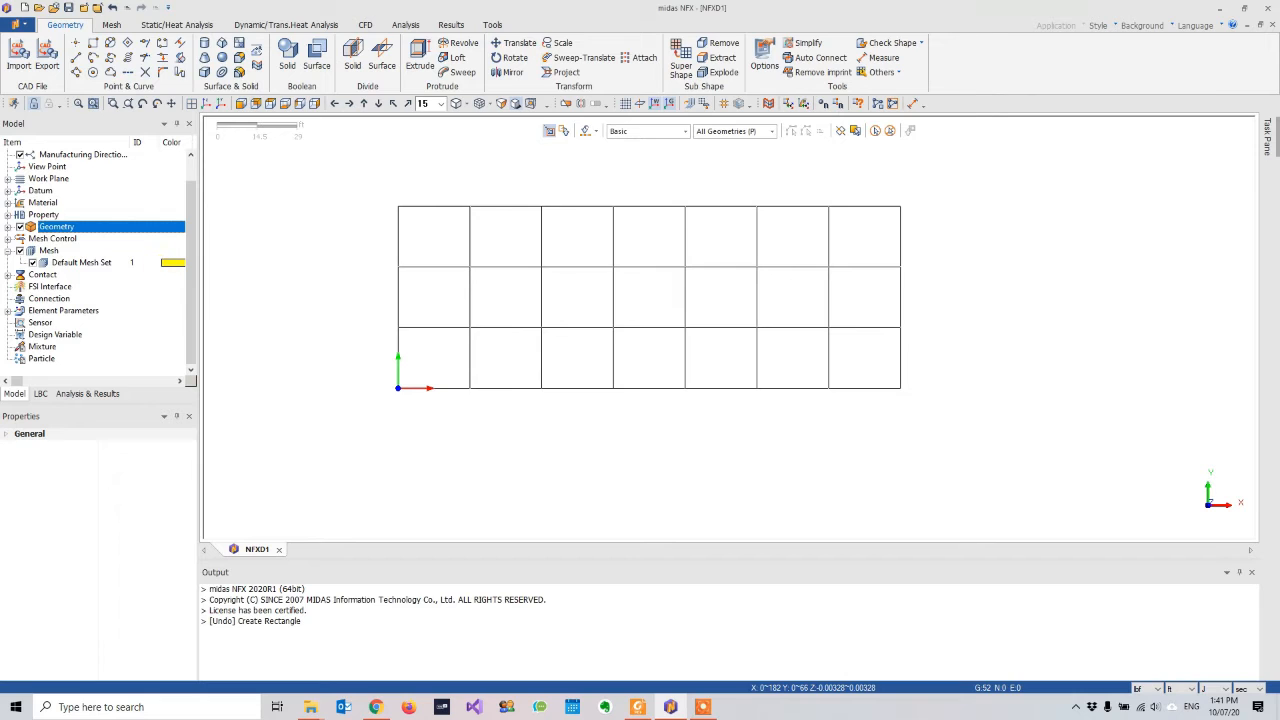
{"action": "left_click", "coordinate": [8, 202]}
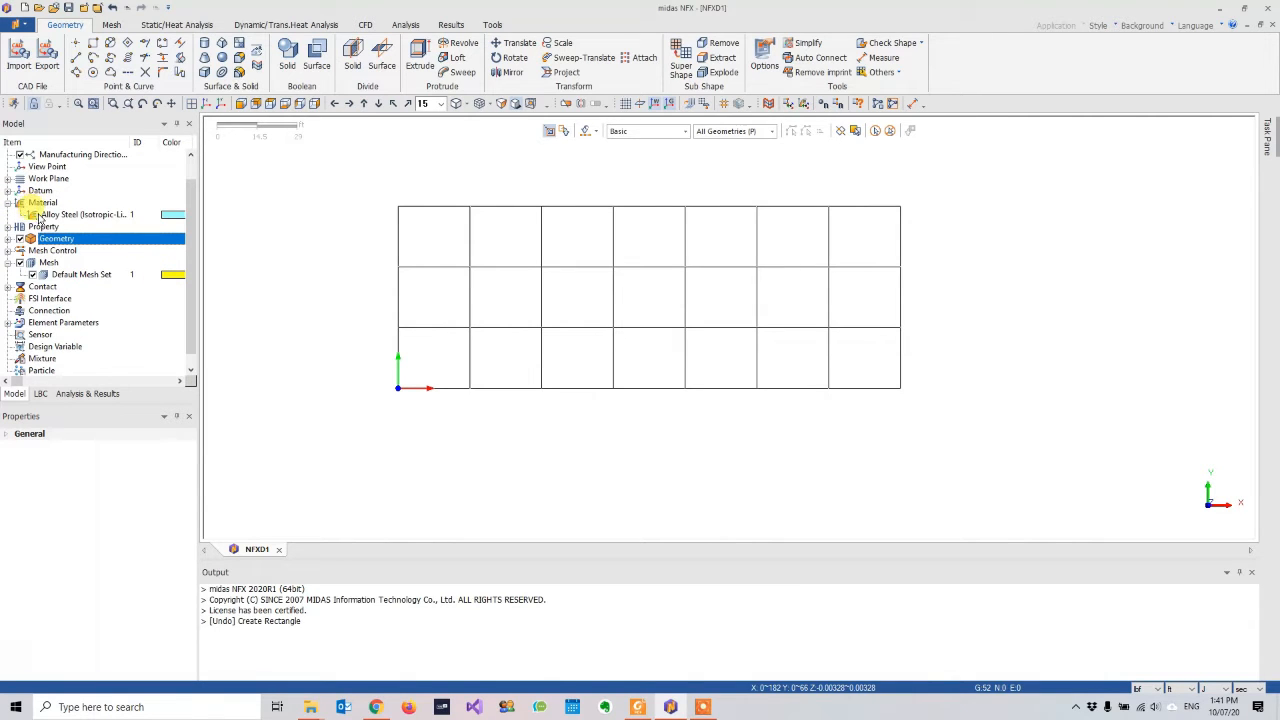
{"action": "left_click", "coordinate": [44, 203]}
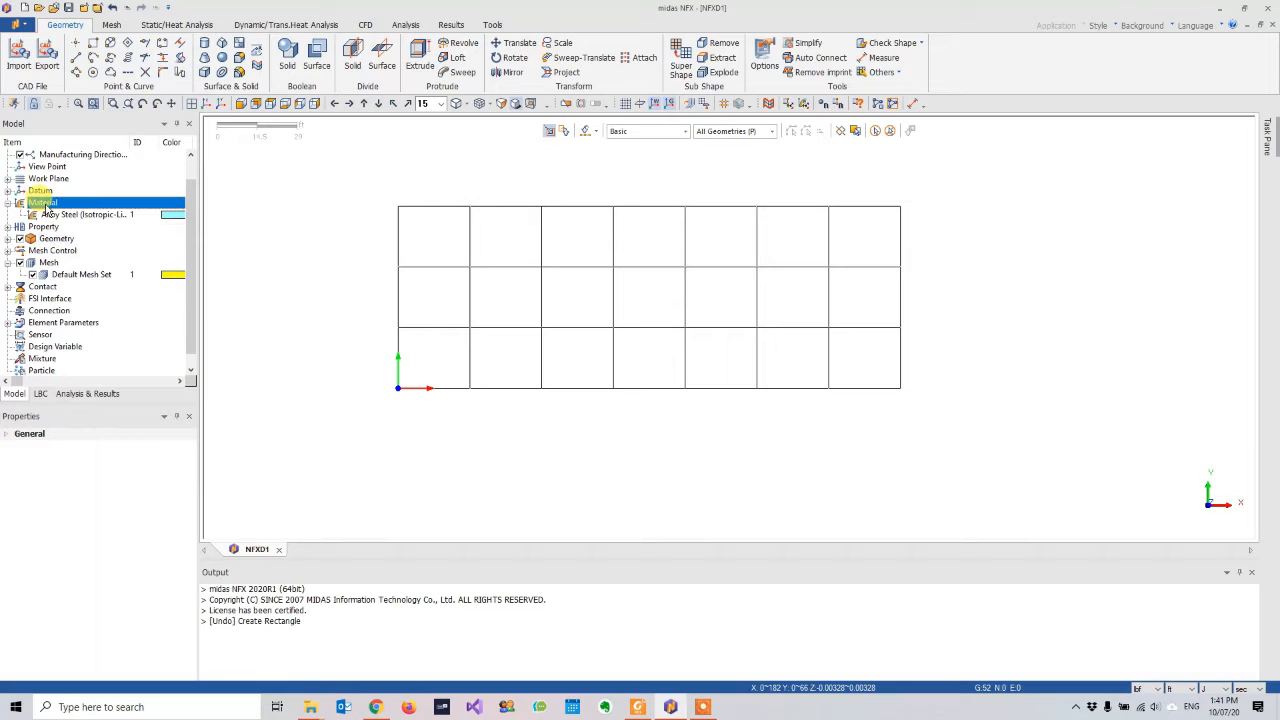
{"action": "mouse_move", "coordinate": [60, 212]}
{"action": "left_click", "coordinate": [120, 212]}
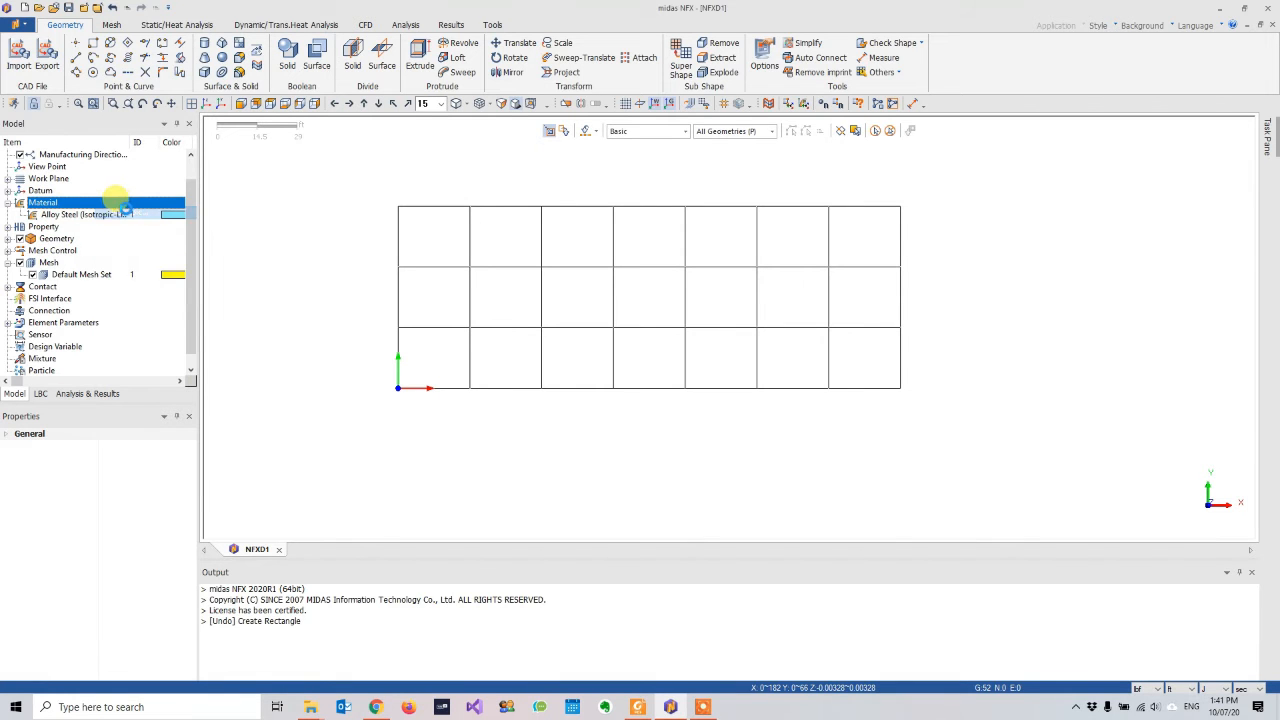
{"action": "left_click", "coordinate": [443, 120]}
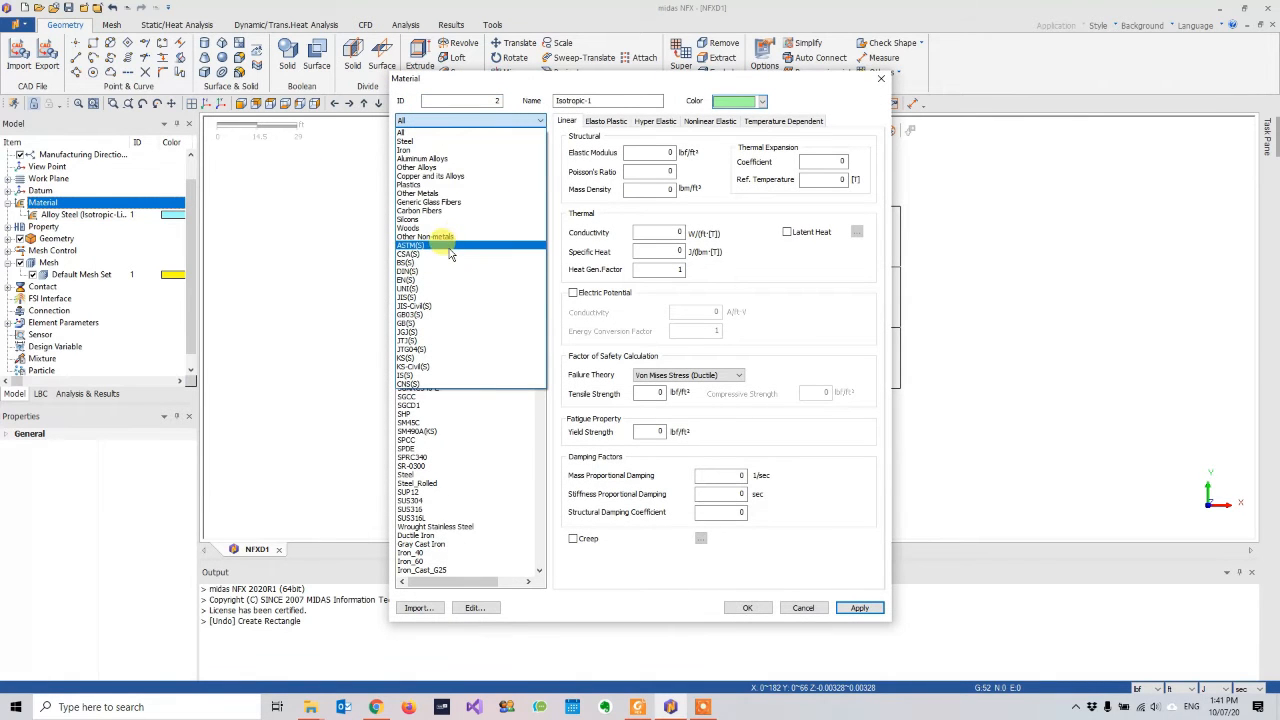
{"action": "left_click", "coordinate": [452, 246]}
{"action": "left_click_drag", "start_coordinate": [548, 174], "coordinate": [512, 410]}
{"action": "left_click", "coordinate": [420, 578]}
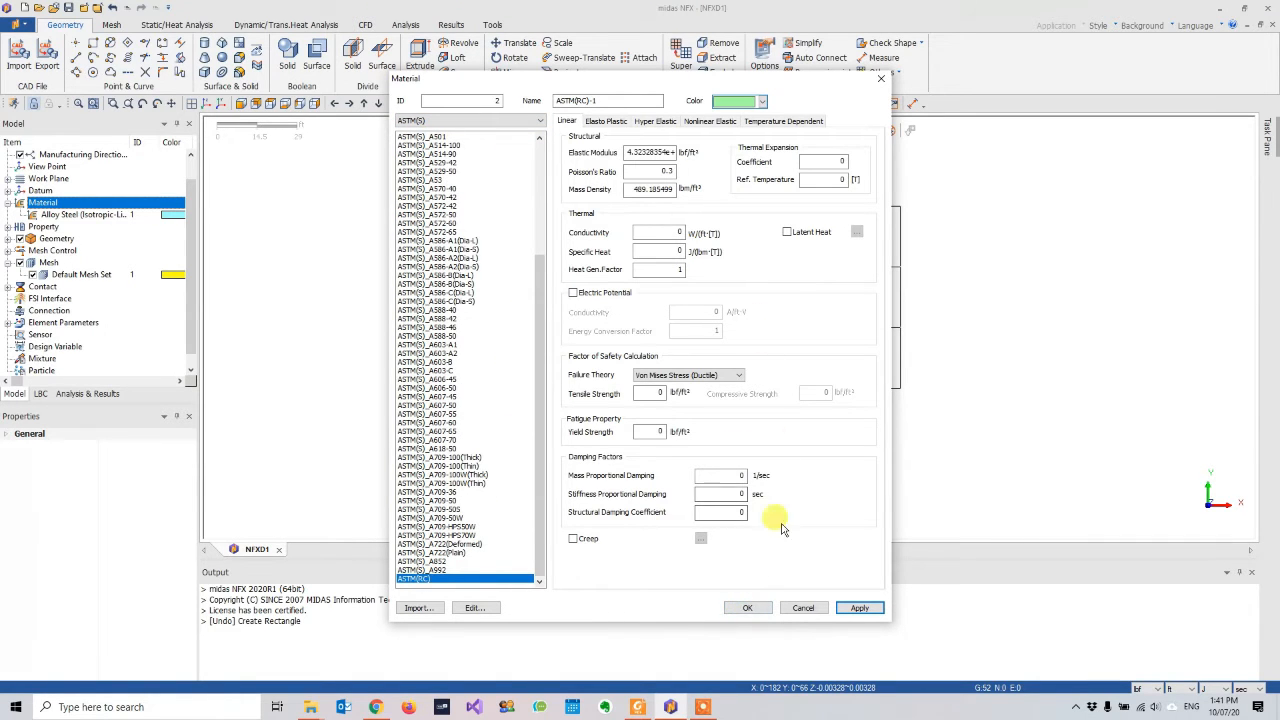
{"action": "left_click", "coordinate": [748, 607]}
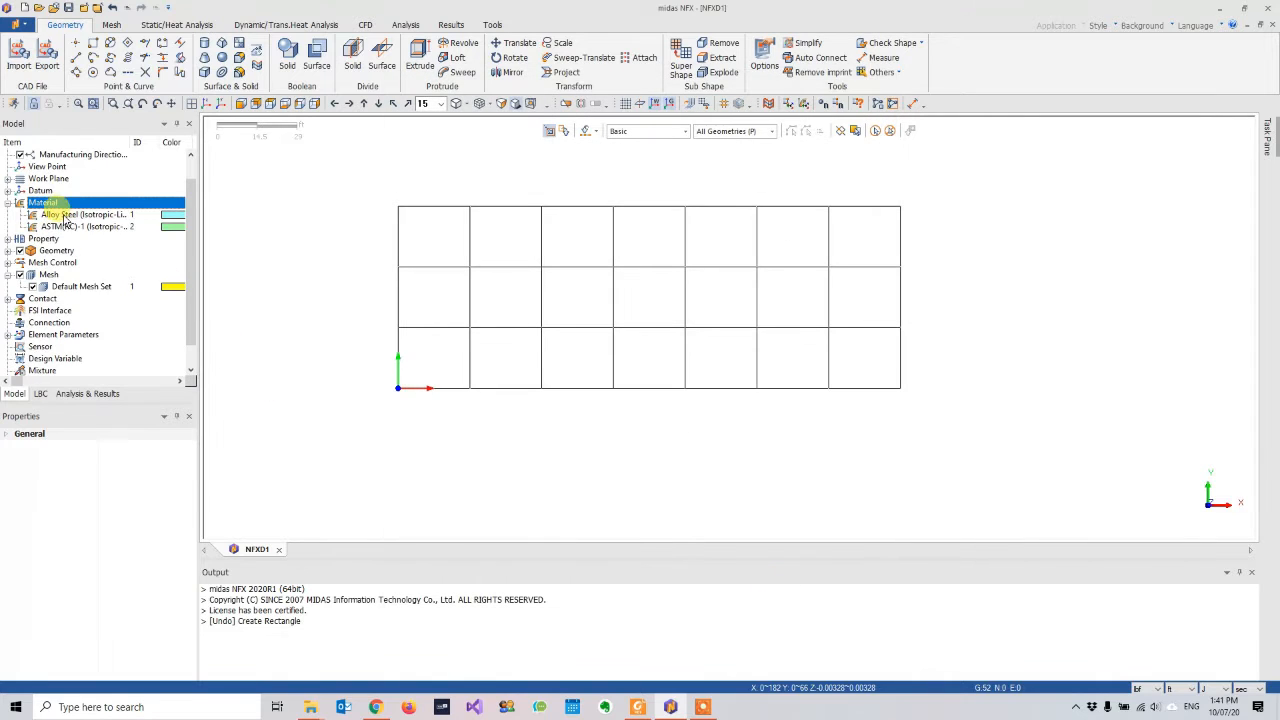
- Expand the property categories and select the inner horizontal grid segments in the first two bays of the floor plan
{"action": "left_click", "coordinate": [8, 238]}
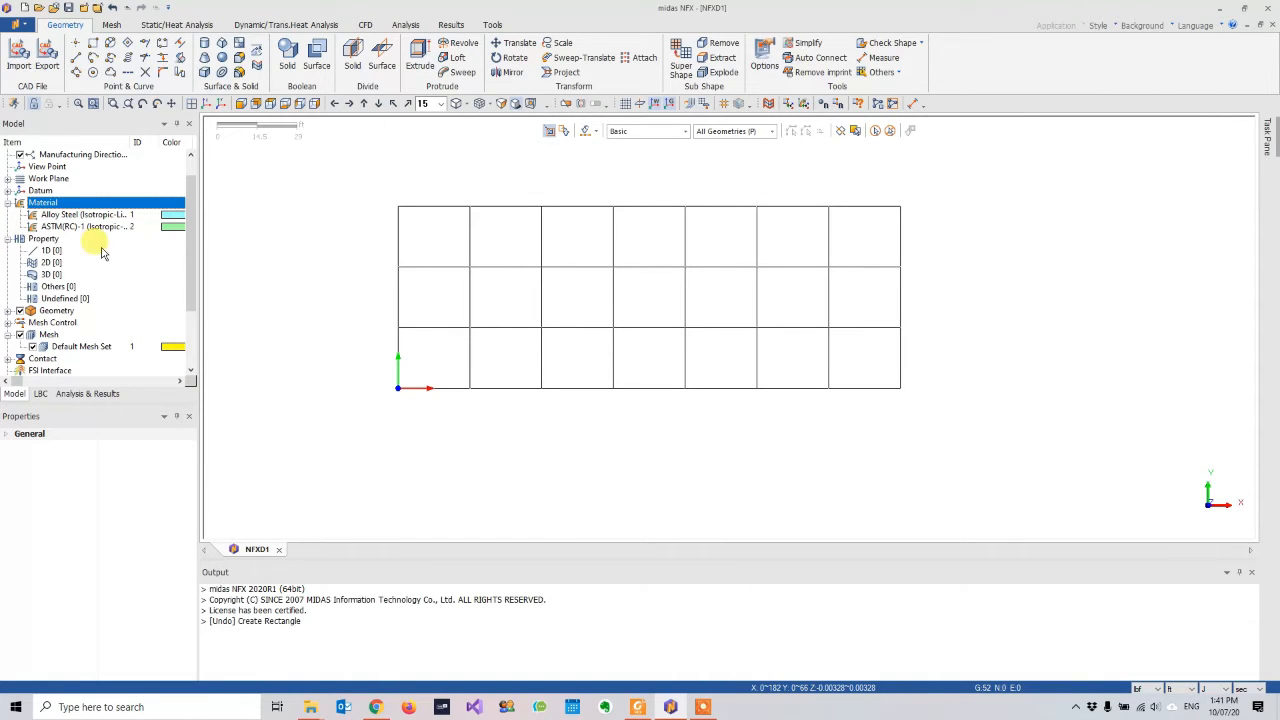
{"action": "left_click", "coordinate": [45, 252]}
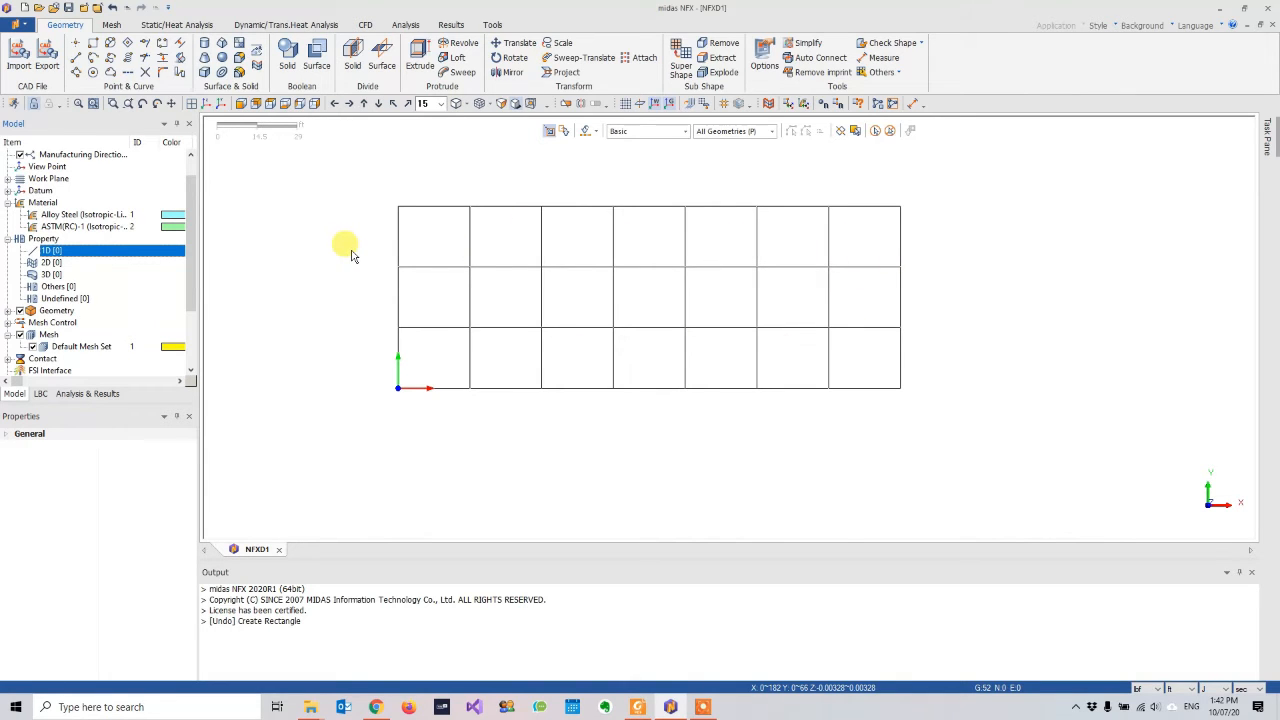
{"action": "left_click", "coordinate": [428, 268]}
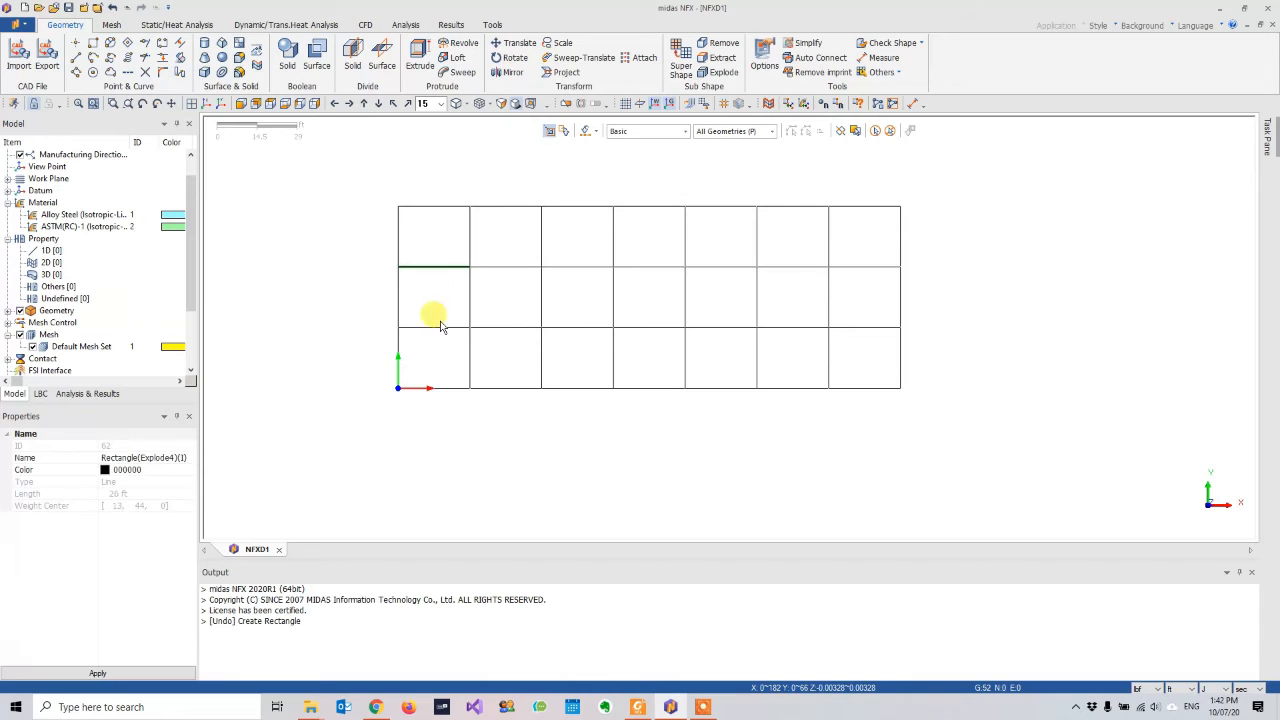
{"action": "left_click", "coordinate": [438, 328]}
{"action": "left_click", "coordinate": [508, 327]}
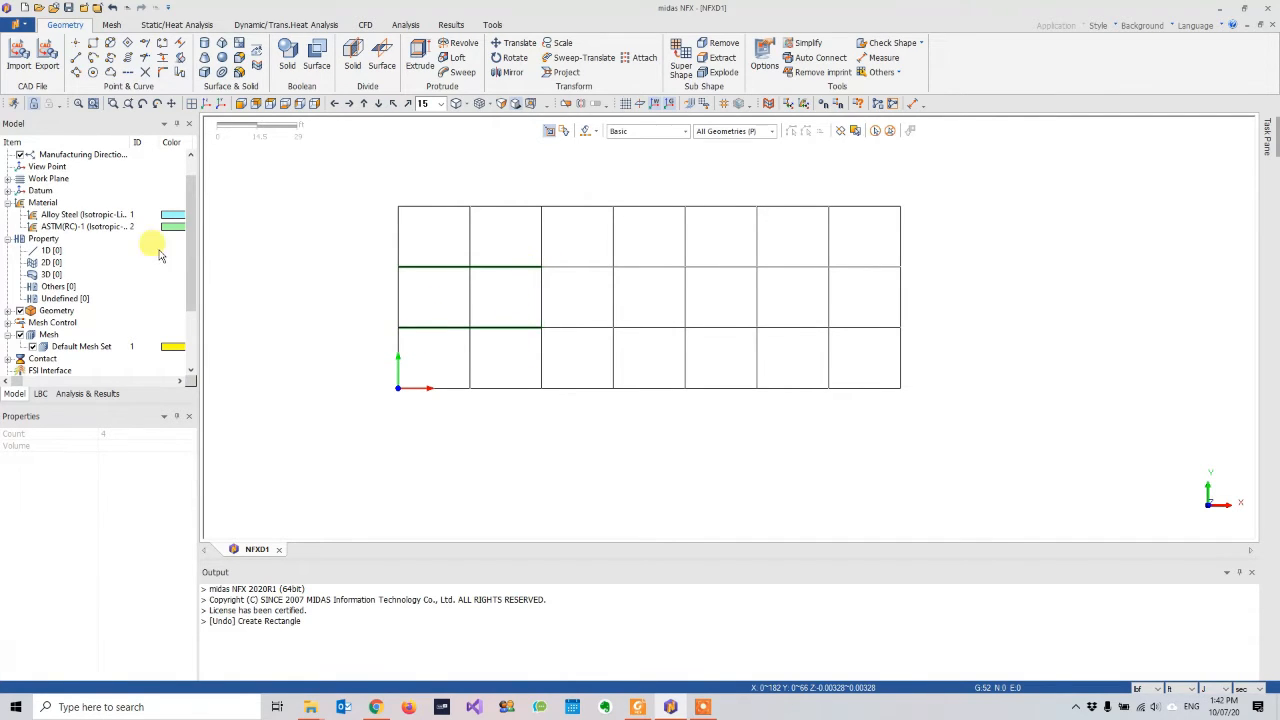
- Start a new 1D property of type Bar and name it EdgeC
{"action": "right_click", "coordinate": [57, 252]}
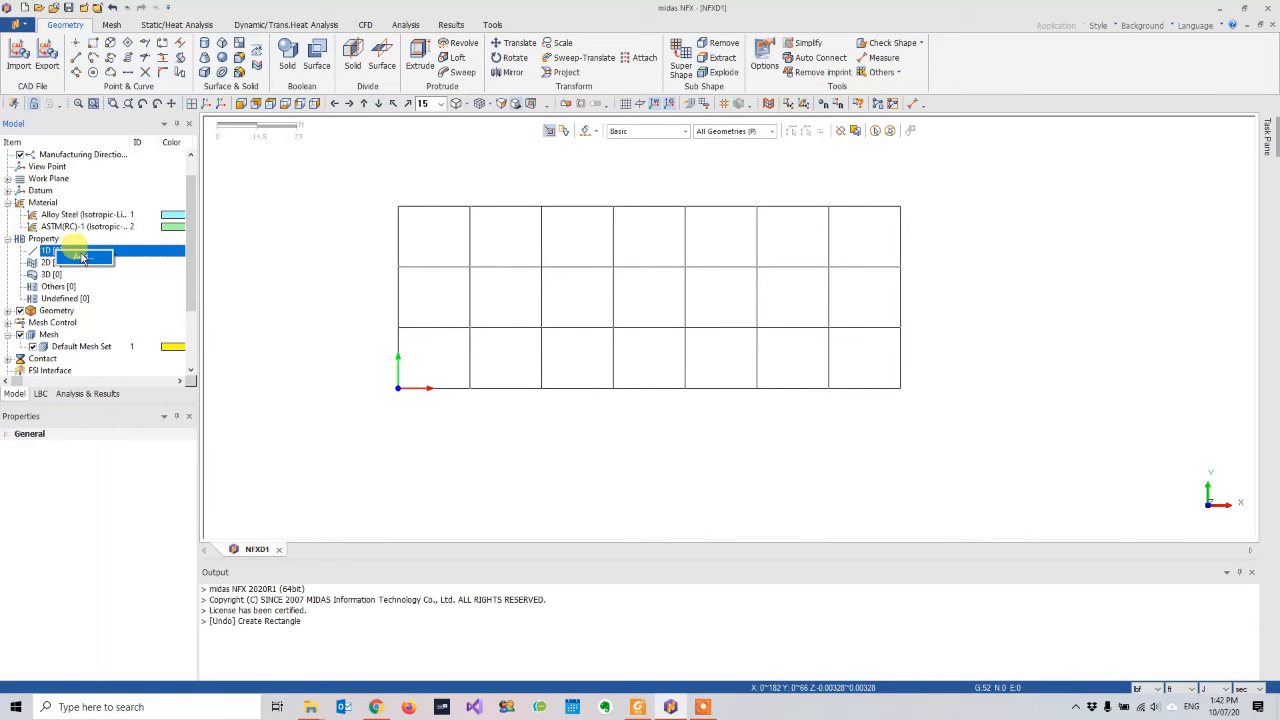
{"action": "left_click", "coordinate": [75, 248]}
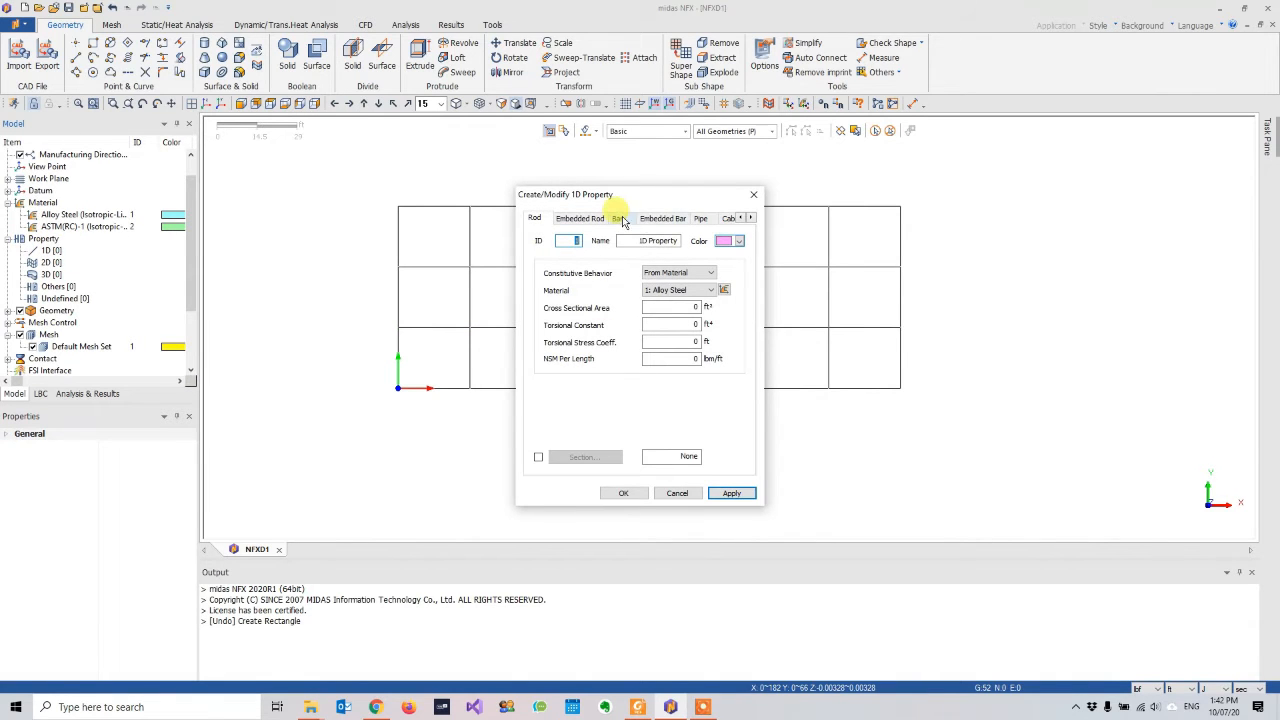
{"action": "left_click_drag", "start_coordinate": [629, 193], "coordinate": [706, 177]}
{"action": "left_click", "coordinate": [694, 202]}
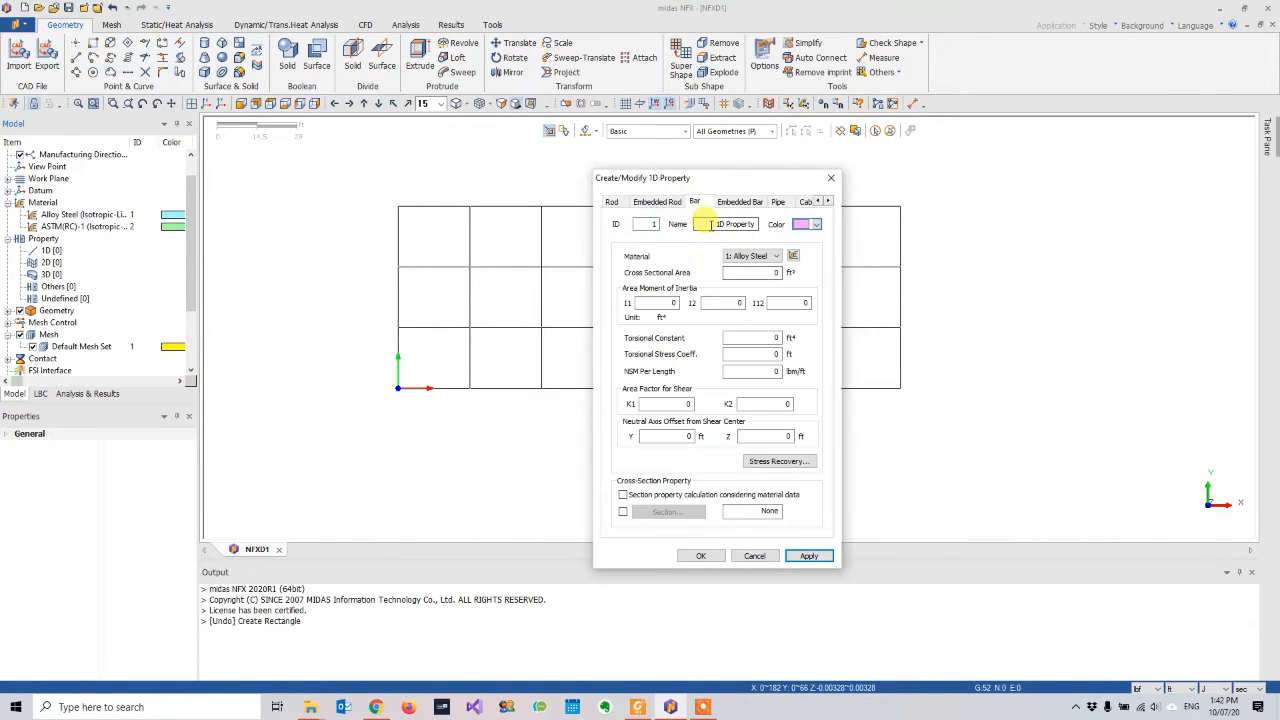
{"action": "left_click_drag", "start_coordinate": [712, 224], "coordinate": [785, 223]}
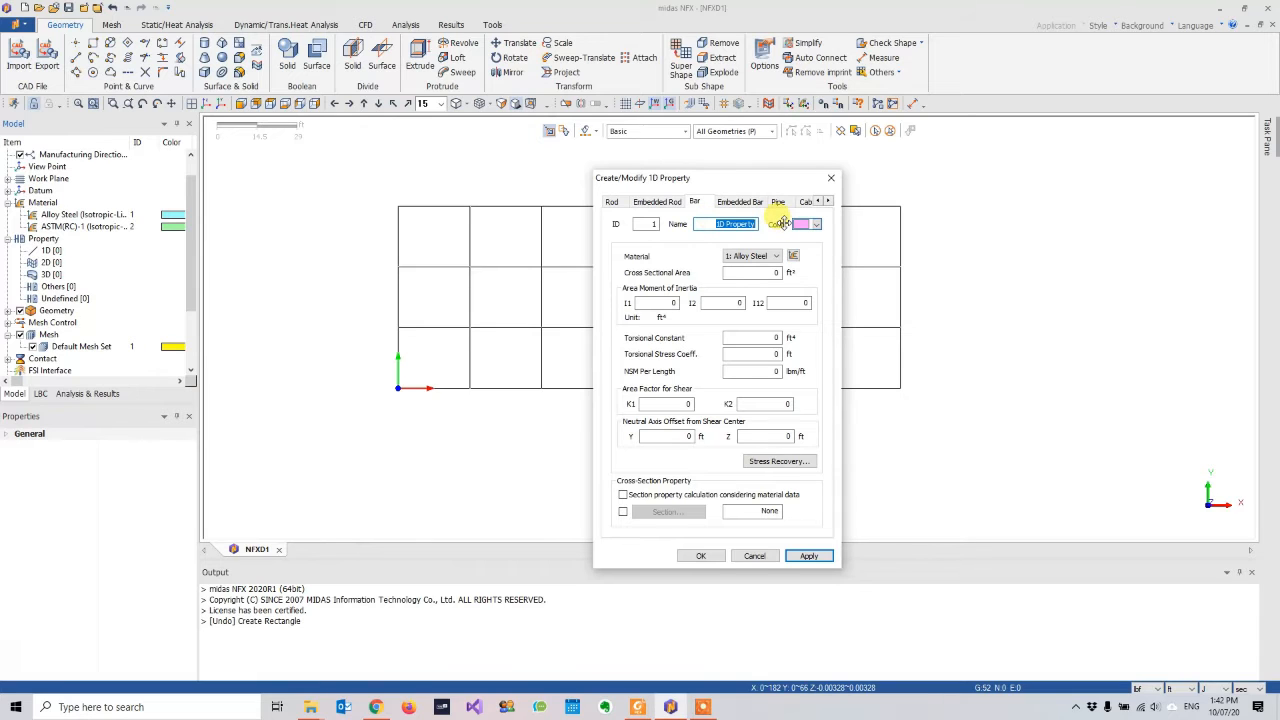
{"action": "type", "text": "eDGE"}
{"action": "key", "text": "BackSpace"}
{"action": "key", "text": "BackSpace"}
{"action": "key", "text": "Caps_Lock"}
{"action": "type", "text": "EdgeC"}
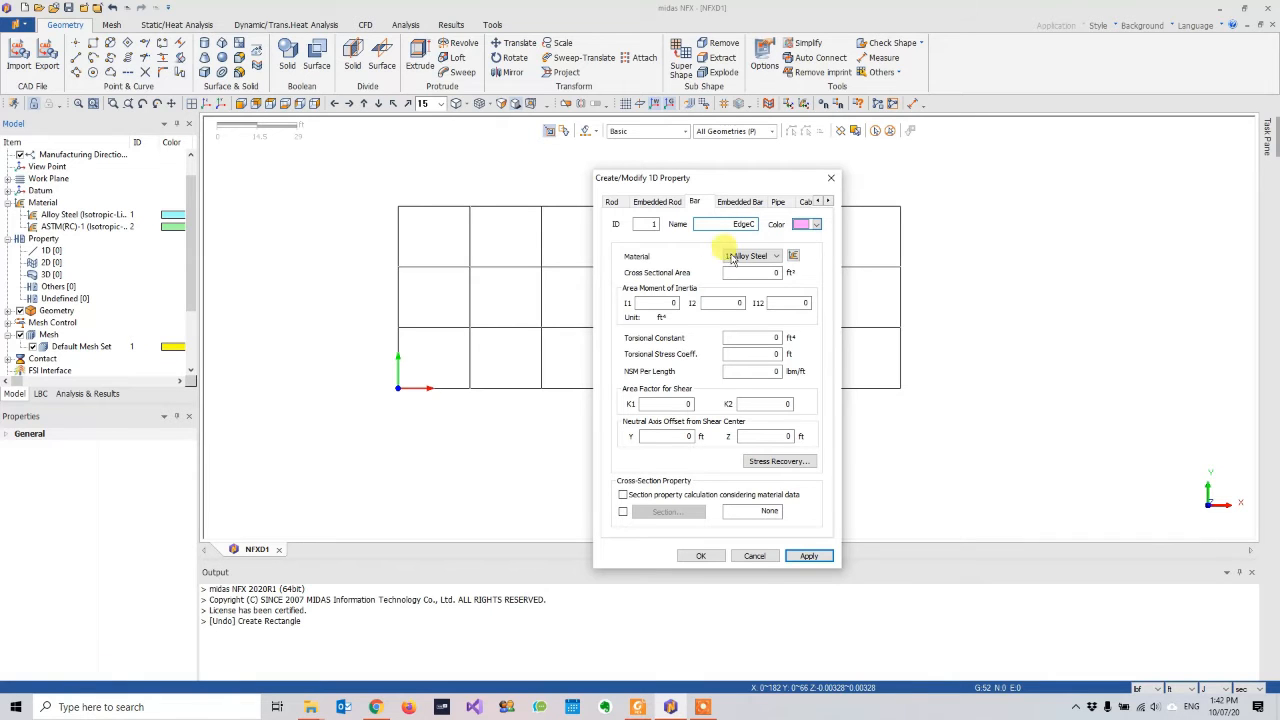
- Enable a section template for the EdgeC property and choose the Bar shape
{"action": "left_click", "coordinate": [623, 511]}
{"action": "left_click", "coordinate": [659, 513]}
{"action": "left_click", "coordinate": [785, 213]}
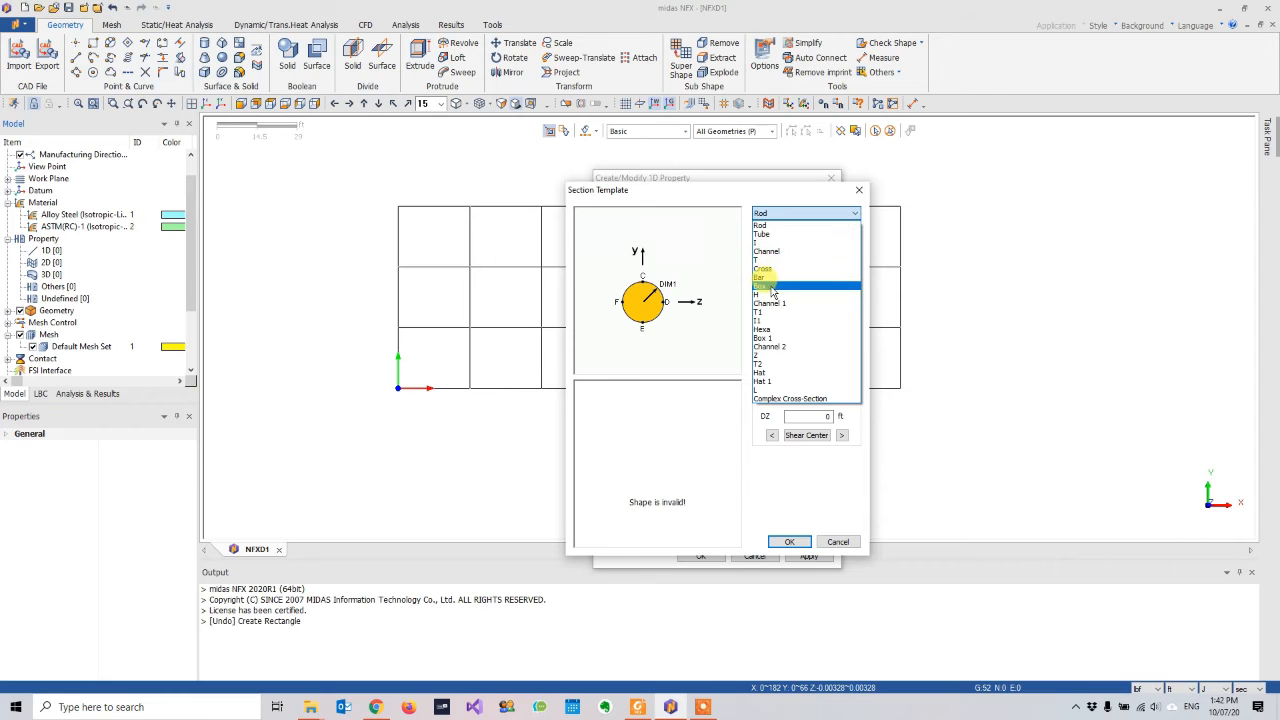
{"action": "left_click", "coordinate": [769, 277]}
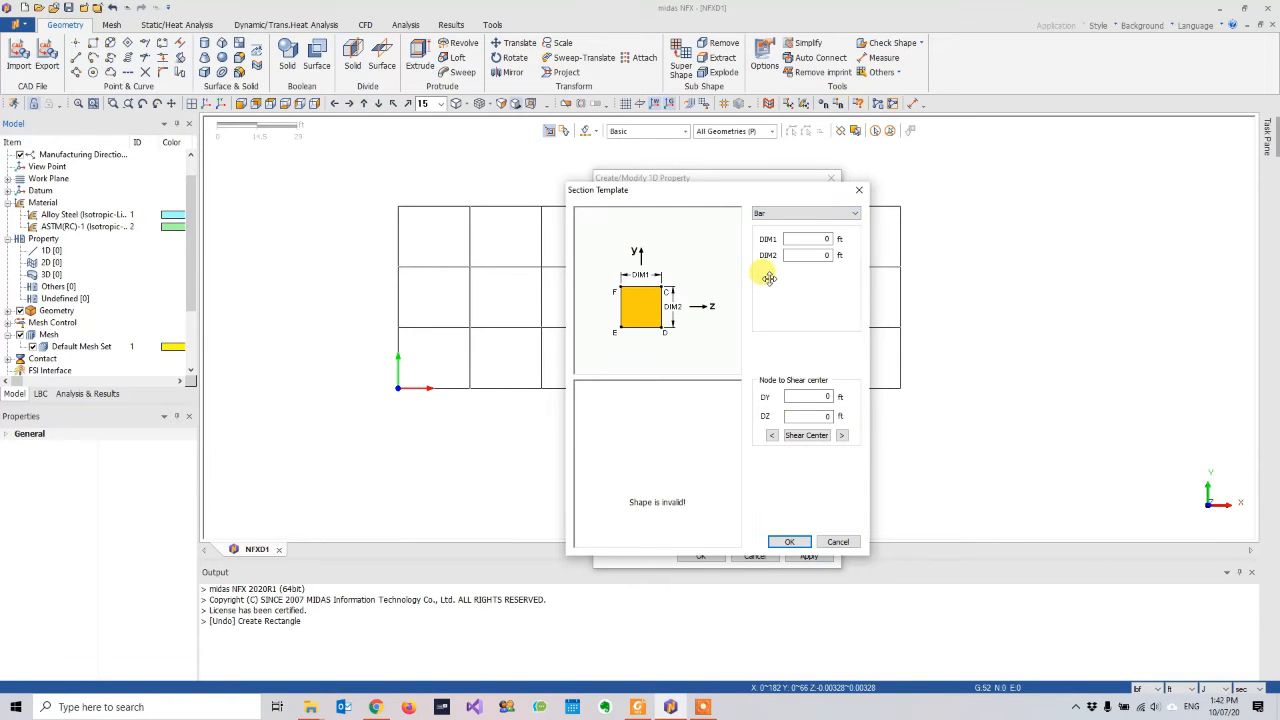
- Look up the edge column size in the Foxit Reader PDF, and set the Bar section's DIM1 and DIM2 to 24
{"action": "left_click", "coordinate": [640, 708]}
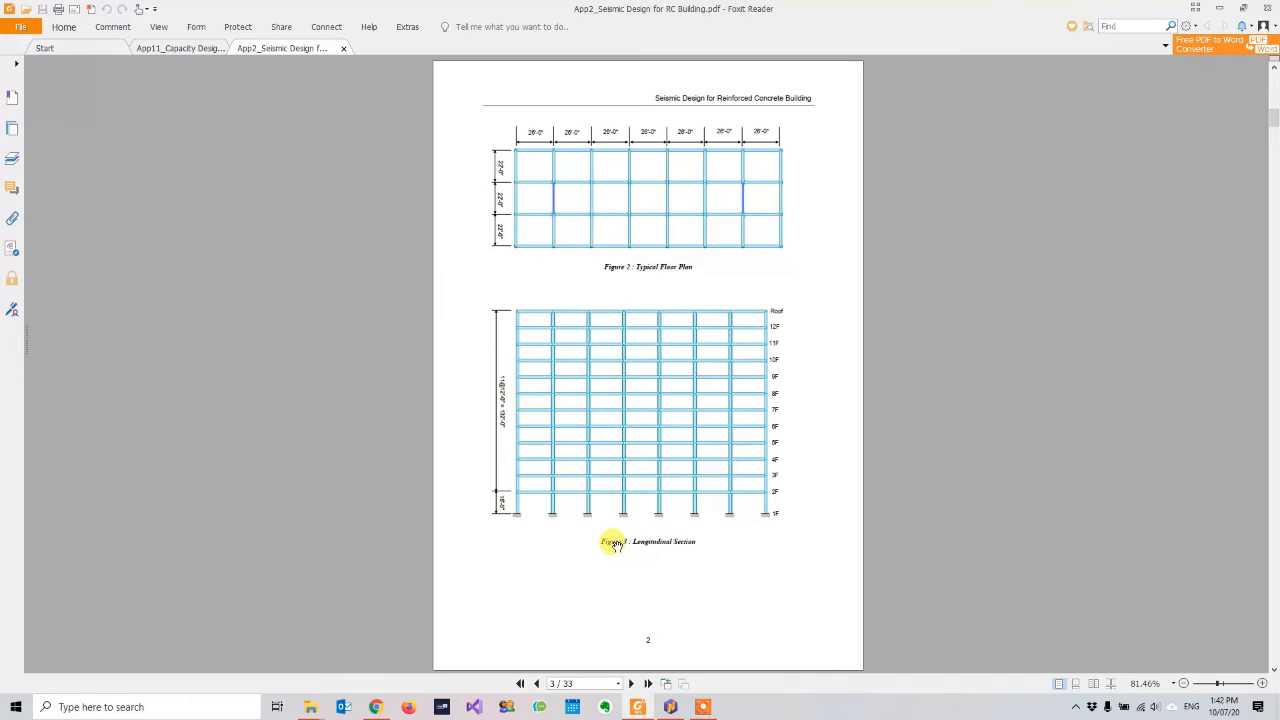
{"action": "scroll", "coordinate": [612, 545], "scroll_direction": "down", "scroll_amount": 1}
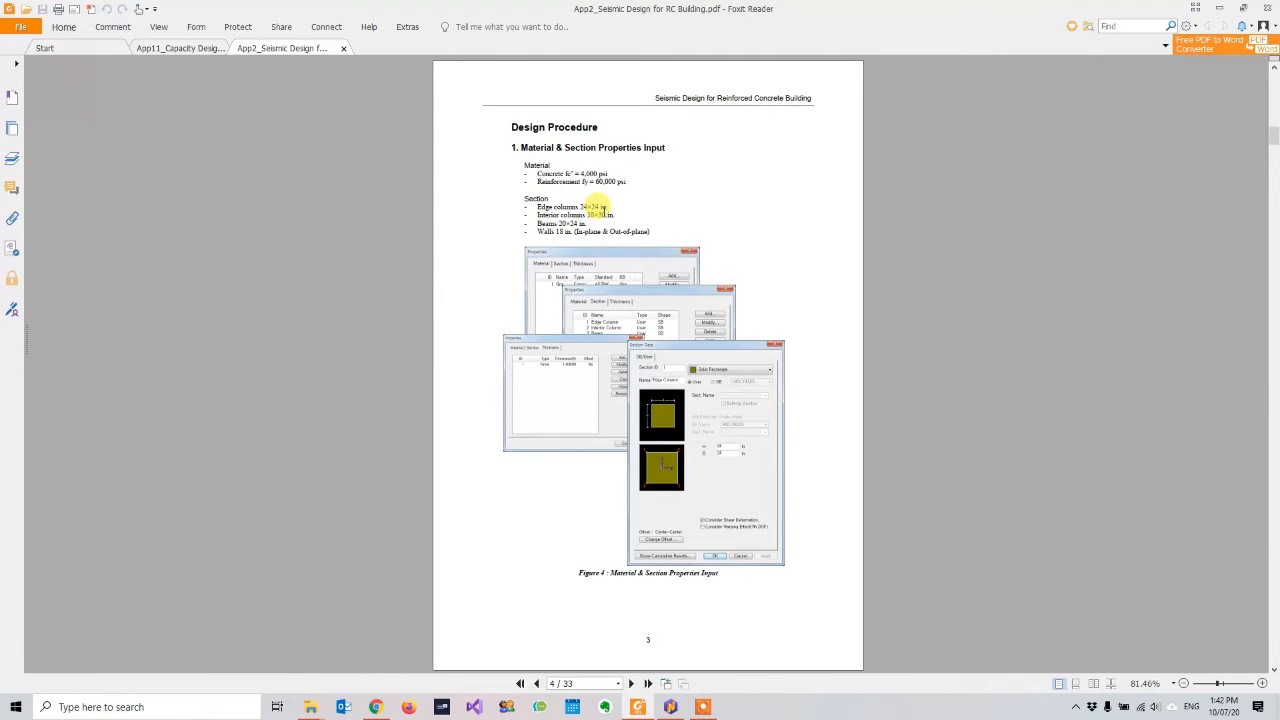
{"action": "key", "text": "alt+Tab"}
{"action": "left_click_drag", "start_coordinate": [815, 240], "coordinate": [863, 241]}
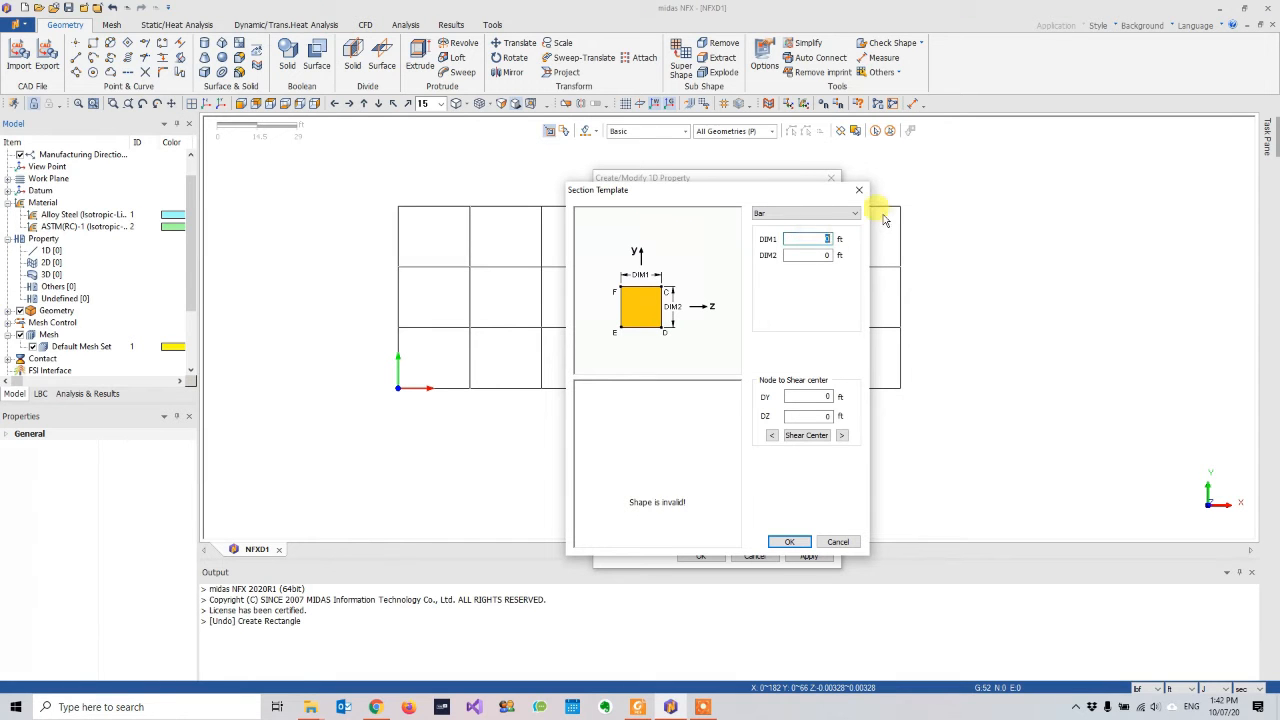
{"action": "type", "text": "24"}
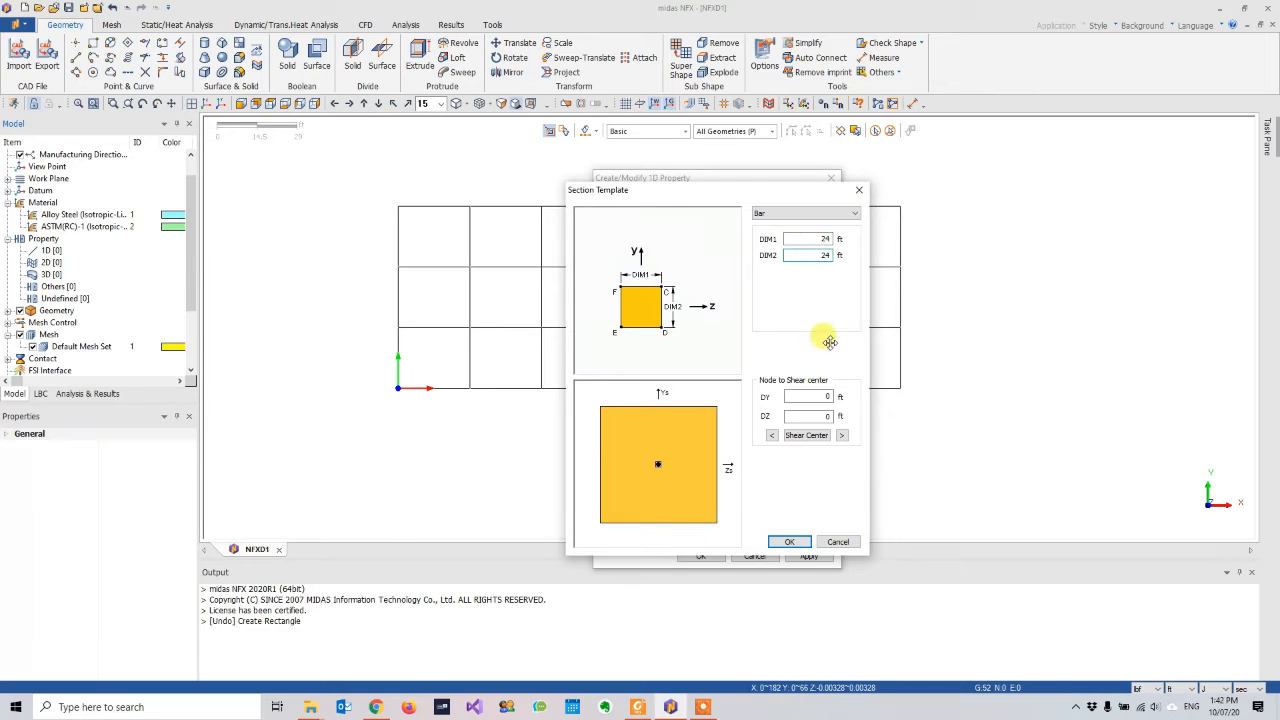
{"action": "left_click", "coordinate": [786, 541]}
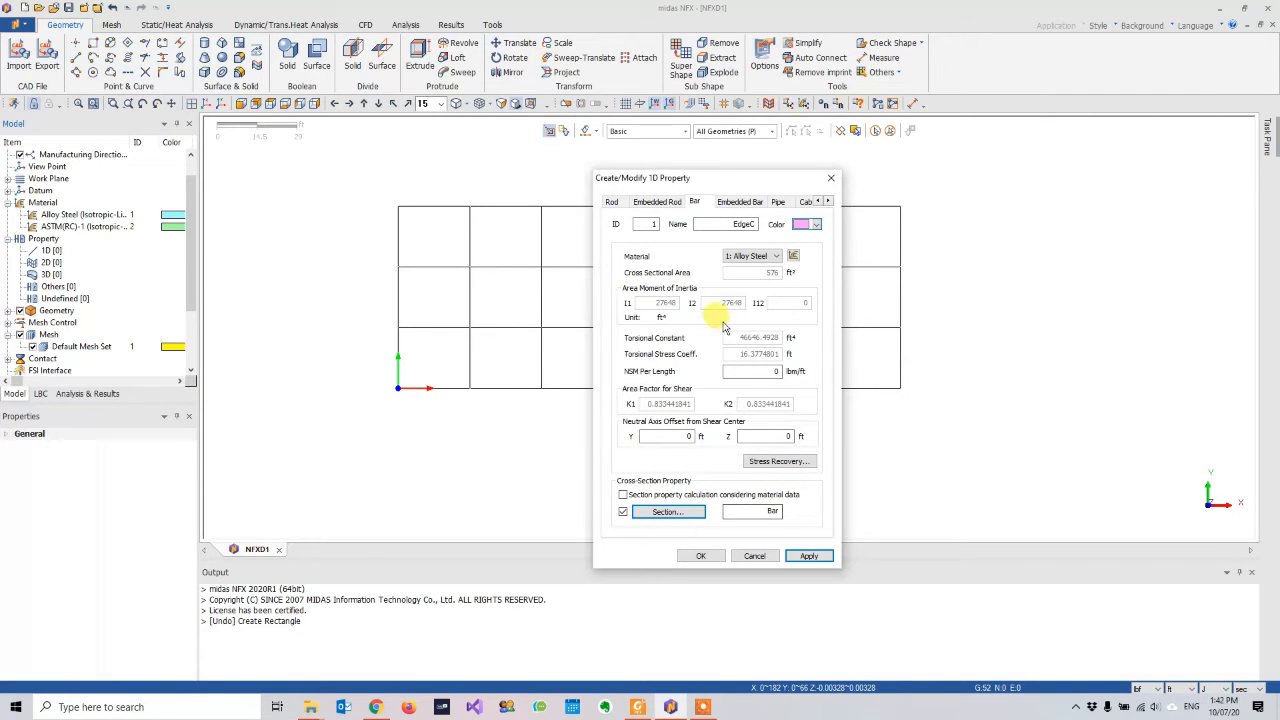
- Assign the ASTM(RC) material to the EdgeC property and apply it
{"action": "left_click", "coordinate": [755, 256]}
{"action": "left_click", "coordinate": [758, 276]}
{"action": "left_click", "coordinate": [809, 555]}
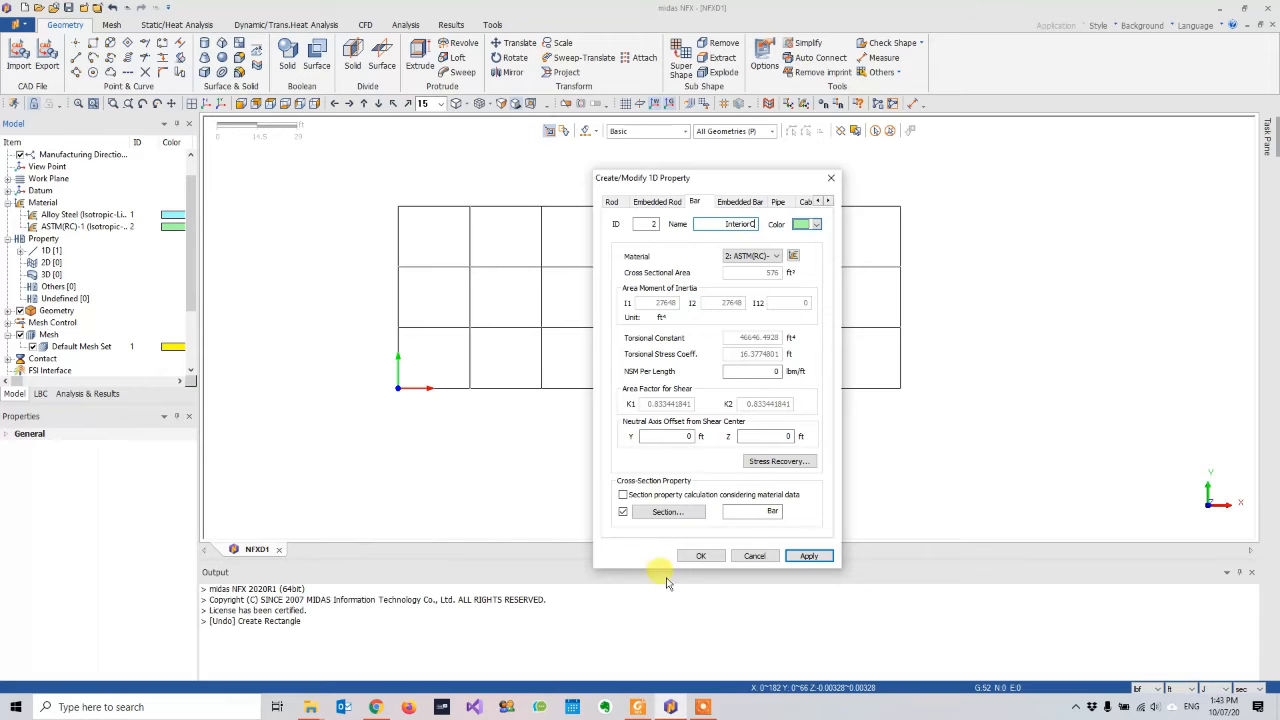
{"action": "left_click", "coordinate": [665, 512]}
{"action": "left_click", "coordinate": [804, 213]}
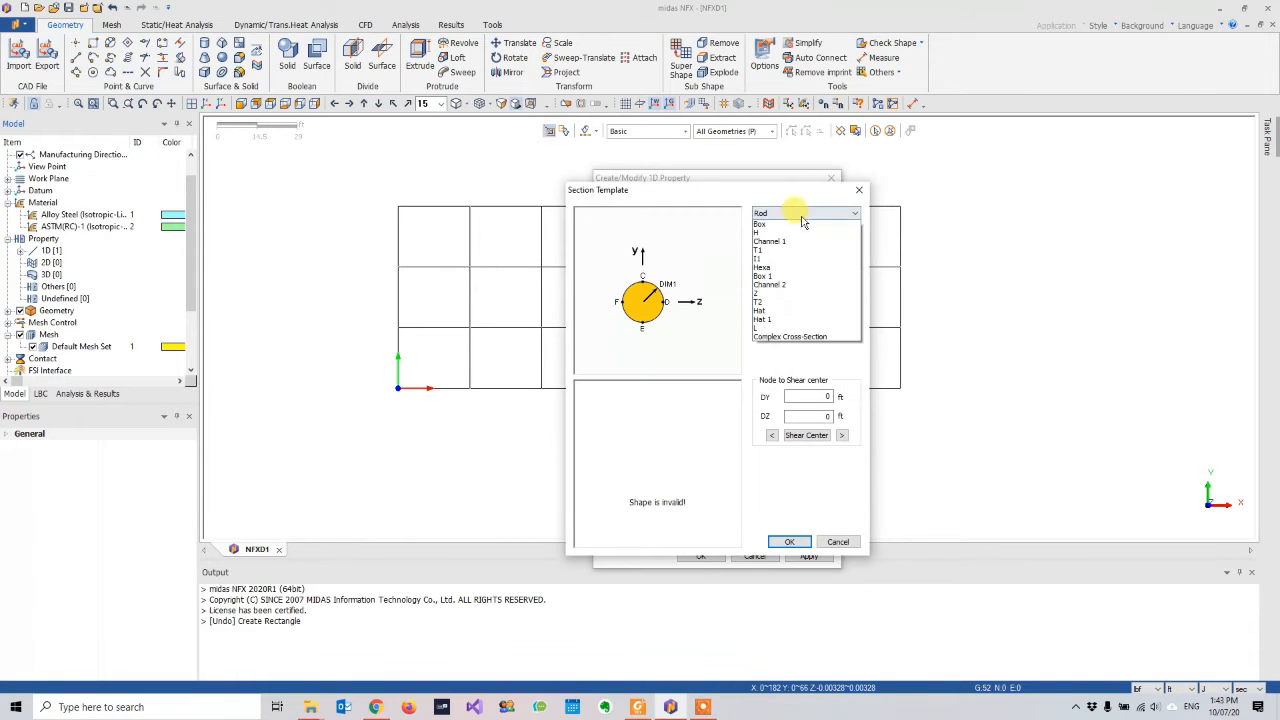
{"action": "left_click", "coordinate": [776, 279]}
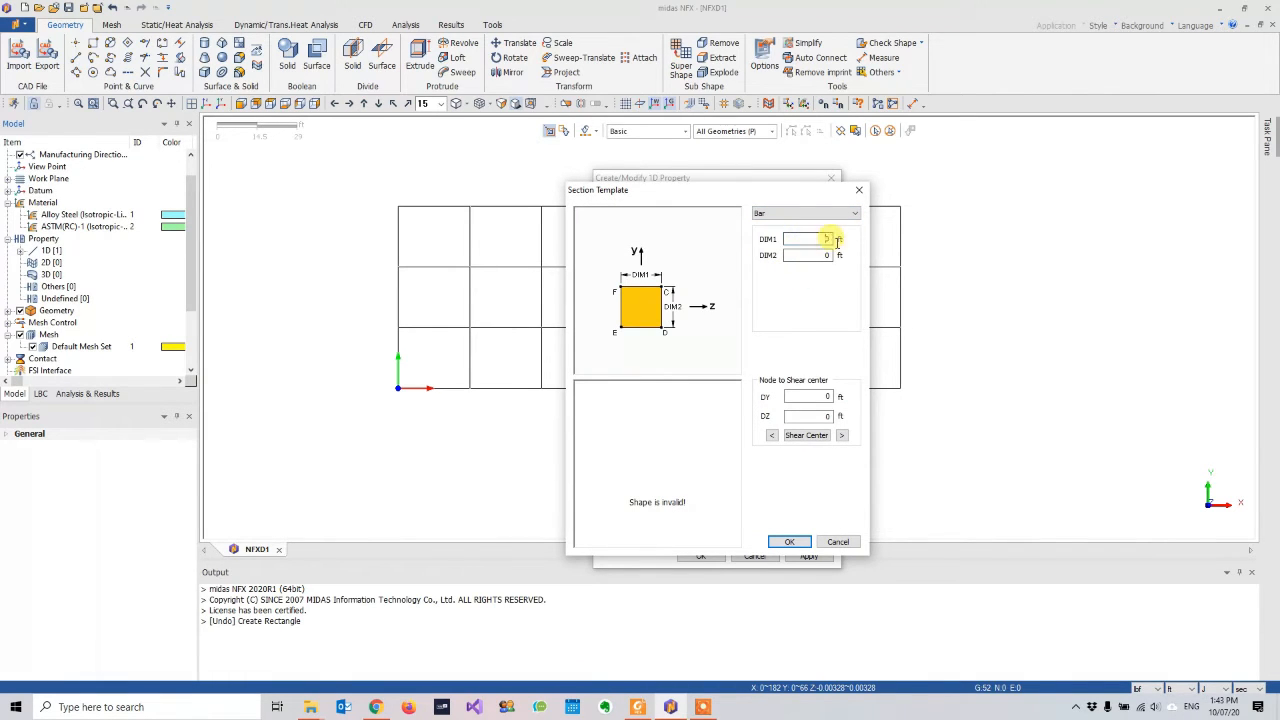
{"action": "key", "text": "alt+Tab"}
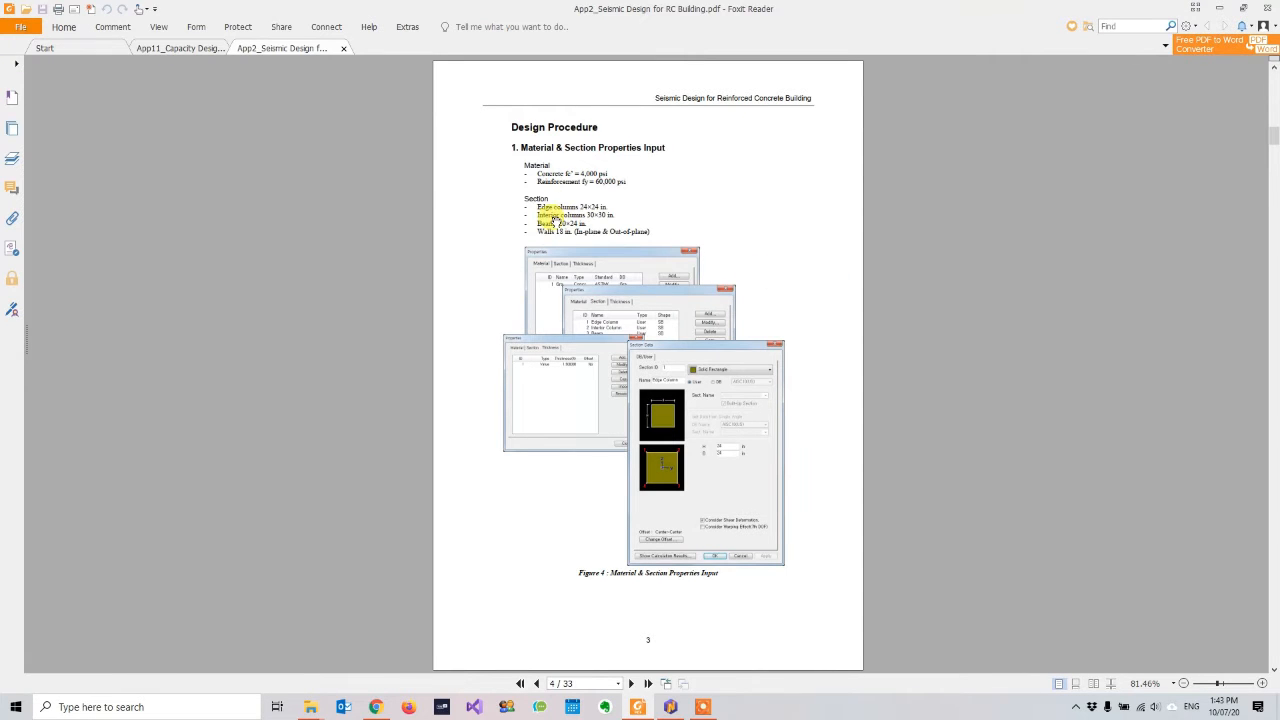
{"action": "scroll", "coordinate": [549, 213], "scroll_direction": "up", "scroll_amount": 2, "text": "ctrl"}
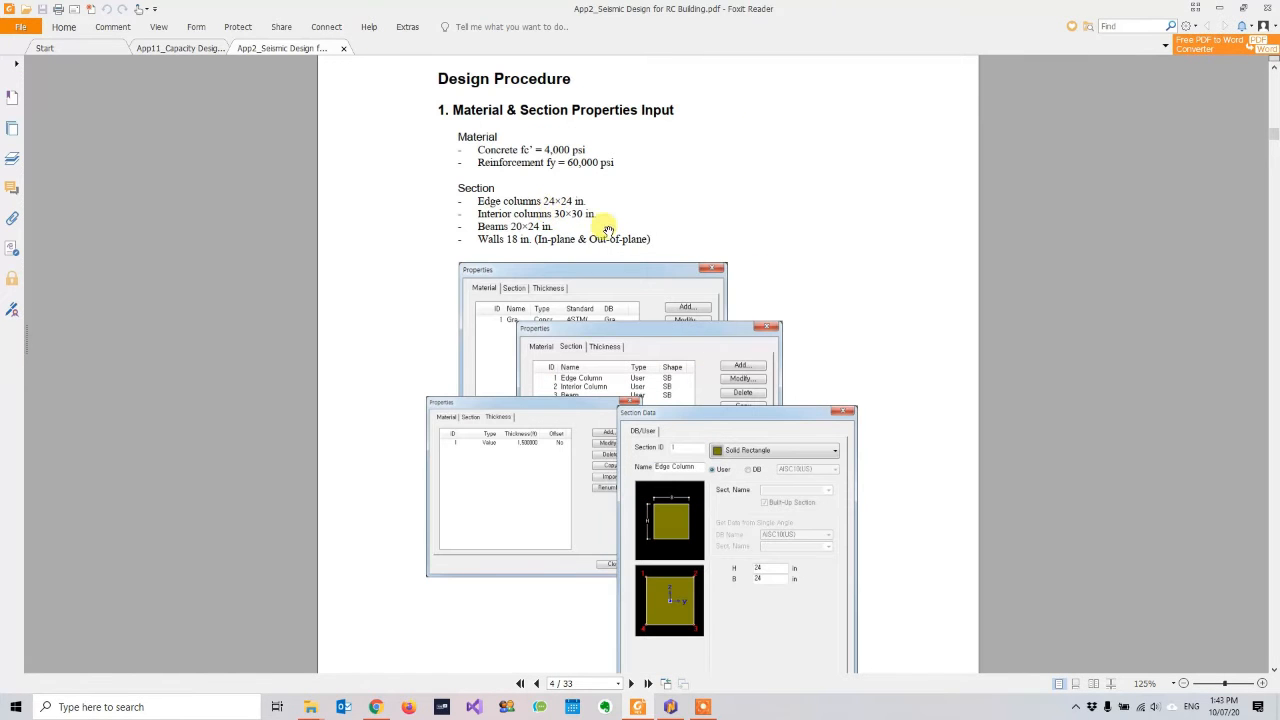
{"action": "key", "text": "alt+Tab"}
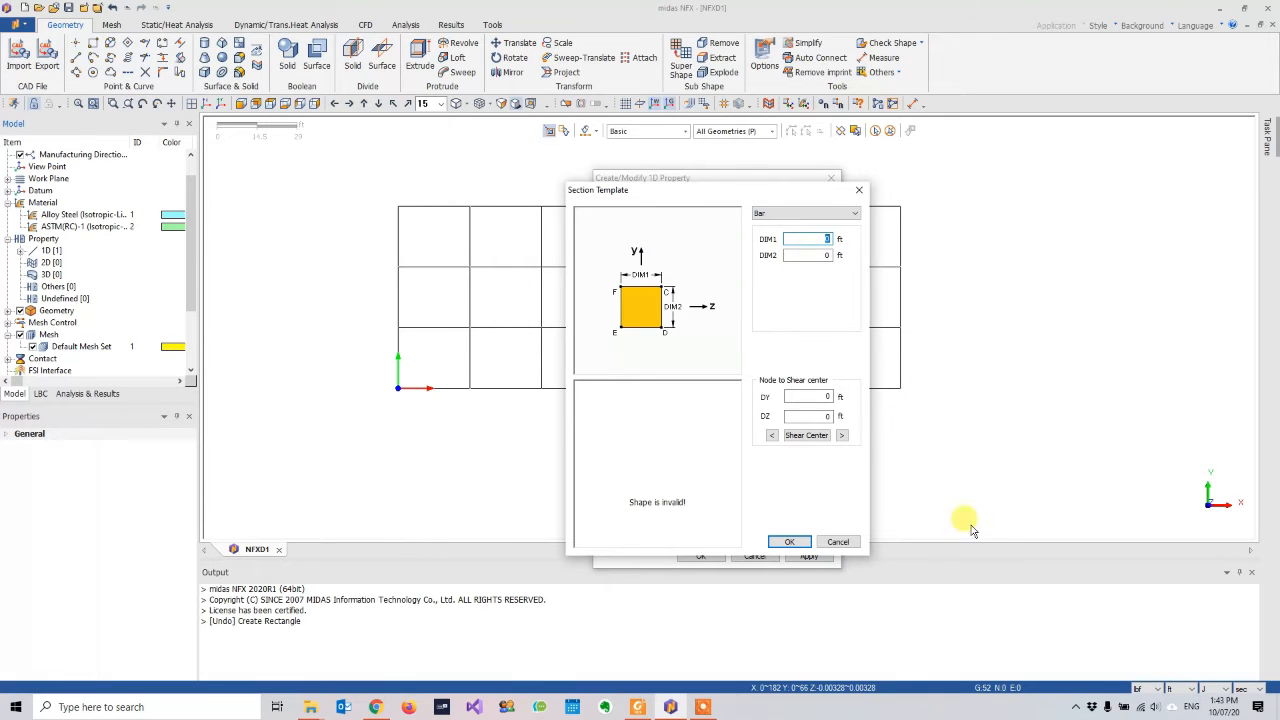
{"action": "left_click", "coordinate": [1187, 688]}
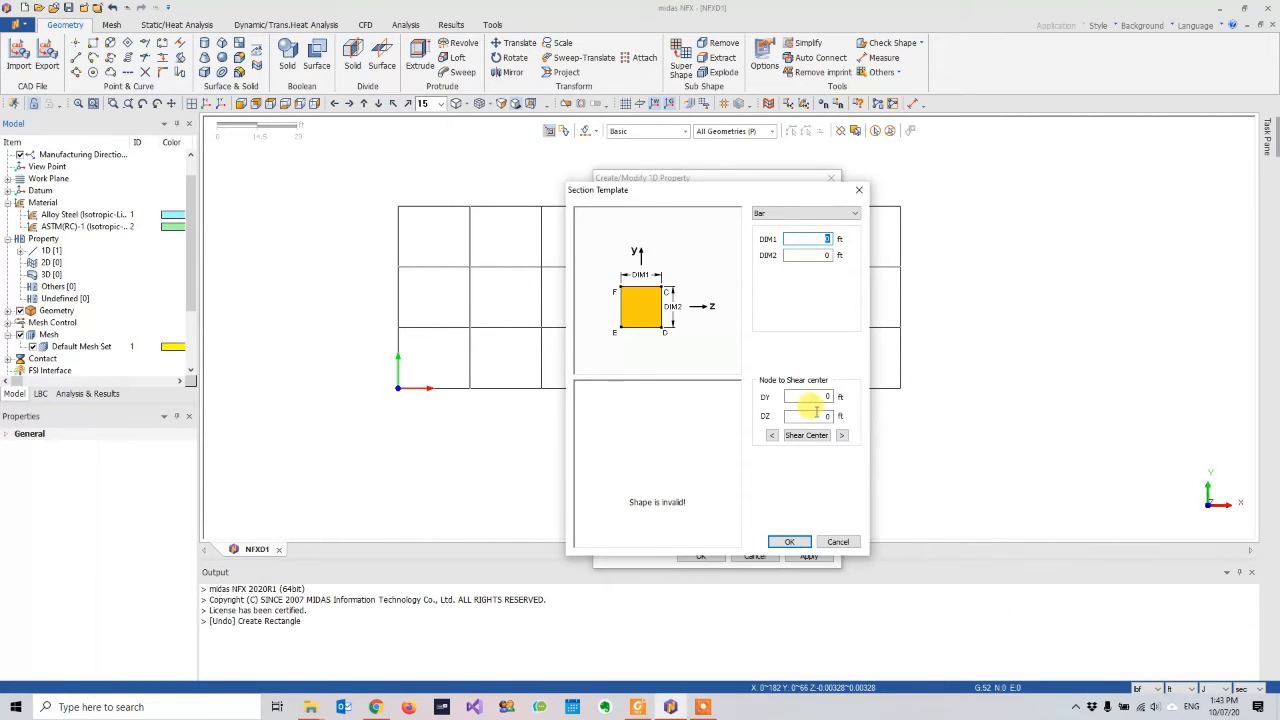
{"action": "left_click", "coordinate": [836, 541]}
{"action": "left_click", "coordinate": [757, 556]}
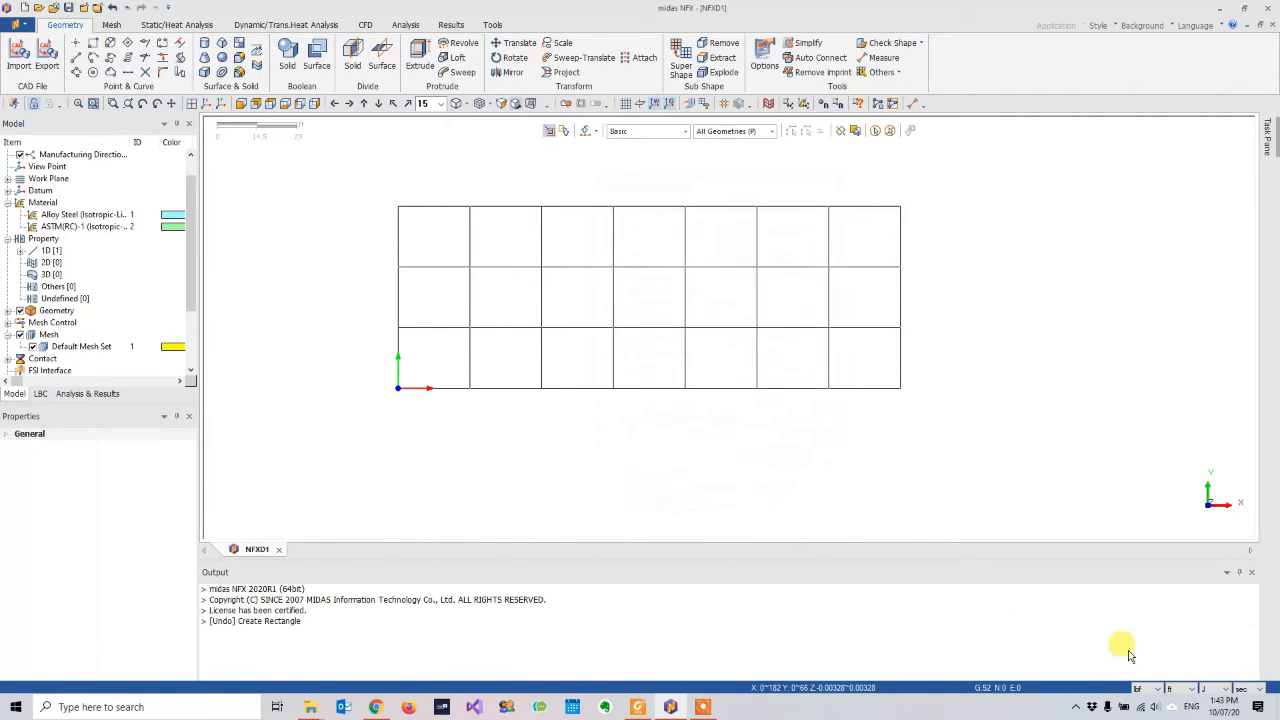
- Switch the model's length unit to inches
{"action": "left_click", "coordinate": [1184, 689]}
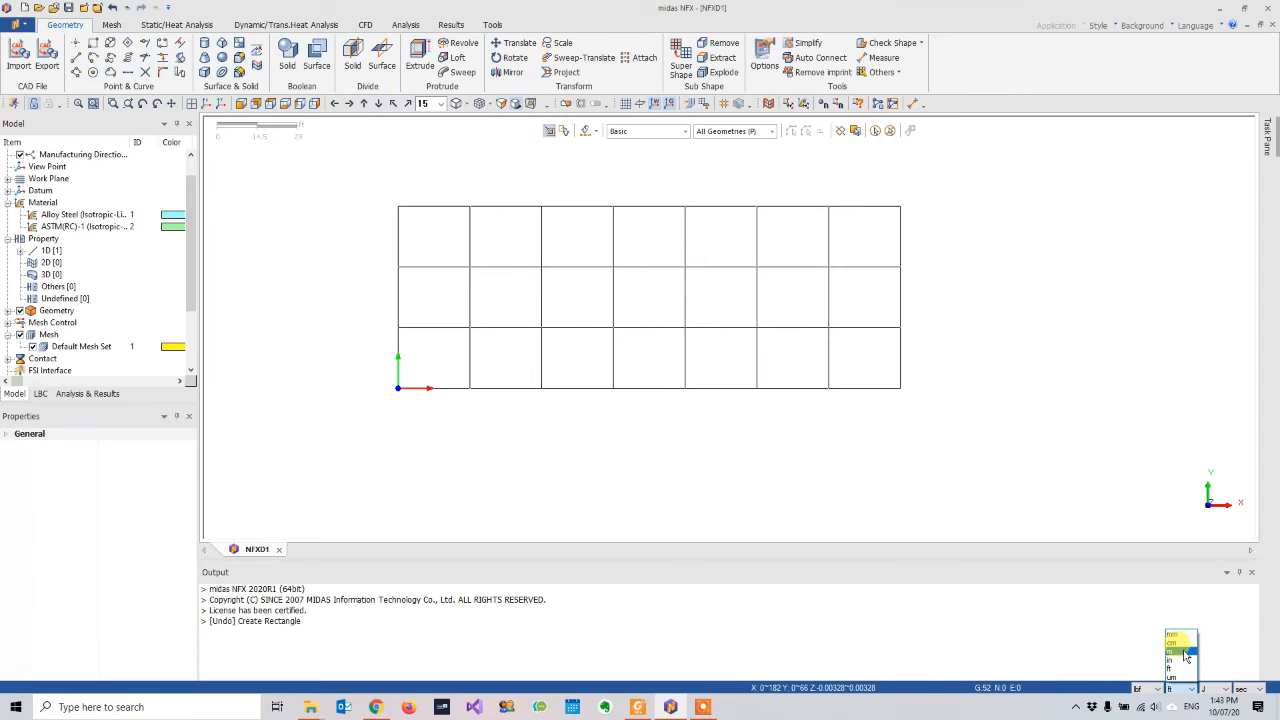
{"action": "left_click", "coordinate": [1184, 660]}
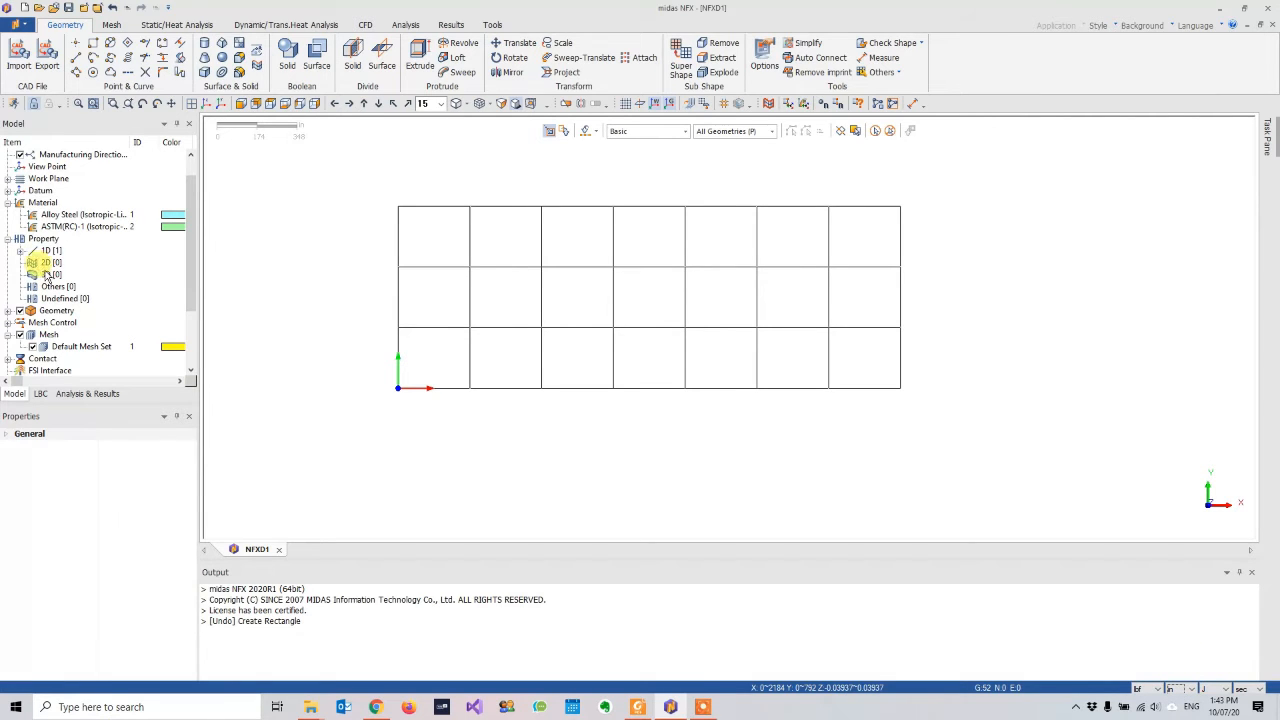
- Edit the EdgeC property's Bar section so that DIM1 and DIM2 are both 24 in
{"action": "left_click", "coordinate": [20, 250]}
{"action": "right_click", "coordinate": [86, 264]}
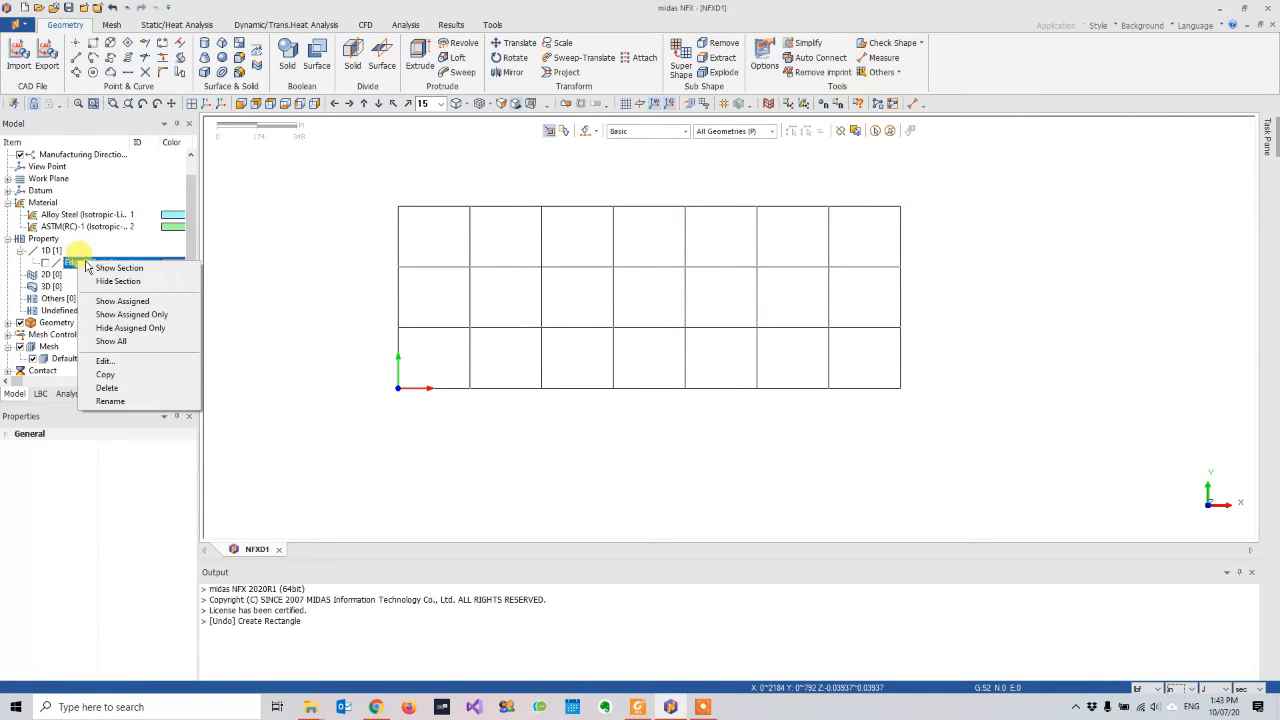
{"action": "left_click", "coordinate": [104, 360]}
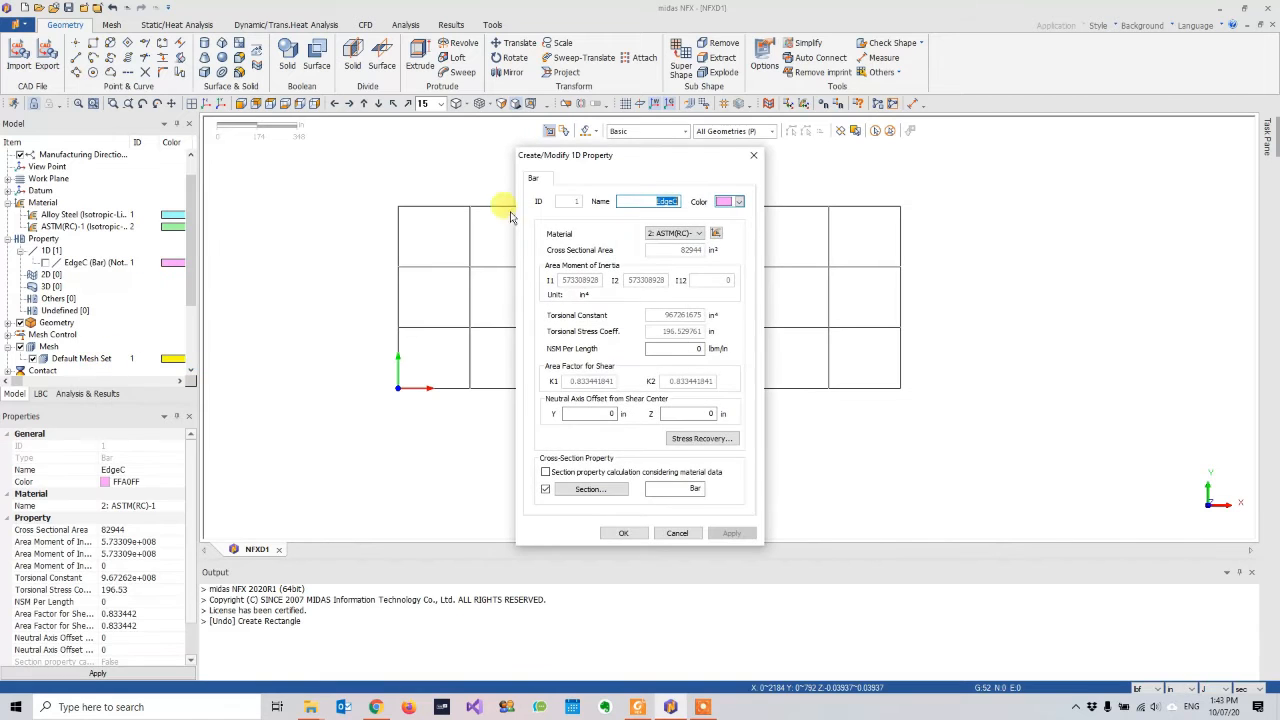
{"action": "left_click_drag", "start_coordinate": [645, 158], "coordinate": [666, 150]}
{"action": "left_click", "coordinate": [625, 483]}
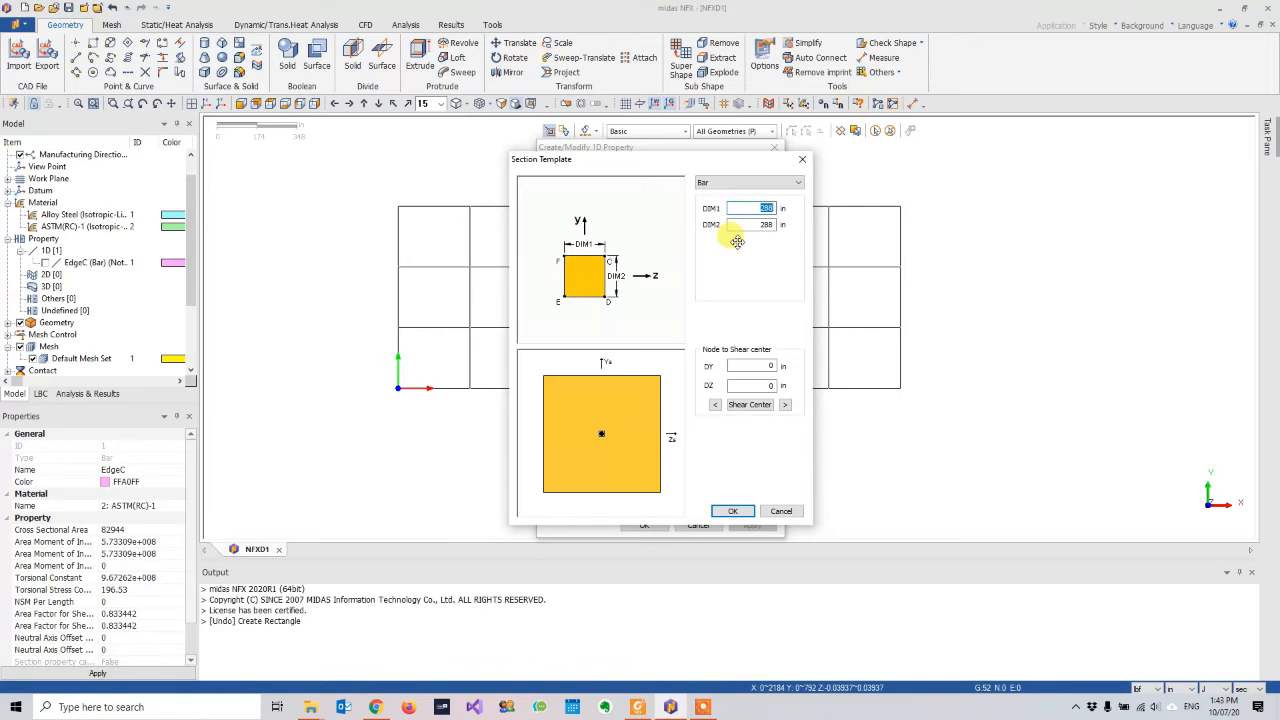
{"action": "type", "text": "24"}
{"action": "key", "text": "Tab"}
{"action": "type", "text": "24"}
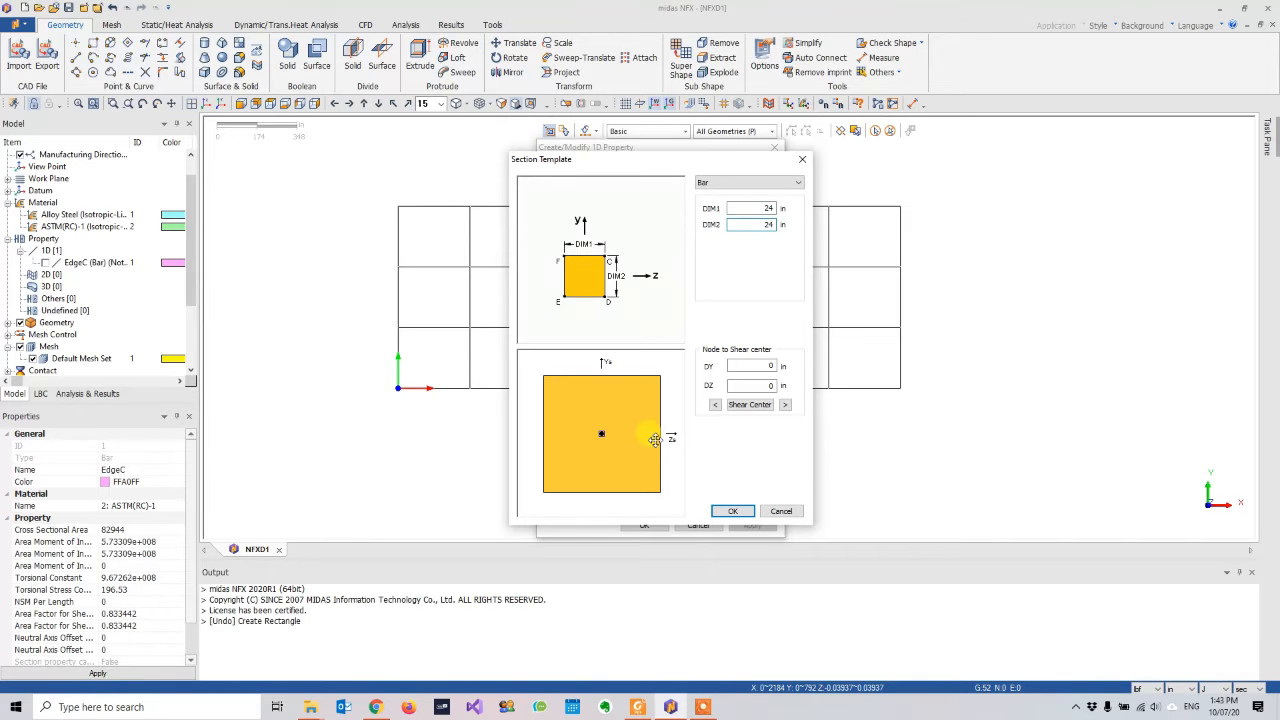
{"action": "left_click", "coordinate": [733, 511]}
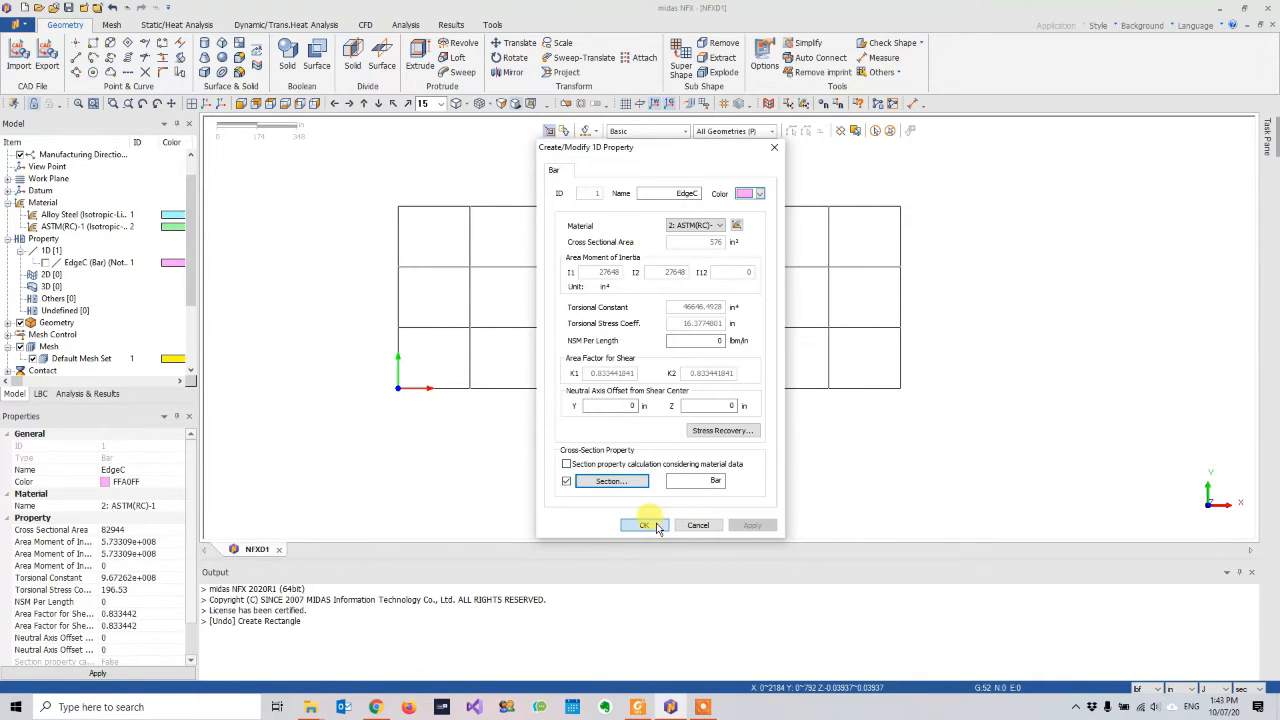
{"action": "left_click", "coordinate": [645, 525]}
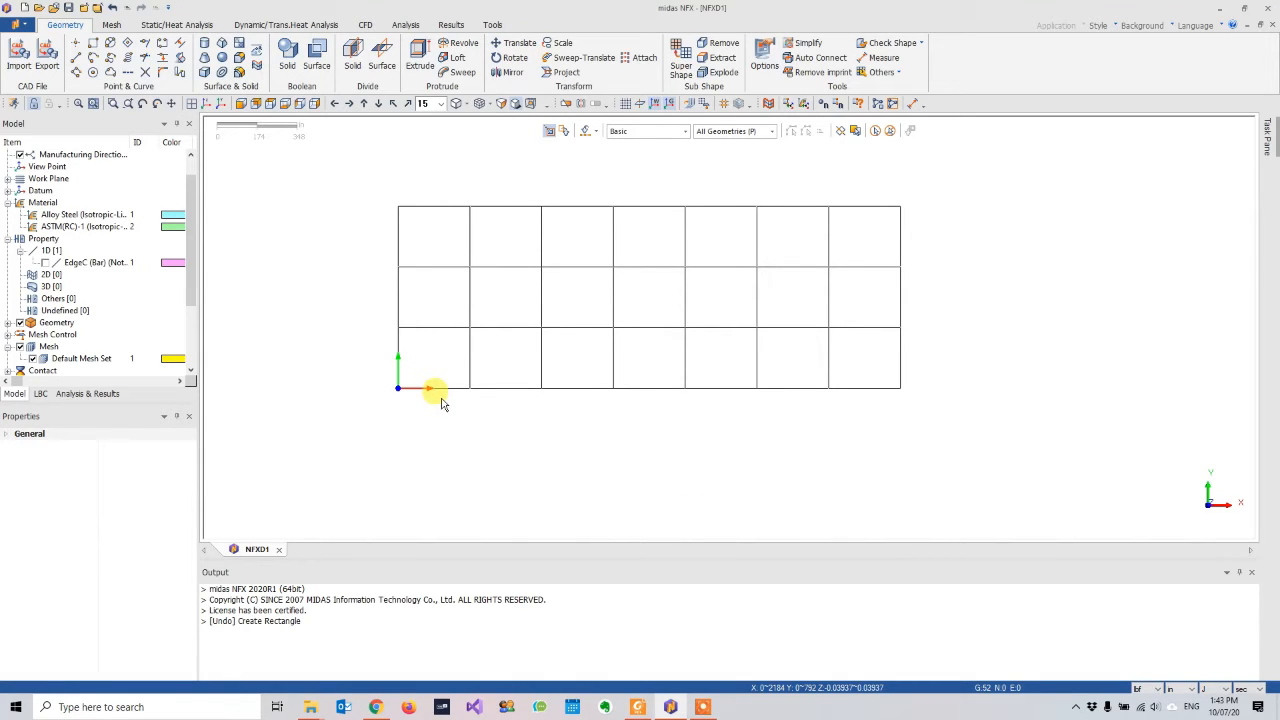
- Create a 1D Bar property named InteriorC and enable a section template with the Bar shape
{"action": "double_click", "coordinate": [52, 252]}
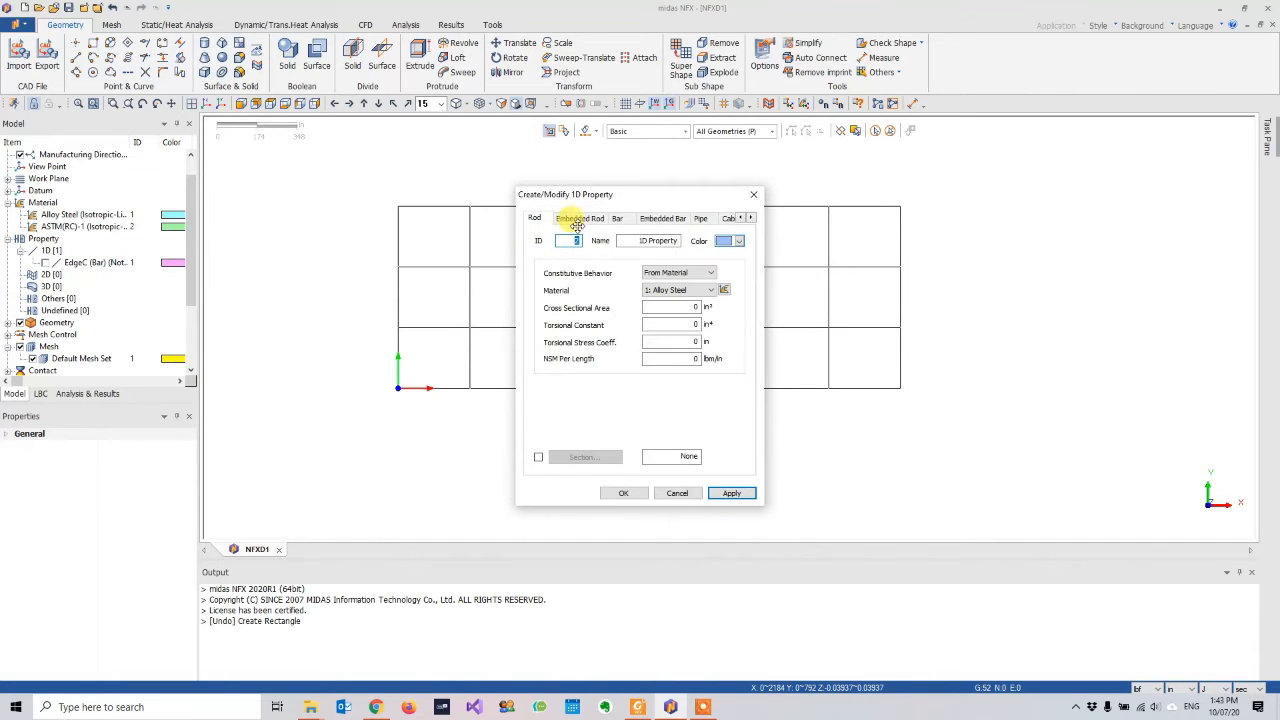
{"action": "left_click", "coordinate": [616, 218]}
{"action": "left_click_drag", "start_coordinate": [655, 198], "coordinate": [685, 179]}
{"action": "left_click_drag", "start_coordinate": [651, 221], "coordinate": [735, 218]}
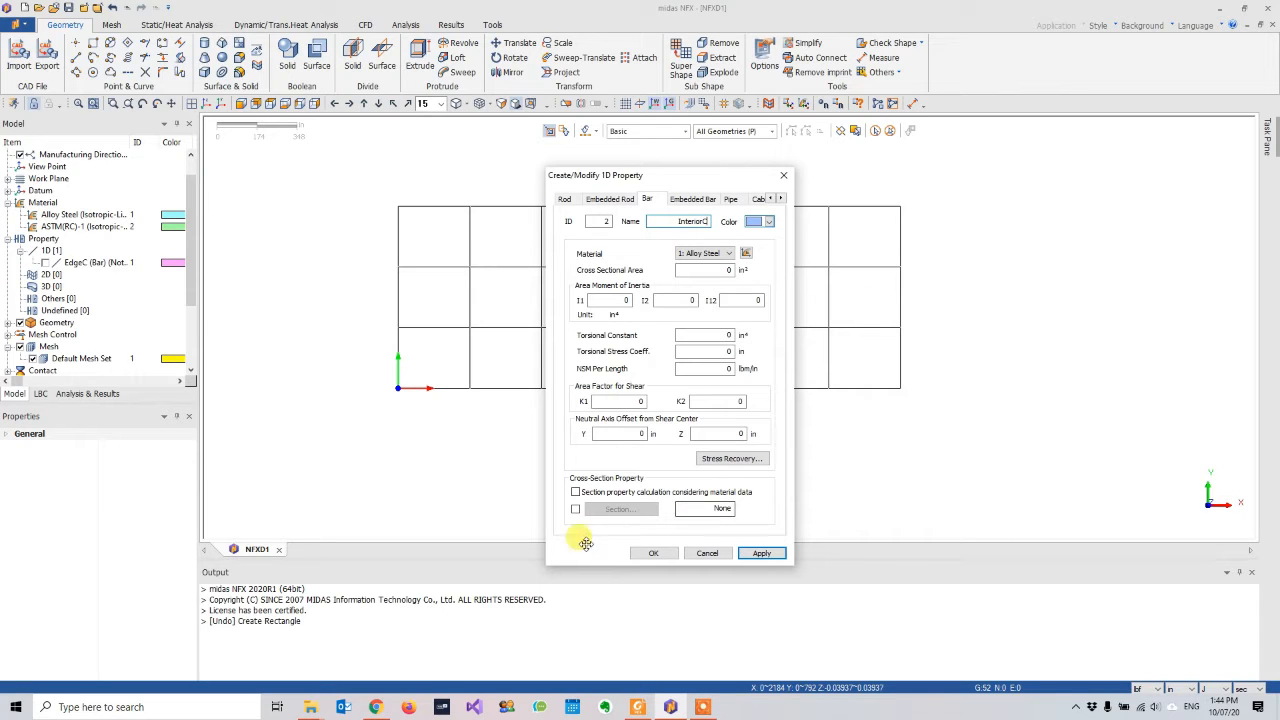
{"action": "left_click", "coordinate": [575, 508]}
{"action": "left_click", "coordinate": [624, 509]}
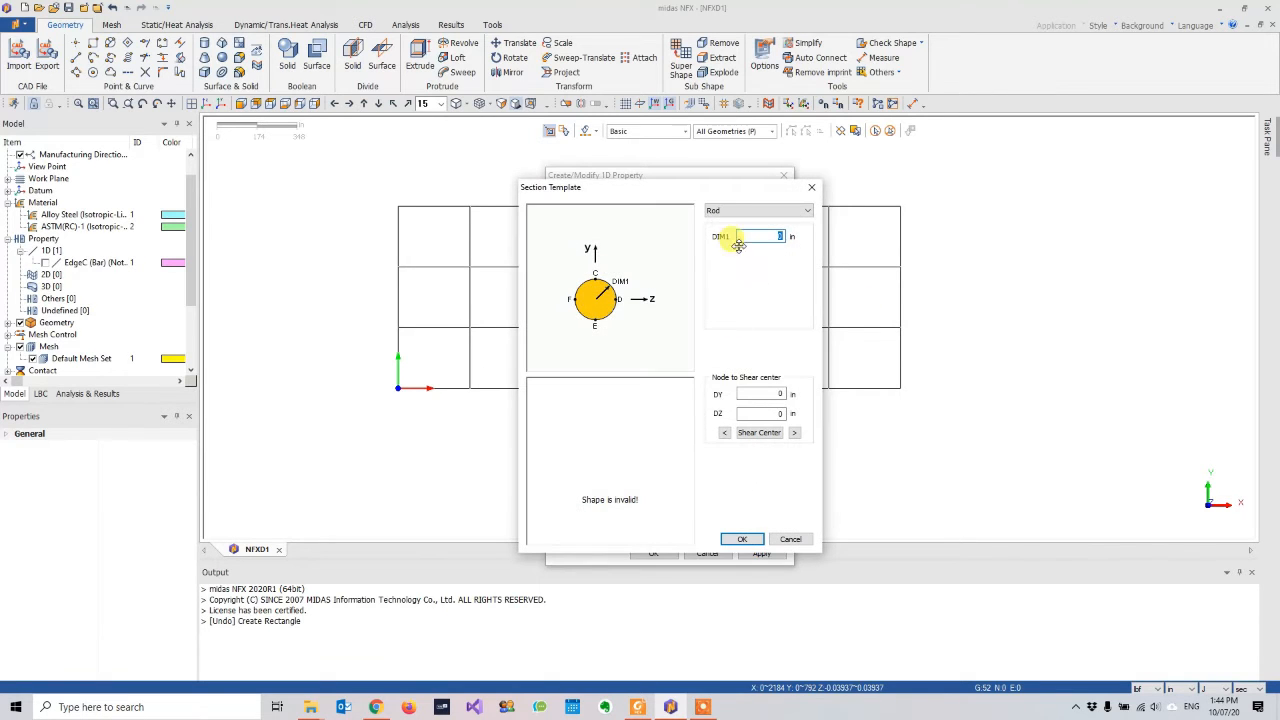
{"action": "left_click", "coordinate": [729, 212]}
{"action": "left_click", "coordinate": [725, 273]}
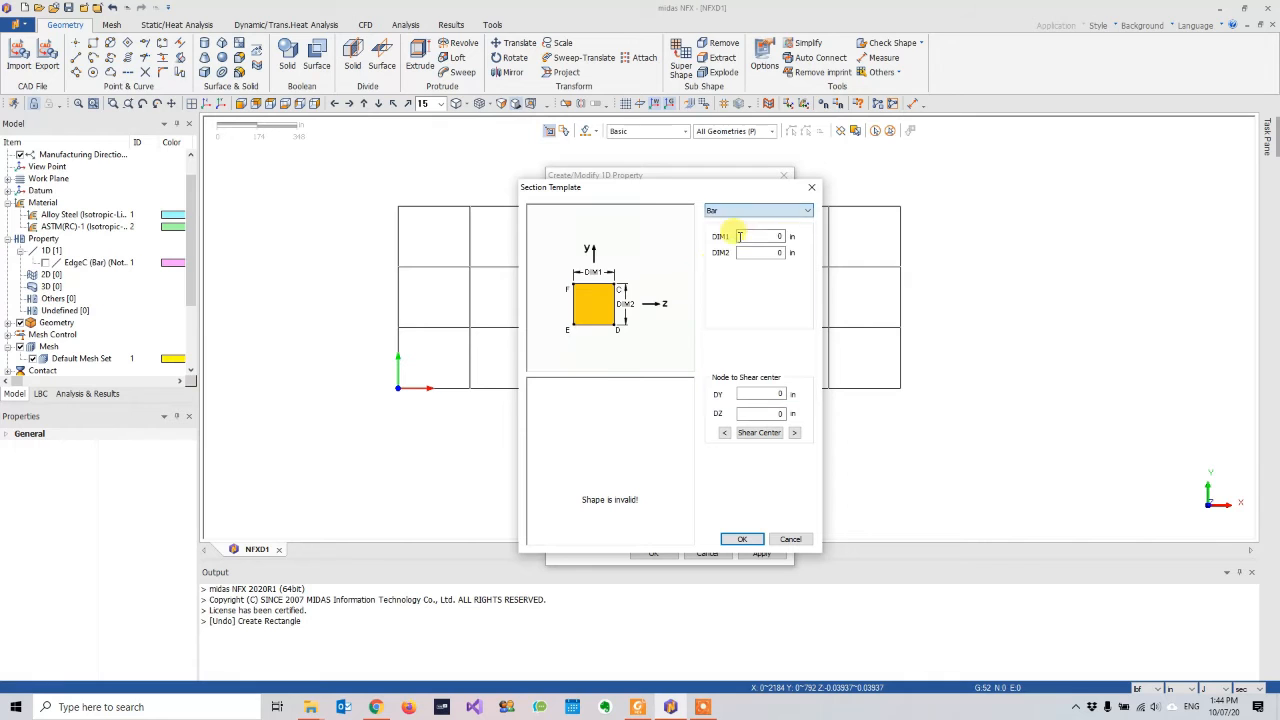
- Look up the interior column size in the Foxit Reader PDF, set InteriorC's DIM1 and DIM2 to 30 in, and save the property
{"action": "left_click_drag", "start_coordinate": [750, 236], "coordinate": [797, 236]}
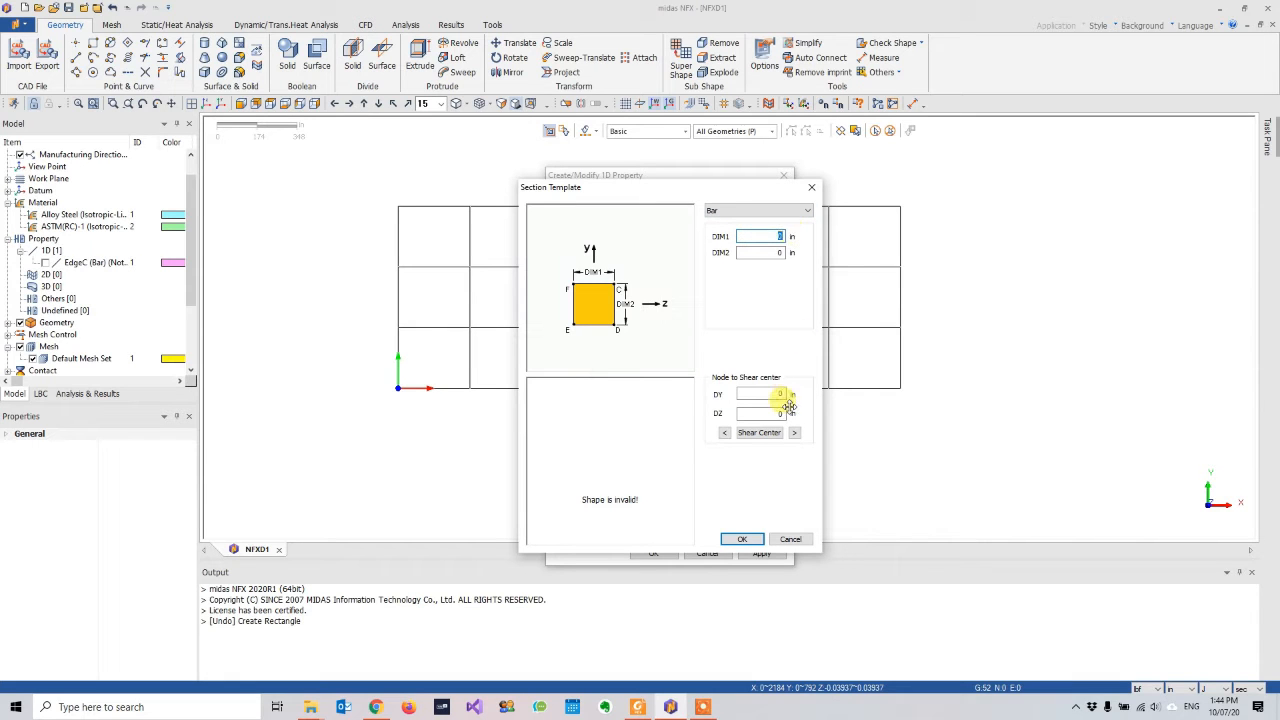
{"action": "key", "text": "alt+Tab"}
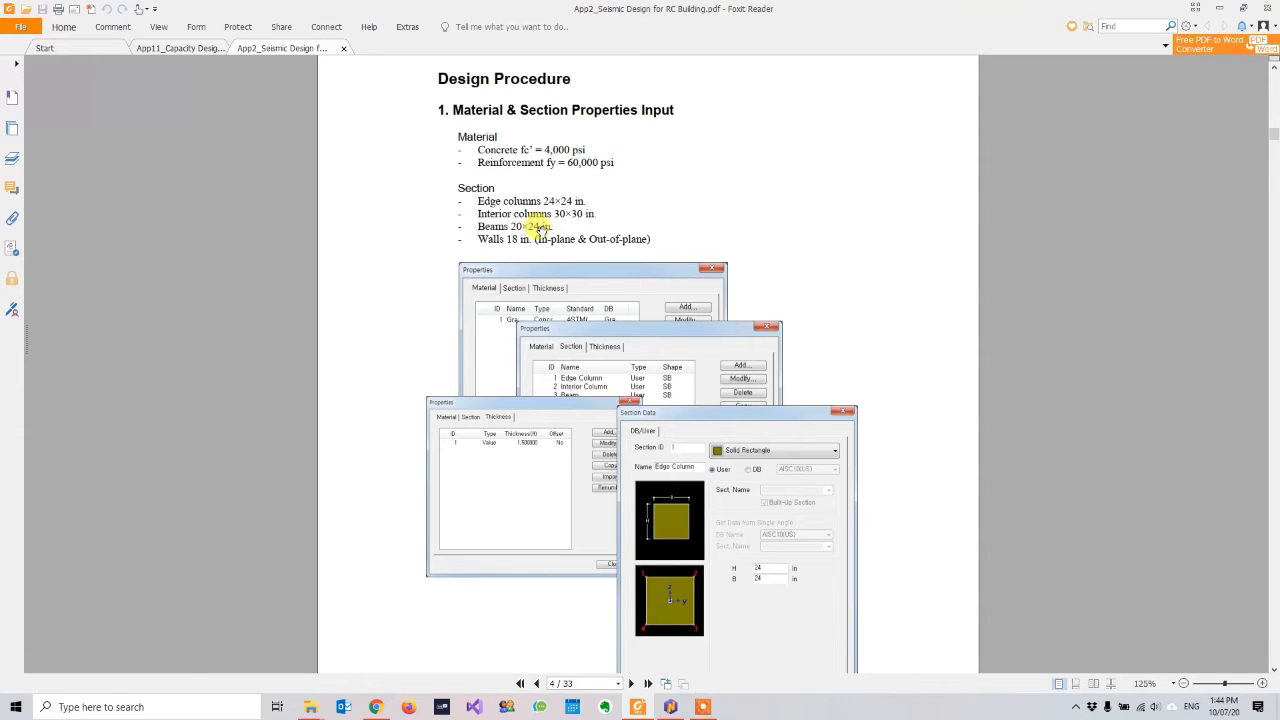
{"action": "key", "text": "alt+Tab"}
{"action": "type", "text": "30"}
{"action": "key", "text": "Tab"}
{"action": "type", "text": "30"}
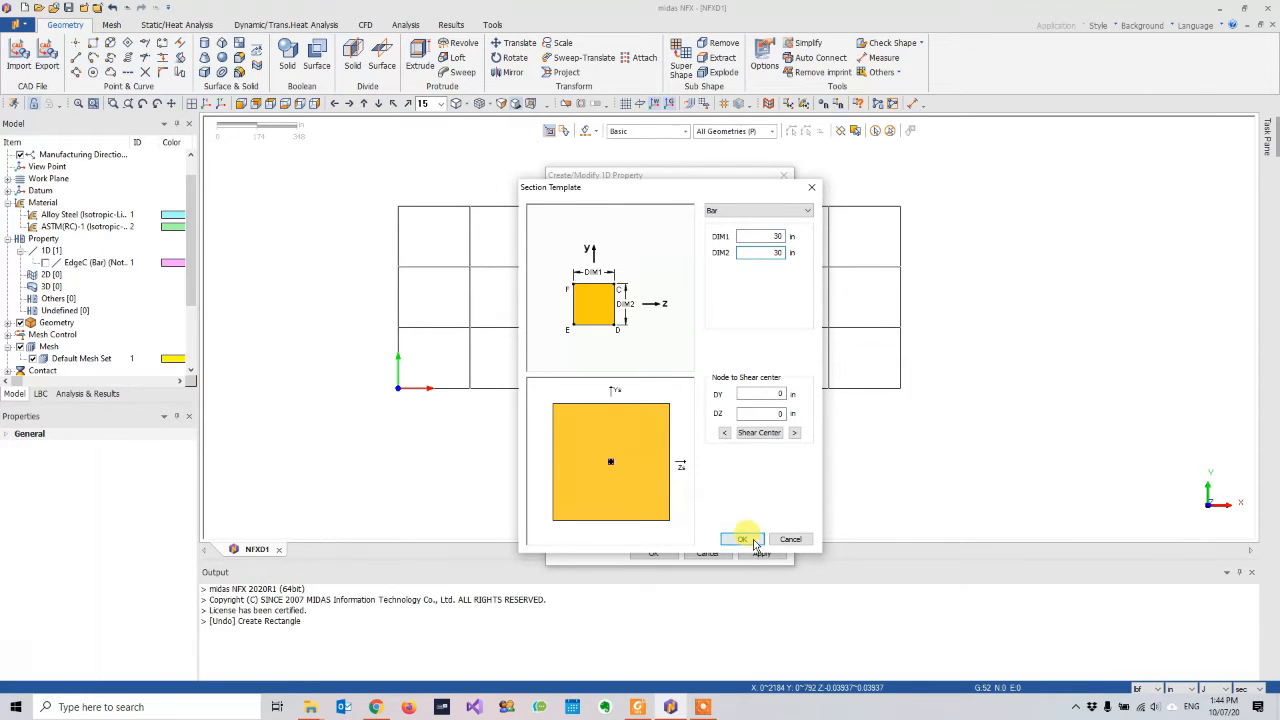
{"action": "left_click", "coordinate": [742, 540]}
{"action": "left_click", "coordinate": [648, 553]}
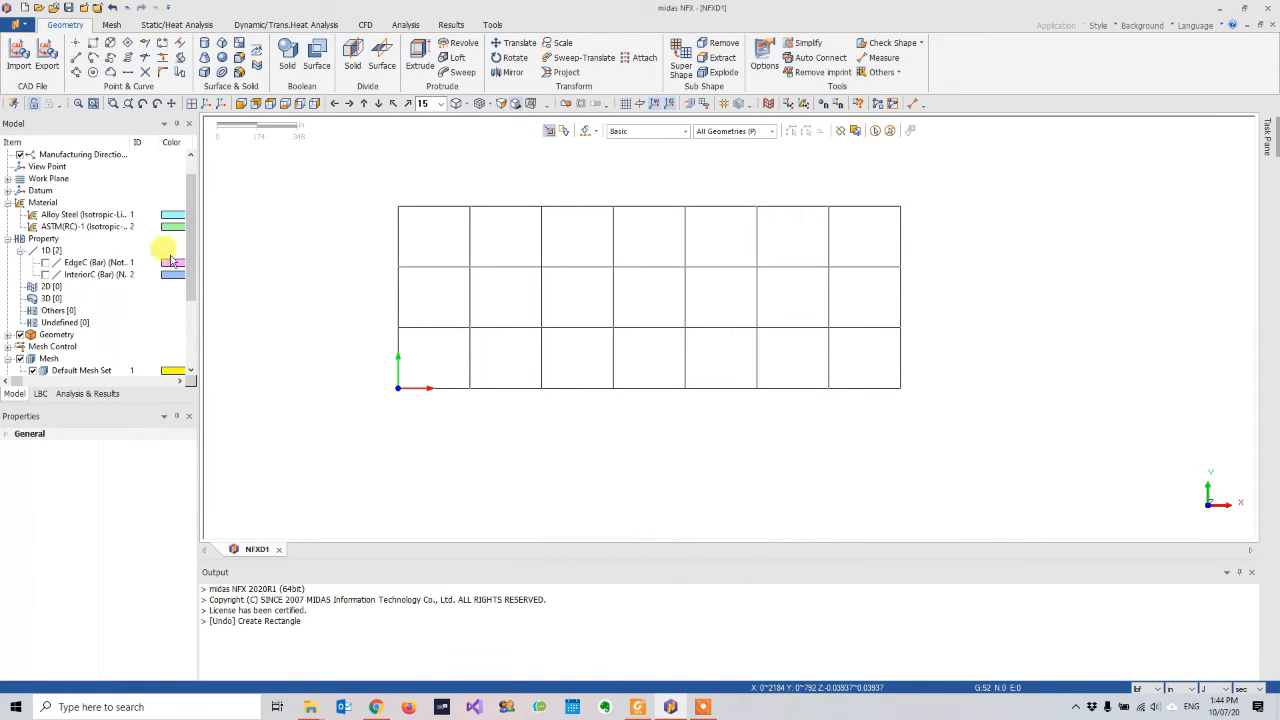
- Start a 1D Bar property named Beam and enable a section template with the Bar shape
{"action": "double_click", "coordinate": [54, 251]}
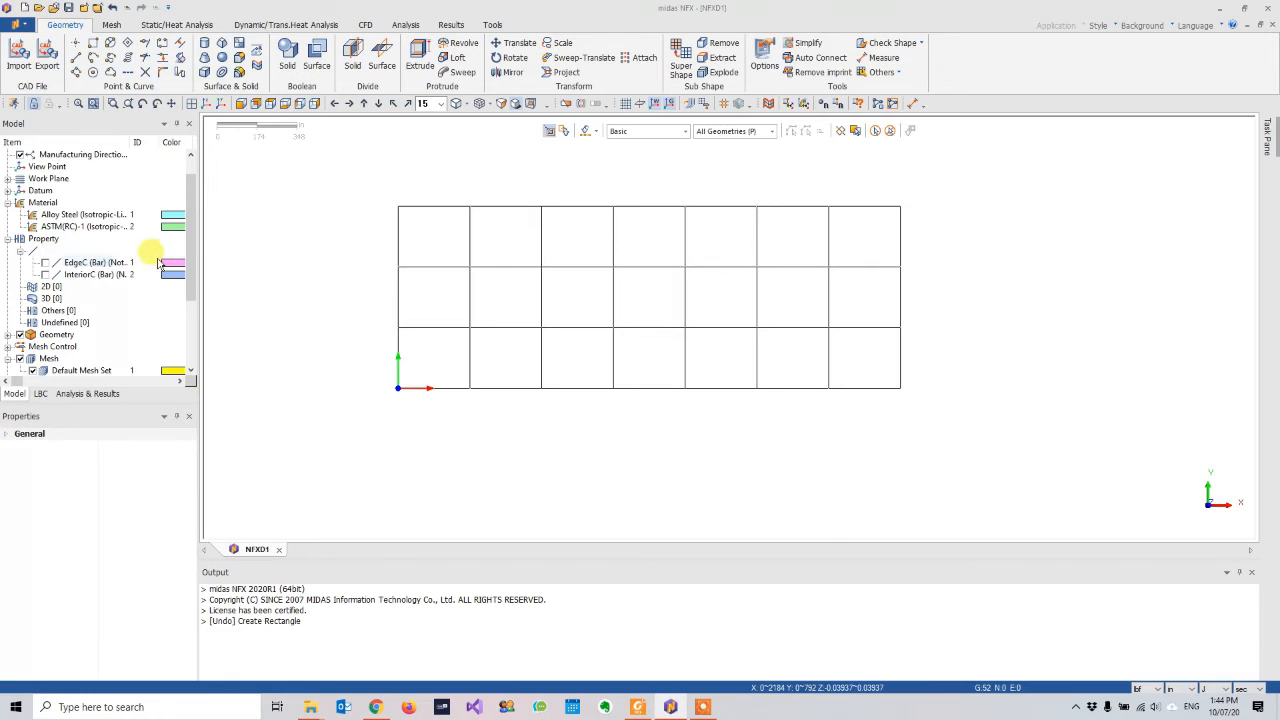
{"action": "left_click", "coordinate": [617, 218]}
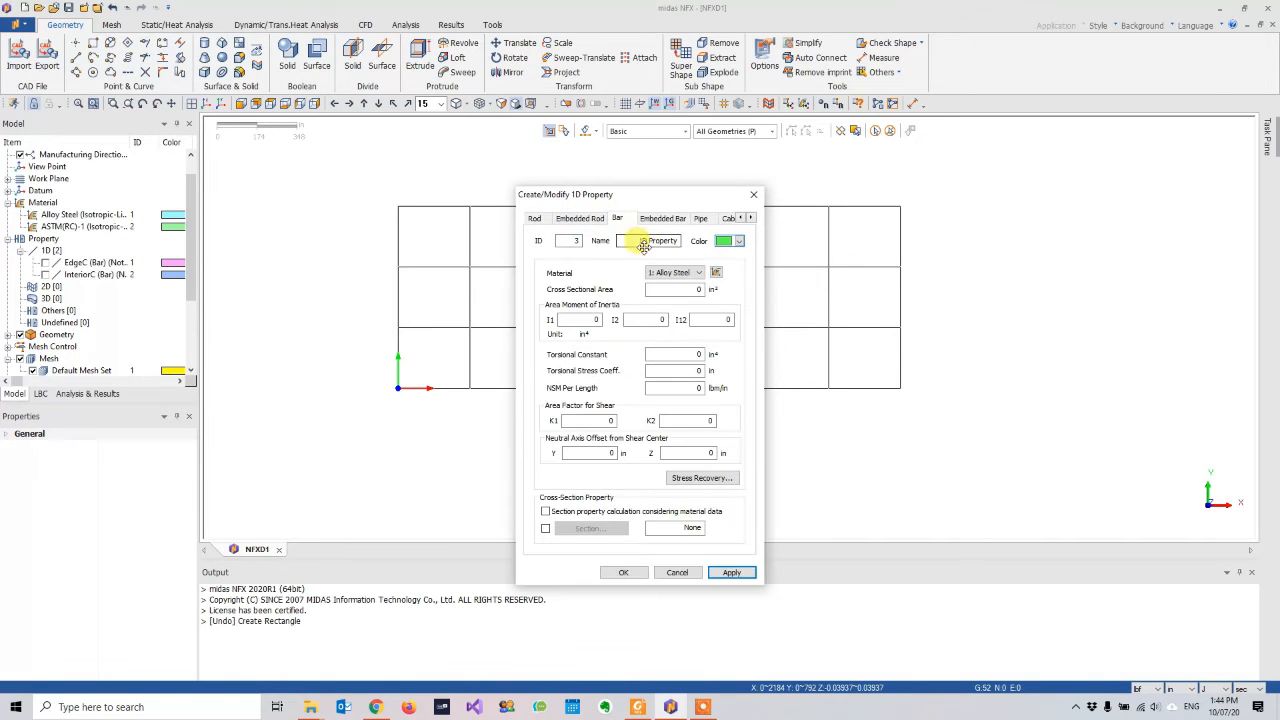
{"action": "type", "text": "Beam"}
{"action": "left_click", "coordinate": [545, 528]}
{"action": "left_click", "coordinate": [588, 528]}
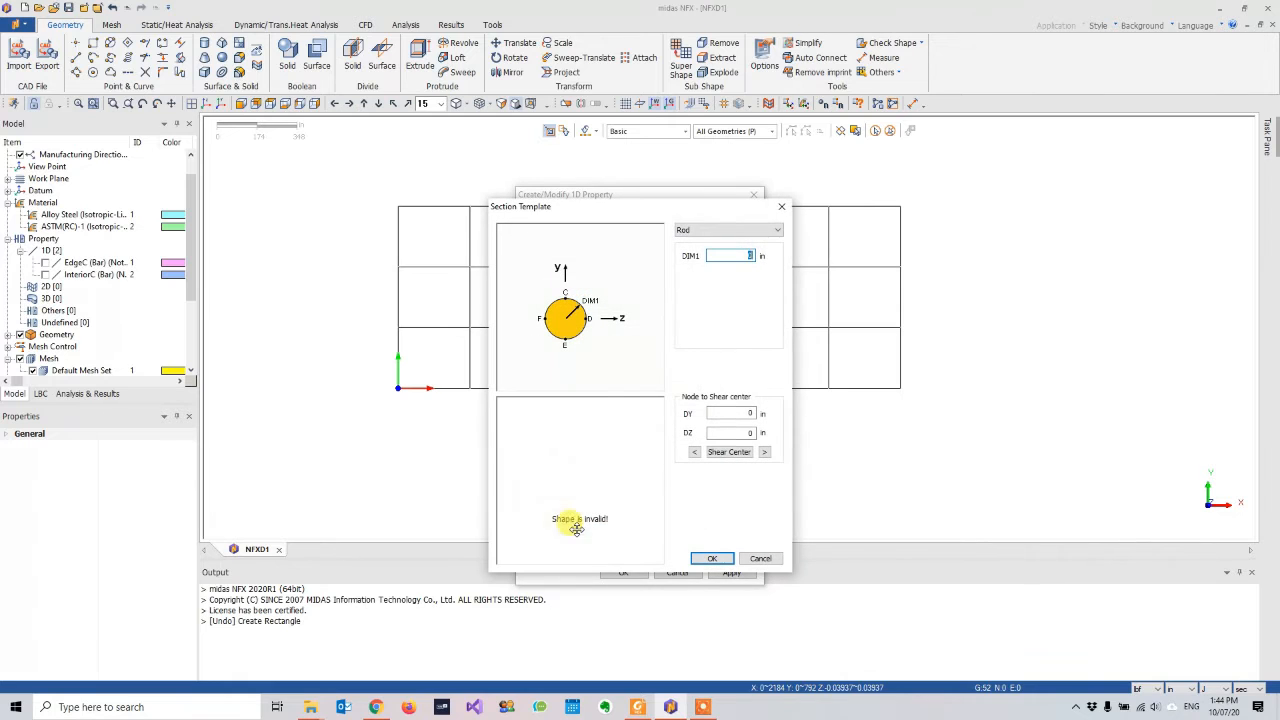
{"action": "left_click", "coordinate": [700, 229]}
{"action": "left_click", "coordinate": [697, 296]}
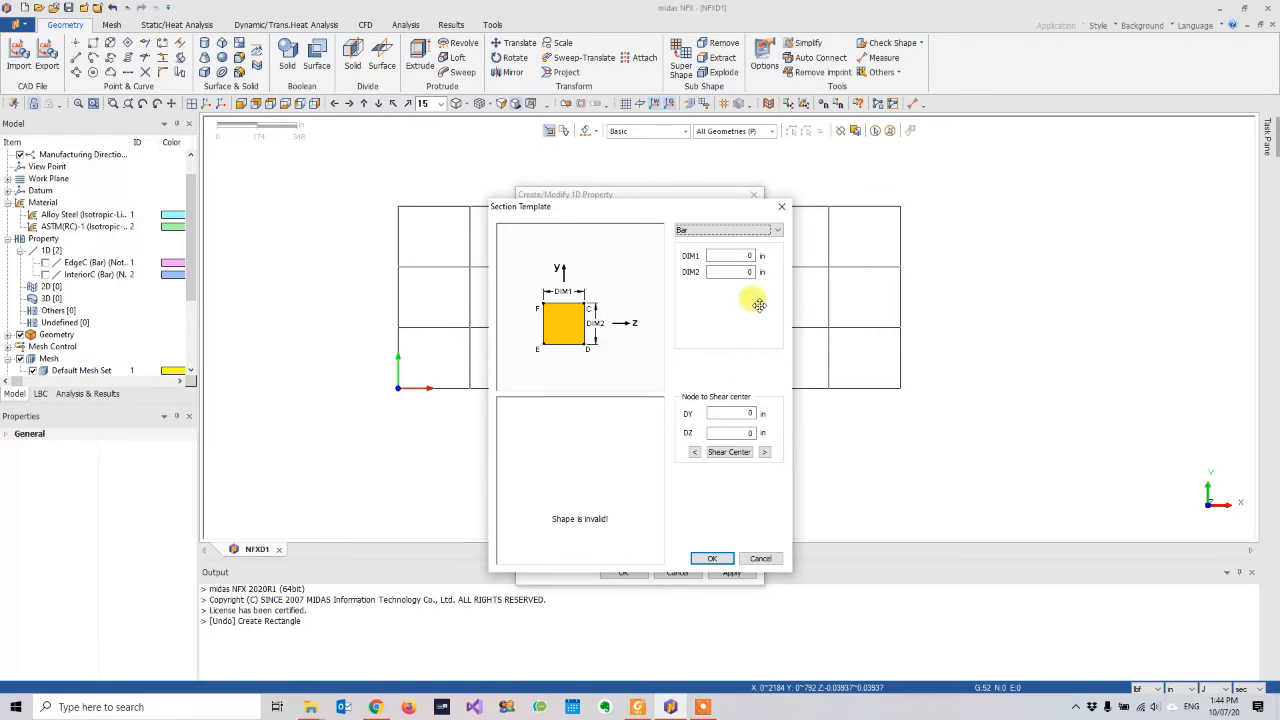
- Set the Beam section's DIM1 to 20 in and DIM2 to 24 in, and save the property
{"action": "left_click", "coordinate": [737, 256]}
{"action": "type", "text": "20"}
{"action": "key", "text": "Tab"}
{"action": "type", "text": "24"}
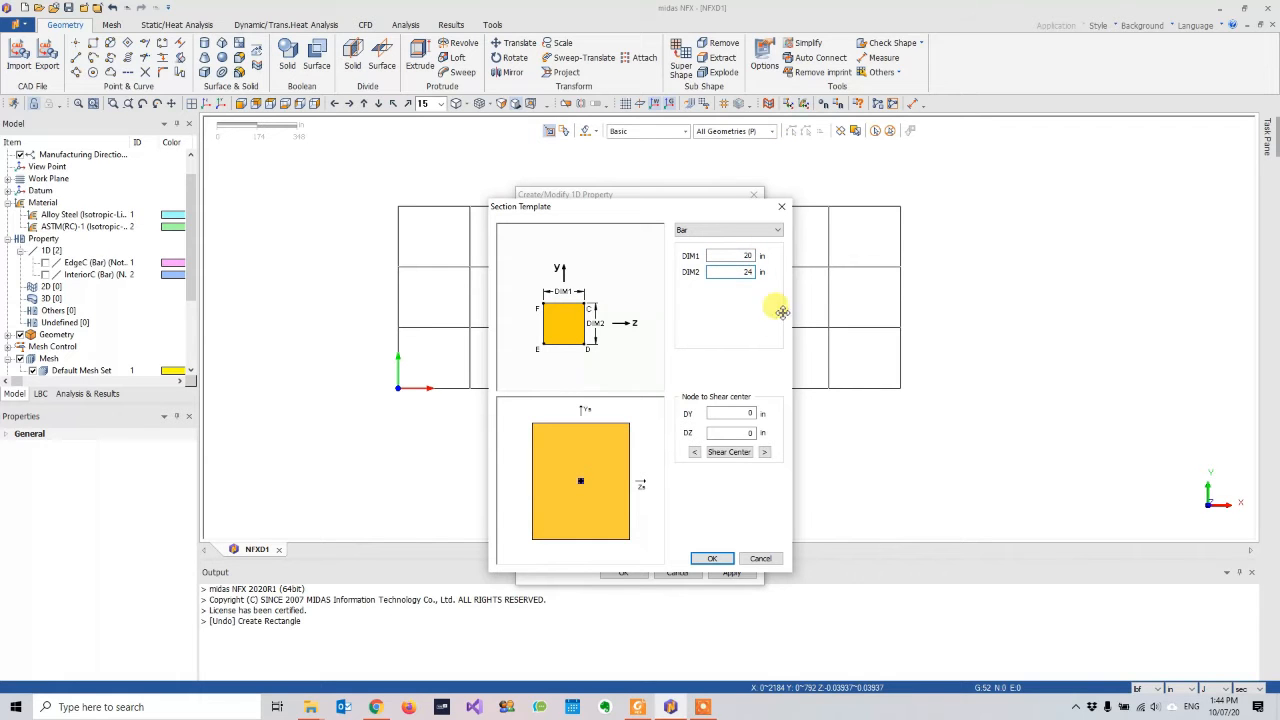
{"action": "left_click", "coordinate": [712, 558]}
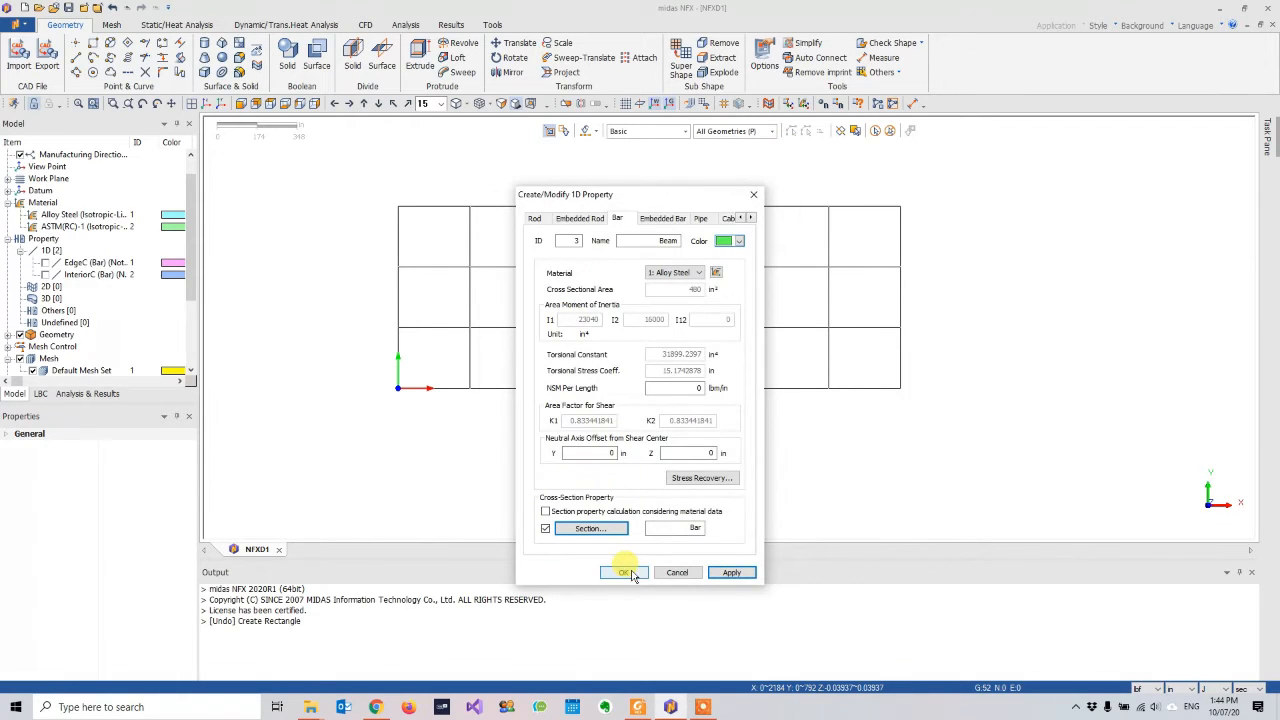
{"action": "left_click", "coordinate": [624, 573]}
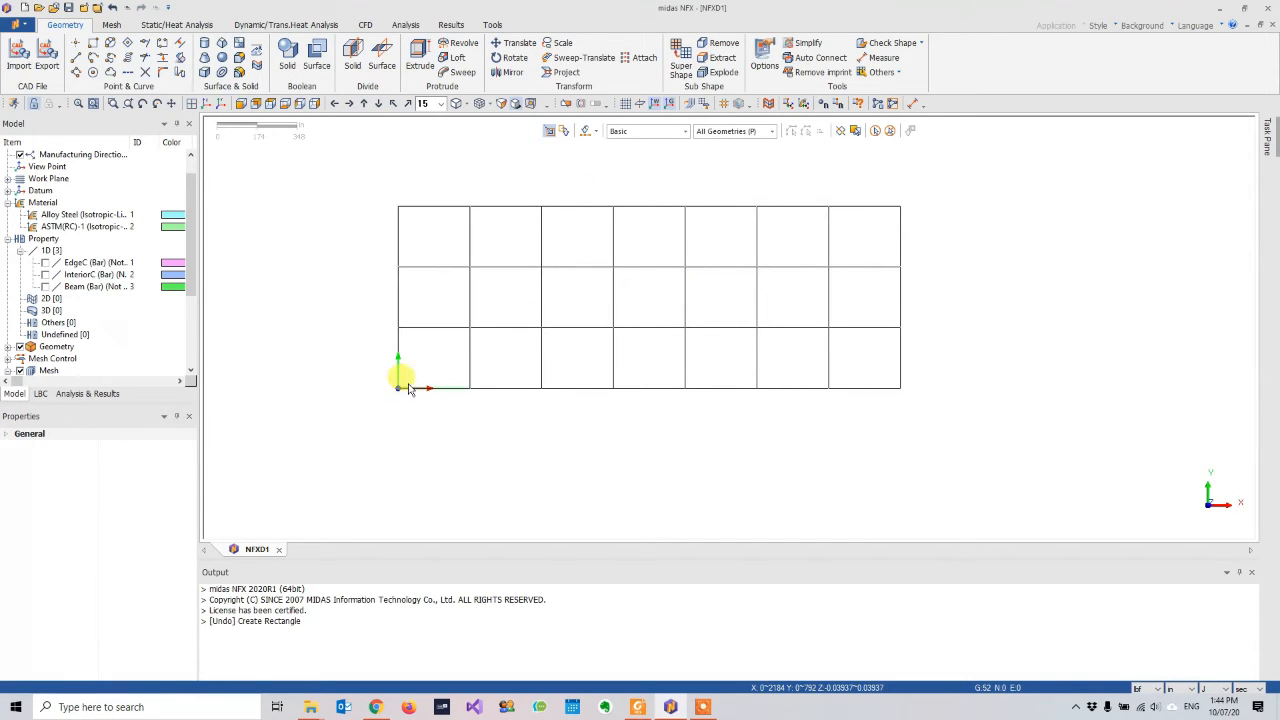
- Start a 2D Membrane property named Wall and assign it the ASTM(RC)-1 material
{"action": "right_click", "coordinate": [50, 300]}
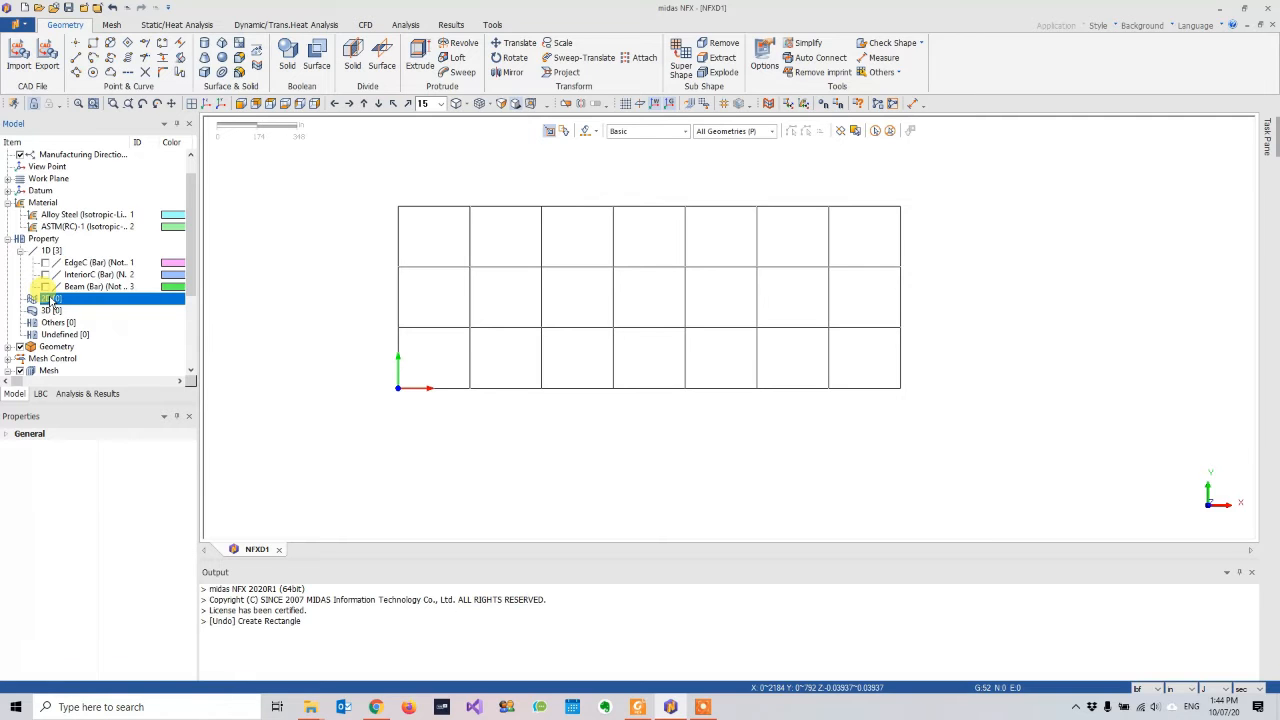
{"action": "left_click", "coordinate": [122, 306]}
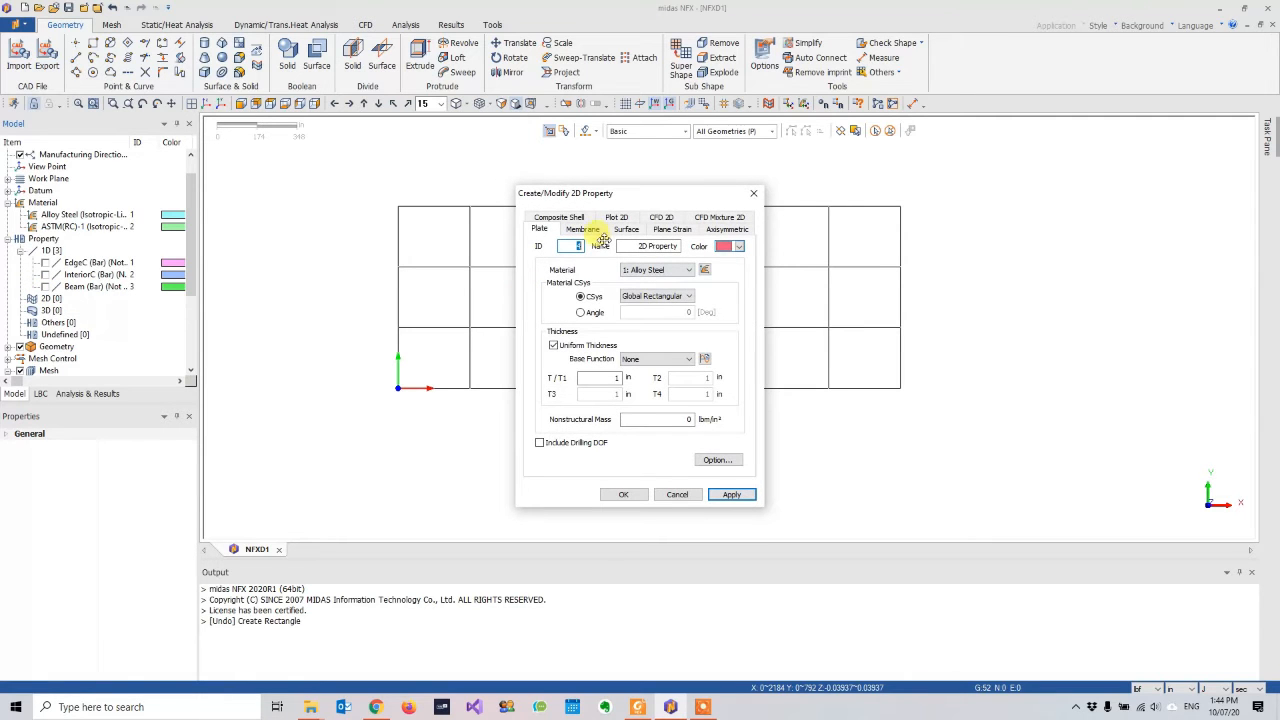
{"action": "left_click", "coordinate": [590, 232]}
{"action": "left_click_drag", "start_coordinate": [722, 192], "coordinate": [766, 176]}
{"action": "left_click", "coordinate": [706, 253]}
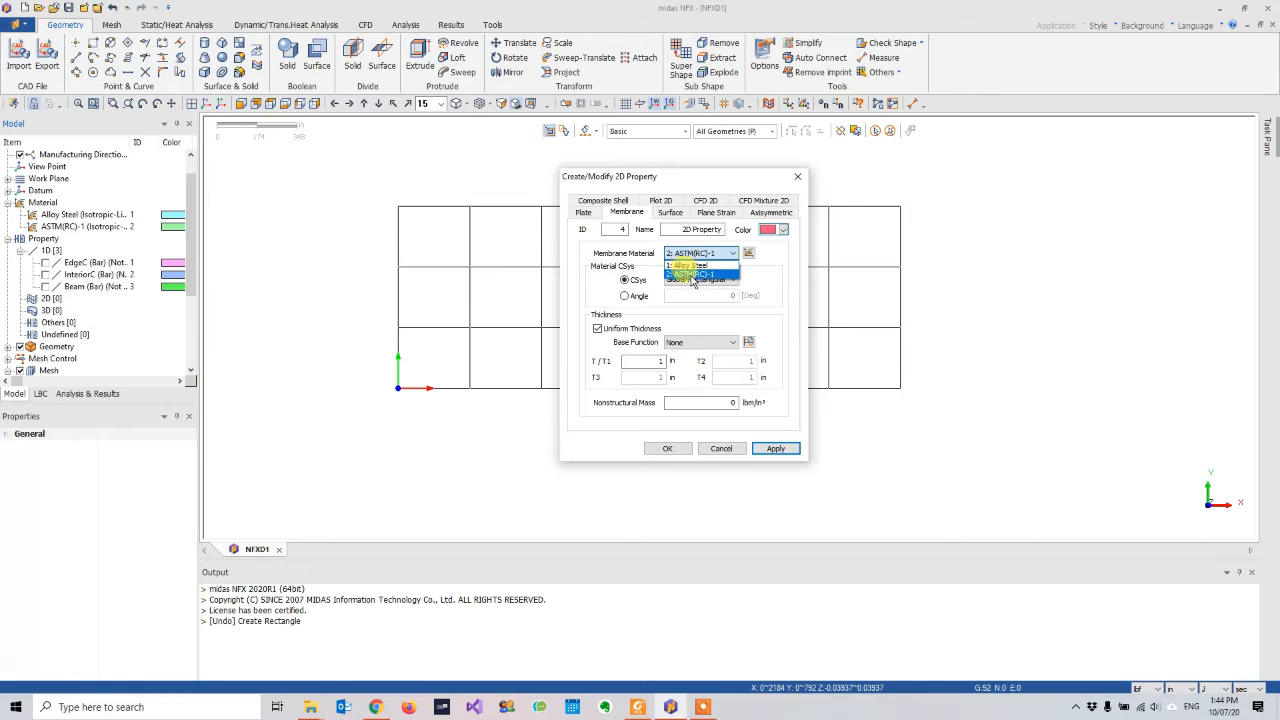
{"action": "left_click", "coordinate": [692, 275]}
{"action": "left_click_drag", "start_coordinate": [684, 229], "coordinate": [765, 230]}
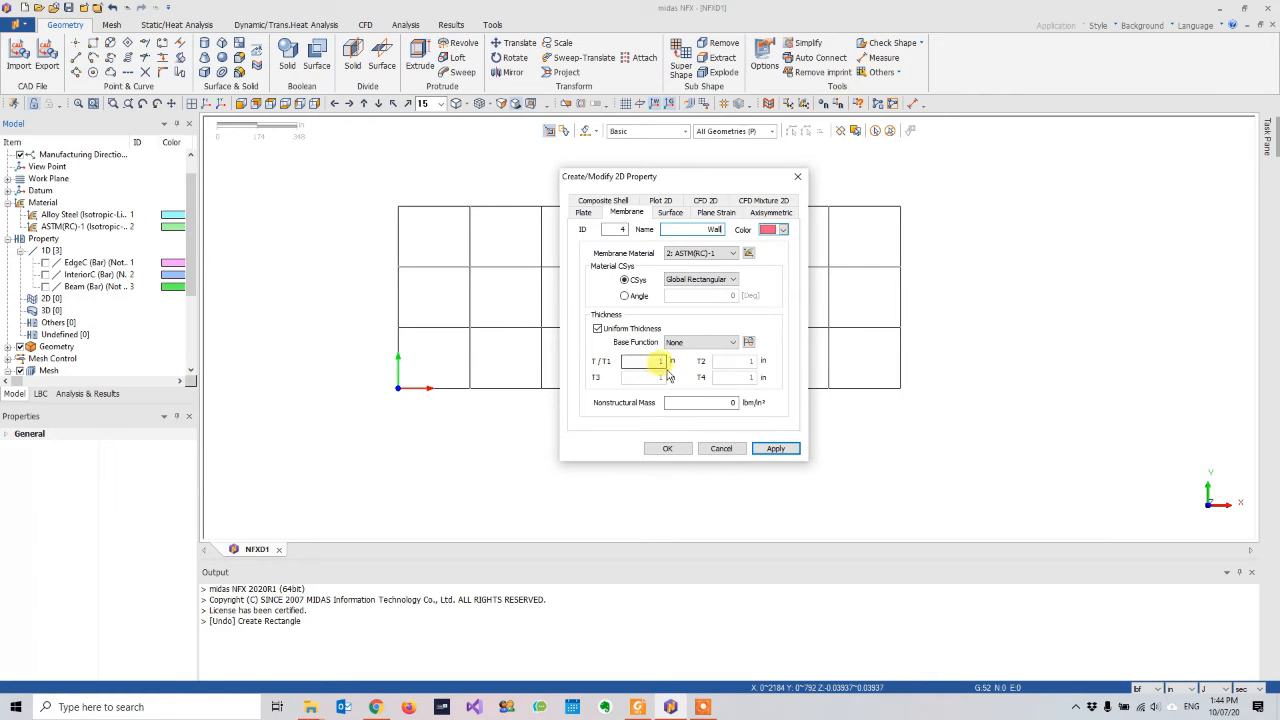
- Look up the wall thickness in the Foxit Reader PDF, save the Wall property with 18 in thickness, and expand the 2D properties in an enlarged model tree
{"action": "key", "text": "alt+Tab"}
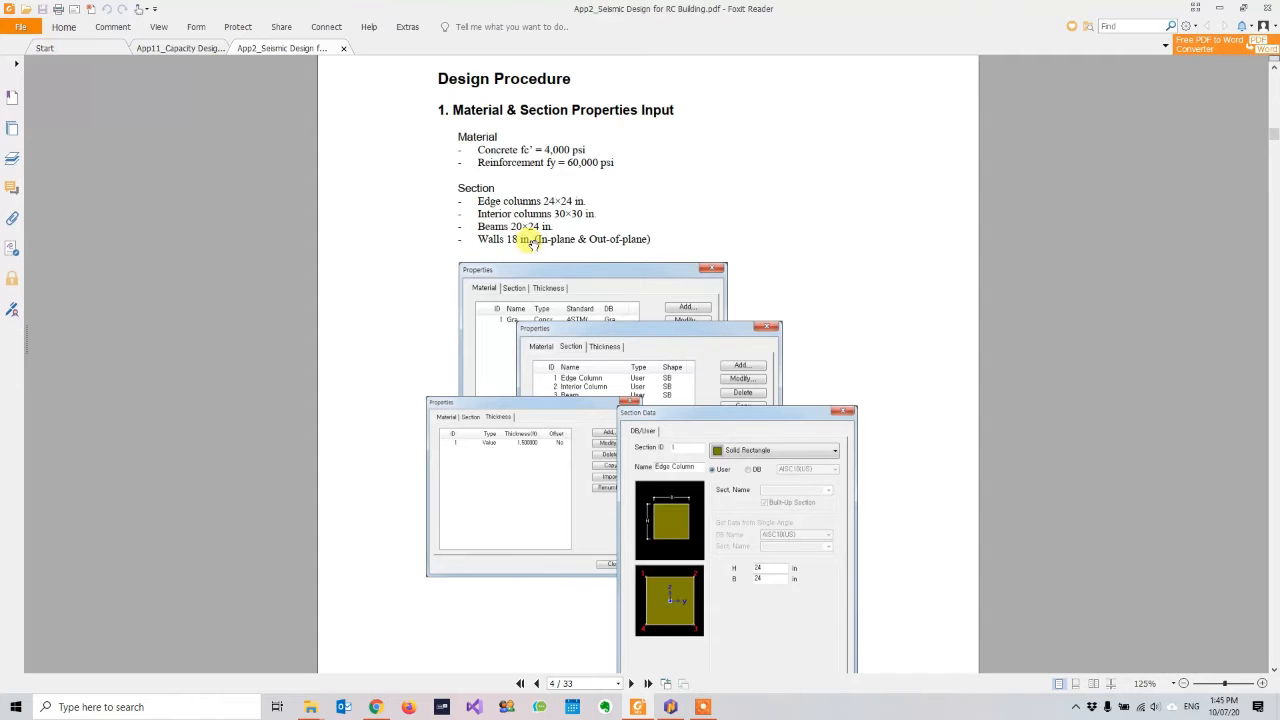
{"action": "key", "text": "alt+Tab"}
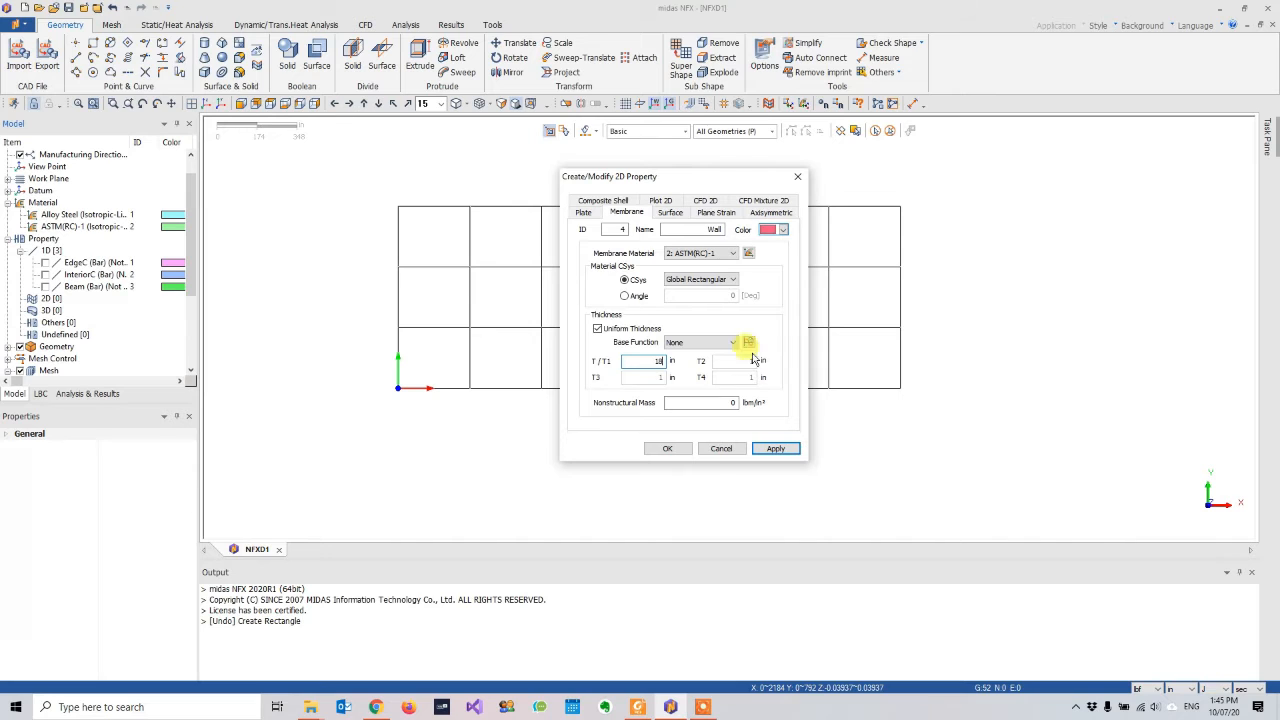
{"action": "left_click", "coordinate": [667, 448]}
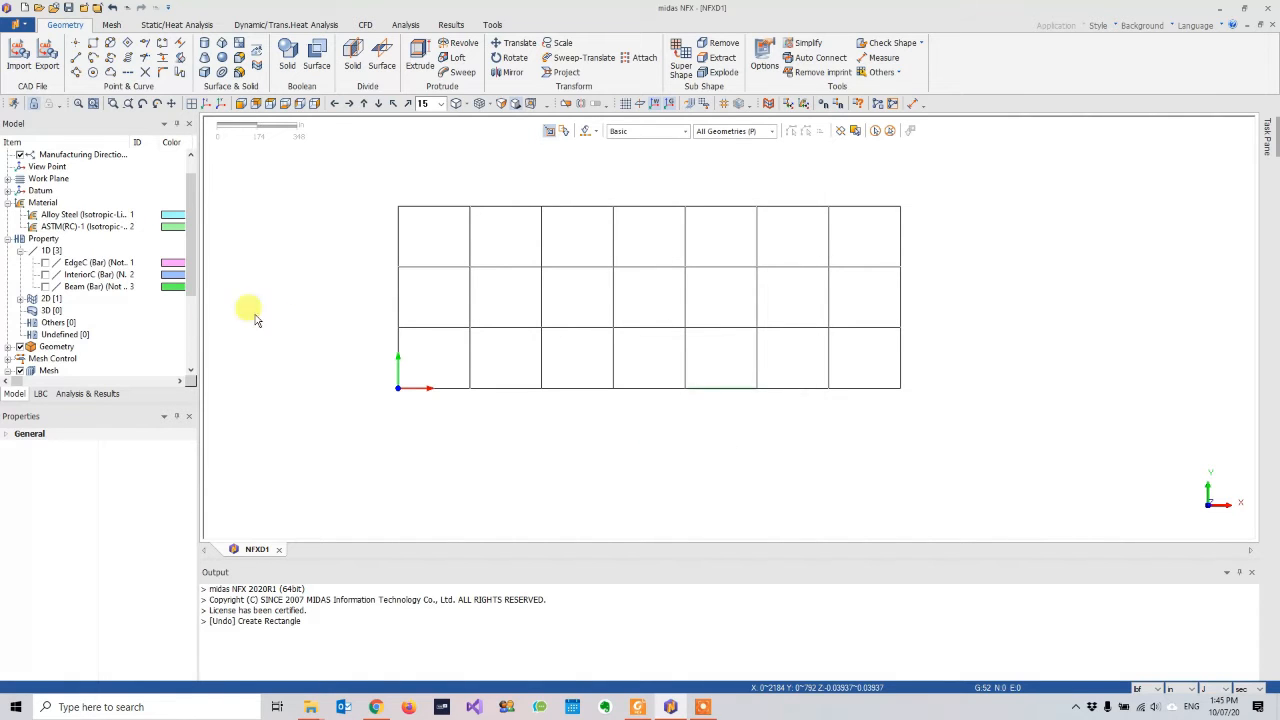
{"action": "left_click", "coordinate": [20, 298]}
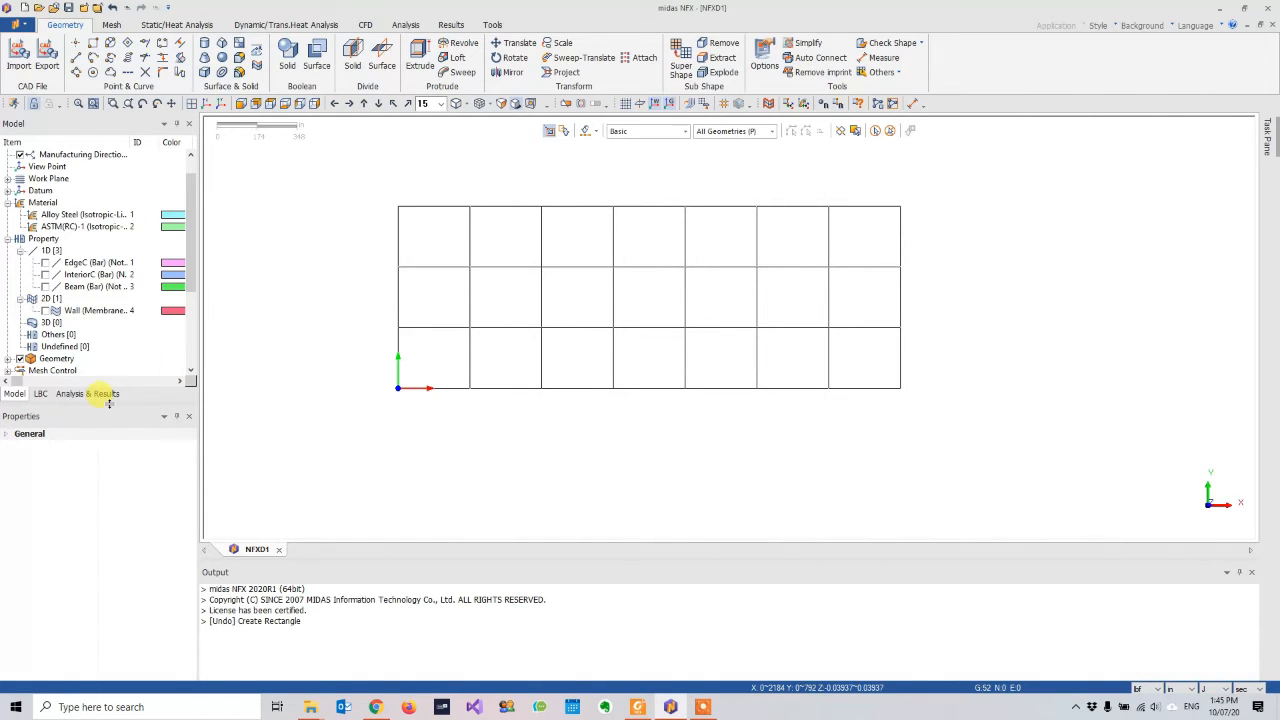
{"action": "left_click_drag", "start_coordinate": [105, 402], "coordinate": [95, 544]}
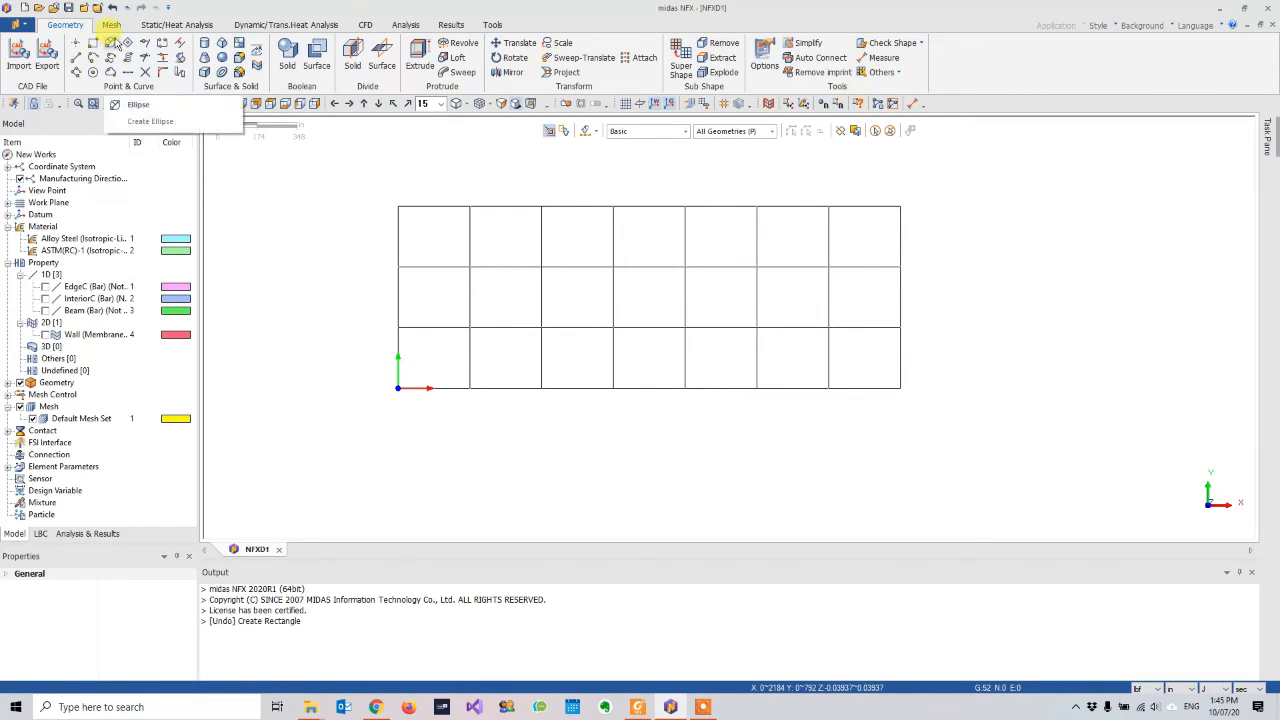
{"action": "left_click", "coordinate": [111, 24]}
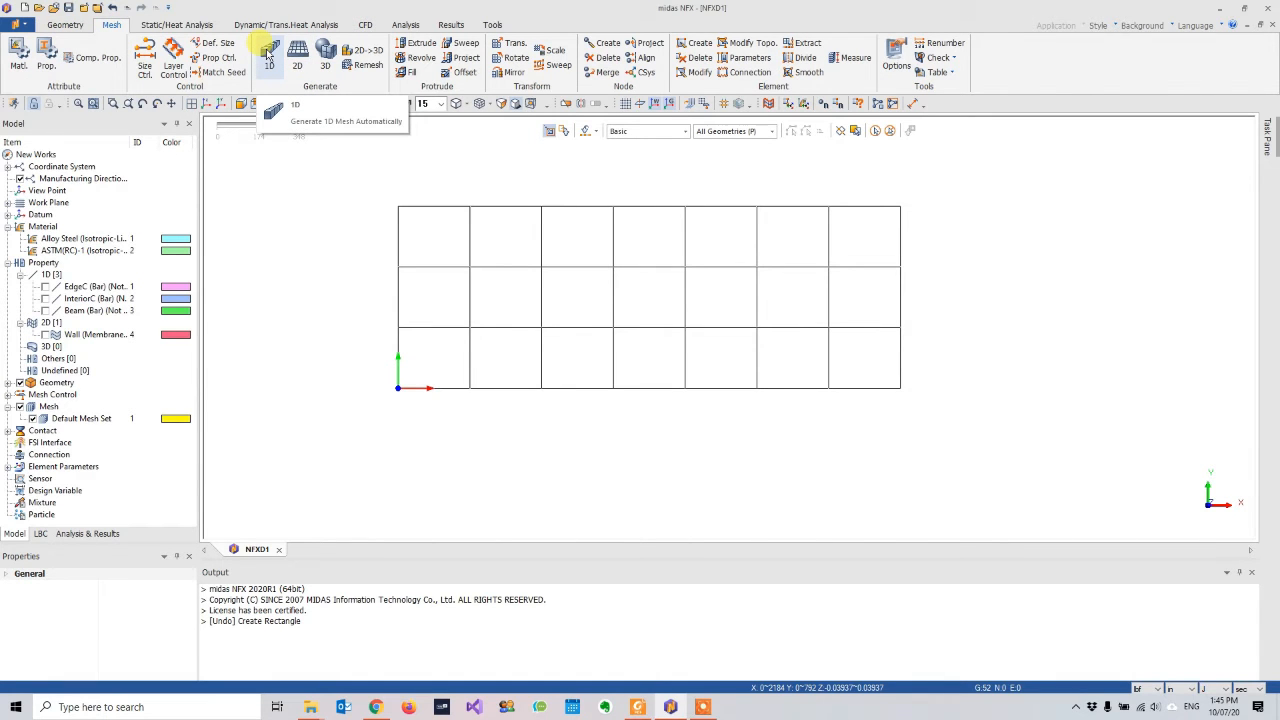
{"action": "left_click", "coordinate": [268, 55]}
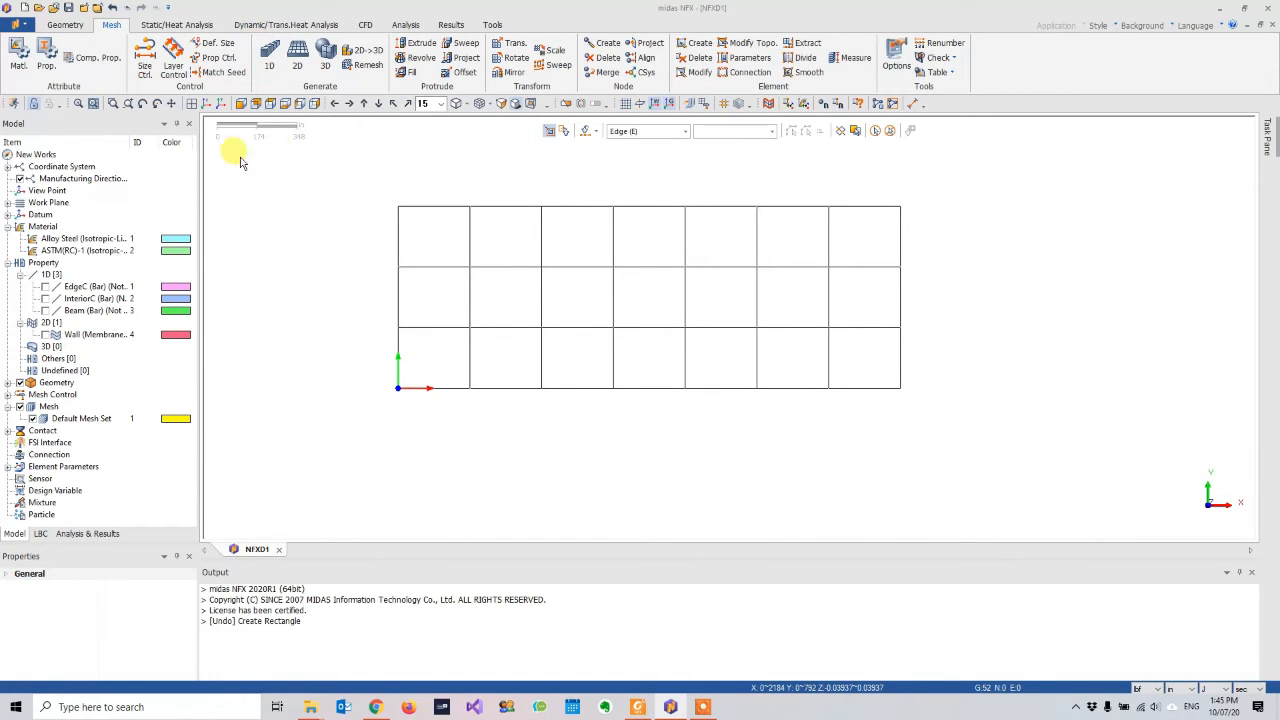
{"action": "left_click_drag", "start_coordinate": [188, 121], "coordinate": [229, 28]}
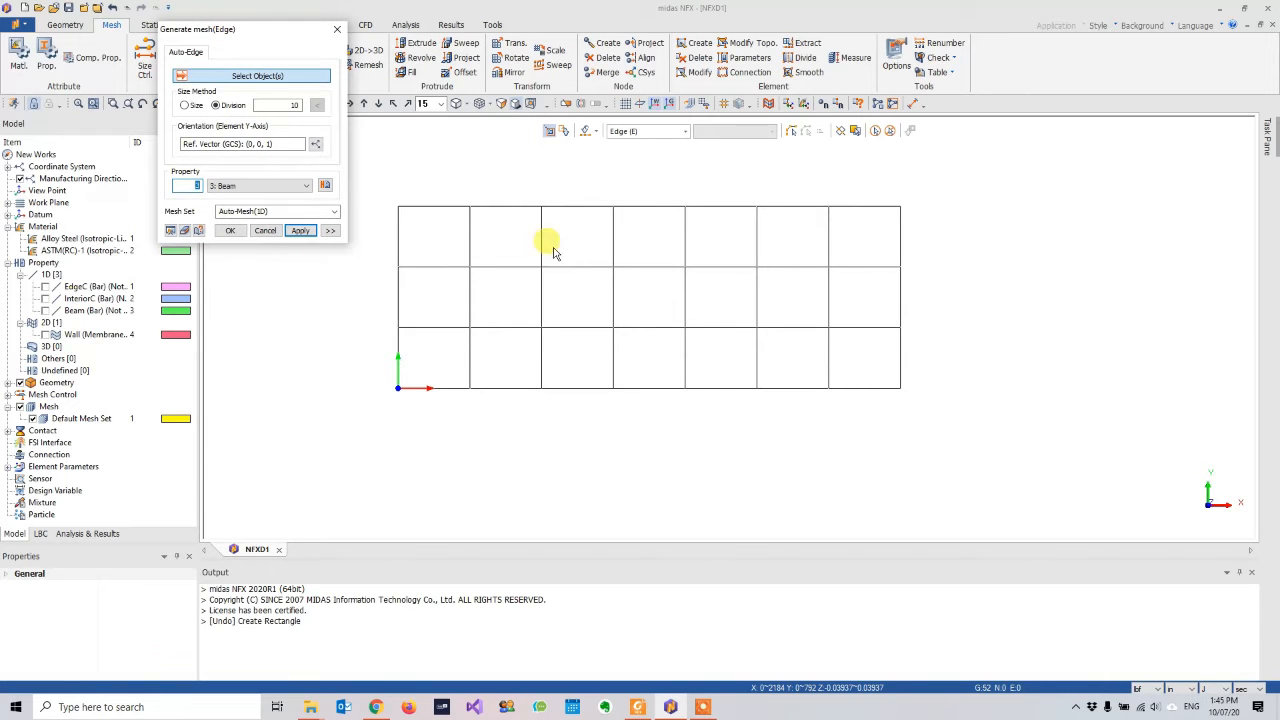
{"action": "left_click", "coordinate": [336, 29]}
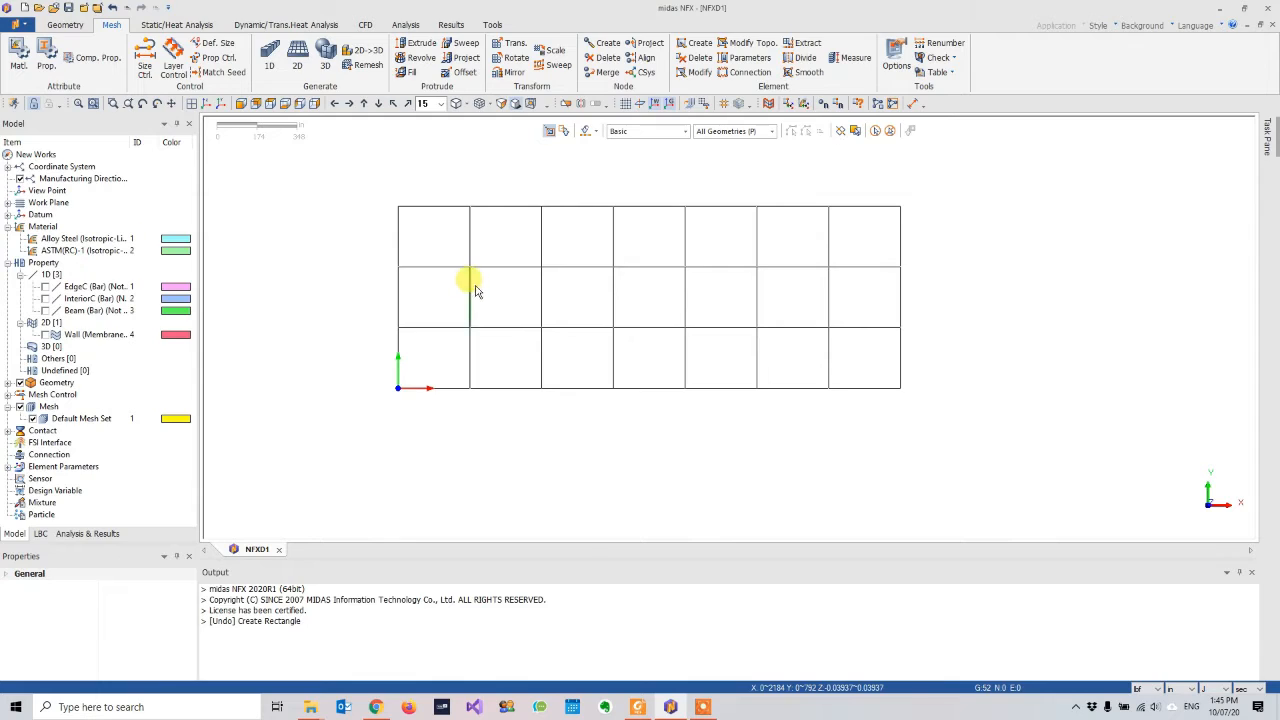
- Check the wall positions in the Foxit Reader floor plan and delete the two matching transverse grid edges in the middle bays
{"action": "key", "text": "alt+Tab"}
{"action": "scroll", "coordinate": [656, 326], "scroll_direction": "up", "scroll_amount": 10}
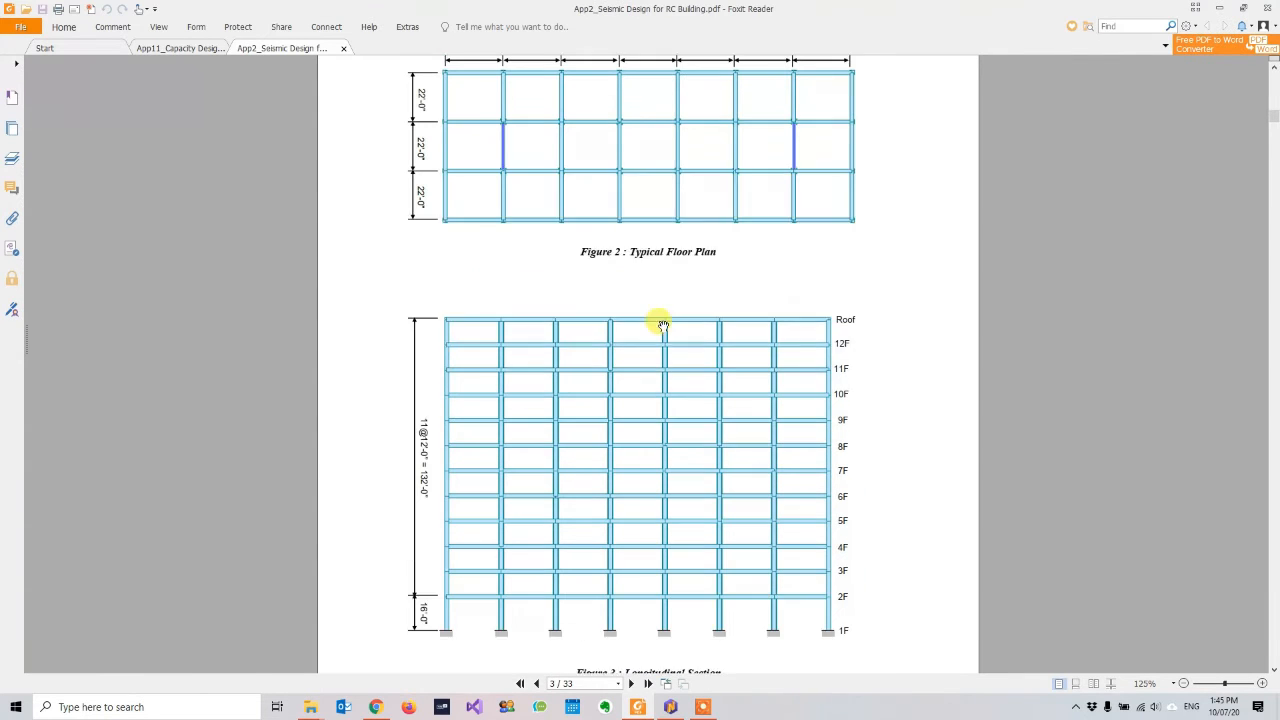
{"action": "scroll", "coordinate": [663, 326], "scroll_direction": "up", "scroll_amount": 1}
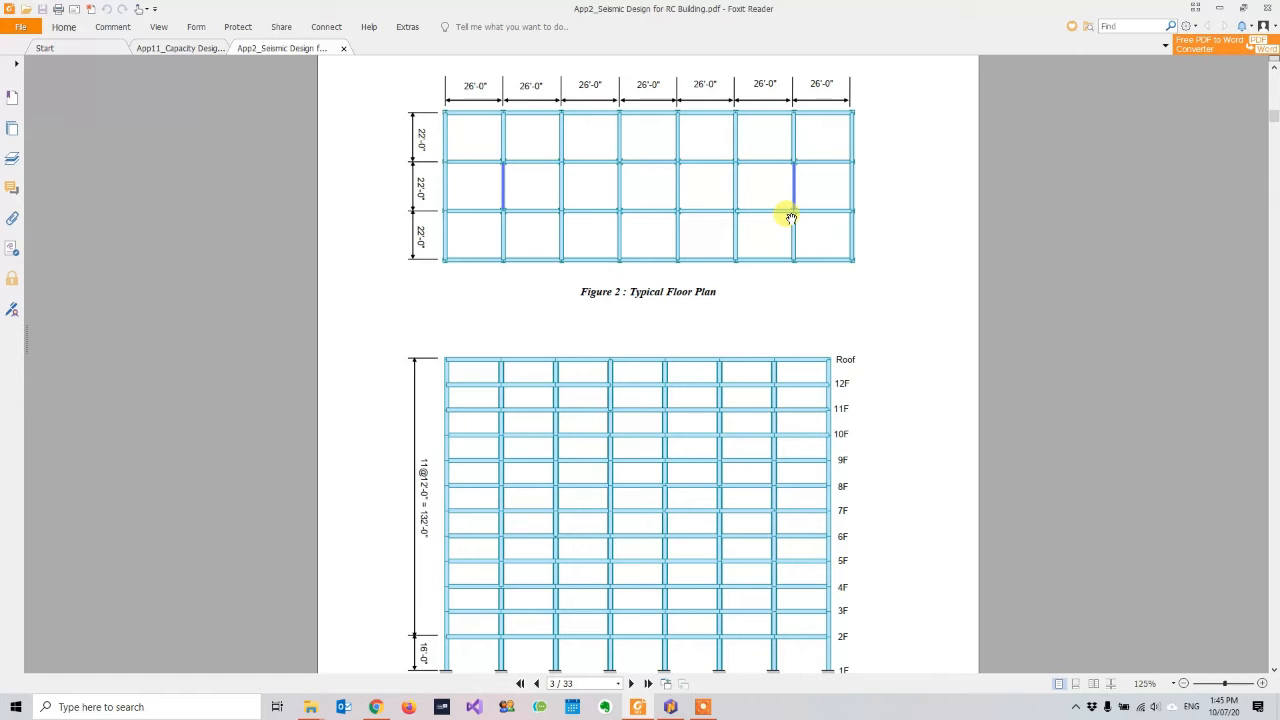
{"action": "key", "text": "alt+Tab"}
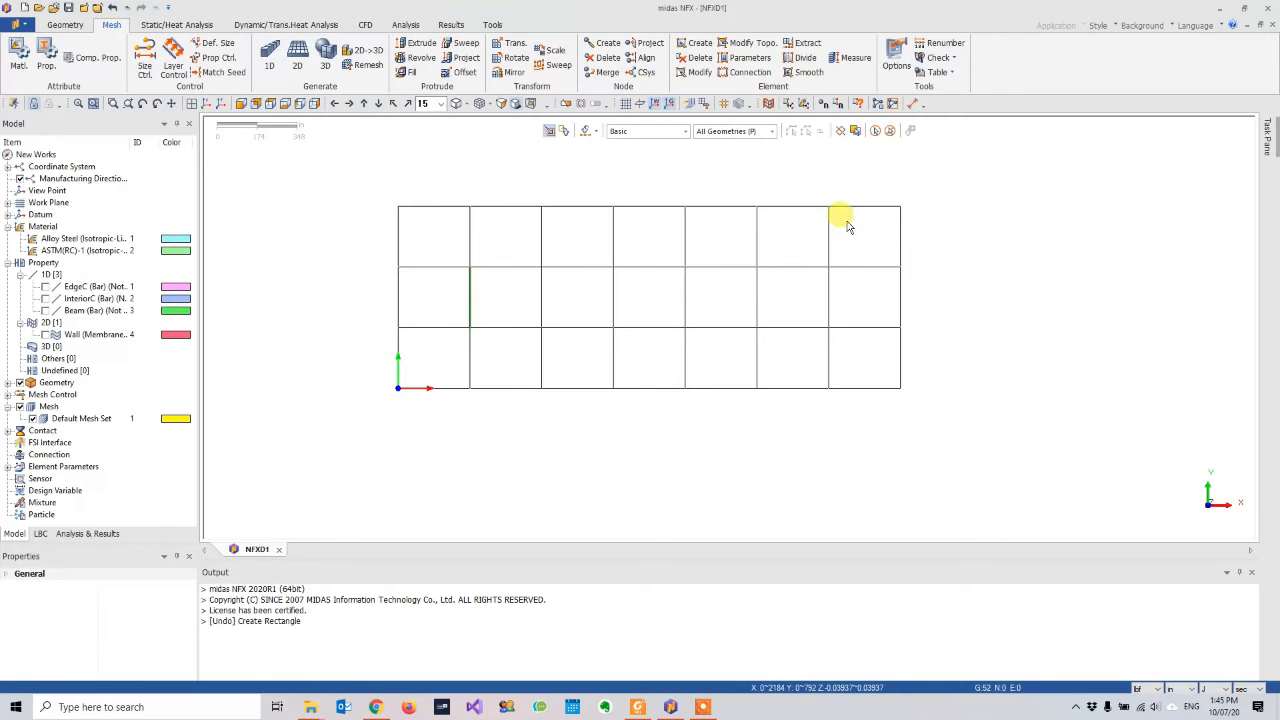
{"action": "left_click", "coordinate": [471, 292]}
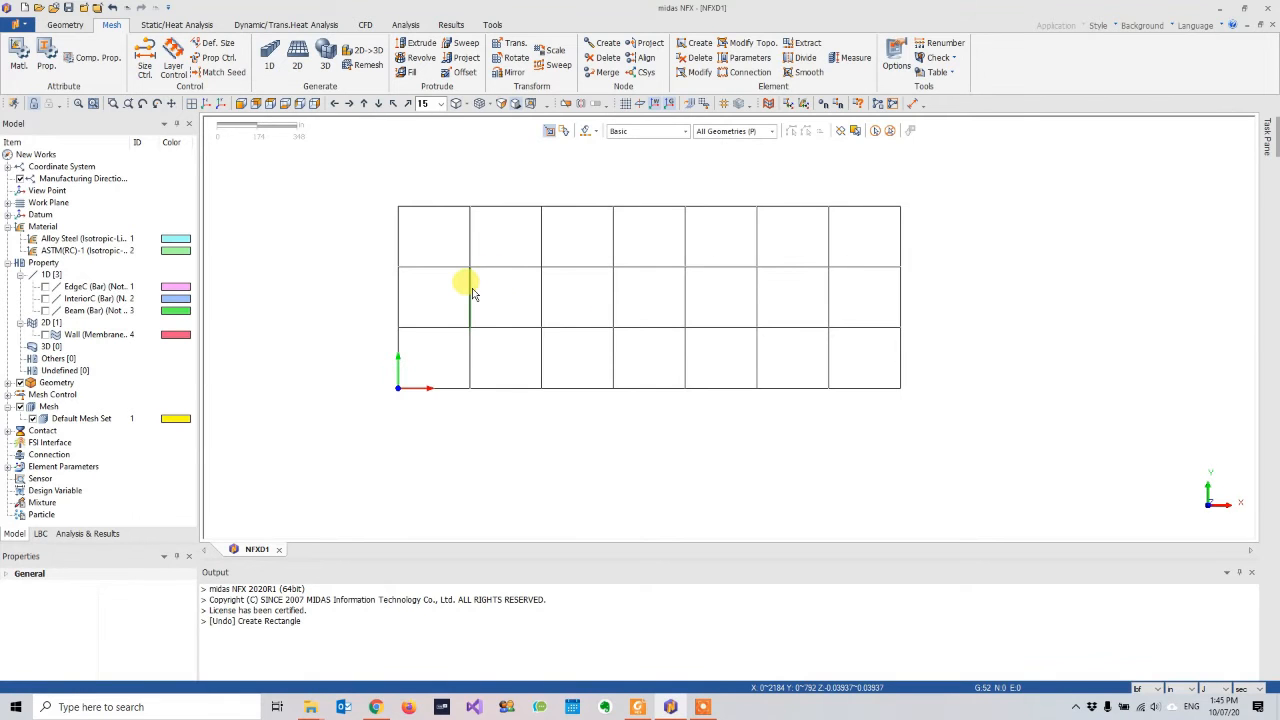
{"action": "left_click", "coordinate": [829, 298]}
{"action": "key", "text": "Delete"}
{"action": "key", "text": "Return"}
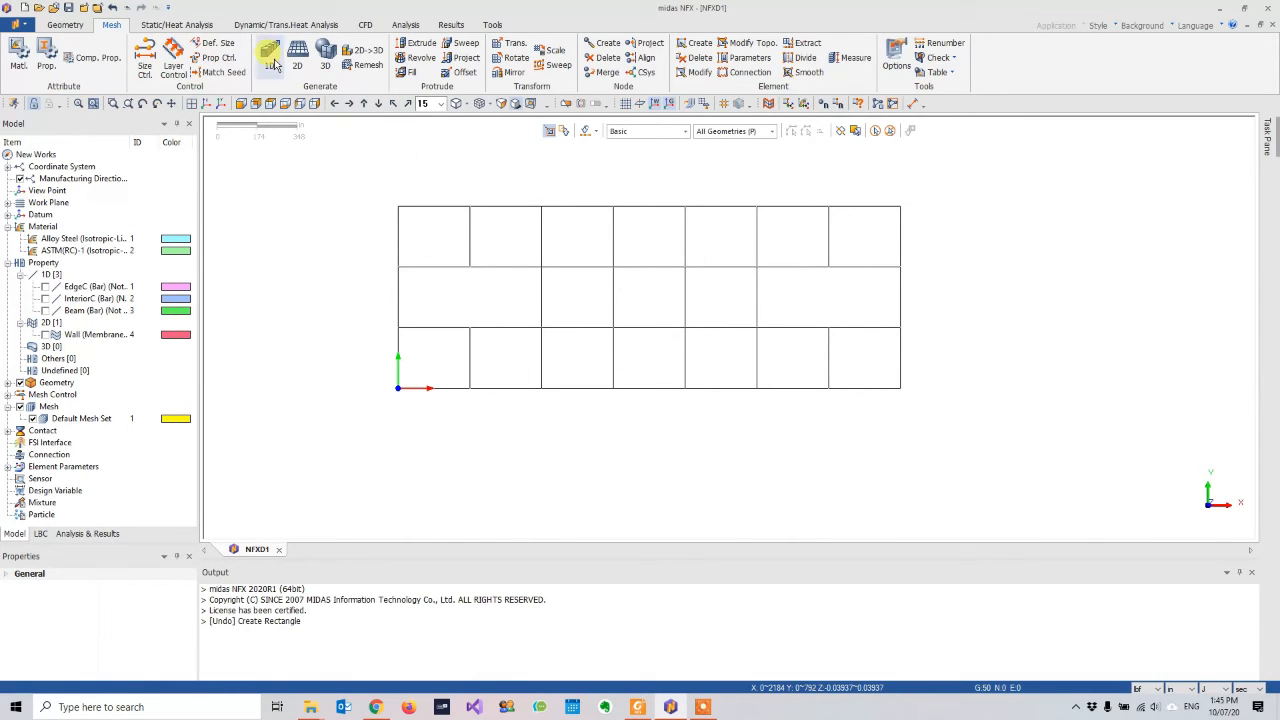
- Show the Beam property's section, start a 1D edge mesh on all remaining grid lines, and set the division to 1
{"action": "left_click", "coordinate": [85, 336]}
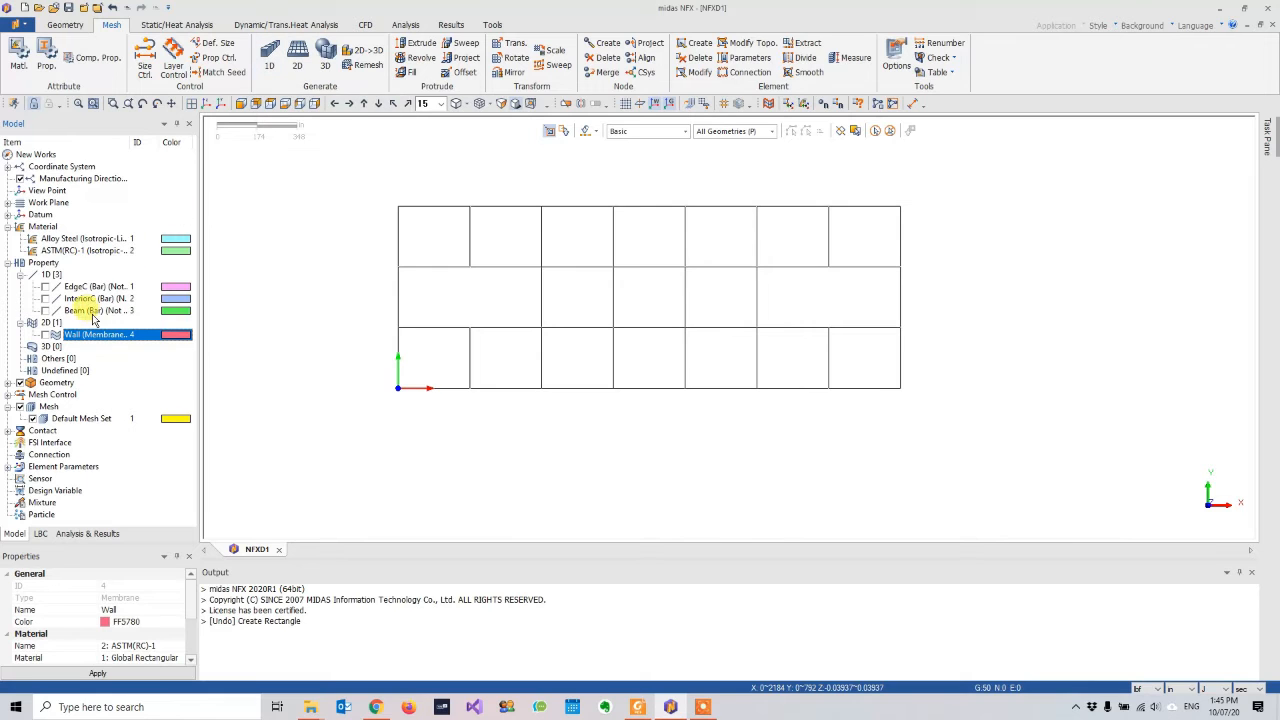
{"action": "left_click", "coordinate": [44, 310]}
{"action": "left_click", "coordinate": [95, 310]}
{"action": "left_click", "coordinate": [266, 55]}
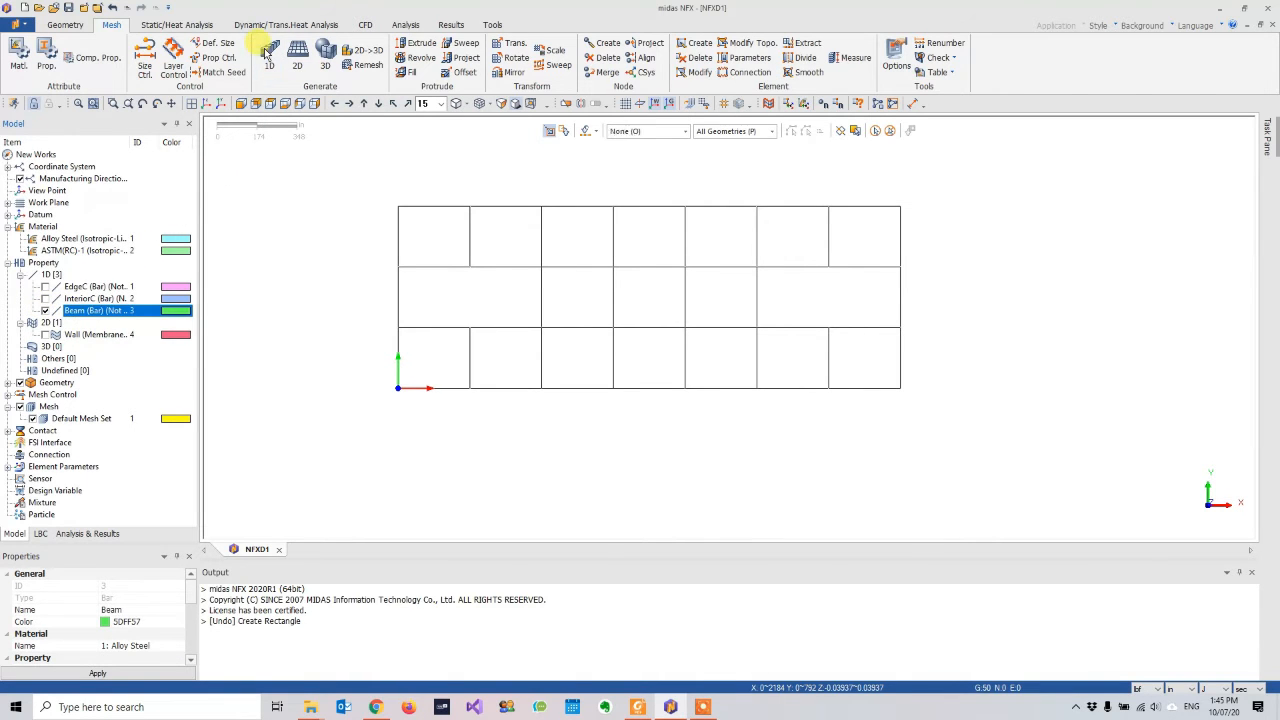
{"action": "left_click_drag", "start_coordinate": [105, 127], "coordinate": [257, 130]}
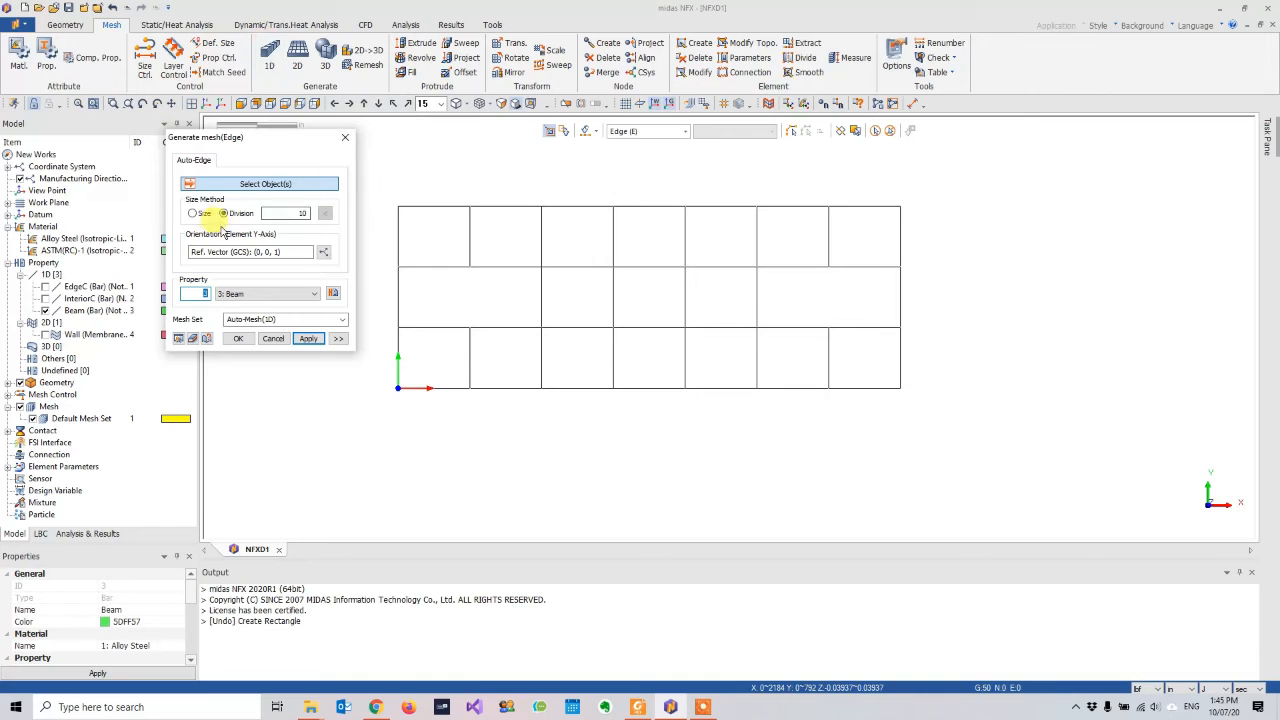
{"action": "left_click_drag", "start_coordinate": [386, 192], "coordinate": [1053, 452]}
{"action": "left_click", "coordinate": [230, 214]}
{"action": "key", "text": "Tab"}
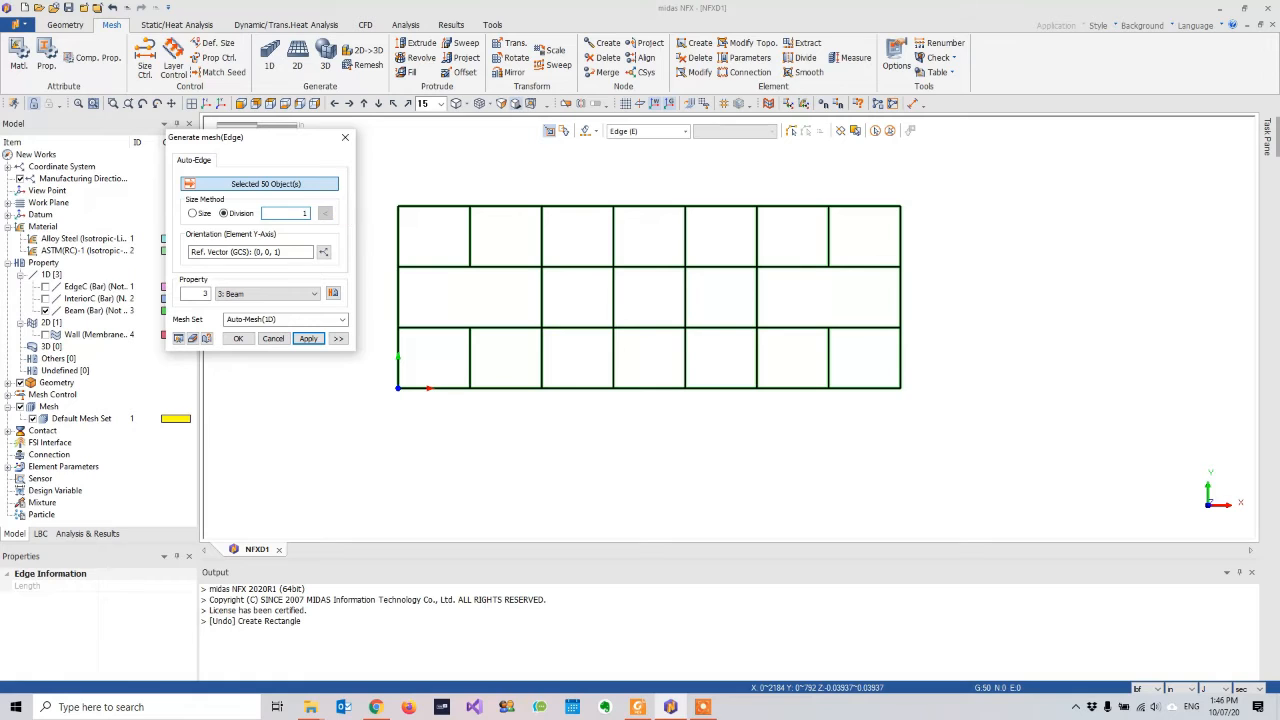
{"action": "type", "text": "1"}
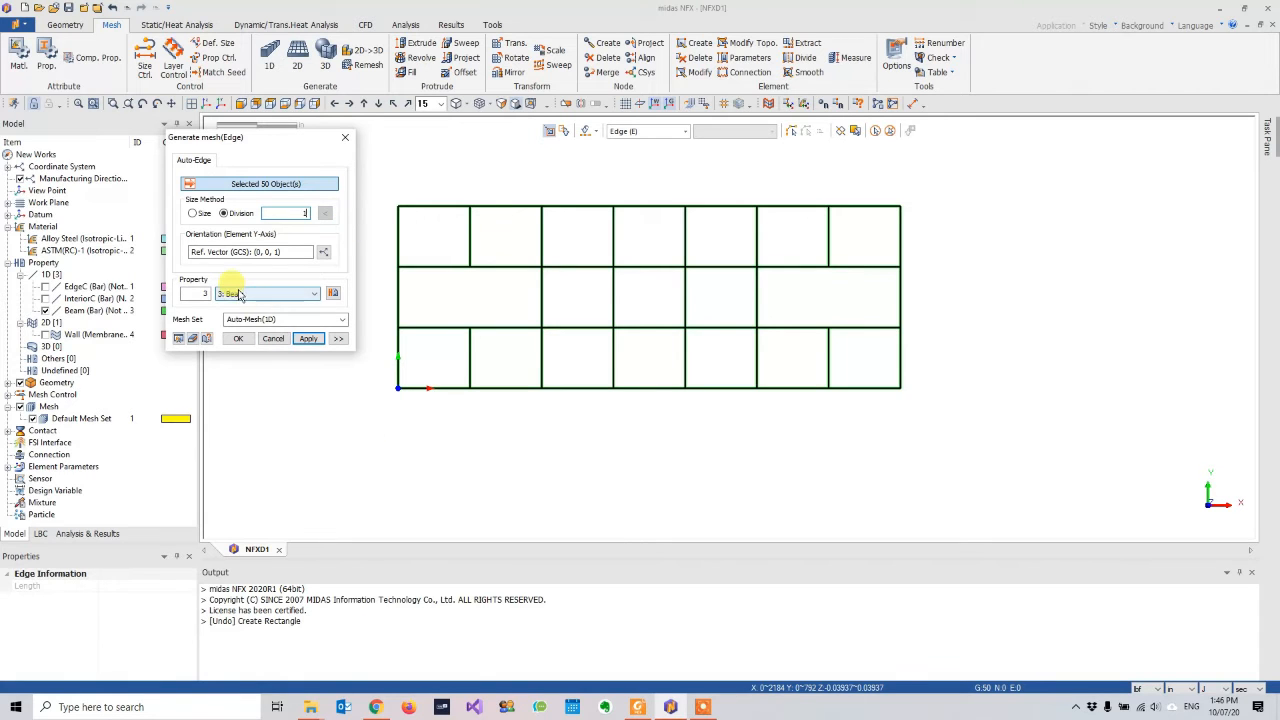
- Keep the 3: Beam property, name the mesh set Beam, and generate the beam mesh
{"action": "left_click", "coordinate": [258, 294]}
{"action": "left_click", "coordinate": [228, 323]}
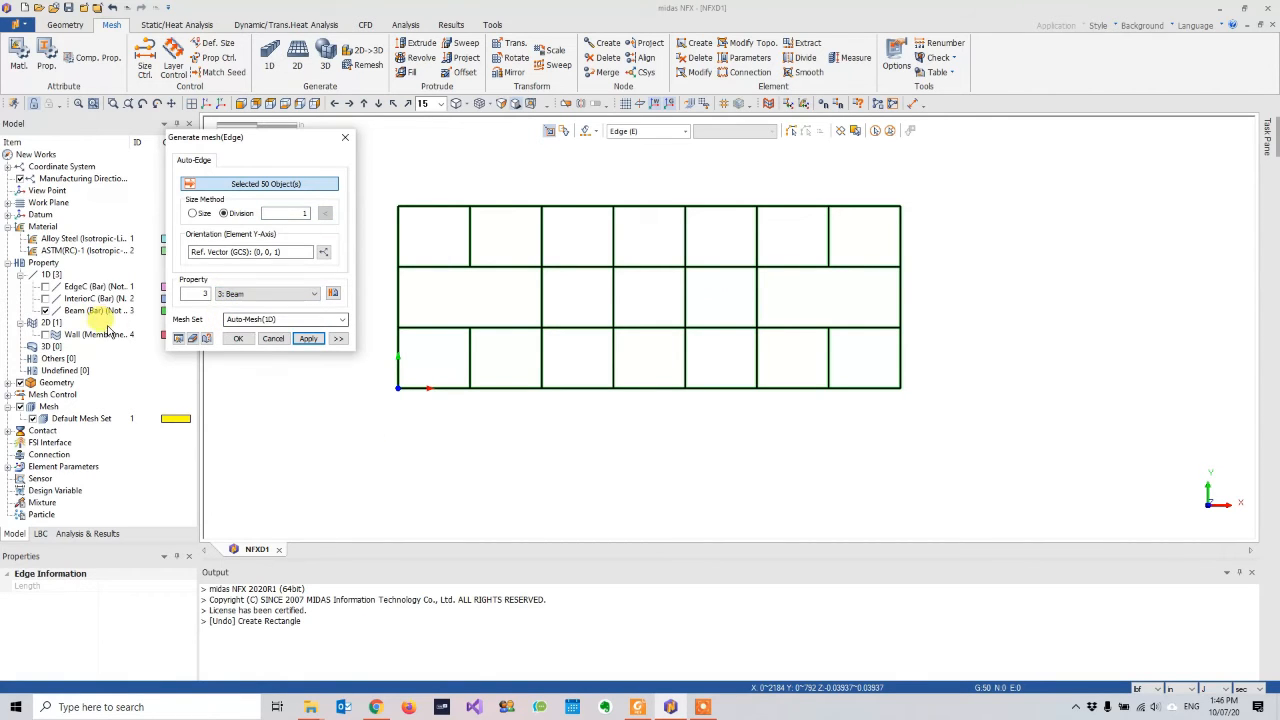
{"action": "double_click", "coordinate": [245, 322]}
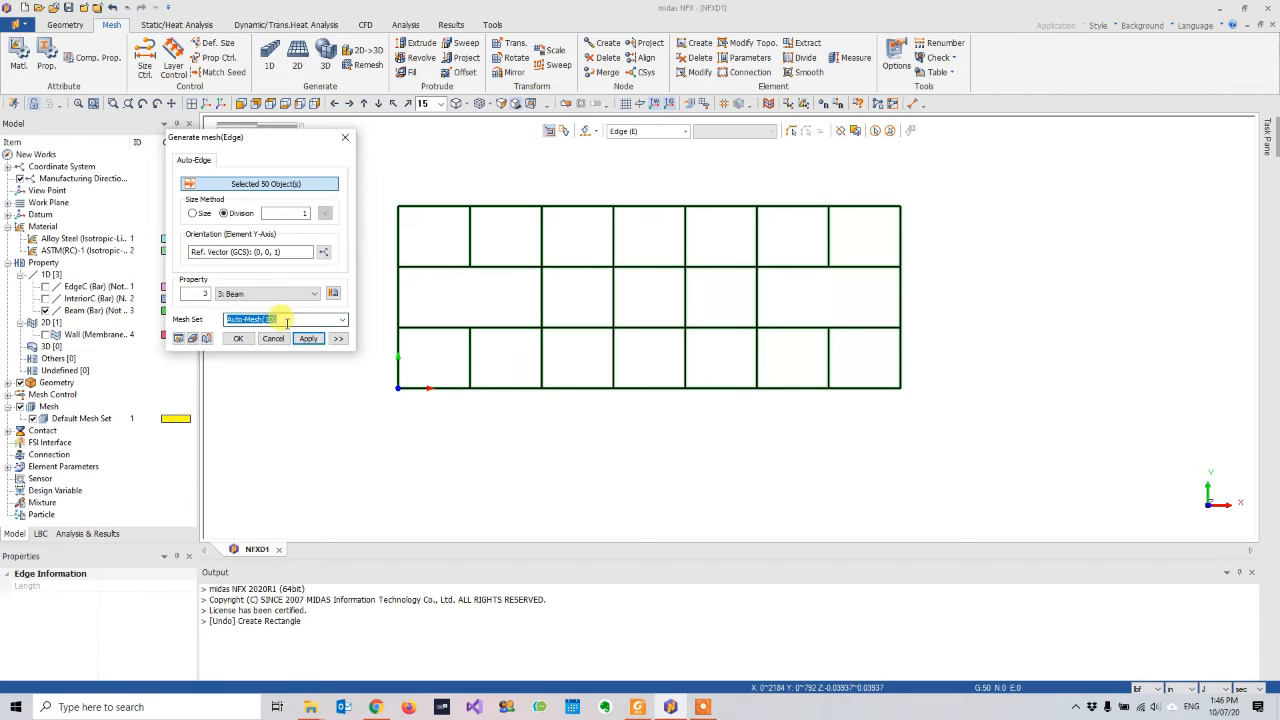
{"action": "type", "text": "Beam"}
{"action": "left_click", "coordinate": [238, 338]}
- Inspect the beam mesh in 3D, hide the Beam property's section display, and return to the plan view
{"action": "middle_click_drag", "start_coordinate": [717, 457], "coordinate": [633, 293]}
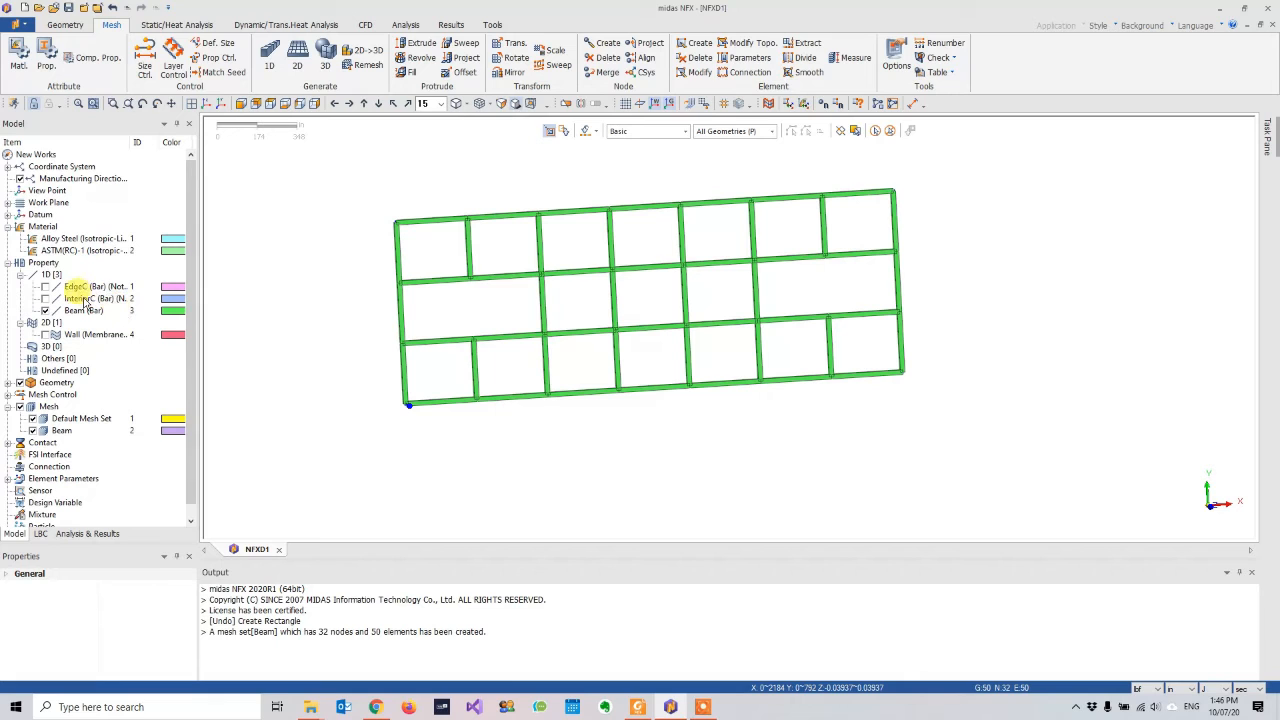
{"action": "middle_click_drag", "start_coordinate": [404, 292], "coordinate": [404, 288]}
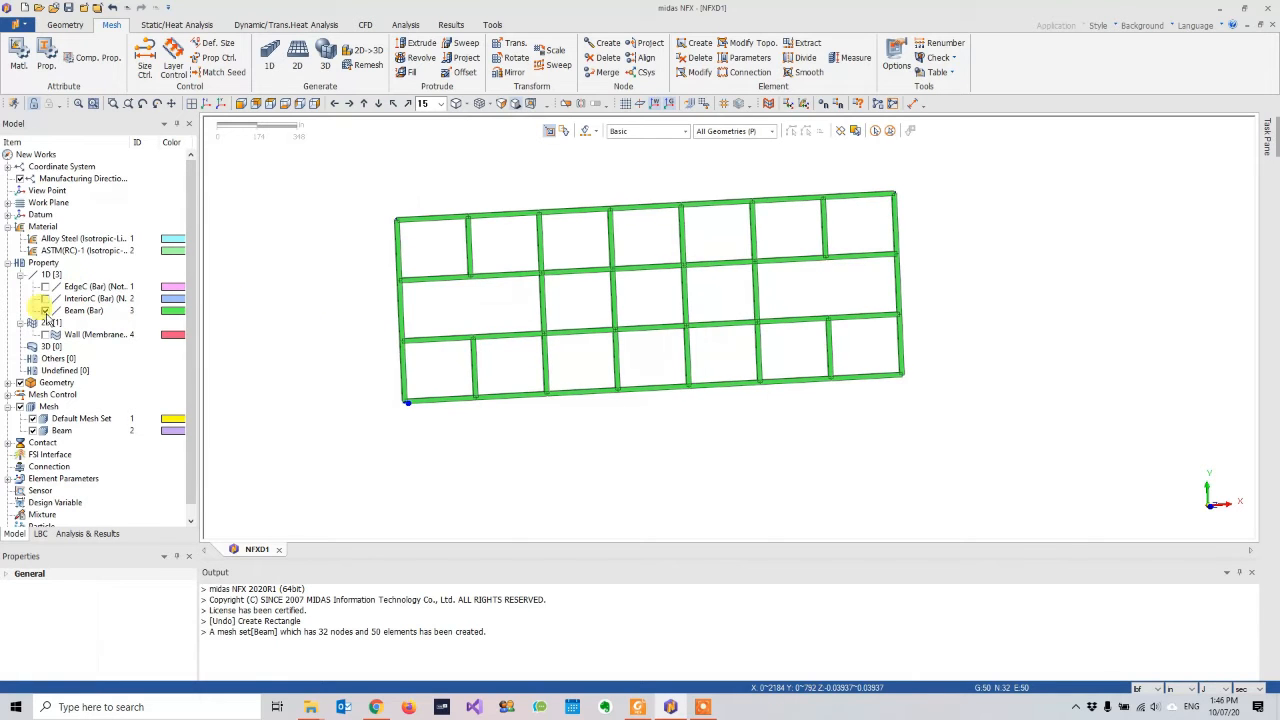
{"action": "left_click", "coordinate": [44, 310]}
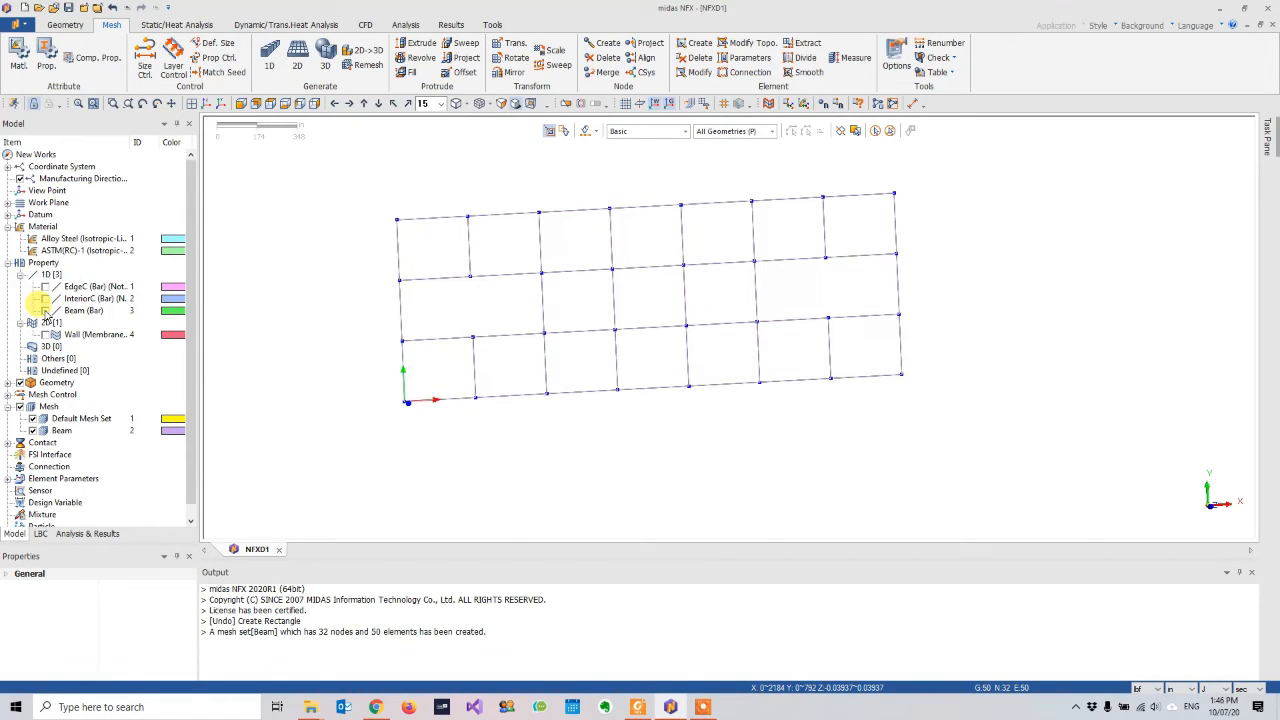
{"action": "middle_click_drag", "start_coordinate": [741, 298], "coordinate": [727, 296]}
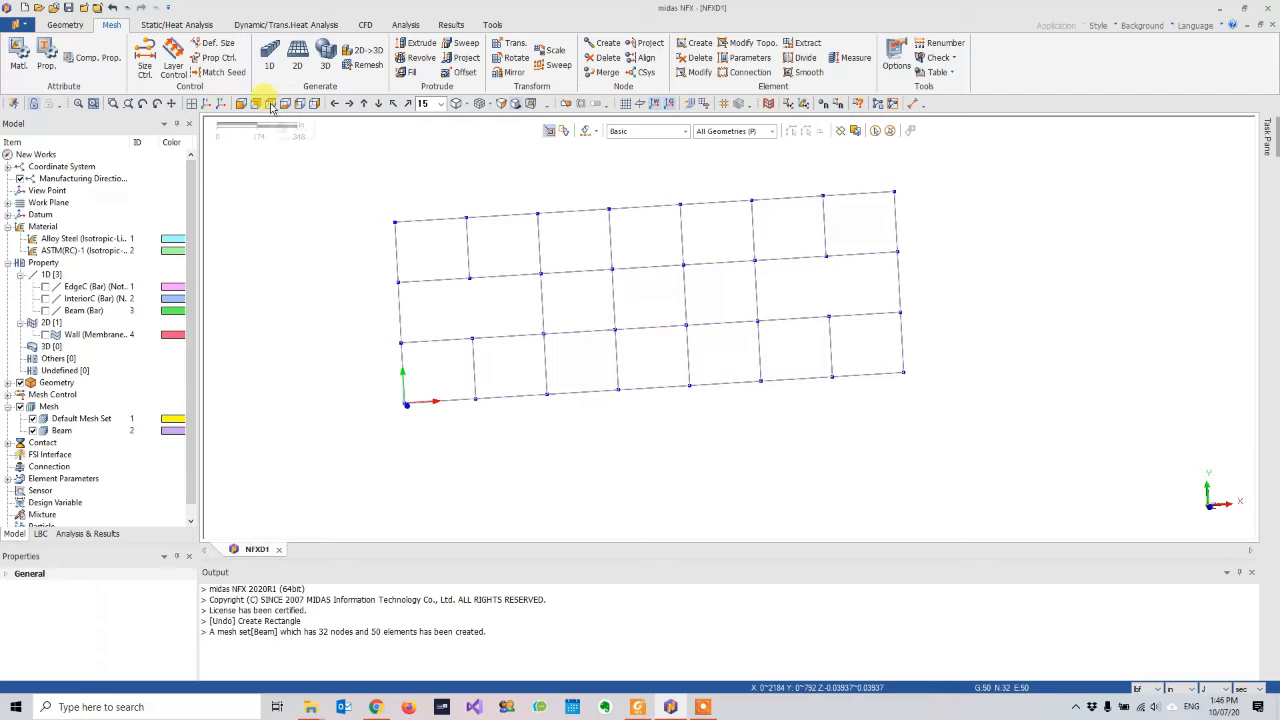
{"action": "left_click", "coordinate": [270, 104]}
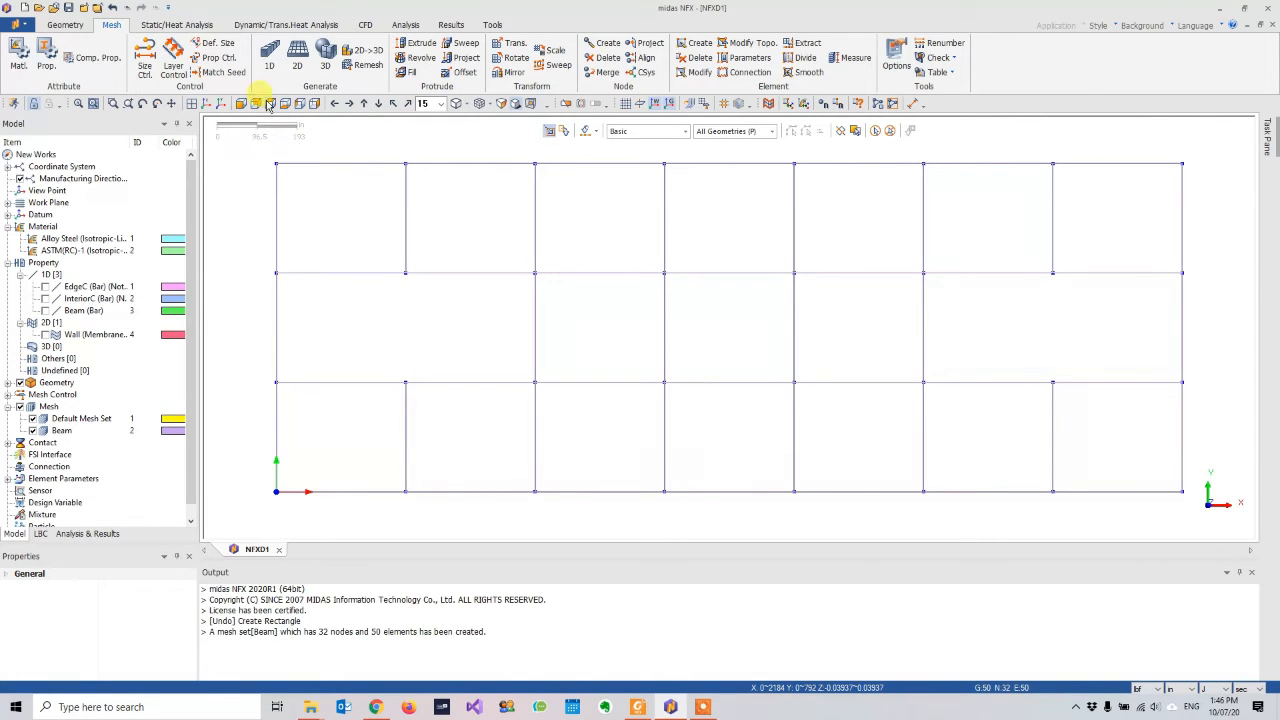
- Start a node-to-1D mesh extrusion with only the perimeter grid nodes selected, excluding the interior nodes
{"action": "left_click", "coordinate": [425, 50]}
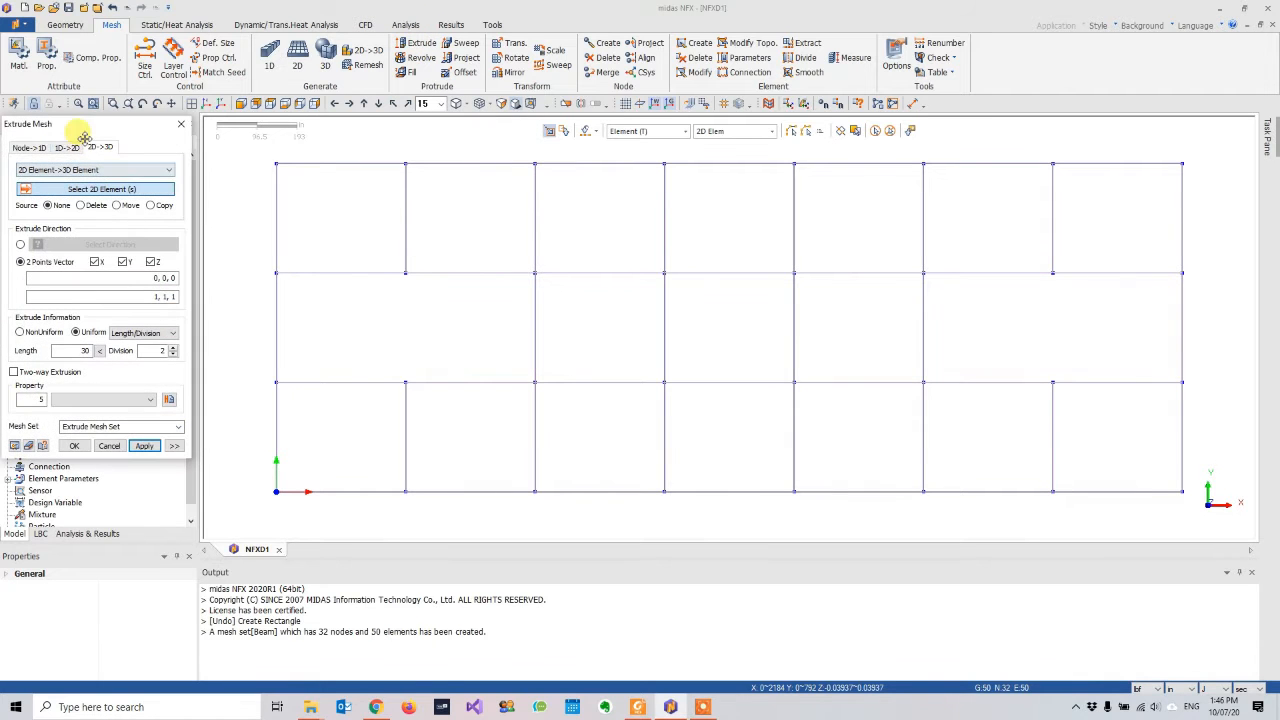
{"action": "left_click_drag", "start_coordinate": [62, 126], "coordinate": [111, 296]}
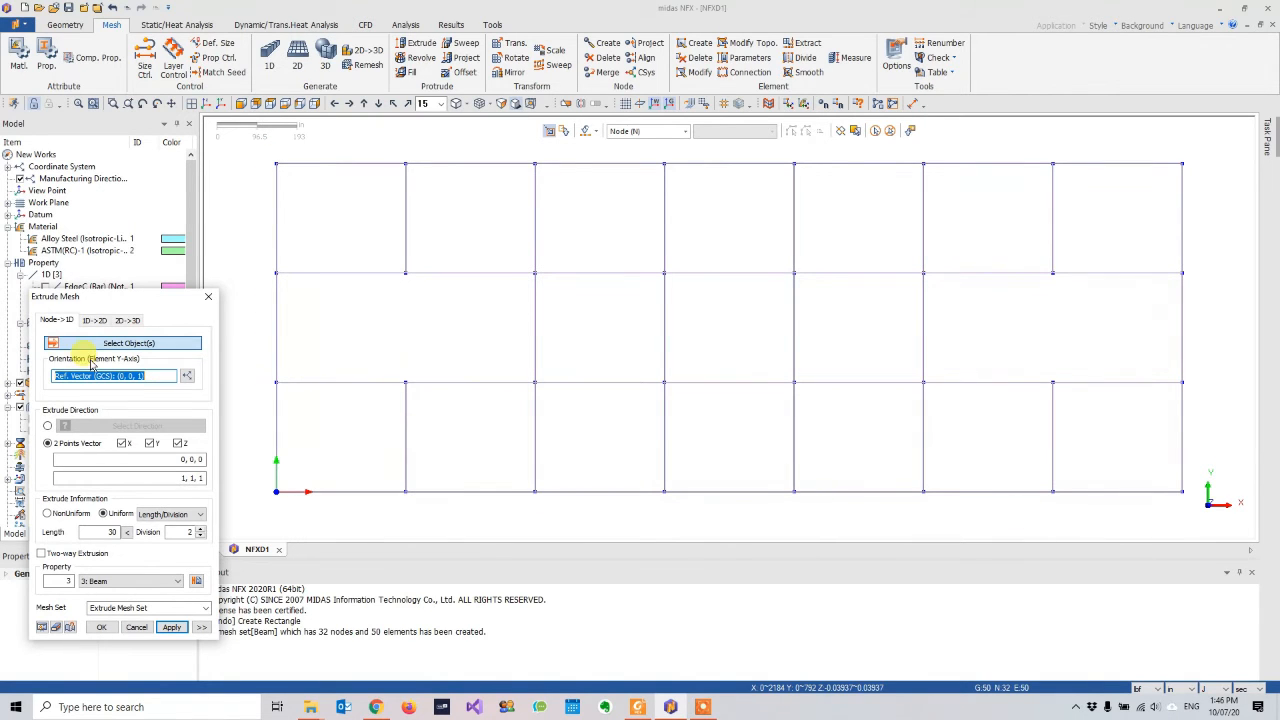
{"action": "left_click_drag", "start_coordinate": [100, 297], "coordinate": [55, 305]}
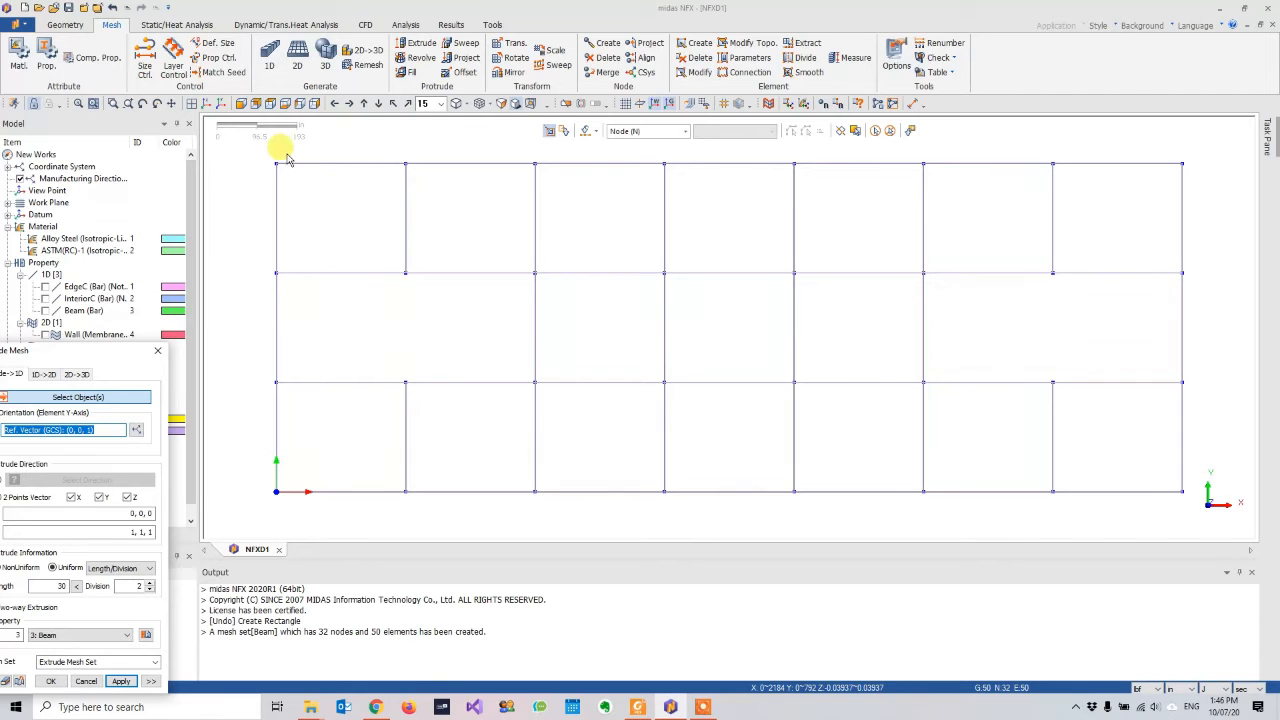
{"action": "left_click_drag", "start_coordinate": [108, 350], "coordinate": [162, 205]}
{"action": "left_click_drag", "start_coordinate": [249, 149], "coordinate": [1228, 522]}
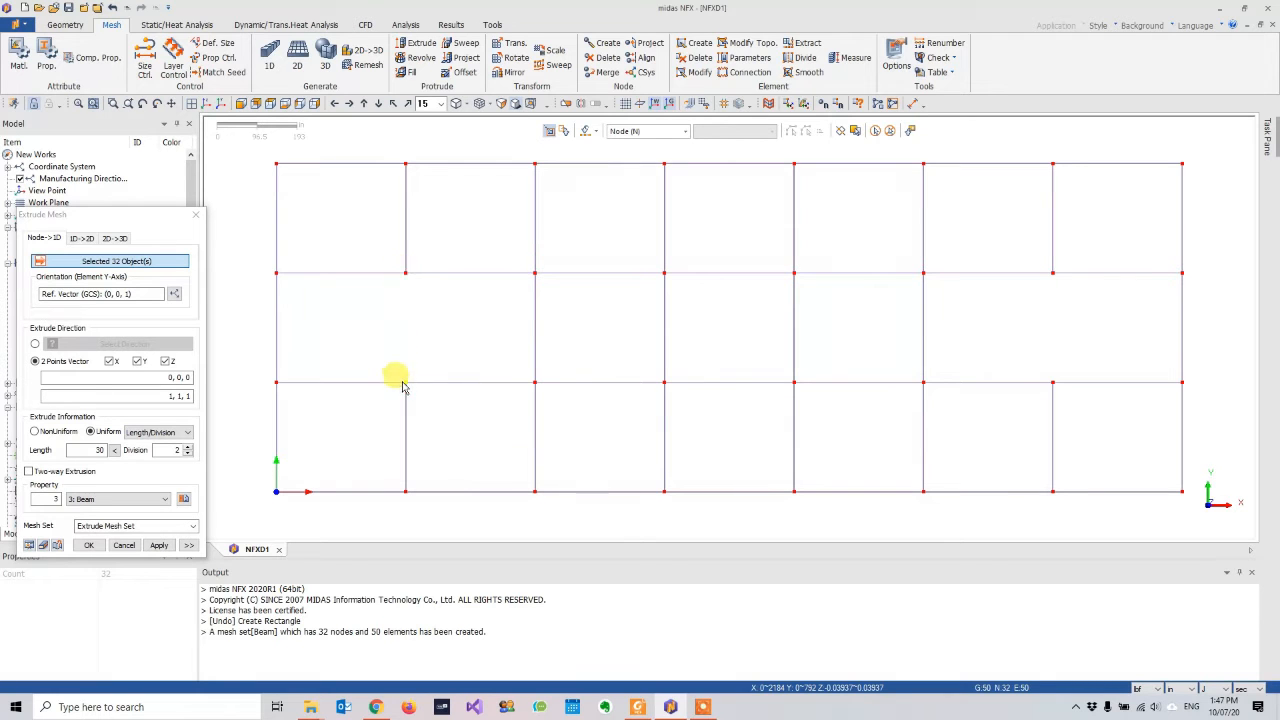
{"action": "left_click", "coordinate": [566, 132]}
{"action": "left_click_drag", "start_coordinate": [377, 264], "coordinate": [1085, 412]}
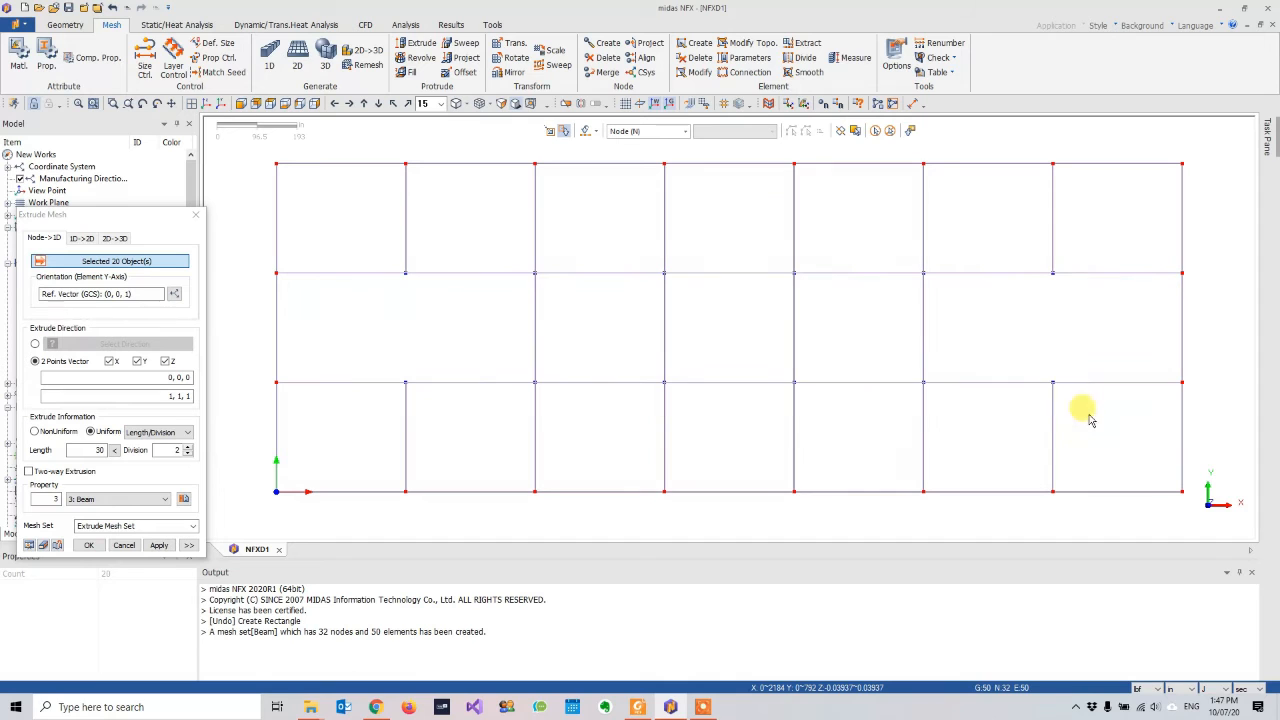
{"action": "left_click", "coordinate": [549, 131]}
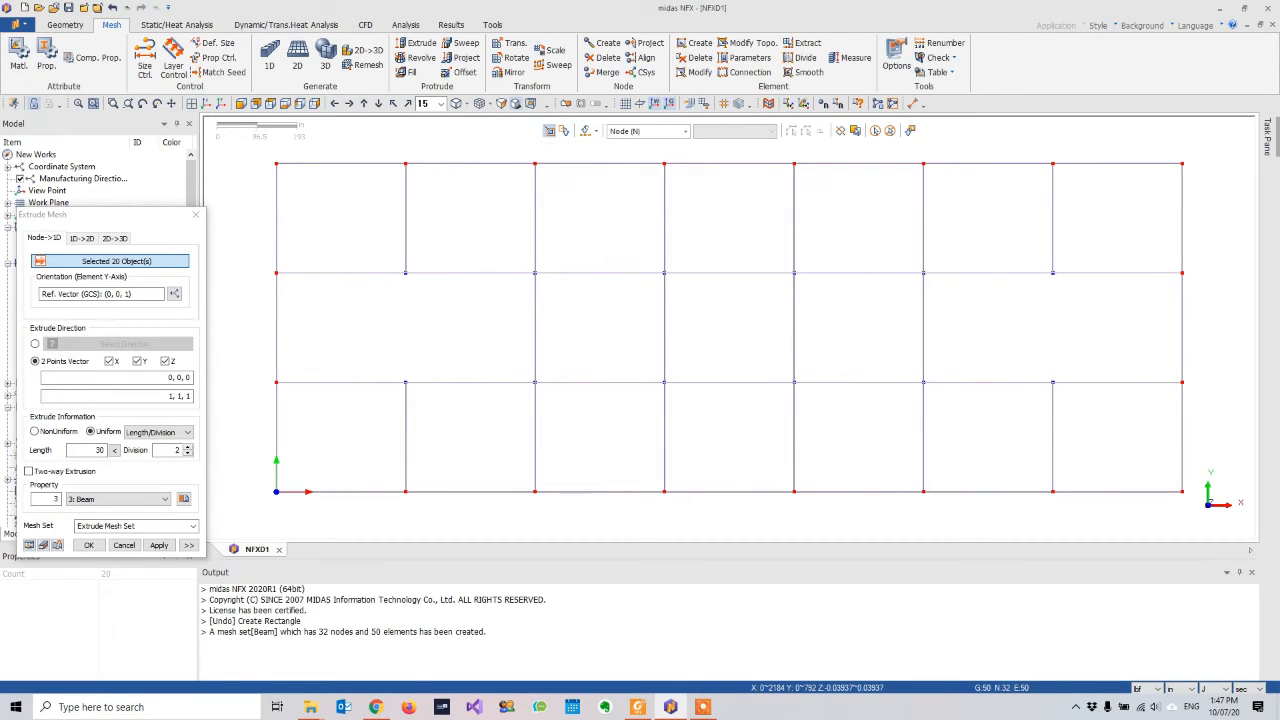
- Restrict the extrusion vector to the Z direction and look up the first-story height in the Foxit Reader PDF
{"action": "left_click_drag", "start_coordinate": [60, 212], "coordinate": [88, 132]}
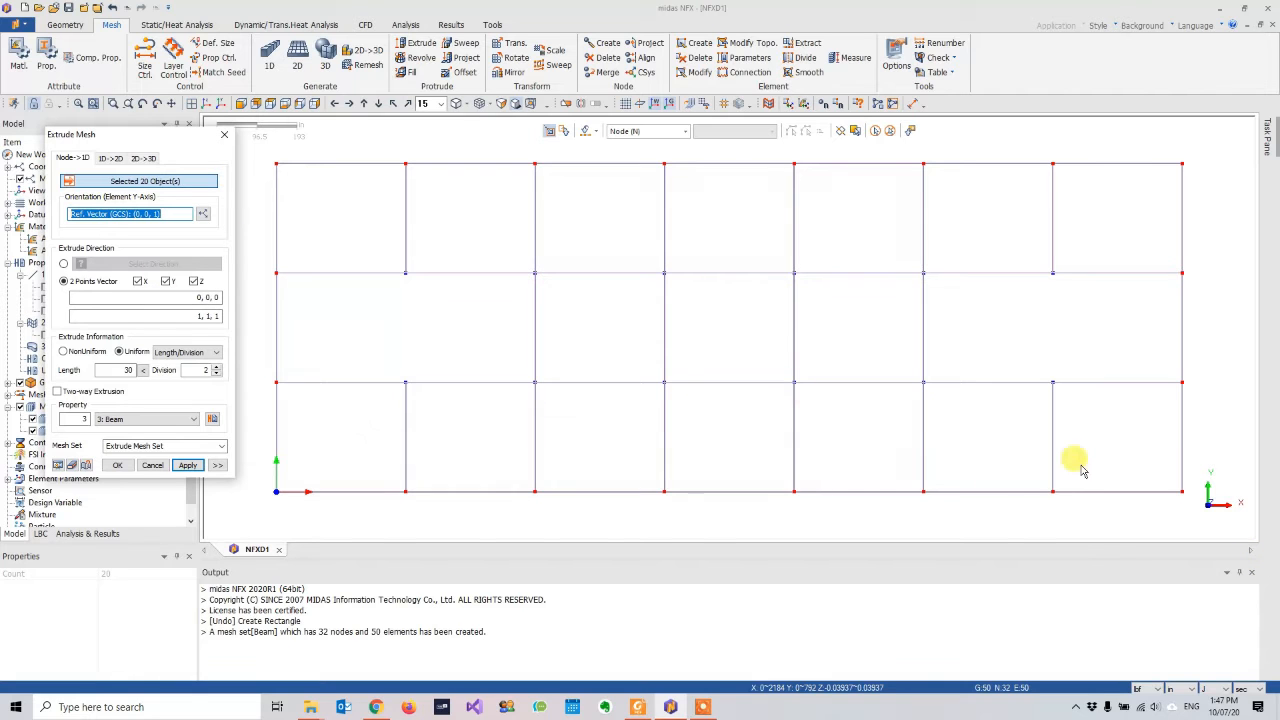
{"action": "left_click", "coordinate": [166, 281]}
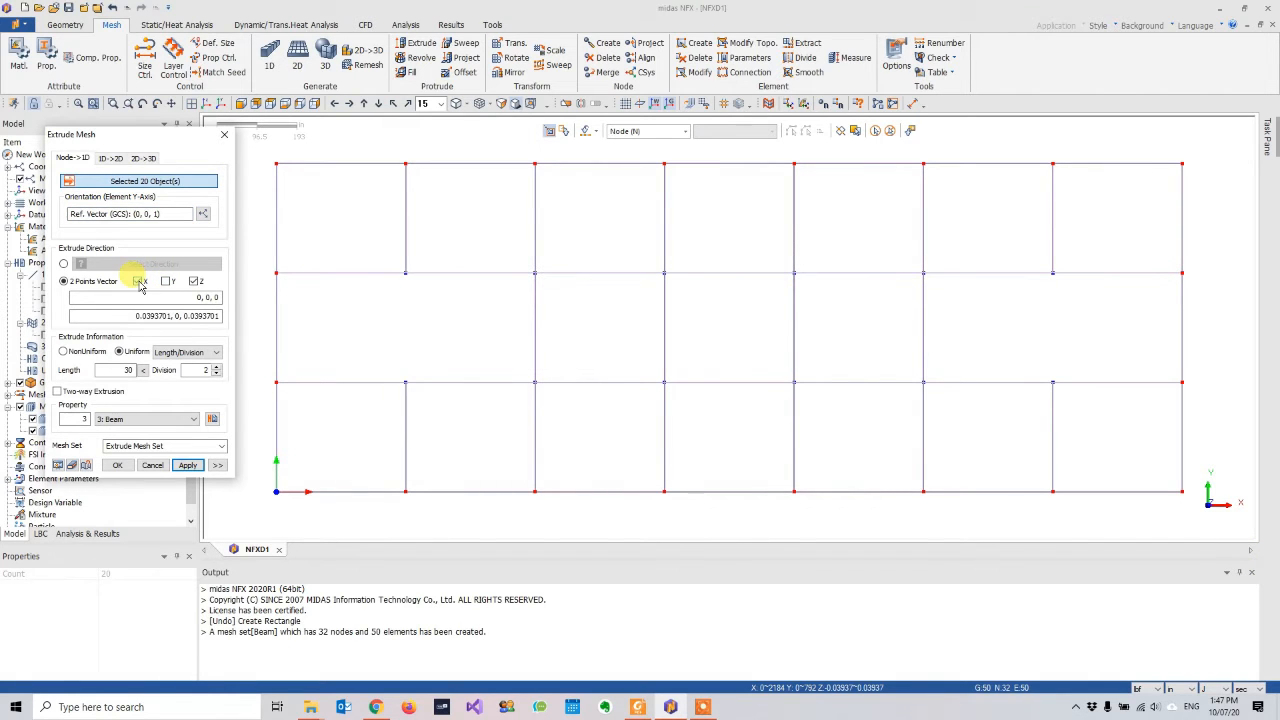
{"action": "key", "text": "alt+Tab"}
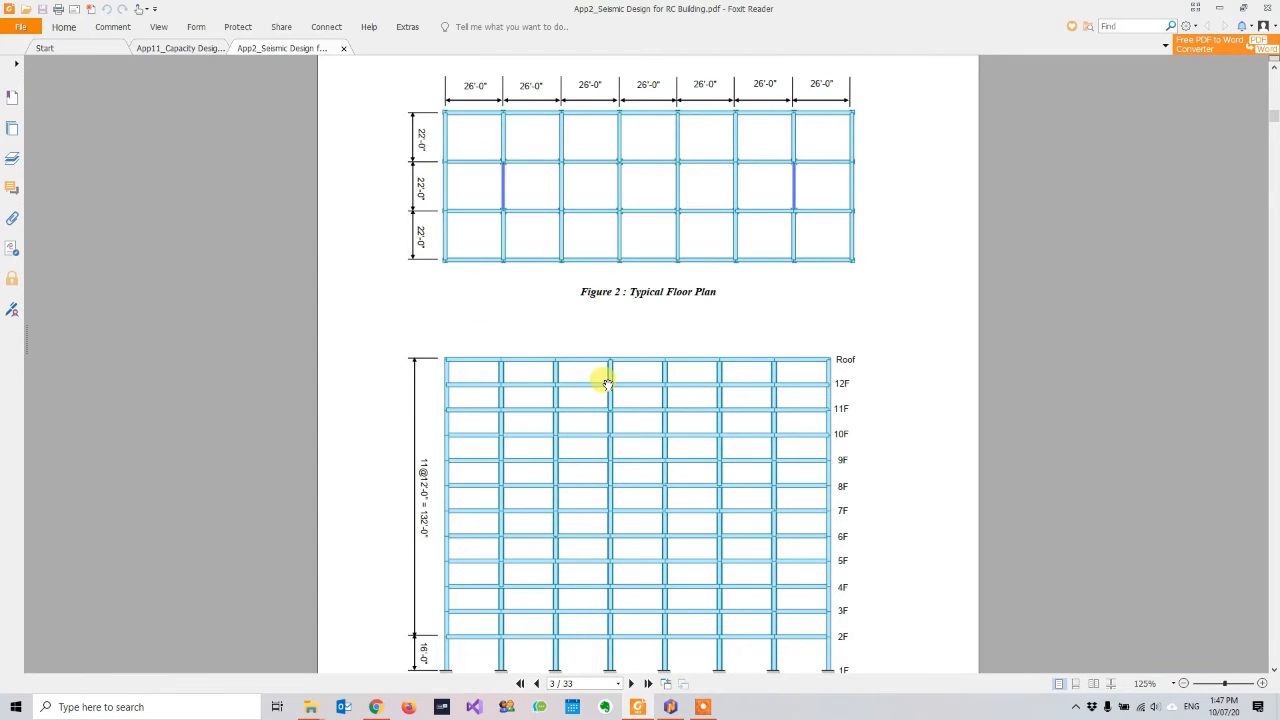
{"action": "scroll", "coordinate": [607, 383], "scroll_direction": "down", "scroll_amount": 2}
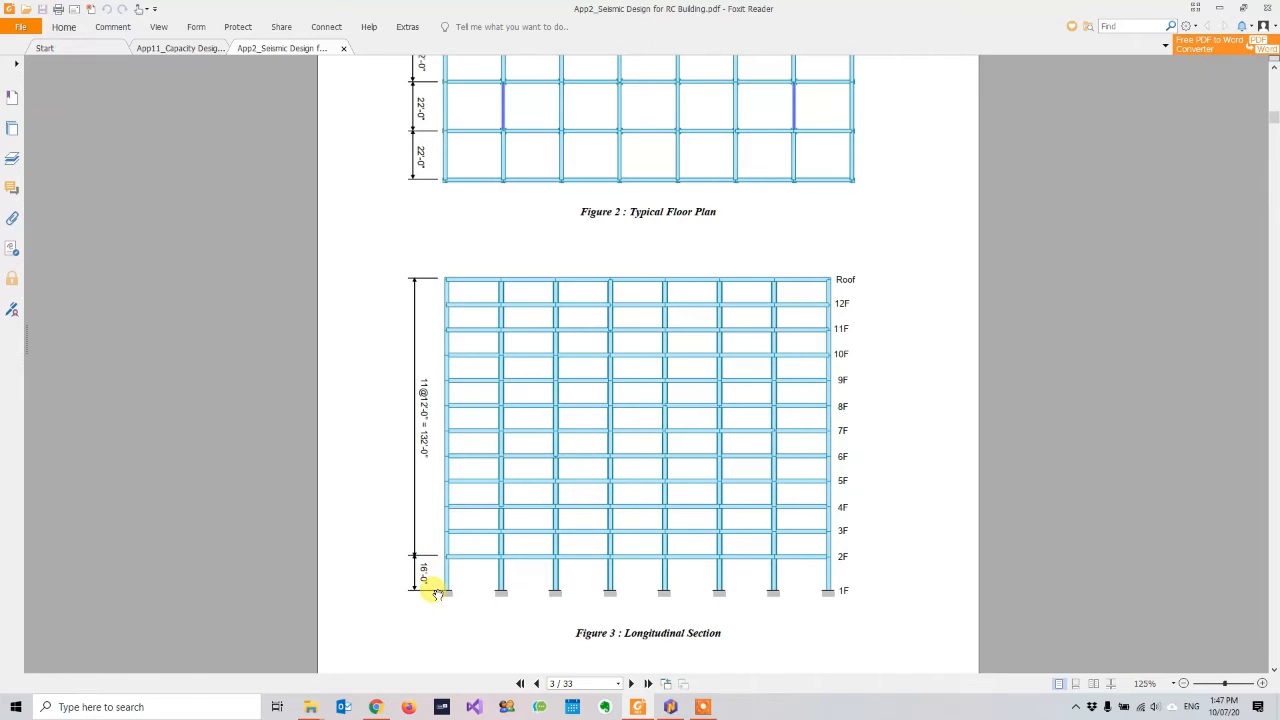
{"action": "key", "text": "alt+Tab"}
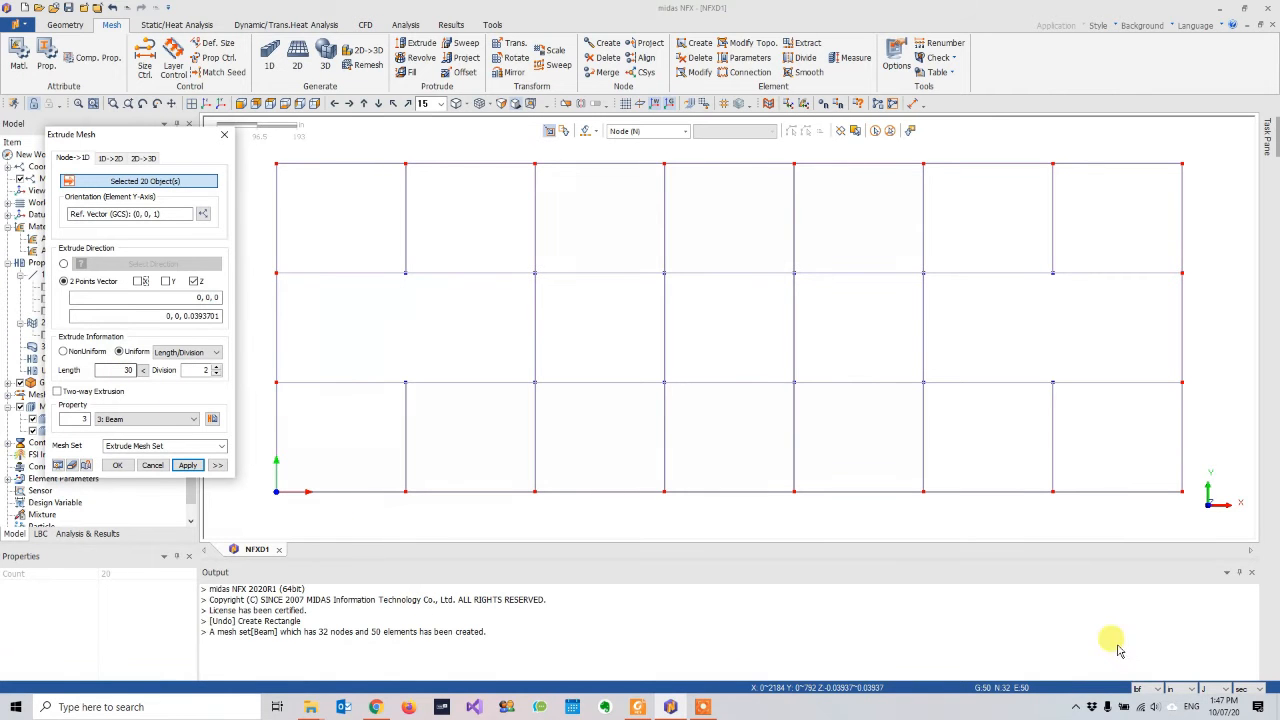
- Switch the length unit to ft and set the extrusion length to -16
{"action": "left_click", "coordinate": [1190, 688]}
{"action": "left_click", "coordinate": [1190, 688]}
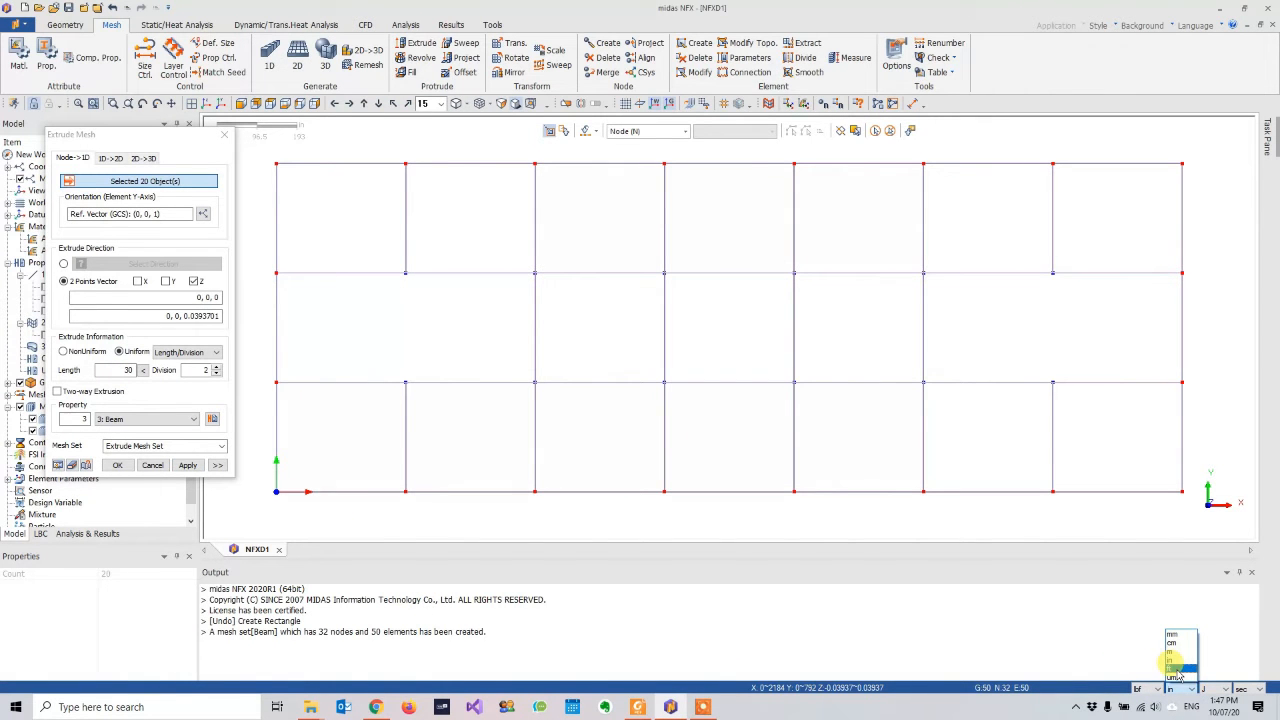
{"action": "left_click", "coordinate": [1176, 669]}
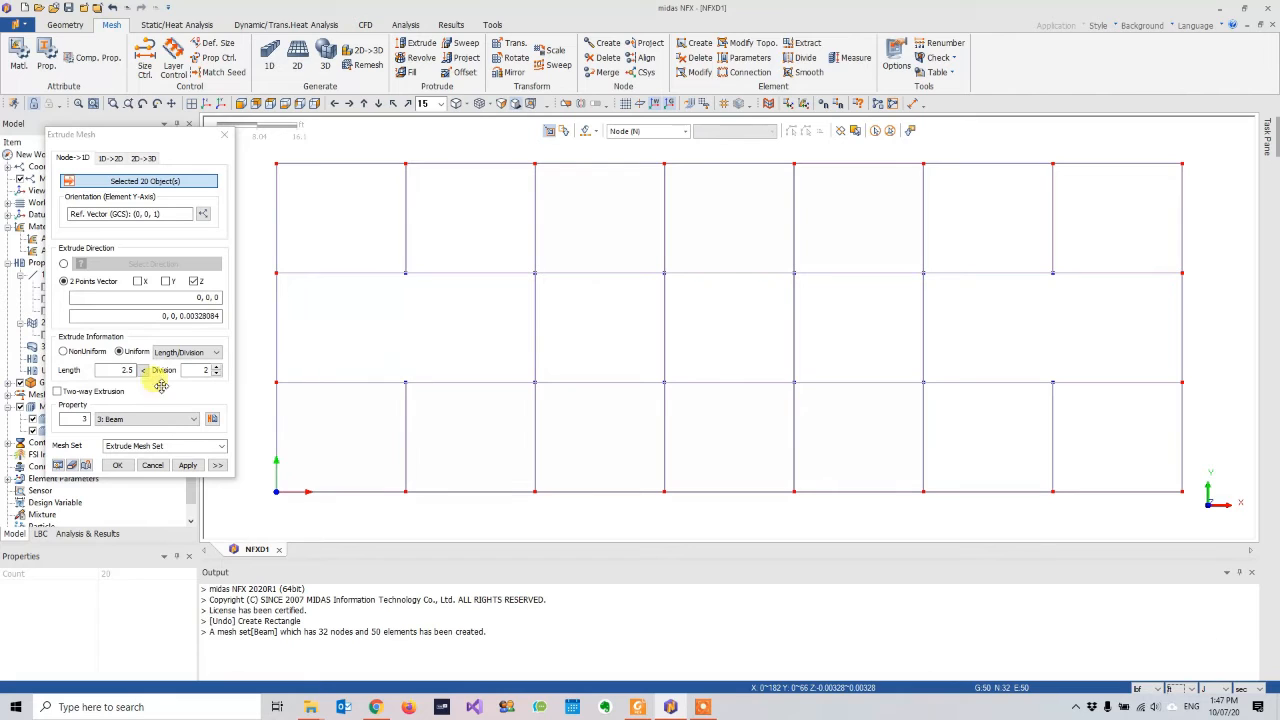
{"action": "double_click", "coordinate": [117, 371]}
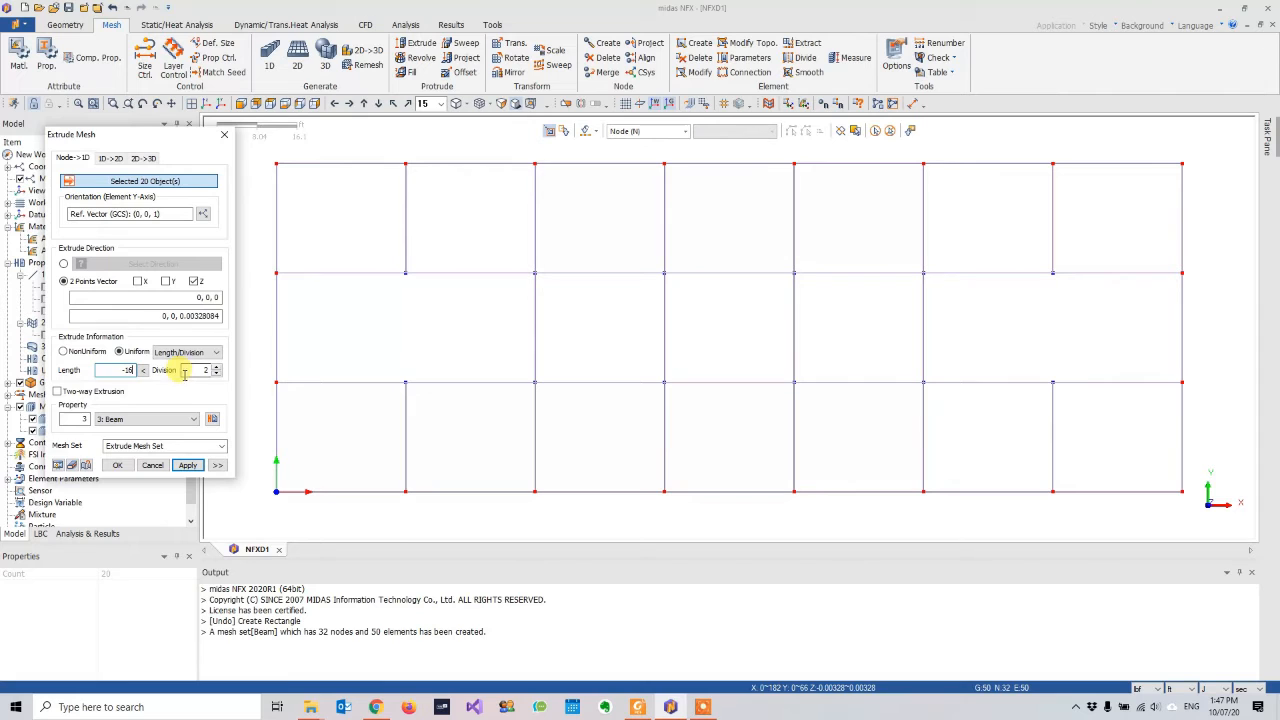
- Assign the 1: EdgeC property, name the mesh set EdgeC, and try to extrude the perimeter nodes into columns
{"action": "left_click", "coordinate": [122, 424]}
{"action": "left_click", "coordinate": [125, 434]}
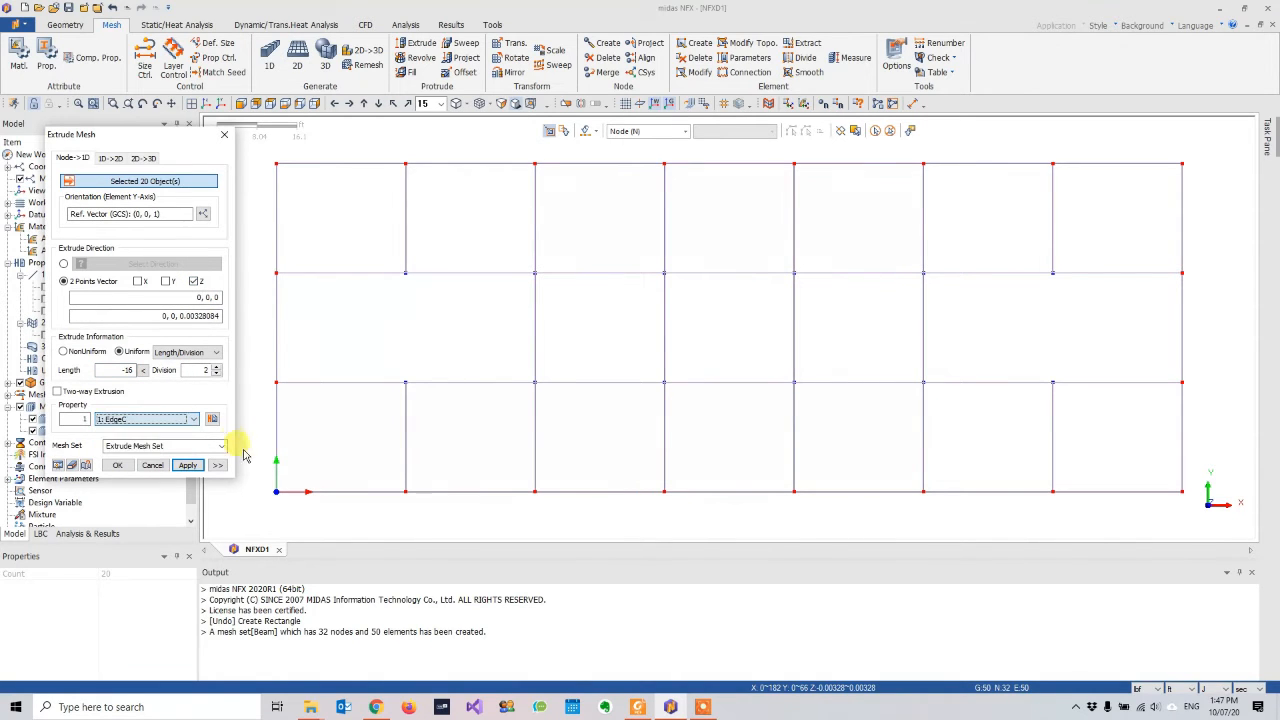
{"action": "left_click", "coordinate": [184, 446]}
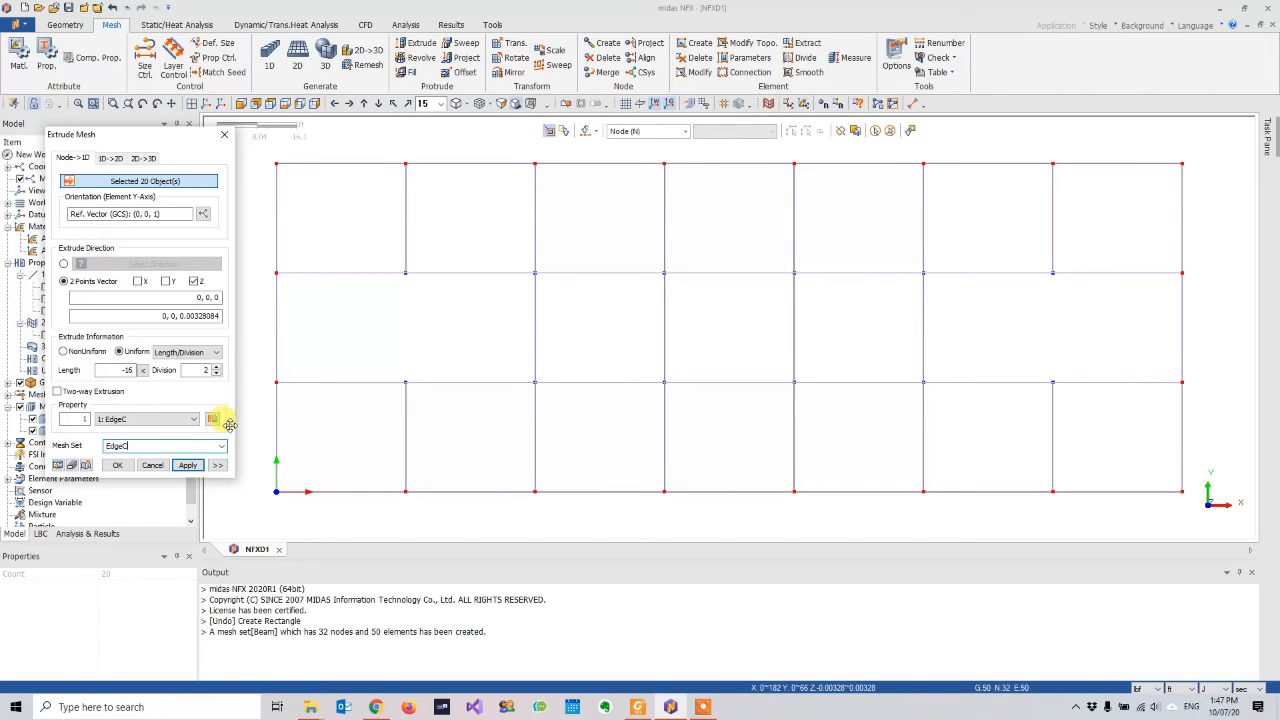
{"action": "left_click", "coordinate": [126, 469]}
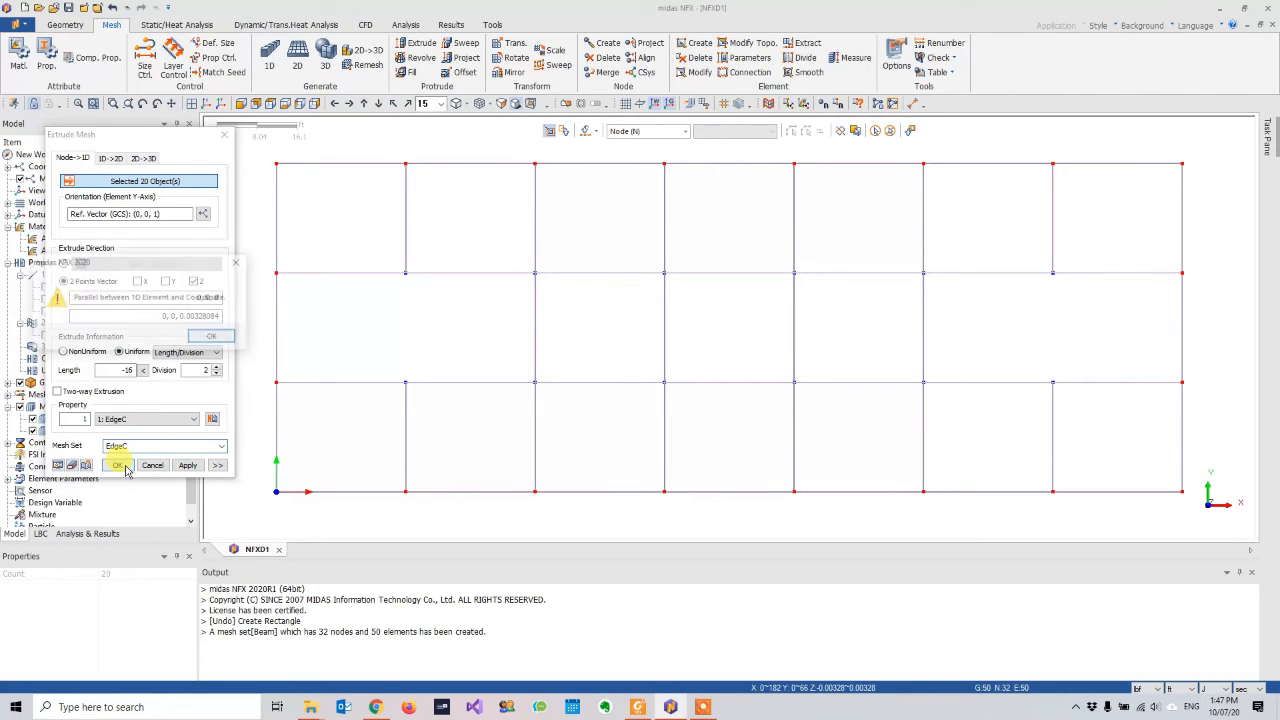
{"action": "left_click", "coordinate": [210, 337]}
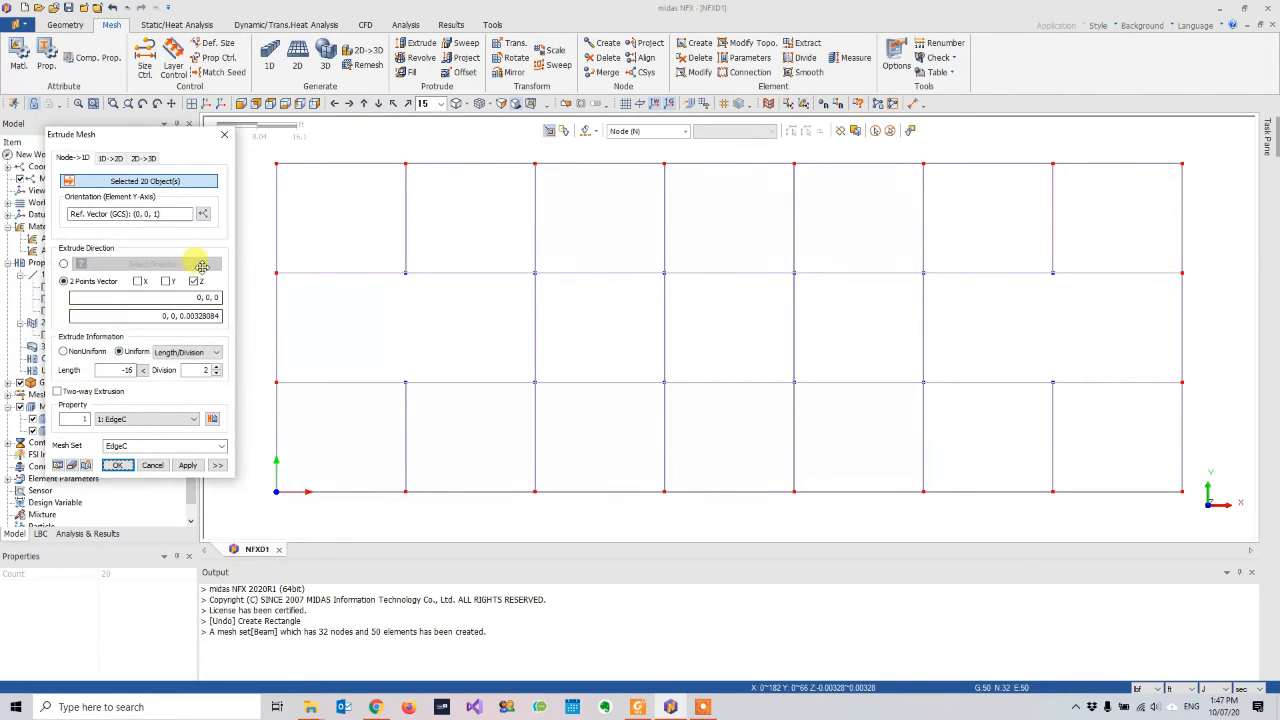
- Set the element orientation vector to 0, 1, 0 and extrude the perimeter nodes into the EdgeC columns
{"action": "left_click", "coordinate": [203, 213]}
{"action": "left_click_drag", "start_coordinate": [153, 270], "coordinate": [200, 275]}
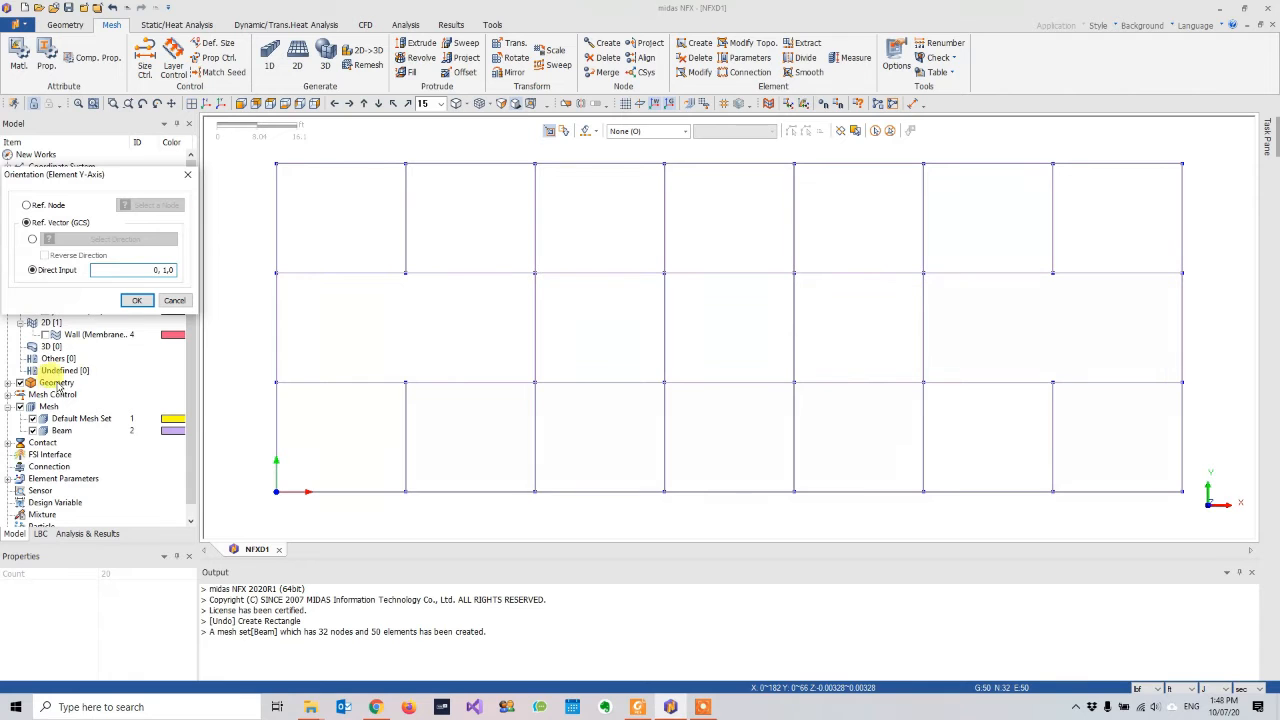
{"action": "left_click", "coordinate": [137, 302]}
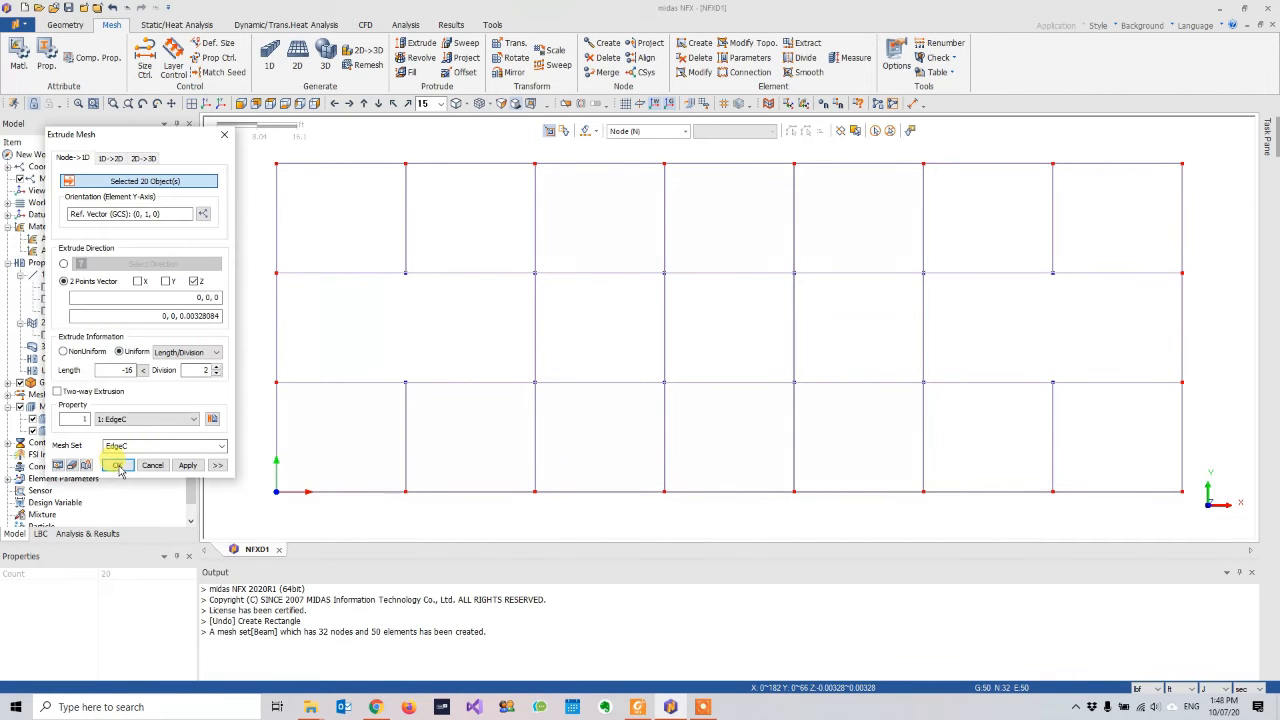
{"action": "left_click", "coordinate": [119, 467]}
- Check the EdgeC columns' section shape and orientation in 3D and plan views, displaying the EdgeC section only for the check
{"action": "middle_click_drag", "start_coordinate": [837, 422], "coordinate": [163, 357]}
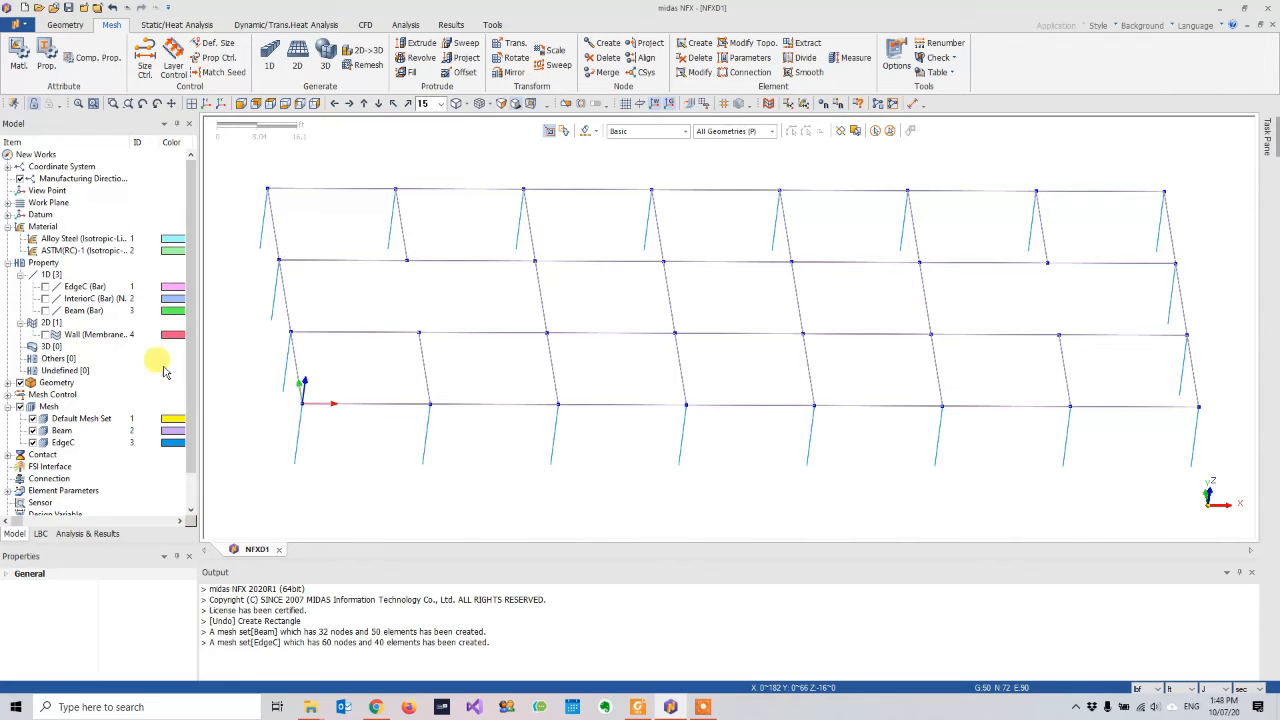
{"action": "left_click", "coordinate": [44, 287]}
{"action": "middle_click_drag", "start_coordinate": [600, 290], "coordinate": [583, 305]}
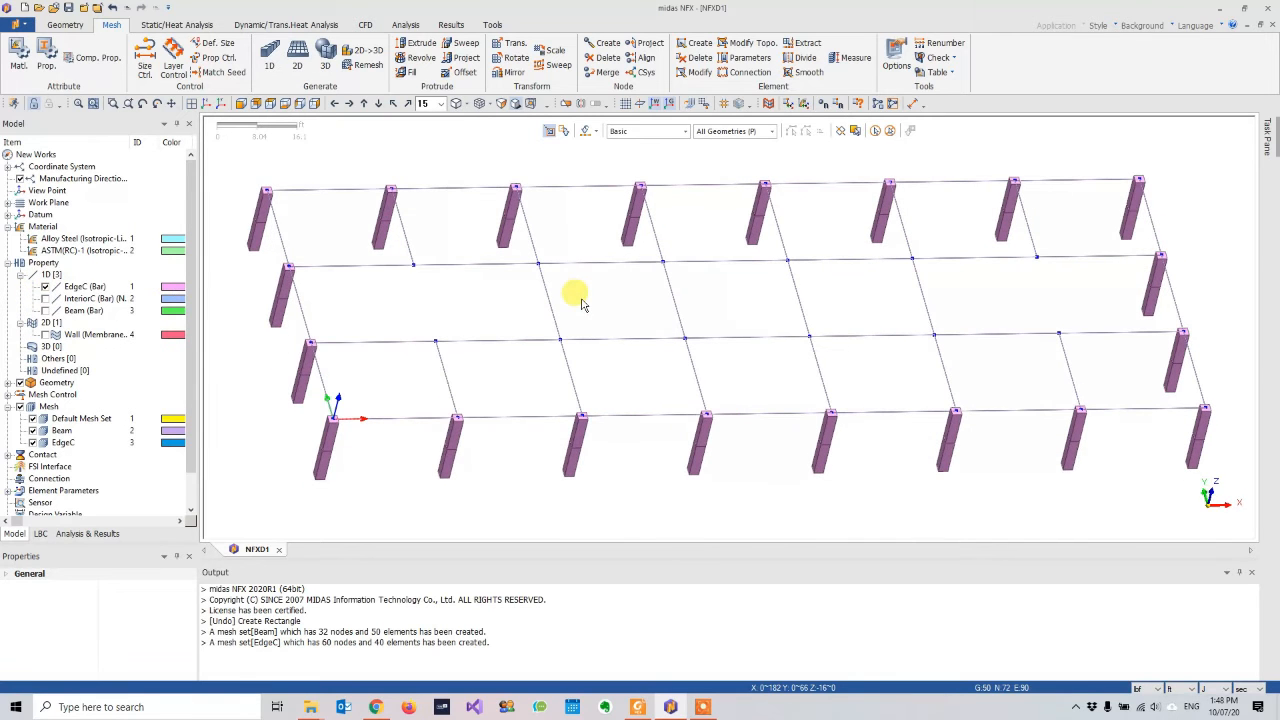
{"action": "left_click", "coordinate": [269, 105]}
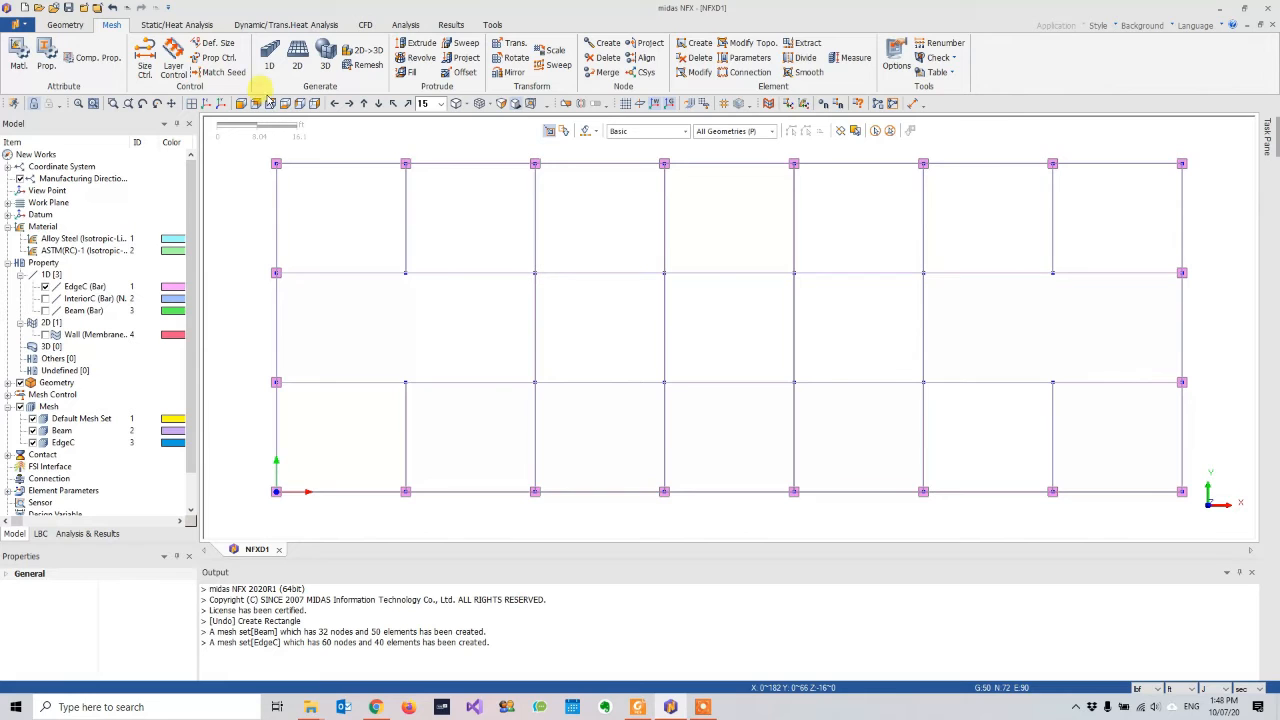
{"action": "left_click", "coordinate": [44, 287]}
- Start a new node-to-1D mesh extrusion with only the interior grid nodes selected
{"action": "left_click", "coordinate": [420, 45]}
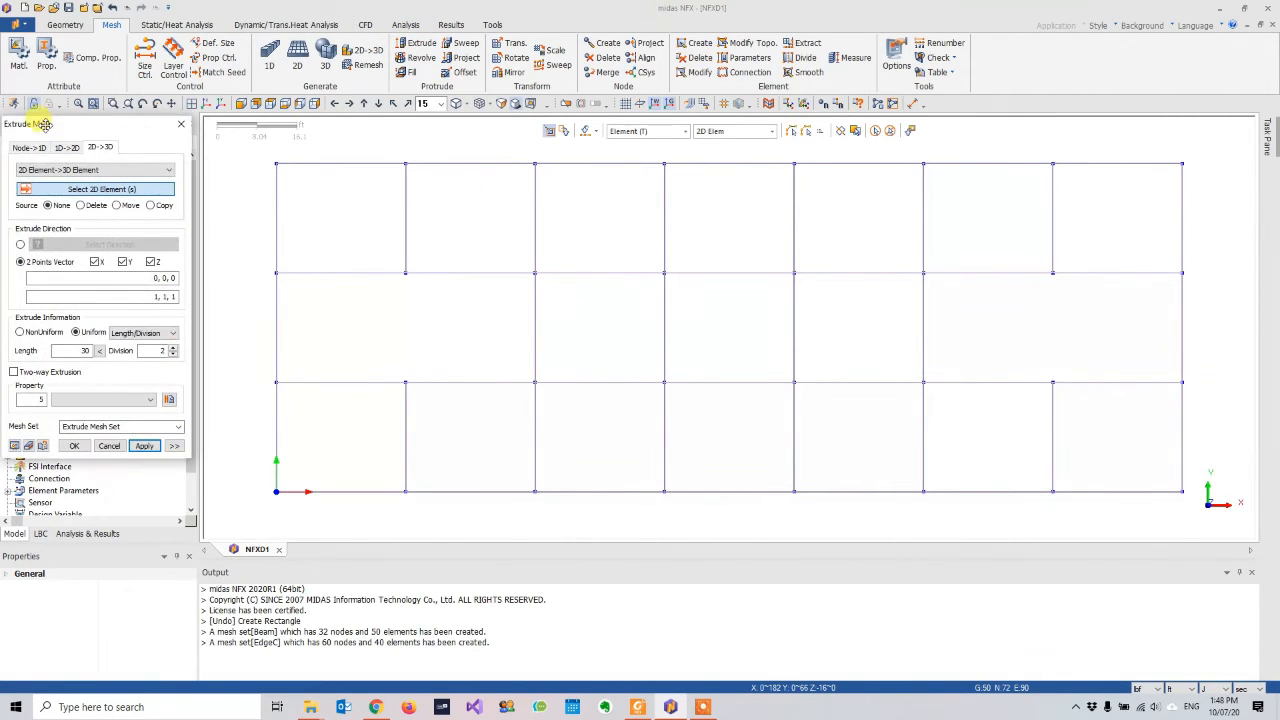
{"action": "left_click", "coordinate": [28, 147]}
{"action": "left_click_drag", "start_coordinate": [60, 124], "coordinate": [104, 124]}
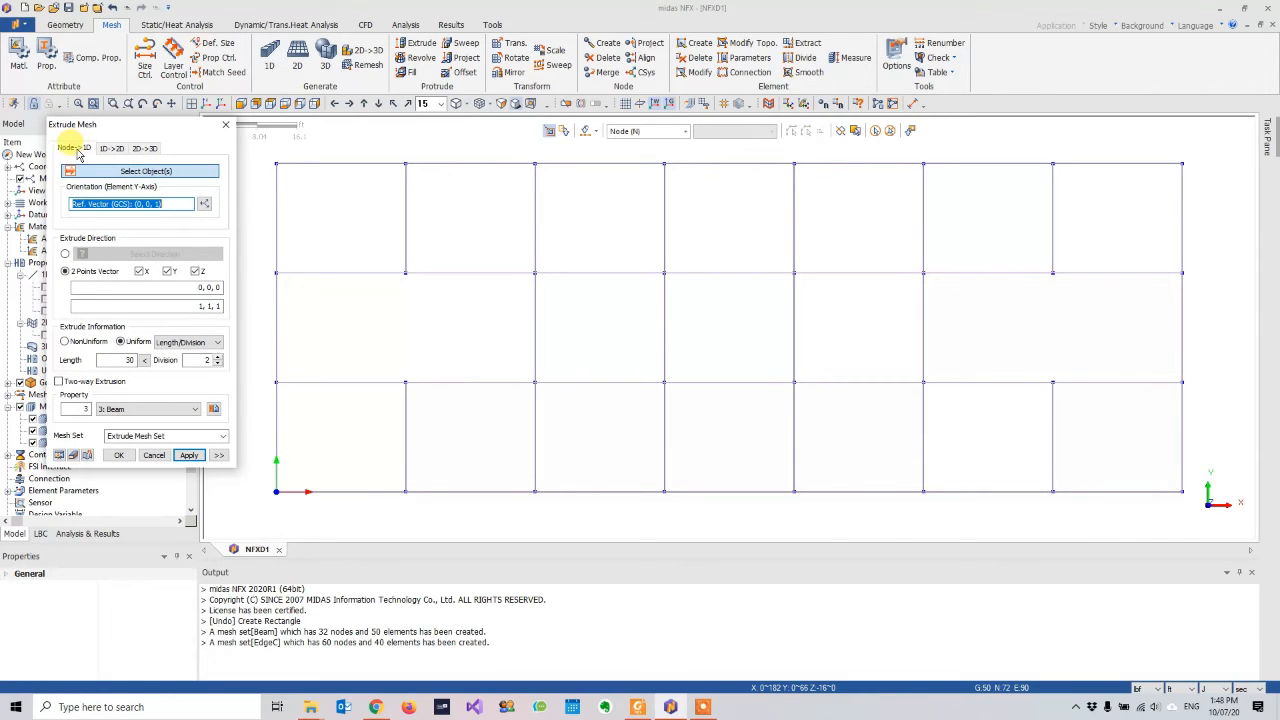
{"action": "left_click_drag", "start_coordinate": [356, 262], "coordinate": [1112, 402]}
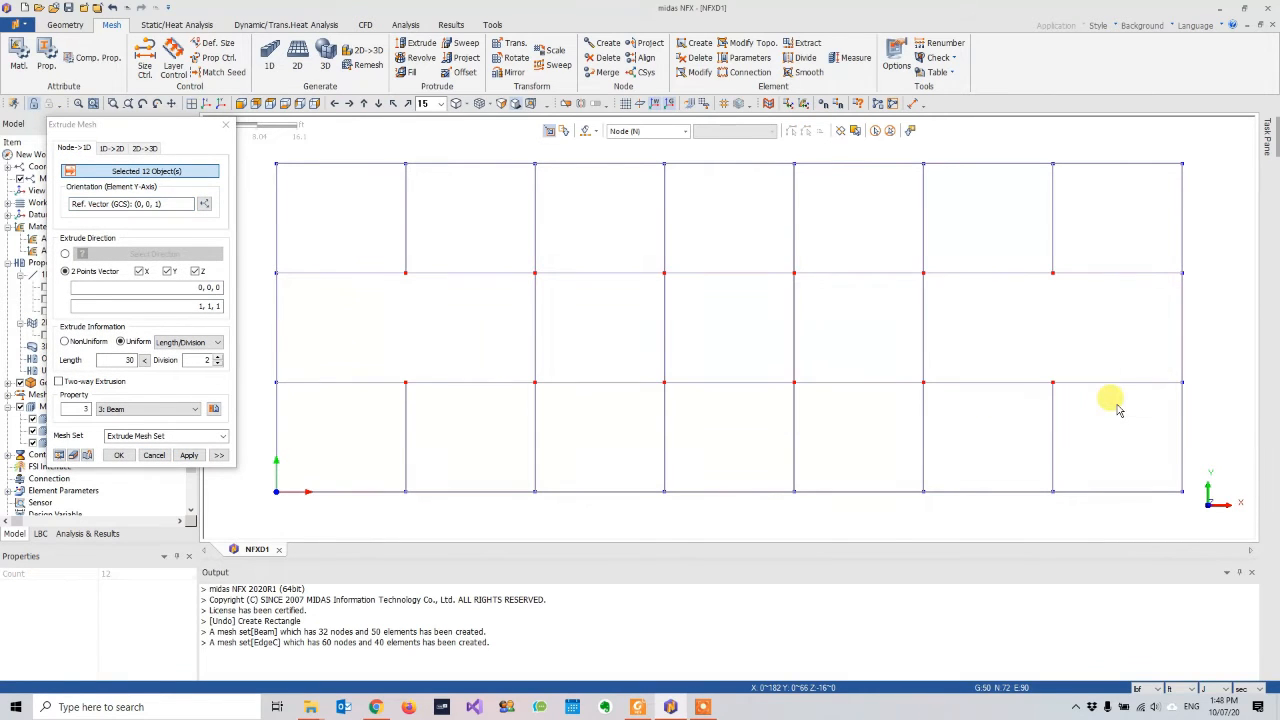
- Set the element orientation vector to 0, 1, 0 and restrict the extrusion vector to the Z direction
{"action": "left_click", "coordinate": [204, 203]}
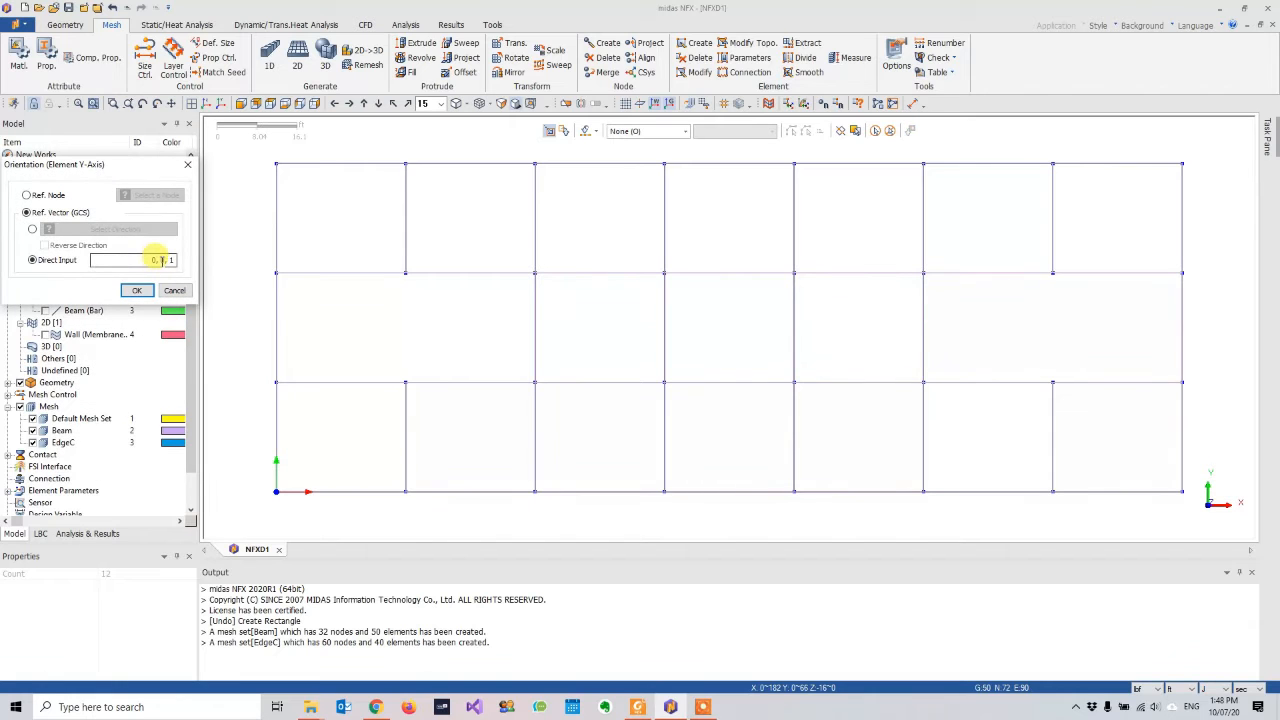
{"action": "left_click_drag", "start_coordinate": [160, 259], "coordinate": [220, 259]}
{"action": "scroll", "coordinate": [280, 261], "scroll_direction": "up", "scroll_amount": 1}
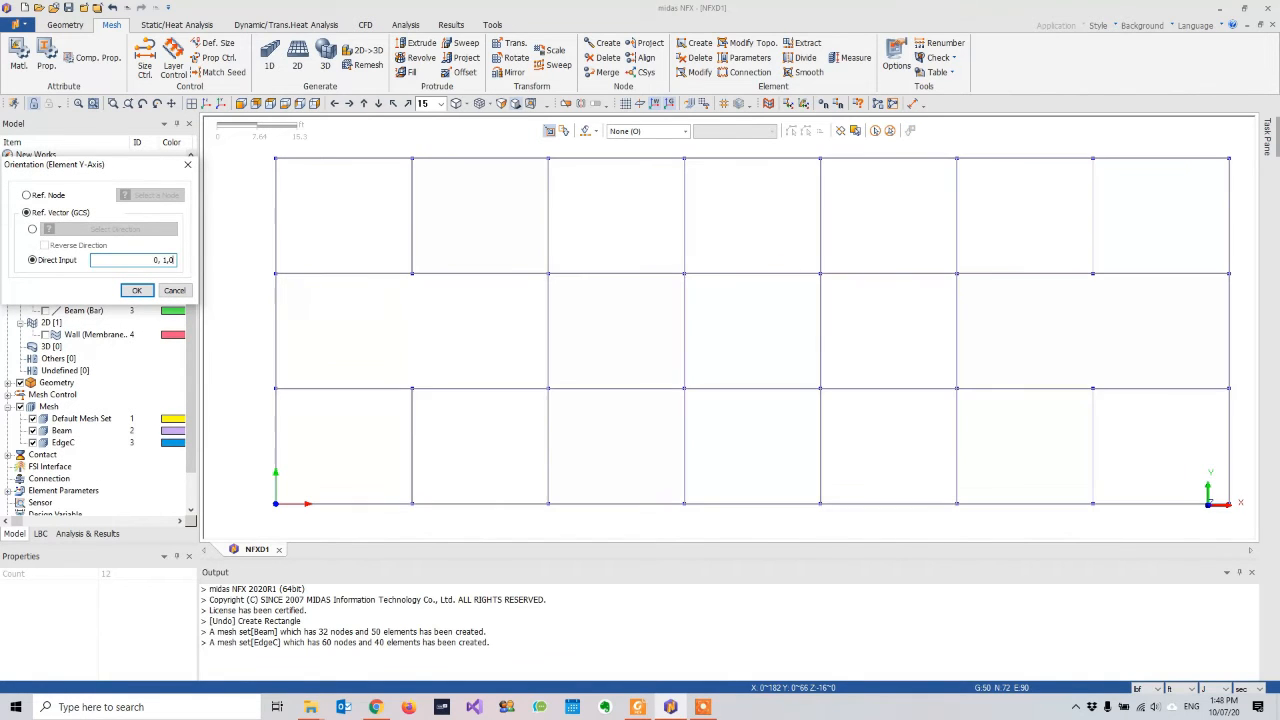
{"action": "left_click", "coordinate": [146, 293]}
{"action": "left_click", "coordinate": [110, 305]}
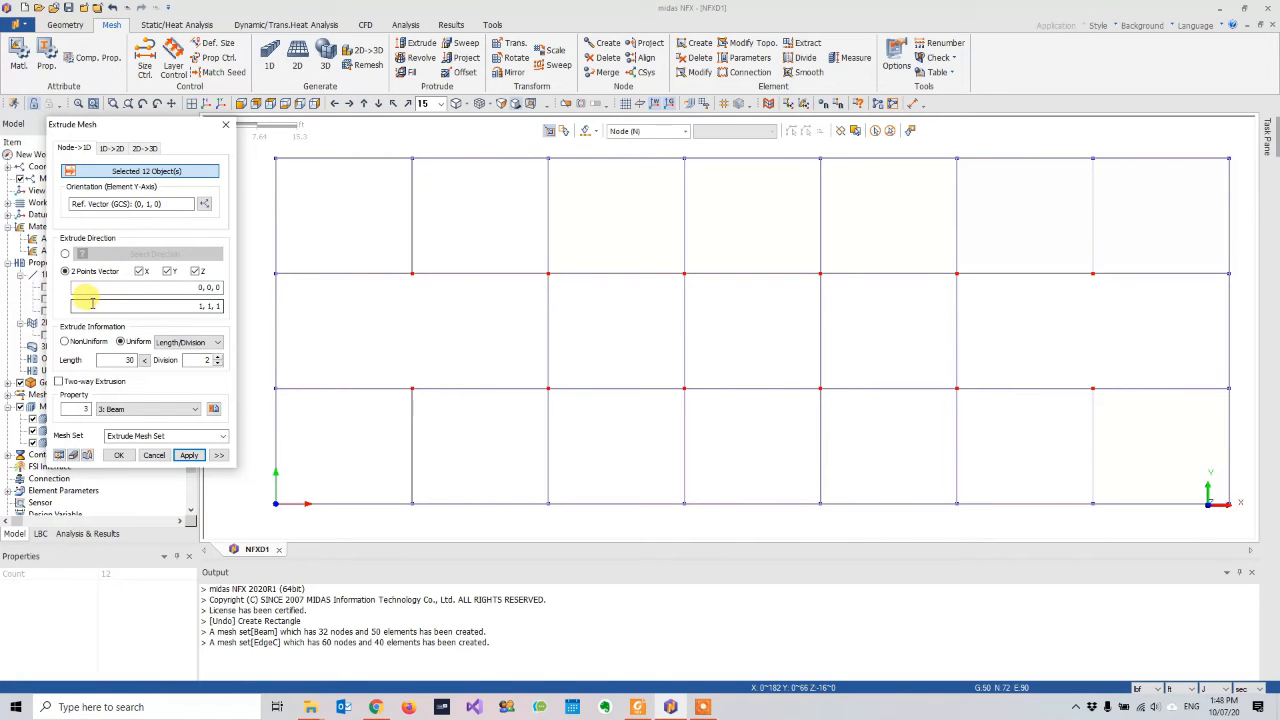
{"action": "left_click", "coordinate": [158, 287]}
{"action": "left_click", "coordinate": [167, 271]}
{"action": "left_click", "coordinate": [139, 271]}
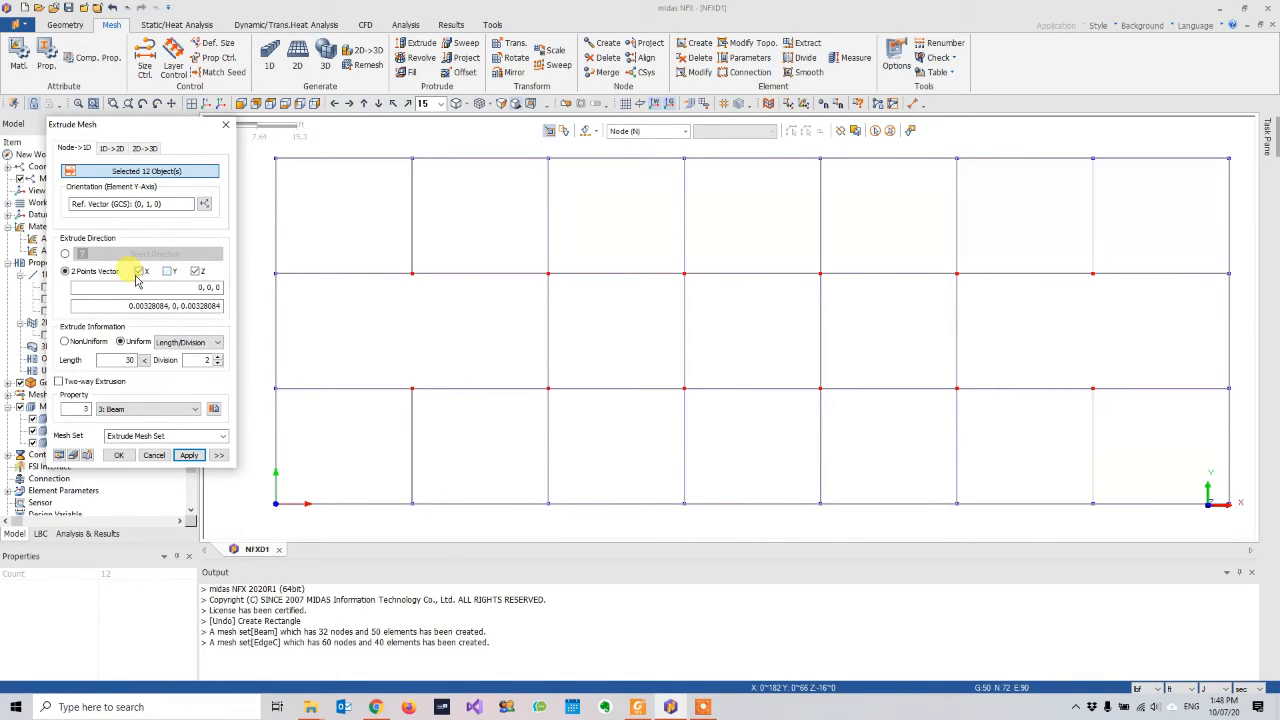
- Set the extrusion length to 16 after checking the PDF section, assign the 1: EdgeC property and name the mesh set EdgeC
{"action": "double_click", "coordinate": [110, 363]}
{"action": "key", "text": "alt+Tab"}
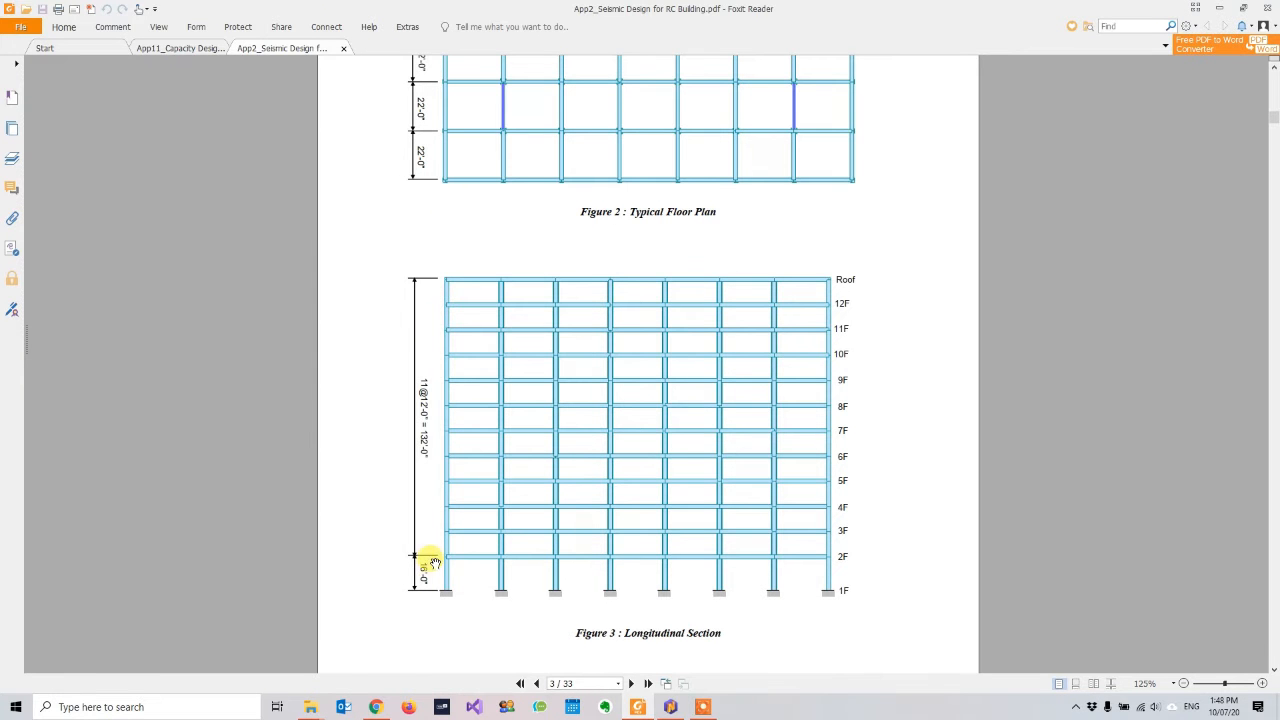
{"action": "scroll", "coordinate": [408, 566], "scroll_direction": "up", "scroll_amount": 1}
{"action": "key", "text": "alt+Tab"}
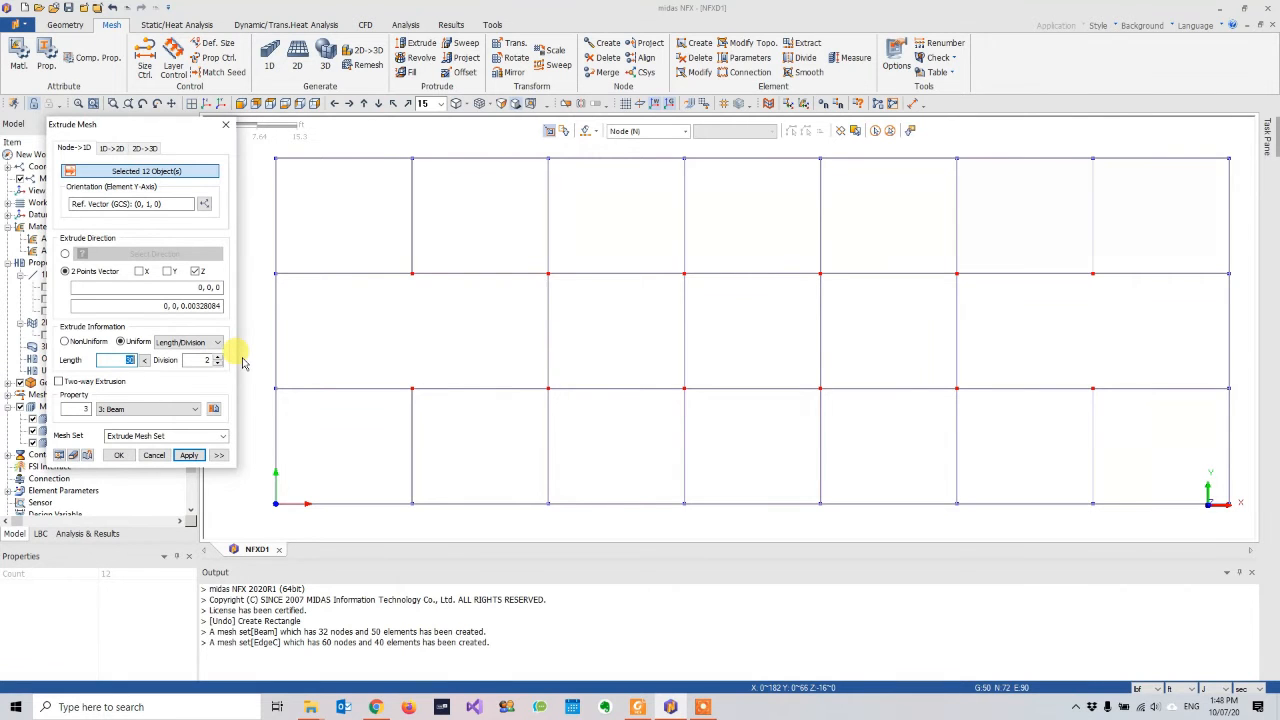
{"action": "left_click", "coordinate": [150, 409]}
{"action": "left_click", "coordinate": [140, 421]}
{"action": "left_click", "coordinate": [153, 434]}
{"action": "type", "text": "EdgeC"}
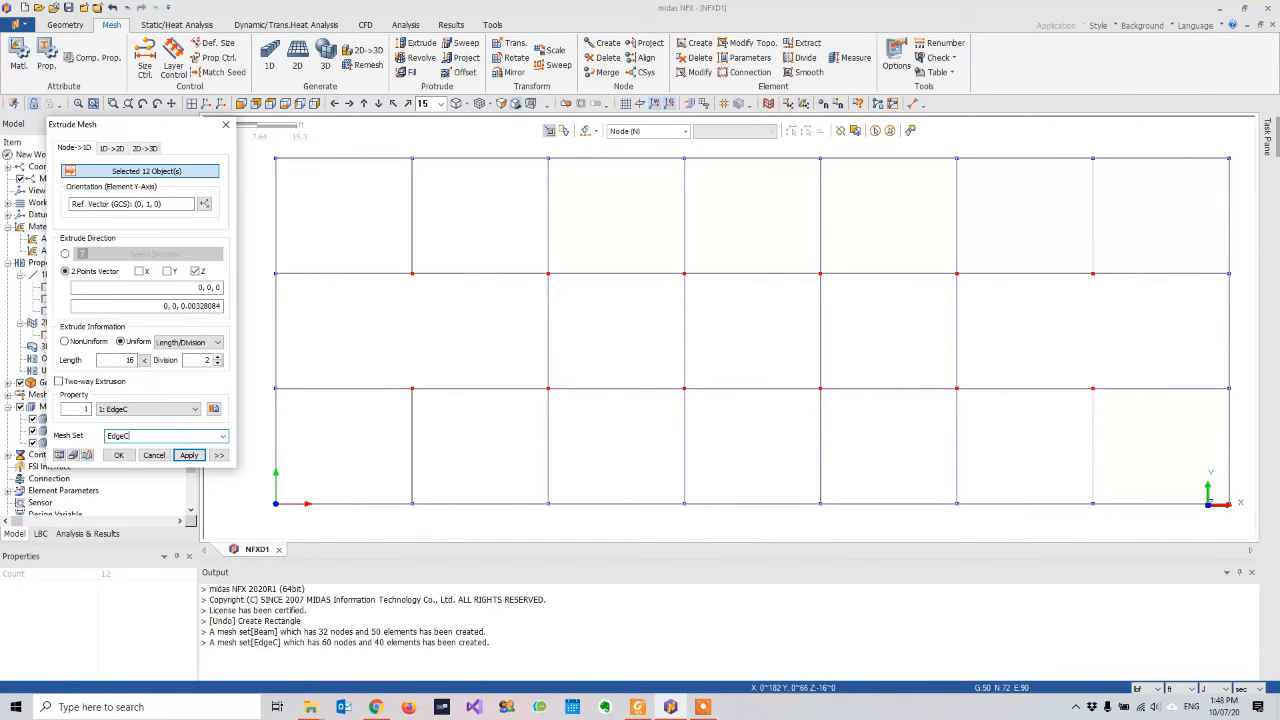
- Preview the interior column extrusion, reverse its length to -16 and create the columns
{"action": "left_click", "coordinate": [89, 457]}
{"action": "middle_click_drag", "start_coordinate": [717, 421], "coordinate": [759, 398]}
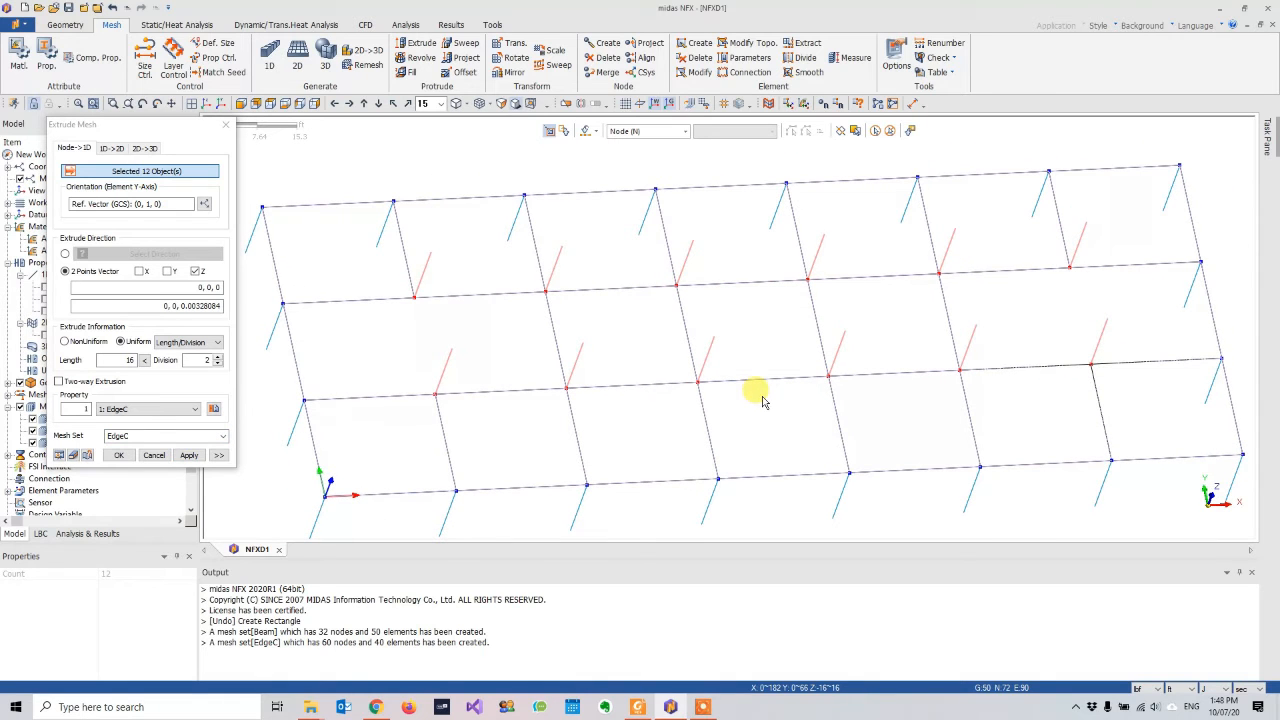
{"action": "left_click", "coordinate": [126, 360]}
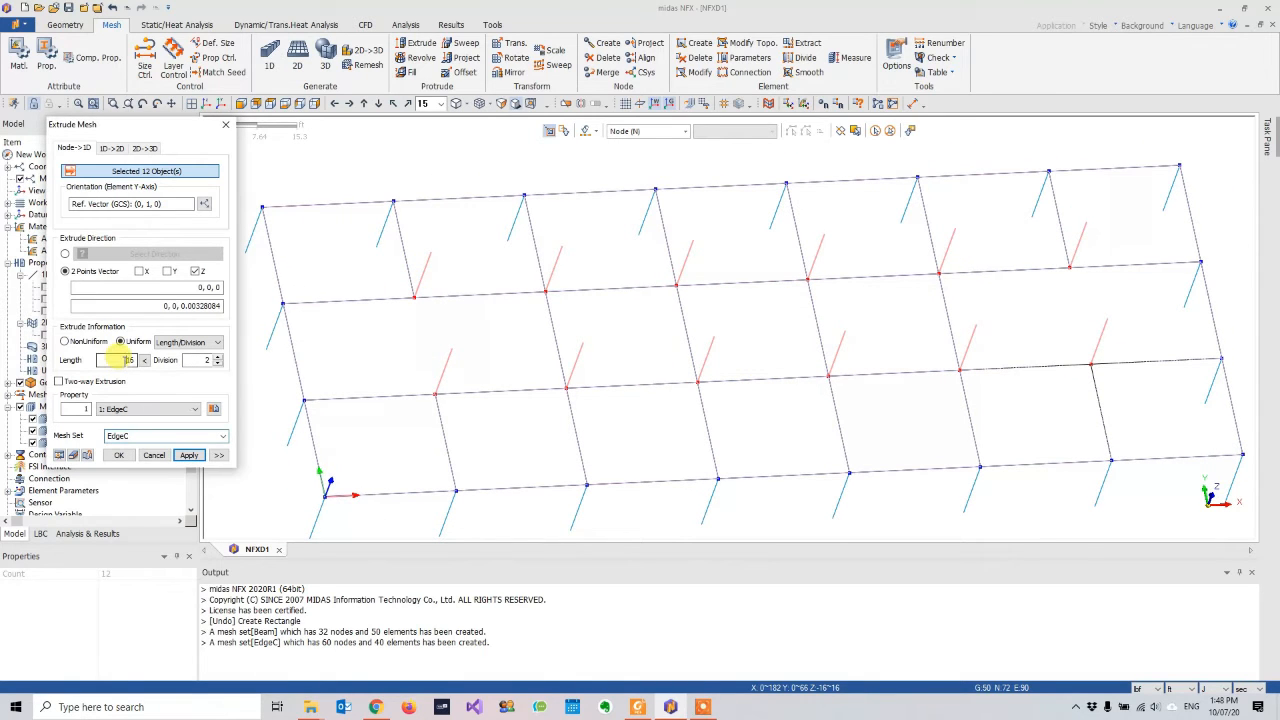
{"action": "left_click", "coordinate": [61, 455]}
{"action": "left_click", "coordinate": [118, 455]}
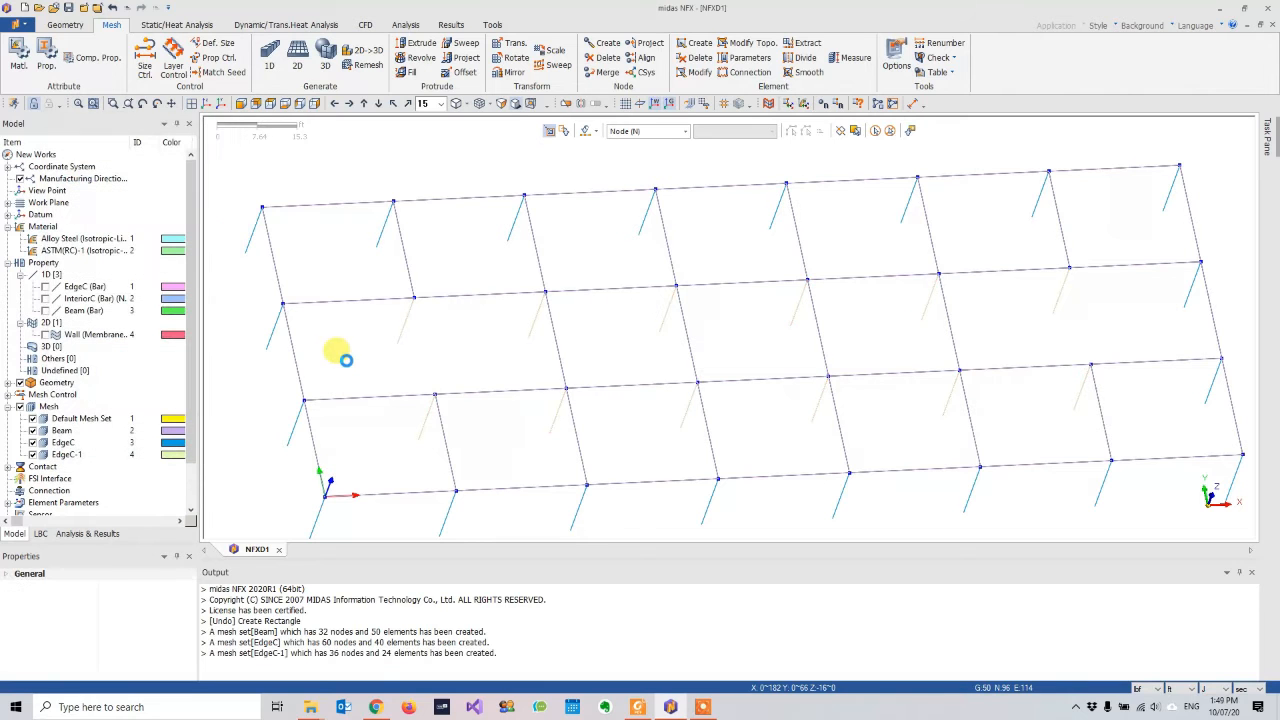
- Display the section shapes of the EdgeC, InteriorC and Beam properties and inspect the frame in a close 3D view
{"action": "left_click", "coordinate": [44, 298]}
{"action": "left_click", "coordinate": [44, 311]}
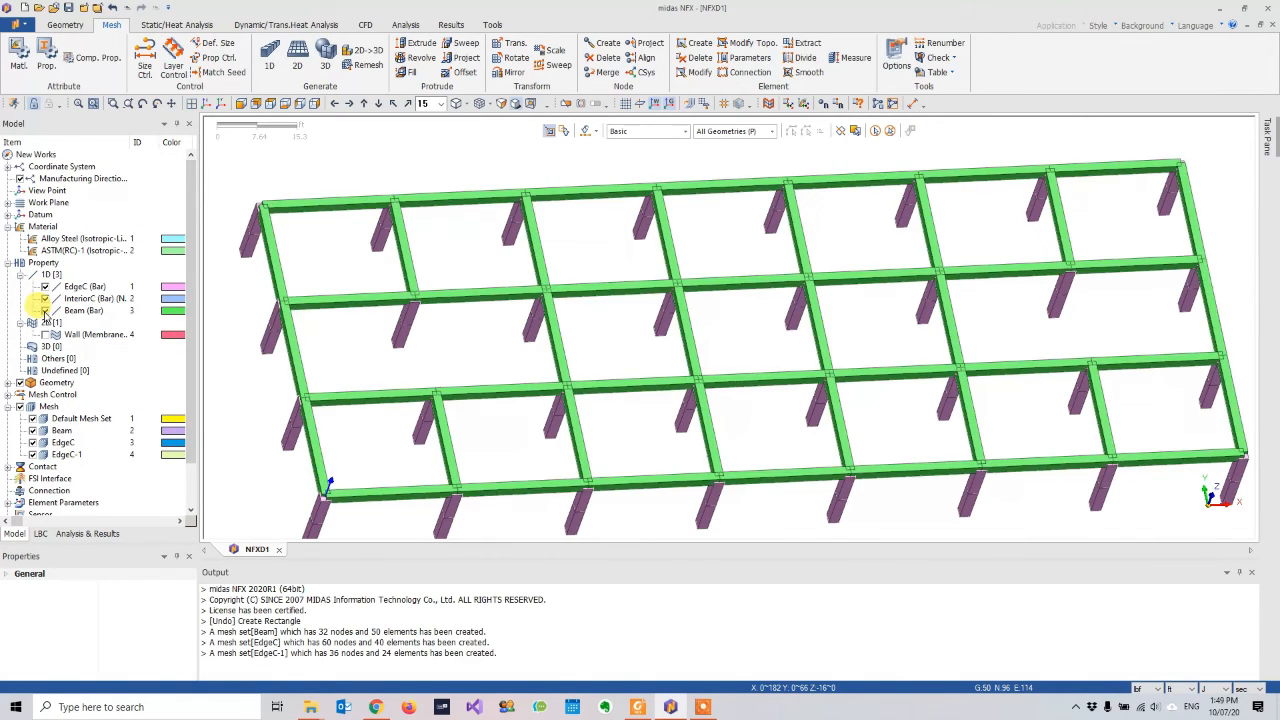
{"action": "scroll", "coordinate": [455, 375], "scroll_direction": "down", "scroll_amount": 1}
{"action": "middle_click_drag", "start_coordinate": [862, 402], "coordinate": [729, 371]}
{"action": "middle_click_drag", "start_coordinate": [850, 290], "coordinate": [450, 352]}
{"action": "scroll", "coordinate": [450, 352], "scroll_direction": "up", "scroll_amount": 3}
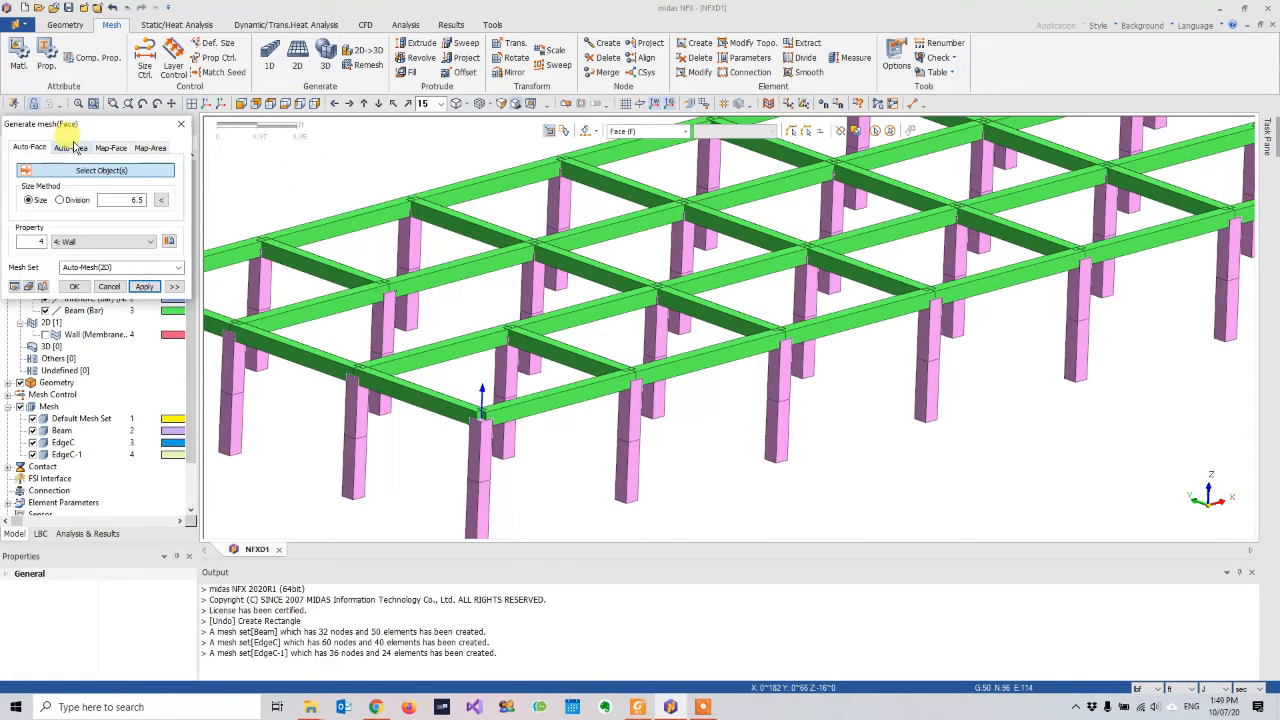
{"action": "left_click_drag", "start_coordinate": [74, 125], "coordinate": [118, 105]}
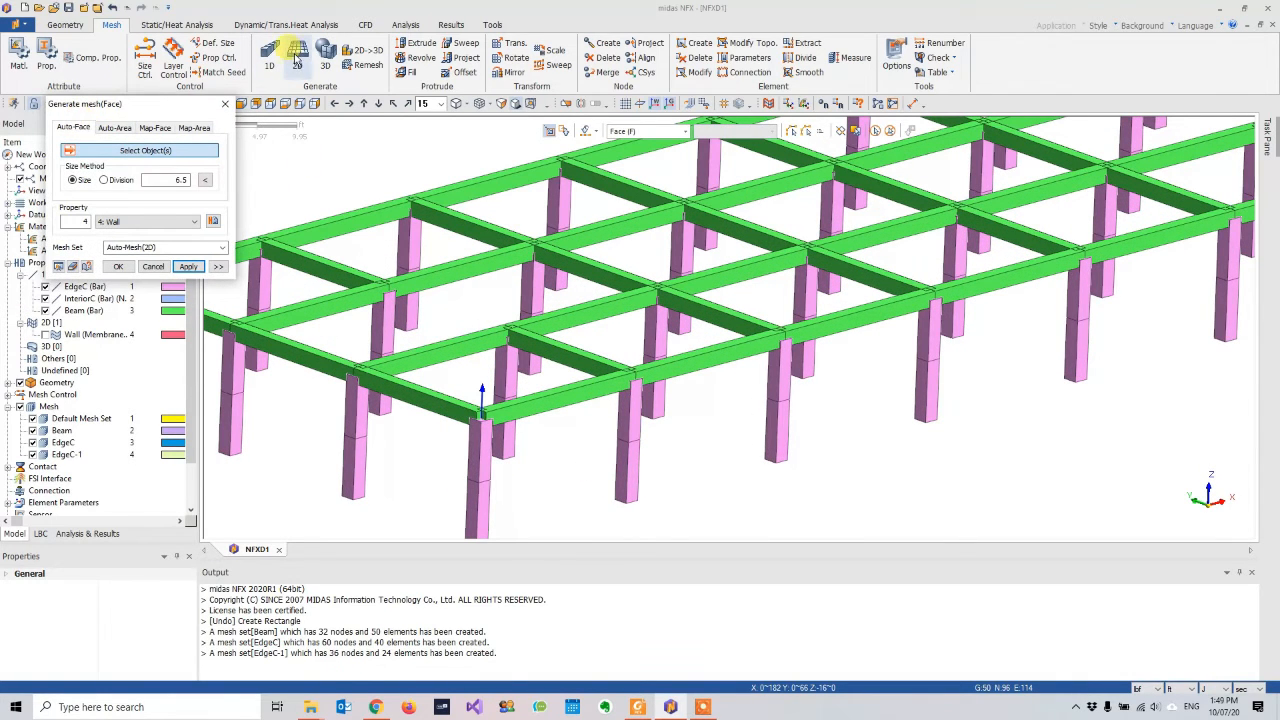
{"action": "left_click", "coordinate": [113, 222]}
{"action": "left_click", "coordinate": [113, 229]}
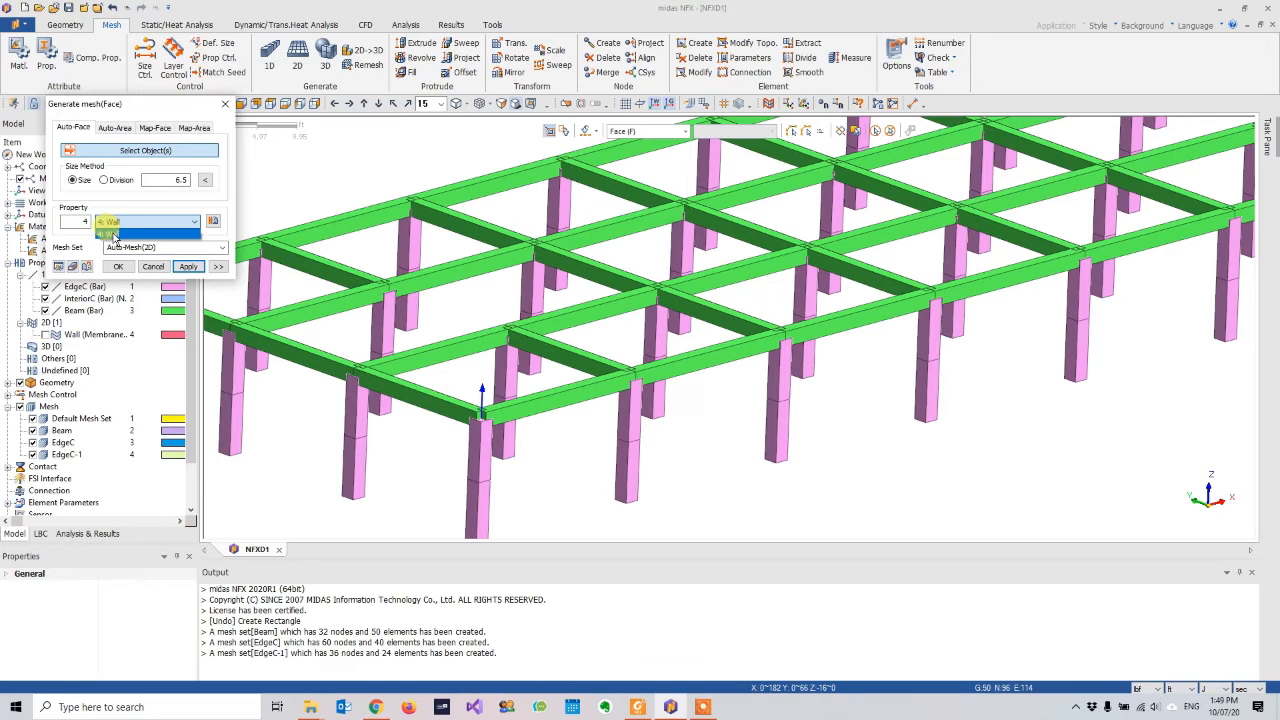
{"action": "double_click", "coordinate": [193, 248]}
{"action": "type", "text": "Wall.0"}
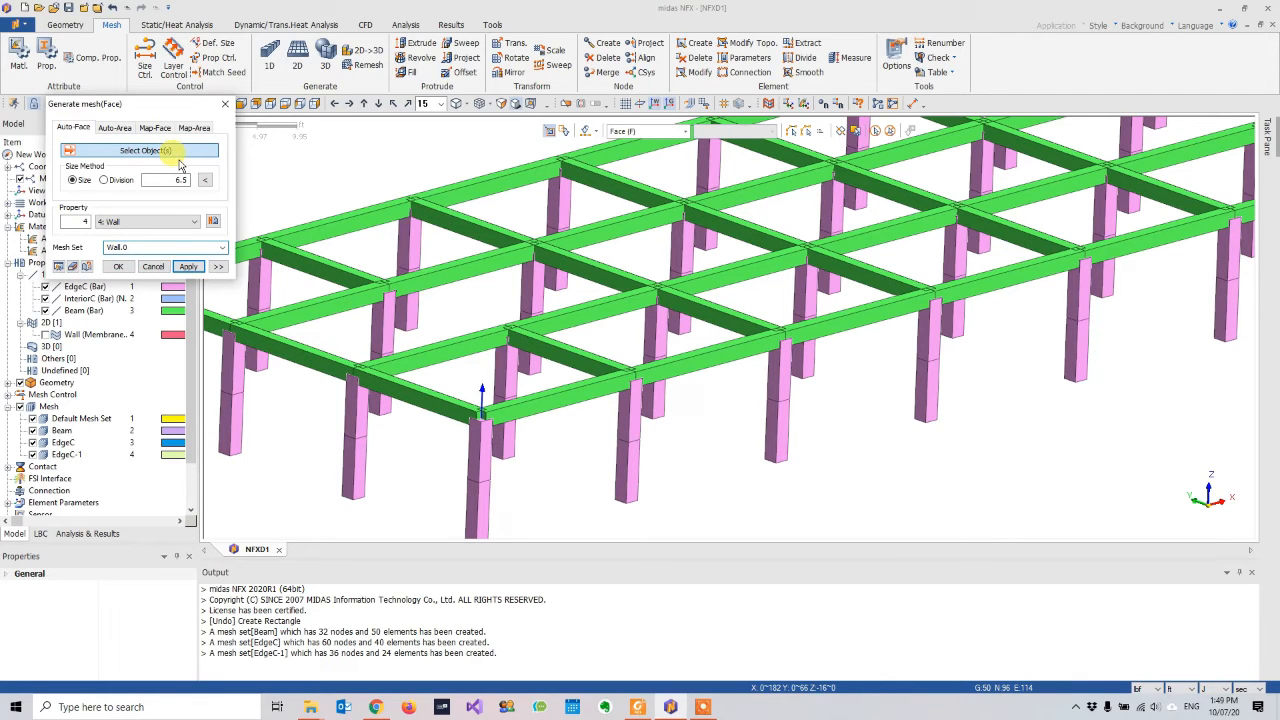
{"action": "left_click", "coordinate": [224, 105]}
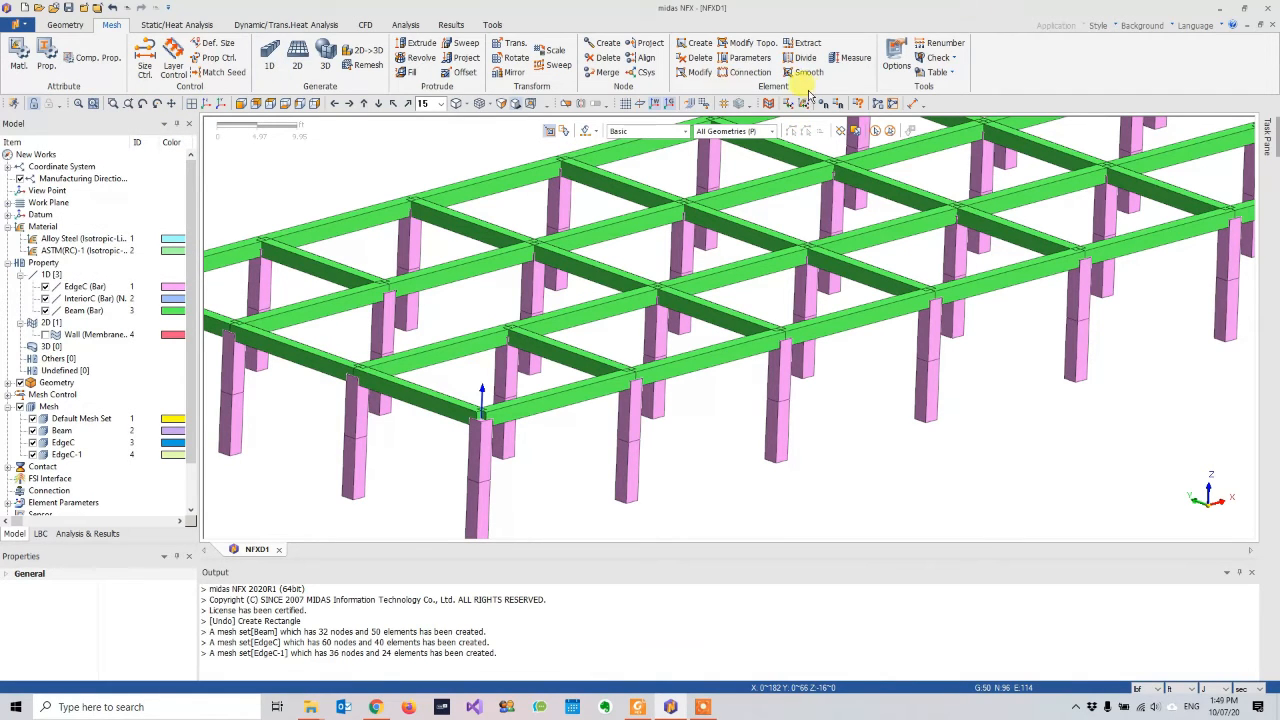
- Start creating a 2D element with quadrilateral nodal connectivity and the 4: Wall property
{"action": "left_click", "coordinate": [697, 43]}
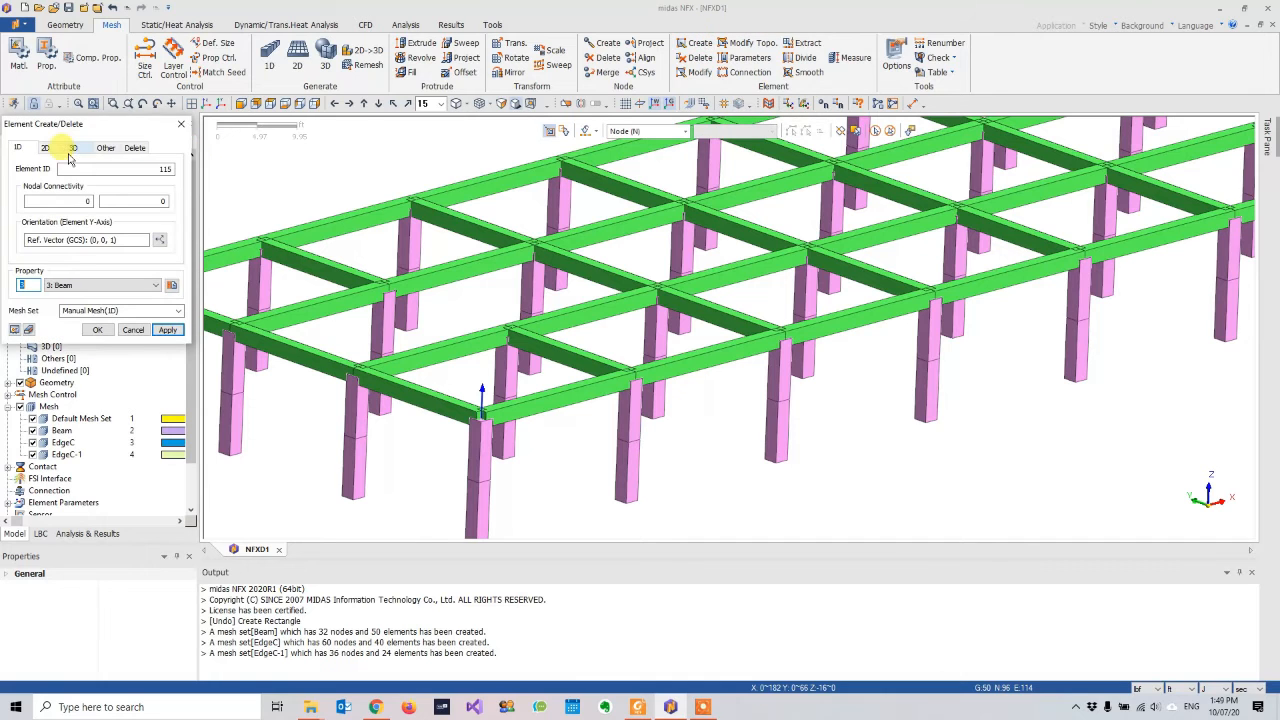
{"action": "left_click", "coordinate": [51, 151]}
{"action": "left_click_drag", "start_coordinate": [69, 129], "coordinate": [292, 89]}
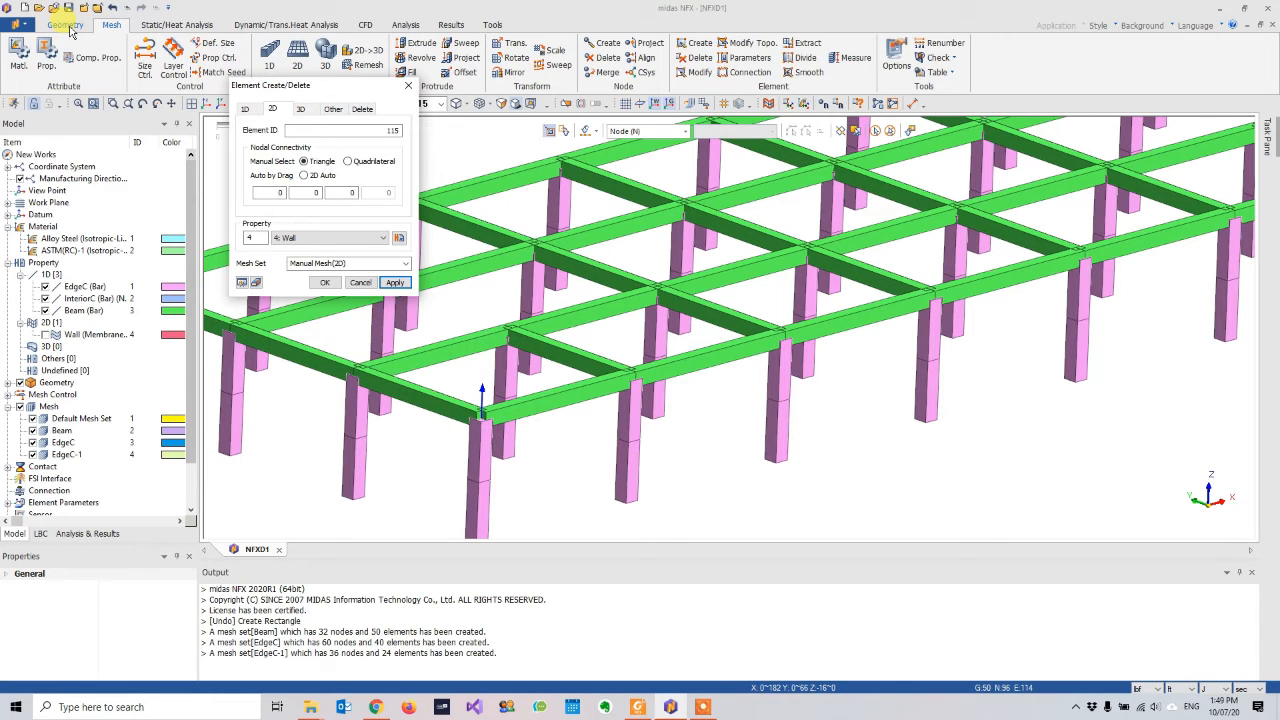
{"action": "left_click_drag", "start_coordinate": [271, 90], "coordinate": [153, 94]}
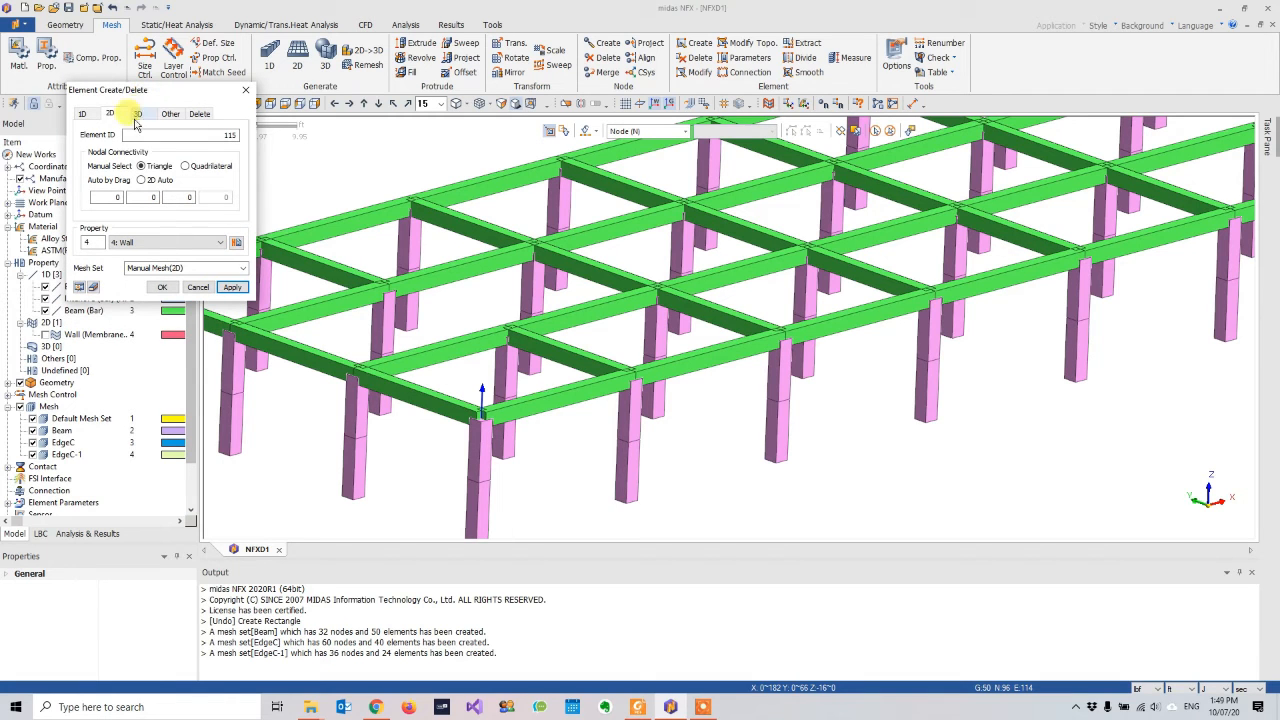
{"action": "left_click_drag", "start_coordinate": [139, 90], "coordinate": [155, 88]}
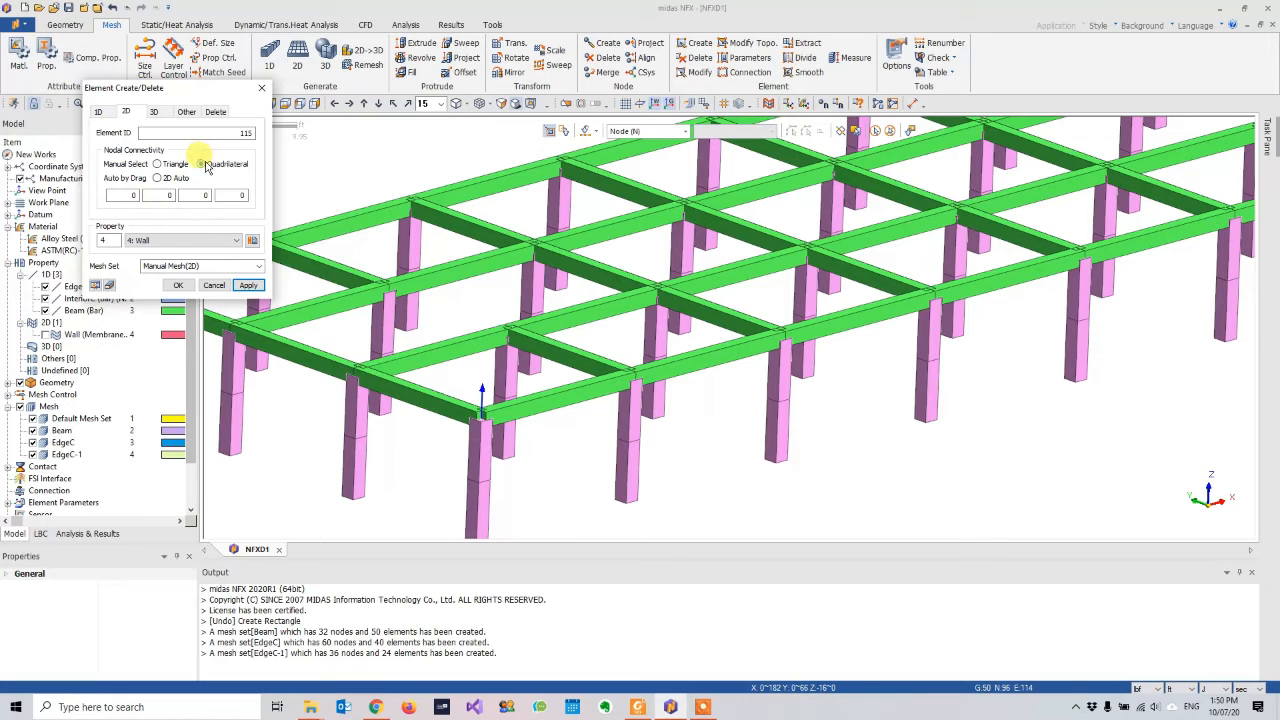
- Define a quadrilateral Wall element from the four column-end nodes of the middle bay on the second transverse frame nearest the origin
{"action": "left_click", "coordinate": [529, 306]}
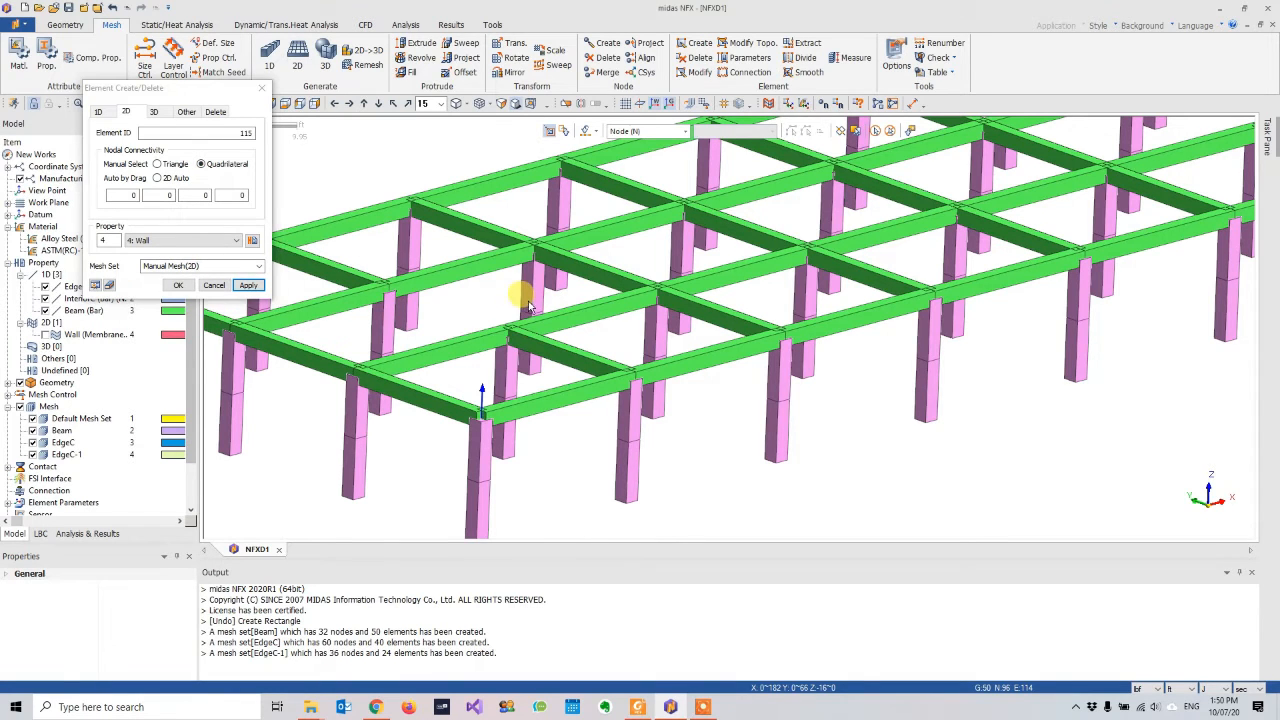
{"action": "middle_click_drag", "start_coordinate": [529, 306], "coordinate": [423, 363]}
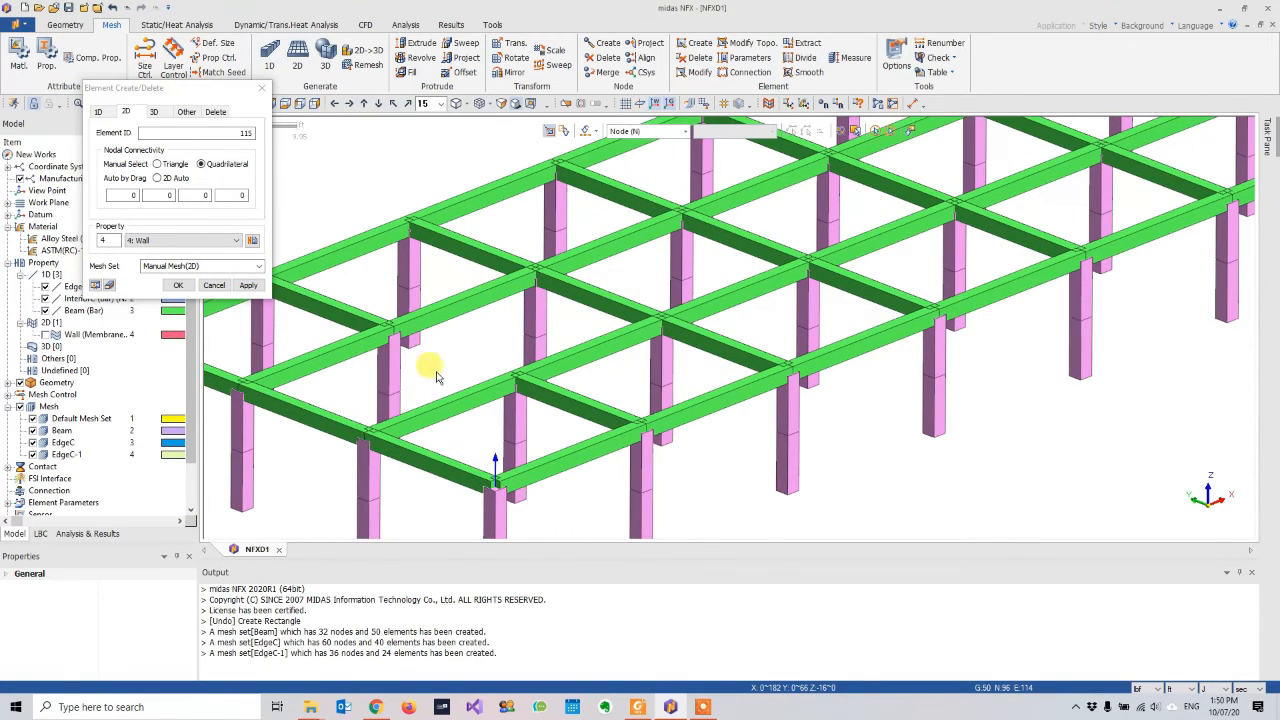
{"action": "left_click", "coordinate": [388, 332]}
{"action": "middle_click_drag", "start_coordinate": [516, 268], "coordinate": [548, 336]}
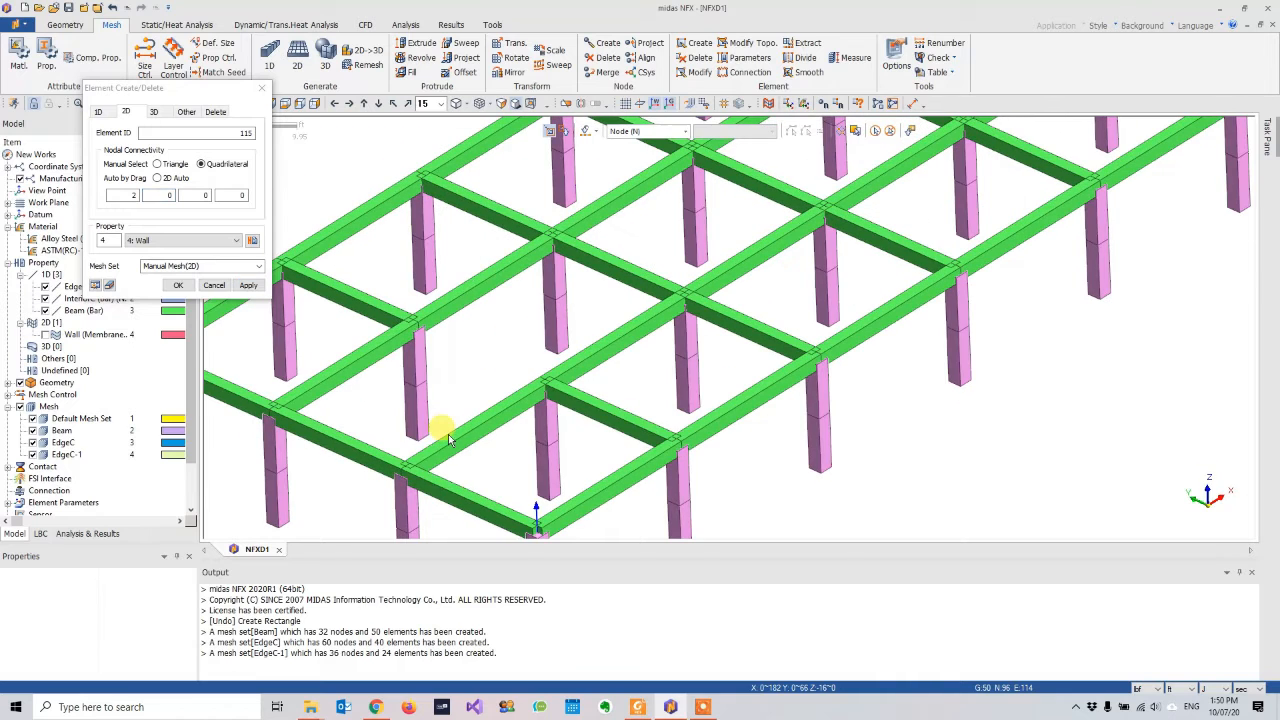
{"action": "left_click", "coordinate": [413, 437]}
{"action": "left_click", "coordinate": [545, 492]}
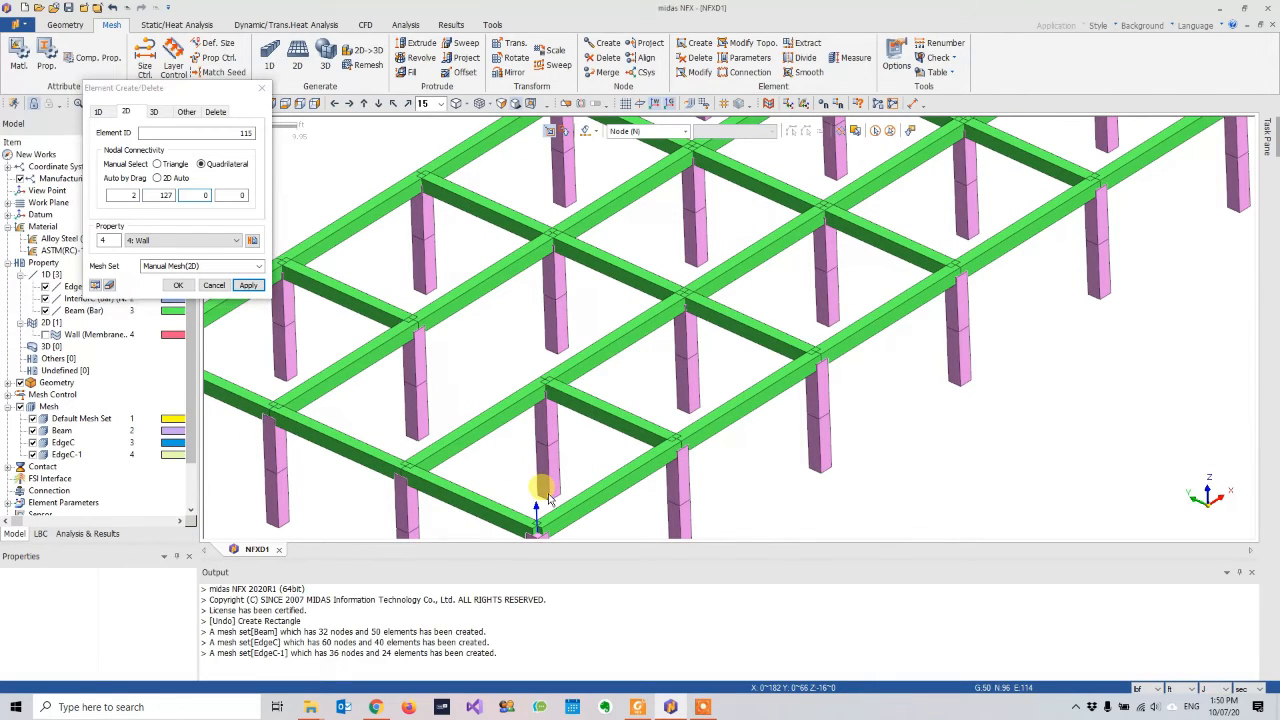
{"action": "left_click", "coordinate": [540, 386]}
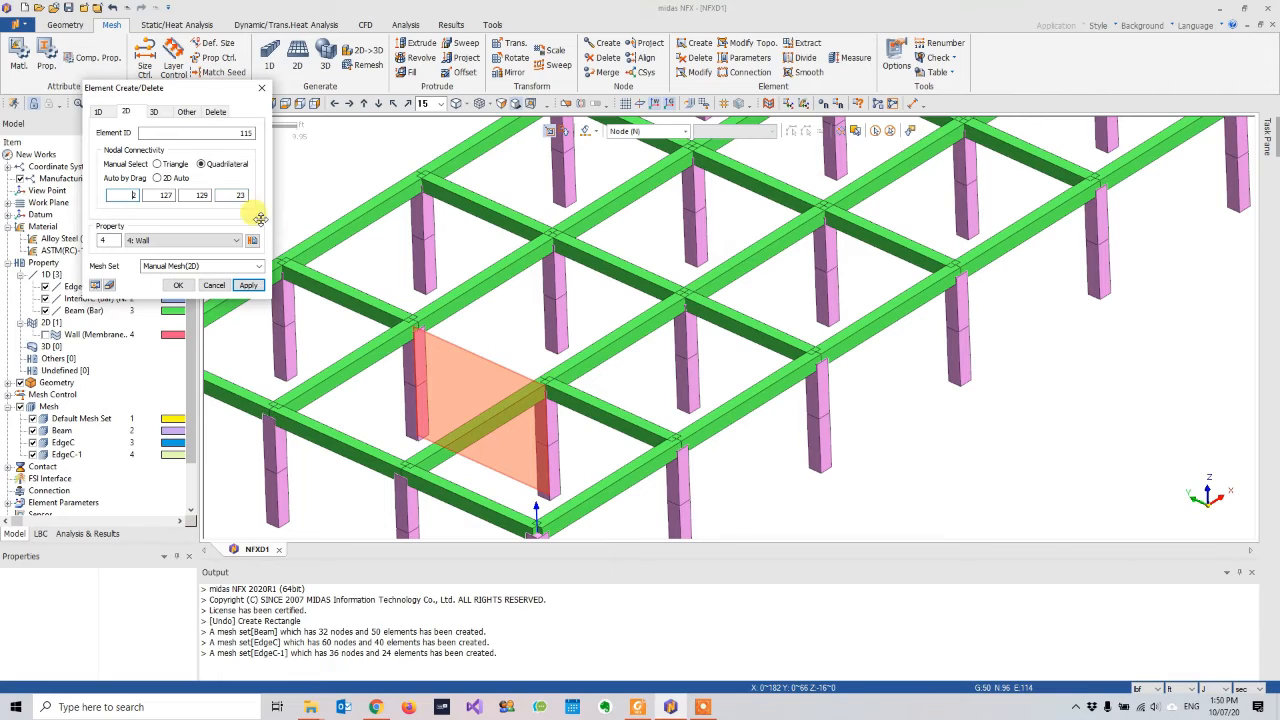
- Name the mesh set Wall.0 and create the wall element
{"action": "left_click_drag", "start_coordinate": [162, 88], "coordinate": [329, 232]}
{"action": "left_click", "coordinate": [322, 244]}
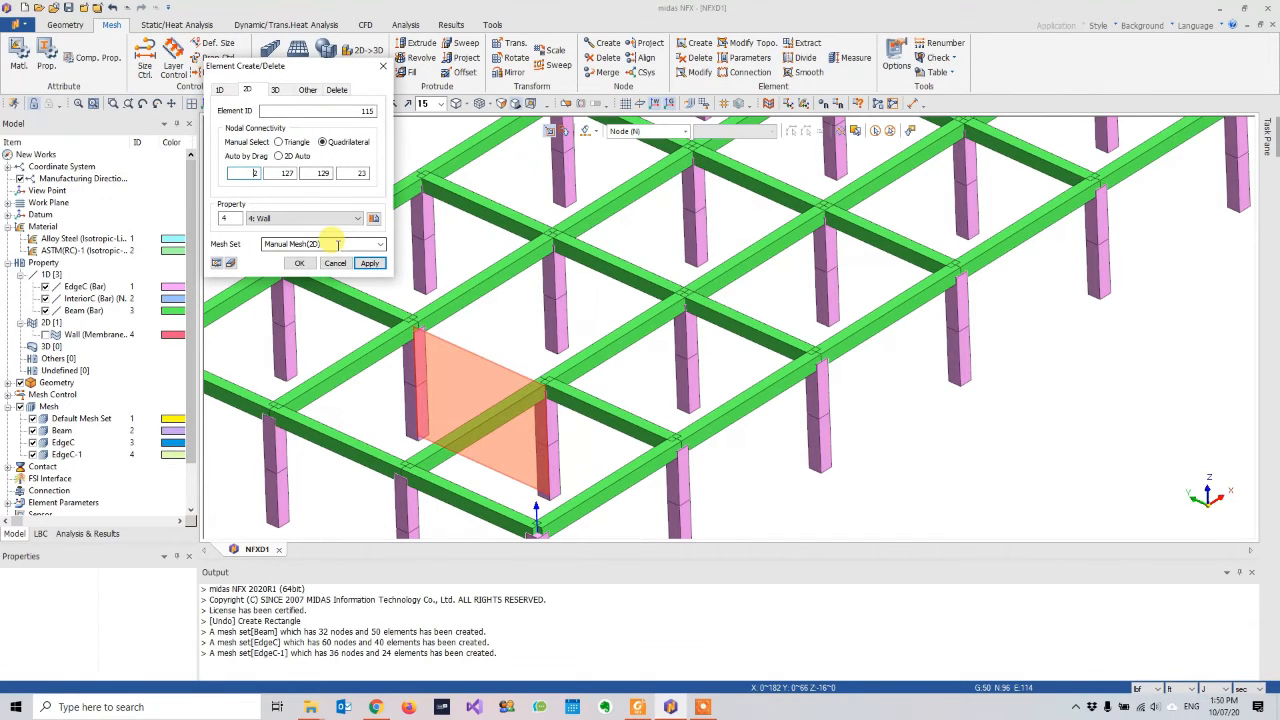
{"action": "type", "text": "Wall.0"}
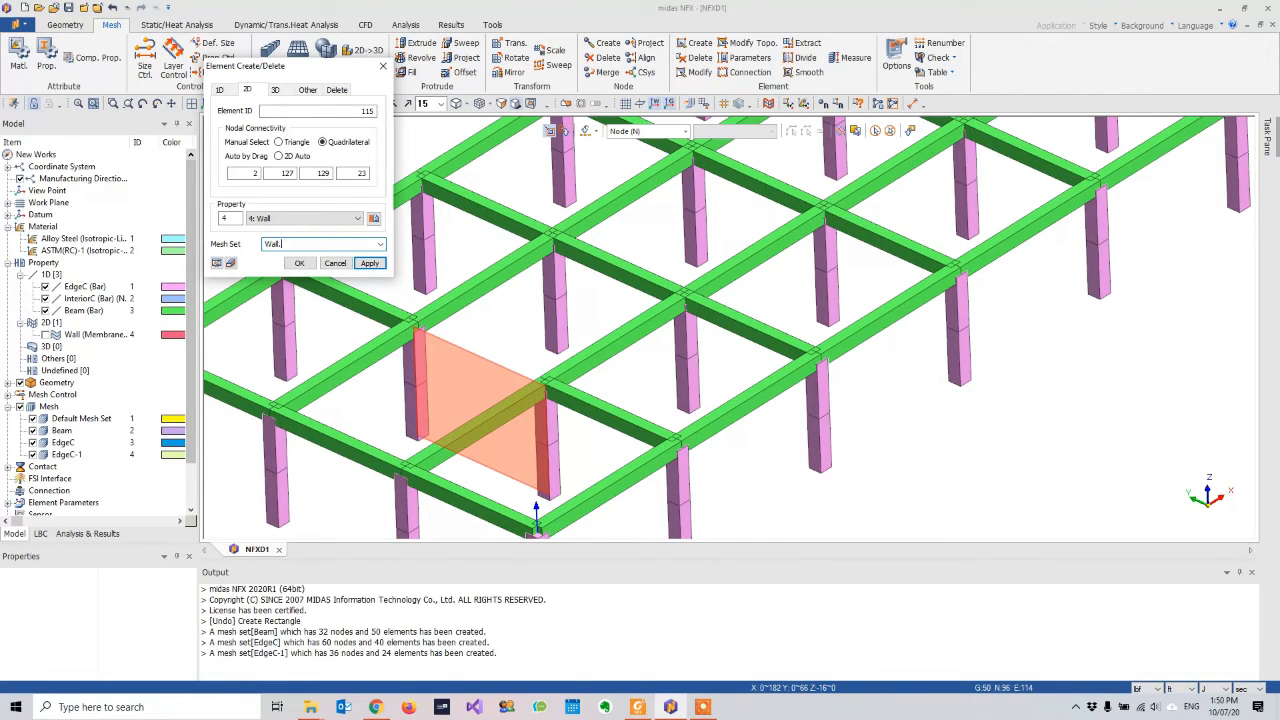
{"action": "left_click", "coordinate": [299, 265]}
- Define another quadrilateral Wall element from the four column-end nodes of the middle bay on the second-to-last transverse frame
{"action": "scroll", "coordinate": [443, 280], "scroll_direction": "down", "scroll_amount": 5}
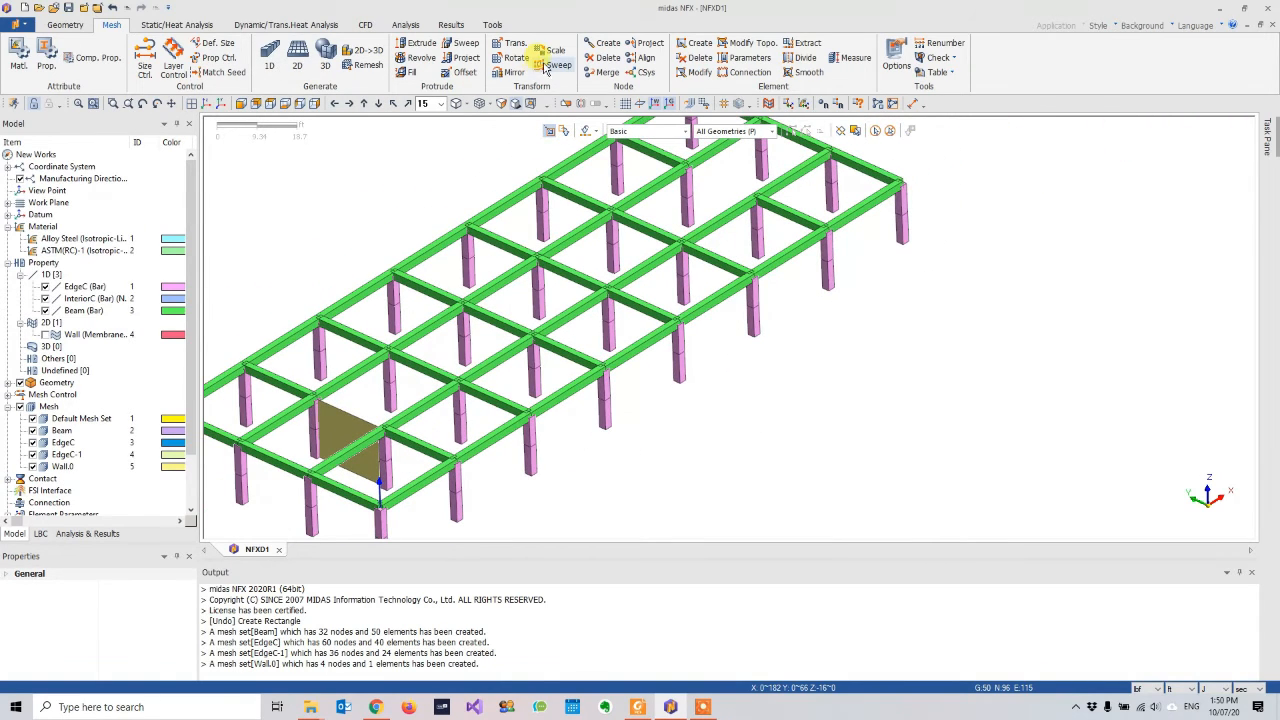
{"action": "left_click", "coordinate": [700, 43]}
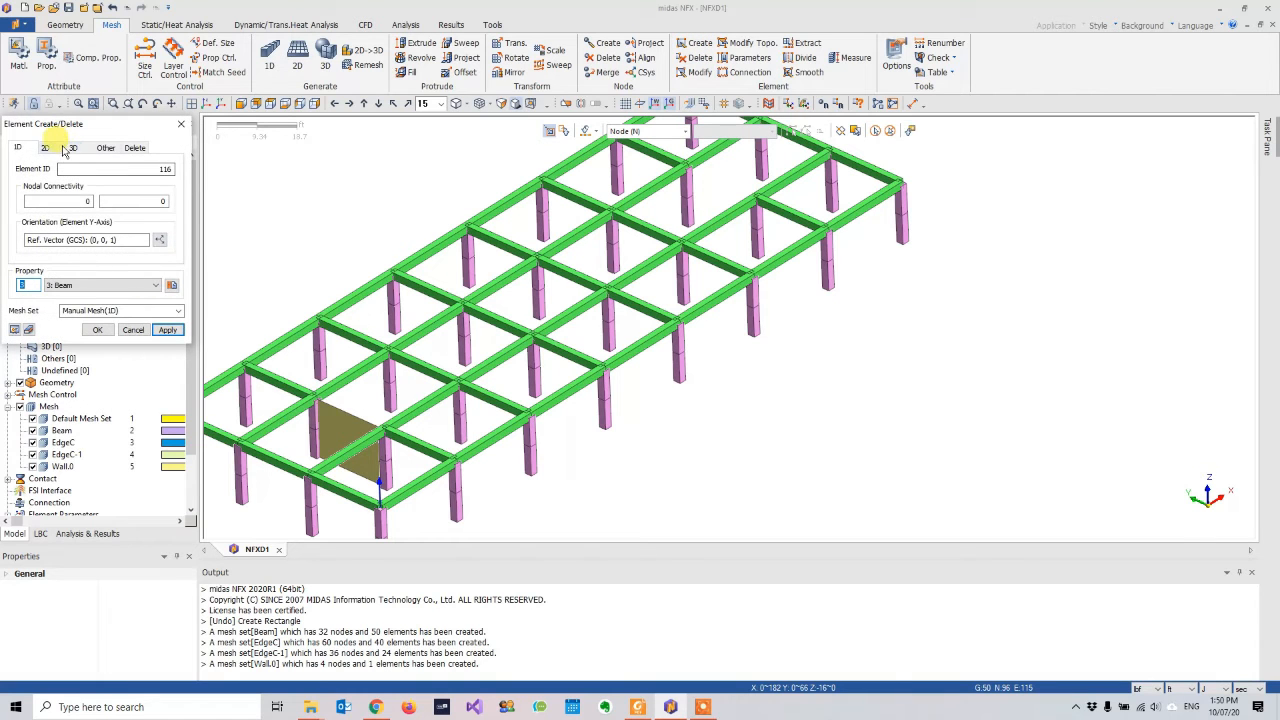
{"action": "left_click_drag", "start_coordinate": [101, 123], "coordinate": [214, 111]}
{"action": "left_click", "coordinate": [233, 187]}
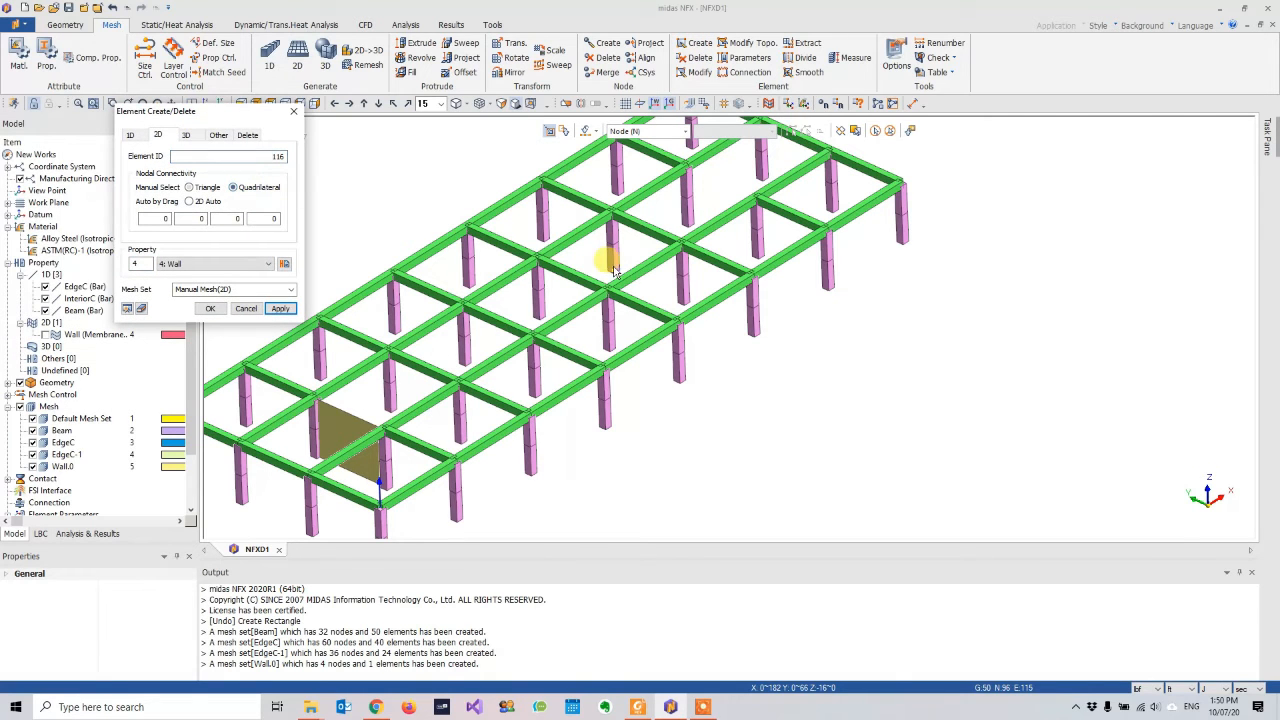
{"action": "scroll", "coordinate": [695, 170], "scroll_direction": "up", "scroll_amount": 2}
{"action": "scroll", "coordinate": [695, 170], "scroll_direction": "up", "scroll_amount": 3}
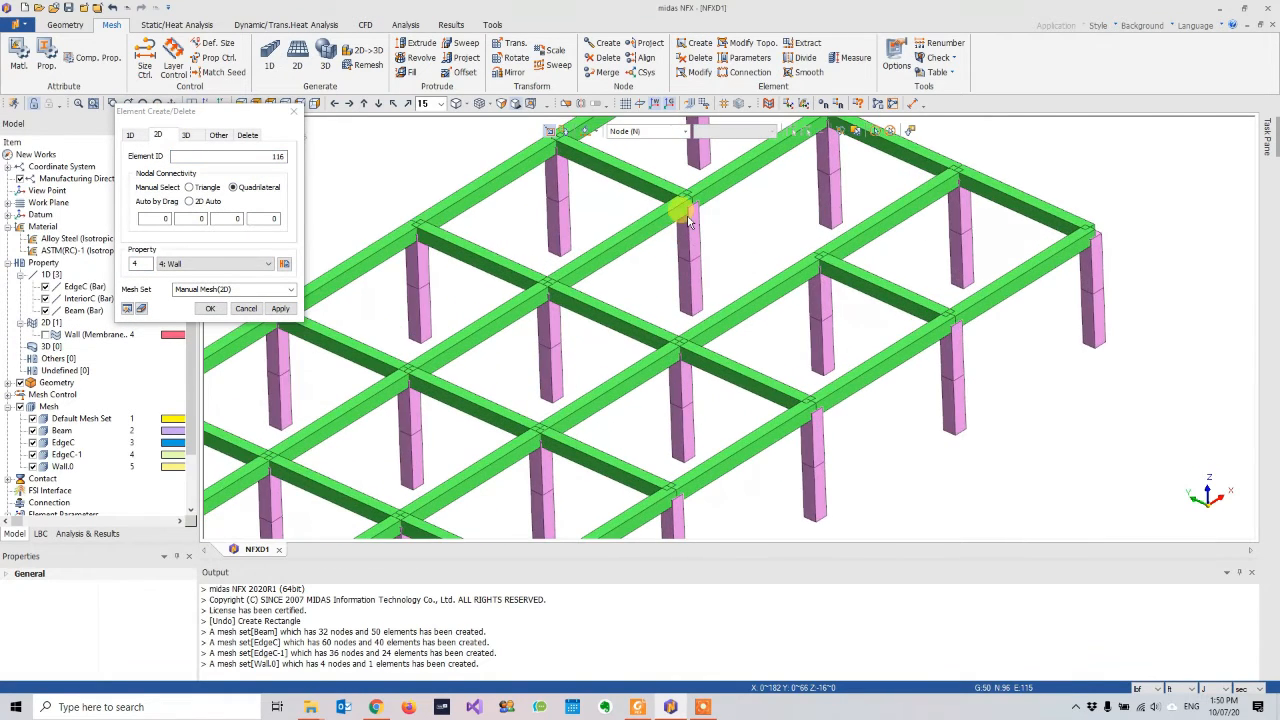
{"action": "left_click", "coordinate": [691, 205]}
{"action": "left_click", "coordinate": [692, 308]}
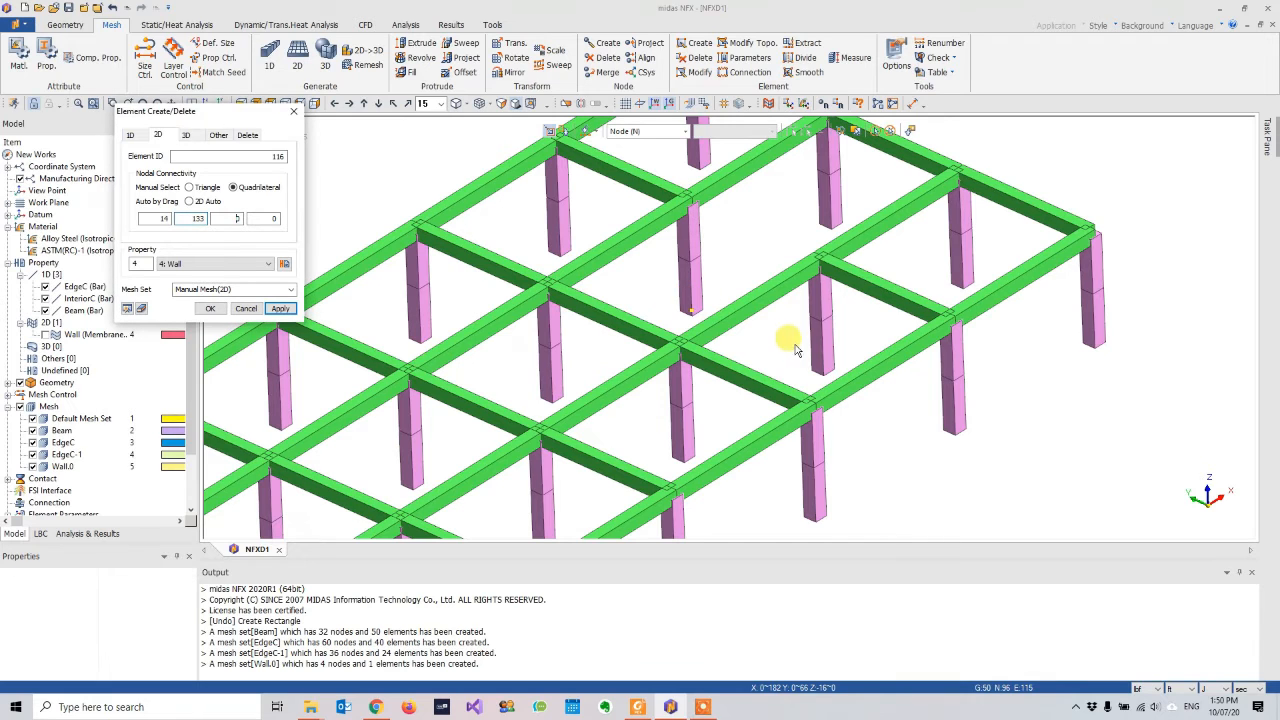
{"action": "left_click", "coordinate": [821, 276]}
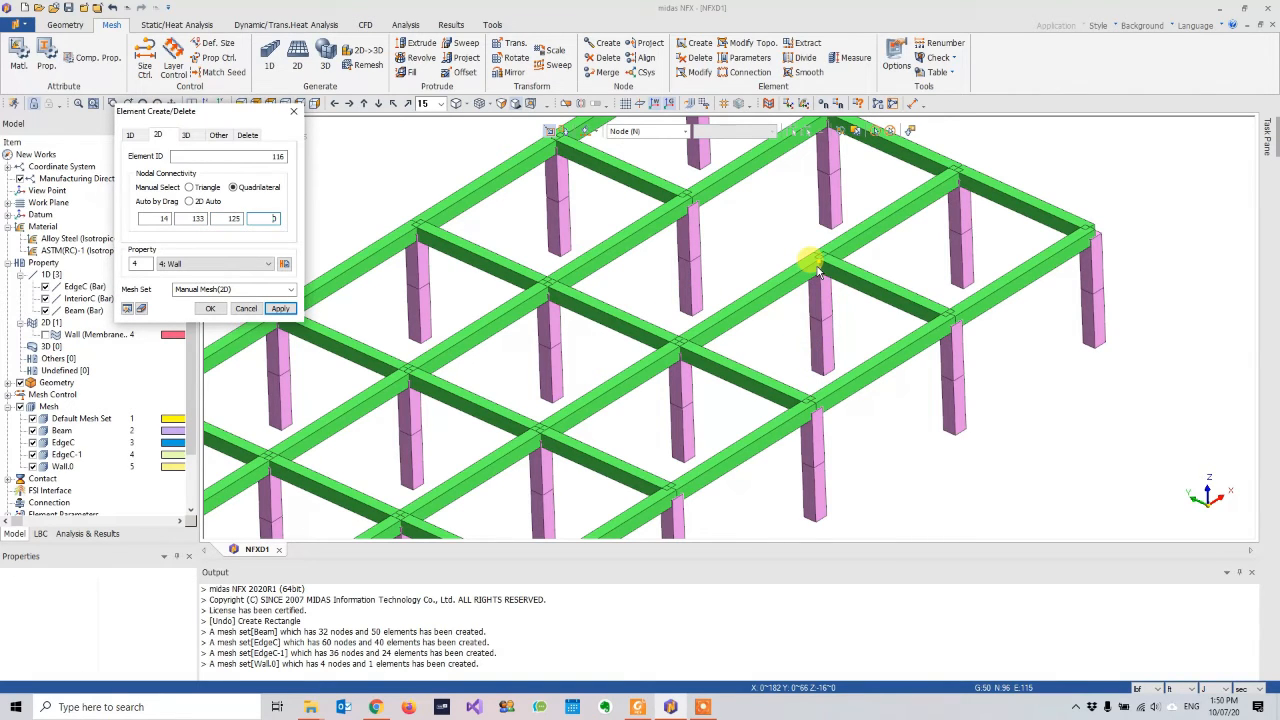
- Name this element's mesh set Wall.1 and create the second wall
{"action": "left_click", "coordinate": [240, 289]}
{"action": "type", "text": "Wall."}
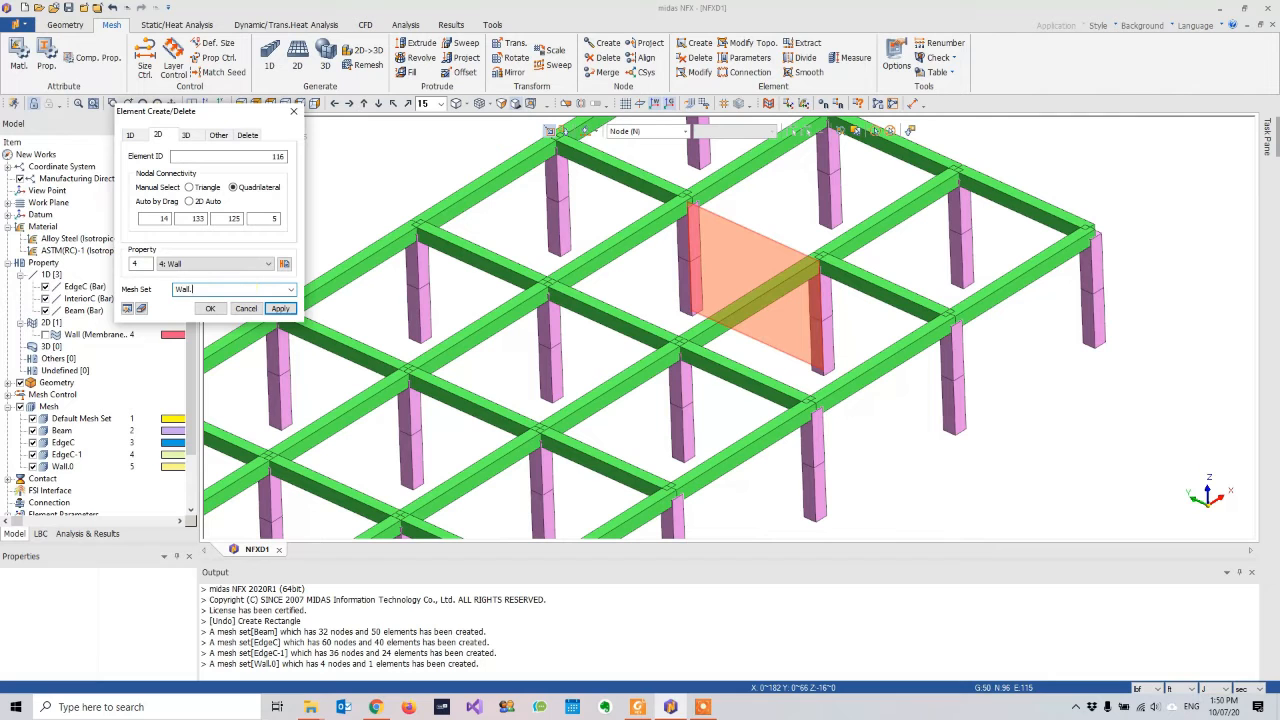
{"action": "type", "text": "1"}
{"action": "left_click", "coordinate": [210, 308]}
- Start translating all five beam, column and wall mesh sets, with the two-point direction vector restricted to Z
{"action": "scroll", "coordinate": [797, 233], "scroll_direction": "down", "scroll_amount": 3}
{"action": "scroll", "coordinate": [650, 340], "scroll_direction": "up", "scroll_amount": 2}
{"action": "middle_click_drag", "start_coordinate": [790, 336], "coordinate": [689, 266]}
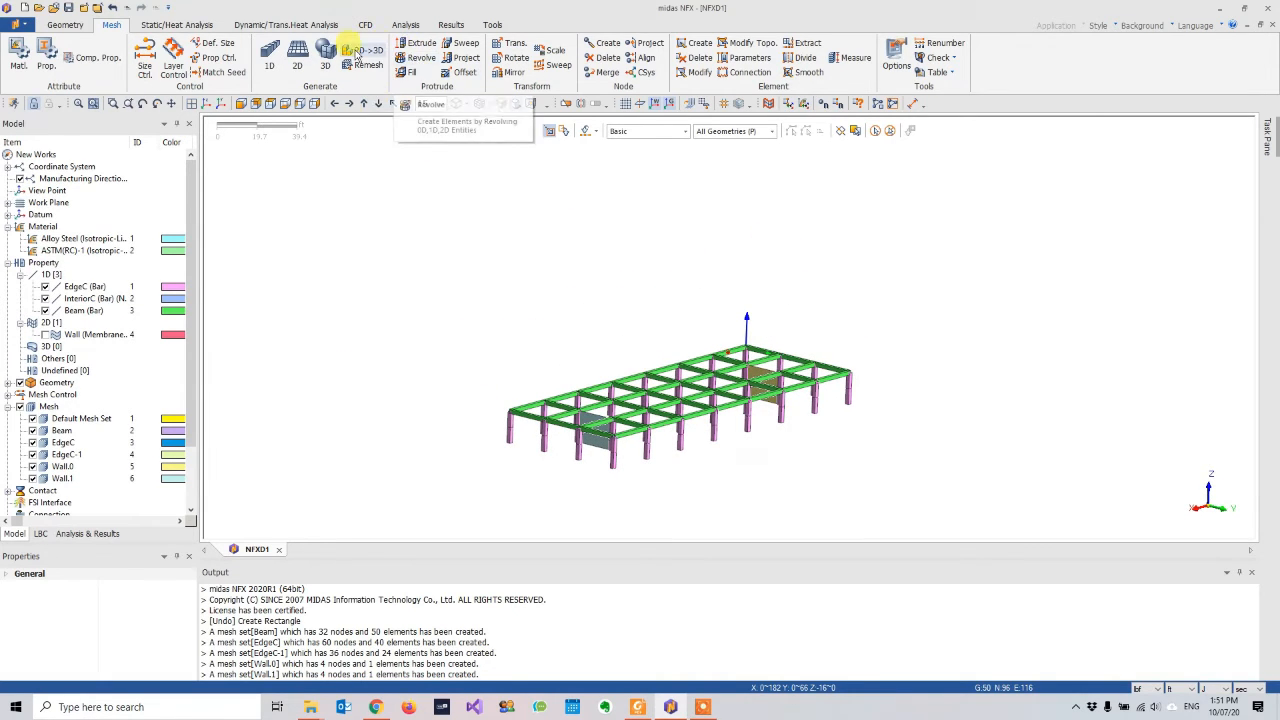
{"action": "left_click", "coordinate": [516, 45]}
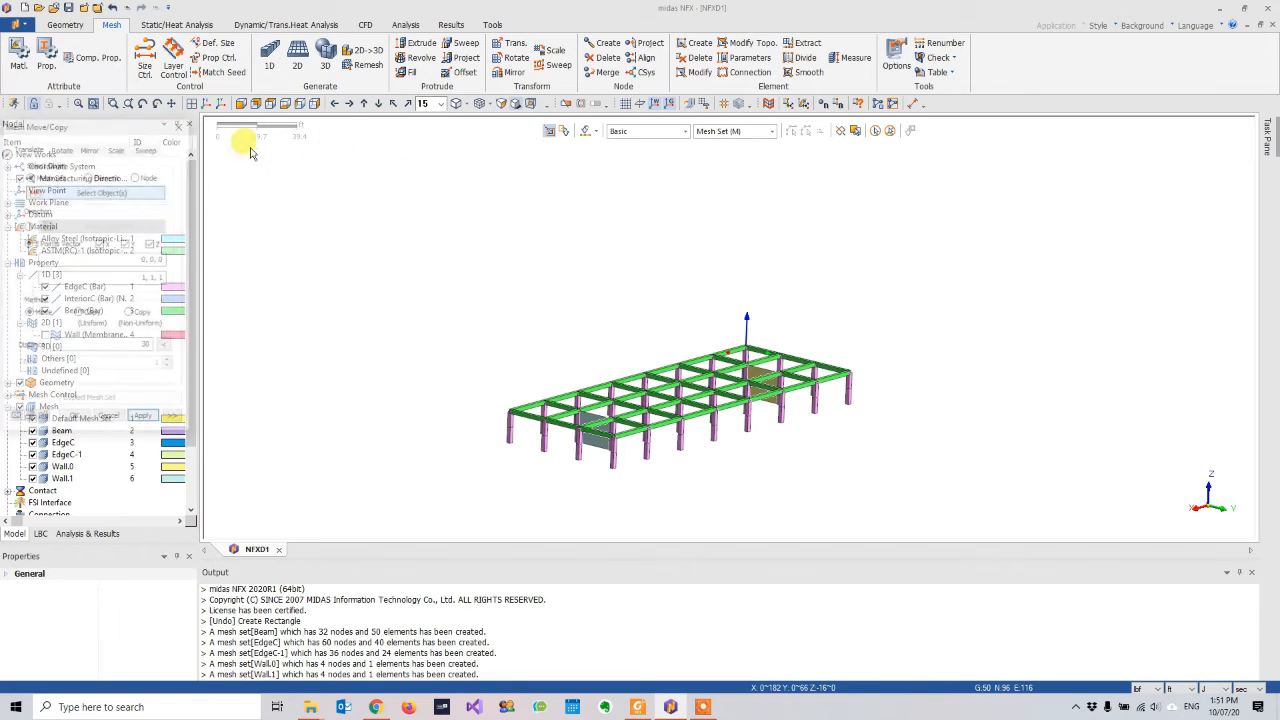
{"action": "left_click", "coordinate": [875, 131]}
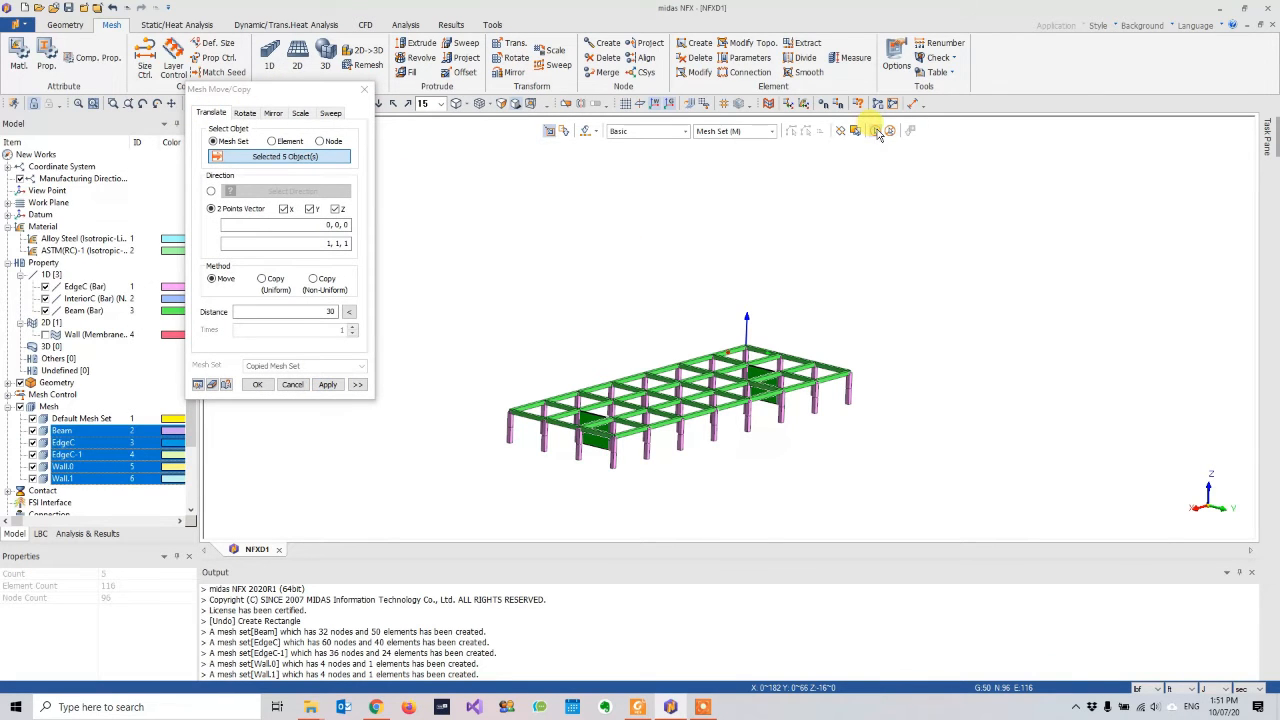
{"action": "left_click", "coordinate": [311, 209]}
{"action": "left_click", "coordinate": [311, 209]}
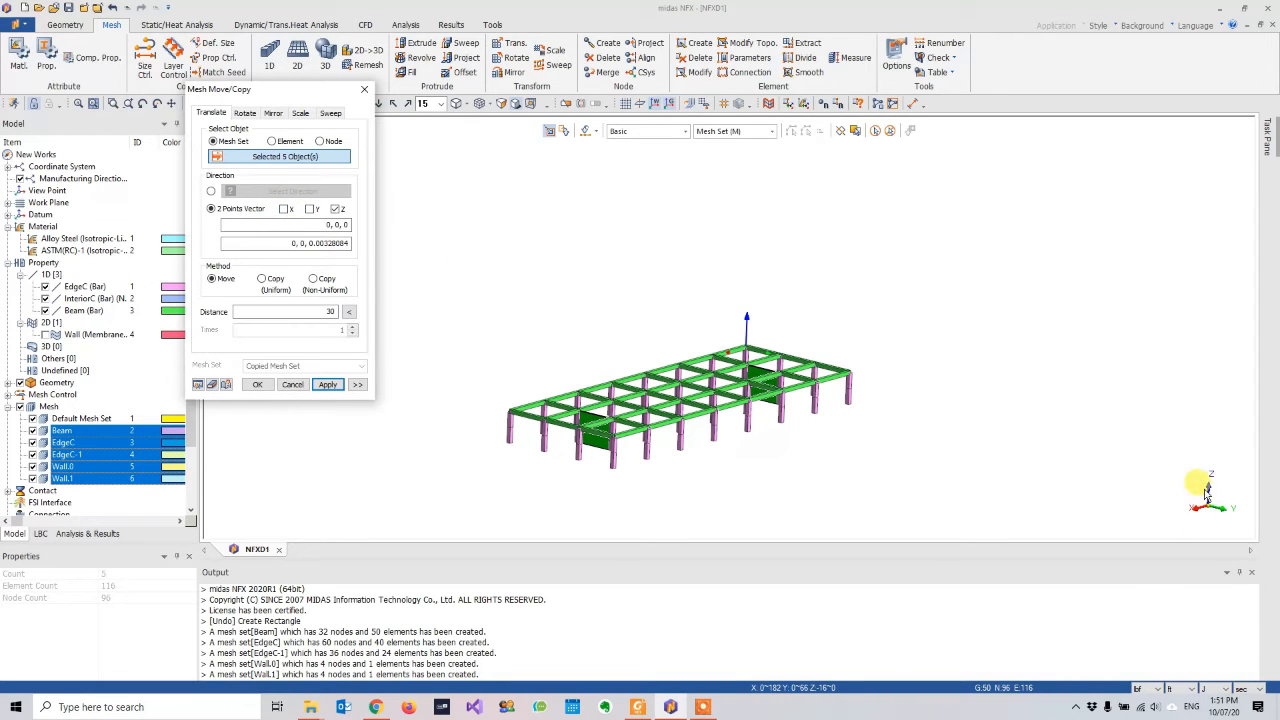
- Choose the uniform copy method, check the storey heights in the PDF's longitudinal section, set the distance to 16 and preview the copy
{"action": "left_click", "coordinate": [265, 279]}
{"action": "key", "text": "alt+Tab"}
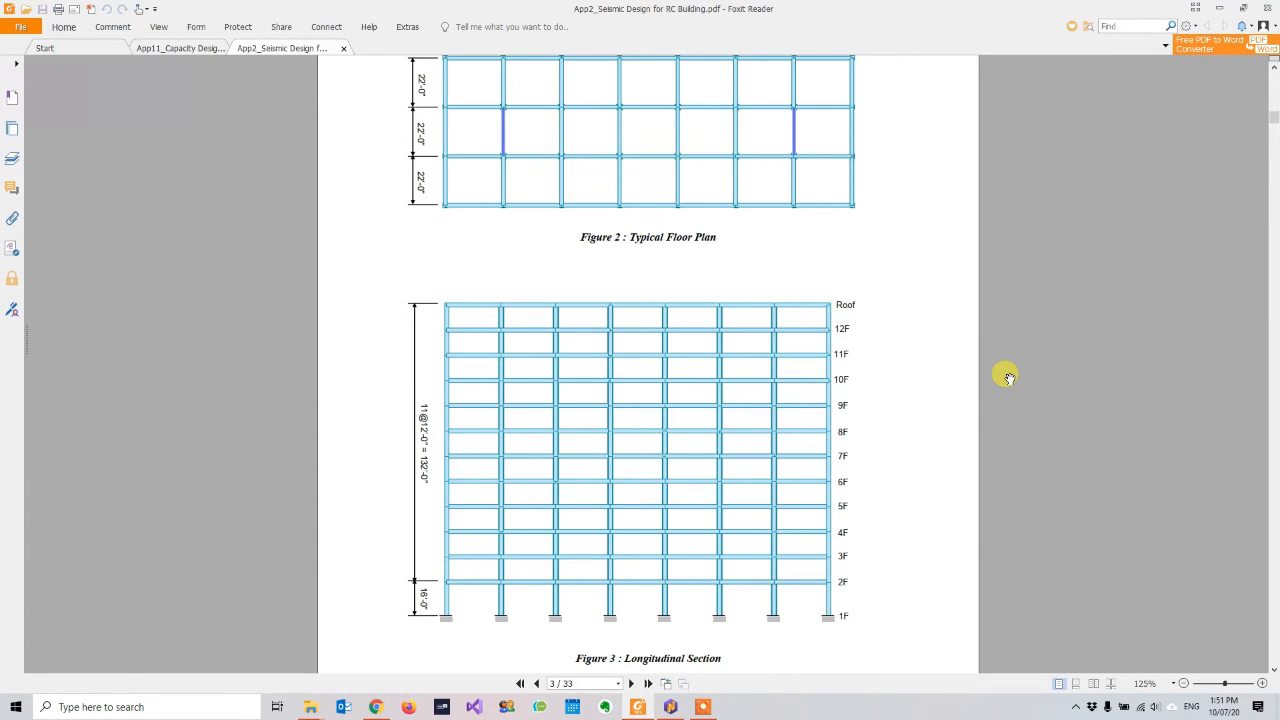
{"action": "key", "text": "alt+Tab"}
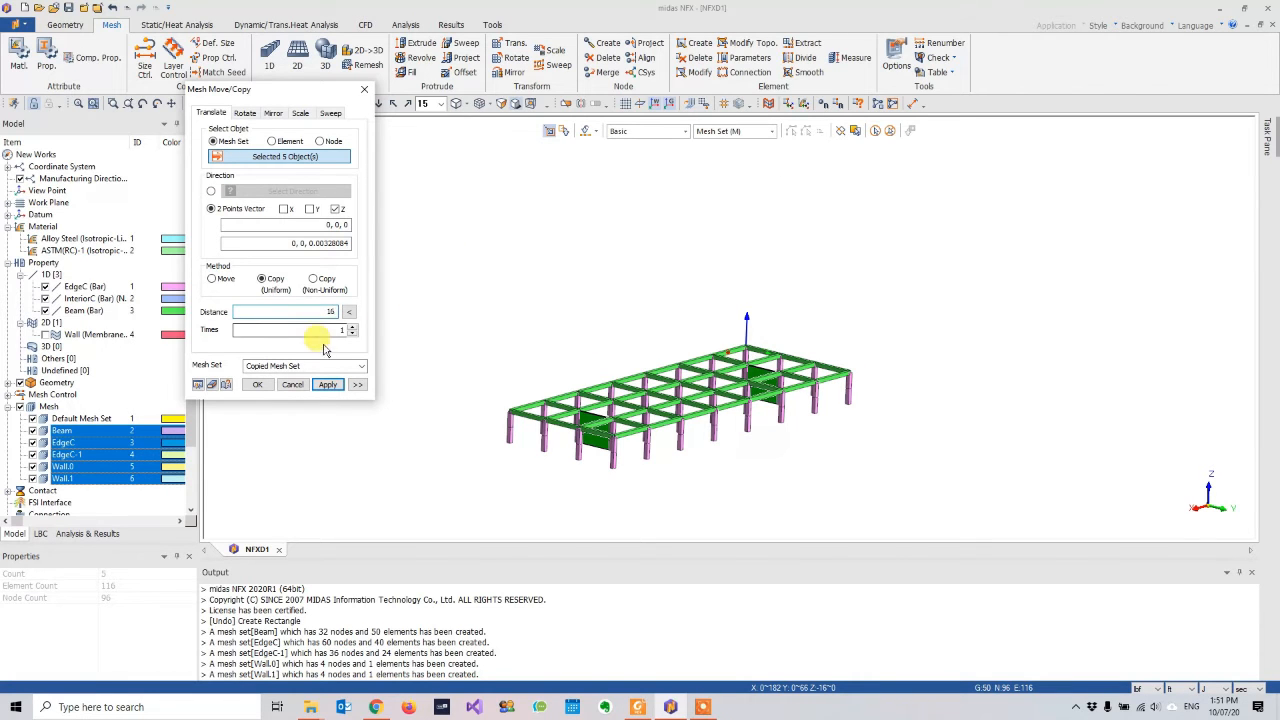
{"action": "left_click", "coordinate": [198, 385]}
{"action": "scroll", "coordinate": [490, 420], "scroll_direction": "up", "scroll_amount": 5}
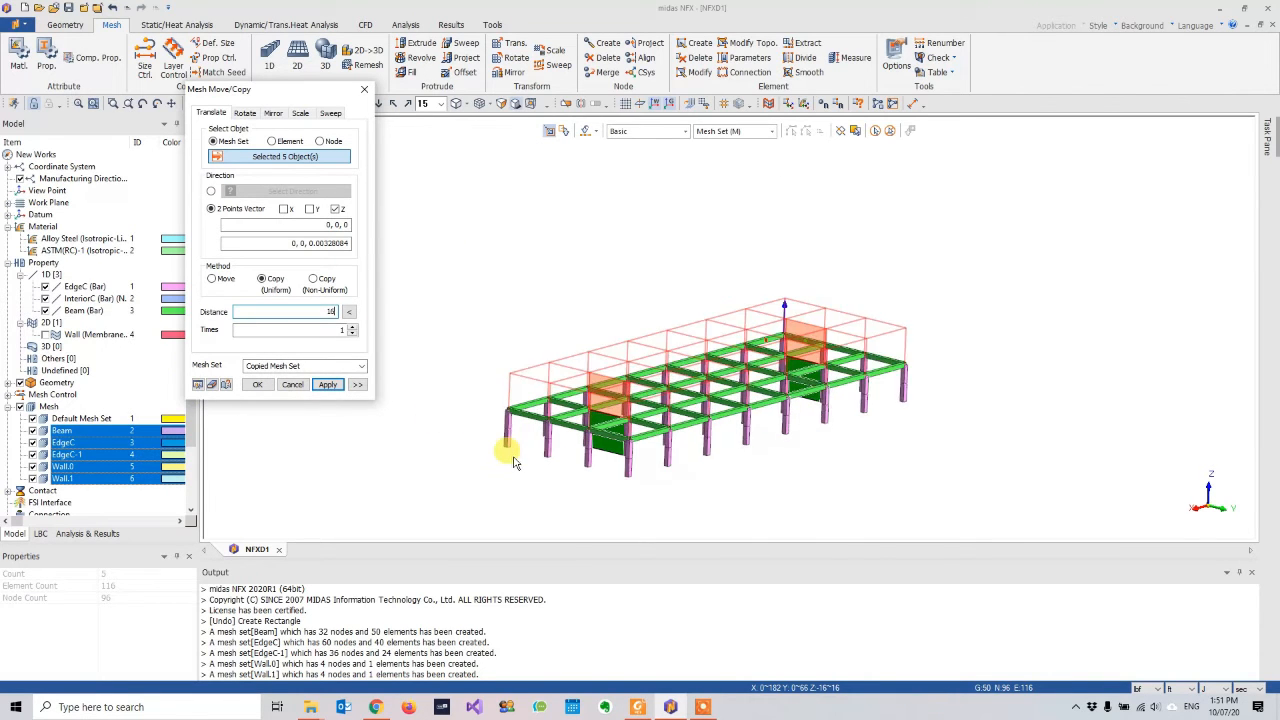
{"action": "scroll", "coordinate": [473, 410], "scroll_direction": "up", "scroll_amount": 2}
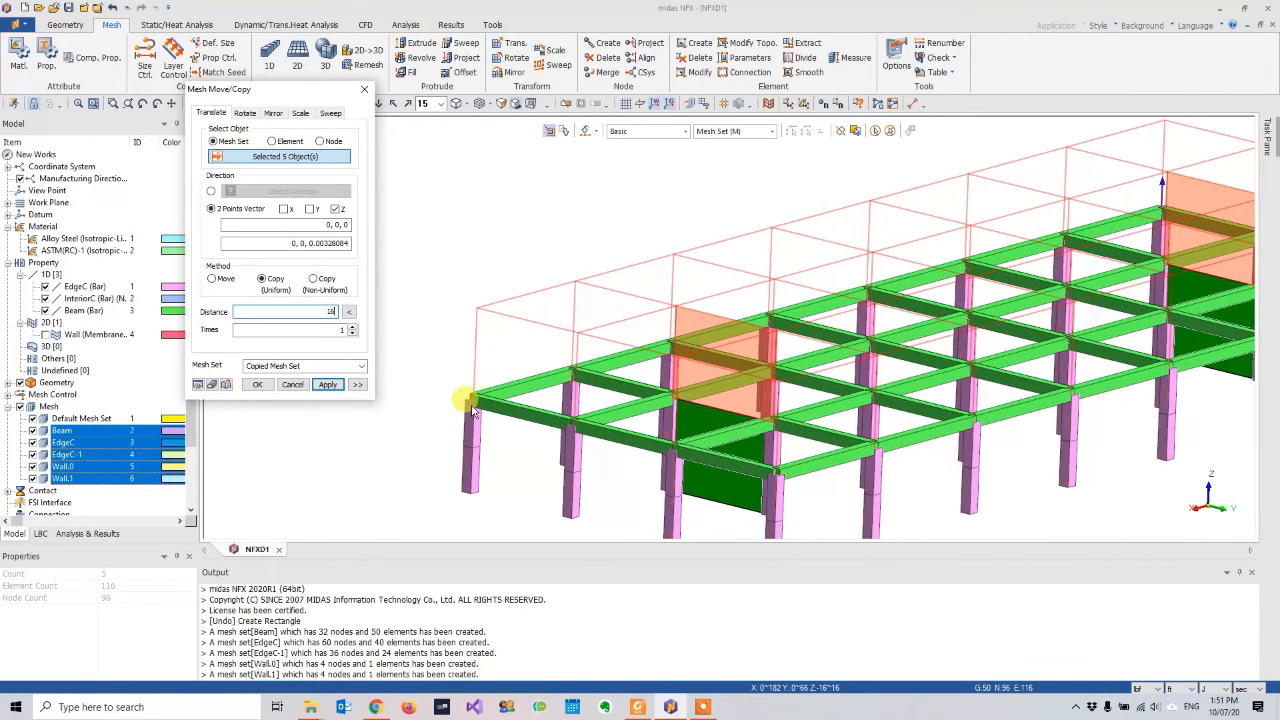
- Set the number of copies to 11 and preview the stacked storeys
{"action": "left_click", "coordinate": [340, 330]}
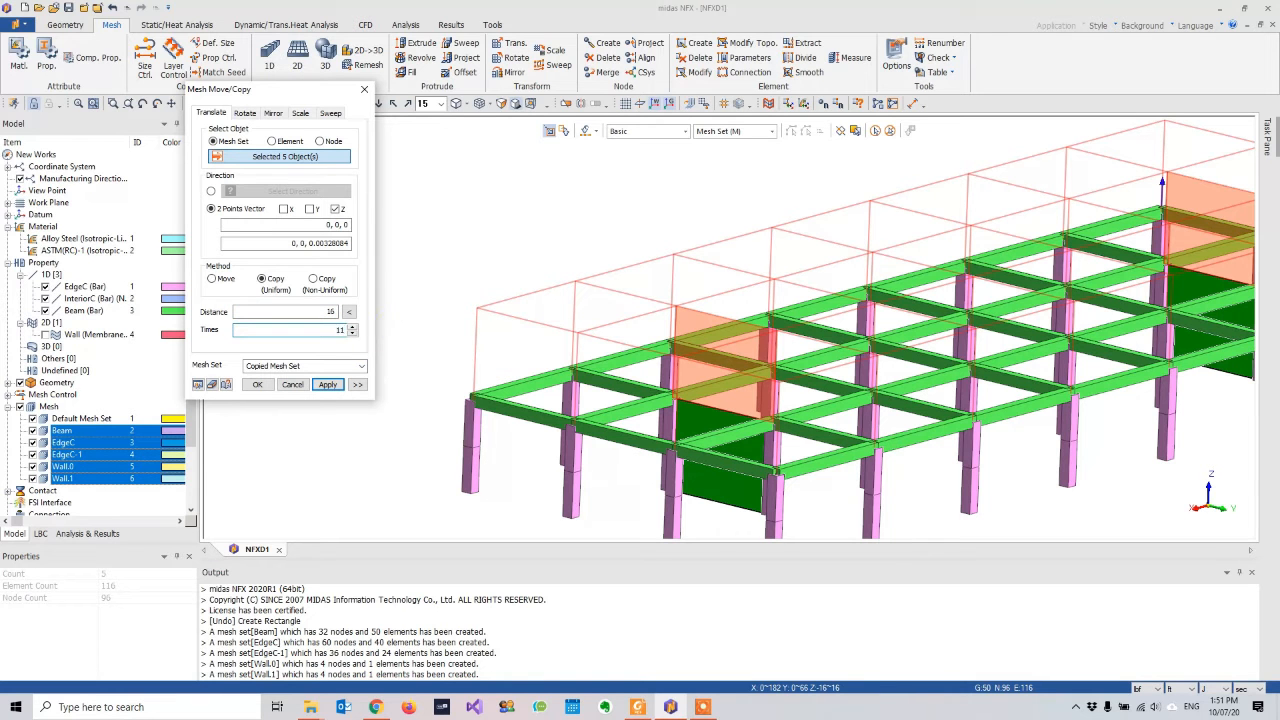
{"action": "type", "text": "11"}
{"action": "left_click", "coordinate": [198, 385]}
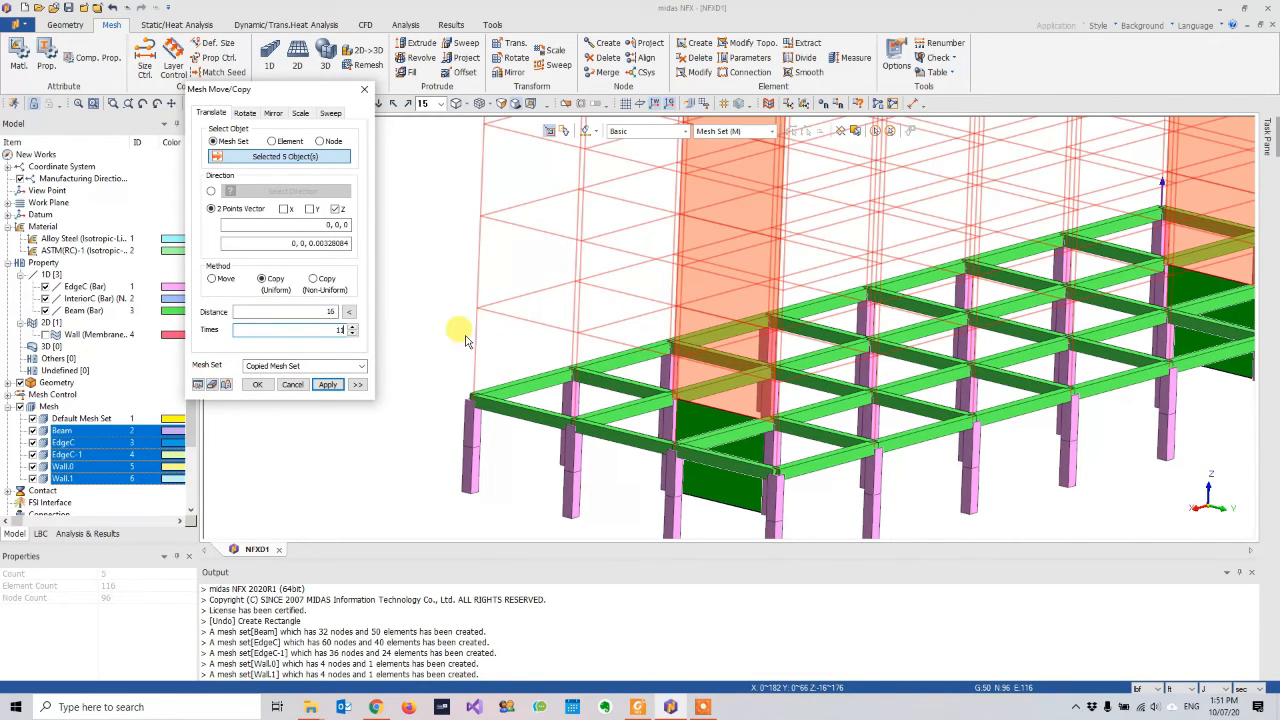
{"action": "scroll", "coordinate": [603, 318], "scroll_direction": "down", "scroll_amount": 3}
{"action": "scroll", "coordinate": [605, 318], "scroll_direction": "down", "scroll_amount": 5}
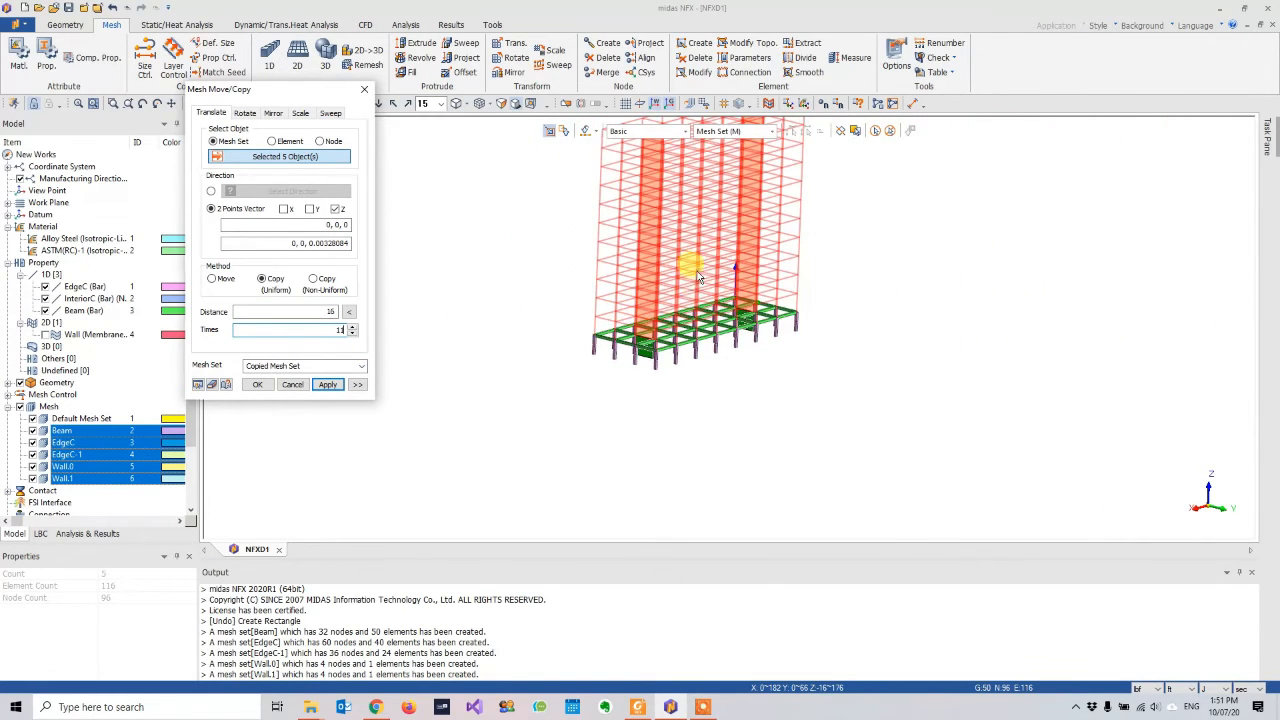
{"action": "middle_click_drag", "start_coordinate": [717, 231], "coordinate": [726, 284]}
{"action": "mouse_move", "coordinate": [770, 210]}
{"action": "middle_mouse_down"}
{"action": "mouse_move", "coordinate": [753, 198]}
{"action": "mouse_move", "coordinate": [765, 200]}
{"action": "middle_mouse_up"}
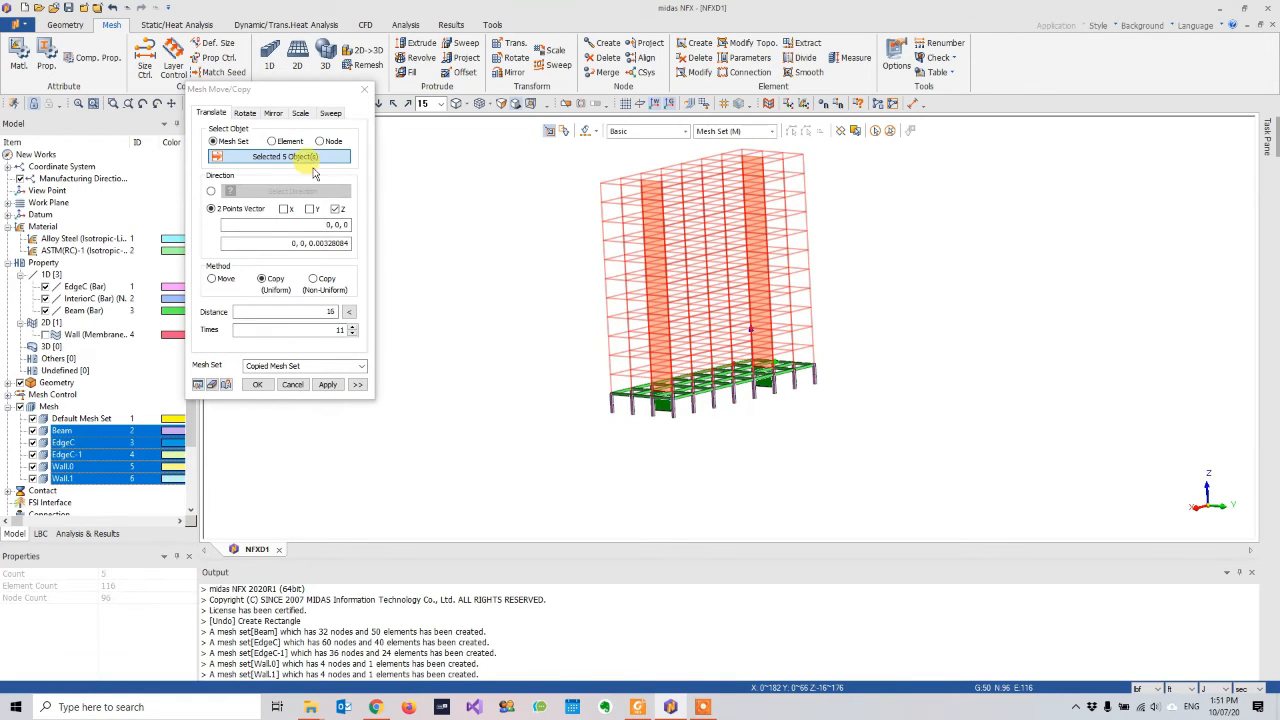
- Name the copied mesh set Floor and create the upper storeys
{"action": "left_click_drag", "start_coordinate": [281, 92], "coordinate": [337, 137]}
{"action": "left_click", "coordinate": [207, 106]}
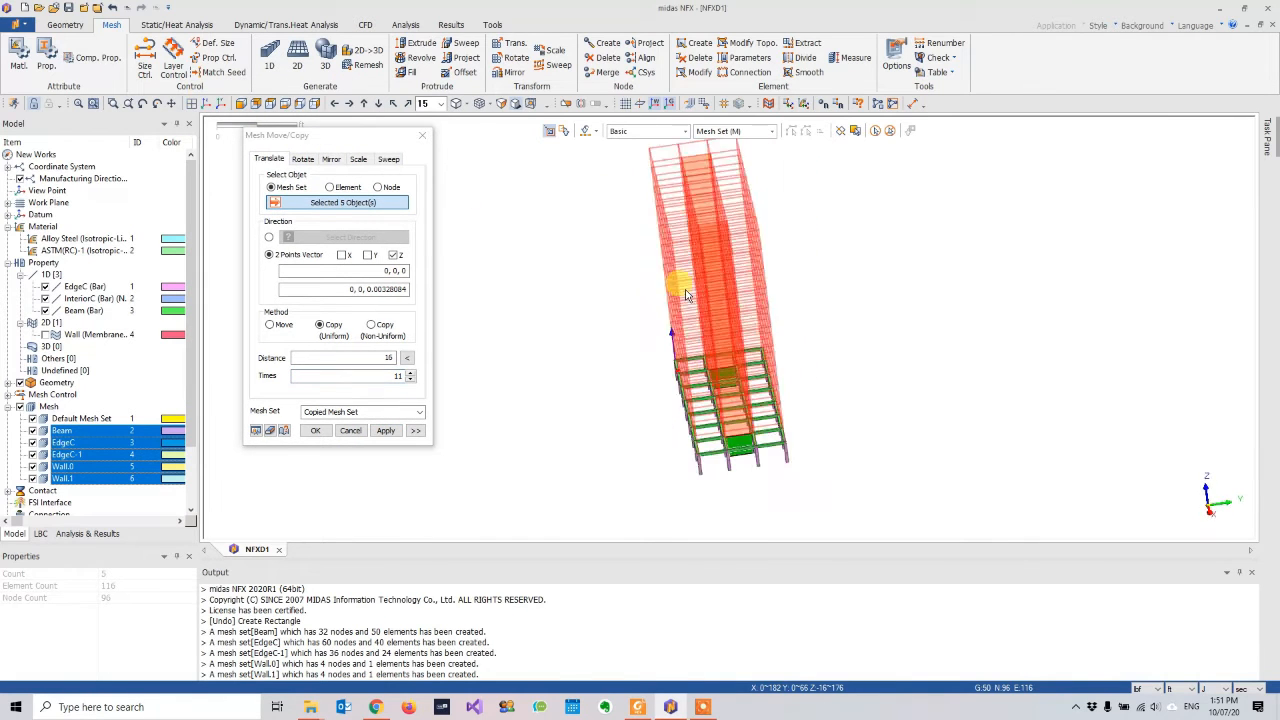
{"action": "scroll", "coordinate": [451, 414], "scroll_direction": "up", "scroll_amount": 1}
{"action": "left_click", "coordinate": [350, 411]}
{"action": "type", "text": "Floor"}
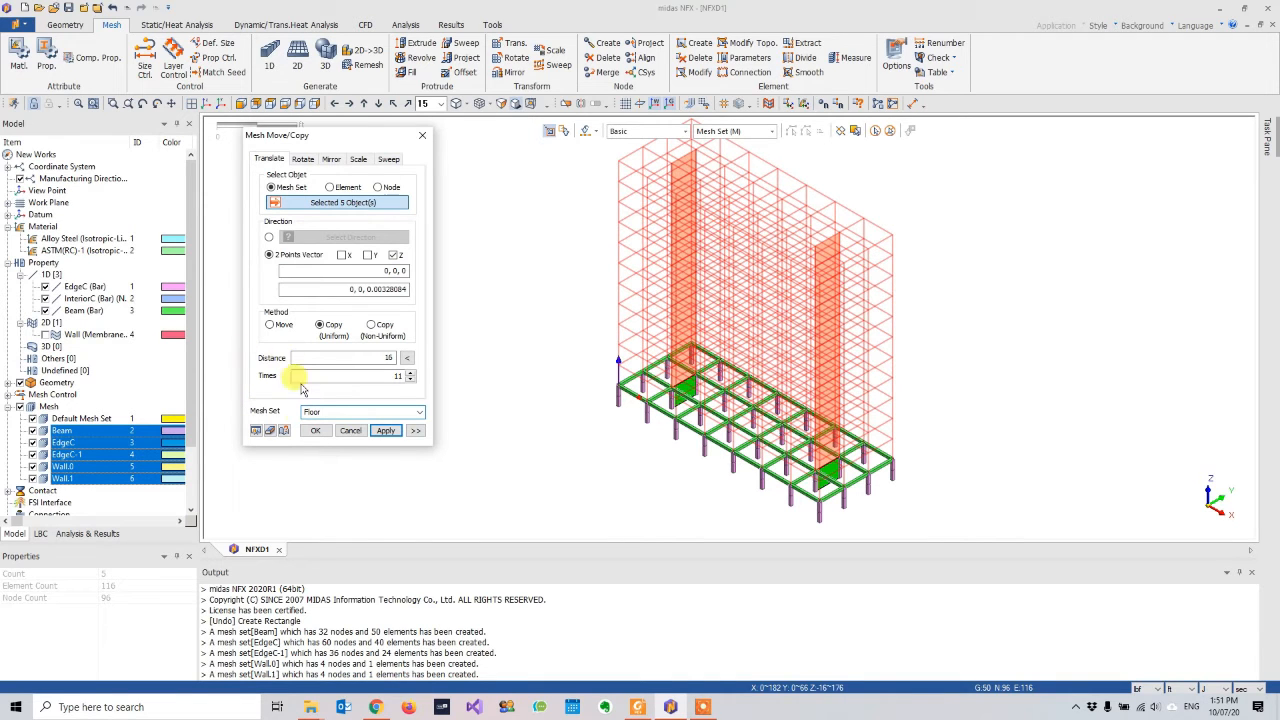
{"action": "left_click", "coordinate": [313, 431]}
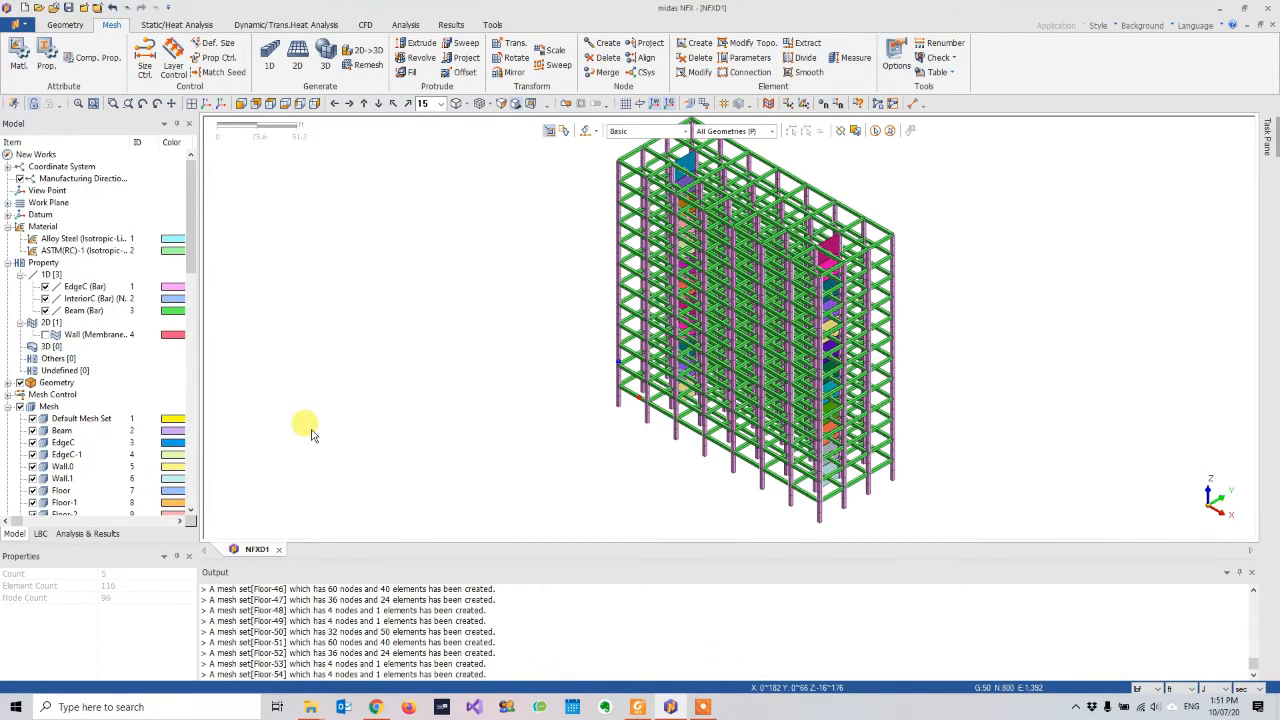
- Examine the list of copied Floor mesh sets and the complete building frame from several angles
{"action": "scroll", "coordinate": [60, 395], "scroll_direction": "down", "scroll_amount": 14}
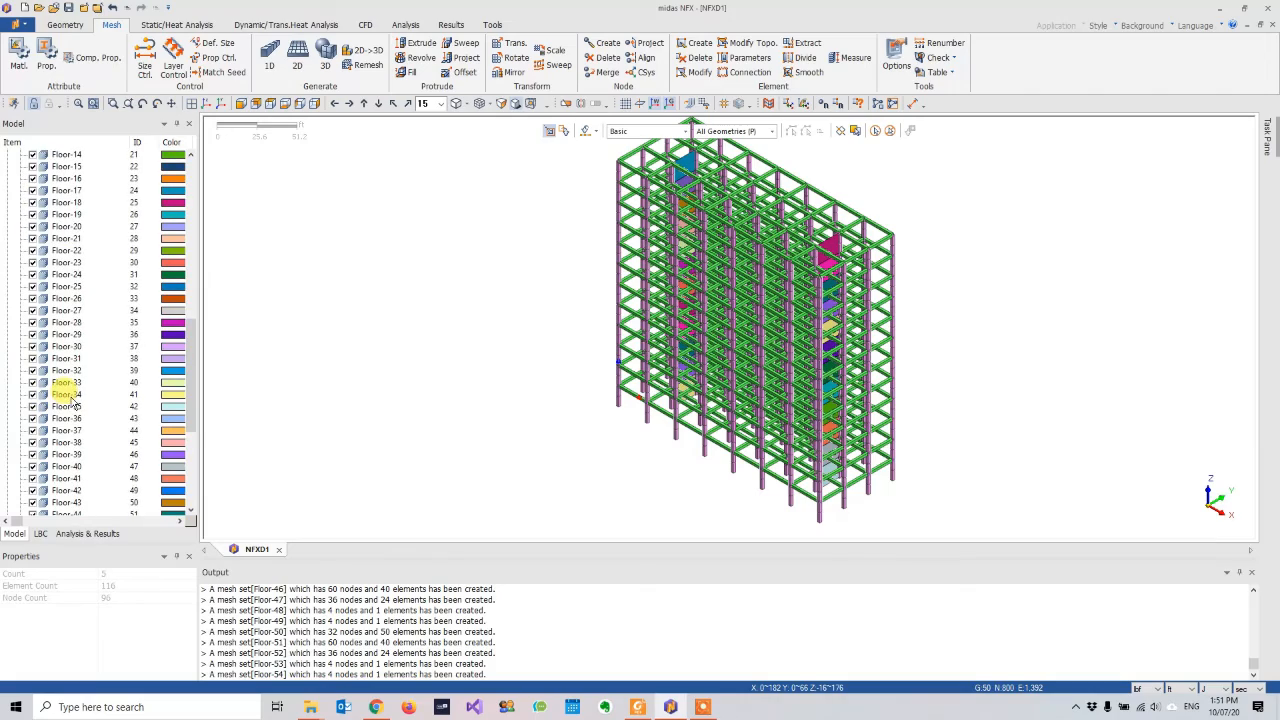
{"action": "middle_click_drag", "start_coordinate": [734, 246], "coordinate": [640, 300]}
{"action": "middle_click_drag", "start_coordinate": [762, 342], "coordinate": [498, 243]}
{"action": "scroll", "coordinate": [756, 392], "scroll_direction": "down", "scroll_amount": 1}
{"action": "middle_click_drag", "start_coordinate": [744, 347], "coordinate": [700, 282]}
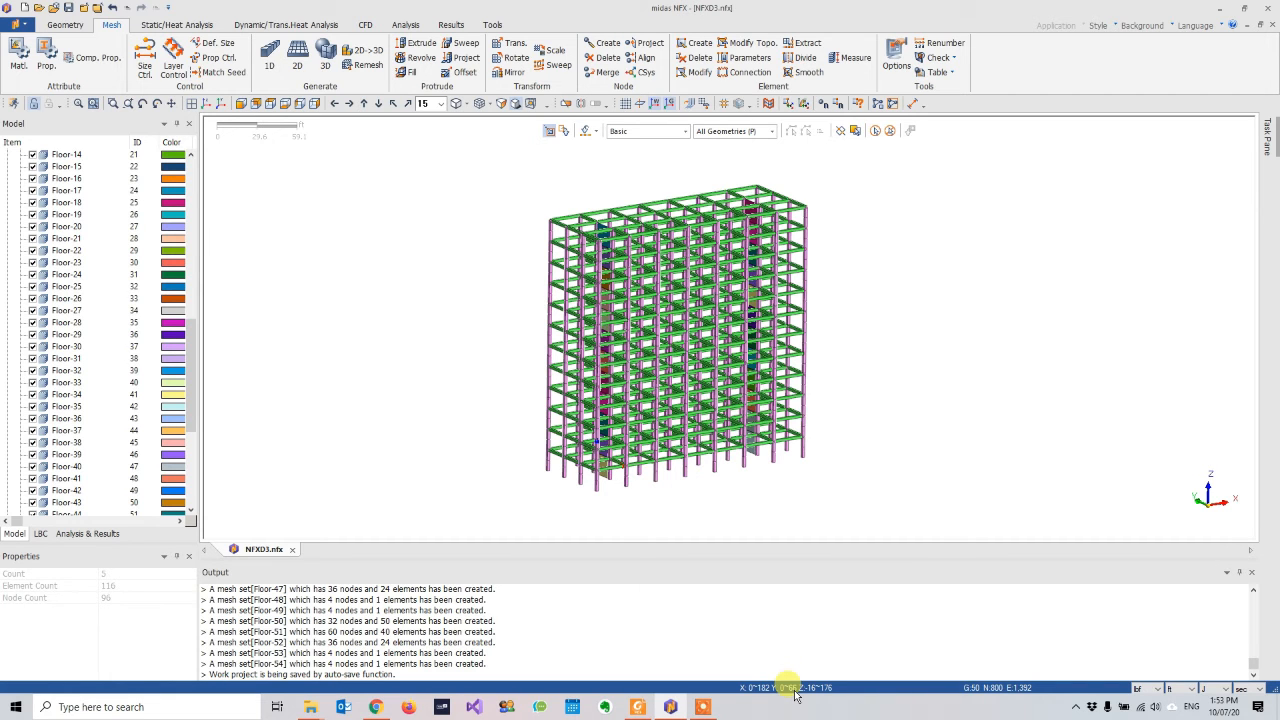
- View the building from the front and begin a new constraint with the Fixed condition
{"action": "left_click", "coordinate": [242, 105]}
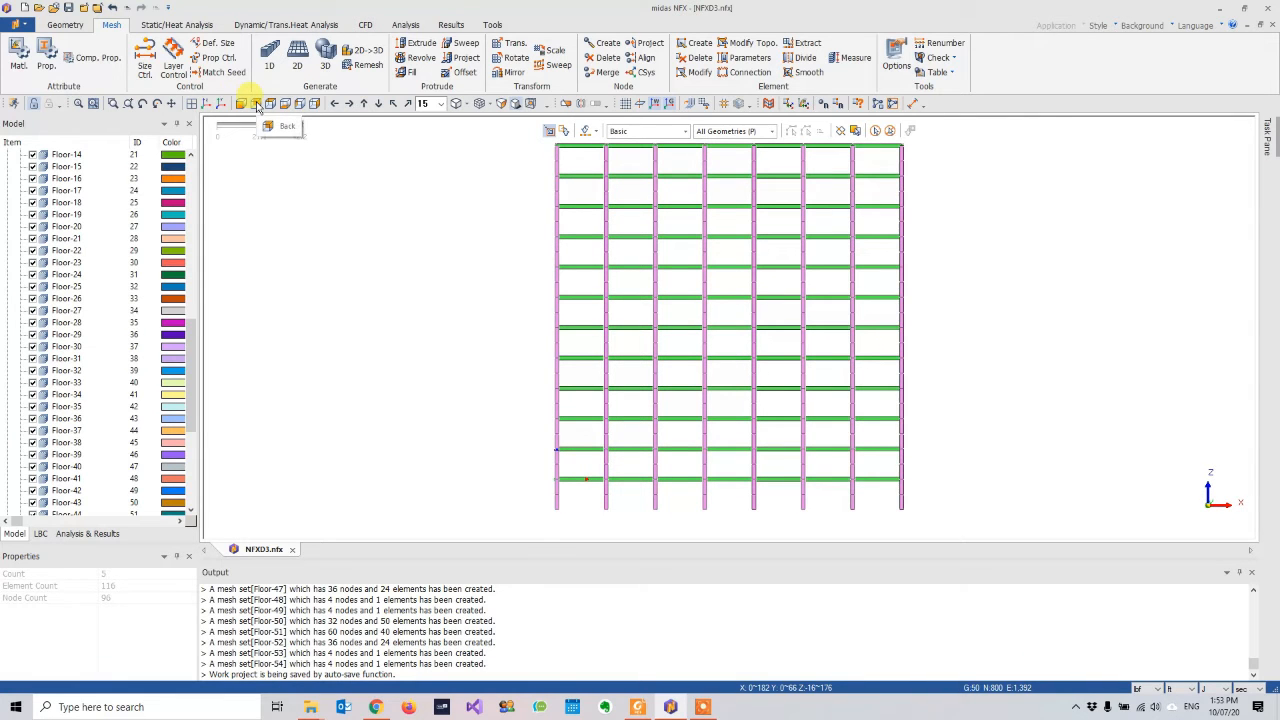
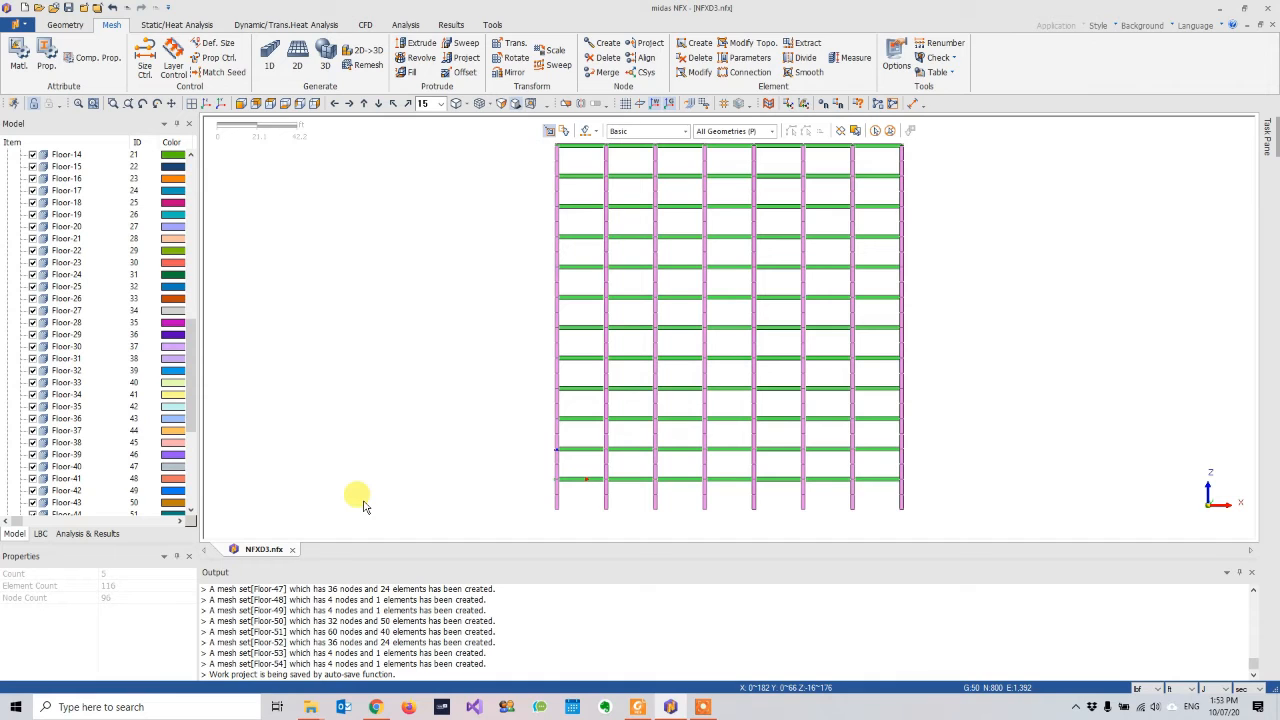
{"action": "left_click", "coordinate": [160, 25]}
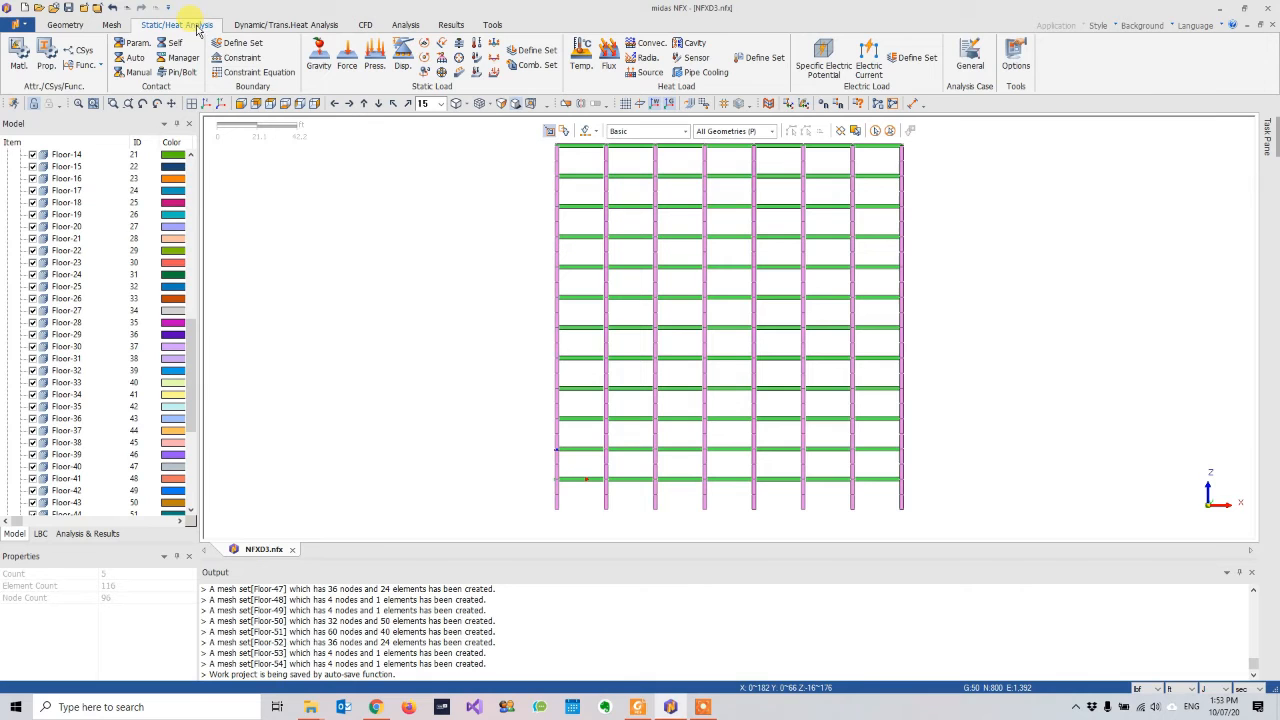
{"action": "left_click", "coordinate": [233, 58]}
{"action": "left_click_drag", "start_coordinate": [82, 130], "coordinate": [264, 137]}
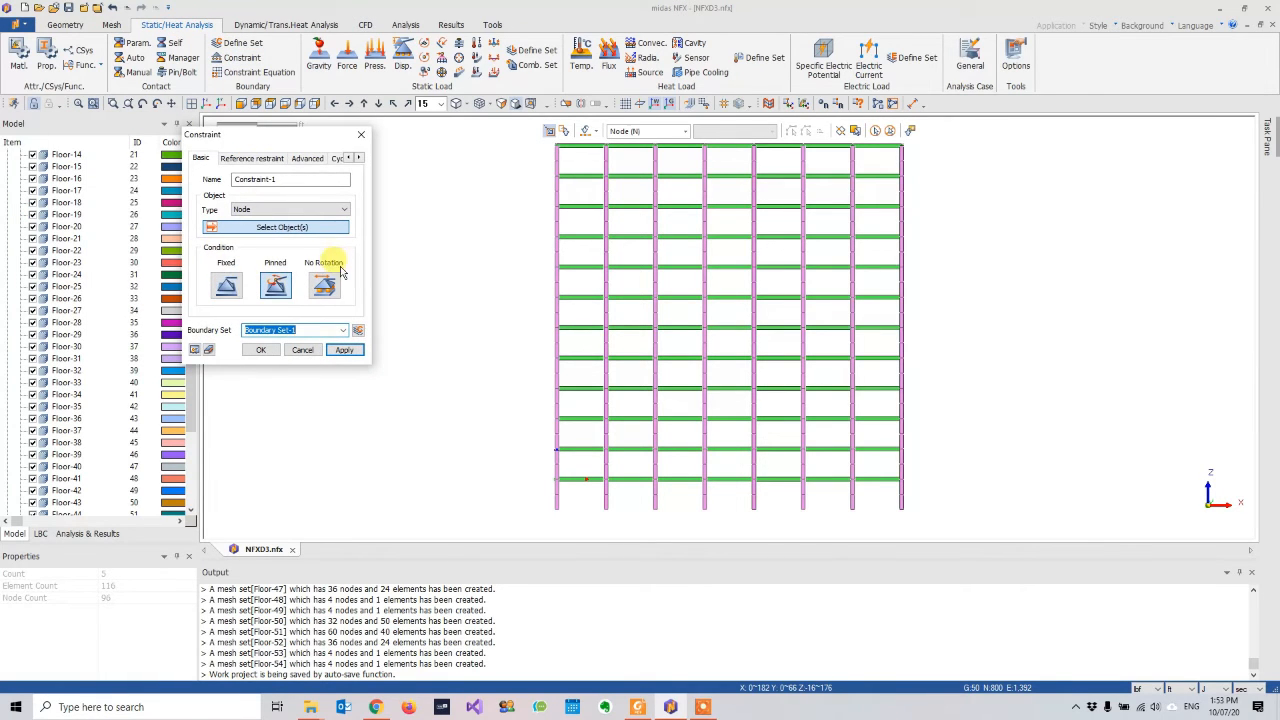
{"action": "left_click", "coordinate": [268, 284]}
{"action": "left_click", "coordinate": [313, 289]}
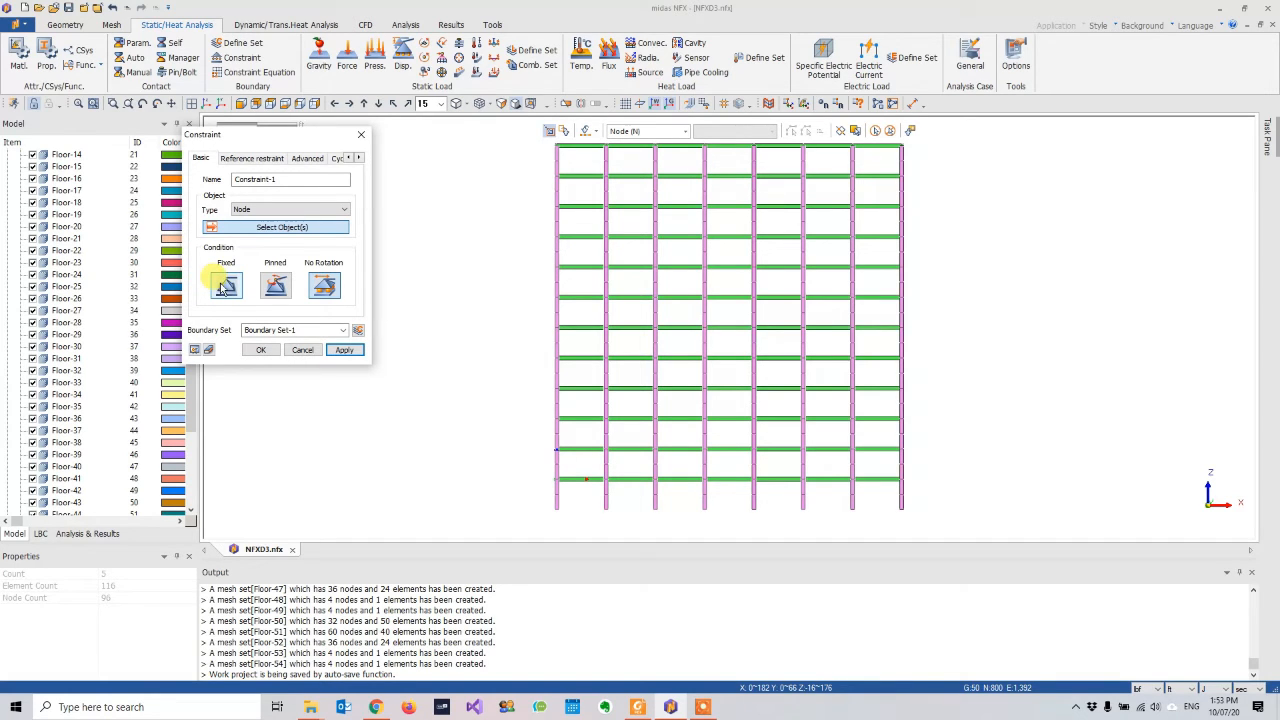
{"action": "left_click_drag", "start_coordinate": [262, 139], "coordinate": [288, 139]}
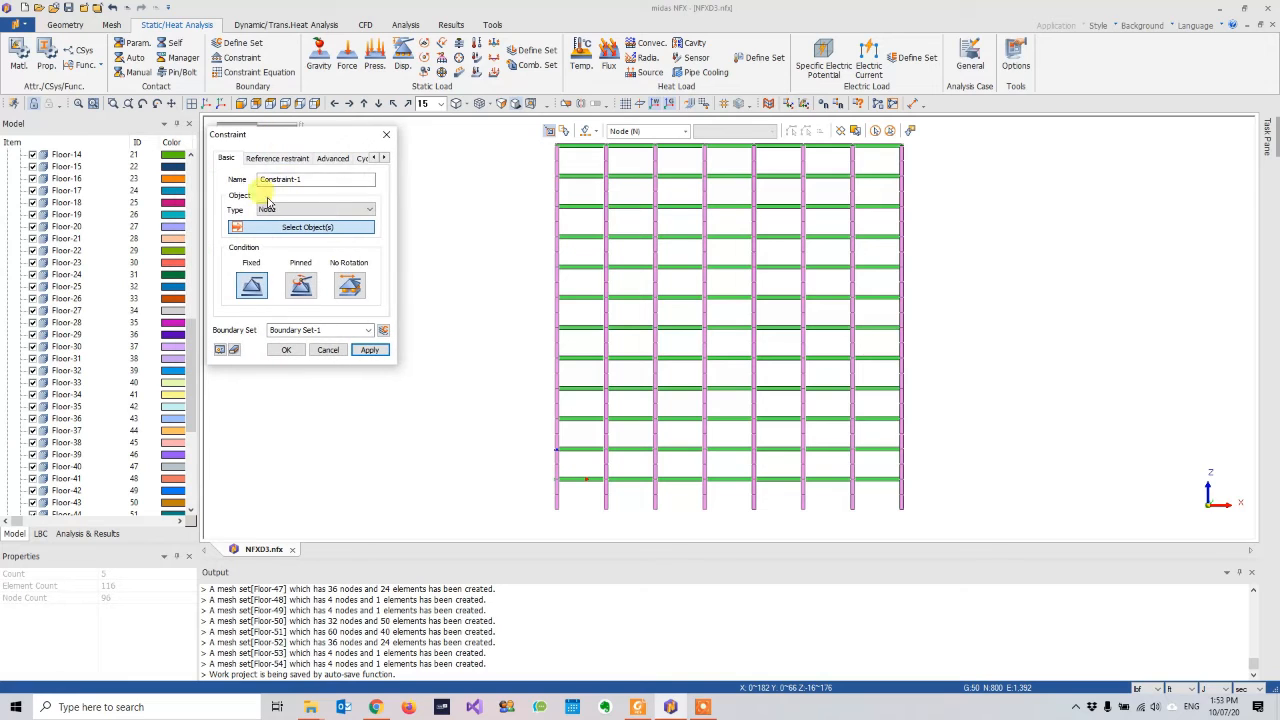
{"action": "left_click", "coordinate": [250, 287]}
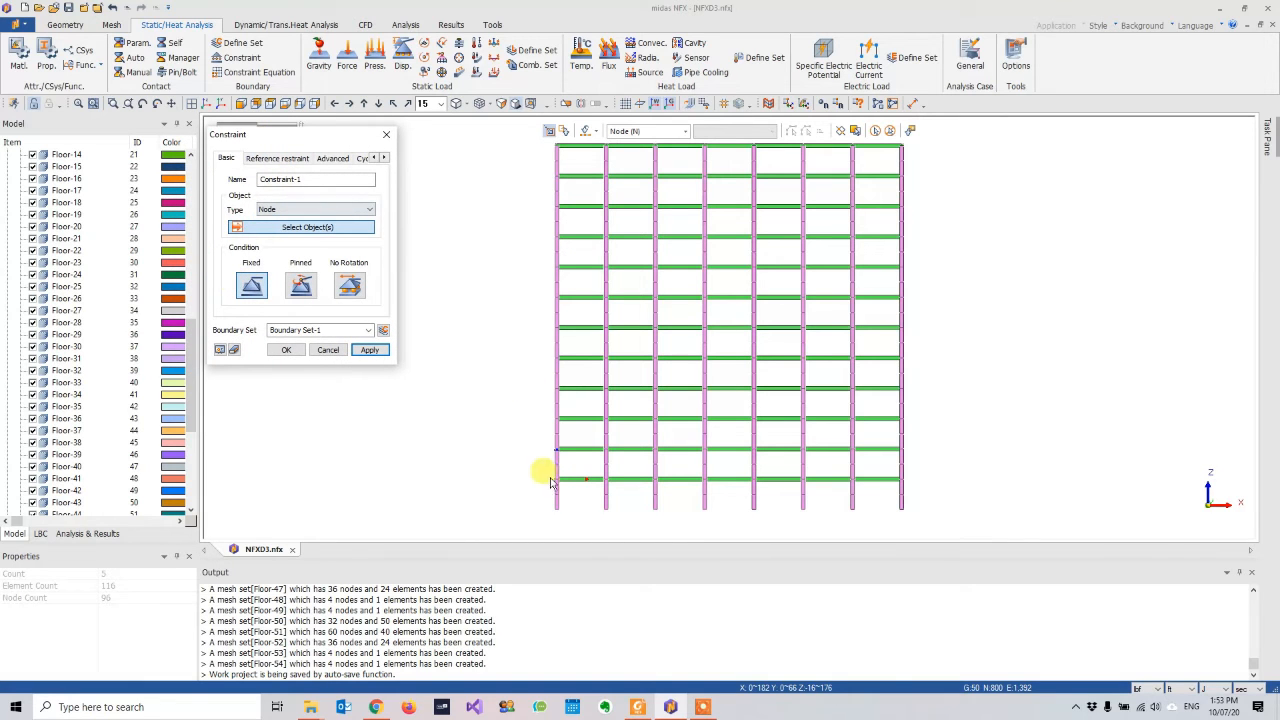
- Review the available object types for the constraint and choose Node
{"action": "left_click", "coordinate": [295, 209]}
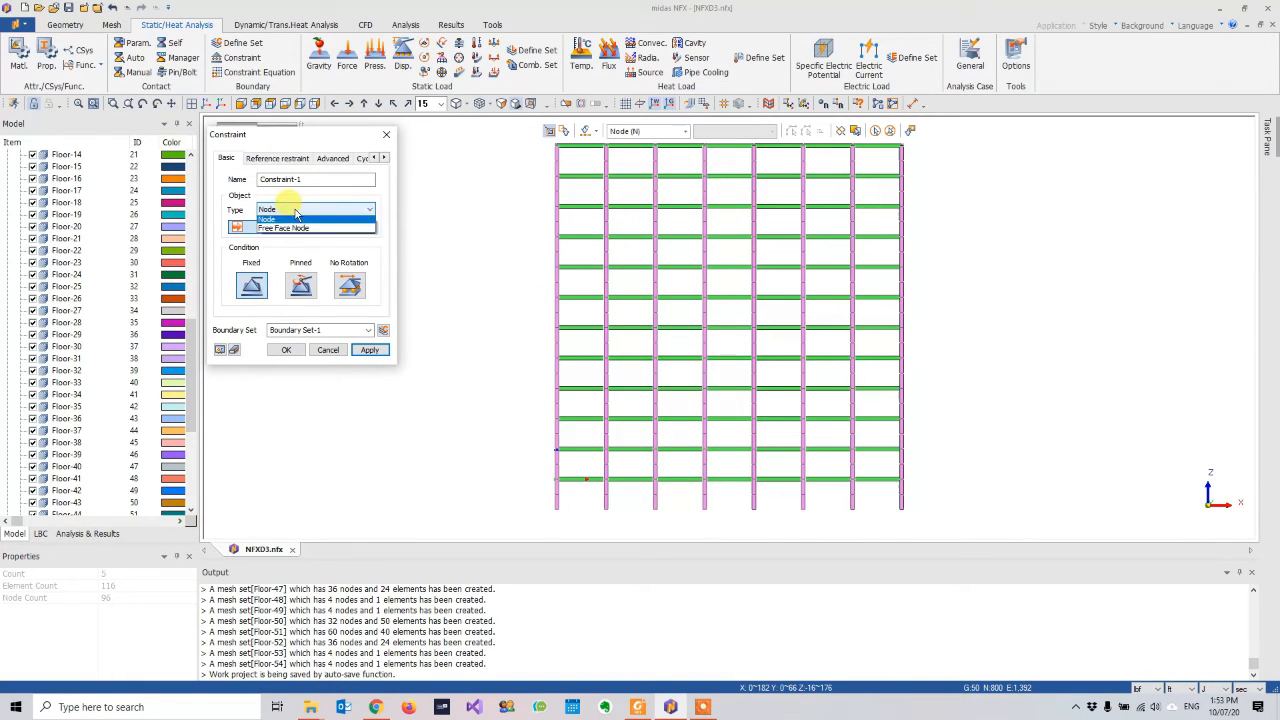
{"action": "left_click", "coordinate": [268, 247]}
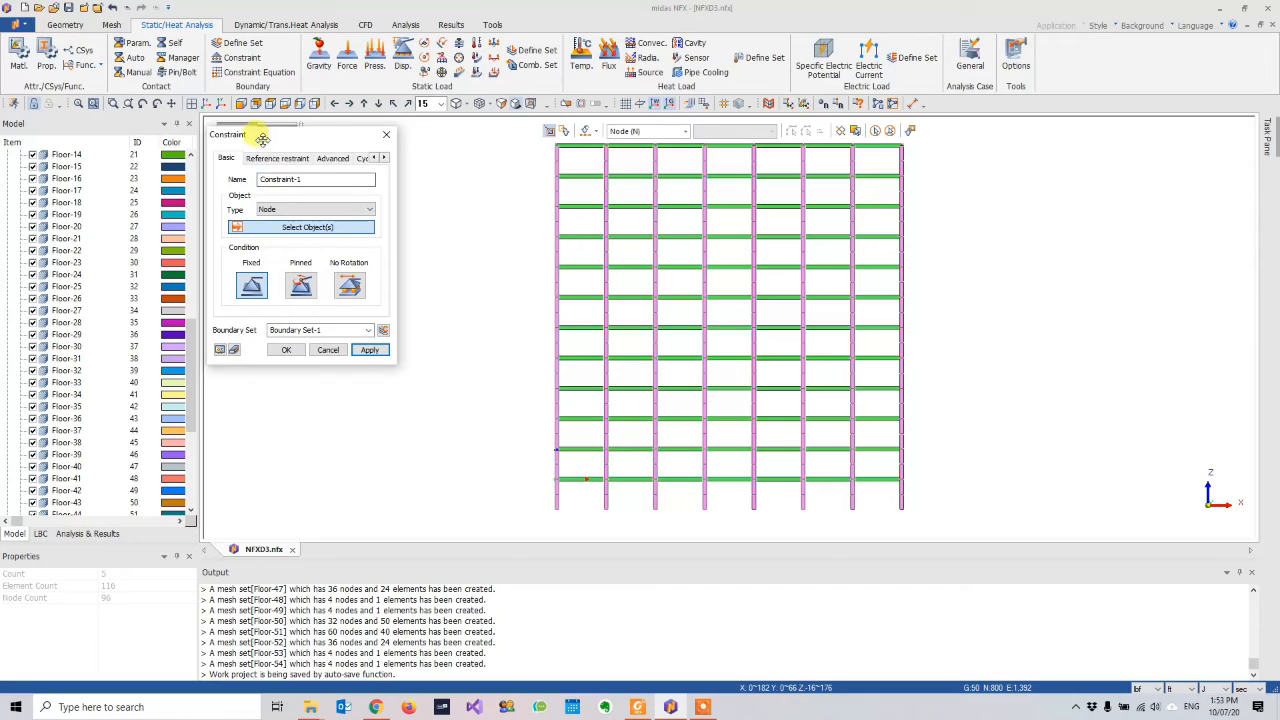
{"action": "left_click_drag", "start_coordinate": [261, 138], "coordinate": [325, 180]}
{"action": "left_click", "coordinate": [360, 251]}
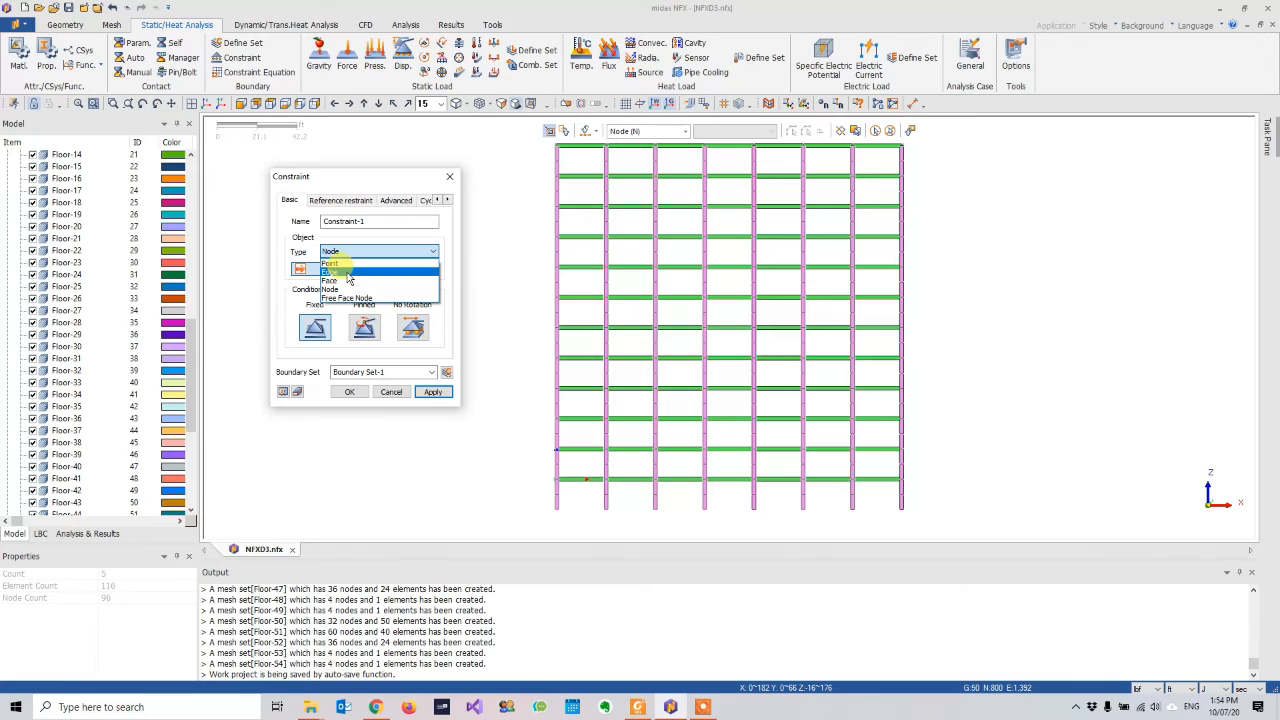
{"action": "left_click", "coordinate": [366, 176]}
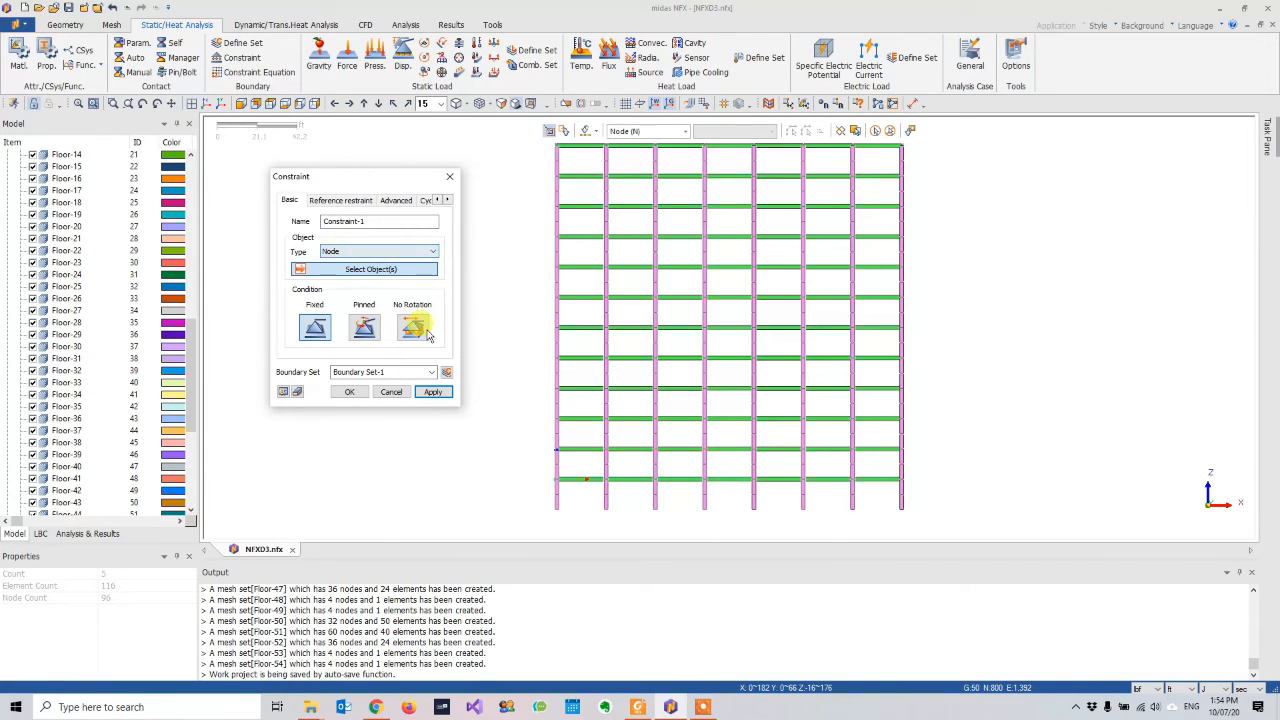
{"action": "left_click_drag", "start_coordinate": [346, 184], "coordinate": [415, 182]}
{"action": "left_click", "coordinate": [445, 249]}
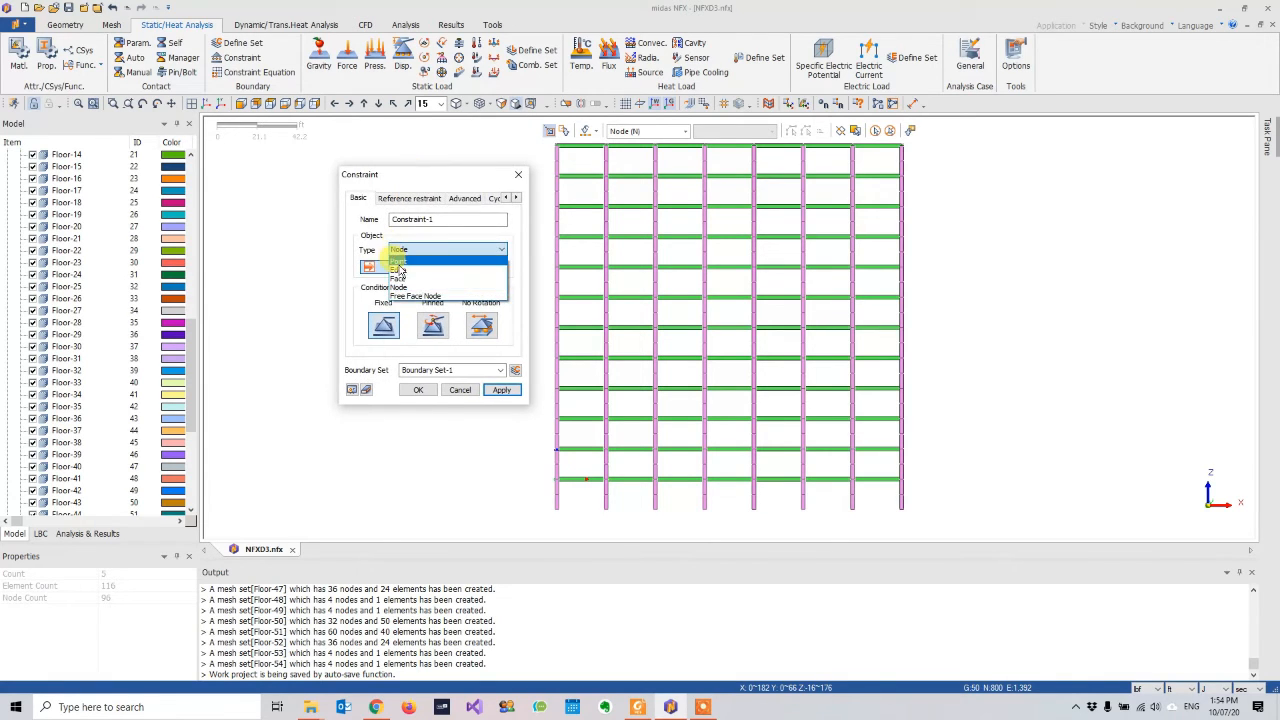
{"action": "left_click", "coordinate": [400, 288]}
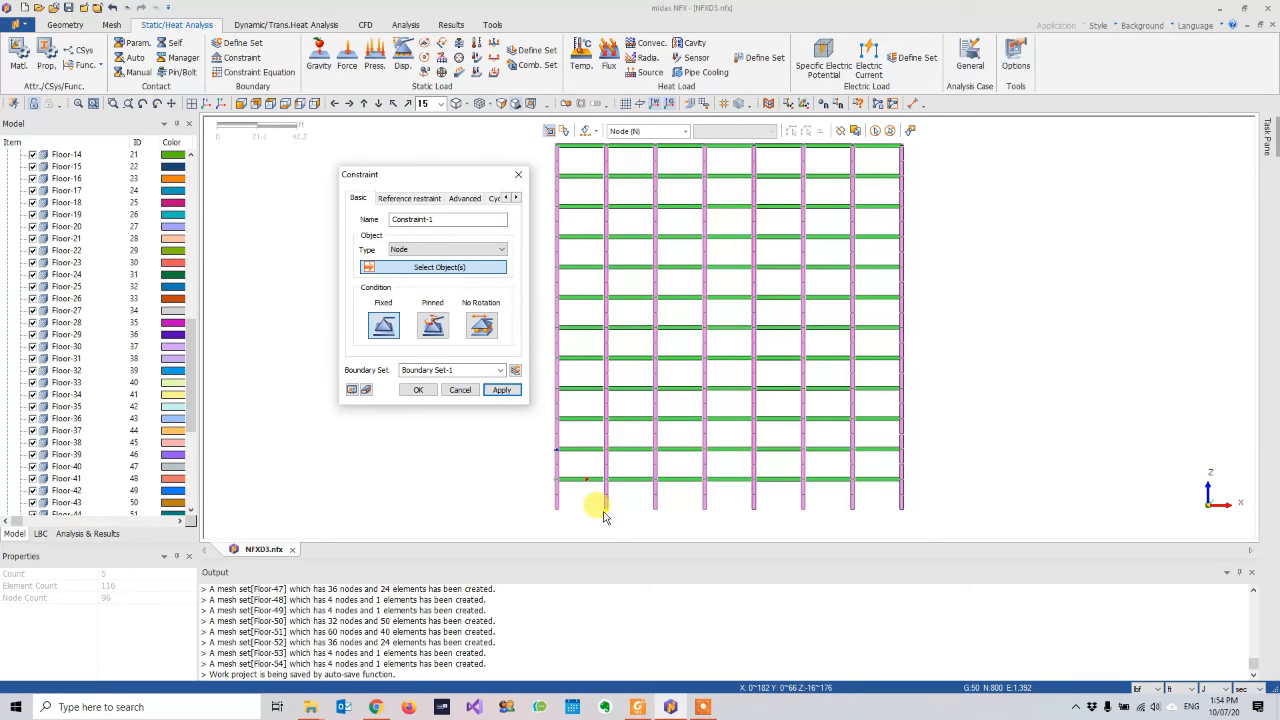
- Apply the fixed constraint to all base nodes of the building, in a boundary set named FIX
{"action": "left_click_drag", "start_coordinate": [543, 508], "coordinate": [985, 516]}
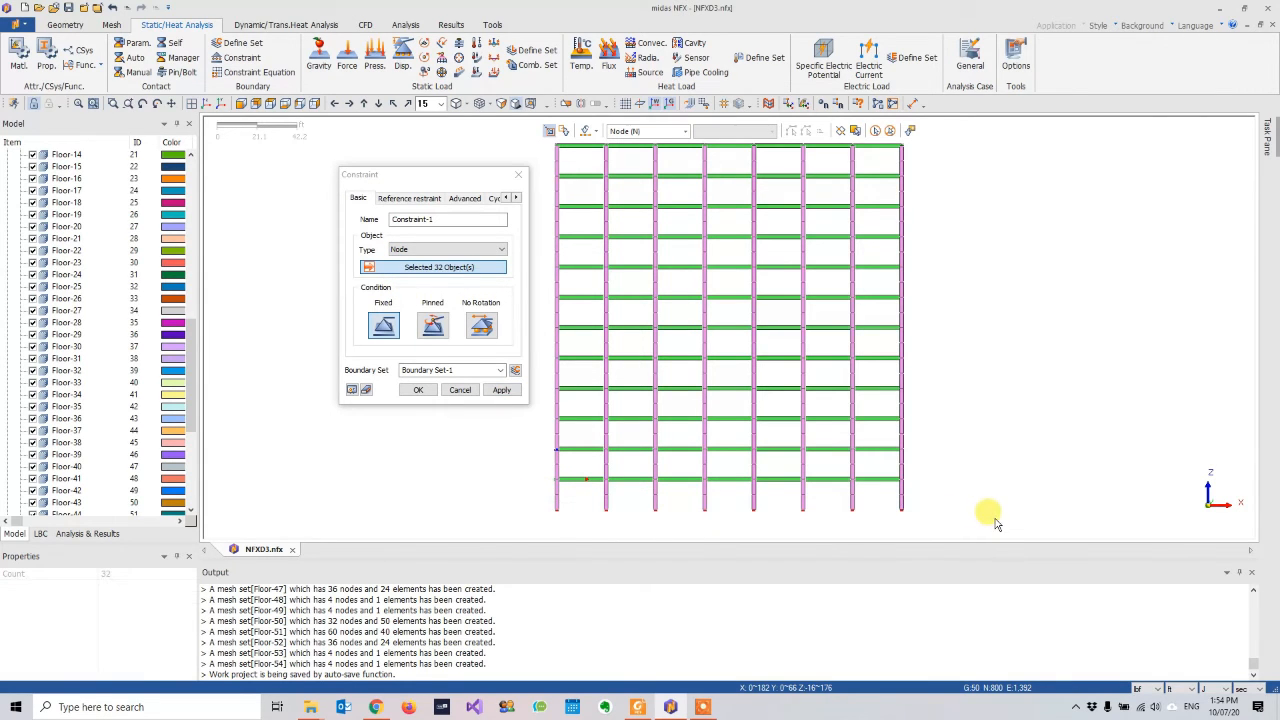
{"action": "middle_click_drag", "start_coordinate": [864, 372], "coordinate": [860, 368]}
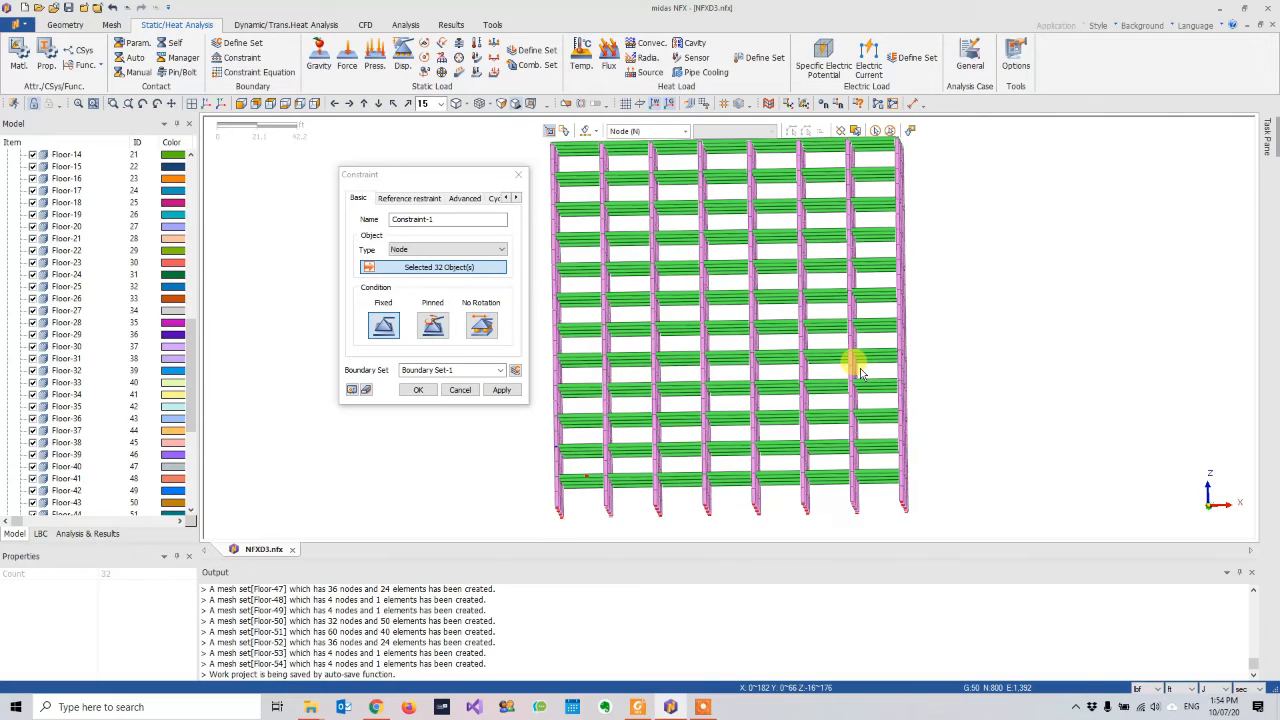
{"action": "left_click", "coordinate": [468, 356]}
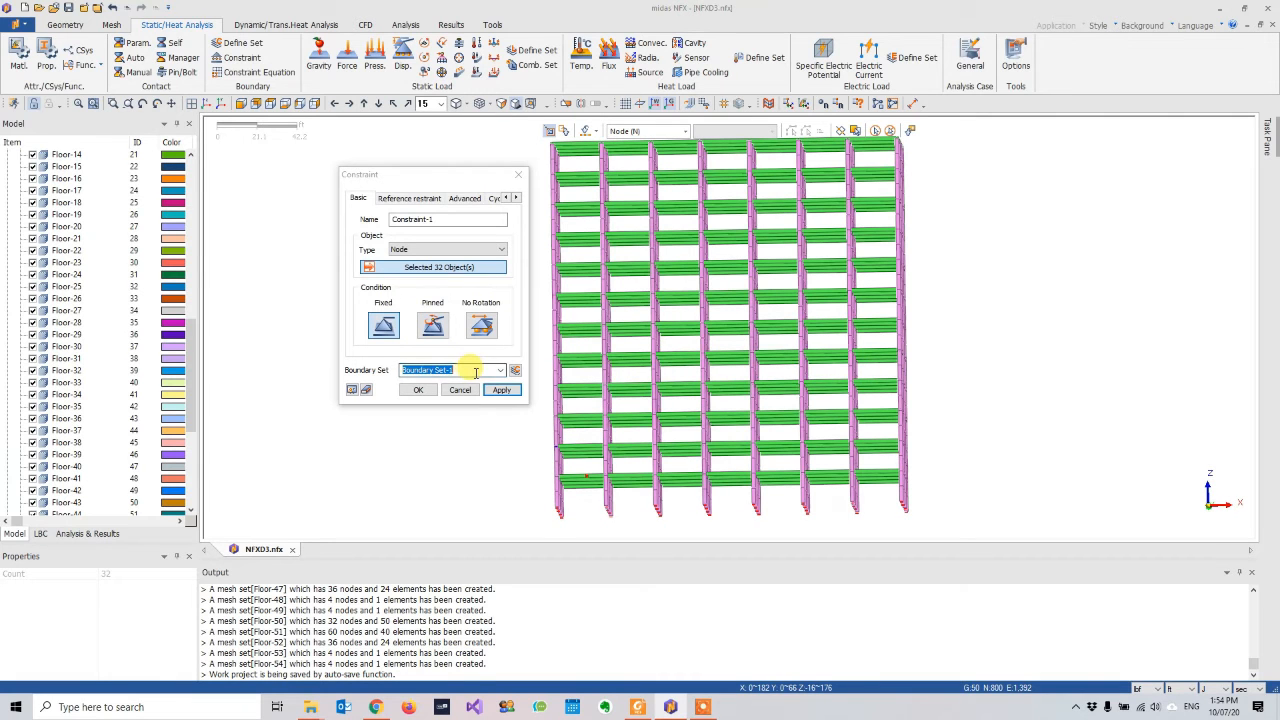
{"action": "type", "text": "FIX"}
{"action": "left_click", "coordinate": [417, 391]}
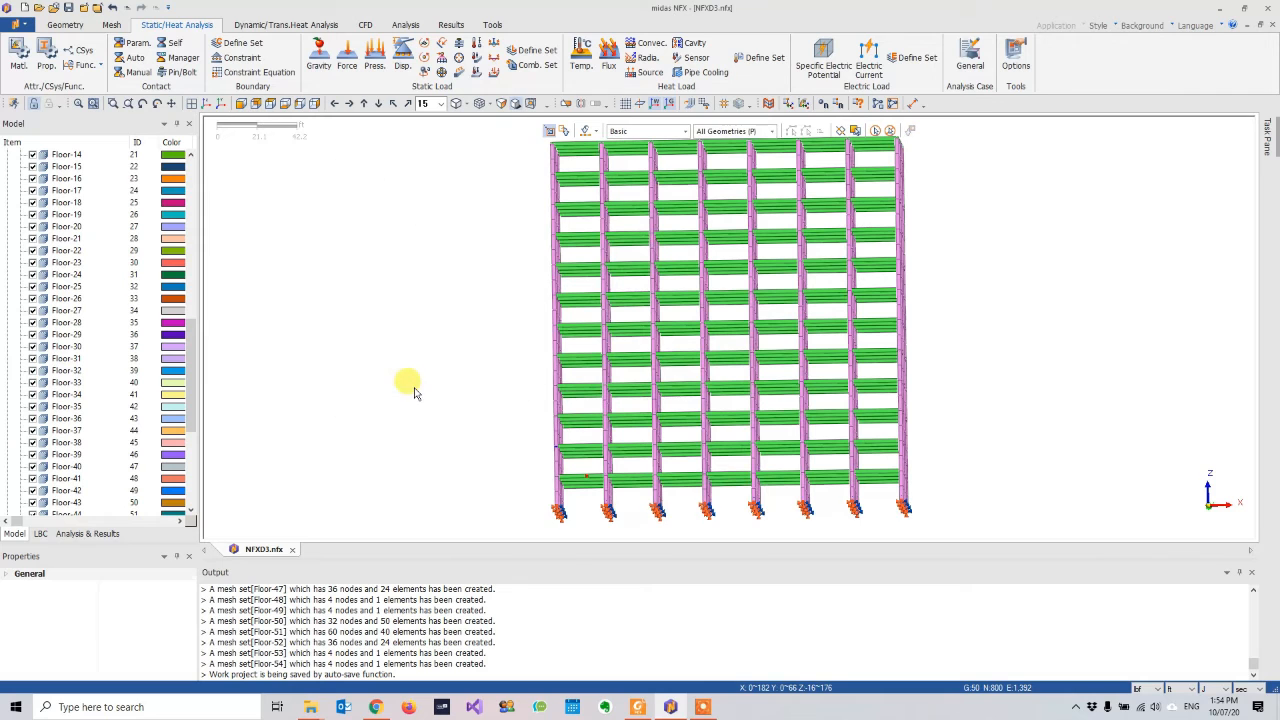
- Review the constraint in the FIX boundary set, check its settings and inspect the supports at the building's base
{"action": "middle_click_drag", "start_coordinate": [668, 268], "coordinate": [622, 296]}
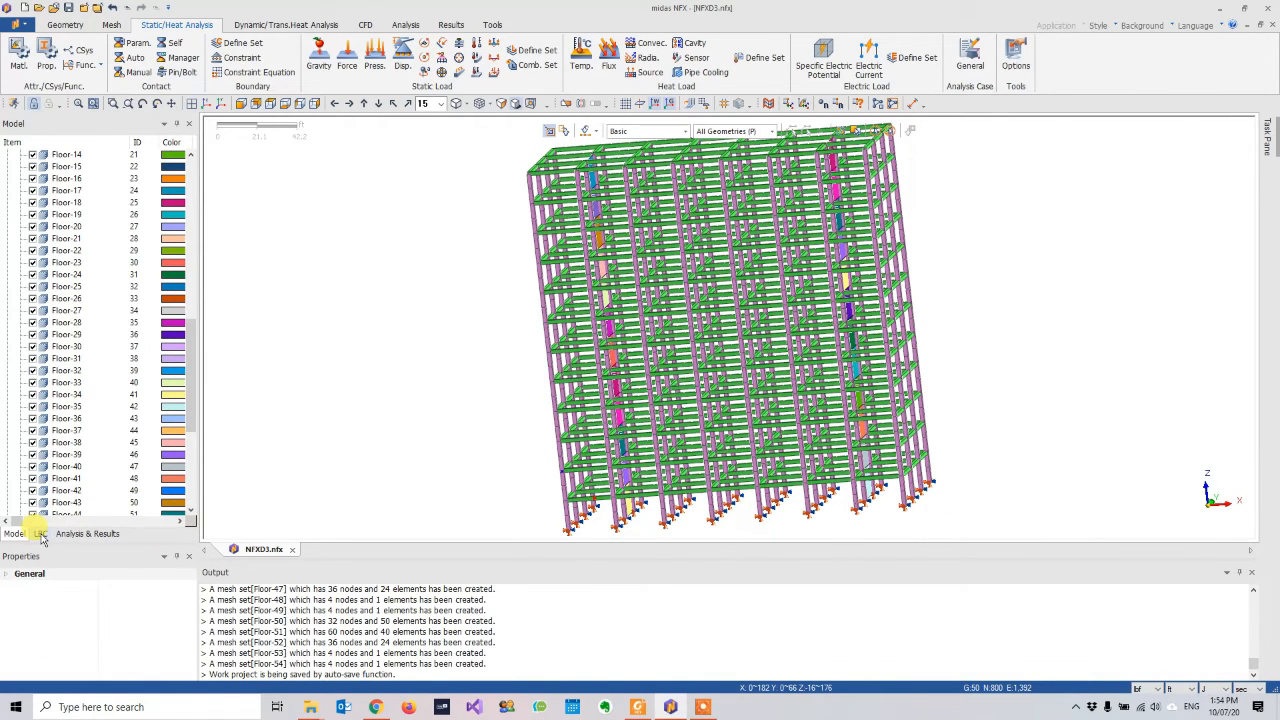
{"action": "left_click", "coordinate": [40, 533]}
{"action": "double_click", "coordinate": [20, 190]}
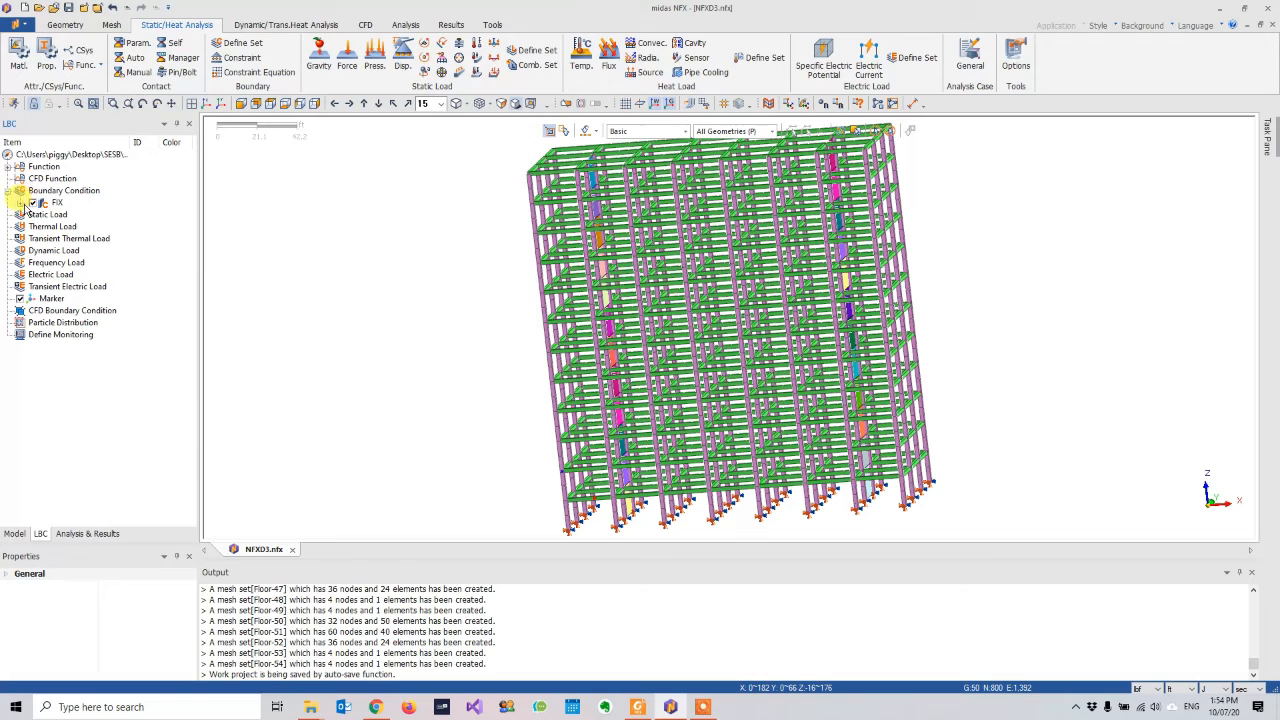
{"action": "left_click", "coordinate": [20, 202]}
{"action": "left_click", "coordinate": [32, 214]}
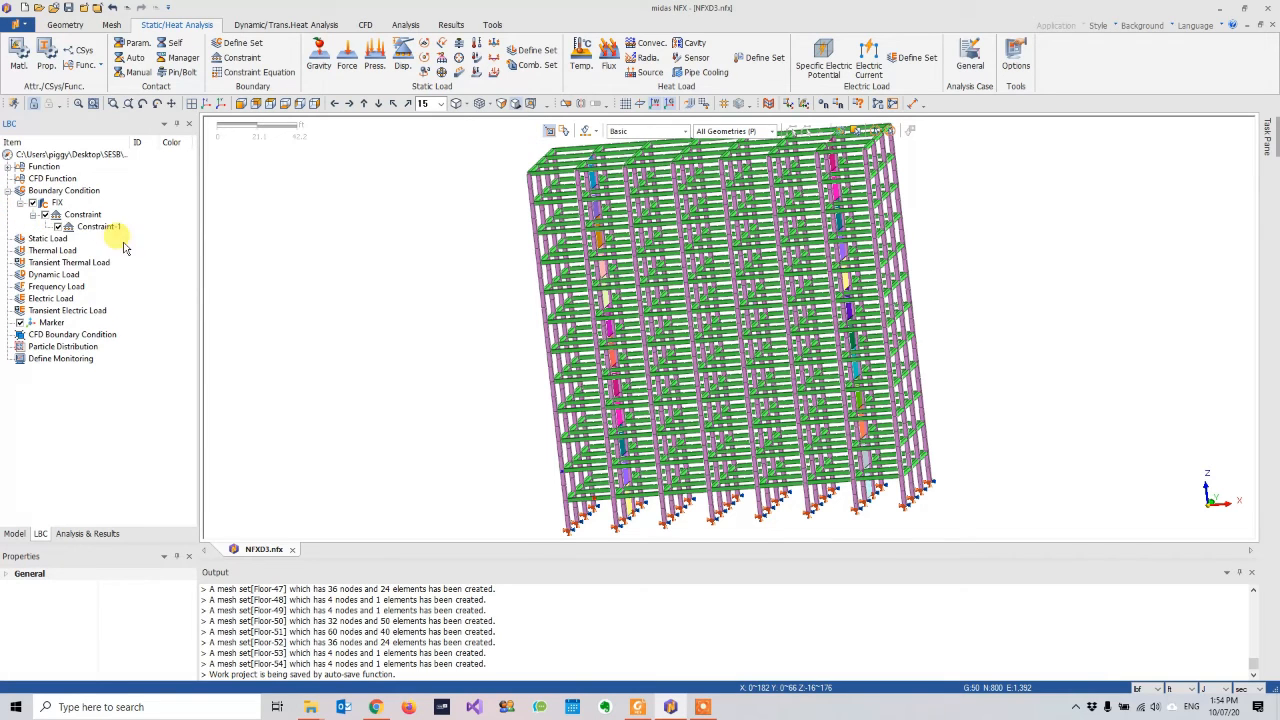
{"action": "right_click", "coordinate": [96, 227]}
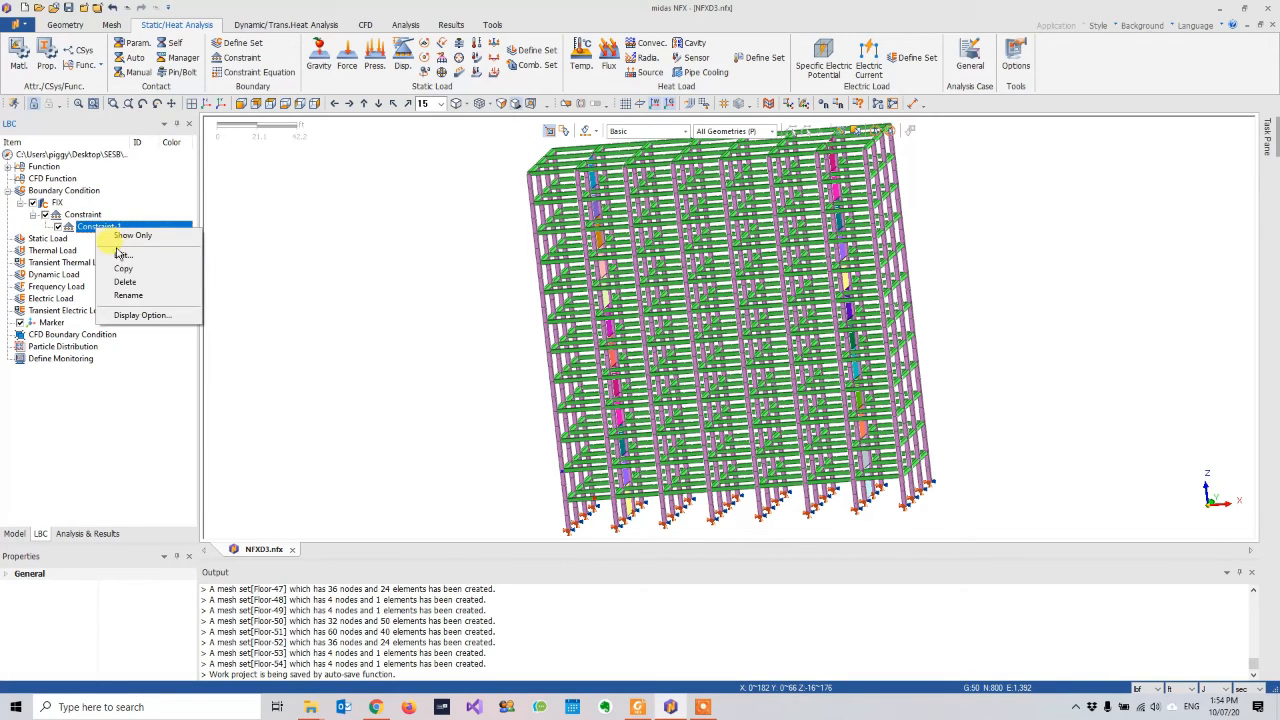
{"action": "left_click", "coordinate": [119, 256]}
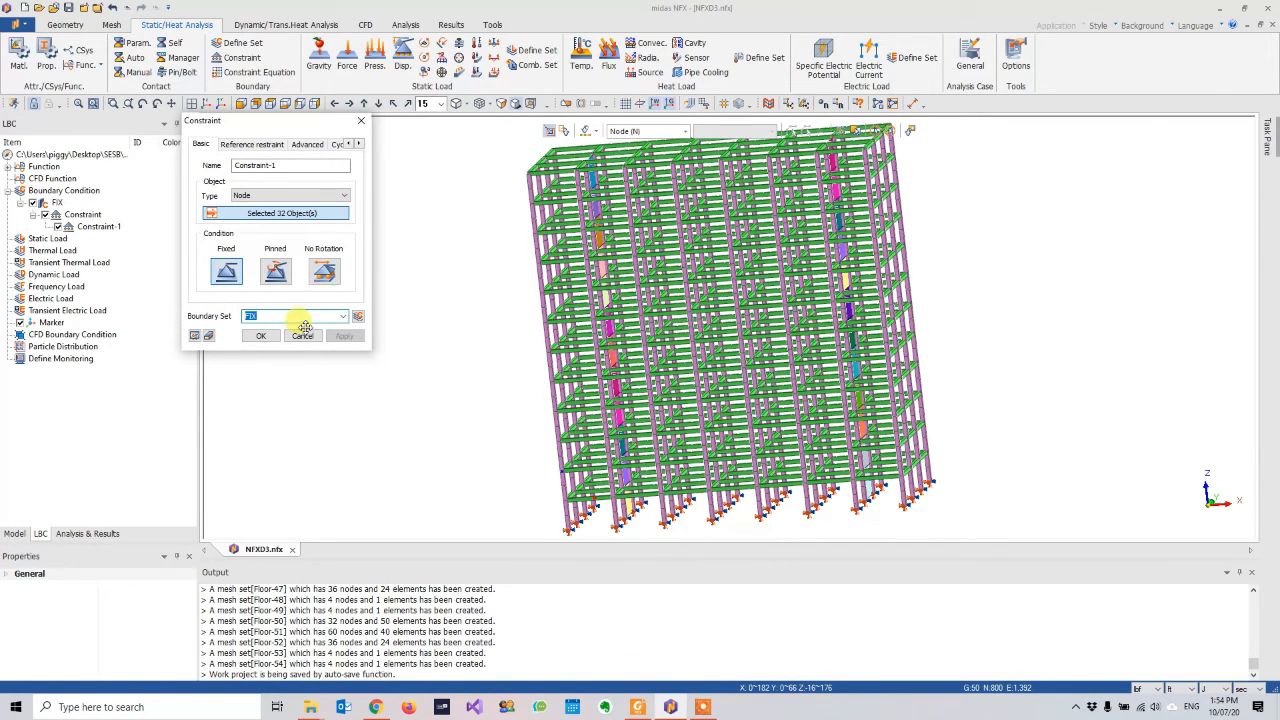
{"action": "left_click", "coordinate": [260, 335]}
{"action": "middle_click_drag", "start_coordinate": [673, 276], "coordinate": [772, 328]}
{"action": "middle_click_drag", "start_coordinate": [613, 351], "coordinate": [629, 351]}
{"action": "middle_click_drag", "start_coordinate": [468, 294], "coordinate": [478, 295]}
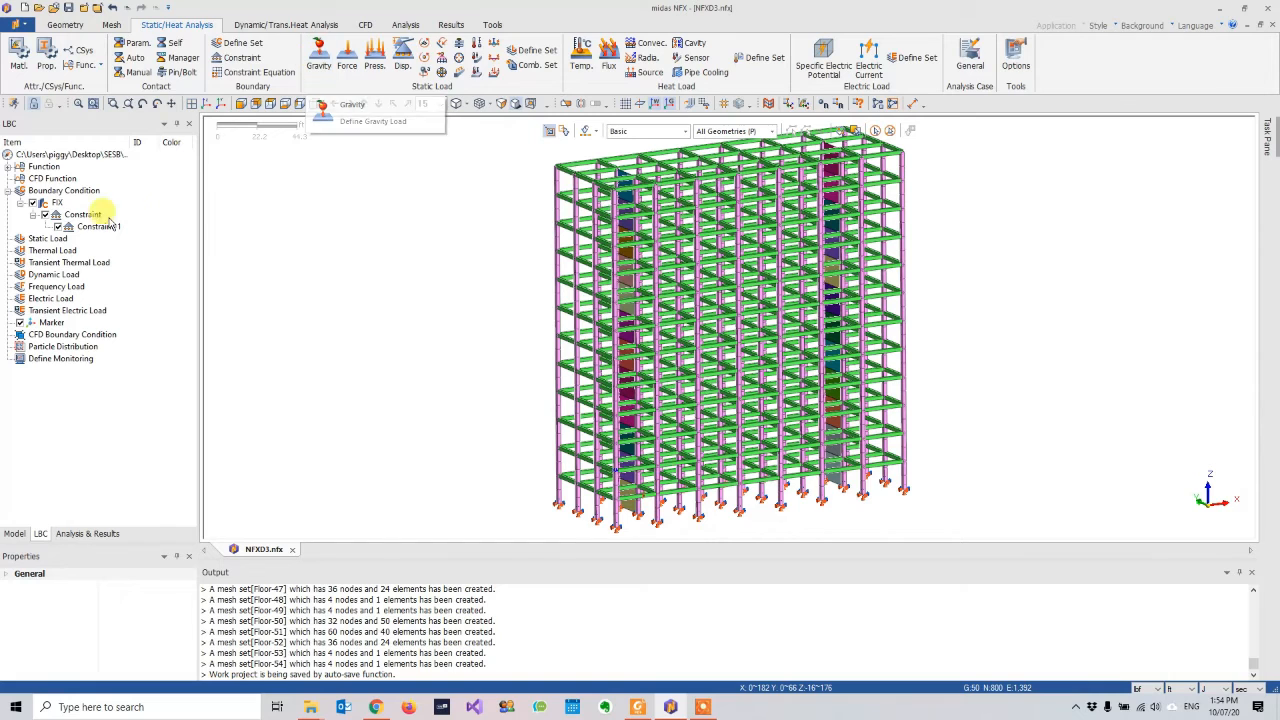
- Examine the list of boundary condition sets and close it without adding one
{"action": "right_click", "coordinate": [82, 196]}
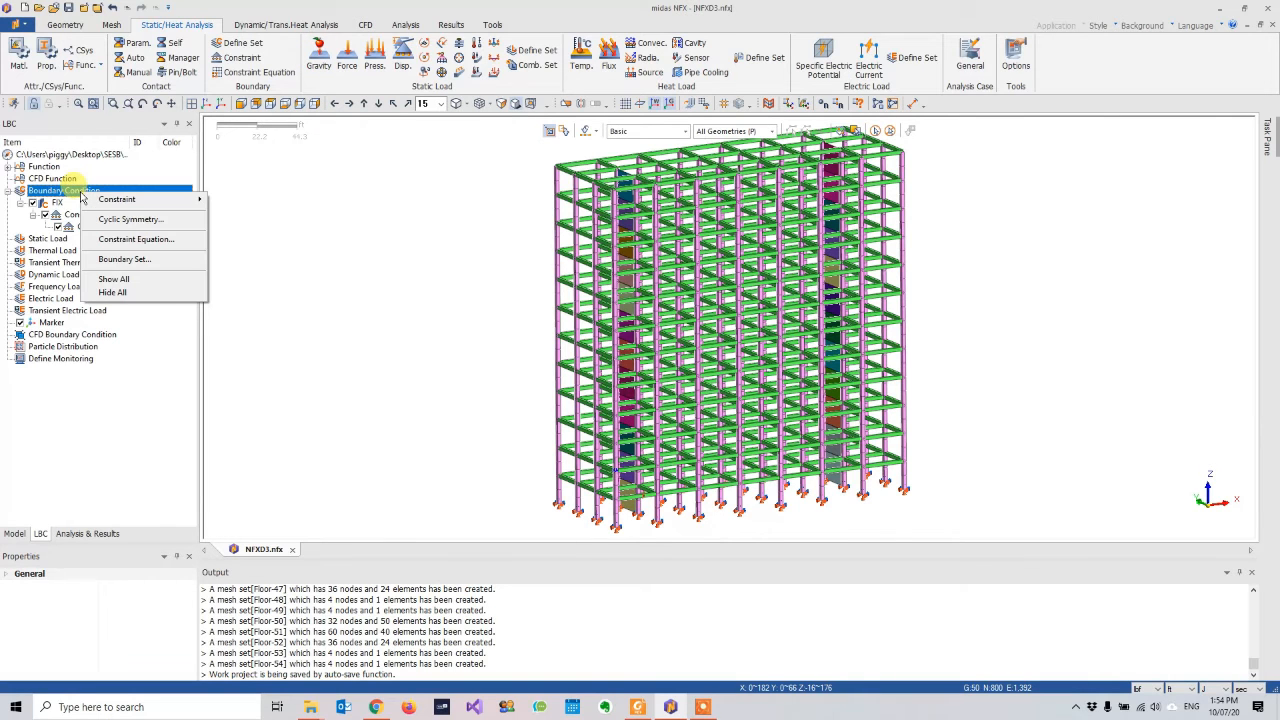
{"action": "left_click", "coordinate": [108, 259]}
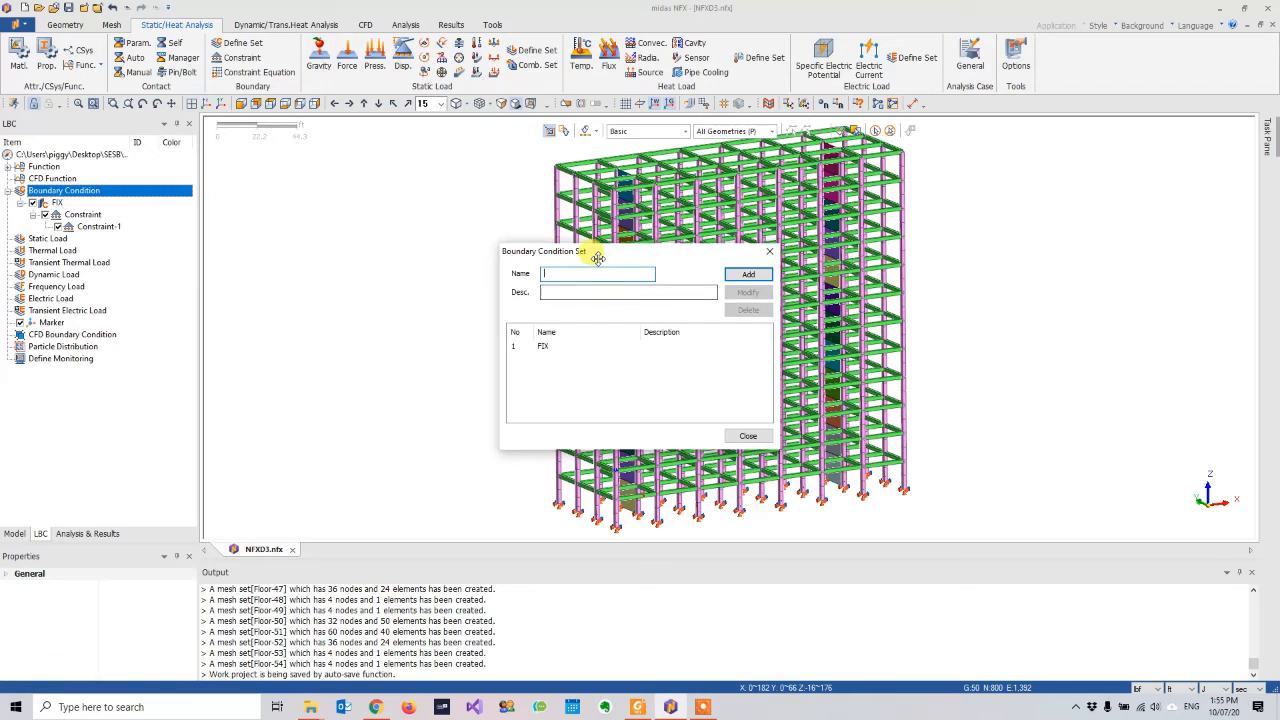
{"action": "left_click_drag", "start_coordinate": [592, 251], "coordinate": [499, 342]}
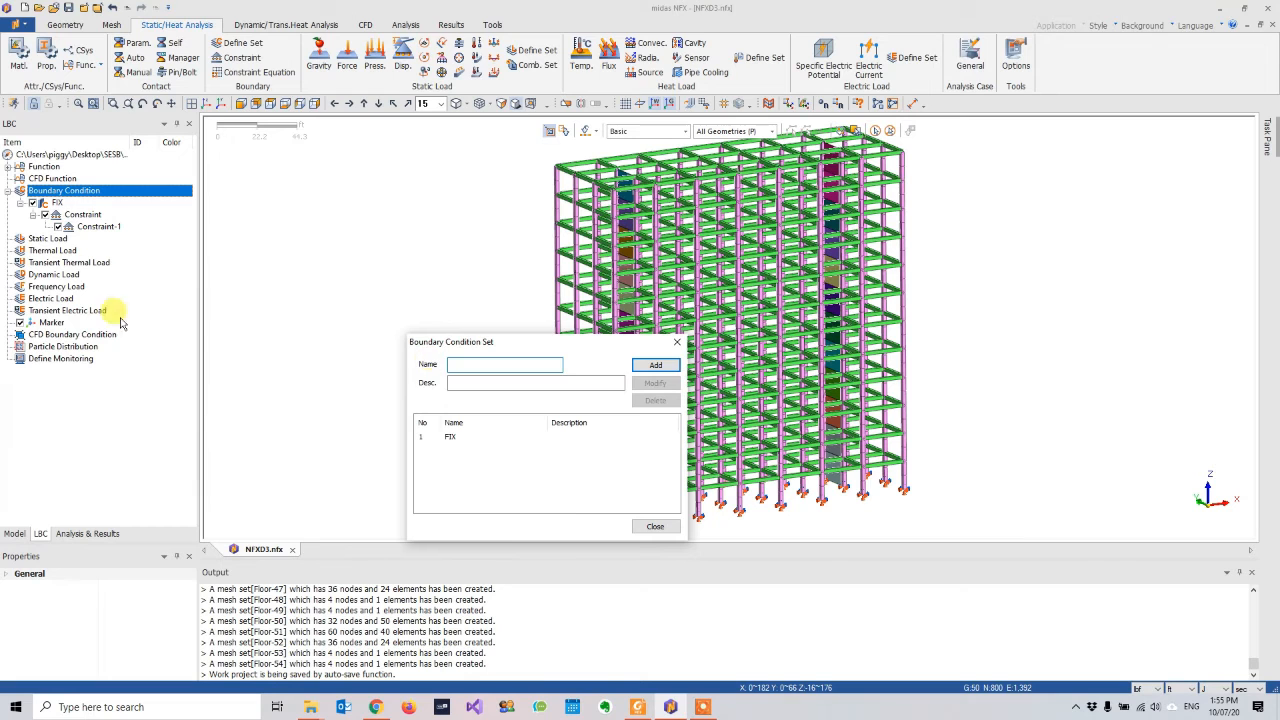
{"action": "left_click", "coordinate": [677, 342]}
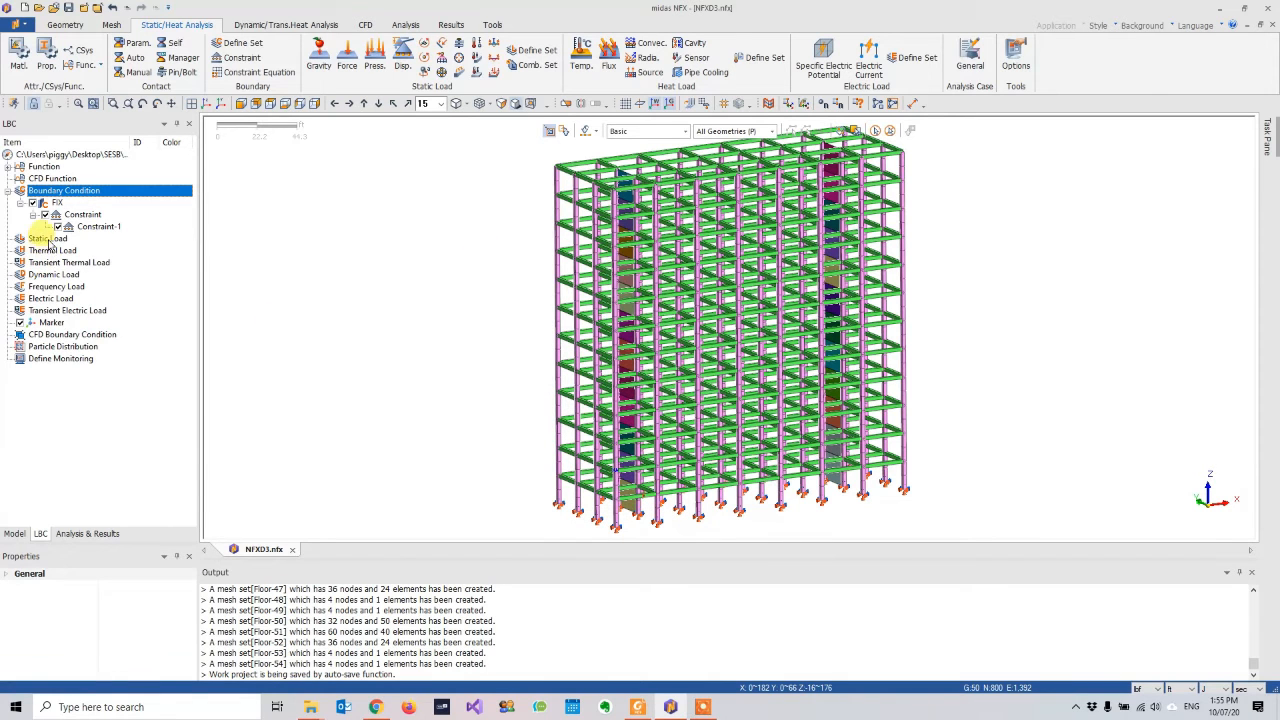
- Add a static load set named SelfWeight
{"action": "right_click", "coordinate": [48, 242]}
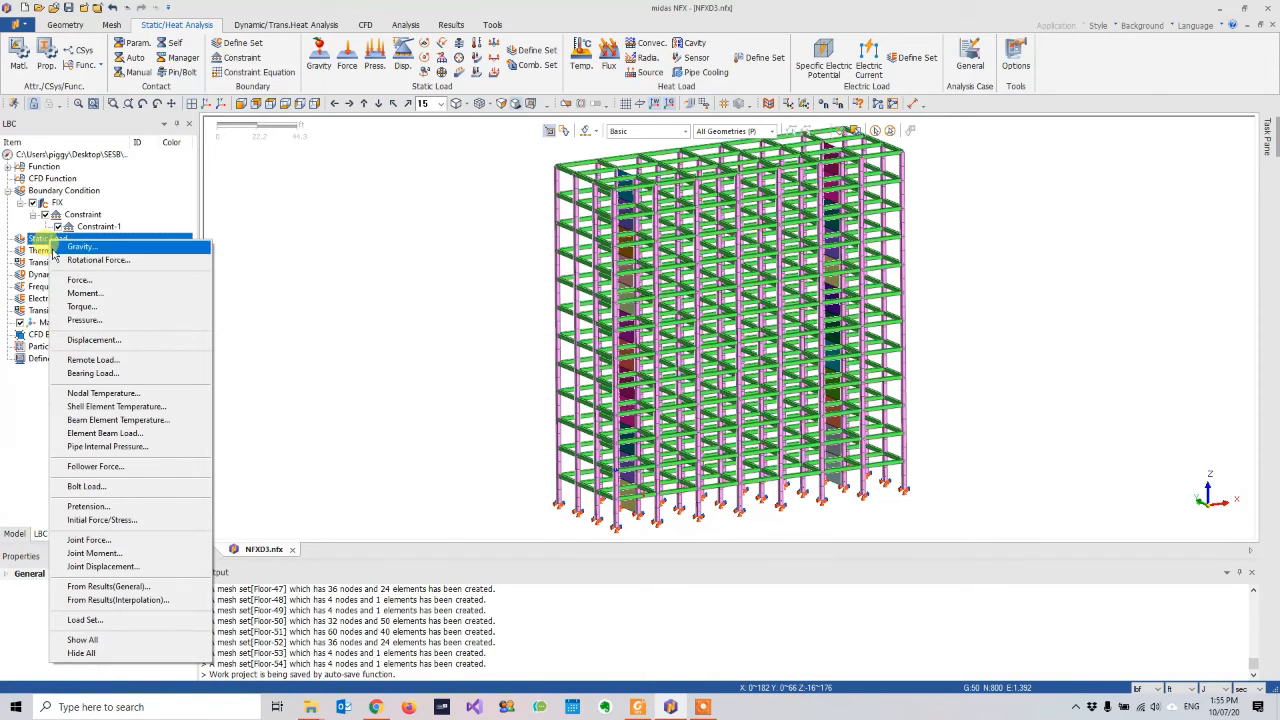
{"action": "left_click", "coordinate": [112, 620]}
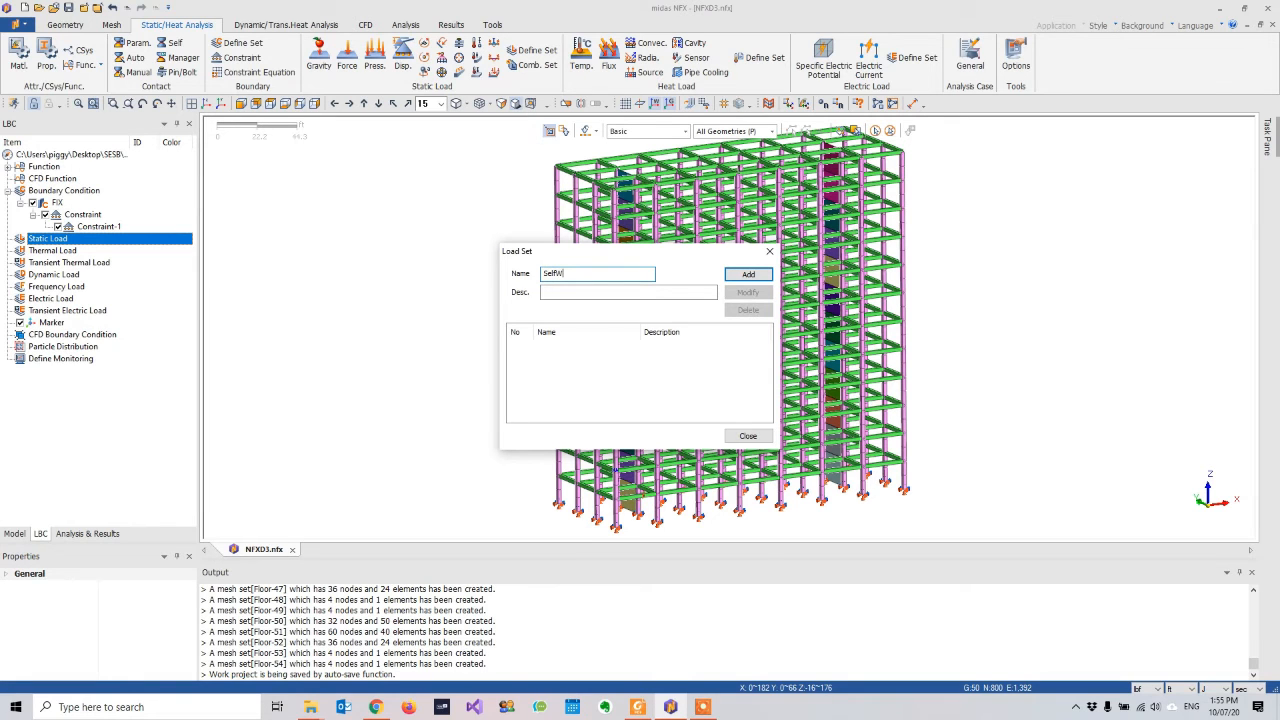
{"action": "type", "text": "SelfWeight"}
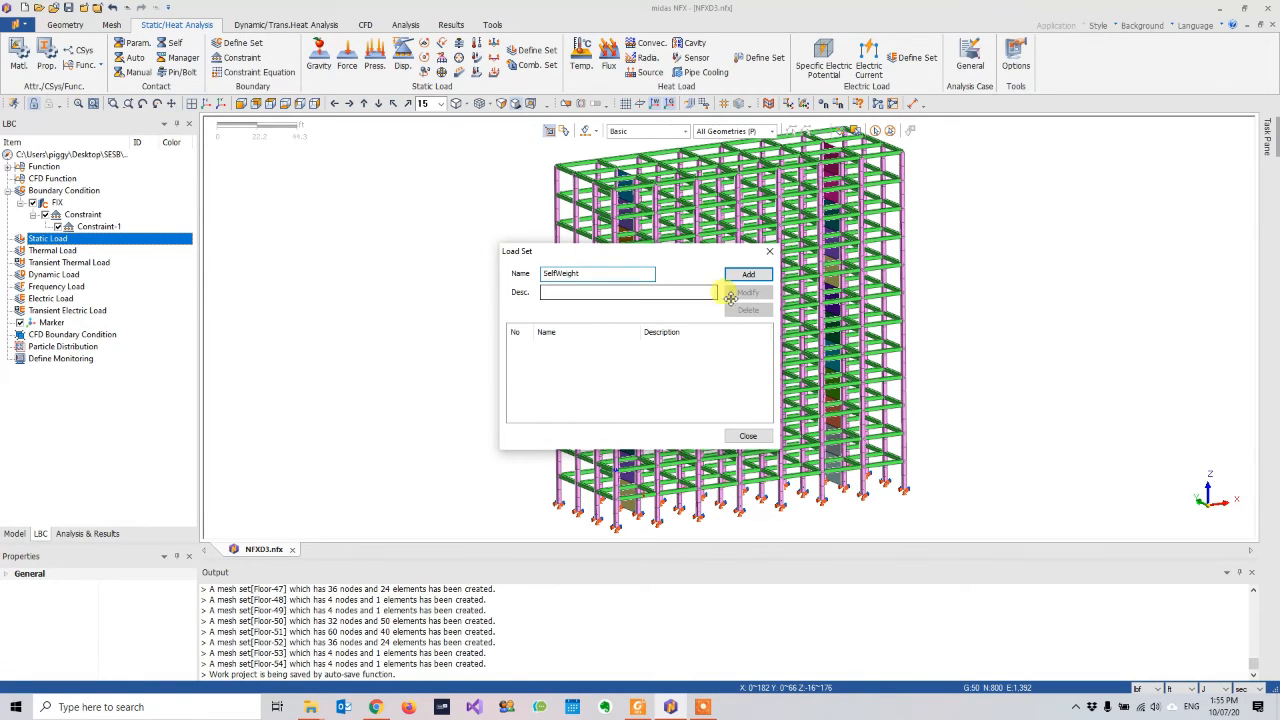
{"action": "left_click", "coordinate": [748, 274]}
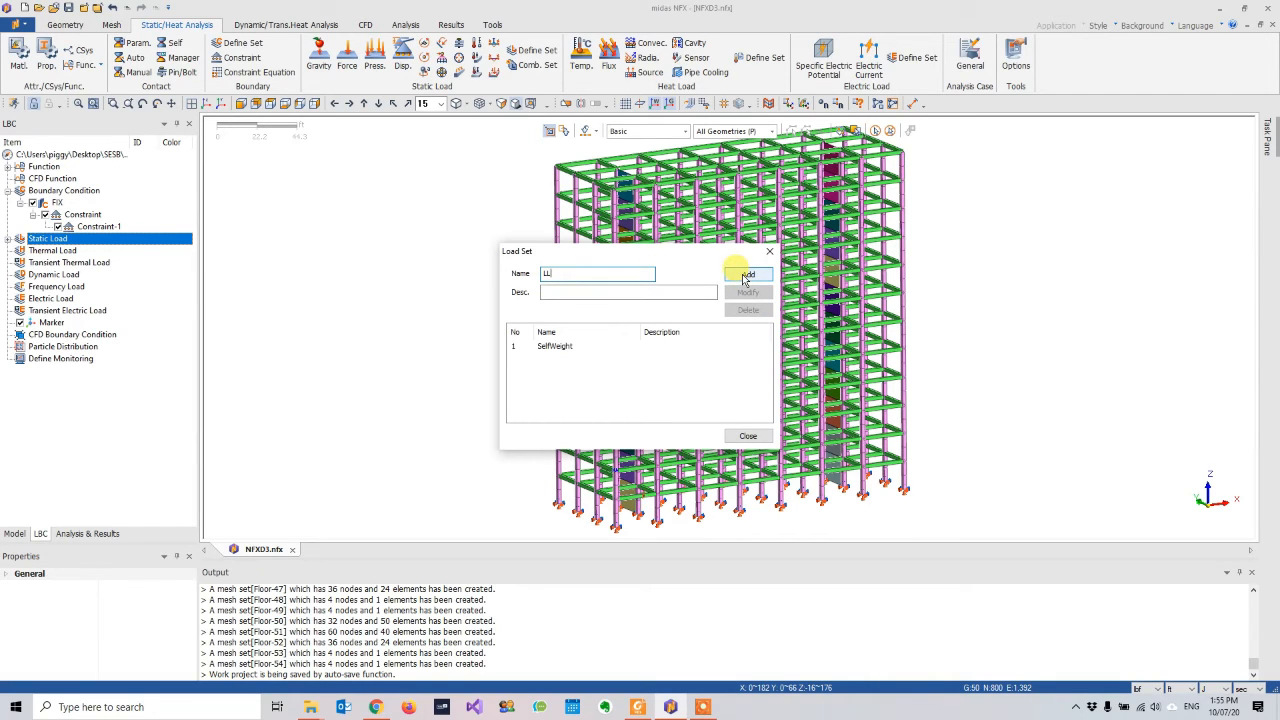
- Add two more static load sets named Floor and Roof
{"action": "double_click", "coordinate": [548, 273]}
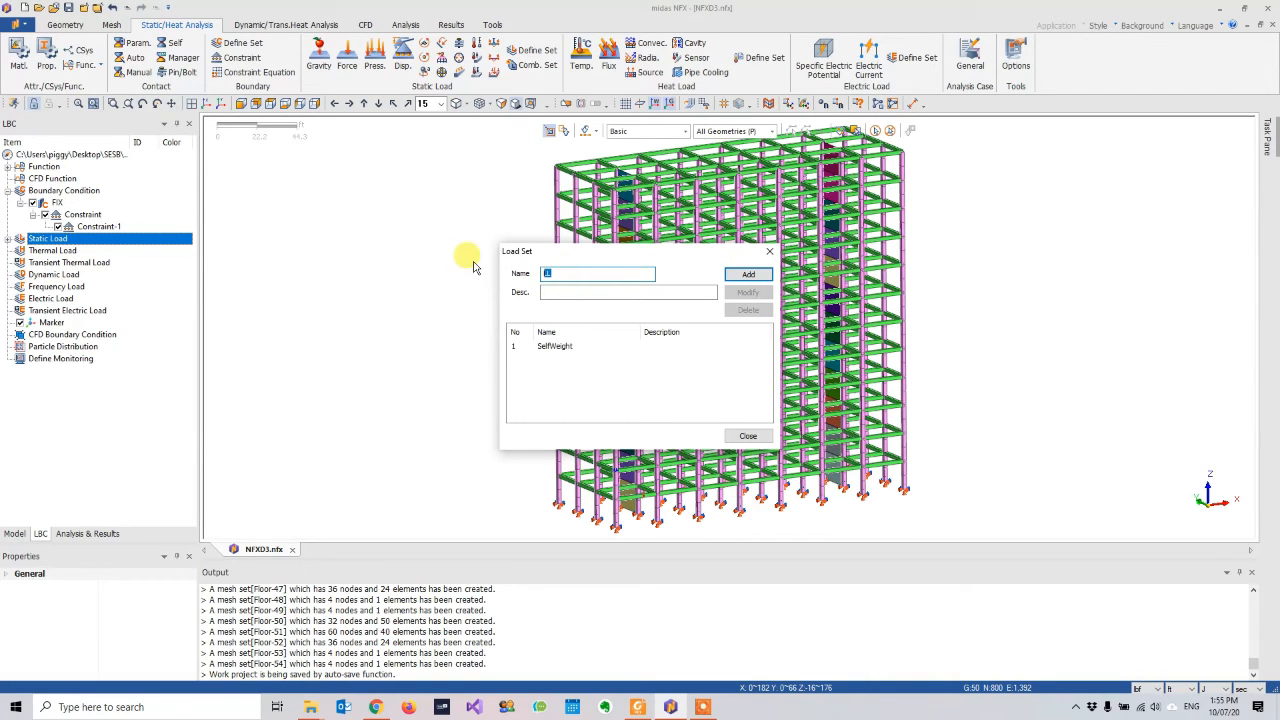
{"action": "type", "text": "Floor"}
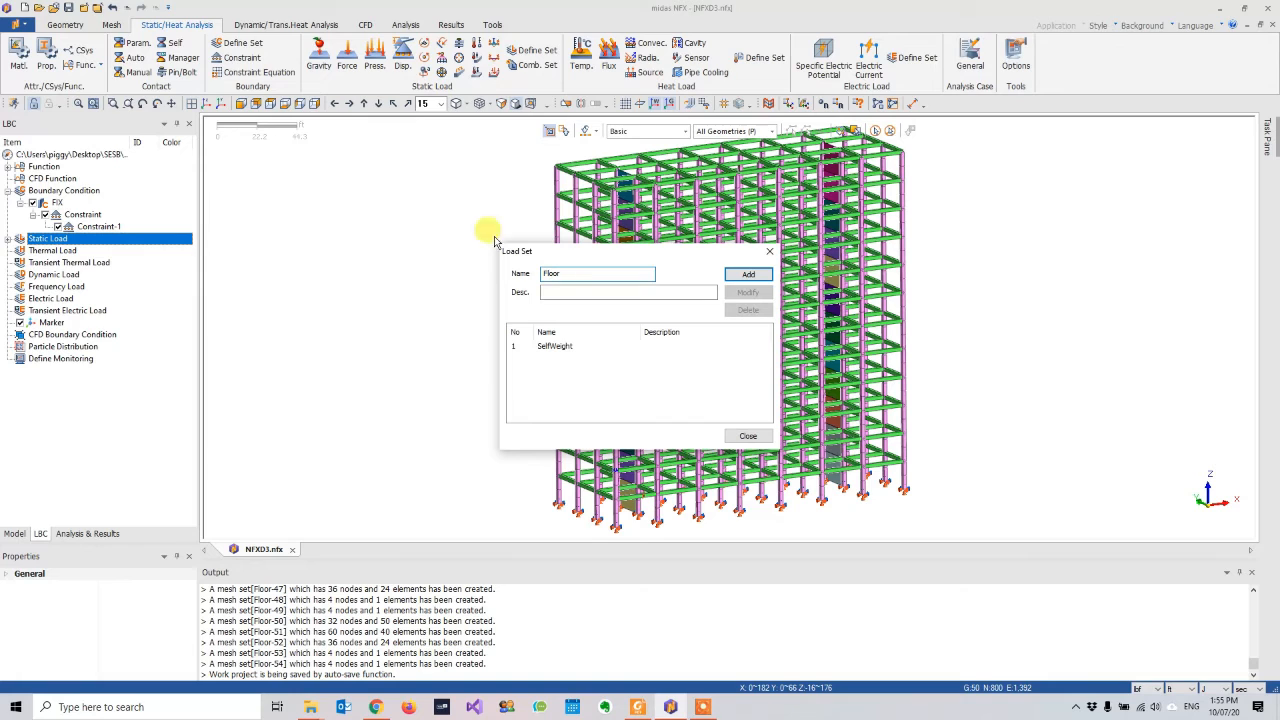
{"action": "left_click", "coordinate": [748, 276]}
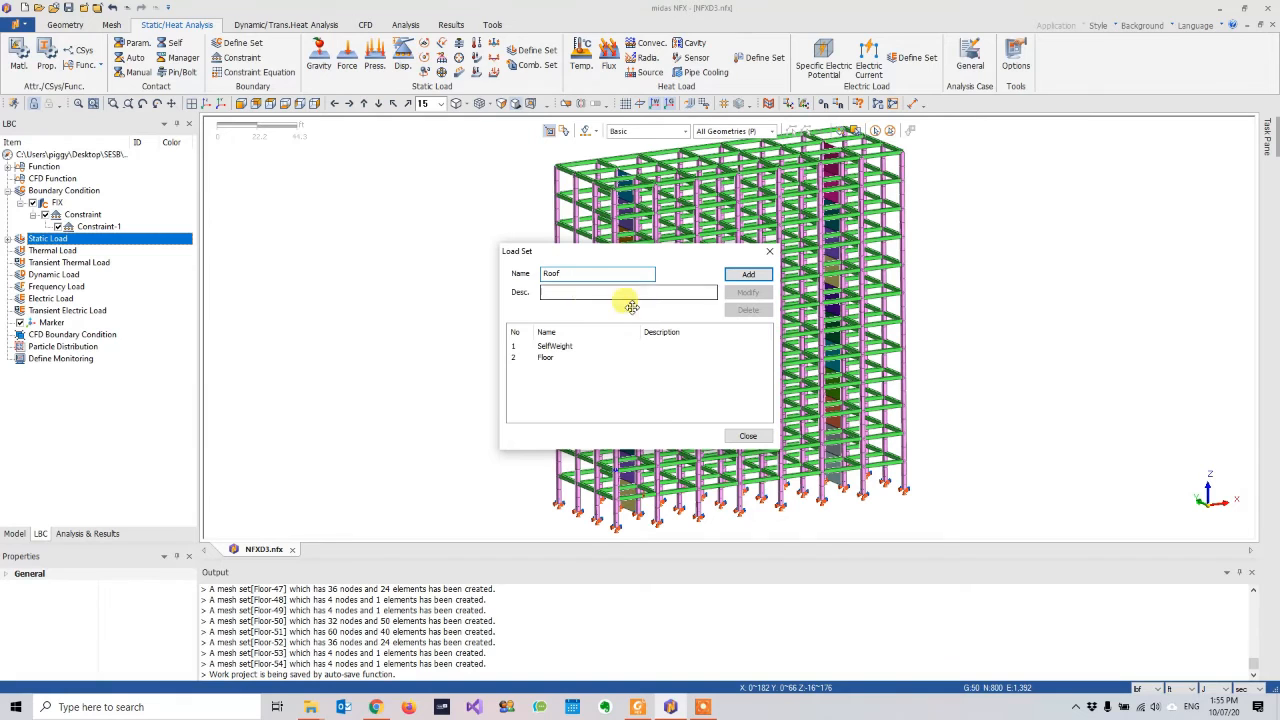
{"action": "left_click", "coordinate": [748, 274]}
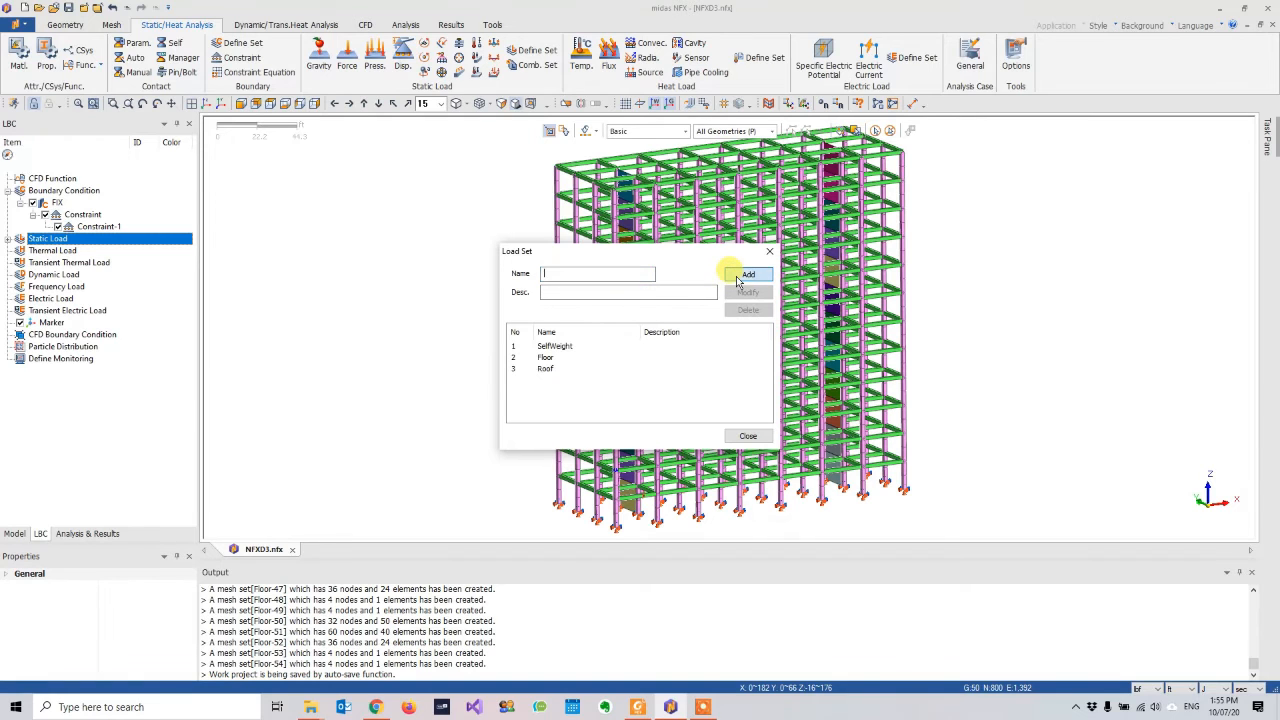
- Close the load set list and create a gravity load with Gz -32.171916 ft/sec² in the SelfWeight load set
{"action": "left_click", "coordinate": [748, 436]}
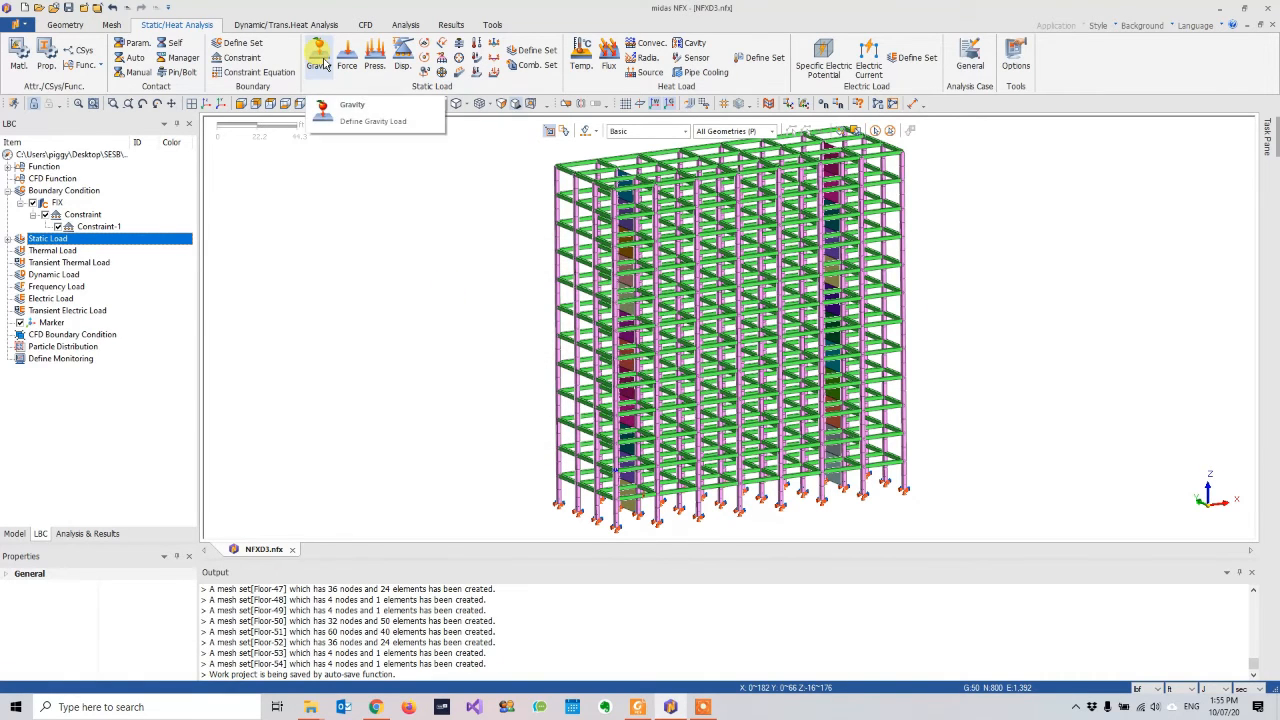
{"action": "left_click", "coordinate": [8, 238]}
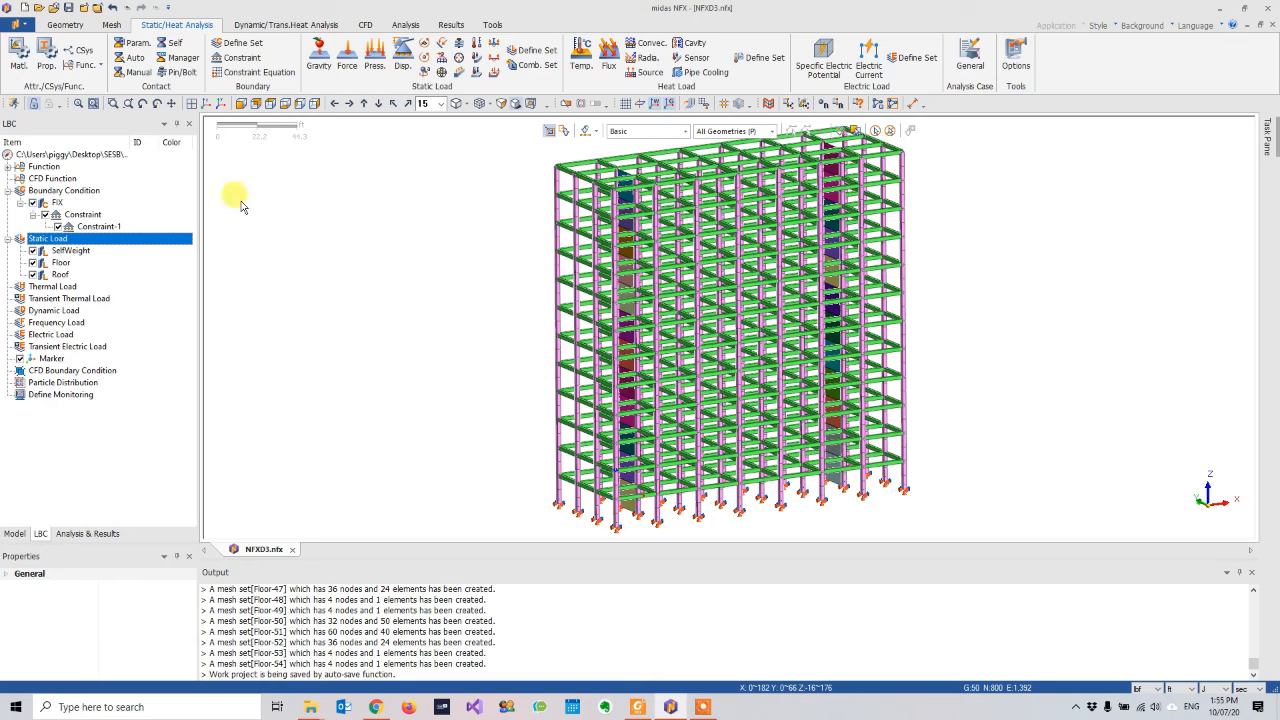
{"action": "left_click", "coordinate": [318, 62]}
{"action": "left_click_drag", "start_coordinate": [100, 137], "coordinate": [427, 166]}
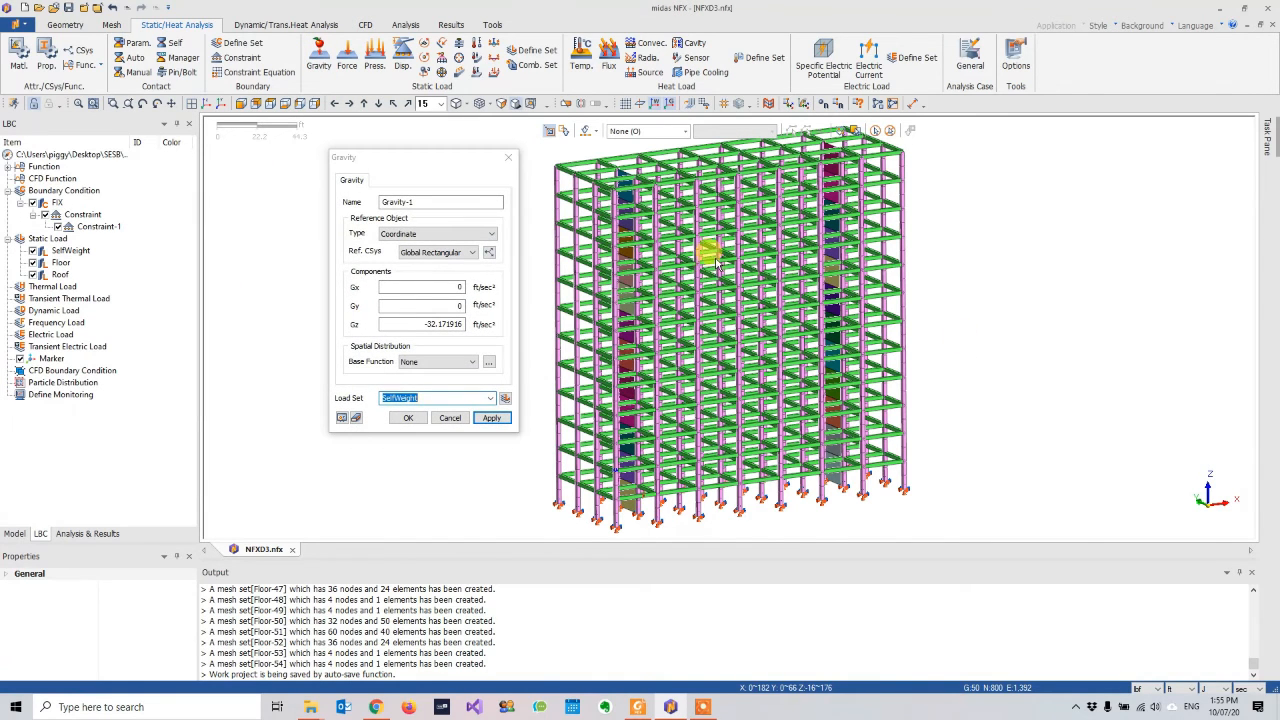
{"action": "middle_click_drag", "start_coordinate": [712, 262], "coordinate": [713, 258]}
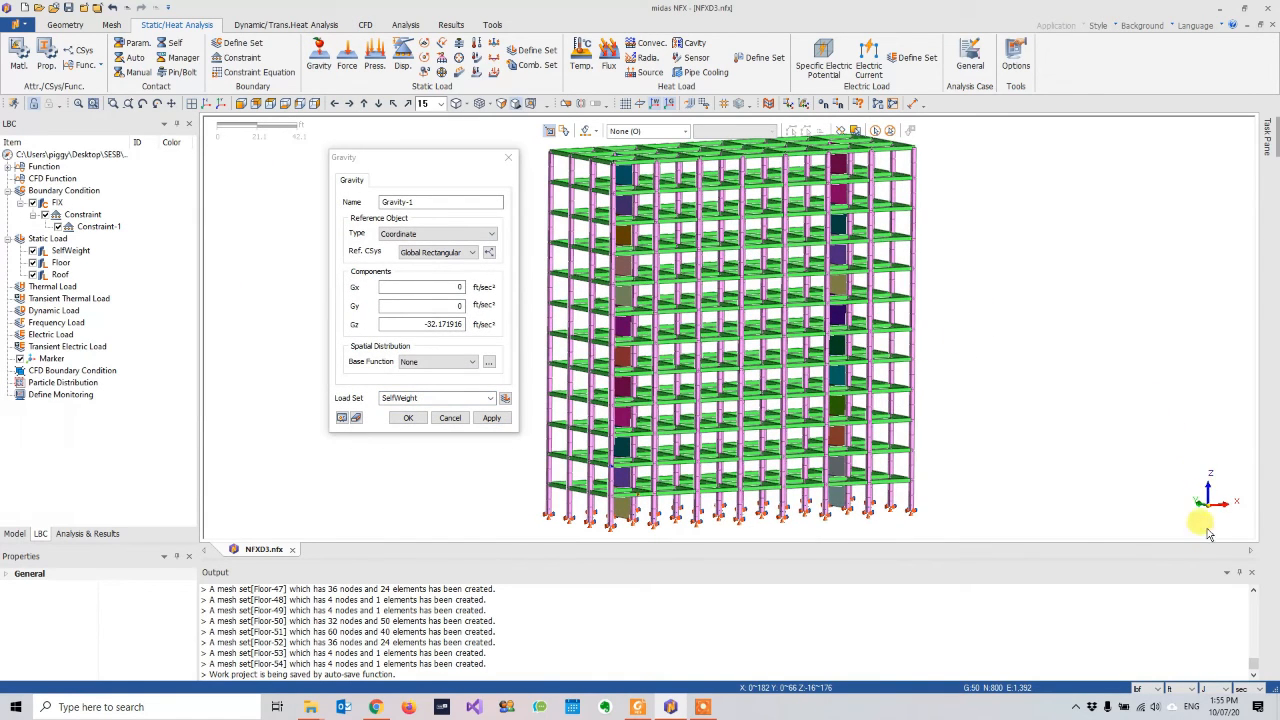
{"action": "double_click", "coordinate": [450, 324]}
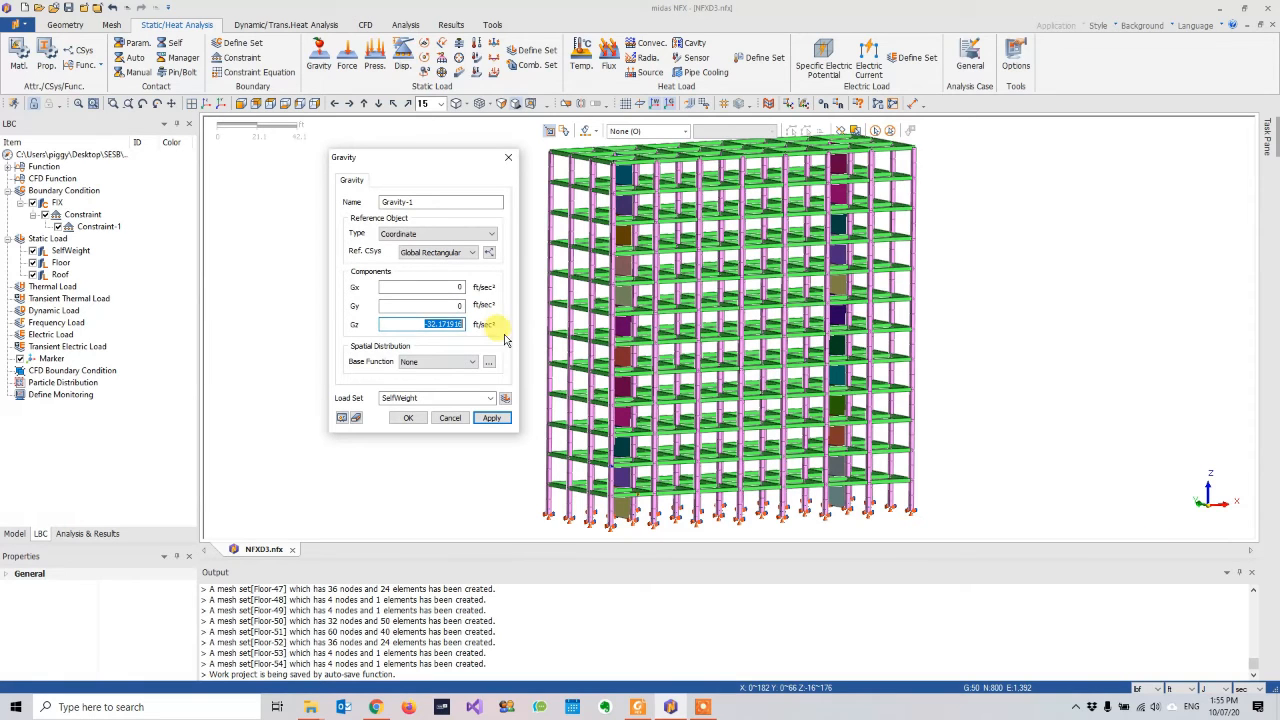
{"action": "left_click", "coordinate": [410, 417]}
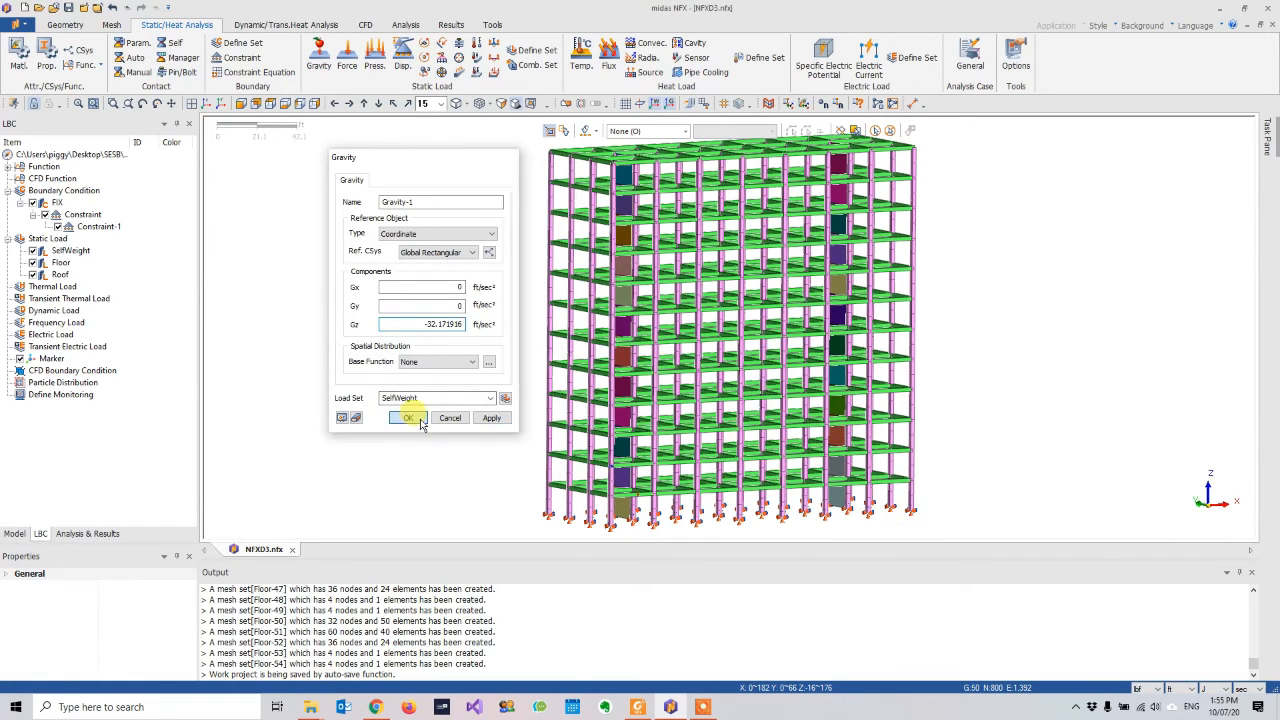
{"action": "left_click", "coordinate": [21, 251]}
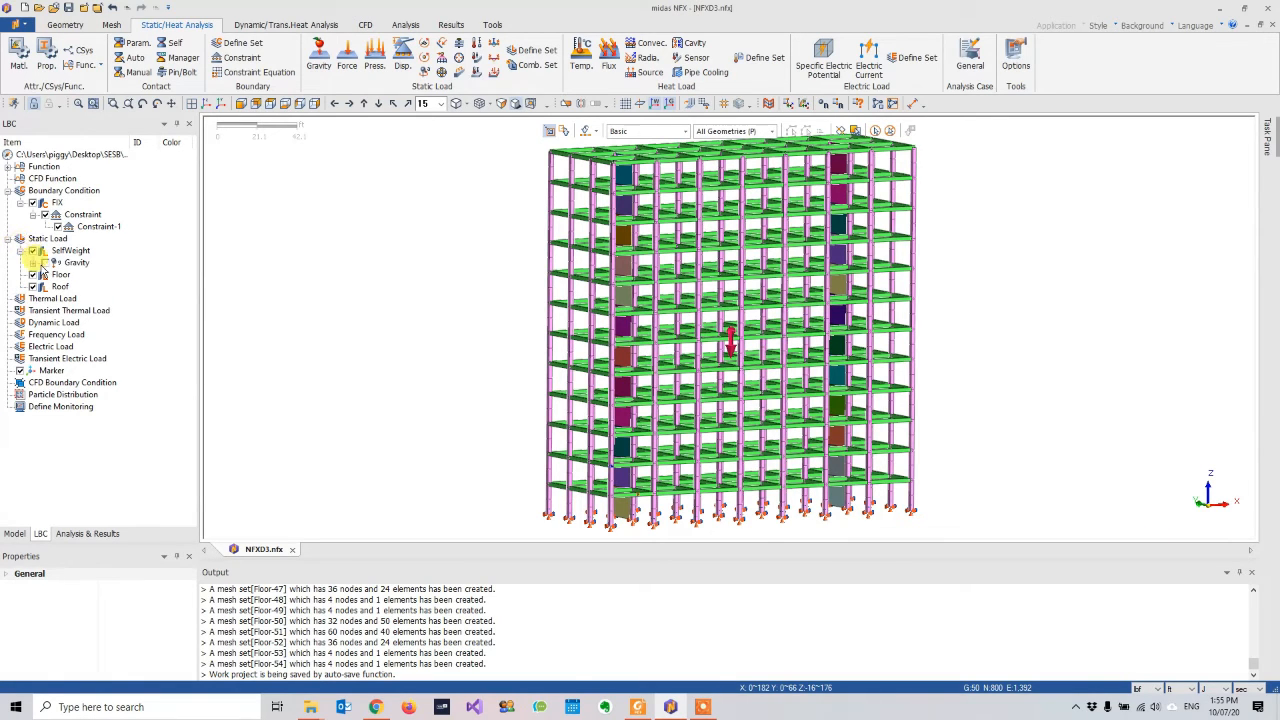
{"action": "left_click", "coordinate": [33, 262]}
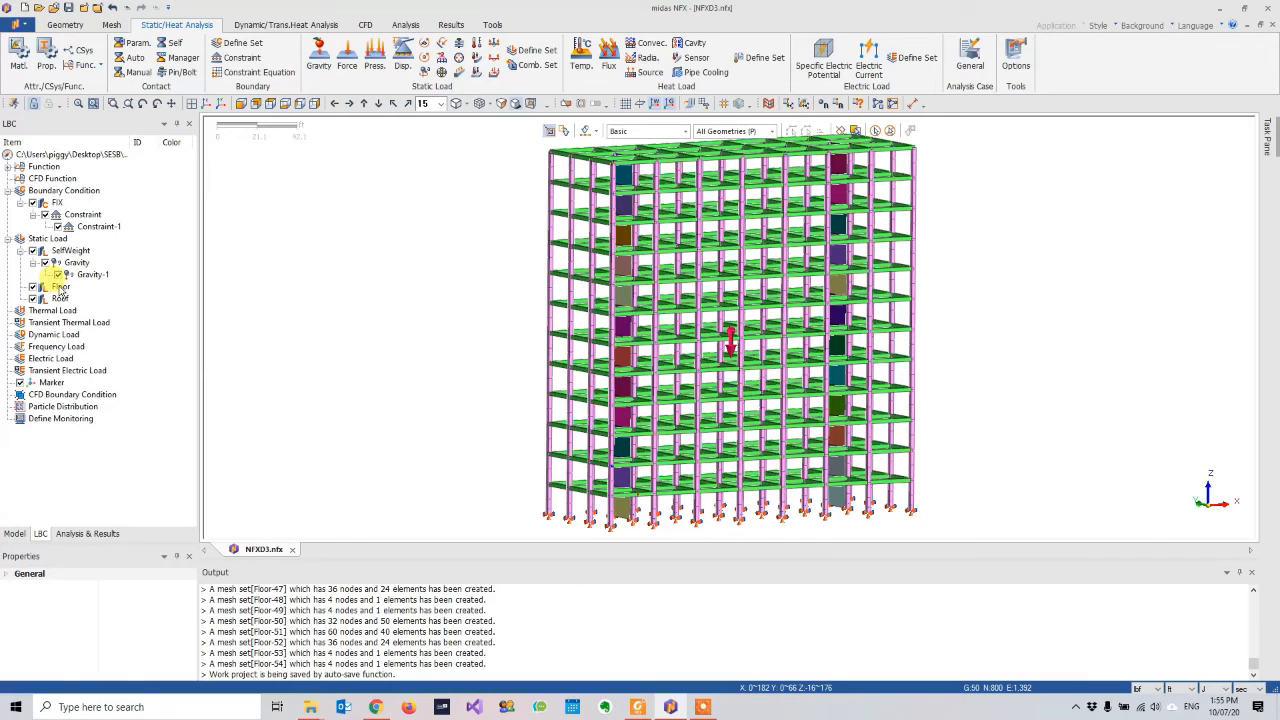
- Start a distributed element beam load on 1D elements and assign it to the Floor load set
{"action": "scroll", "coordinate": [560, 340], "scroll_direction": "down", "scroll_amount": 1}
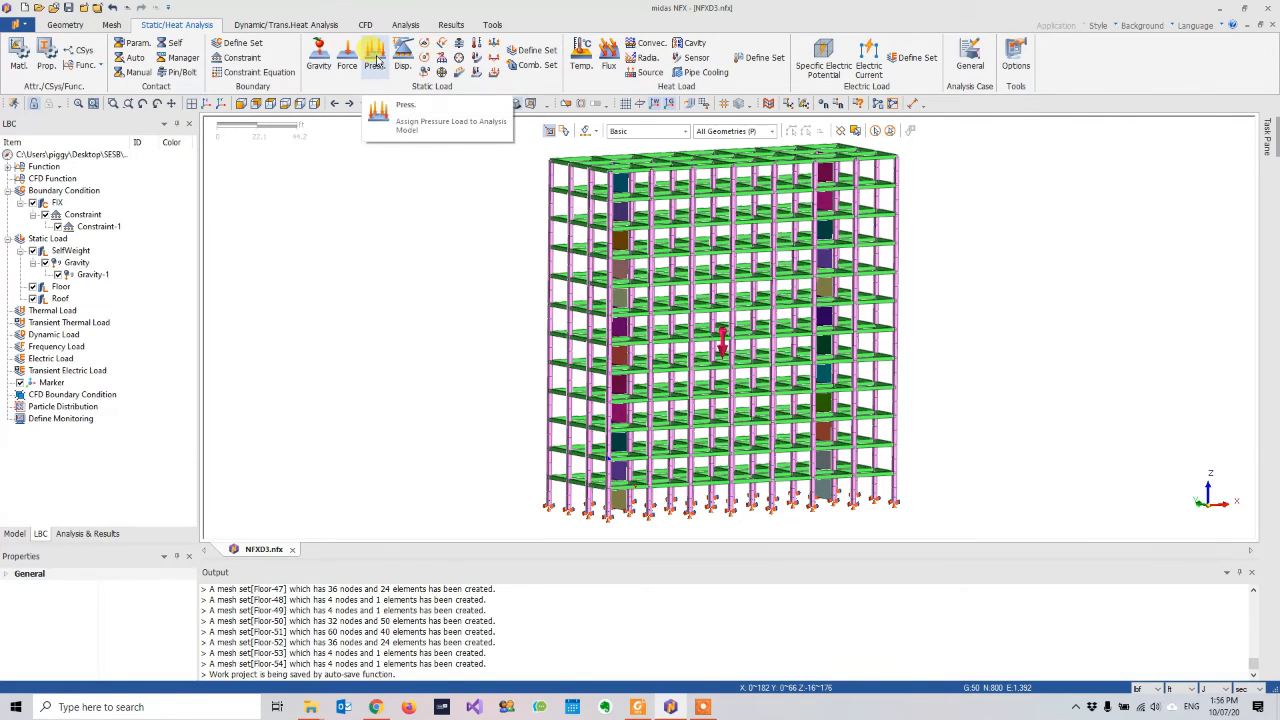
{"action": "left_click", "coordinate": [459, 76]}
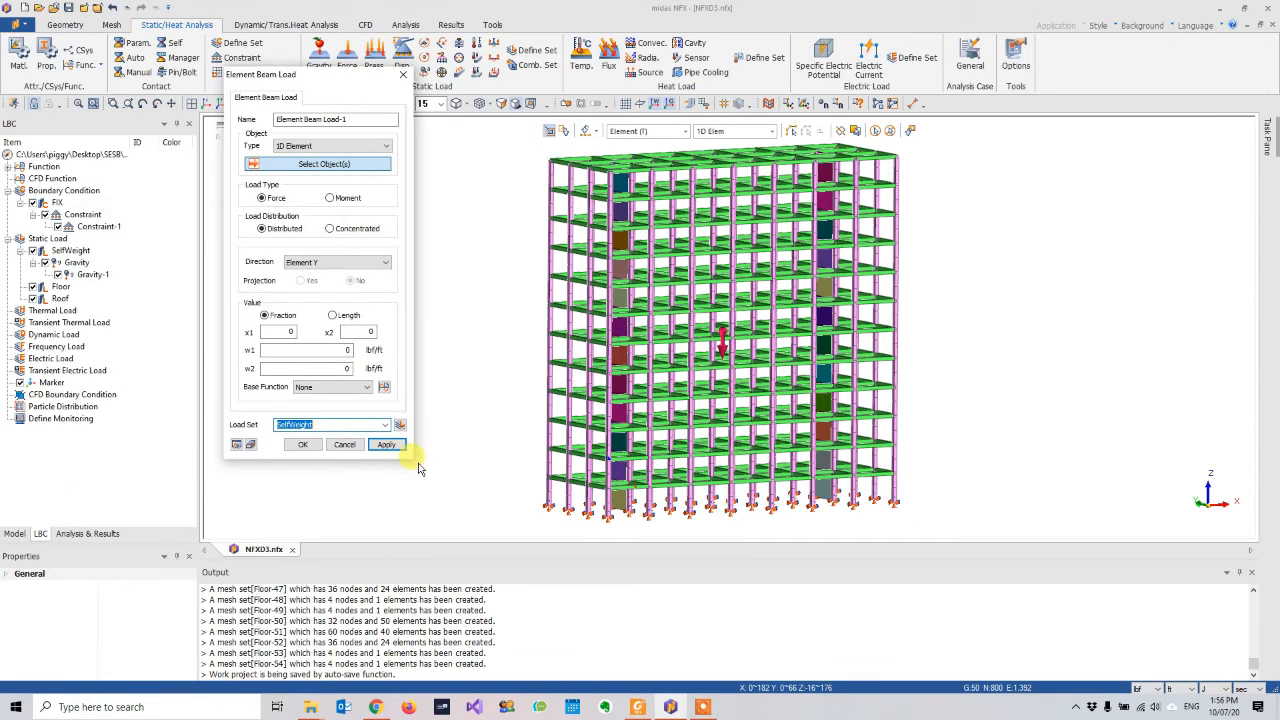
{"action": "left_click", "coordinate": [387, 425]}
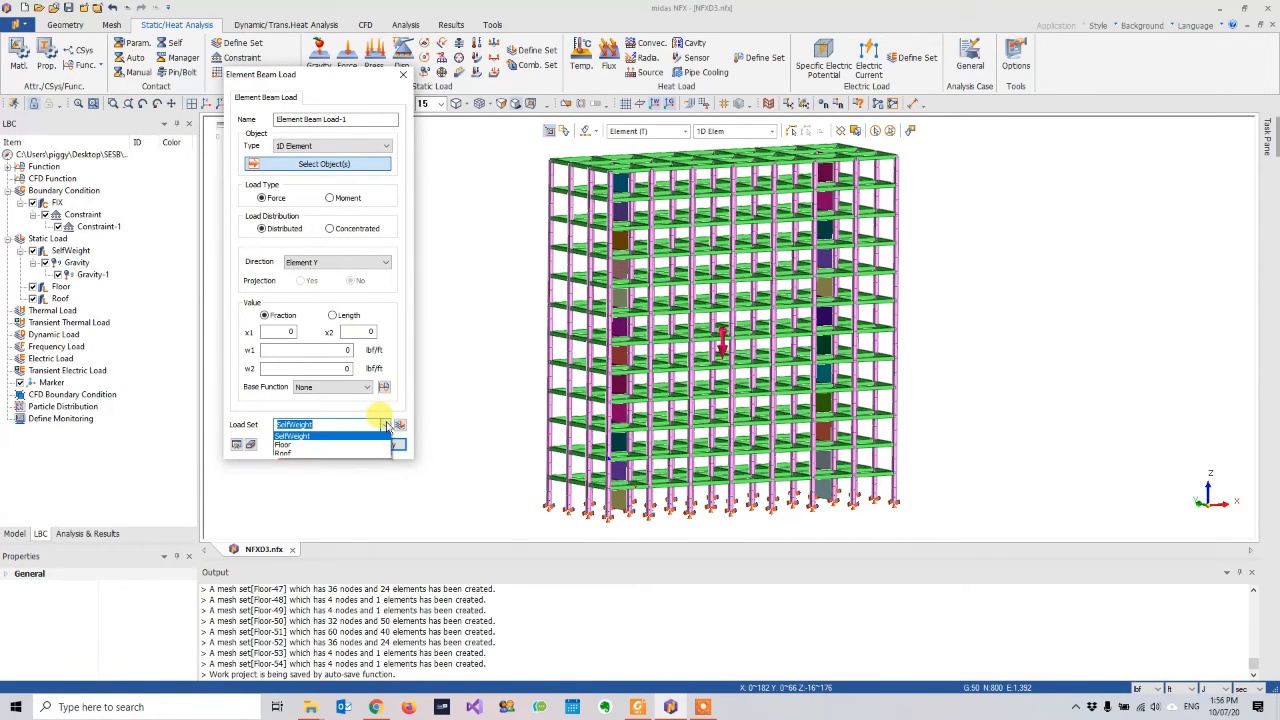
{"action": "left_click", "coordinate": [286, 448]}
{"action": "left_click_drag", "start_coordinate": [370, 91], "coordinate": [346, 182]}
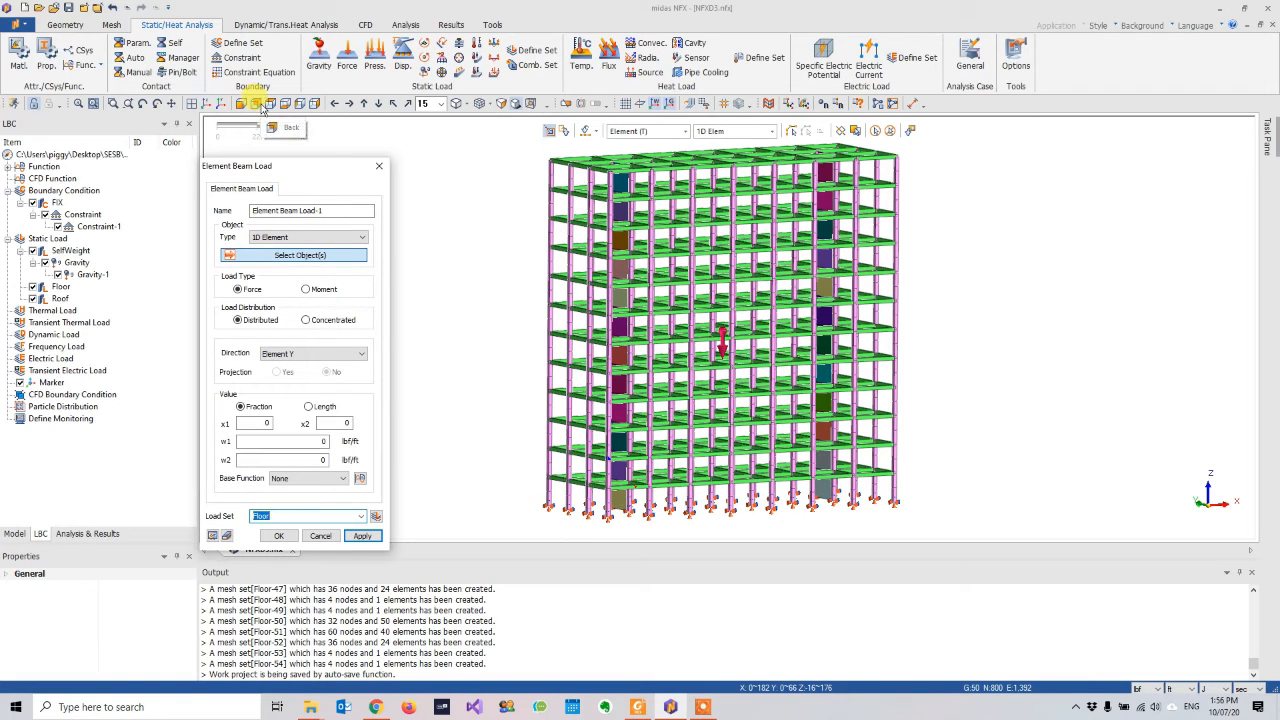
- Show the building's front elevation and name the beam load floorLL
{"action": "left_click", "coordinate": [243, 106]}
{"action": "scroll", "coordinate": [567, 517], "scroll_direction": "up", "scroll_amount": 2}
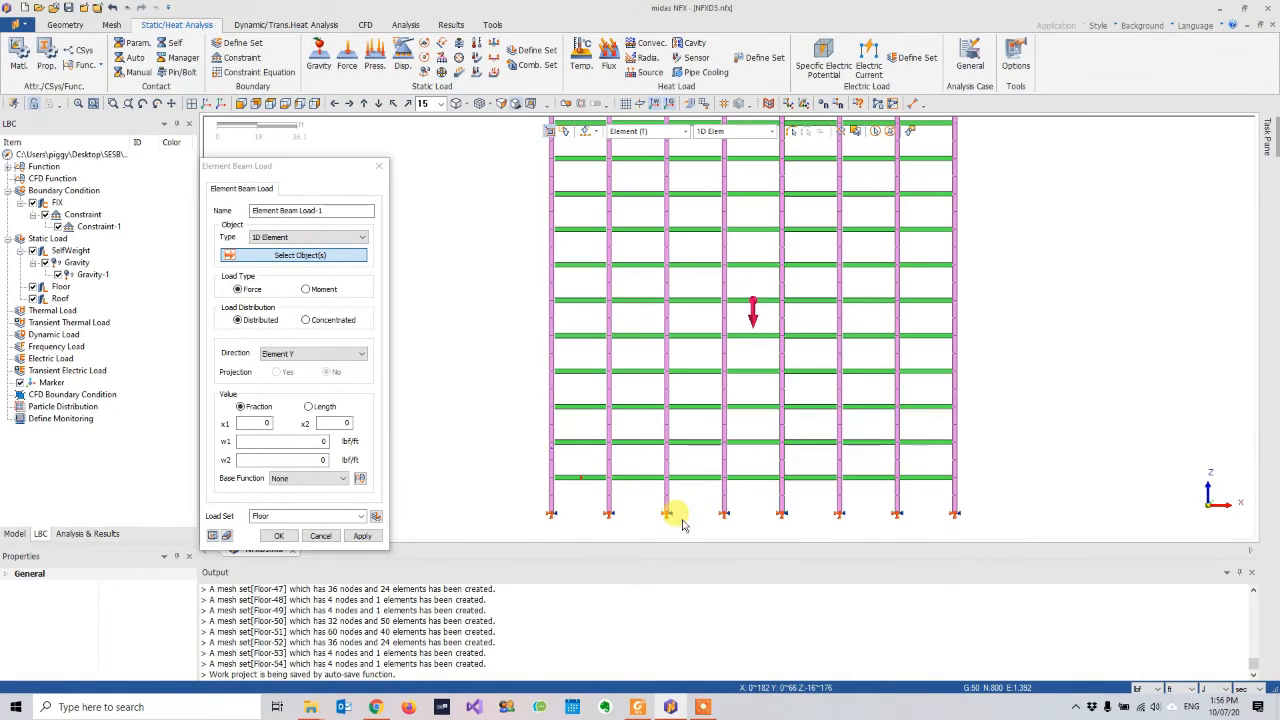
{"action": "middle_click_drag", "start_coordinate": [683, 522], "coordinate": [687, 498]}
{"action": "left_click", "coordinate": [345, 423]}
{"action": "key", "text": "Tab"}
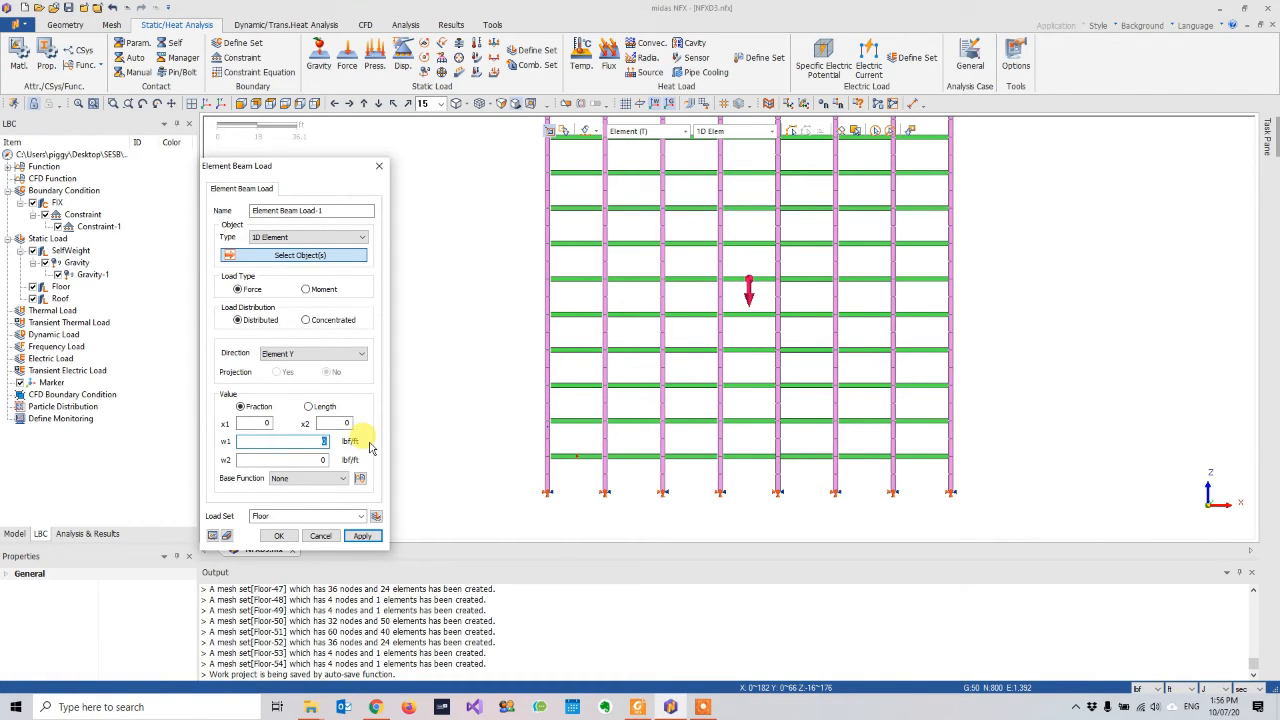
{"action": "left_click", "coordinate": [336, 210]}
{"action": "left_click_drag", "start_coordinate": [337, 211], "coordinate": [157, 183]}
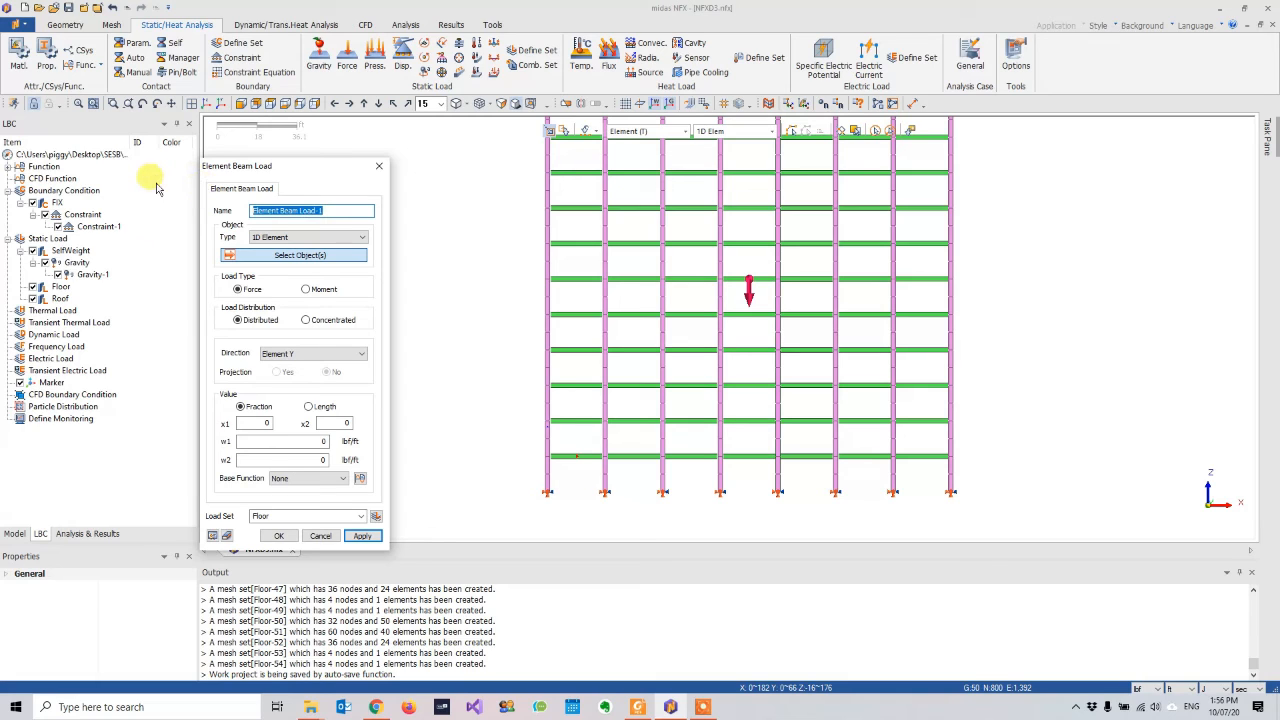
{"action": "type", "text": "floorLL"}
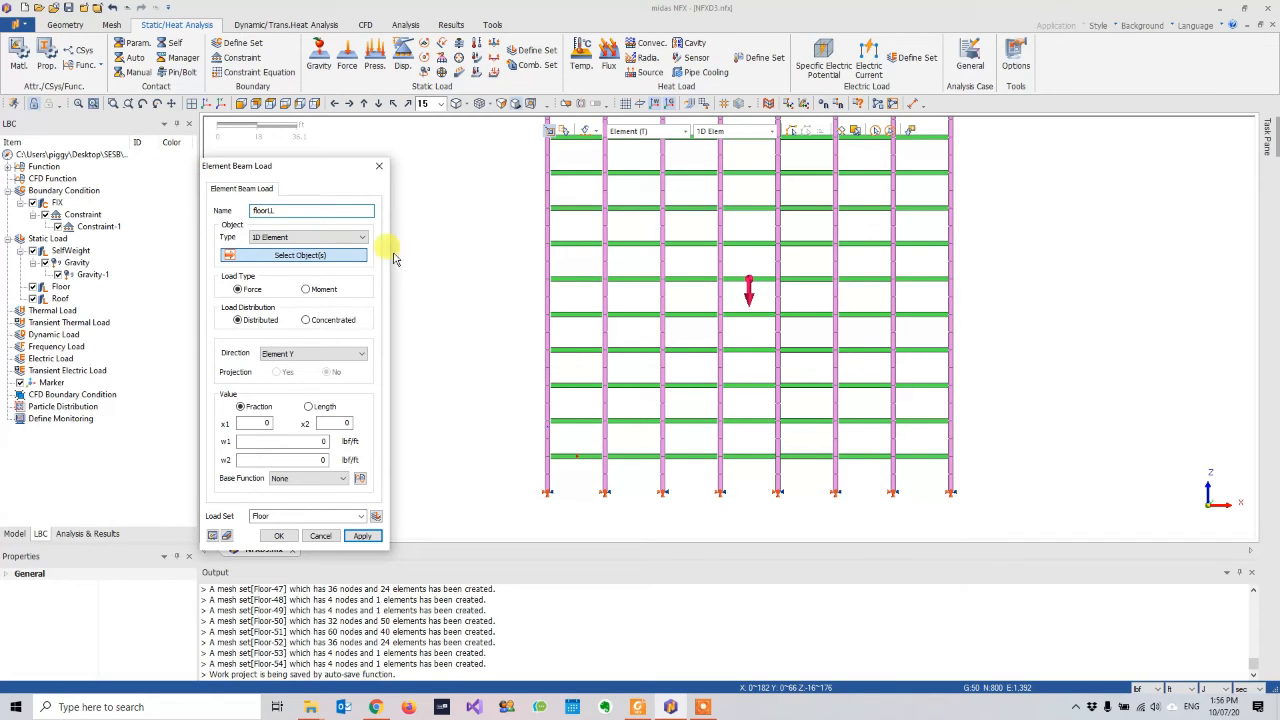
- Set the beam load's w1 and w2 to -30 lbf/ft and its x2 fraction to 1
{"action": "left_click", "coordinate": [324, 441]}
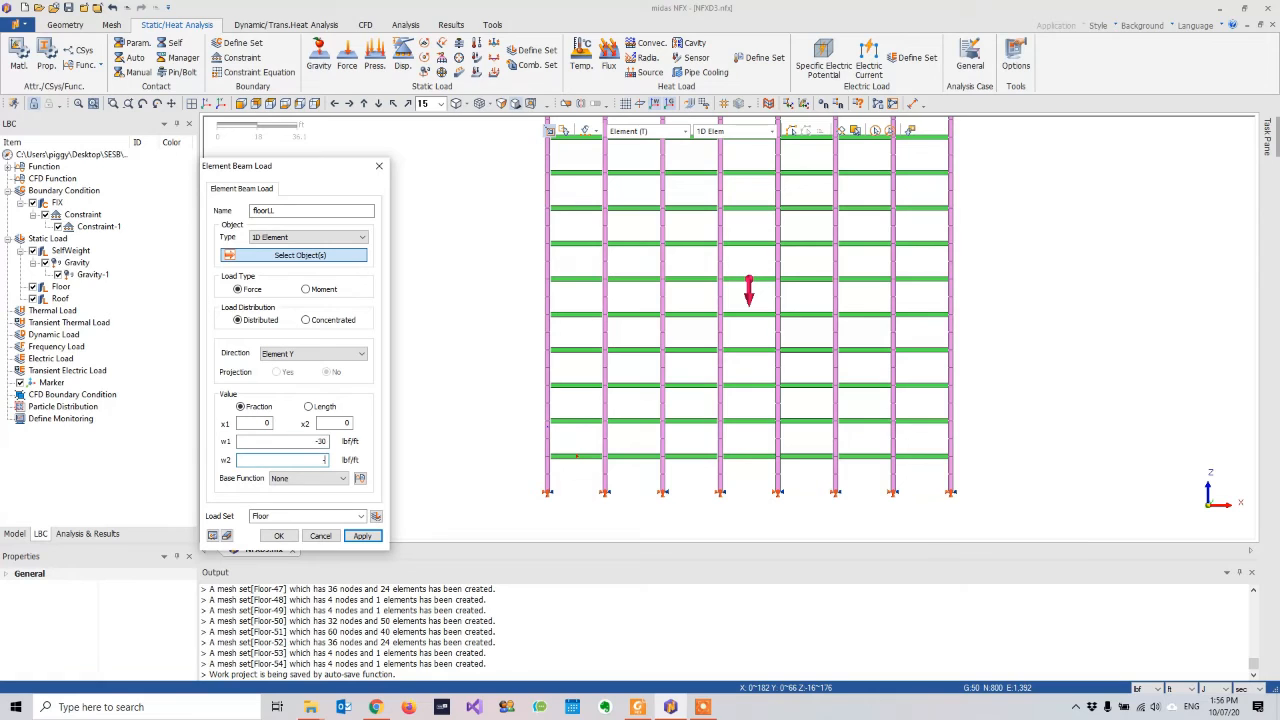
{"action": "left_click", "coordinate": [332, 423]}
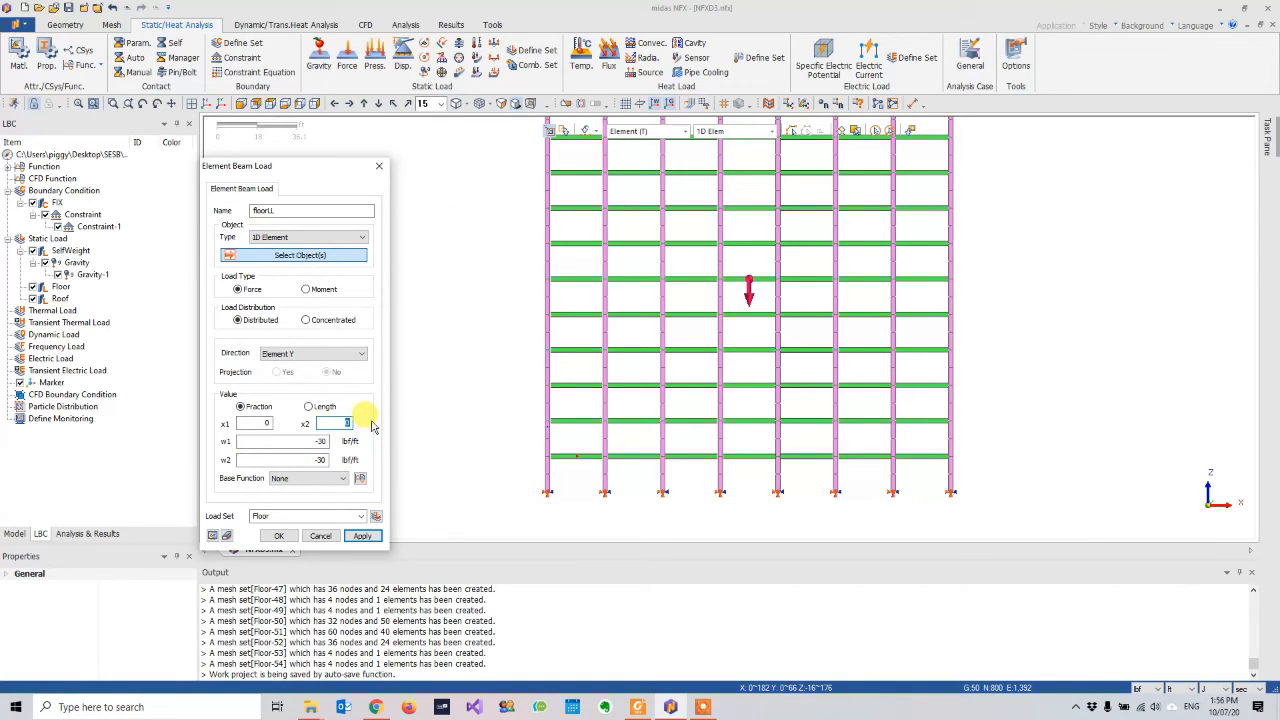
{"action": "type", "text": "1"}
{"action": "key", "text": "Tab"}
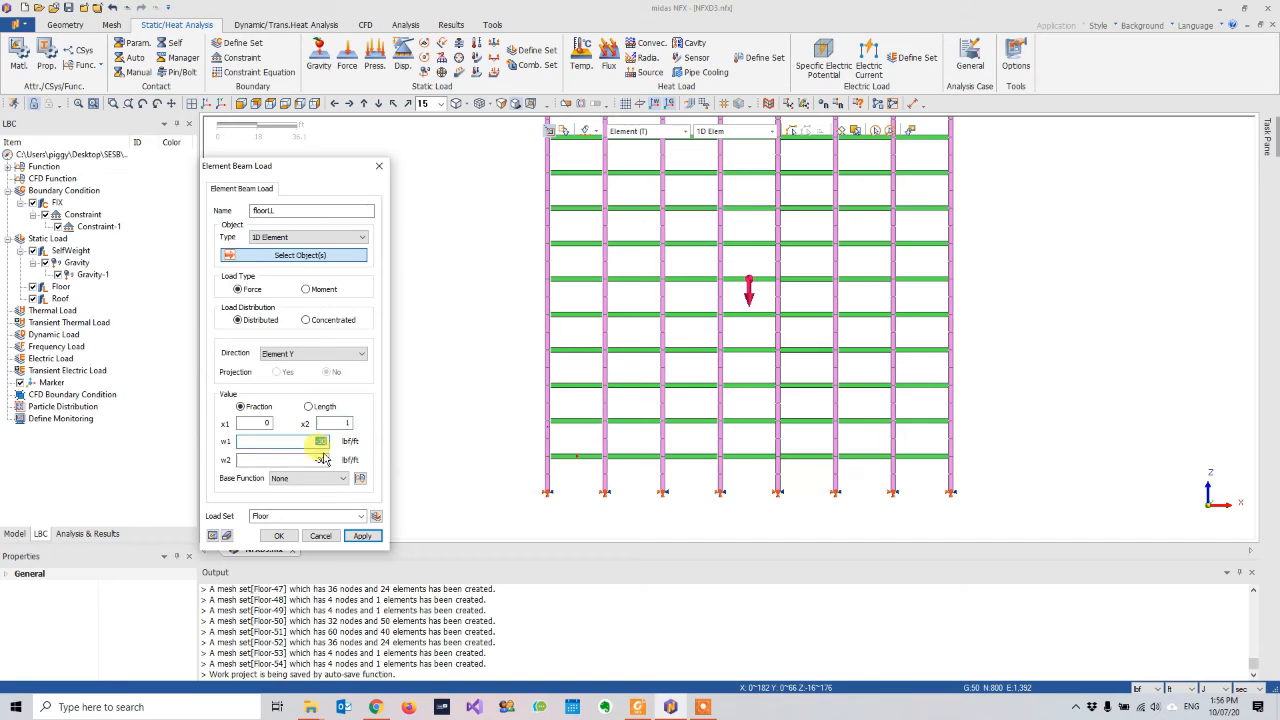
{"action": "left_click", "coordinate": [290, 459]}
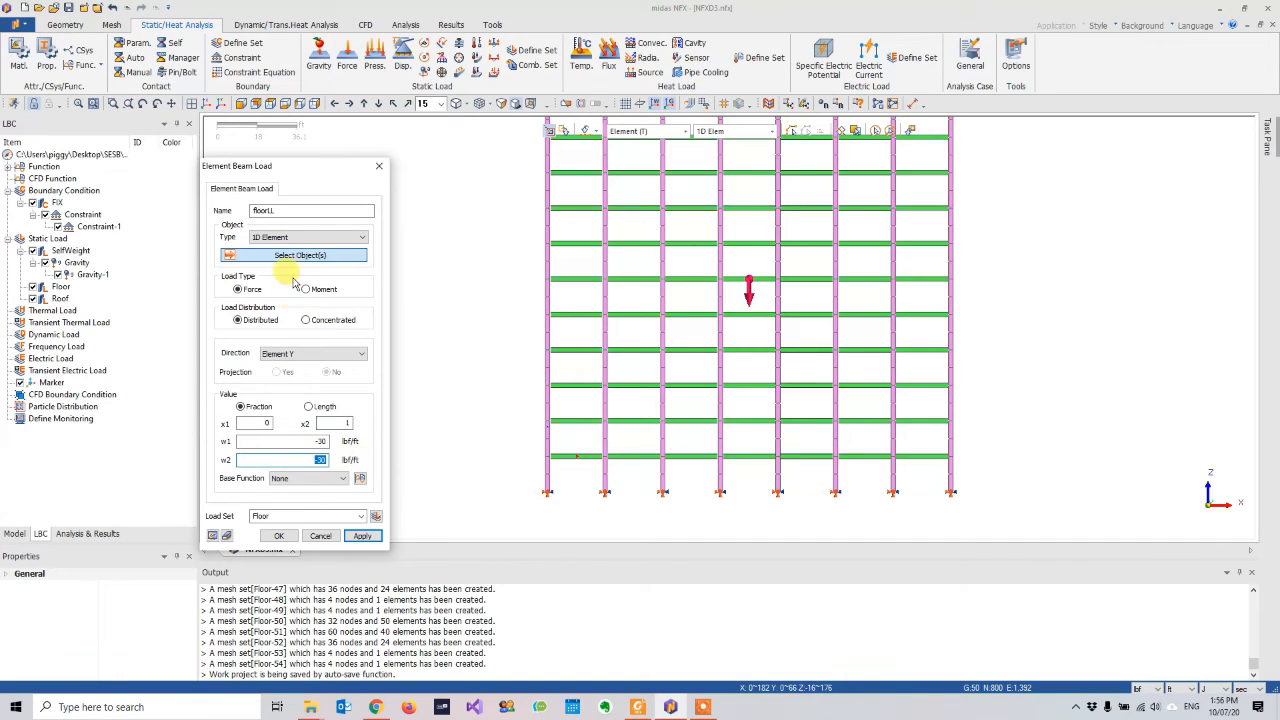
- Select all beams of the lowest floor level as targets of the floor load
{"action": "left_click_drag", "start_coordinate": [507, 447], "coordinate": [982, 468]}
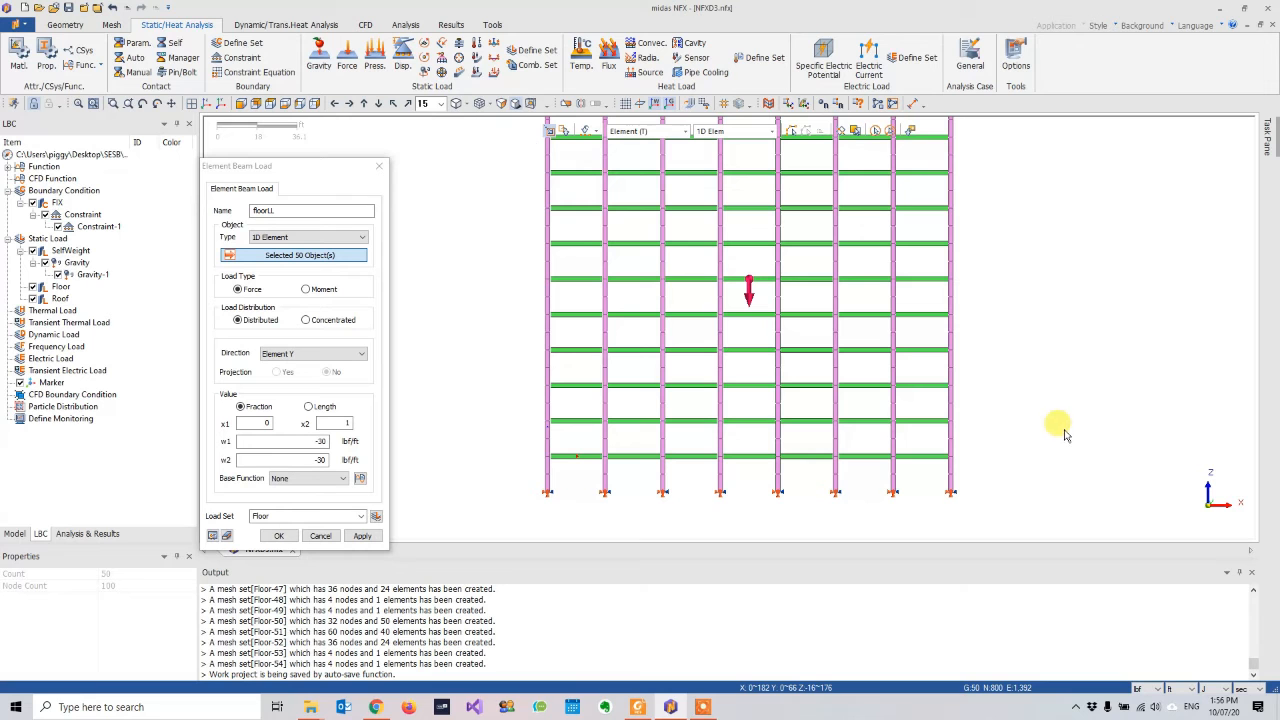
{"action": "middle_click_drag", "start_coordinate": [776, 461], "coordinate": [799, 462]}
{"action": "middle_click_drag", "start_coordinate": [655, 287], "coordinate": [668, 390]}
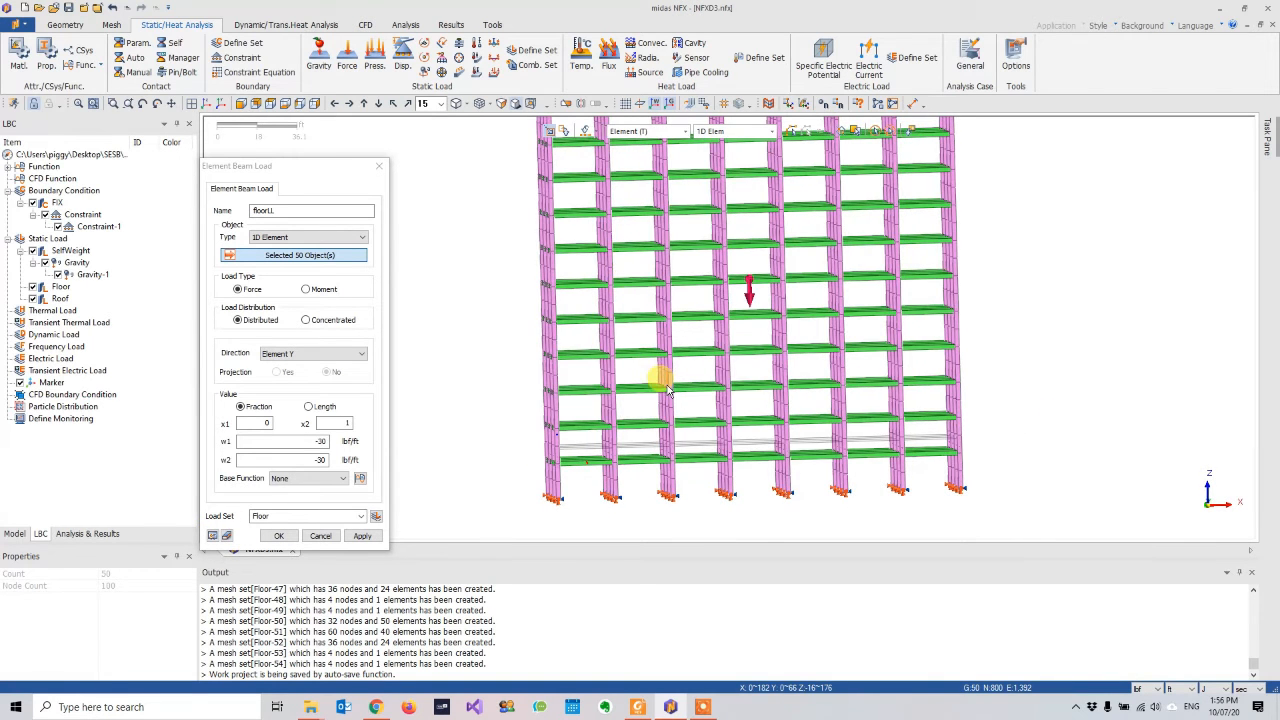
- Turn off the section display of the EdgeC, InteriorC, Beam and Wall properties so the elements show as lines
{"action": "left_click", "coordinate": [14, 533]}
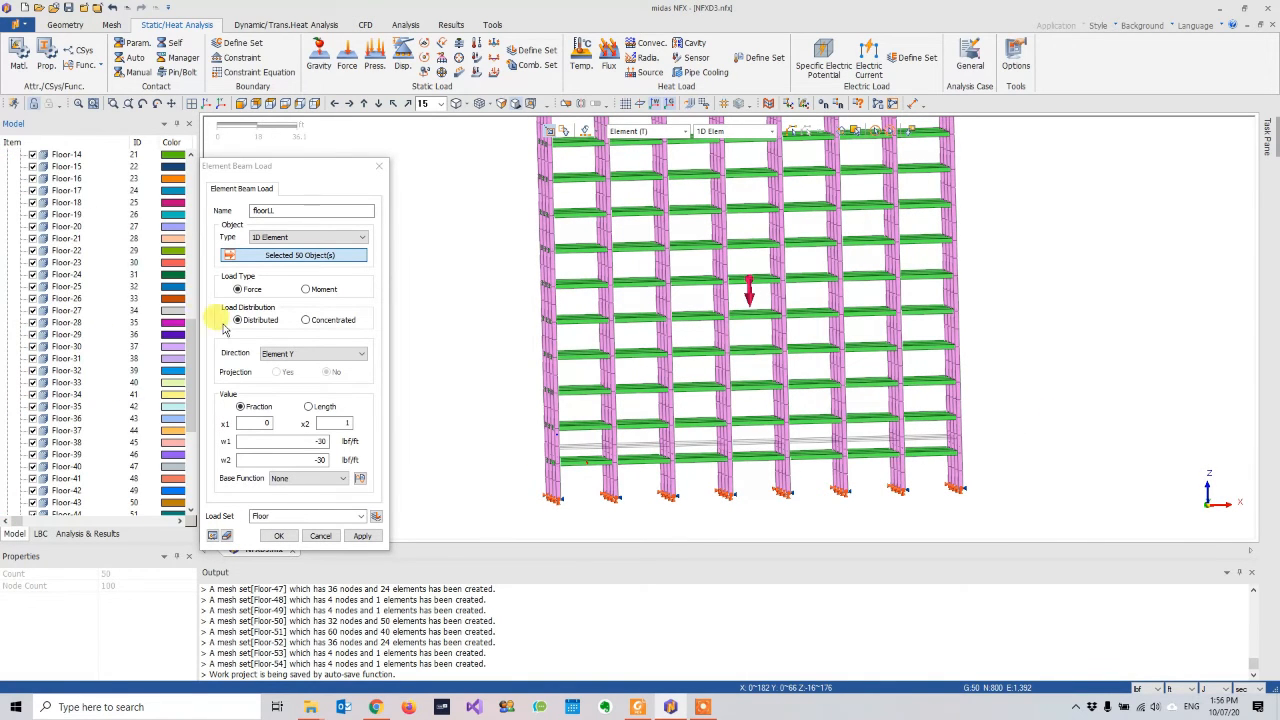
{"action": "left_click_drag", "start_coordinate": [190, 340], "coordinate": [178, 195]}
{"action": "left_click", "coordinate": [44, 262]}
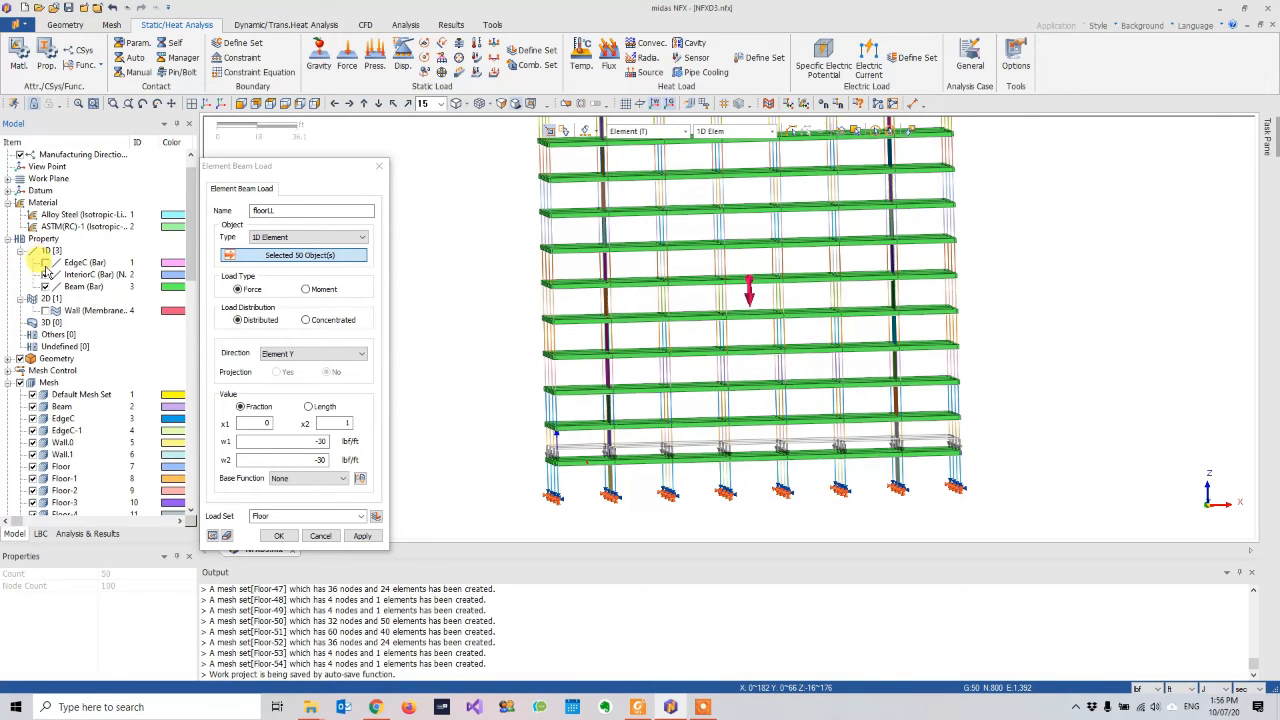
{"action": "left_click", "coordinate": [44, 287]}
{"action": "middle_click_drag", "start_coordinate": [586, 443], "coordinate": [686, 249]}
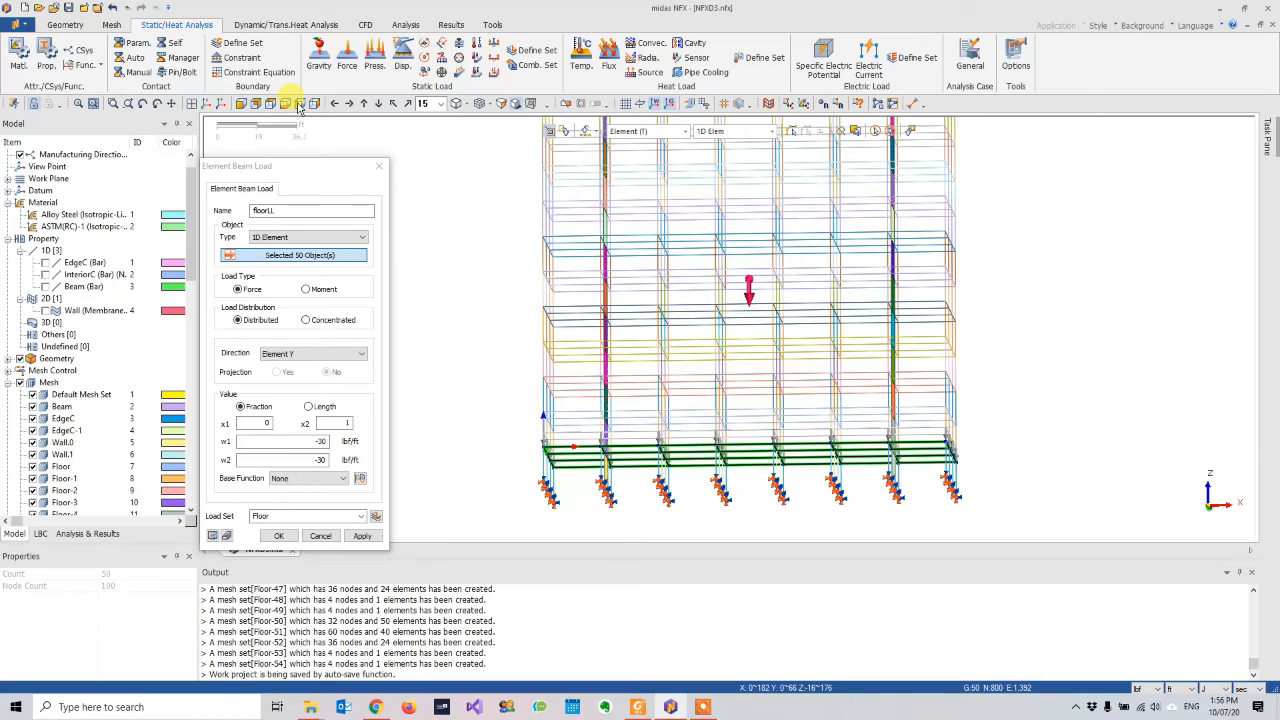
- In the front elevation, add the beams of the second, third and fourth floor levels to the load selection
{"action": "left_click", "coordinate": [251, 107]}
{"action": "scroll", "coordinate": [600, 436], "scroll_direction": "up", "scroll_amount": 2}
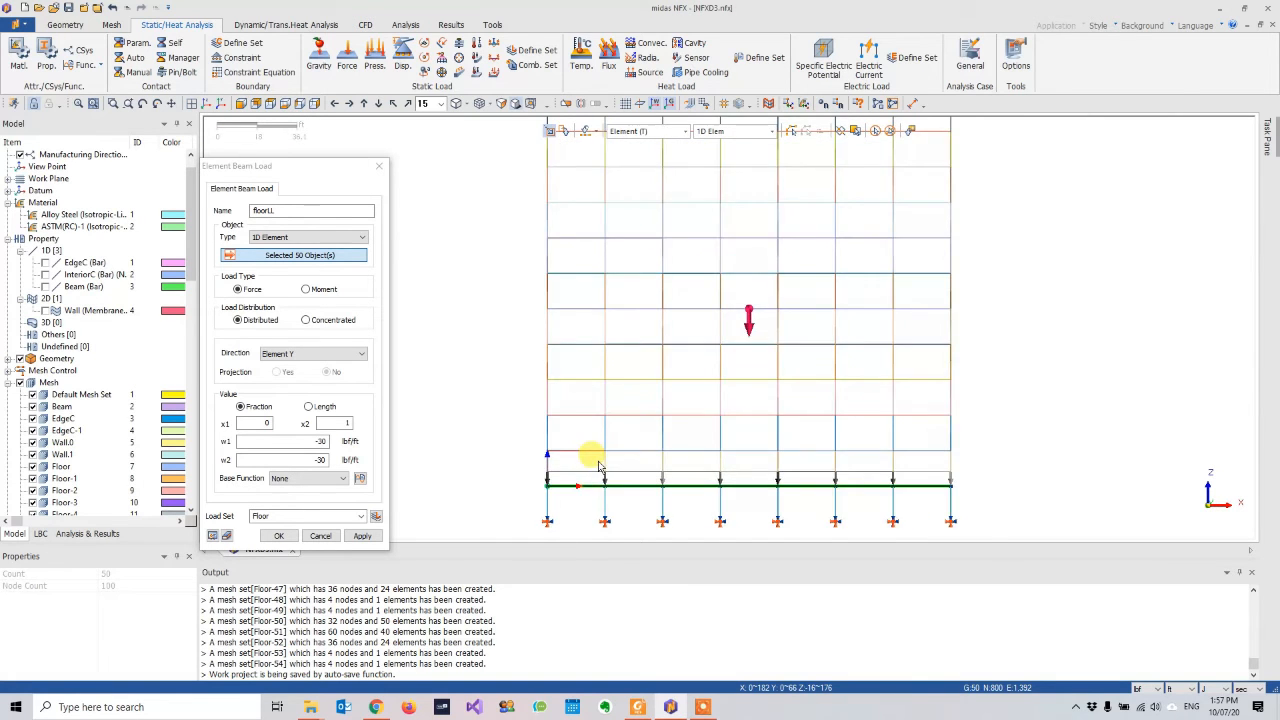
{"action": "middle_click_drag", "start_coordinate": [608, 441], "coordinate": [606, 427]}
{"action": "scroll", "coordinate": [606, 427], "scroll_direction": "up", "scroll_amount": 1}
{"action": "scroll", "coordinate": [662, 468], "scroll_direction": "down", "scroll_amount": 3}
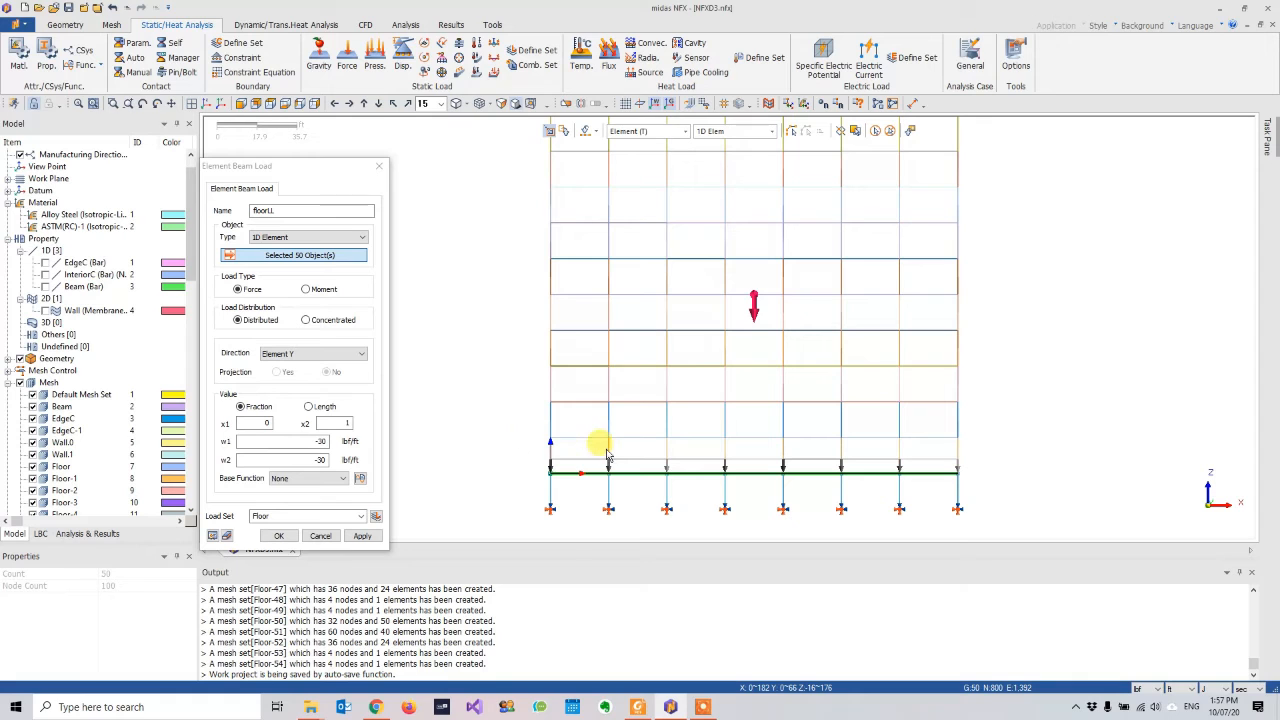
{"action": "scroll", "coordinate": [508, 433], "scroll_direction": "down", "scroll_amount": 2}
{"action": "left_click_drag", "start_coordinate": [527, 430], "coordinate": [907, 451]}
{"action": "left_click_drag", "start_coordinate": [514, 392], "coordinate": [915, 410]}
{"action": "left_click_drag", "start_coordinate": [522, 362], "coordinate": [926, 372]}
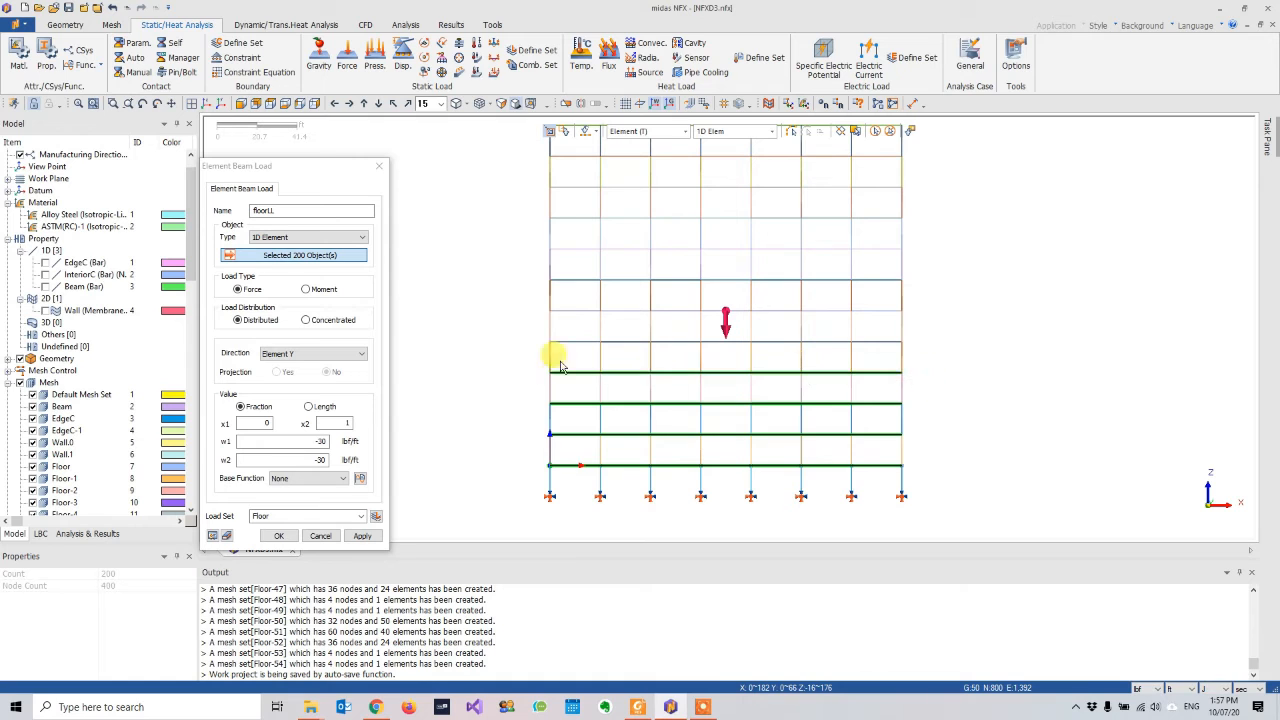
- Add the beams of all remaining floor levels below the roof to the load selection
{"action": "left_click_drag", "start_coordinate": [523, 336], "coordinate": [941, 351]}
{"action": "left_click_drag", "start_coordinate": [524, 297], "coordinate": [950, 315]}
{"action": "scroll", "coordinate": [1007, 268], "scroll_direction": "down", "scroll_amount": 1}
{"action": "left_click_drag", "start_coordinate": [588, 201], "coordinate": [944, 219]}
{"action": "left_click_drag", "start_coordinate": [557, 214], "coordinate": [946, 246]}
{"action": "left_click_drag", "start_coordinate": [583, 251], "coordinate": [870, 268]}
{"action": "left_click_drag", "start_coordinate": [590, 283], "coordinate": [944, 294]}
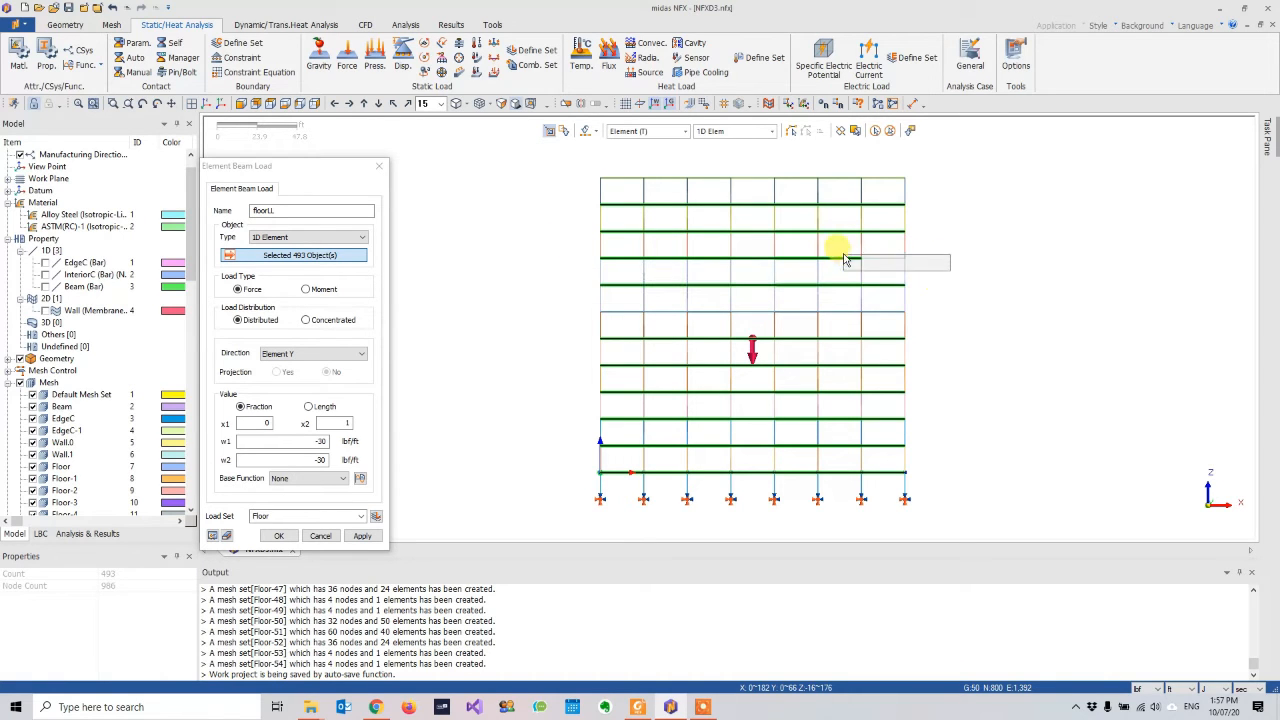
{"action": "left_click_drag", "start_coordinate": [566, 305], "coordinate": [938, 323]}
{"action": "left_click_drag", "start_coordinate": [586, 300], "coordinate": [666, 326]}
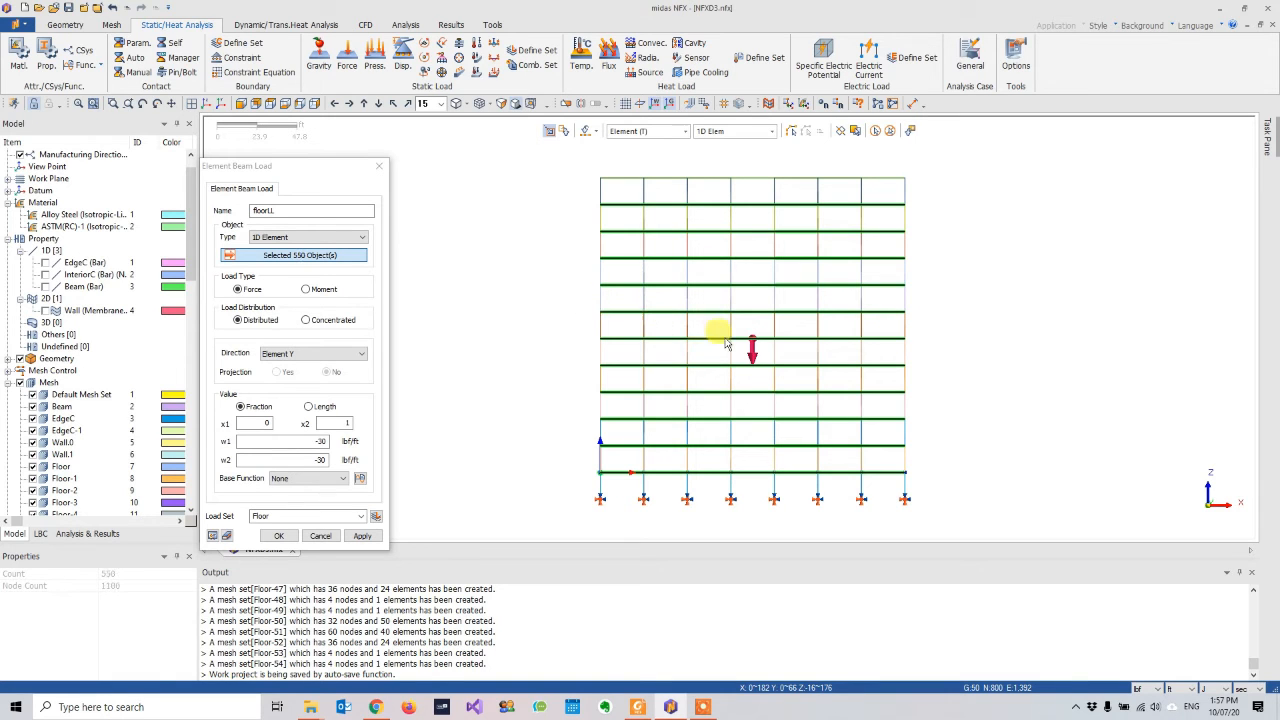
- Preview the floorLL load on the selected beams, create it and check its entry in the Floor load set
{"action": "left_click", "coordinate": [212, 536]}
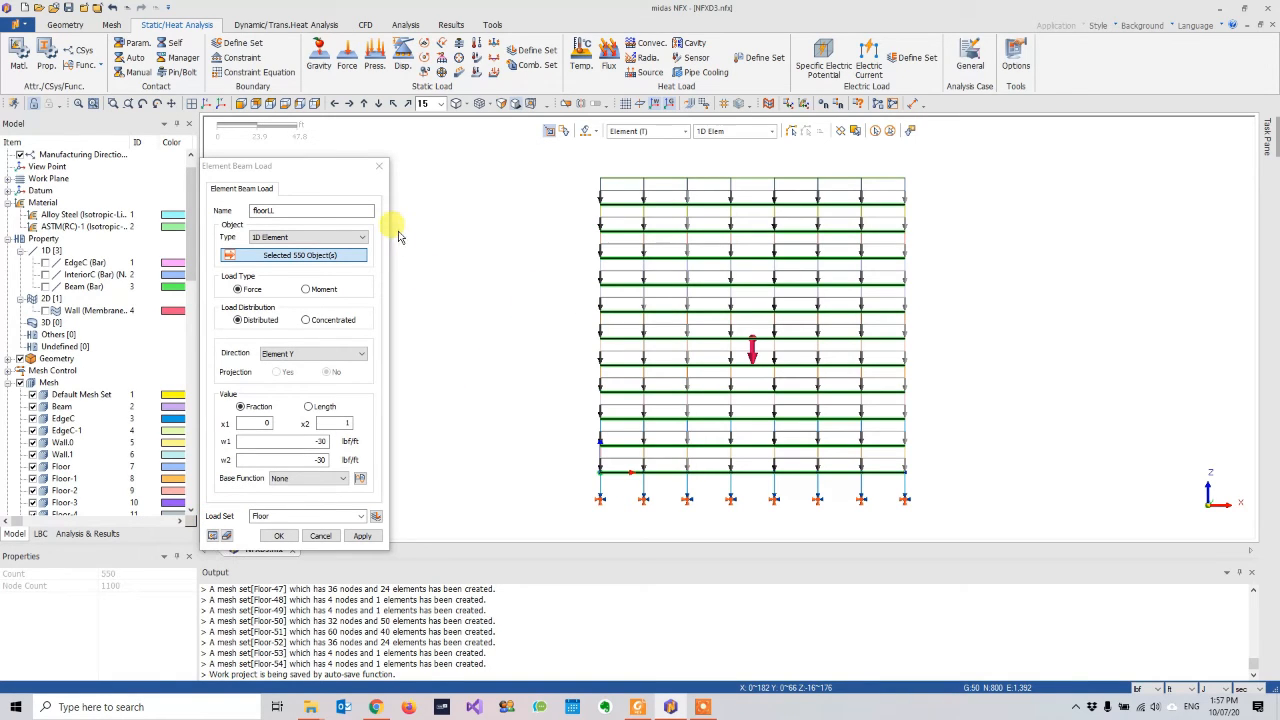
{"action": "left_click", "coordinate": [278, 536]}
{"action": "left_click", "coordinate": [40, 533]}
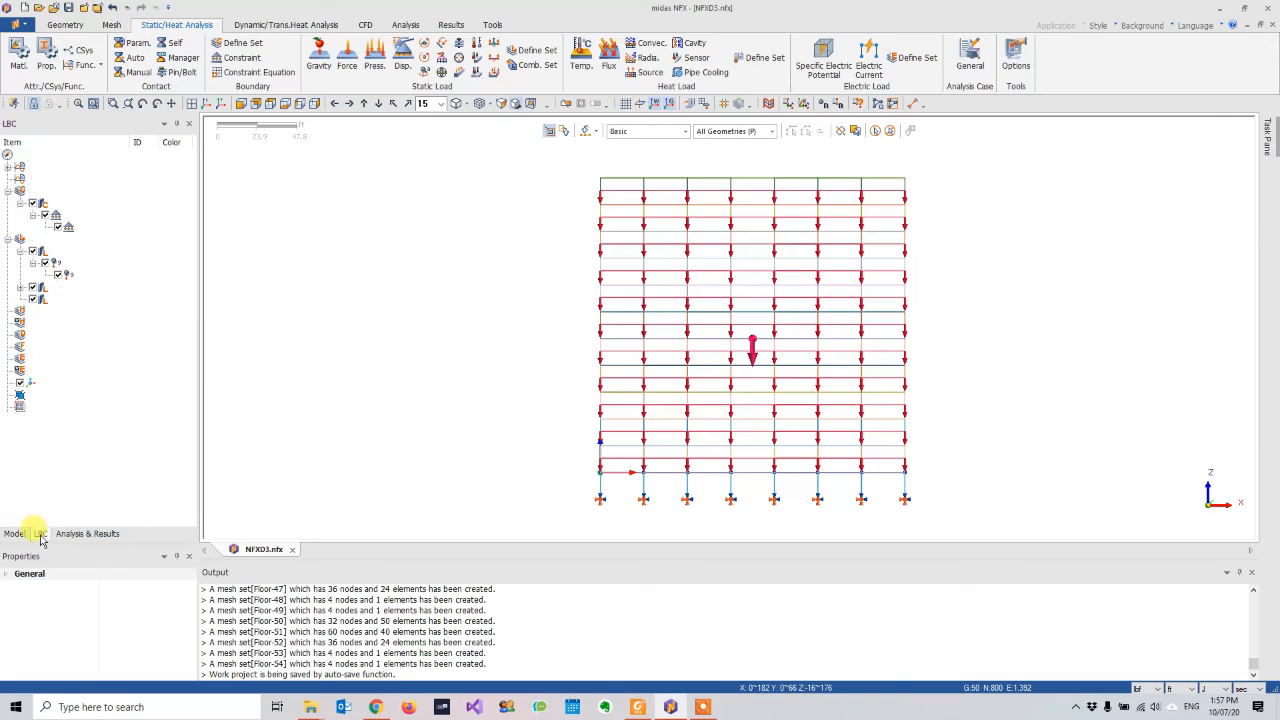
{"action": "left_click", "coordinate": [20, 287]}
{"action": "left_click", "coordinate": [33, 298]}
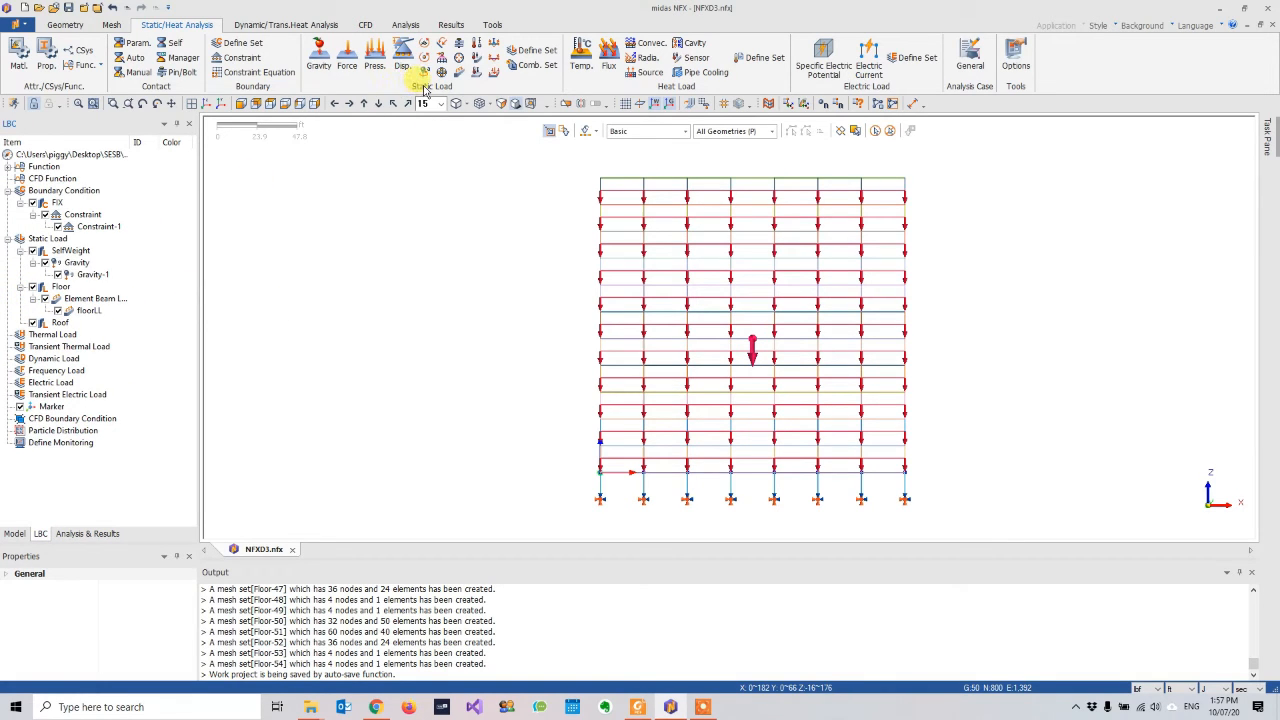
- Start a new element beam load named floorDL and assign it to the Floor load set
{"action": "left_click", "coordinate": [461, 76]}
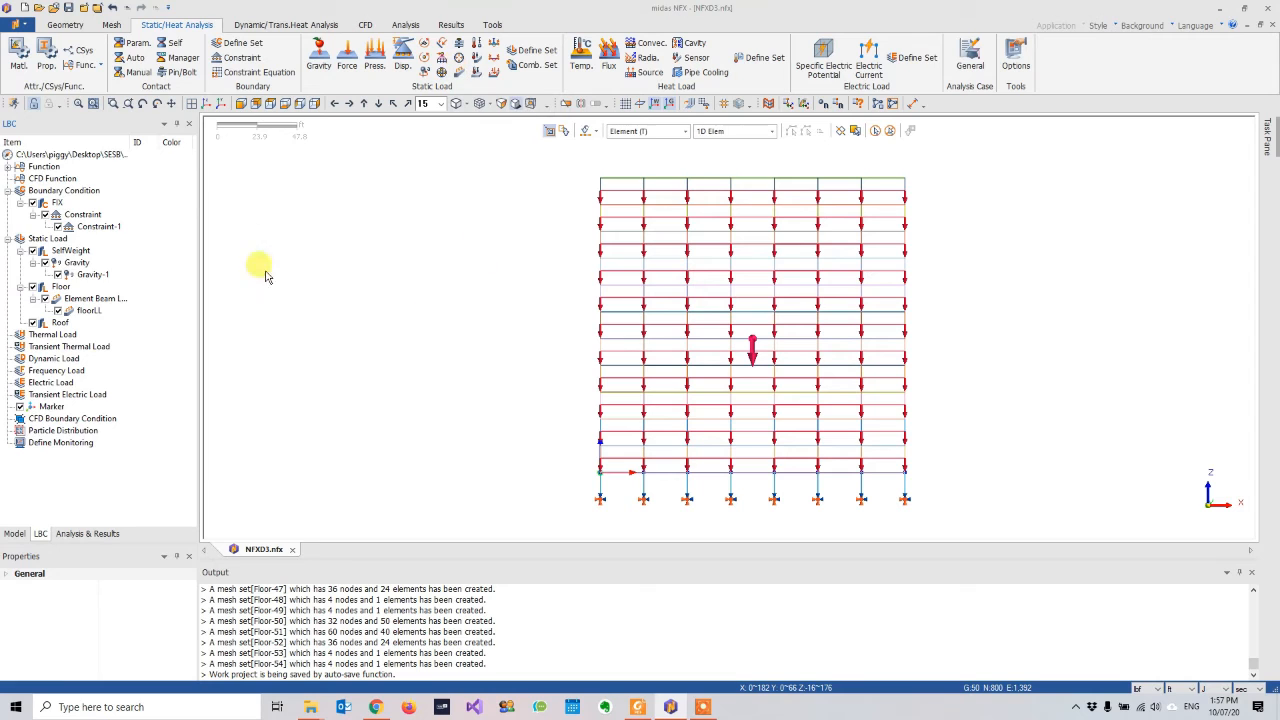
{"action": "left_click_drag", "start_coordinate": [135, 145], "coordinate": [408, 160]}
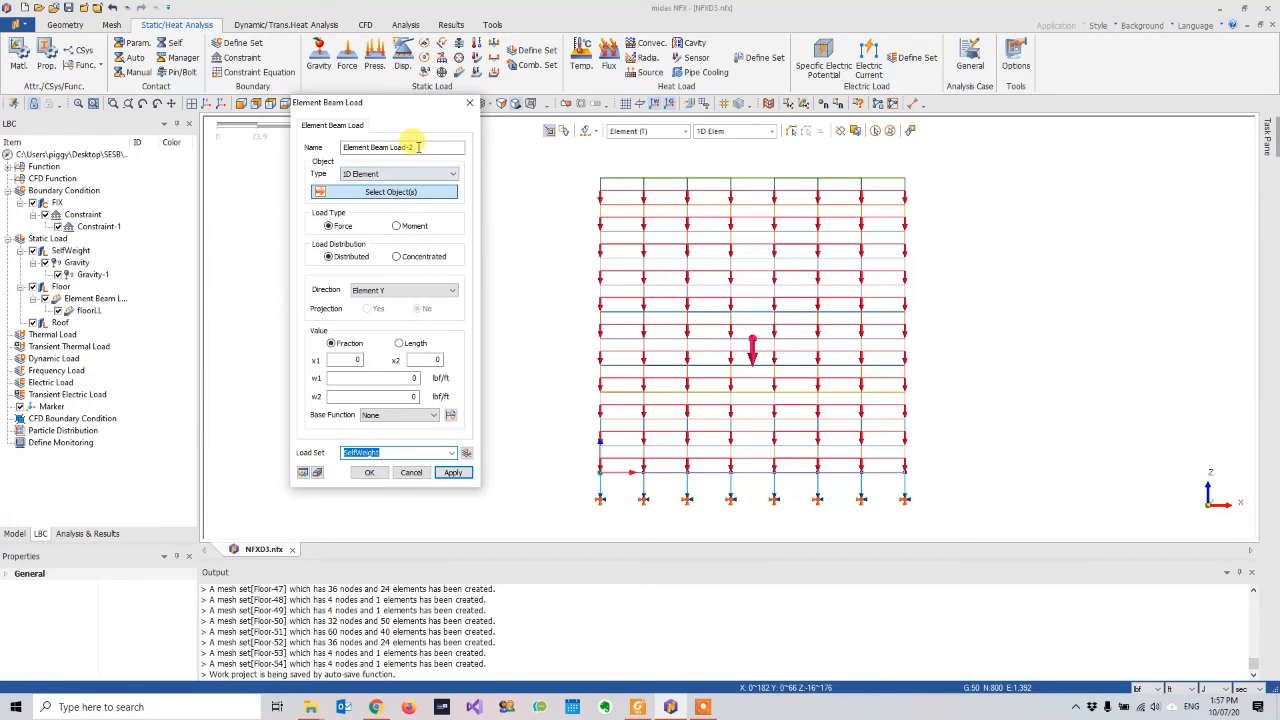
{"action": "left_click", "coordinate": [420, 147]}
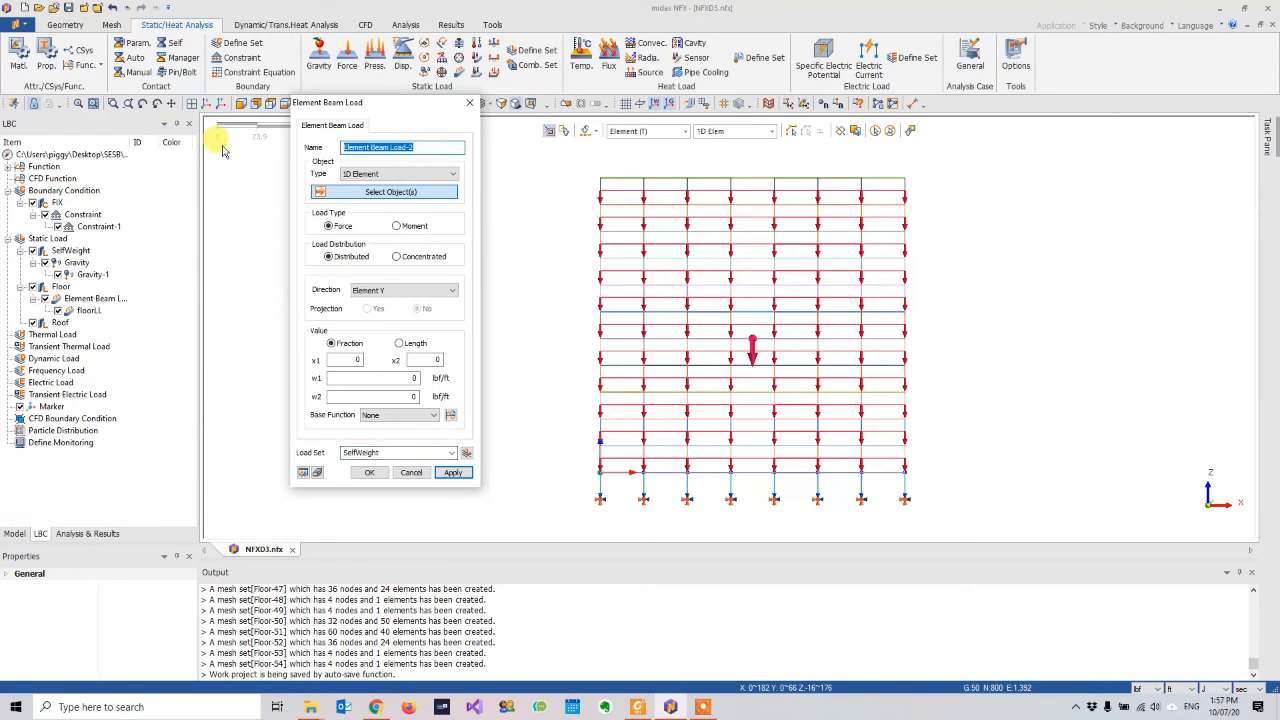
{"action": "left_click", "coordinate": [371, 452]}
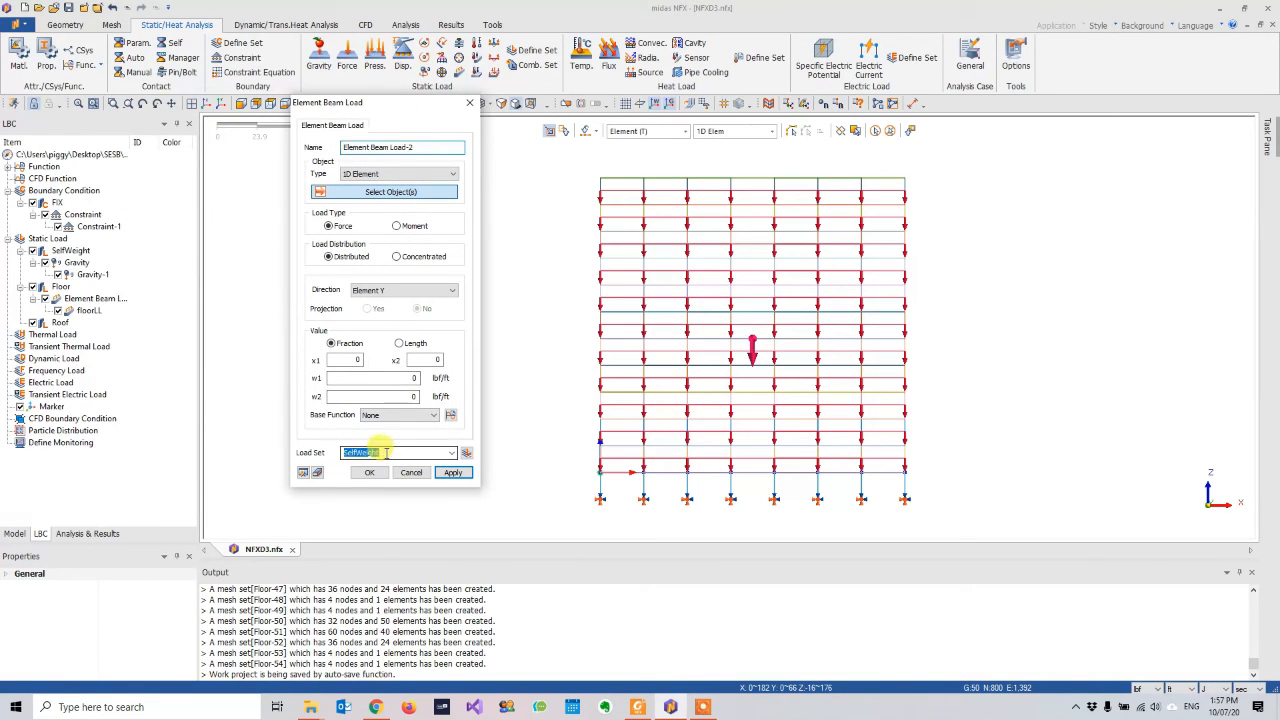
{"action": "left_click", "coordinate": [455, 453]}
{"action": "left_click", "coordinate": [363, 475]}
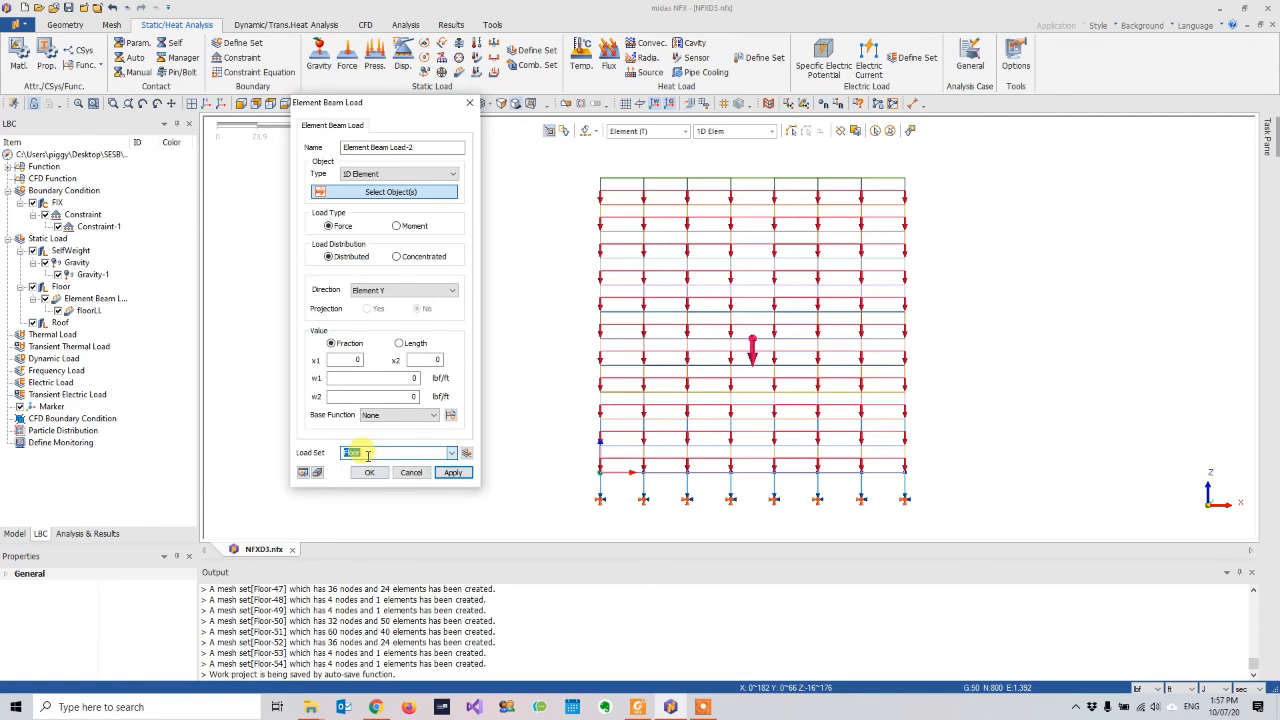
{"action": "left_click", "coordinate": [410, 150]}
{"action": "type", "text": "floorDL"}
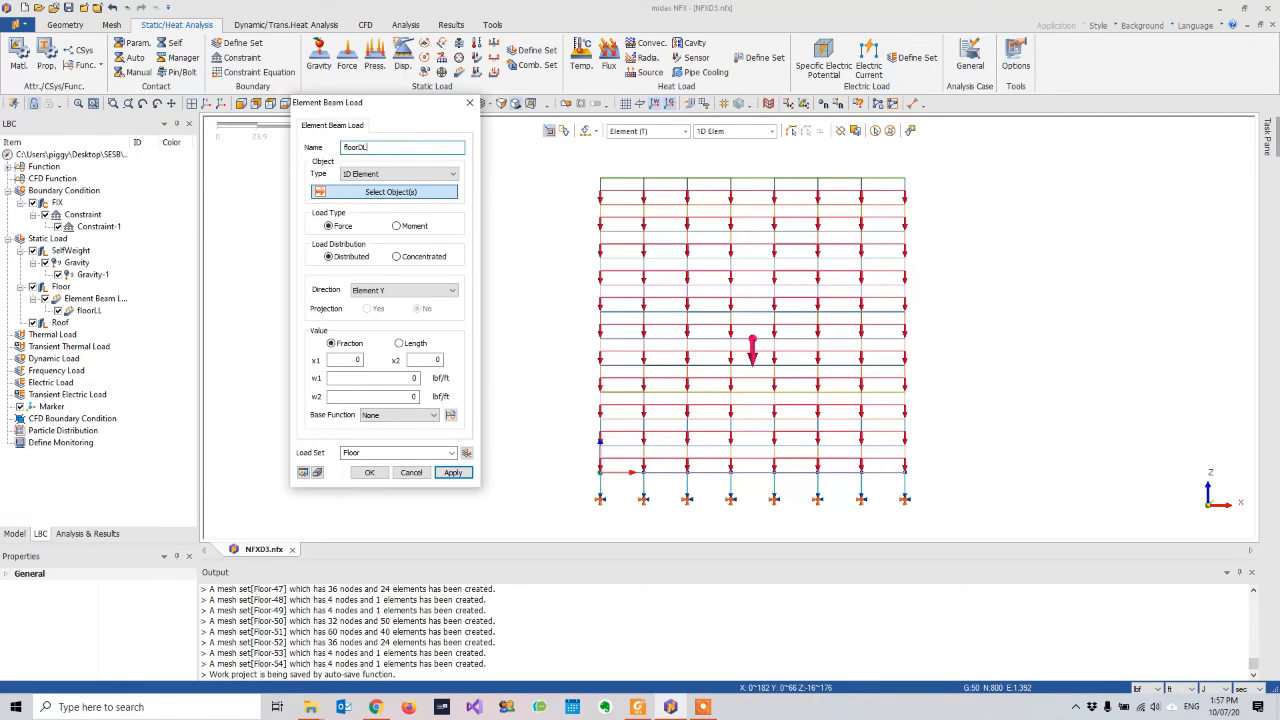
- Set the floorDL load's x2 fraction to 1 and both w1 and w2 to -75 lbf/ft
{"action": "double_click", "coordinate": [438, 359]}
{"action": "type", "text": "1"}
{"action": "key", "text": "Tab"}
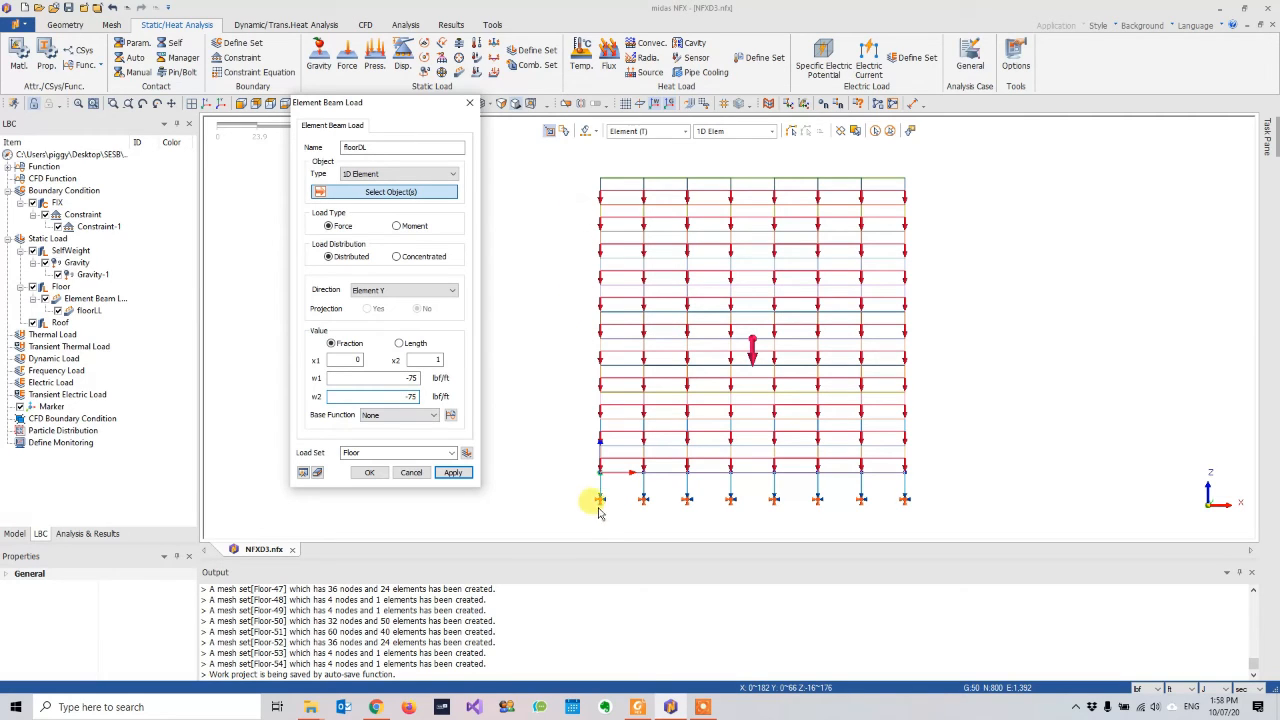
- Select the beams of the five lowest floor levels for floorDL, hiding the floorLL and Gravity-1 load symbols
{"action": "left_click_drag", "start_coordinate": [583, 467], "coordinate": [962, 481]}
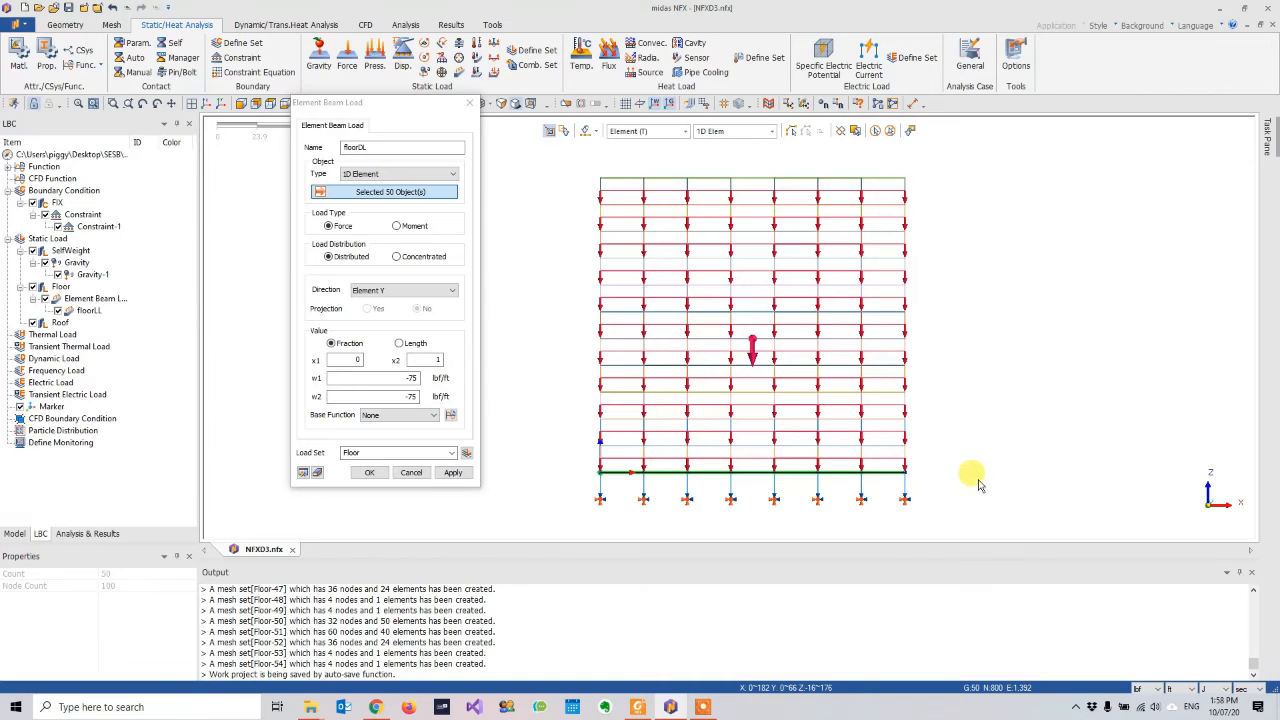
{"action": "left_click_drag", "start_coordinate": [583, 444], "coordinate": [935, 450]}
{"action": "left_click_drag", "start_coordinate": [588, 418], "coordinate": [930, 421]}
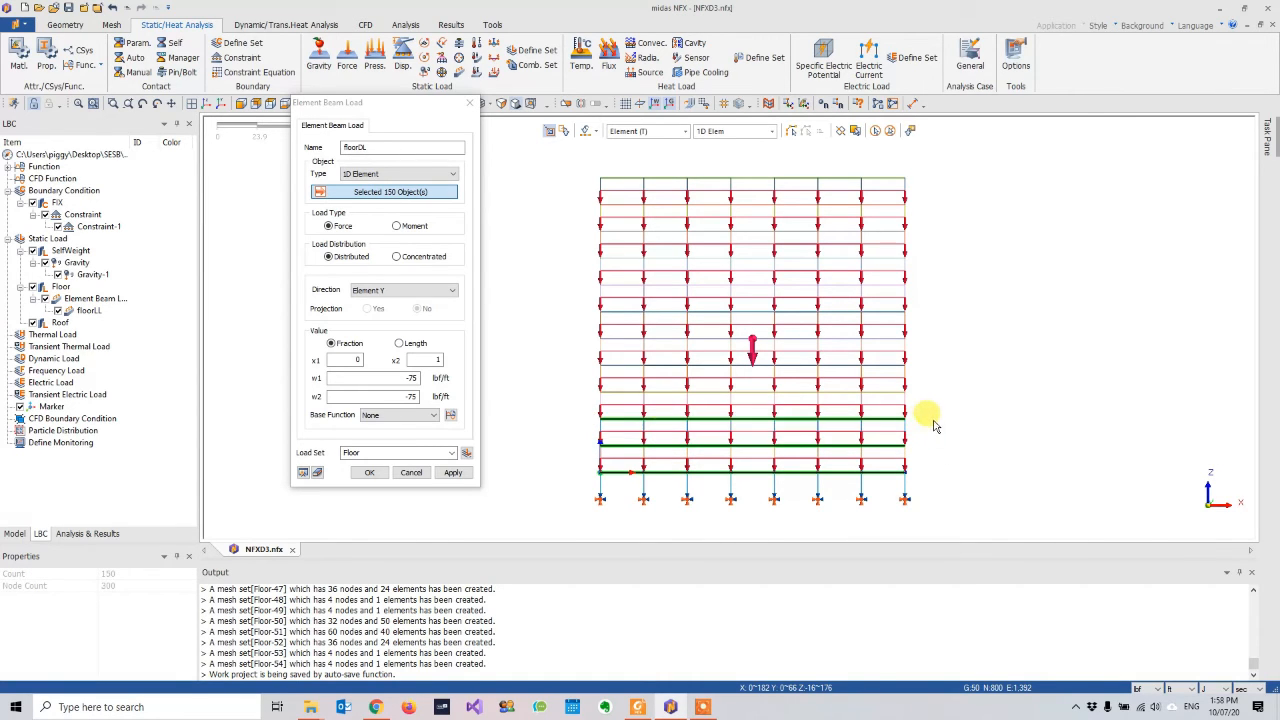
{"action": "left_click", "coordinate": [58, 310]}
{"action": "left_click", "coordinate": [58, 274]}
{"action": "left_click_drag", "start_coordinate": [590, 386], "coordinate": [982, 405]}
{"action": "left_click_drag", "start_coordinate": [578, 352], "coordinate": [1000, 370]}
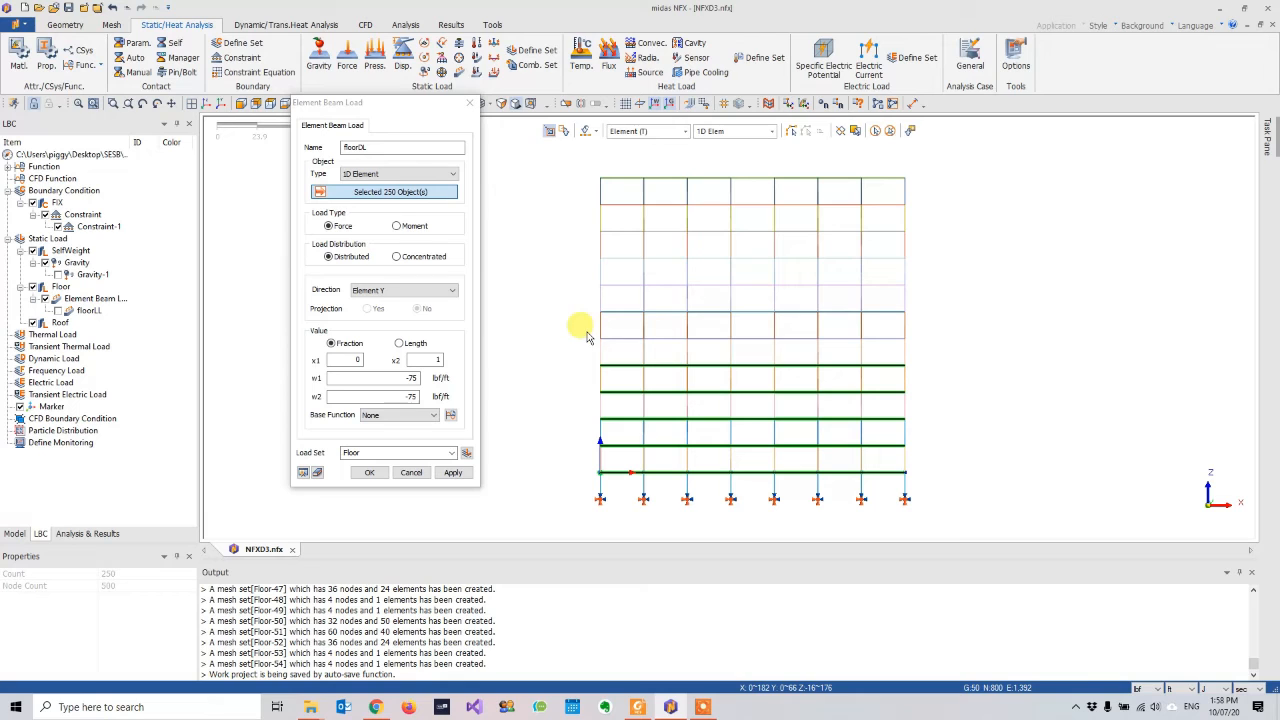
- Add the beams of the six upper floor levels below the roof to the floorDL selection
{"action": "left_click_drag", "start_coordinate": [594, 339], "coordinate": [945, 342]}
{"action": "left_click_drag", "start_coordinate": [588, 308], "coordinate": [928, 316]}
{"action": "left_click_drag", "start_coordinate": [586, 282], "coordinate": [932, 296]}
{"action": "left_click_drag", "start_coordinate": [588, 250], "coordinate": [910, 270]}
{"action": "left_click_drag", "start_coordinate": [586, 196], "coordinate": [928, 214]}
{"action": "left_click_drag", "start_coordinate": [576, 226], "coordinate": [973, 239]}
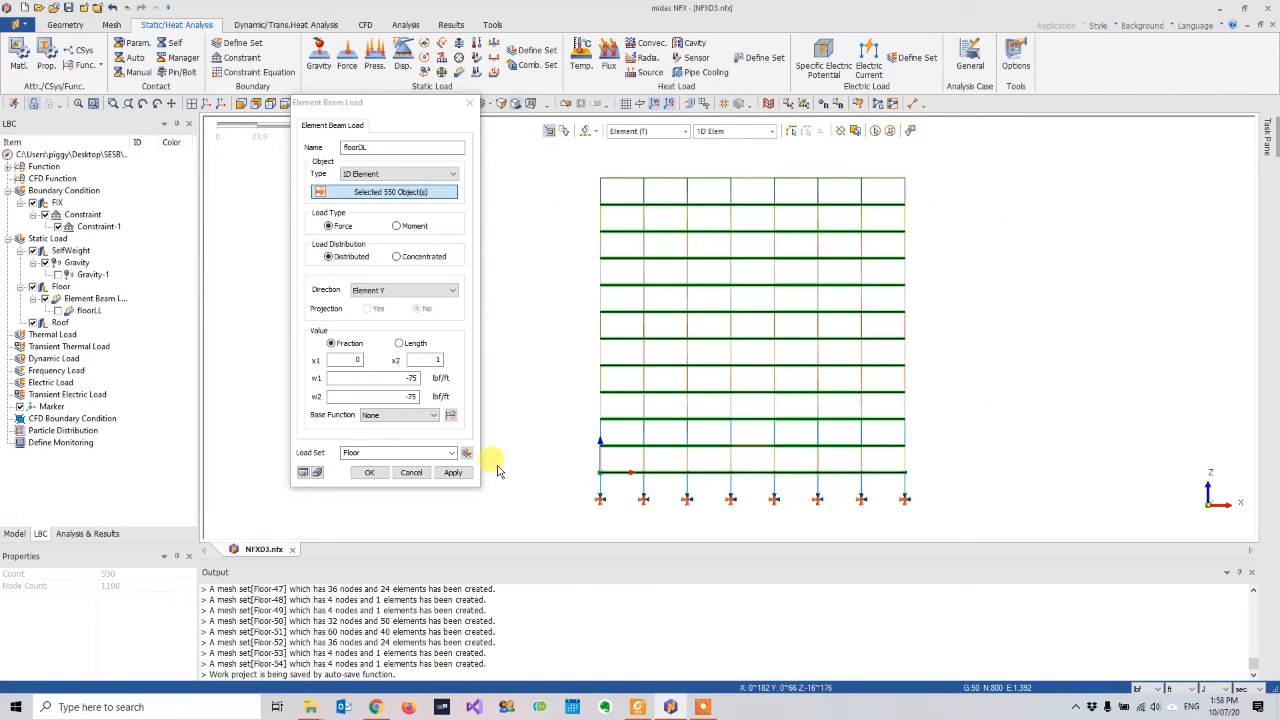
- Preview the floorDL load, create it and check its entry in the Floor load set
{"action": "left_click", "coordinate": [307, 473]}
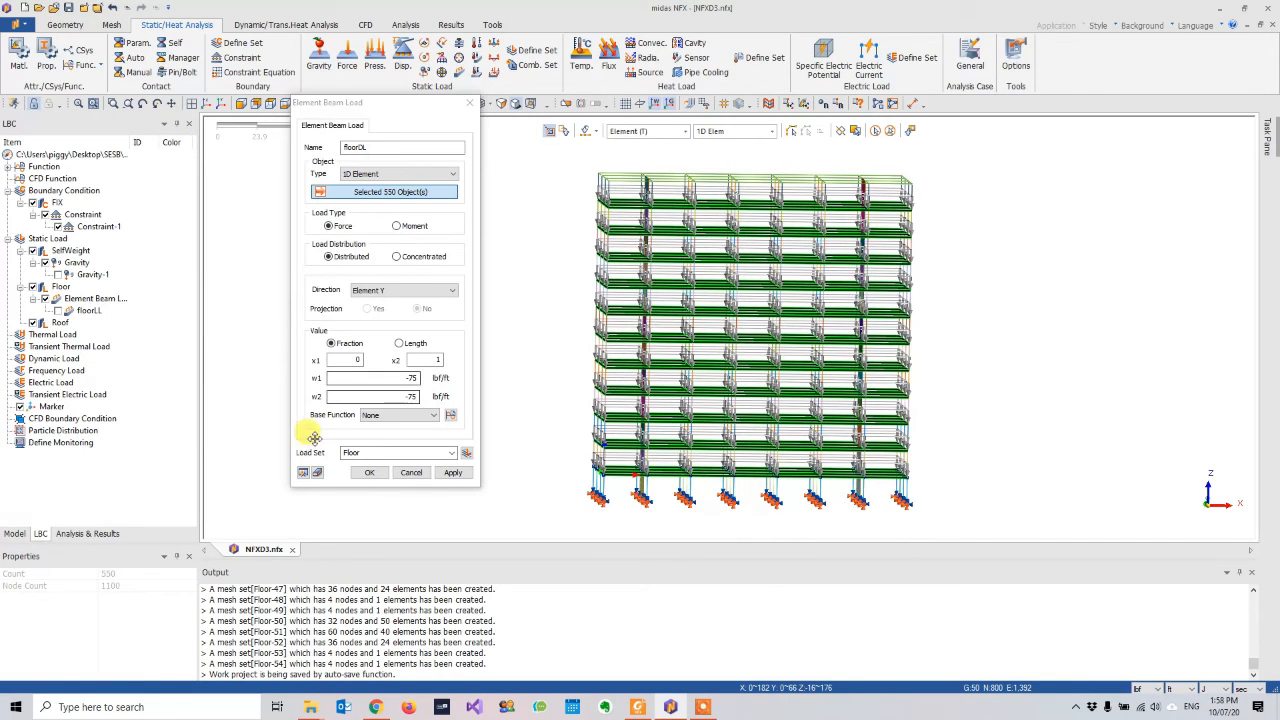
{"action": "left_click", "coordinate": [368, 473]}
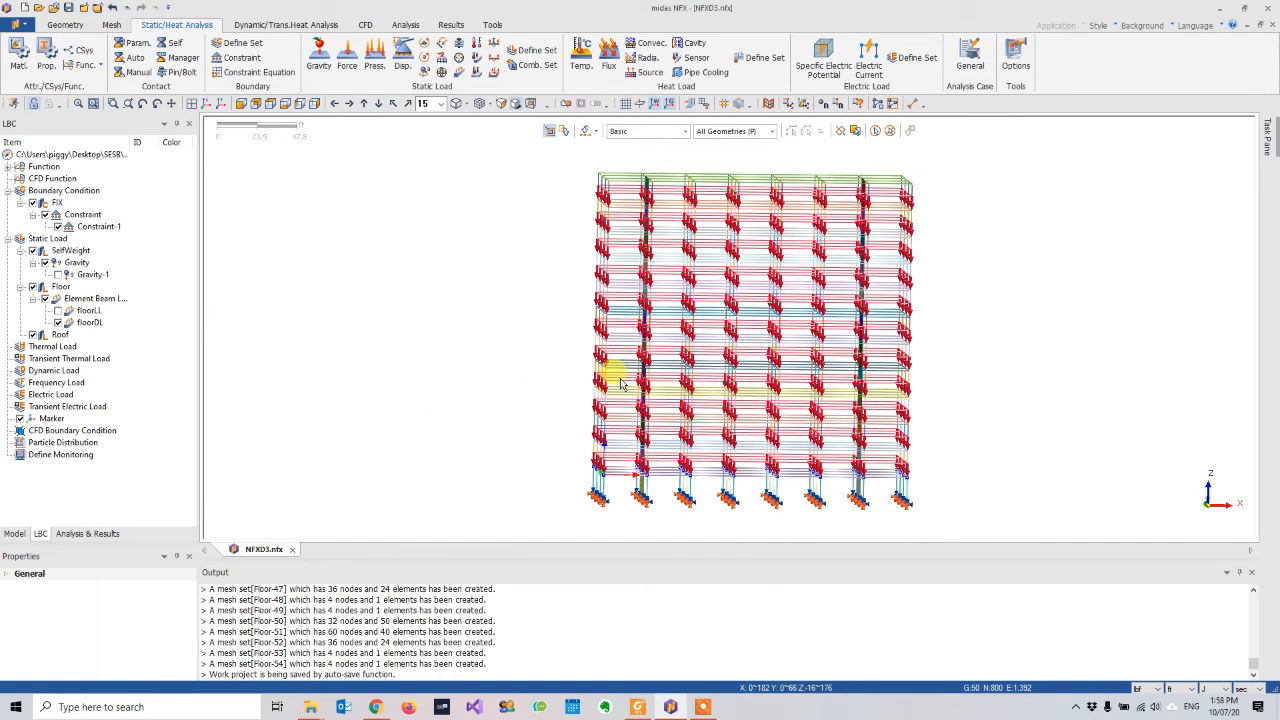
{"action": "left_click", "coordinate": [55, 287]}
{"action": "left_click", "coordinate": [100, 311]}
{"action": "left_click", "coordinate": [100, 323]}
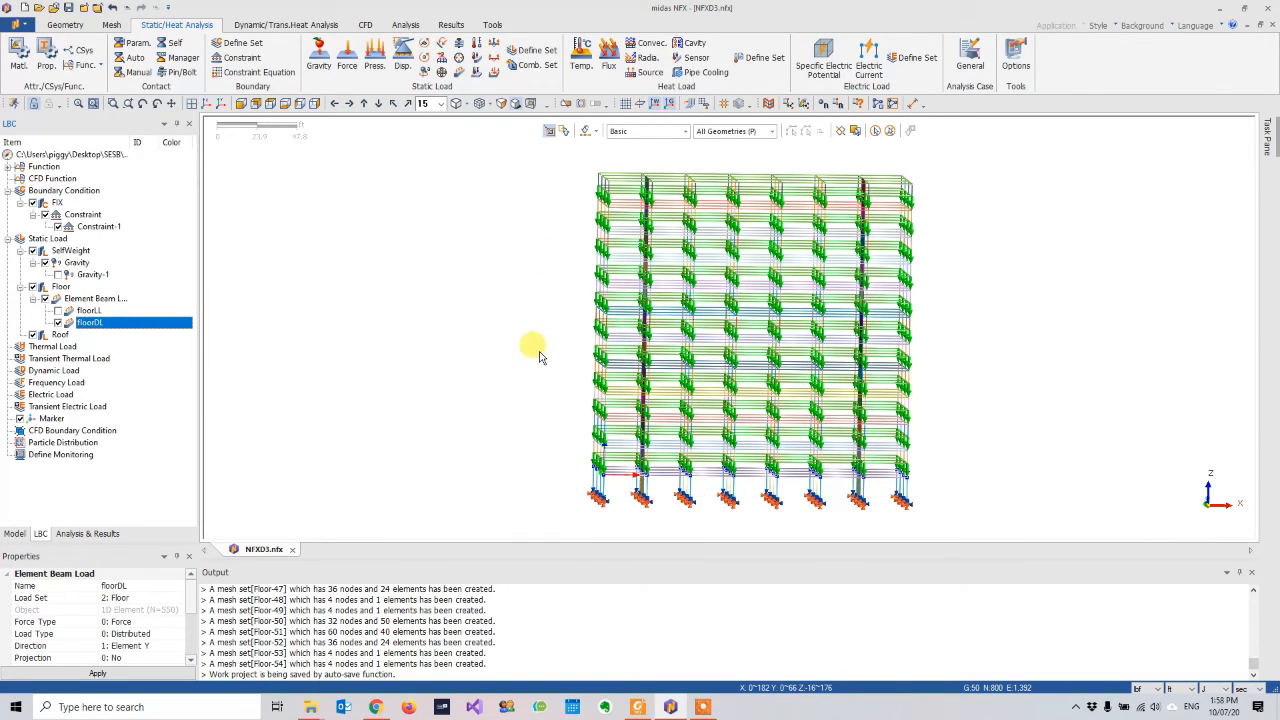
- Define an element beam load named roofLL in the Roof load set with x2 1 and both w1 and w2 -25 lbf/ft
{"action": "left_click", "coordinate": [241, 104]}
{"action": "middle_click_drag", "start_coordinate": [647, 236], "coordinate": [608, 263]}
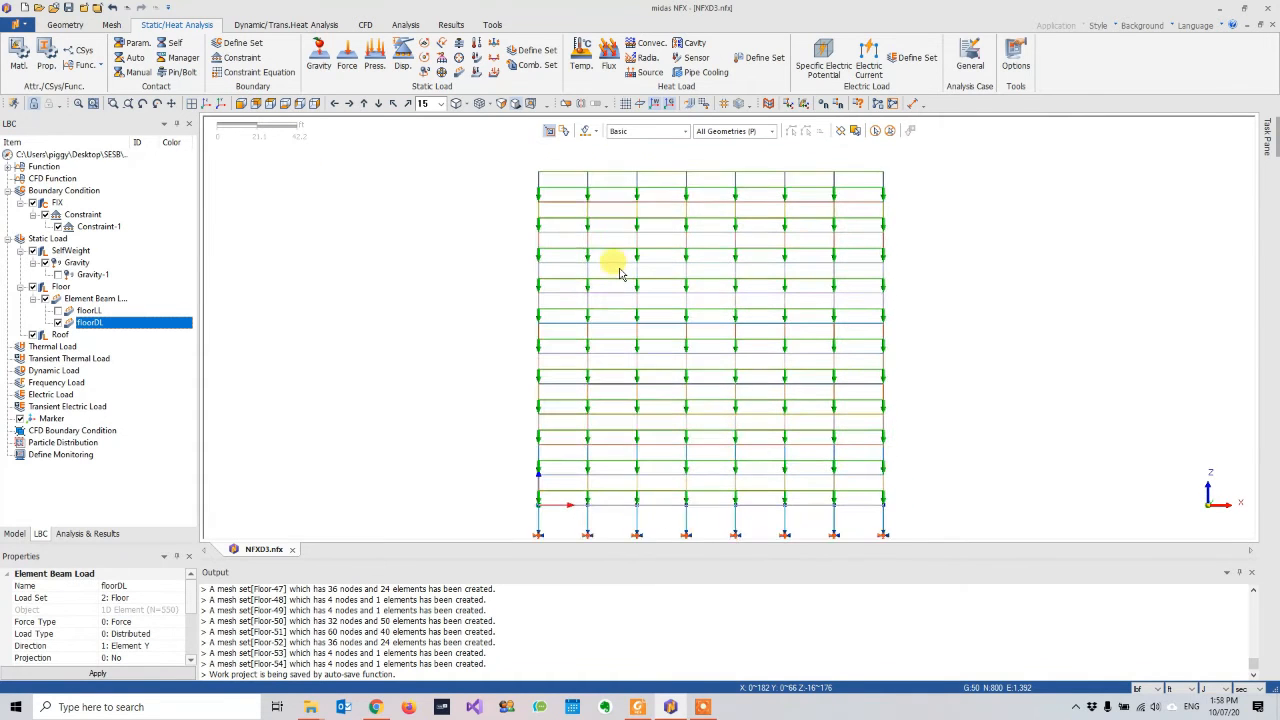
{"action": "left_click", "coordinate": [458, 72]}
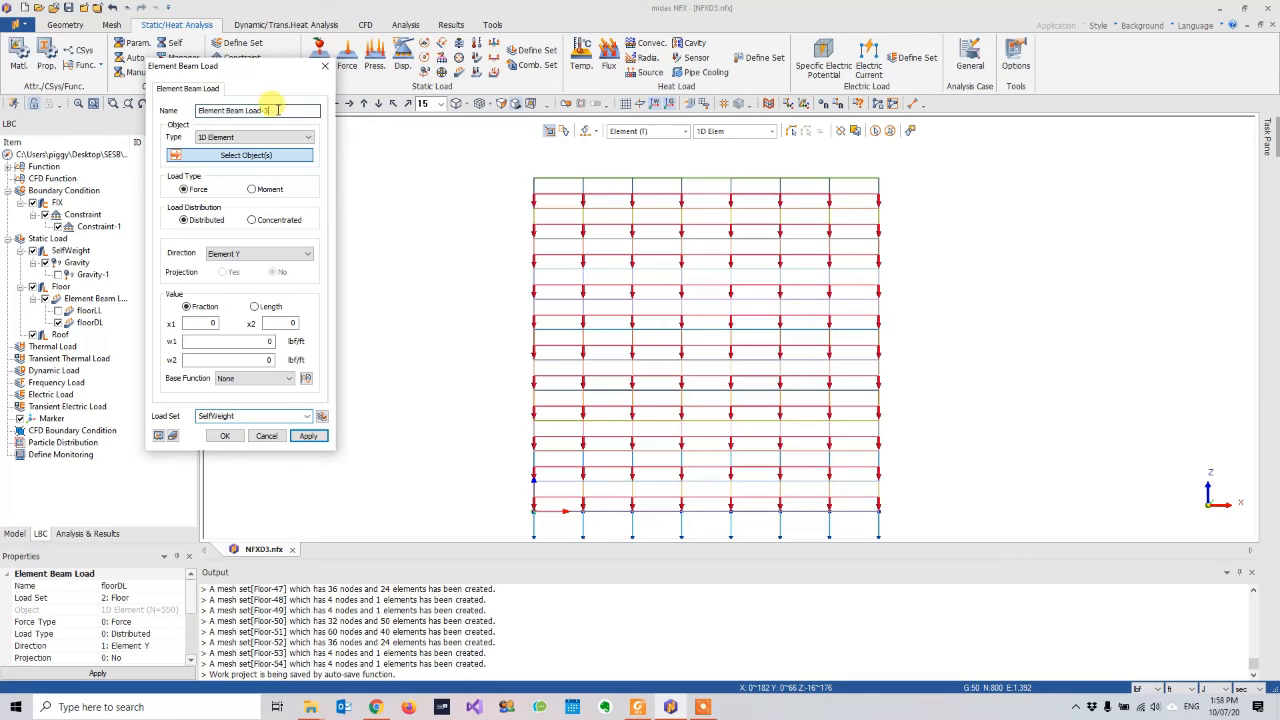
{"action": "left_click_drag", "start_coordinate": [278, 110], "coordinate": [41, 110]}
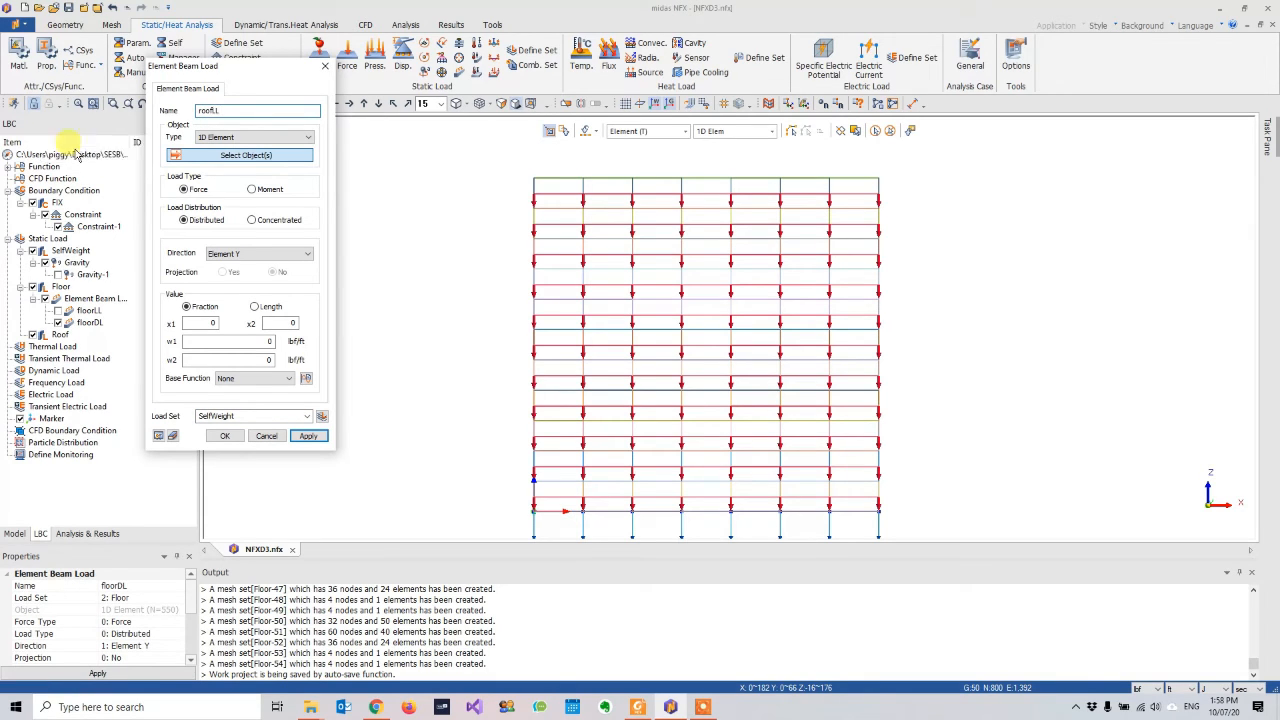
{"action": "left_click", "coordinate": [256, 306]}
{"action": "left_click", "coordinate": [281, 324]}
{"action": "type", "text": "1"}
{"action": "key", "text": "Tab"}
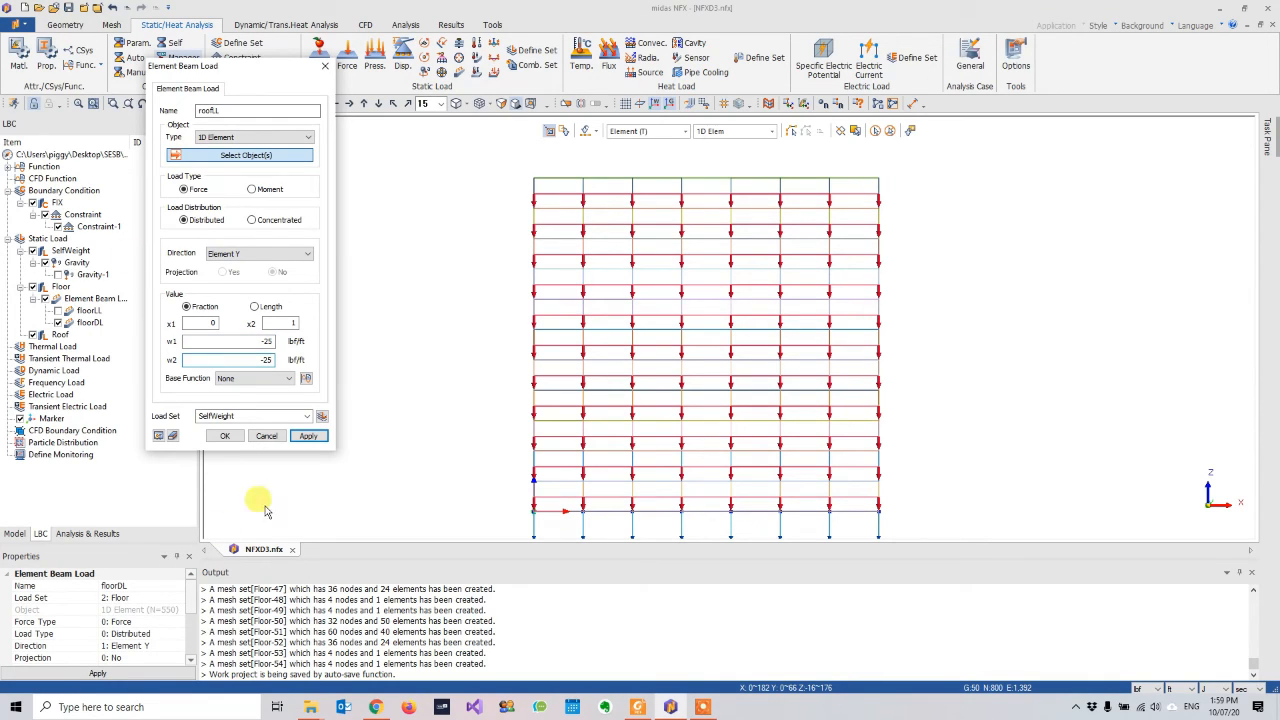
{"action": "left_click", "coordinate": [307, 417]}
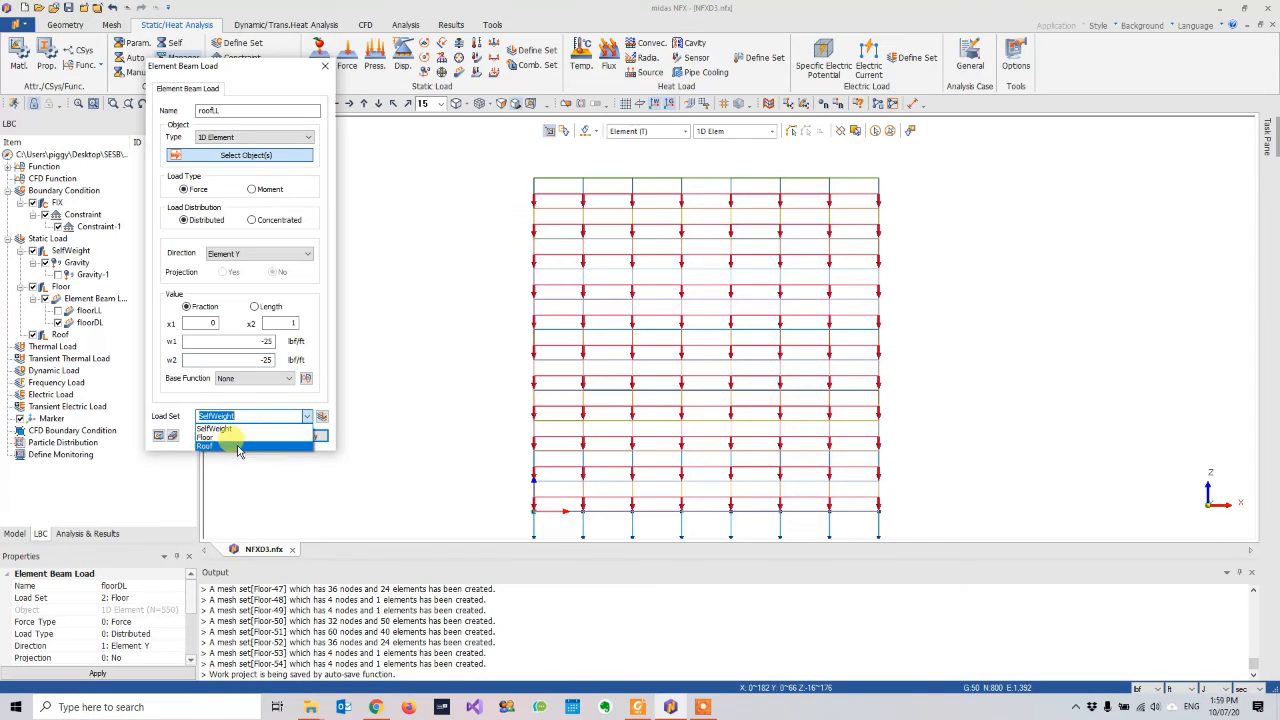
{"action": "left_click", "coordinate": [230, 446]}
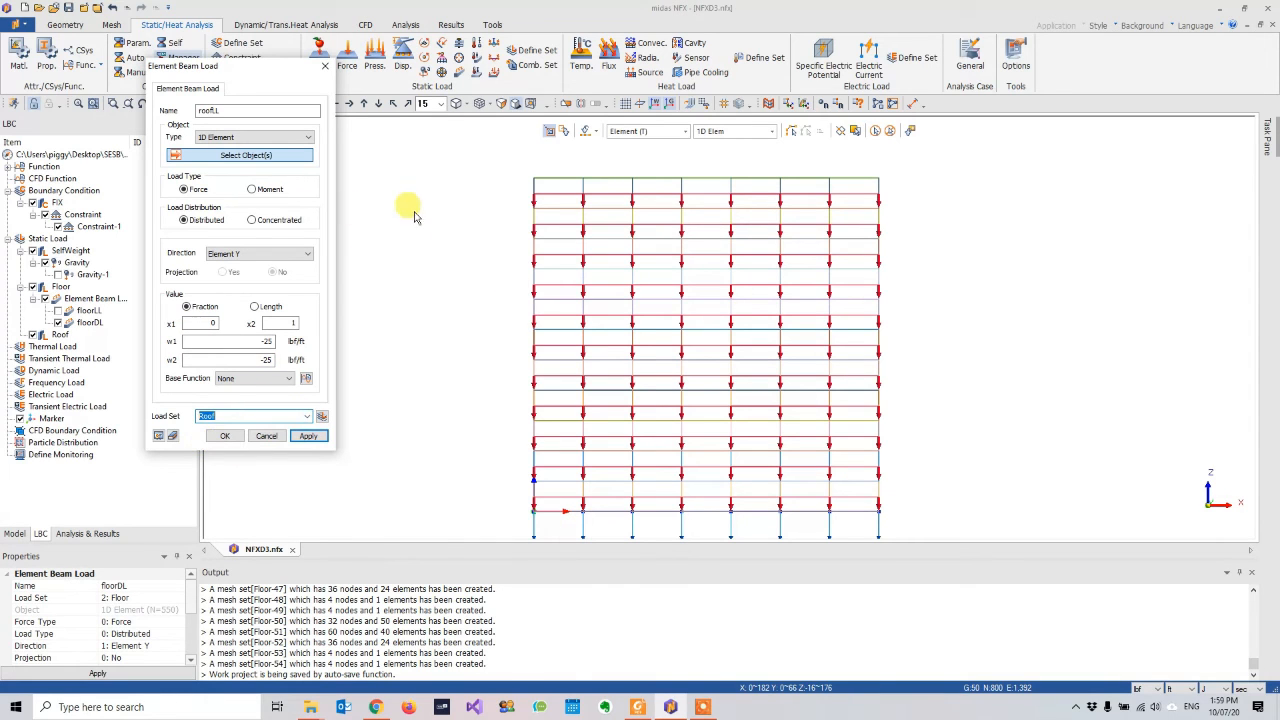
- Apply the roofLL load to the roof-level beams after previewing it, and check its entry in the Roof load set
{"action": "left_click_drag", "start_coordinate": [500, 164], "coordinate": [1040, 190]}
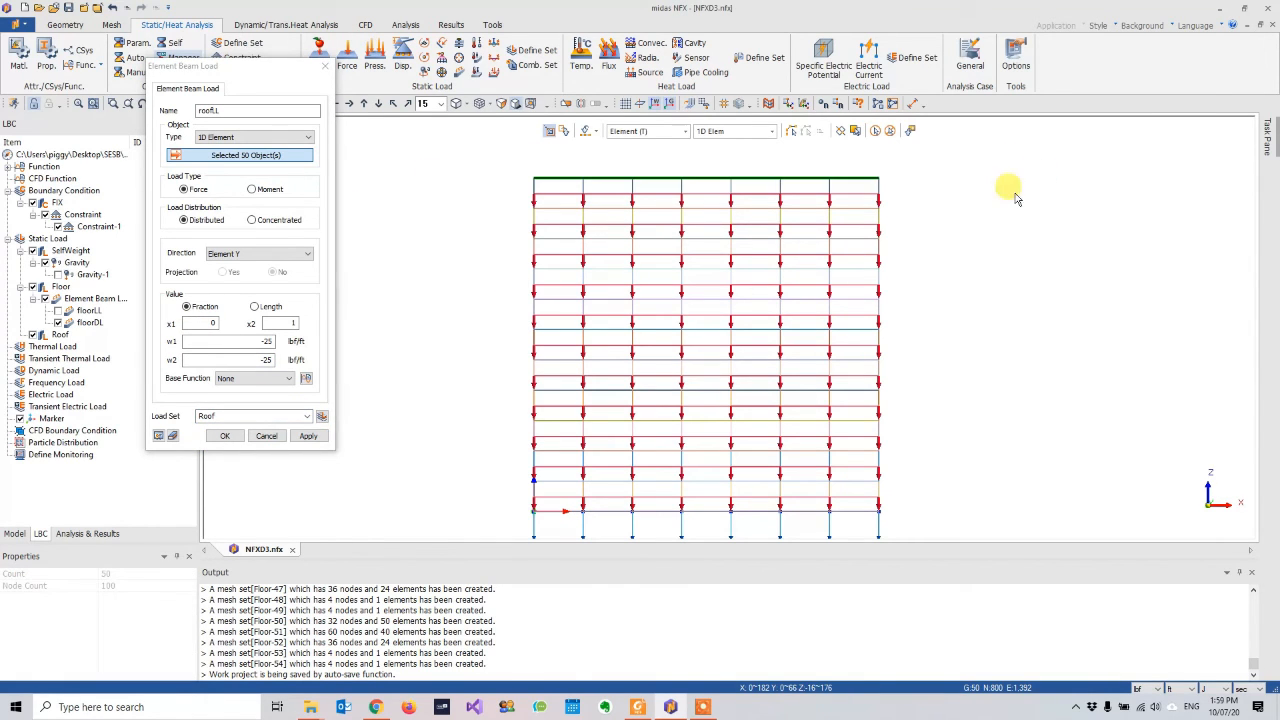
{"action": "middle_click_drag", "start_coordinate": [449, 255], "coordinate": [464, 261]}
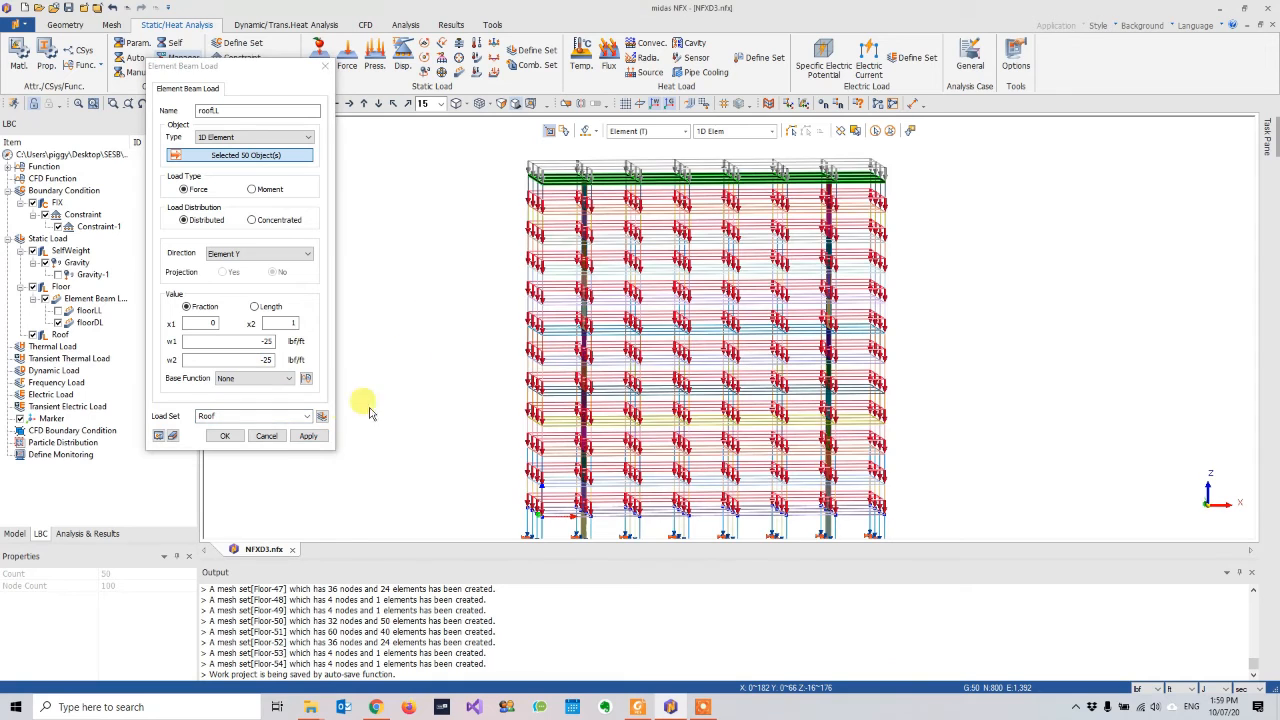
{"action": "left_click", "coordinate": [310, 440]}
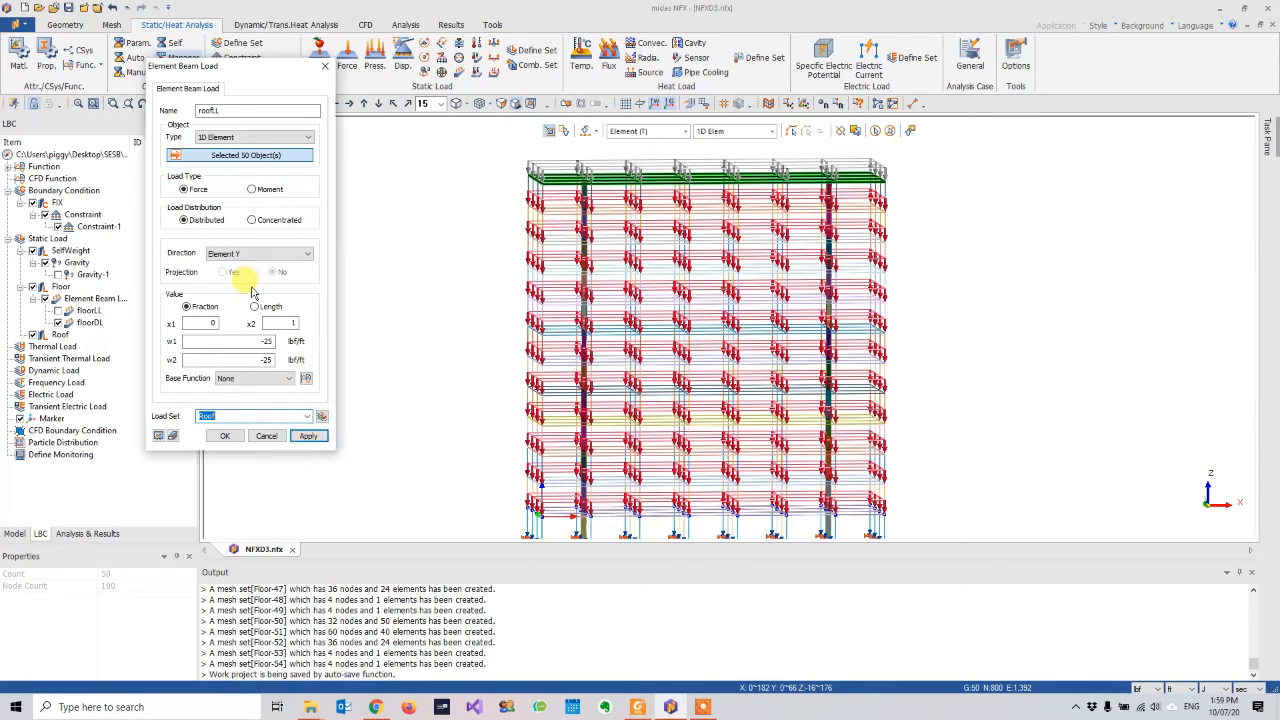
{"action": "left_click", "coordinate": [303, 432]}
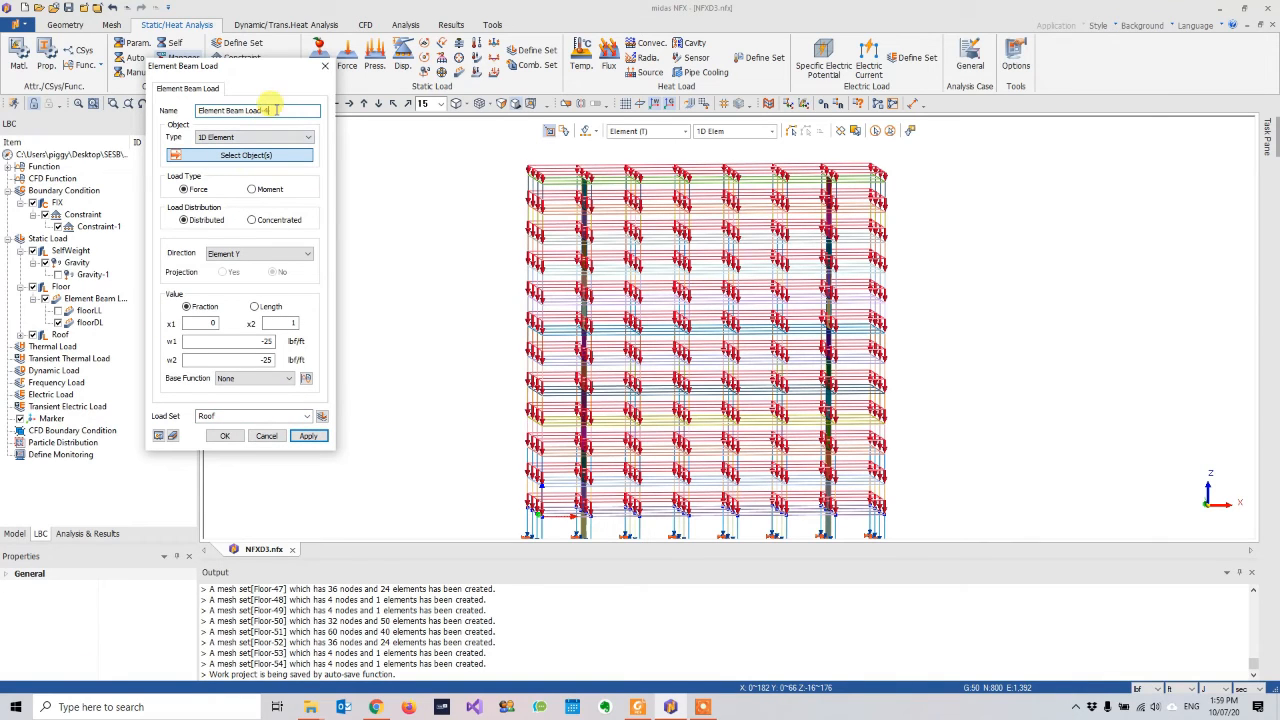
{"action": "left_click", "coordinate": [21, 335]}
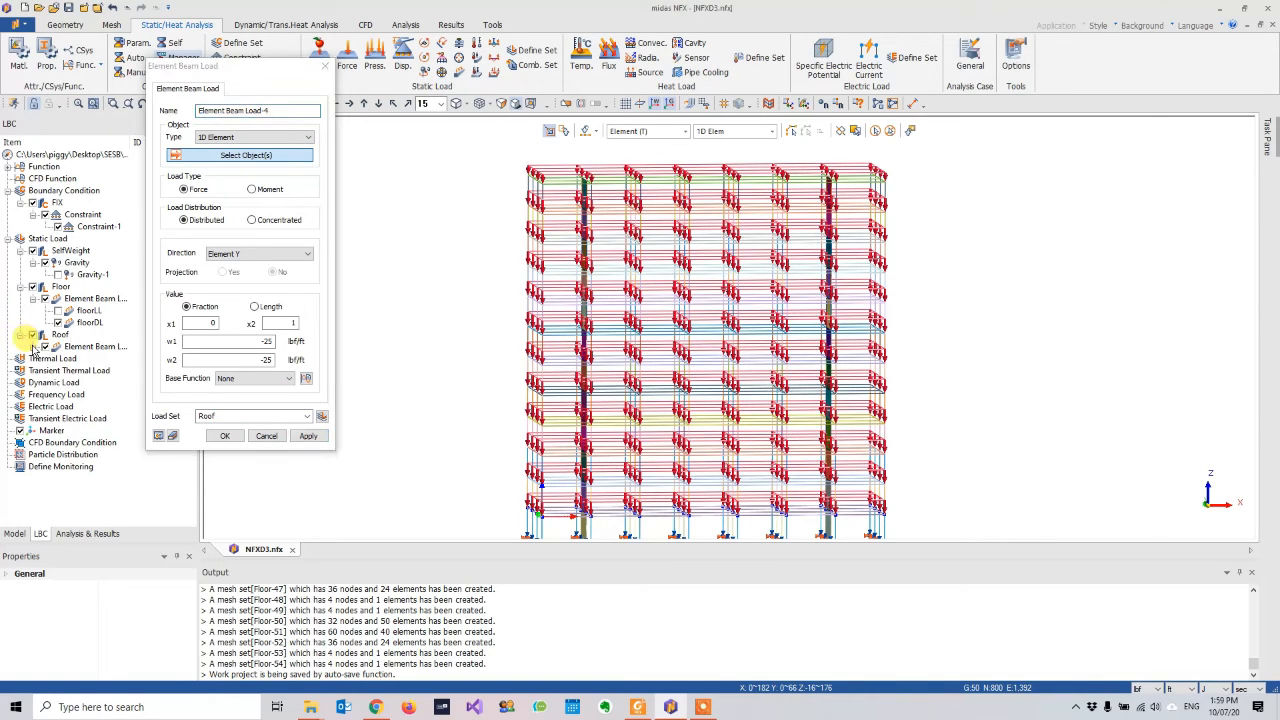
{"action": "left_click", "coordinate": [33, 346]}
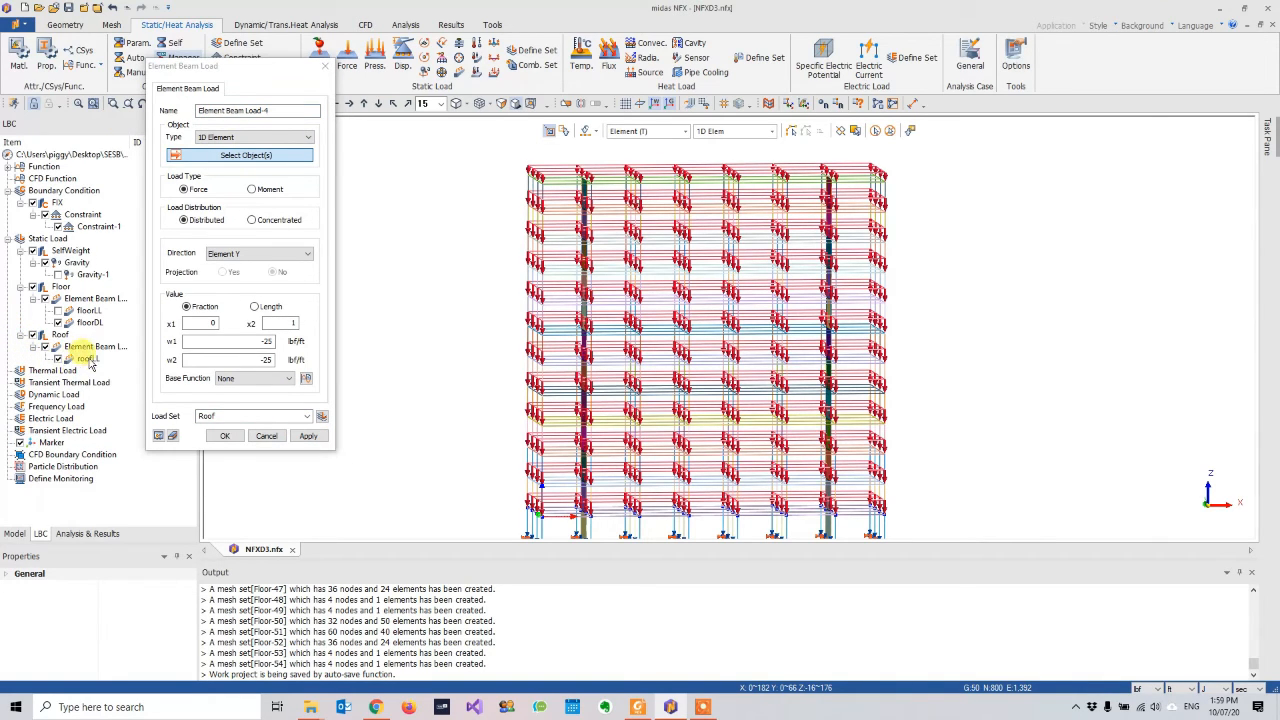
- Name the next beam load roofDL and set both w1 and w2 to -35 lbf/ft
{"action": "left_click_drag", "start_coordinate": [286, 111], "coordinate": [26, 95]}
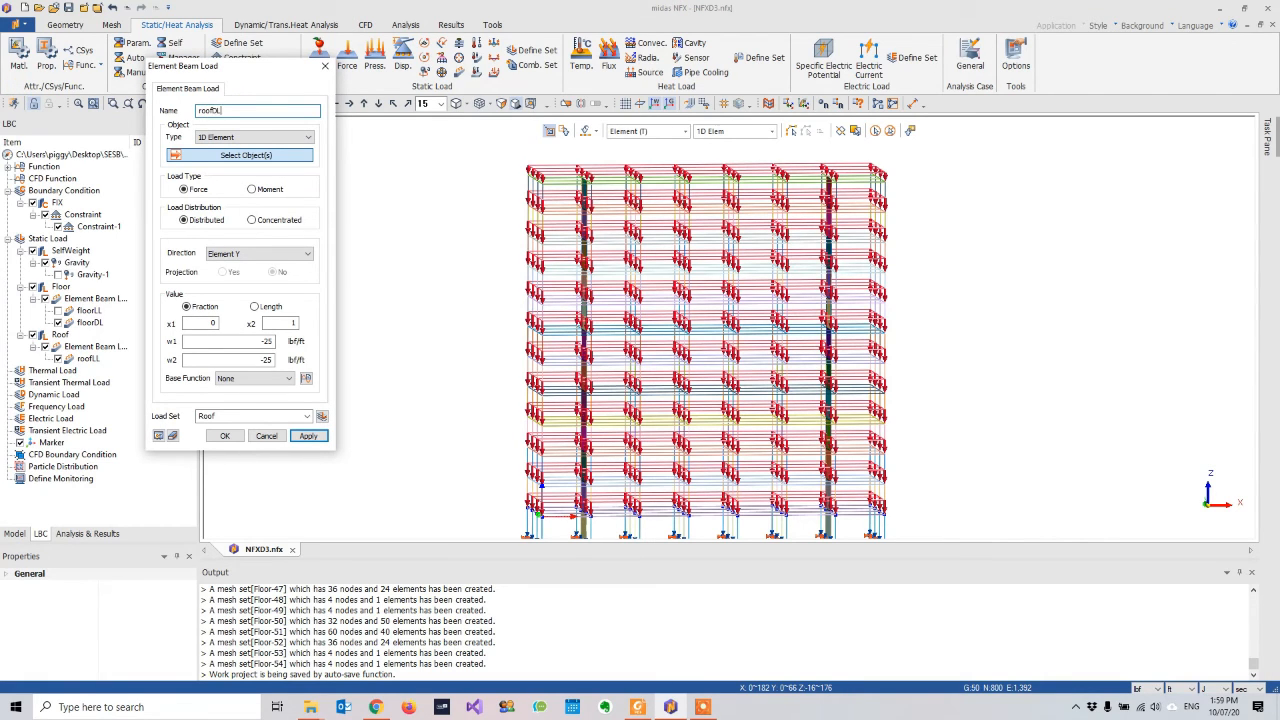
{"action": "double_click", "coordinate": [281, 323]}
{"action": "key", "text": "Tab"}
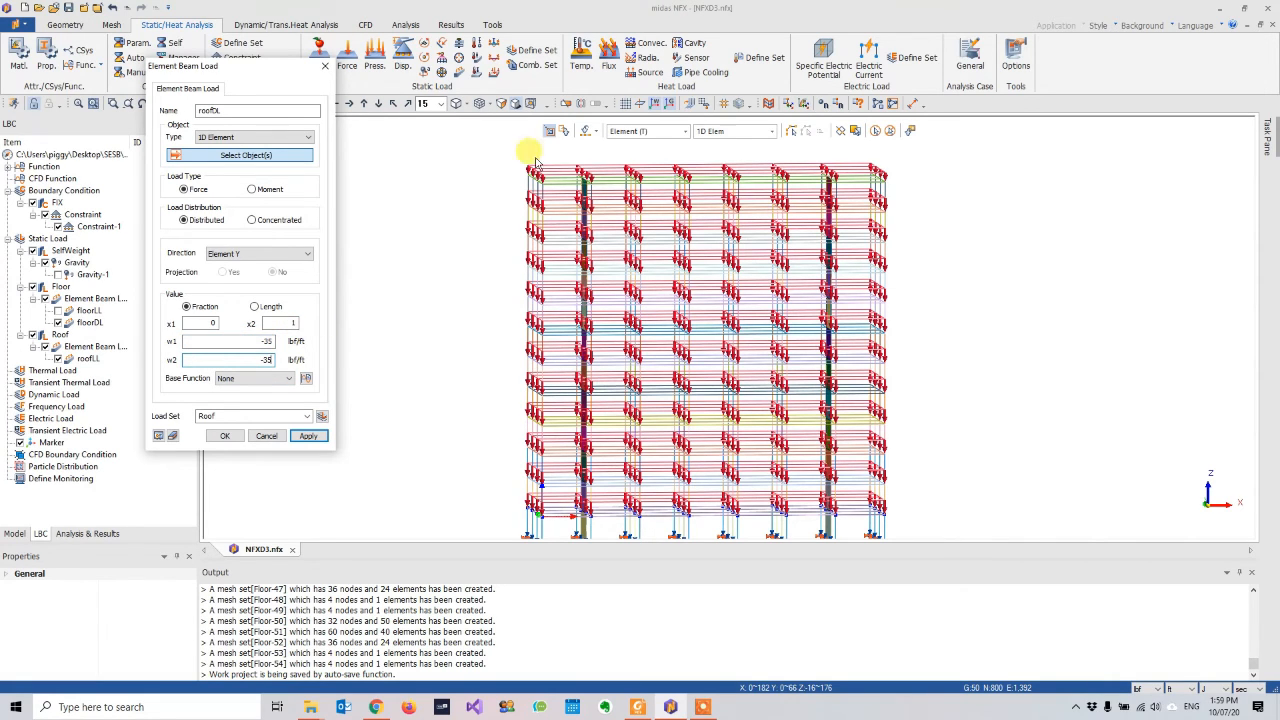
- In the front elevation, select the roof-level beams and create the roofDL load in the Roof load set
{"action": "left_click_drag", "start_coordinate": [290, 67], "coordinate": [326, 155]}
{"action": "left_click", "coordinate": [241, 104]}
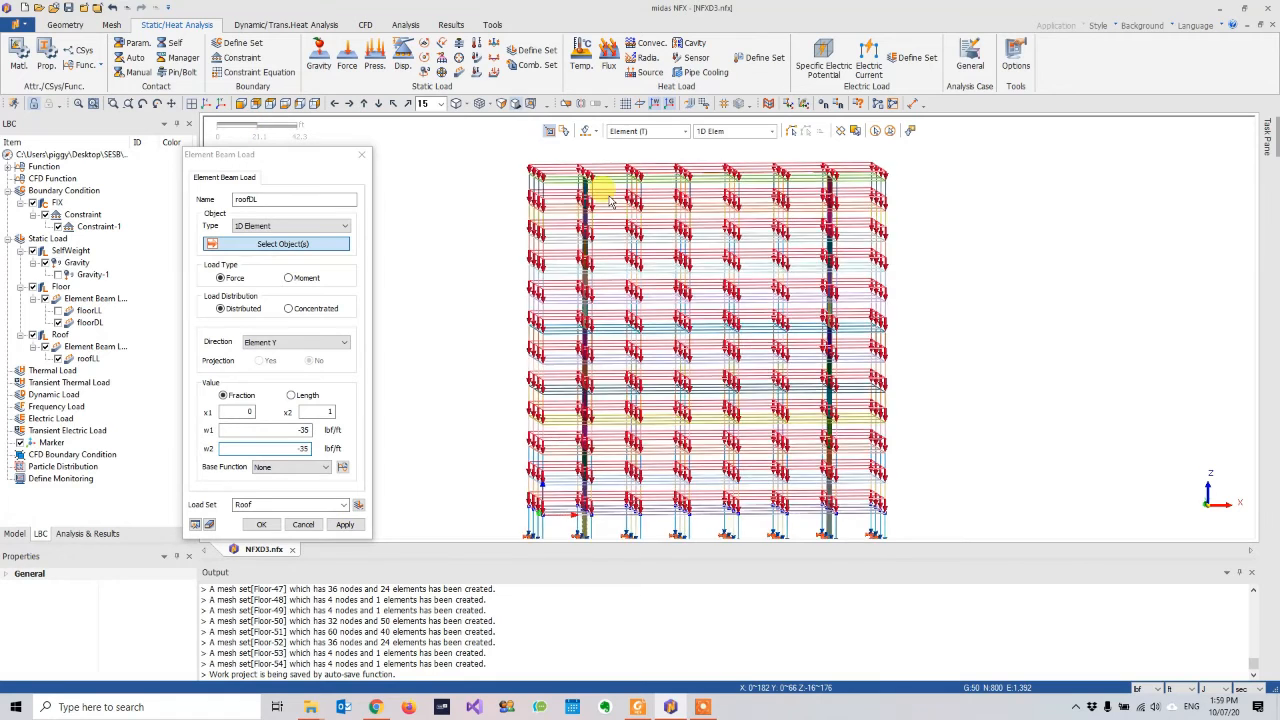
{"action": "left_click_drag", "start_coordinate": [540, 155], "coordinate": [936, 137]}
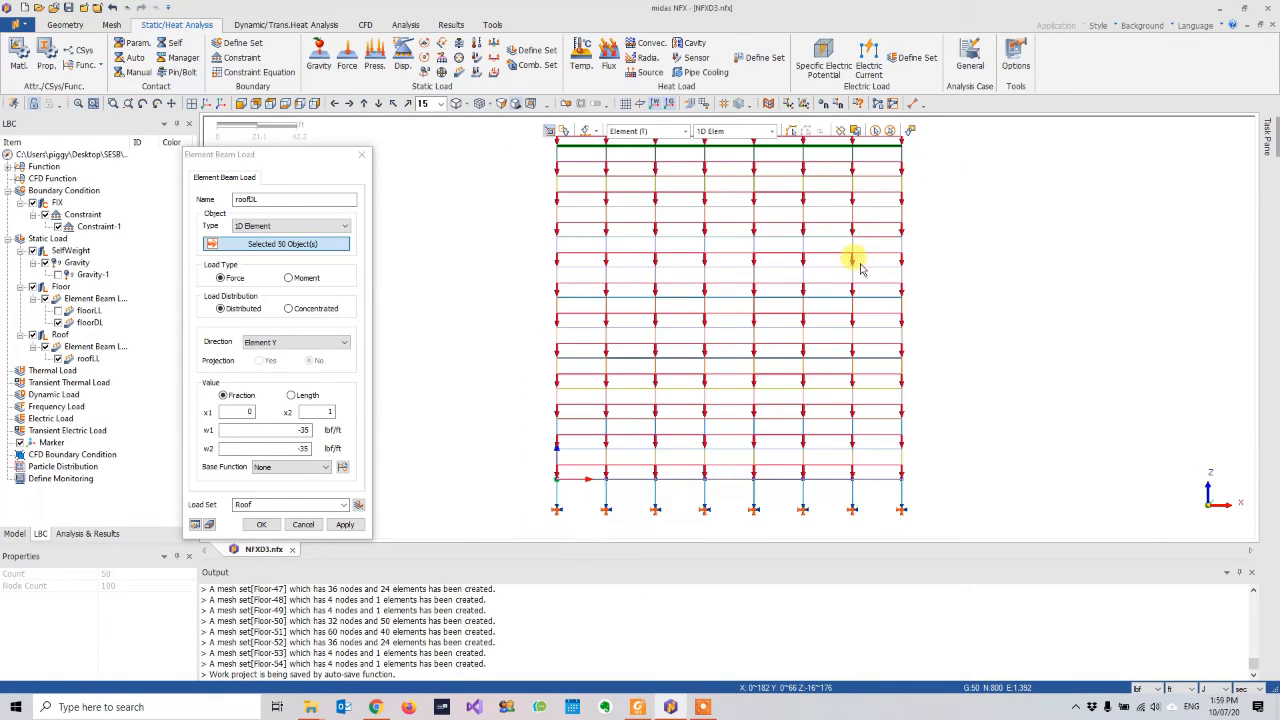
{"action": "left_click", "coordinate": [259, 525]}
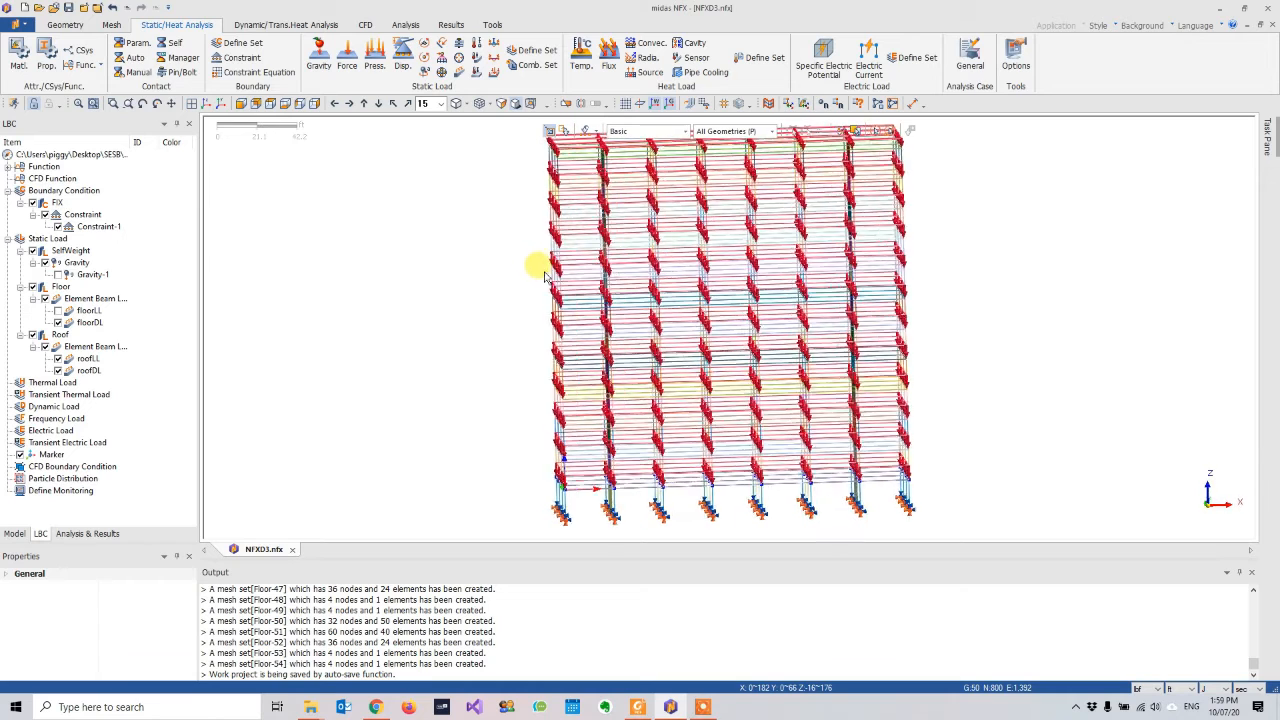
- Hide the load symbols of floorDL, roofLL and roofDL in the model view
{"action": "left_click", "coordinate": [58, 323]}
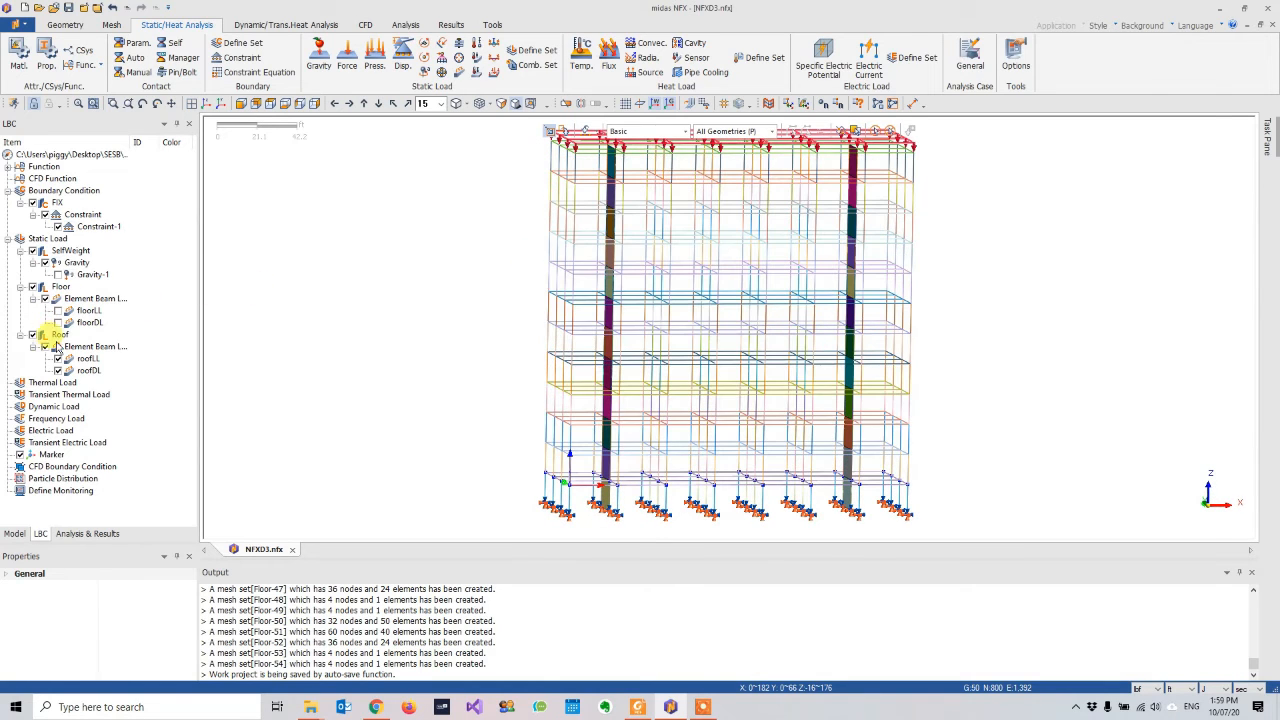
{"action": "left_click", "coordinate": [57, 359]}
{"action": "middle_click_drag", "start_coordinate": [578, 279], "coordinate": [761, 259]}
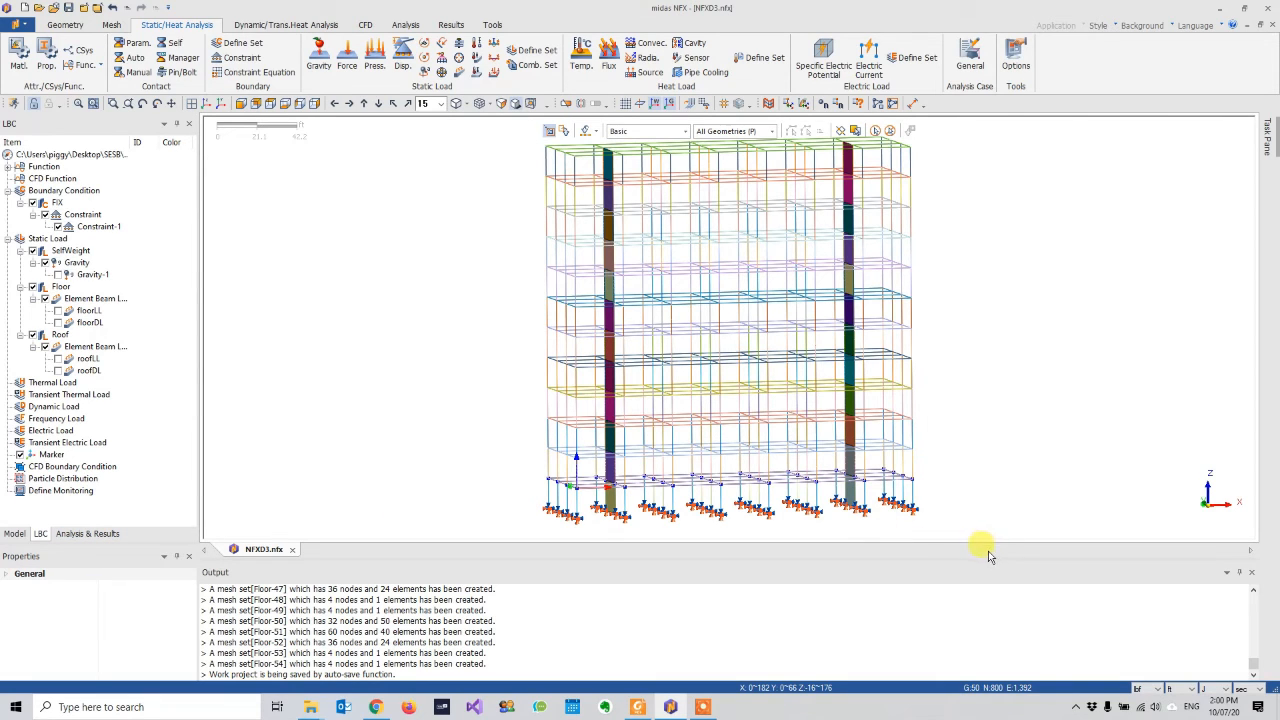
- Add a Linear Static analysis case to the project
{"action": "left_click", "coordinate": [104, 535]}
{"action": "right_click", "coordinate": [50, 170]}
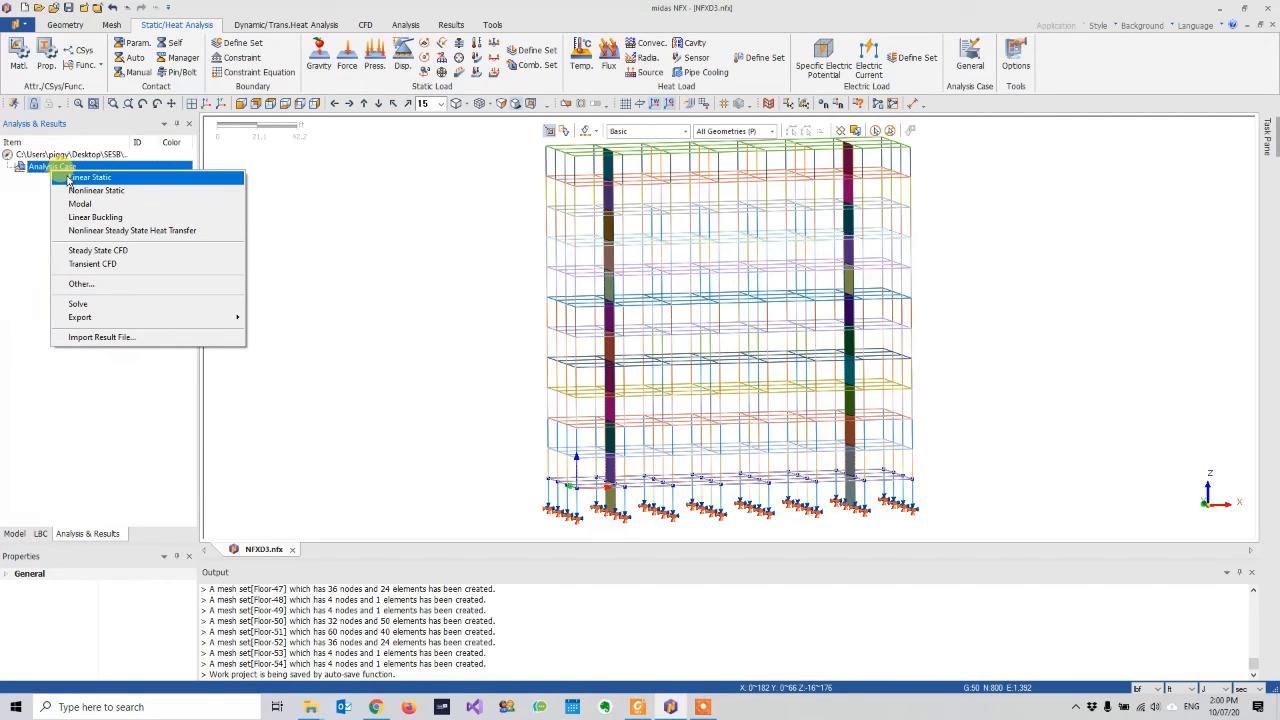
{"action": "left_click", "coordinate": [68, 177]}
{"action": "right_click", "coordinate": [91, 180]}
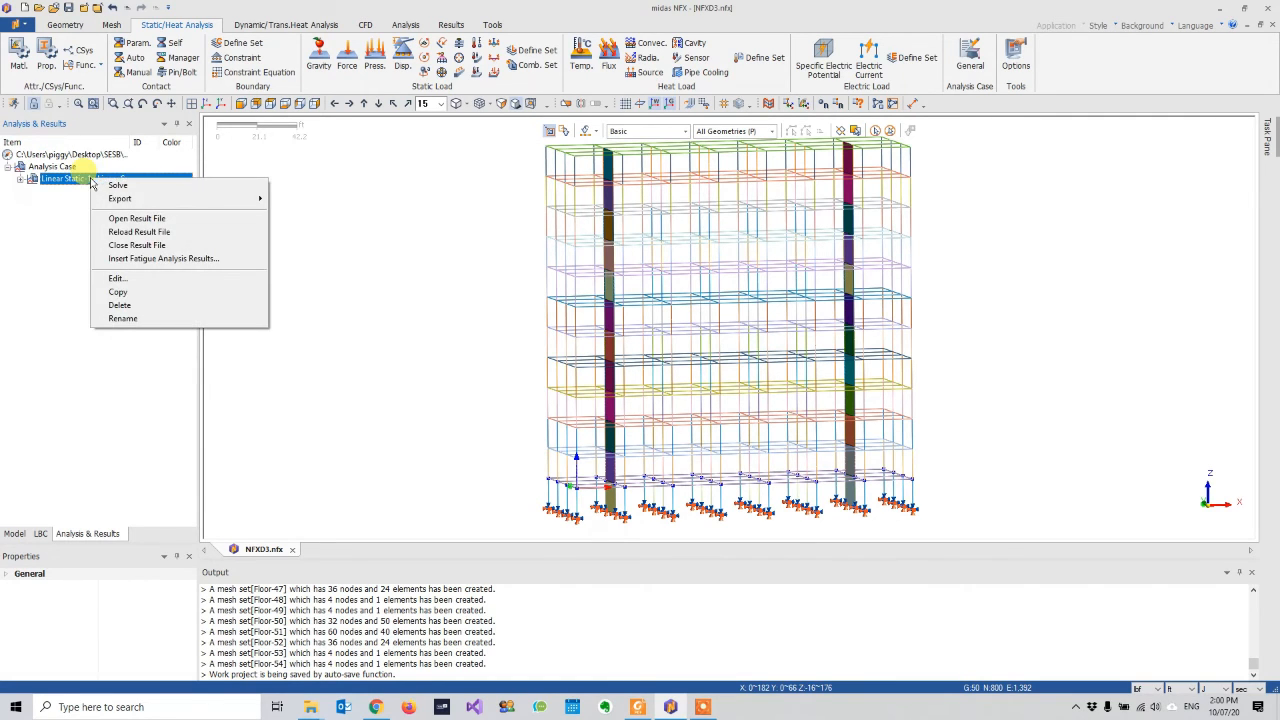
{"action": "right_click", "coordinate": [51, 167]}
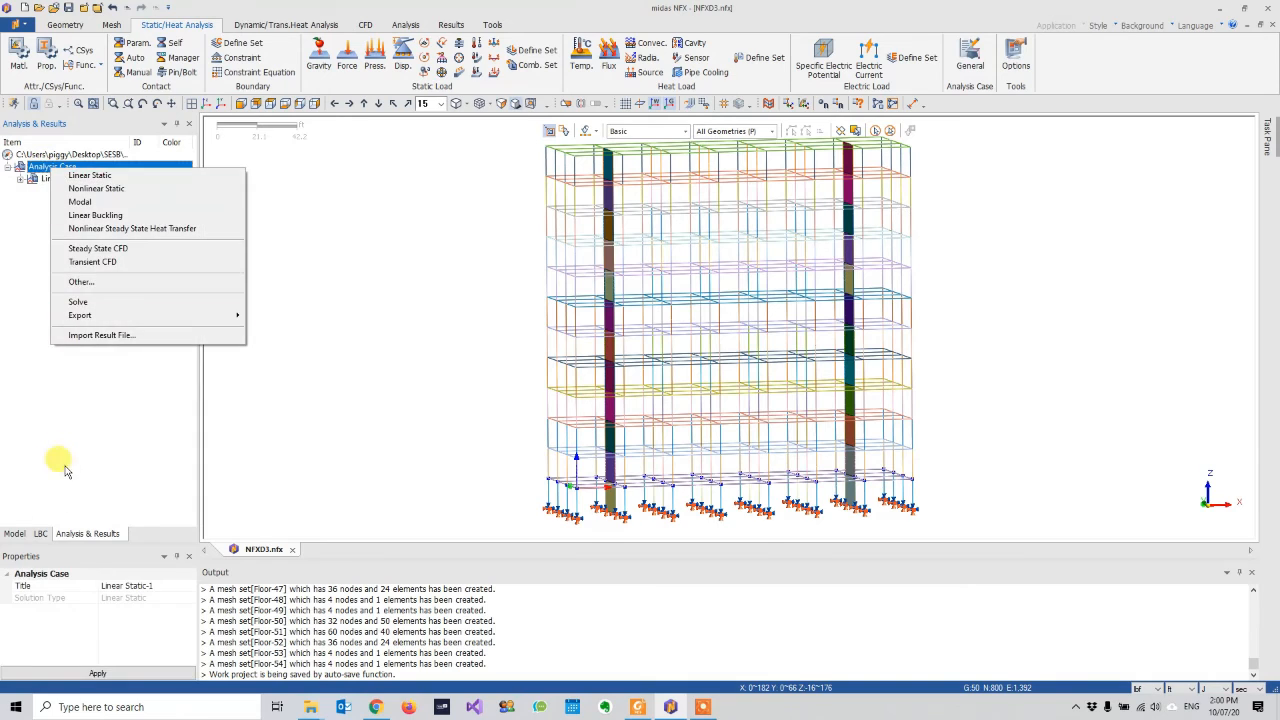
{"action": "left_click", "coordinate": [74, 527]}
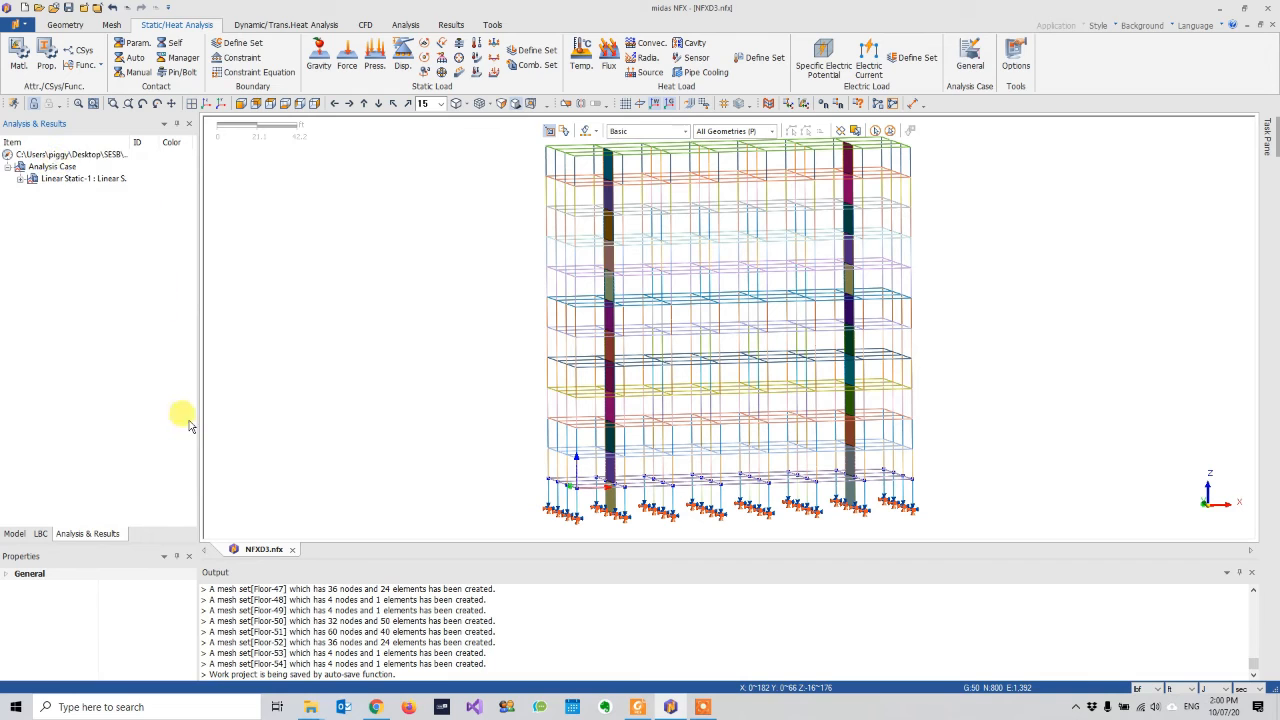
{"action": "right_click", "coordinate": [57, 180]}
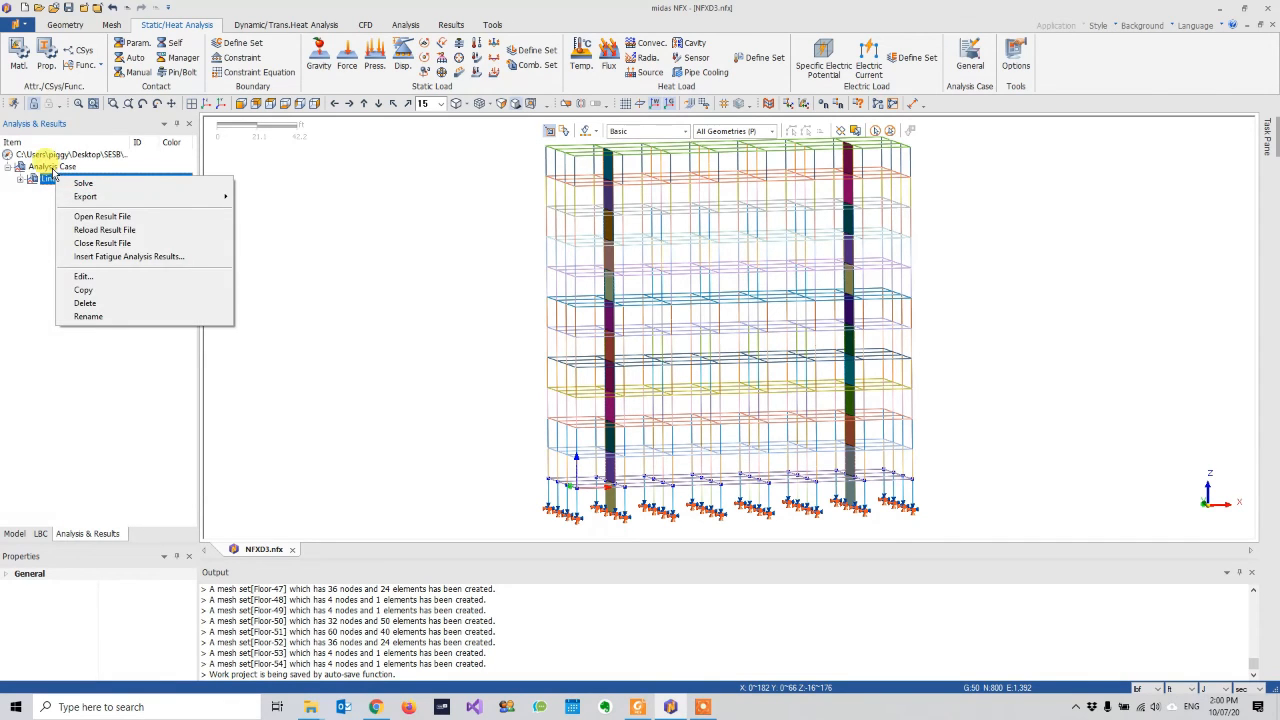
{"action": "right_click", "coordinate": [53, 168]}
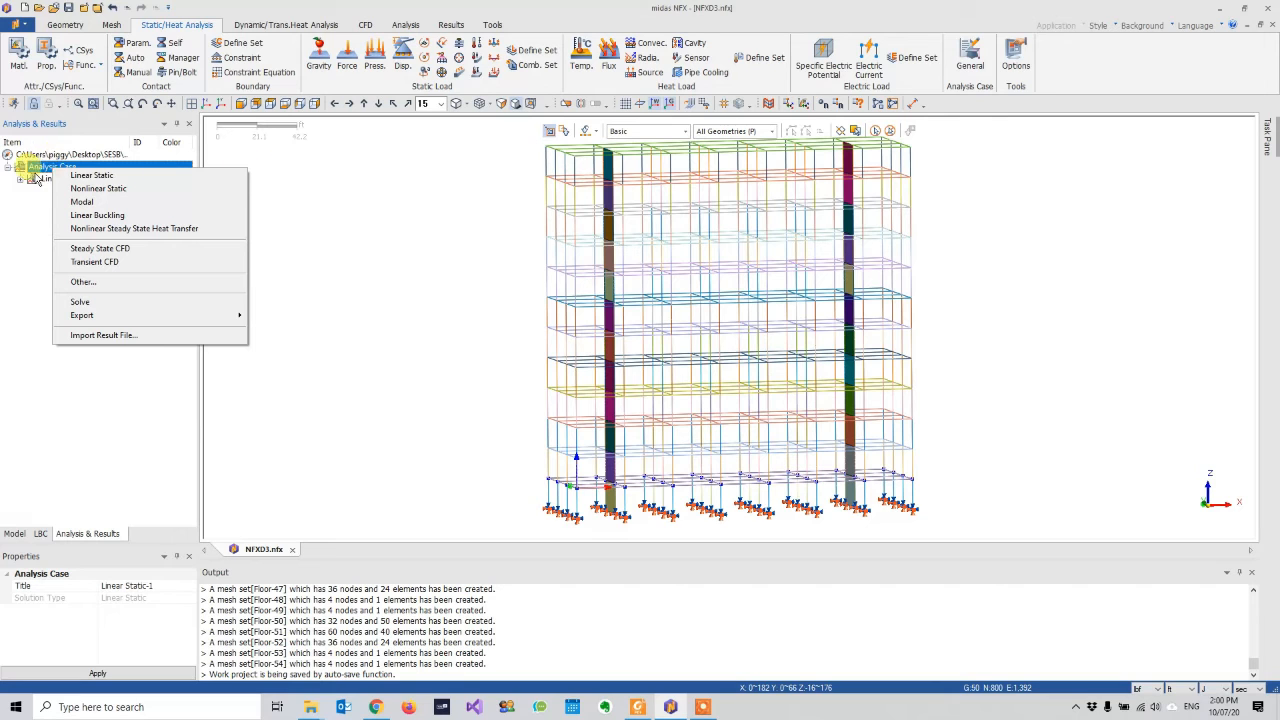
{"action": "left_click", "coordinate": [32, 180]}
{"action": "left_click", "coordinate": [40, 166]}
{"action": "right_click", "coordinate": [40, 166]}
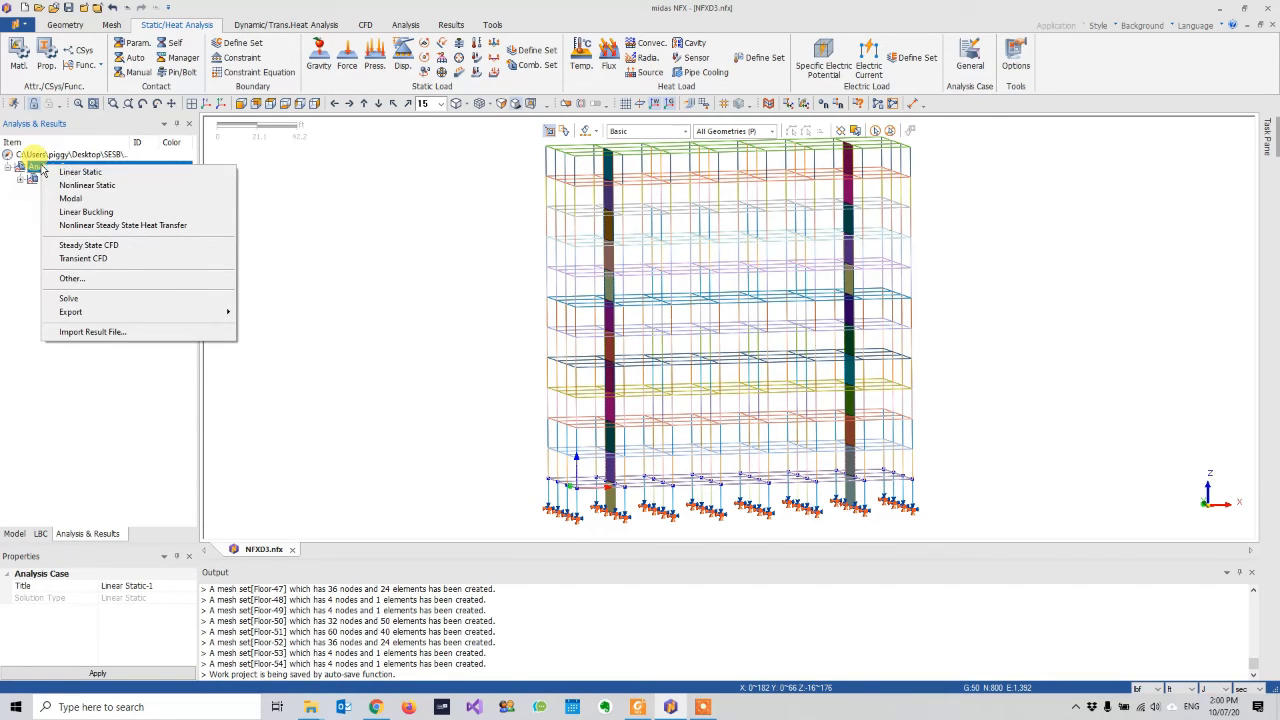
{"action": "left_click", "coordinate": [34, 179]}
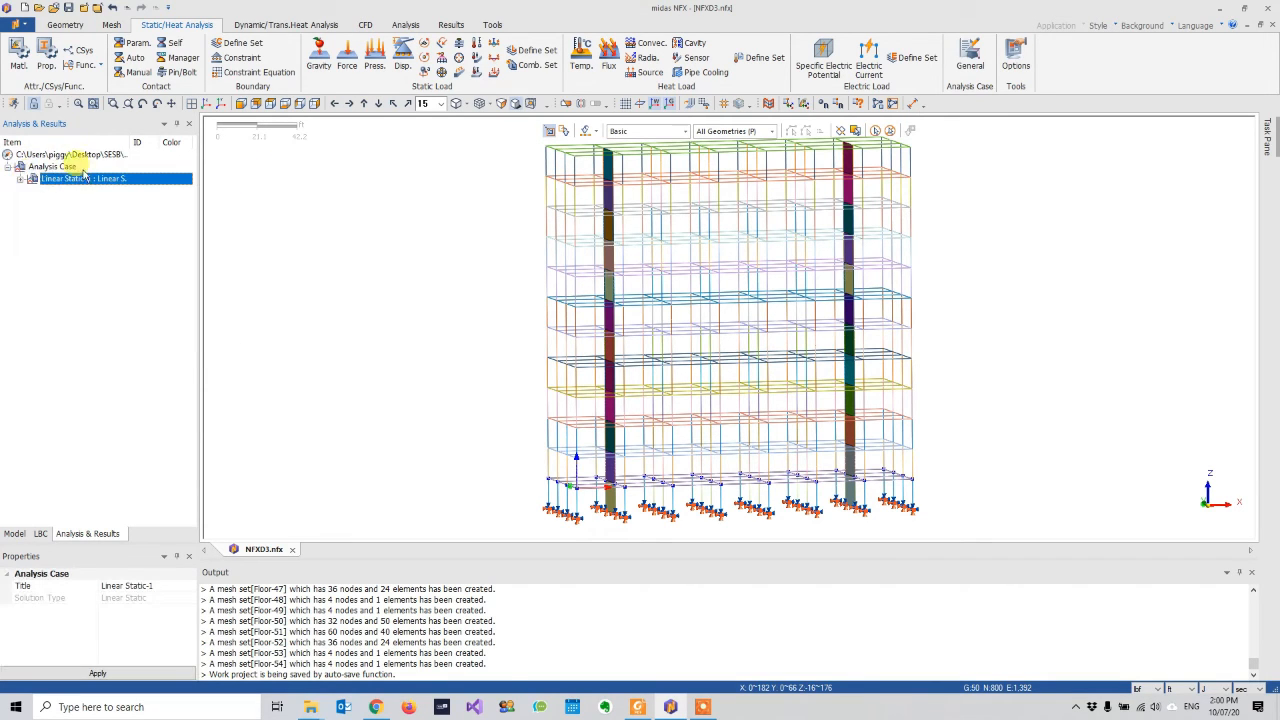
- Open the Linear Static-1 case for editing and check its active mesh sets, FIX boundary condition and static load sets
{"action": "right_click", "coordinate": [69, 183]}
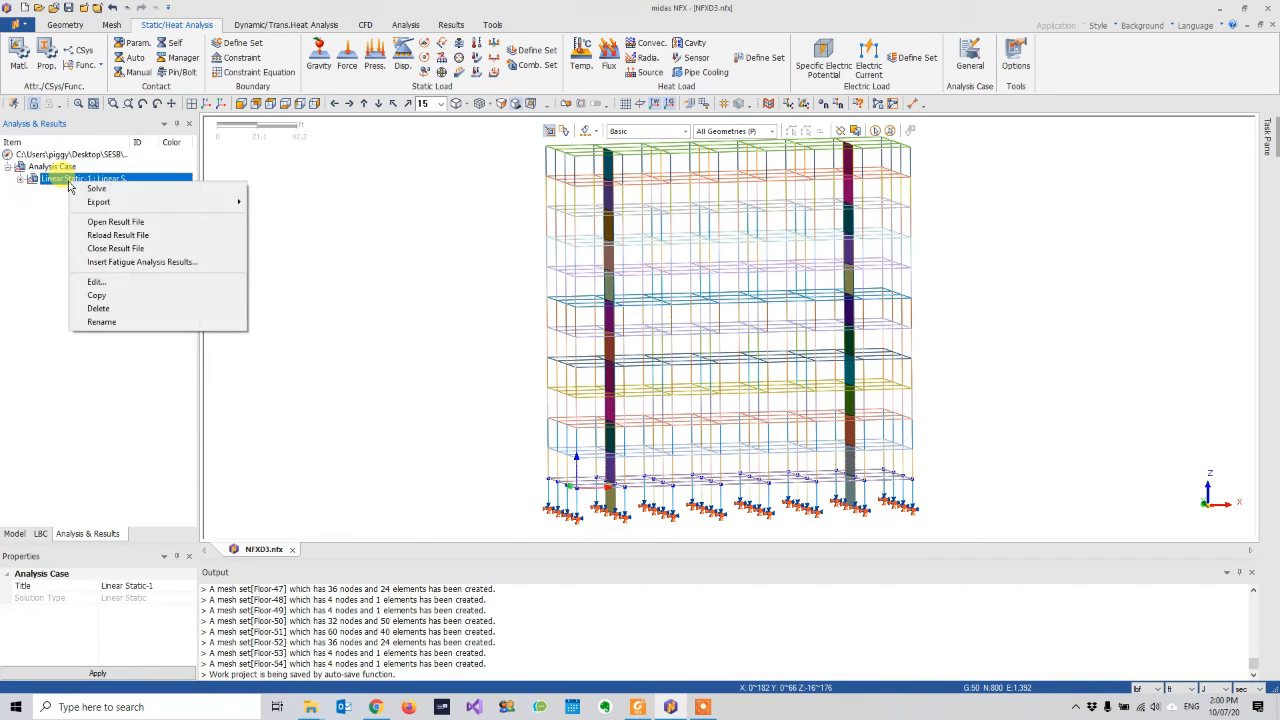
{"action": "left_click", "coordinate": [110, 282]}
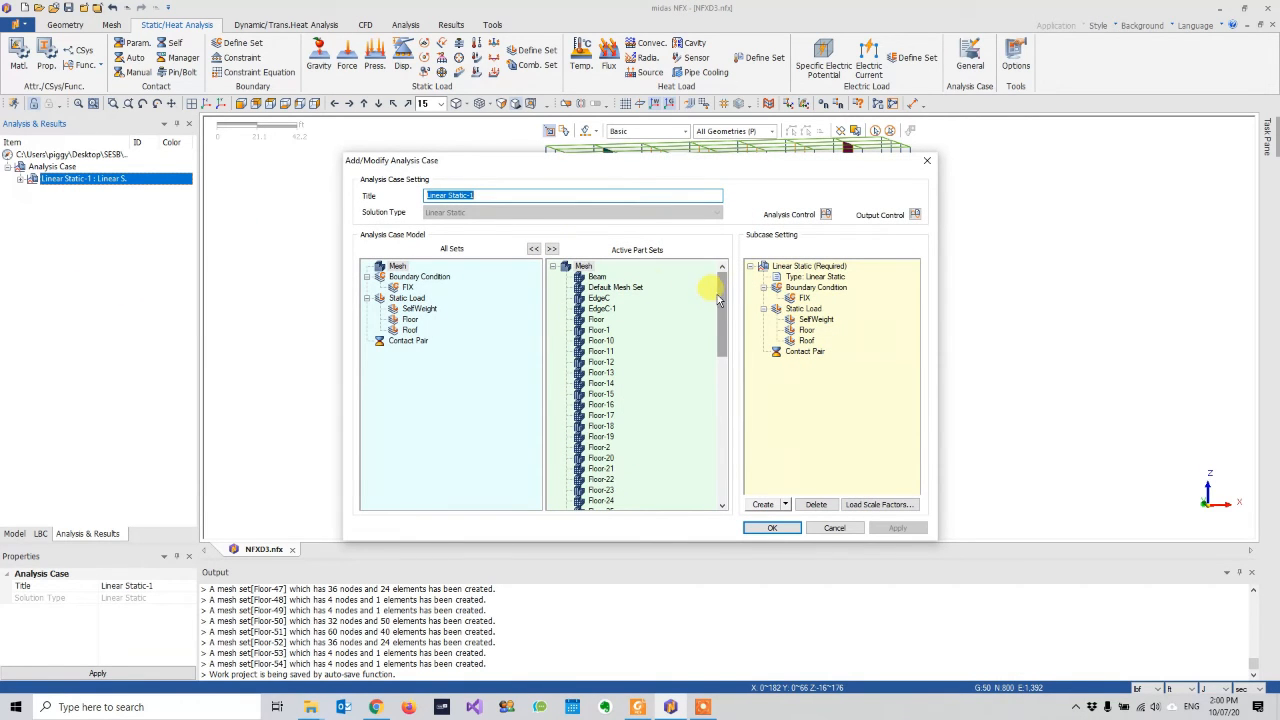
{"action": "left_click", "coordinate": [582, 266]}
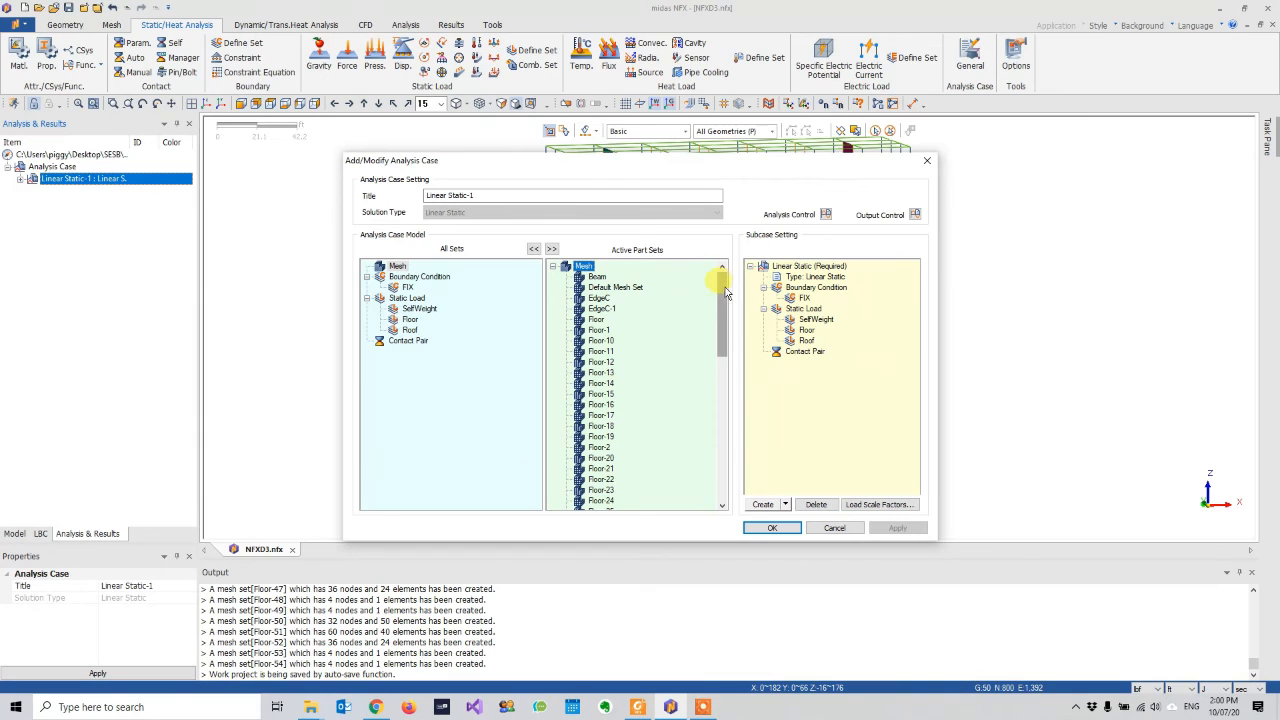
{"action": "left_click_drag", "start_coordinate": [703, 343], "coordinate": [704, 385]}
{"action": "left_click", "coordinate": [583, 412]}
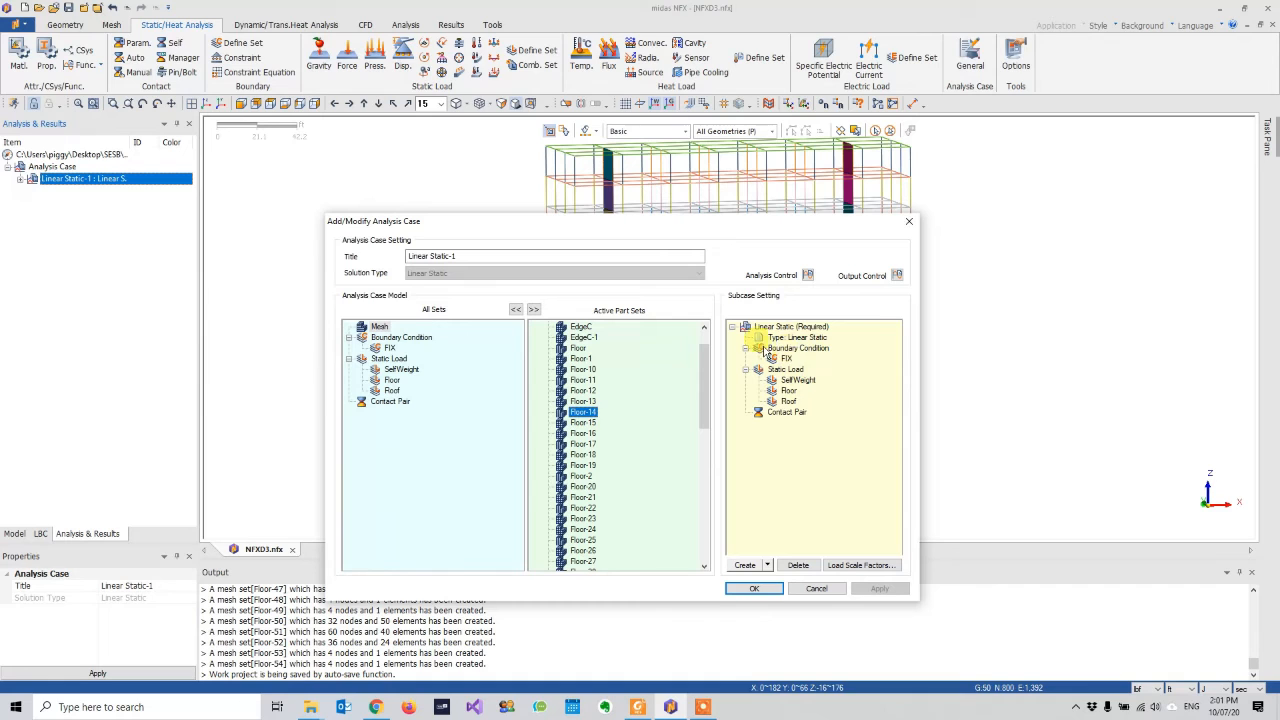
{"action": "left_click", "coordinate": [796, 349]}
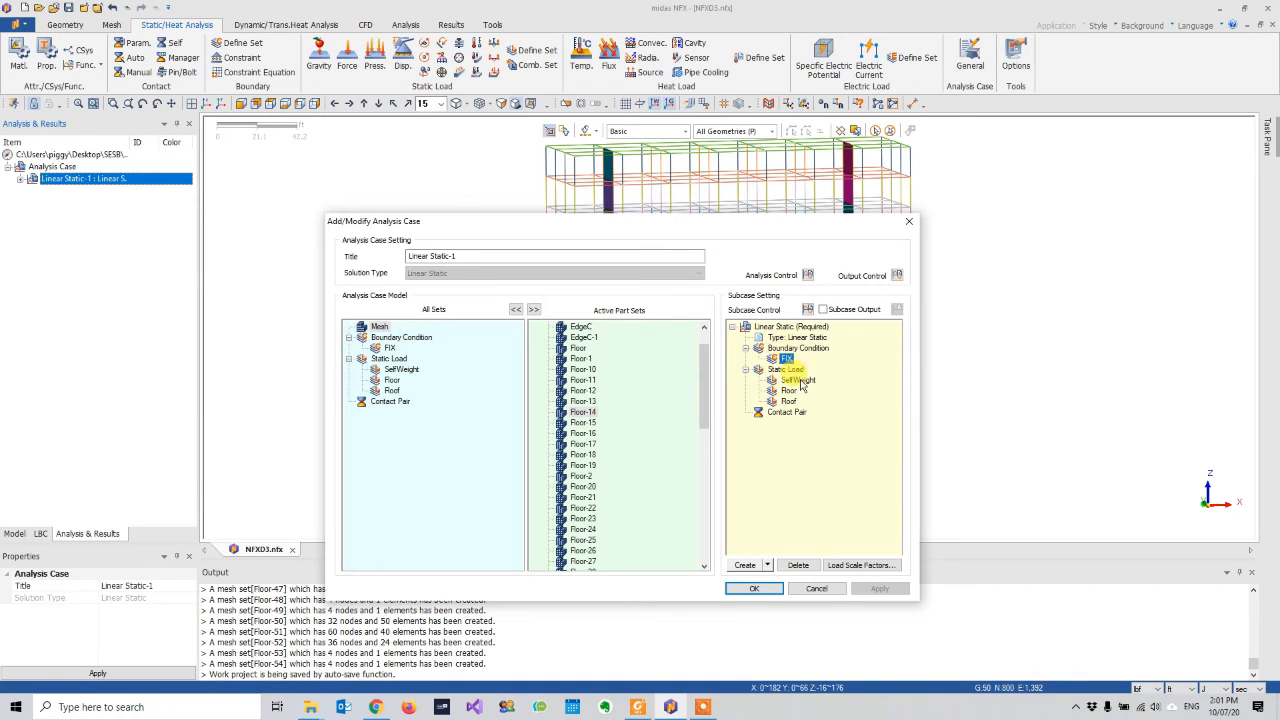
{"action": "left_click", "coordinate": [790, 391]}
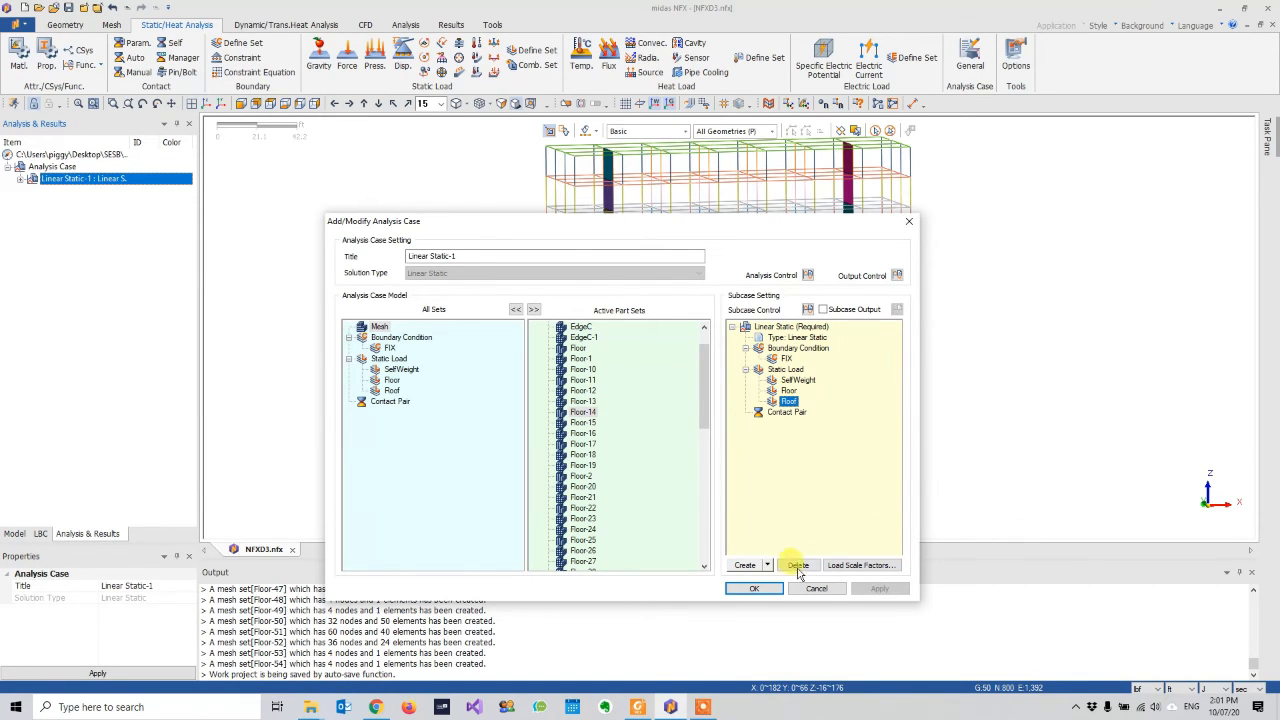
{"action": "left_click", "coordinate": [754, 588]}
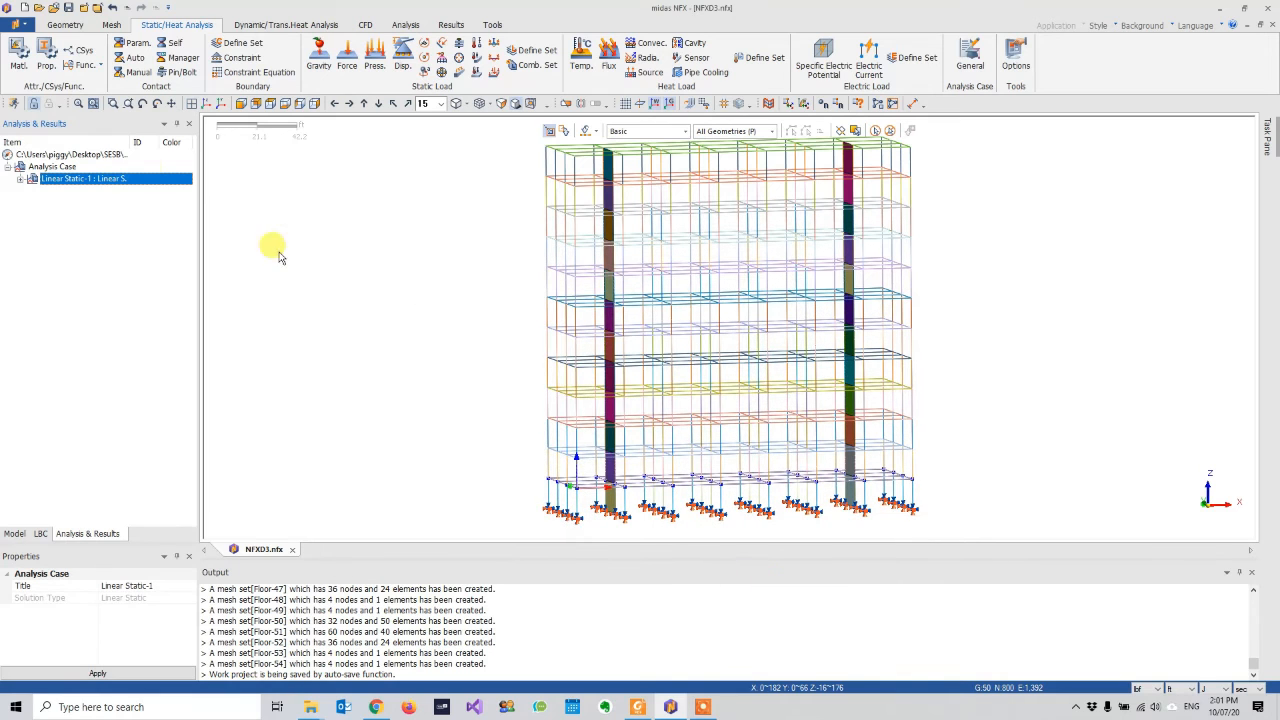
- Solve the Linear Static-1 analysis case
{"action": "right_click", "coordinate": [104, 179]}
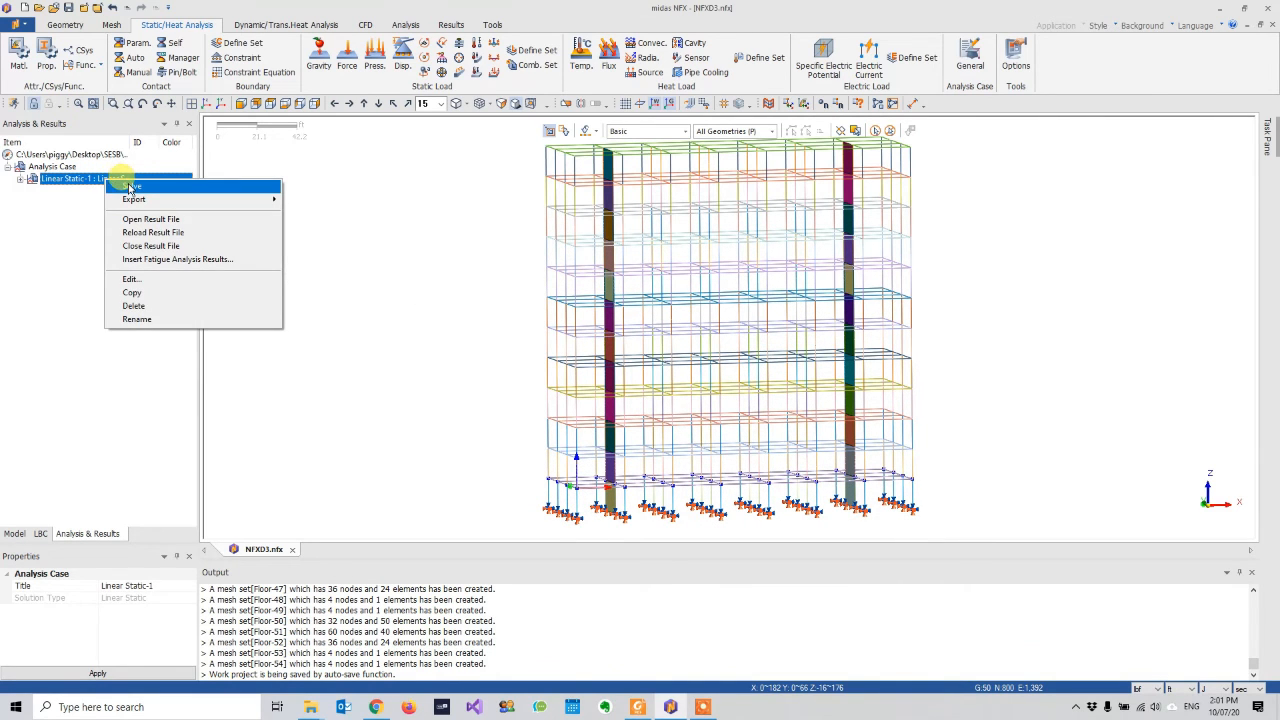
{"action": "left_click", "coordinate": [130, 187]}
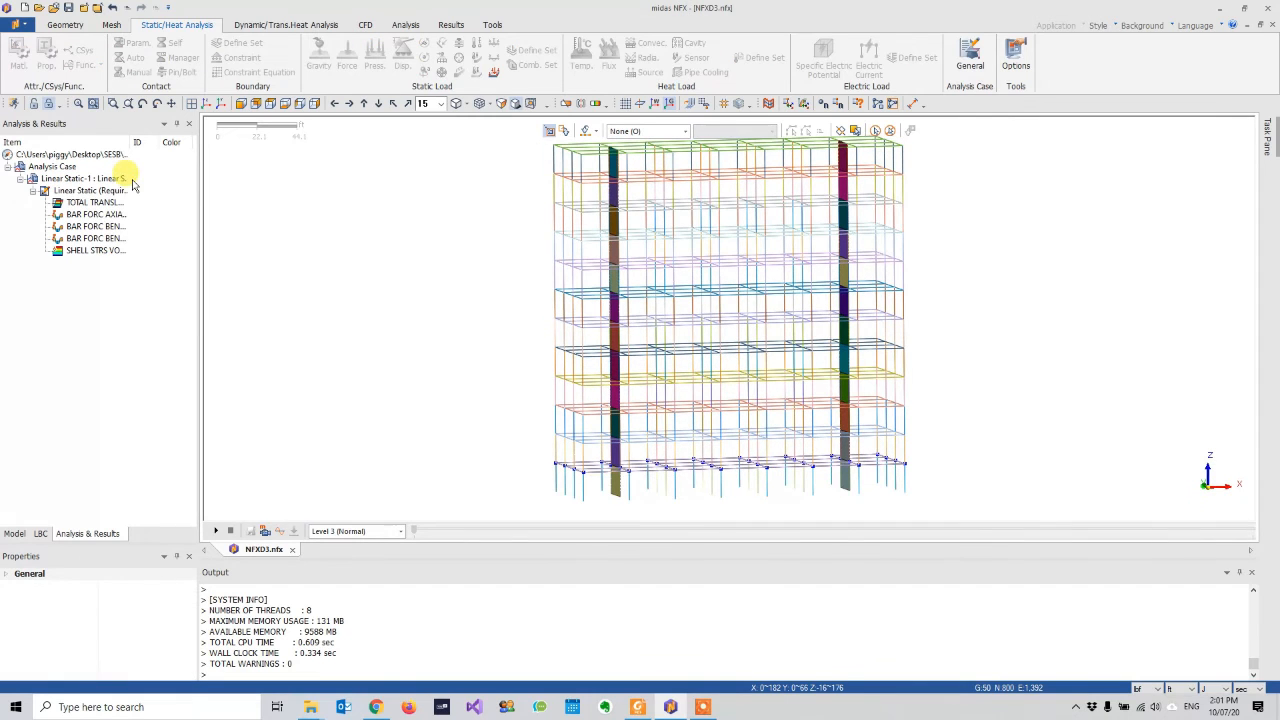
{"action": "mouse_move", "coordinate": [416, 262]}
{"action": "middle_mouse_down"}
{"action": "mouse_move", "coordinate": [439, 281]}
{"action": "mouse_move", "coordinate": [430, 264]}
{"action": "middle_mouse_up"}
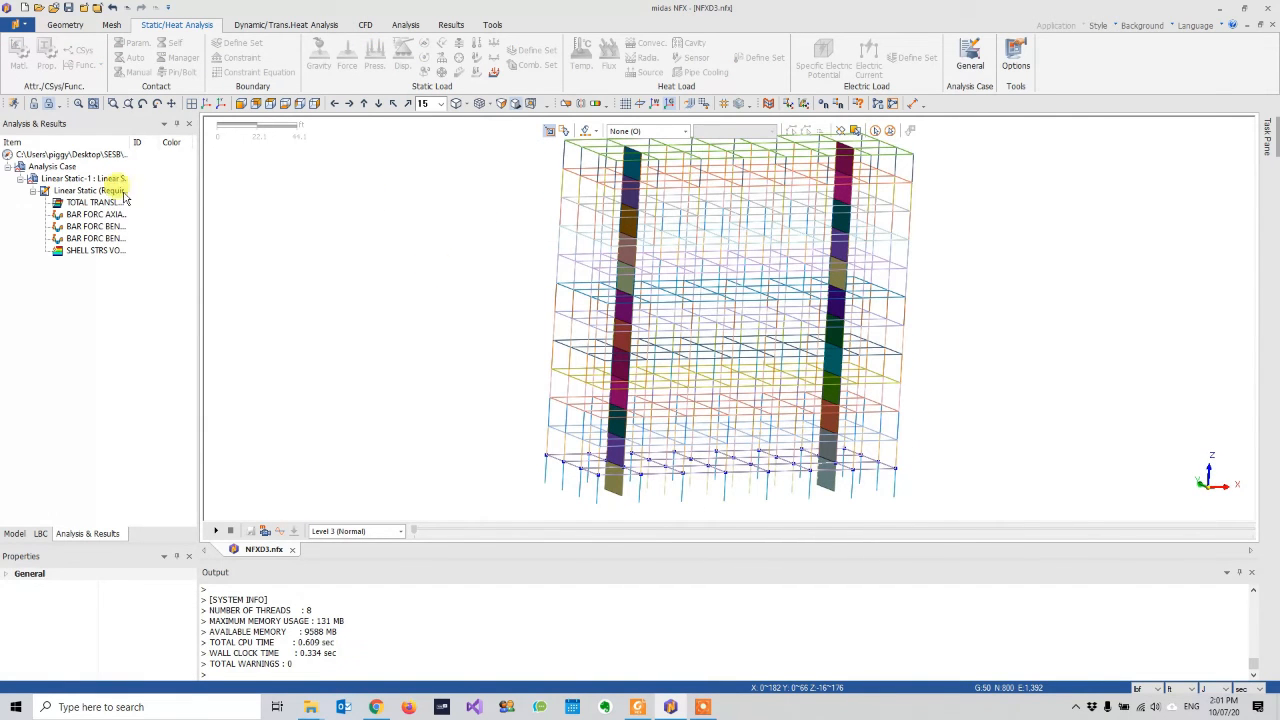
- Turn on the display of the EdgeC, InteriorC, Beam and Wall properties so the members show their real sections
{"action": "left_click", "coordinate": [14, 533]}
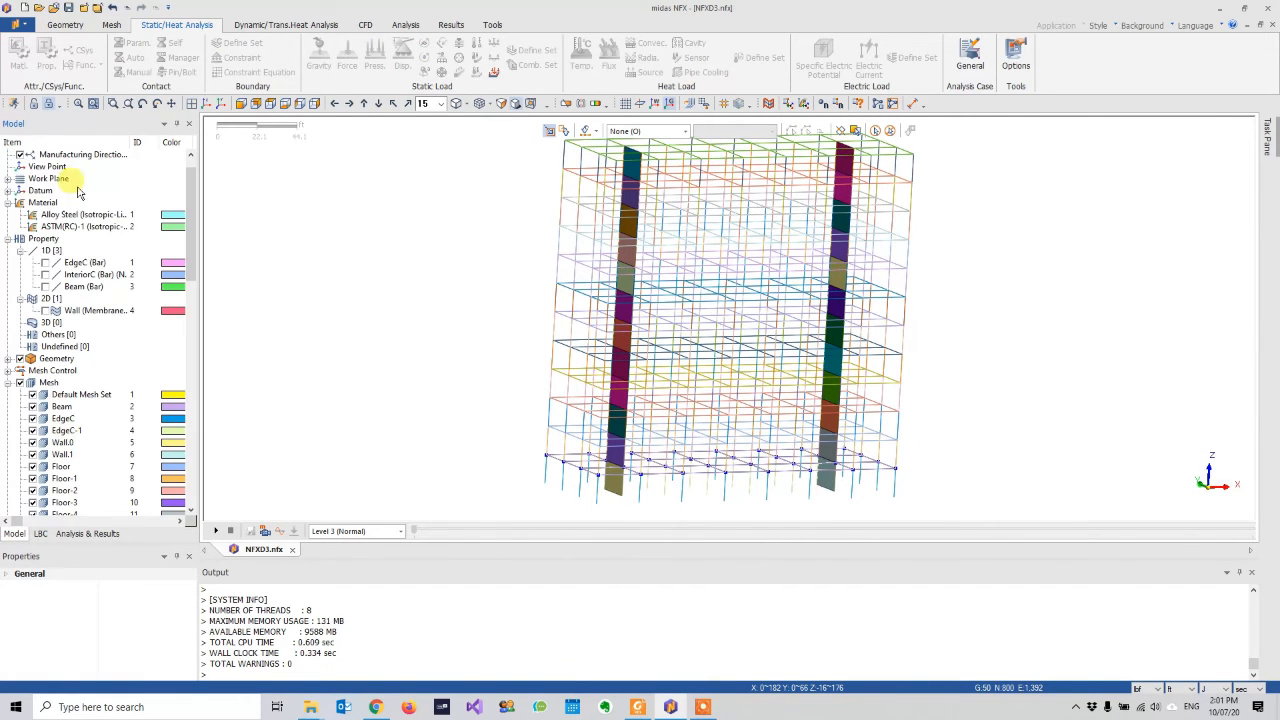
{"action": "left_click", "coordinate": [44, 262]}
{"action": "left_click", "coordinate": [44, 274]}
{"action": "left_click", "coordinate": [44, 286]}
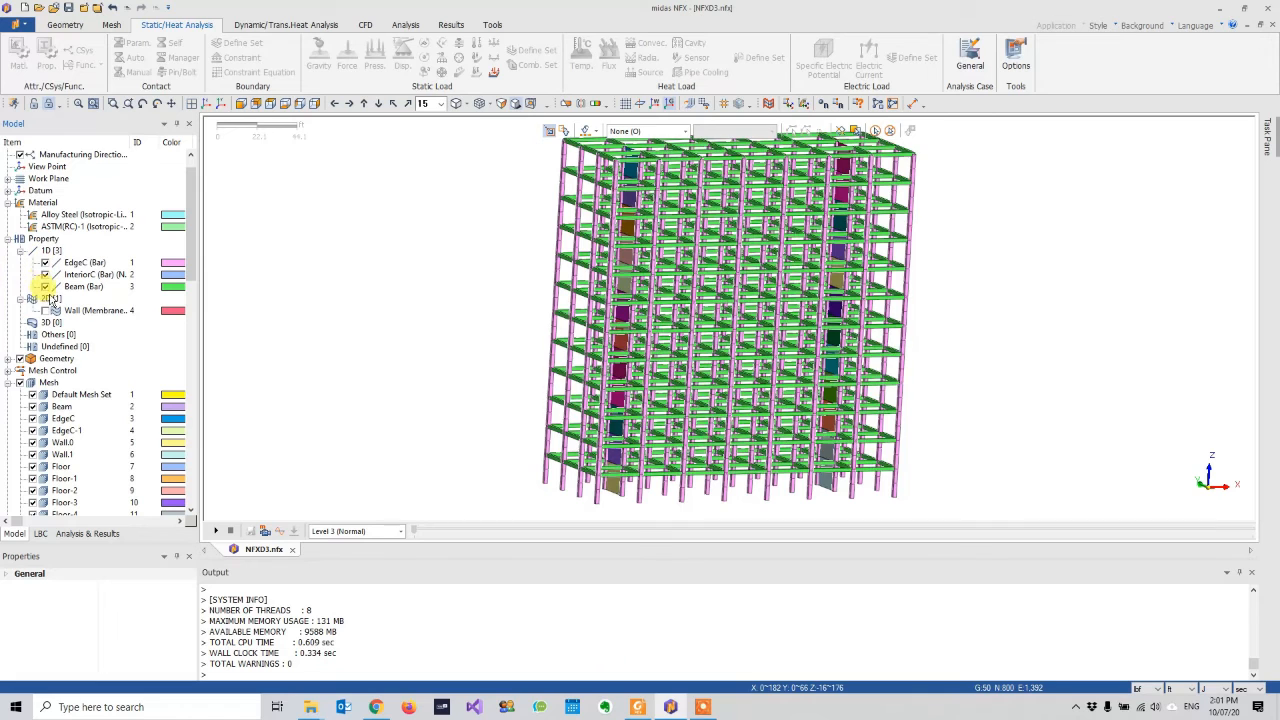
{"action": "left_click", "coordinate": [45, 311]}
{"action": "middle_click_drag", "start_coordinate": [553, 270], "coordinate": [524, 292]}
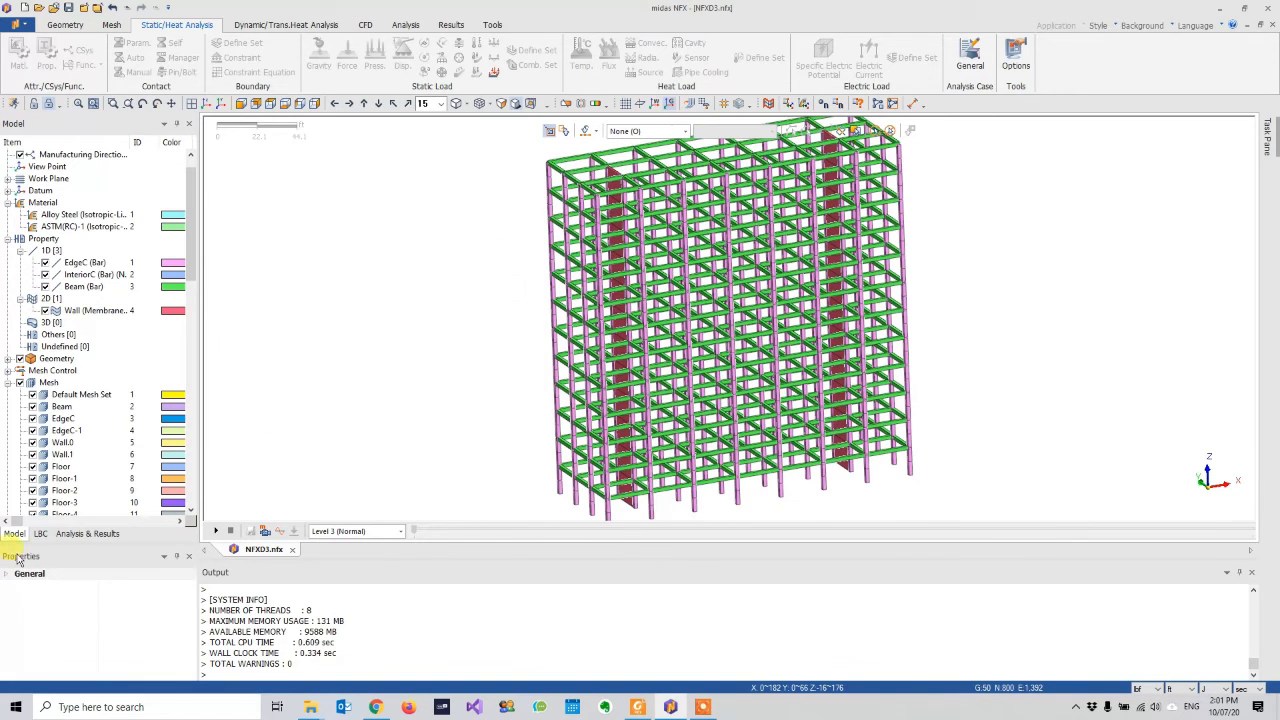
- Display the total translation contour of the linear static results with the deformation scale set to Real
{"action": "left_click", "coordinate": [72, 536]}
{"action": "double_click", "coordinate": [90, 202]}
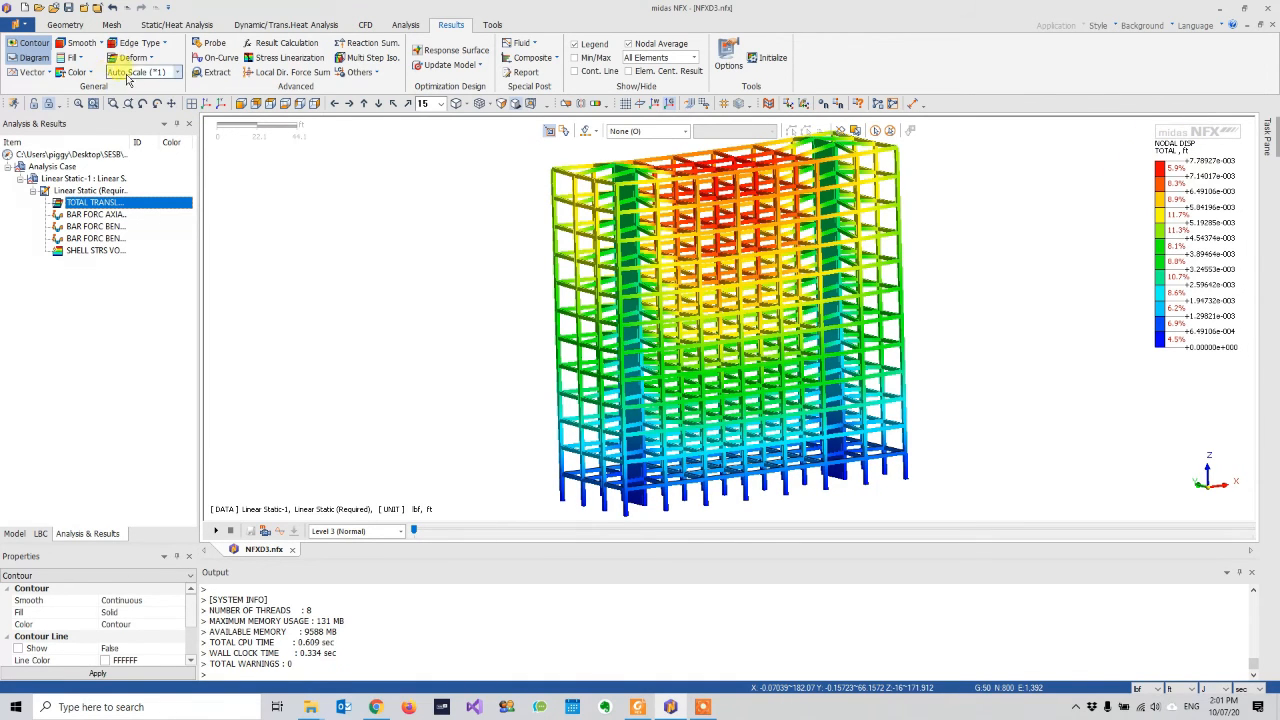
{"action": "left_click", "coordinate": [160, 74]}
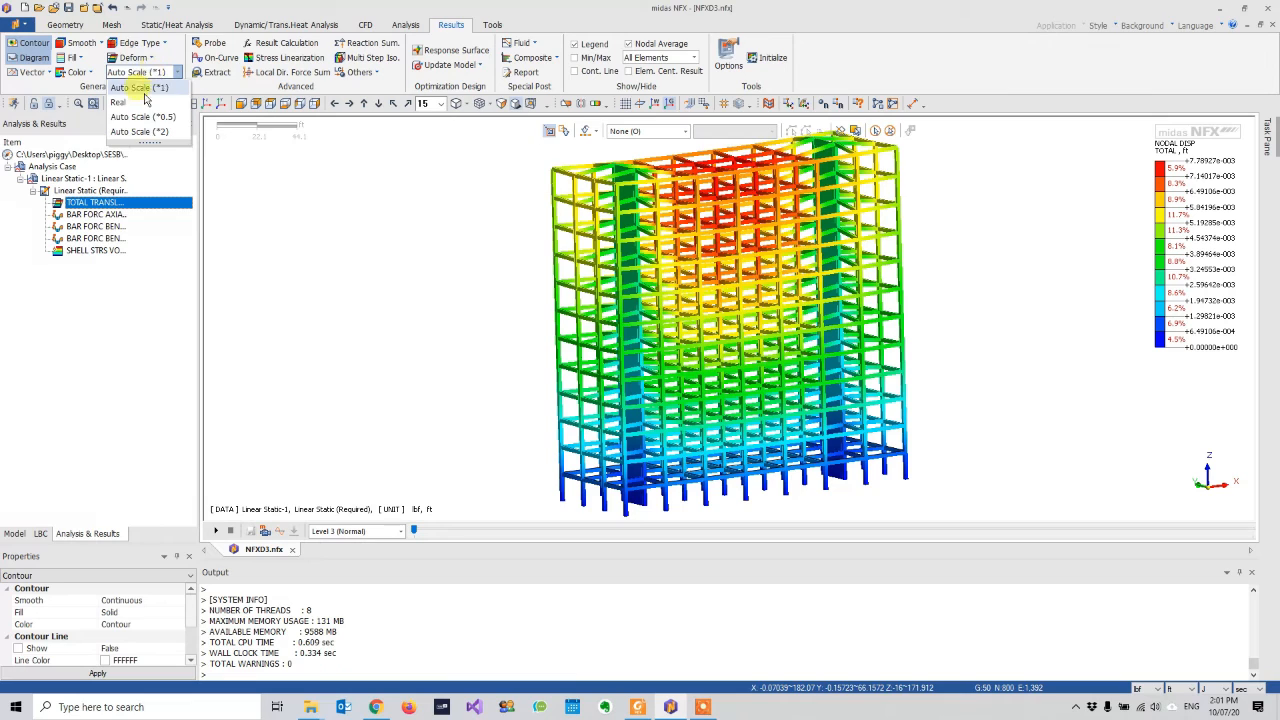
{"action": "left_click", "coordinate": [133, 90]}
{"action": "middle_click_drag", "start_coordinate": [789, 238], "coordinate": [763, 264]}
{"action": "middle_click_drag", "start_coordinate": [722, 226], "coordinate": [686, 233], "text": "ctrl"}
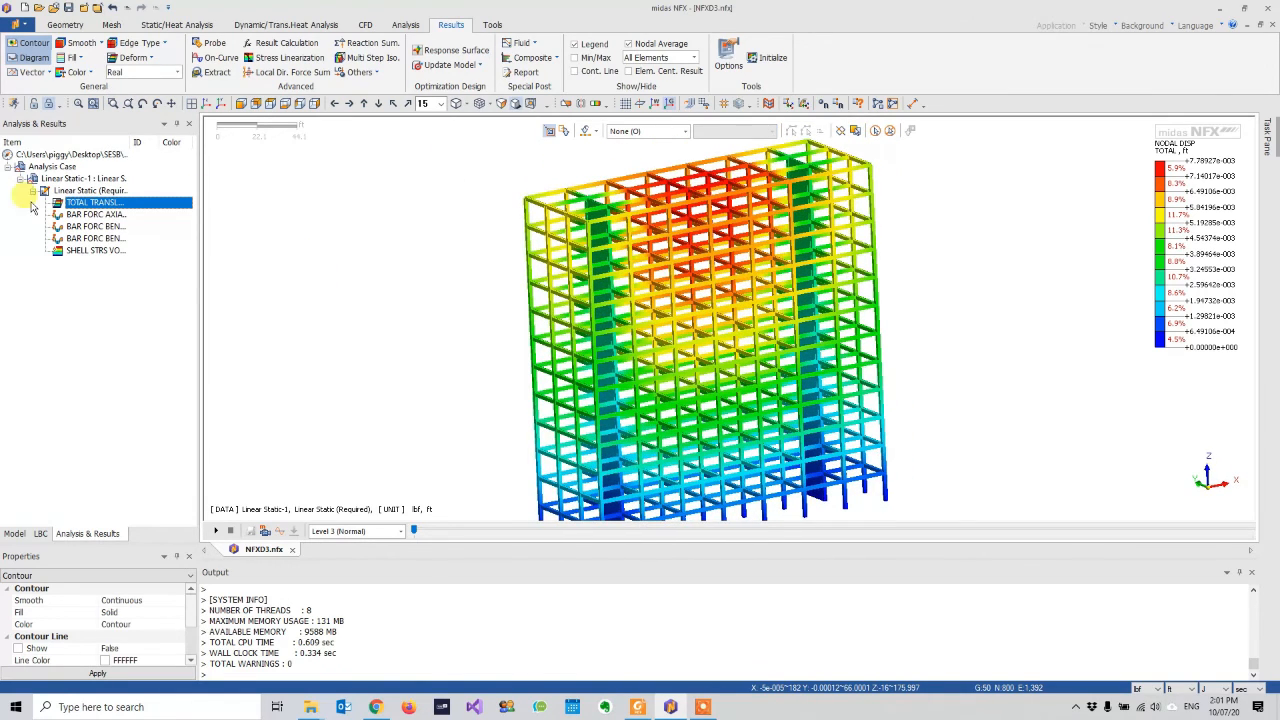
- Display the shell von Mises stress contour and examine the stress distribution over both shear walls
{"action": "left_click", "coordinate": [94, 250]}
{"action": "middle_click_drag", "start_coordinate": [749, 263], "coordinate": [603, 352], "text": "ctrl"}
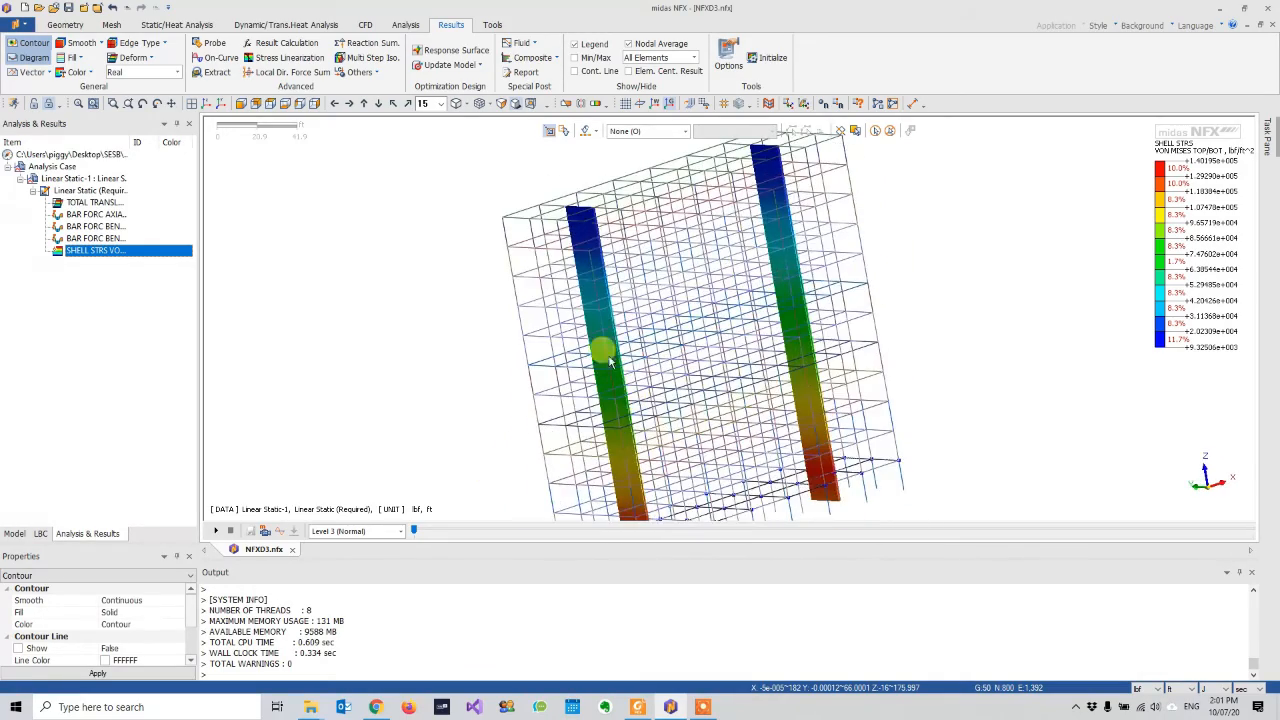
{"action": "middle_click_drag", "start_coordinate": [750, 205], "coordinate": [796, 220], "text": "ctrl"}
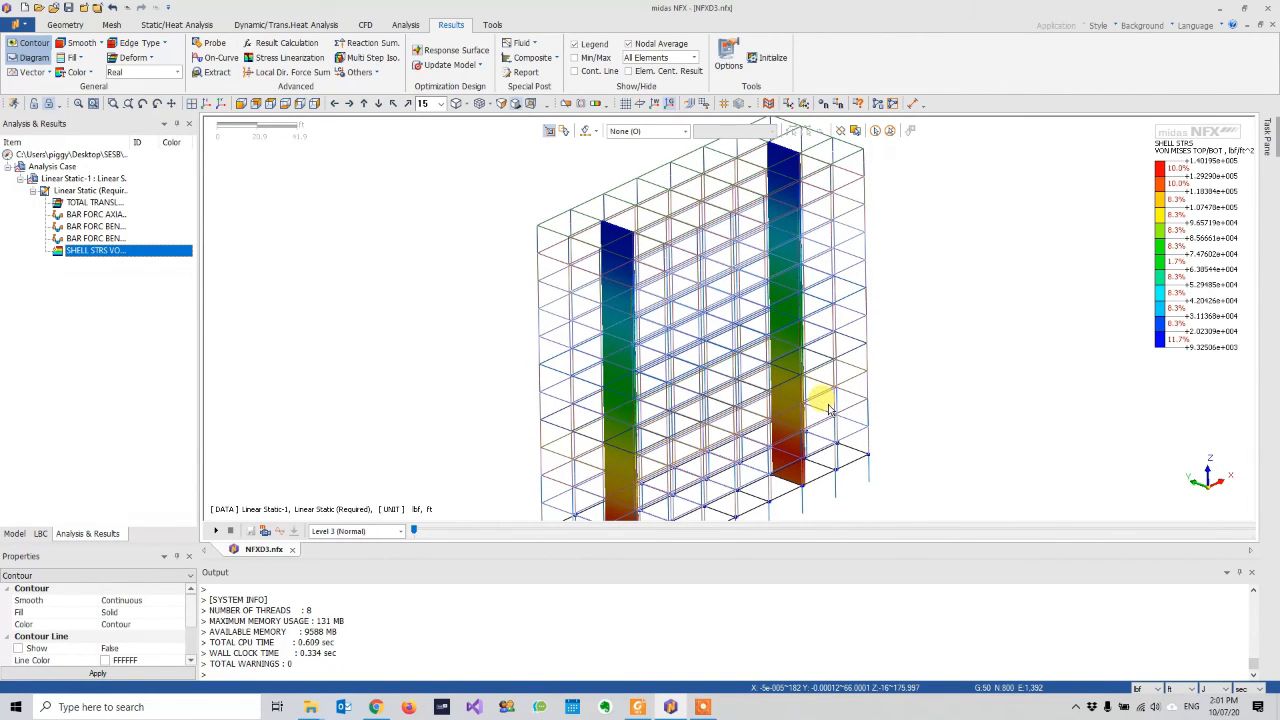
{"action": "middle_click_drag", "start_coordinate": [744, 356], "coordinate": [820, 312]}
{"action": "scroll", "coordinate": [784, 331], "scroll_direction": "down", "scroll_amount": 2}
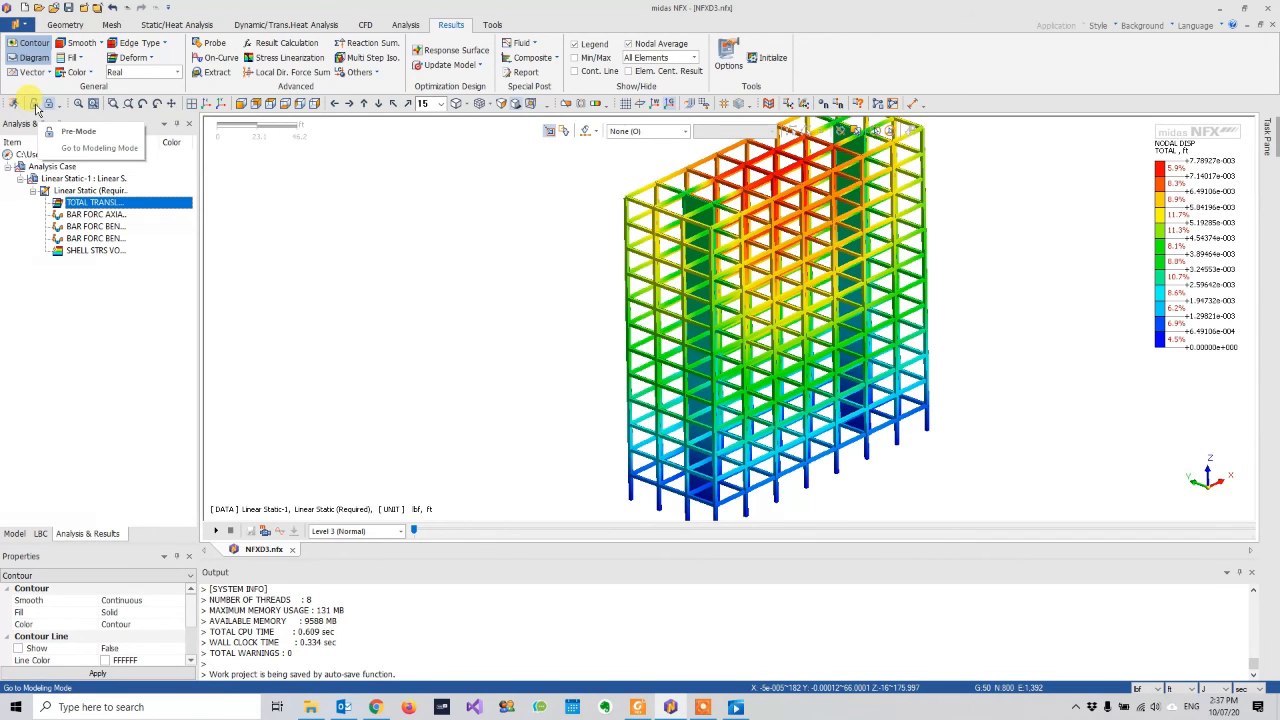
- Return to modeling mode and create a constant modal damping function named 2% Damping with a value of 0.02
{"action": "left_click", "coordinate": [34, 104]}
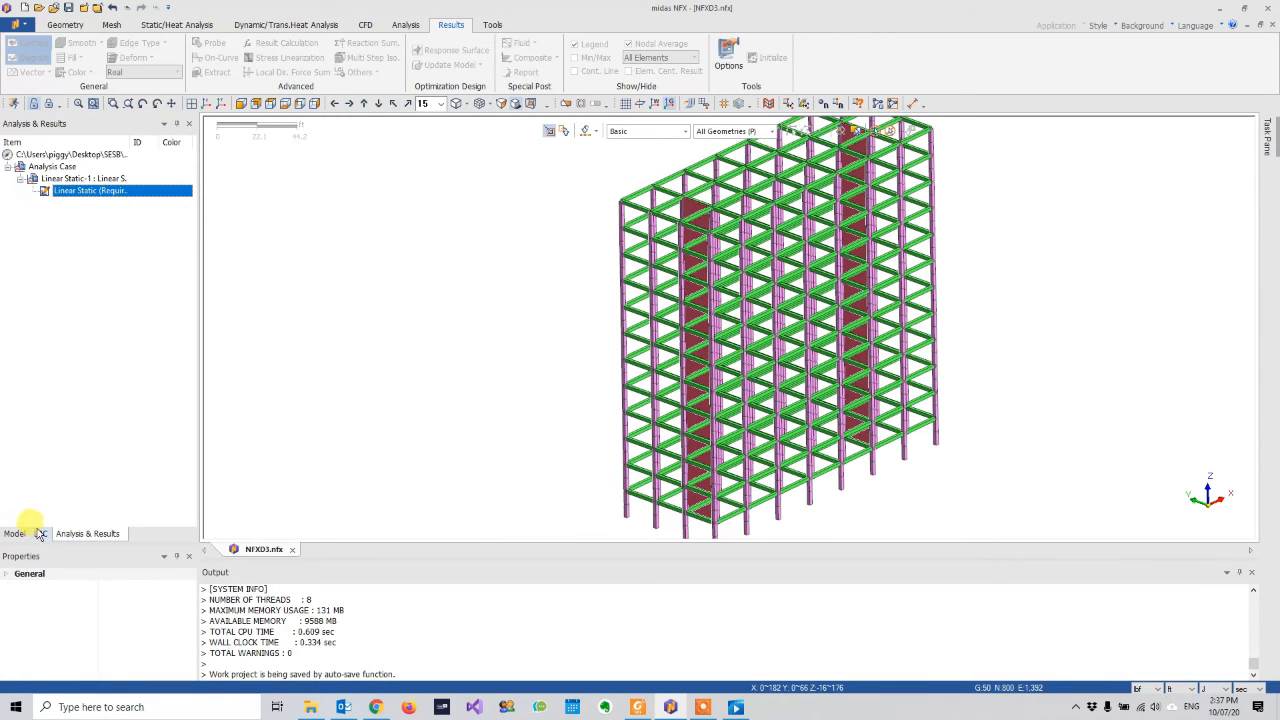
{"action": "left_click", "coordinate": [41, 534]}
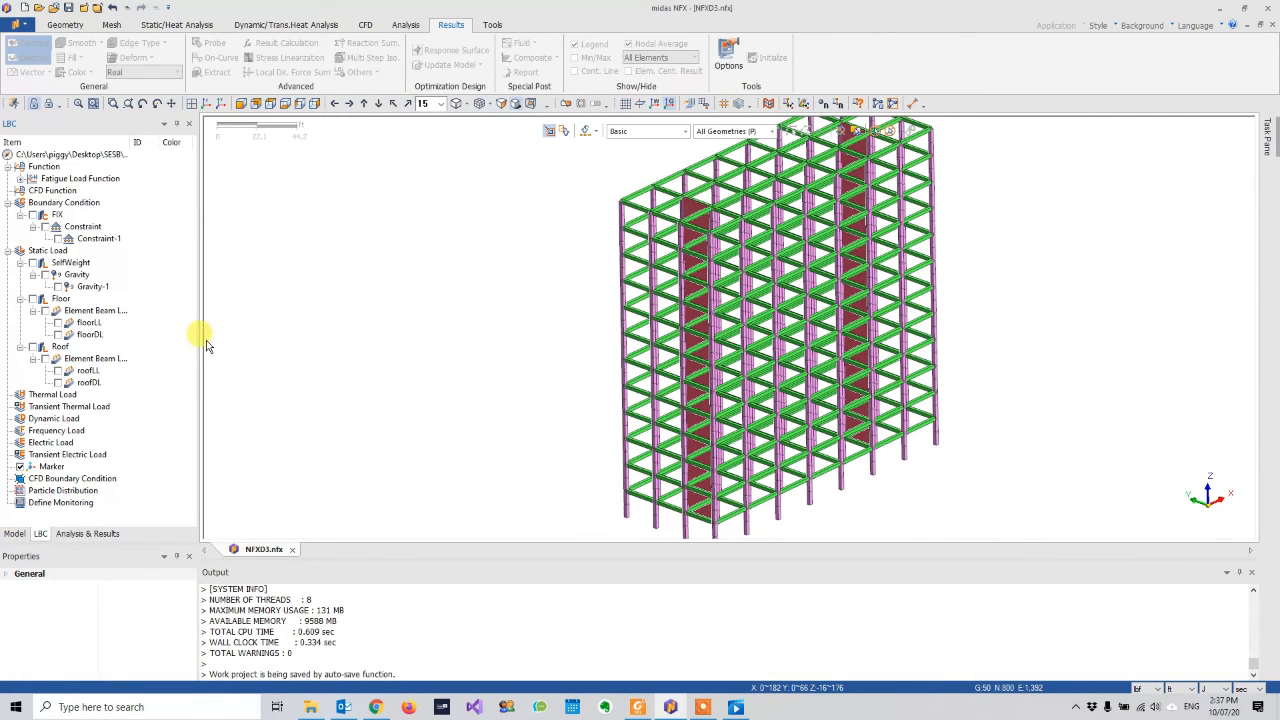
{"action": "right_click", "coordinate": [46, 167]}
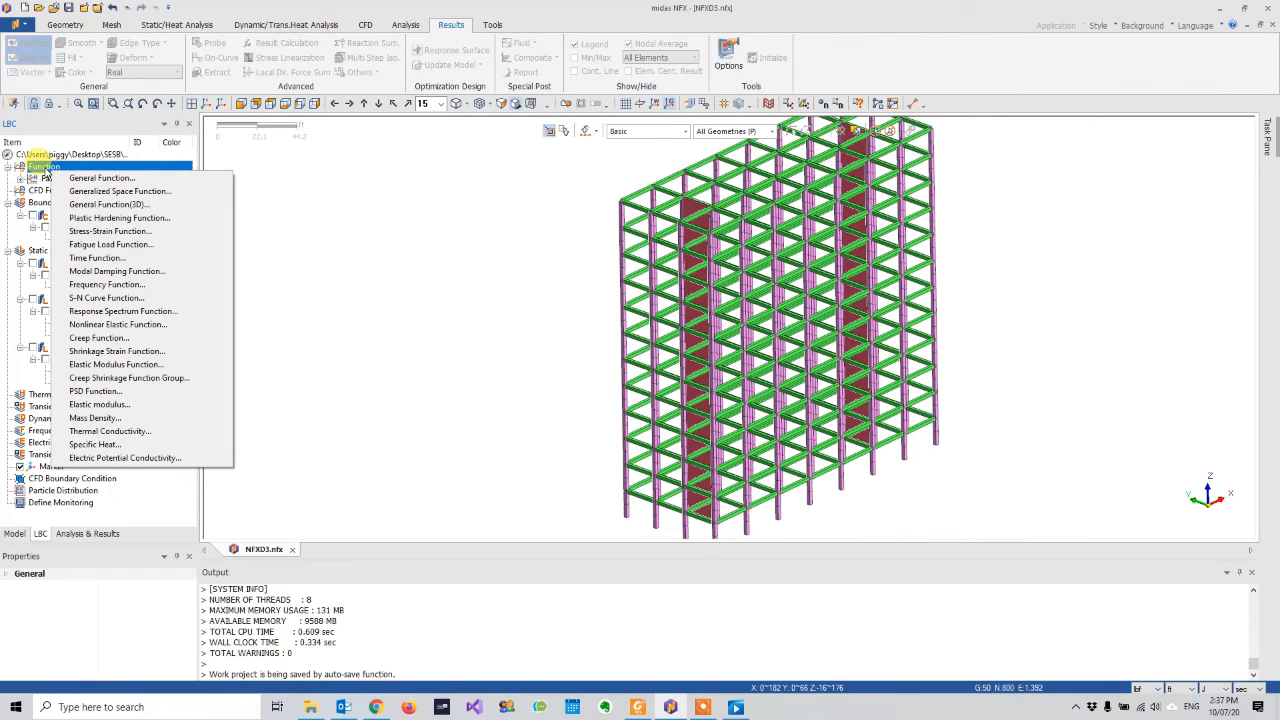
{"action": "left_click", "coordinate": [41, 535]}
{"action": "right_click", "coordinate": [43, 168]}
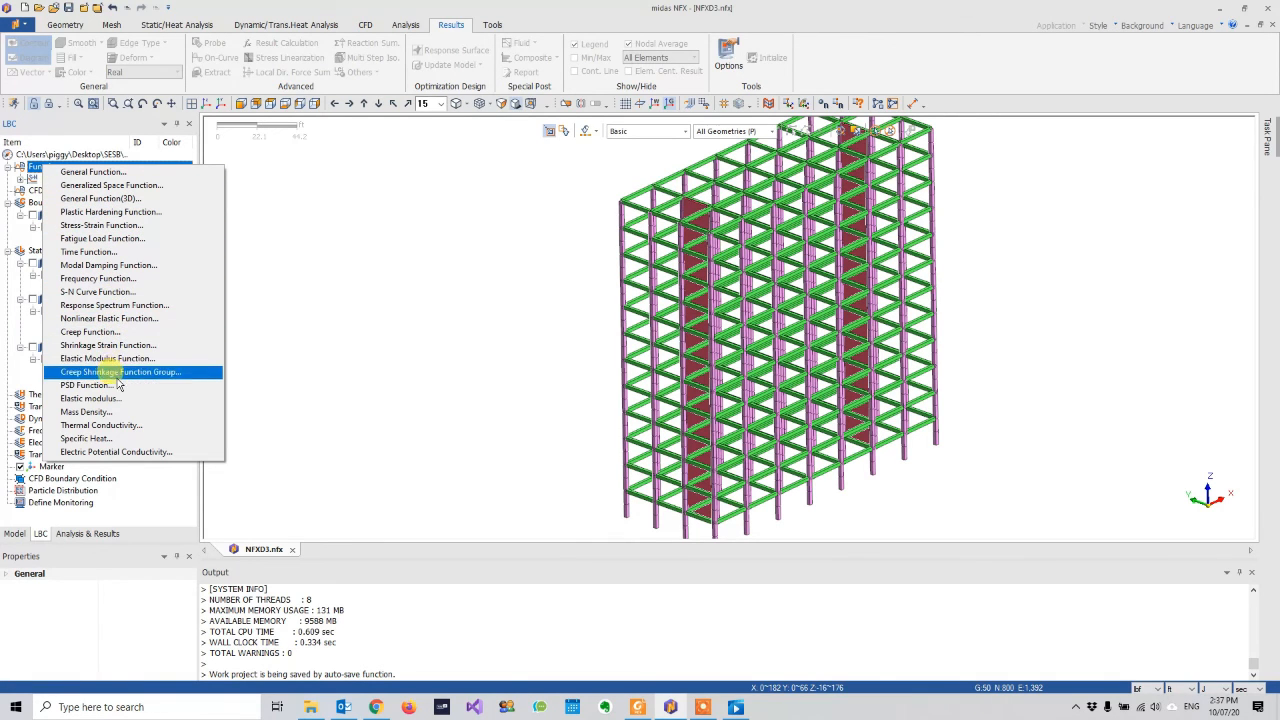
{"action": "left_click", "coordinate": [108, 265]}
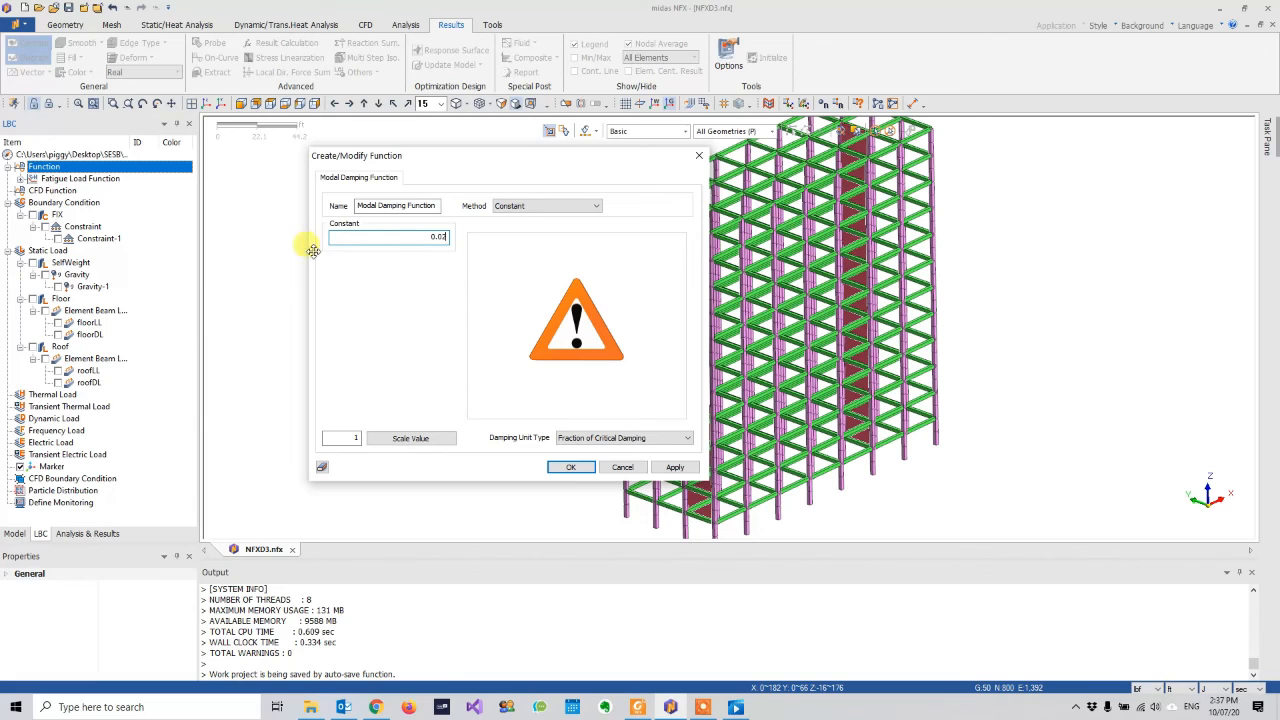
{"action": "left_click_drag", "start_coordinate": [357, 204], "coordinate": [456, 207]}
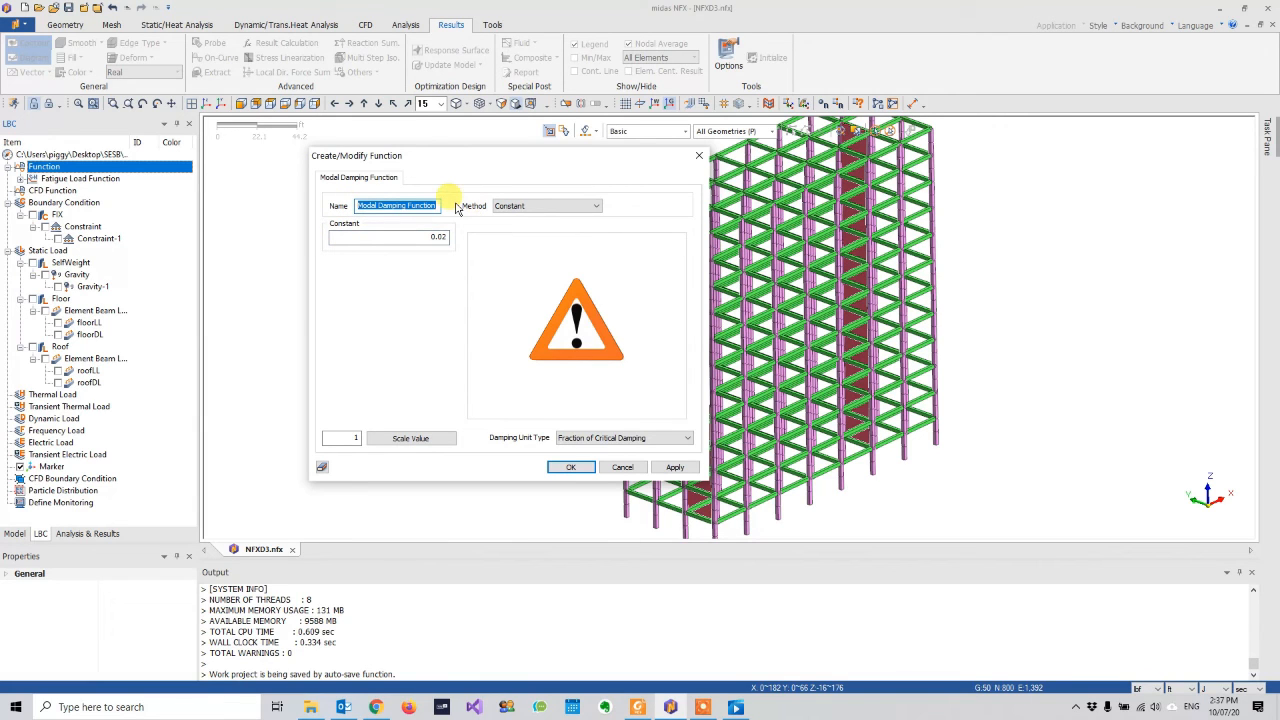
{"action": "type", "text": "2% Damping"}
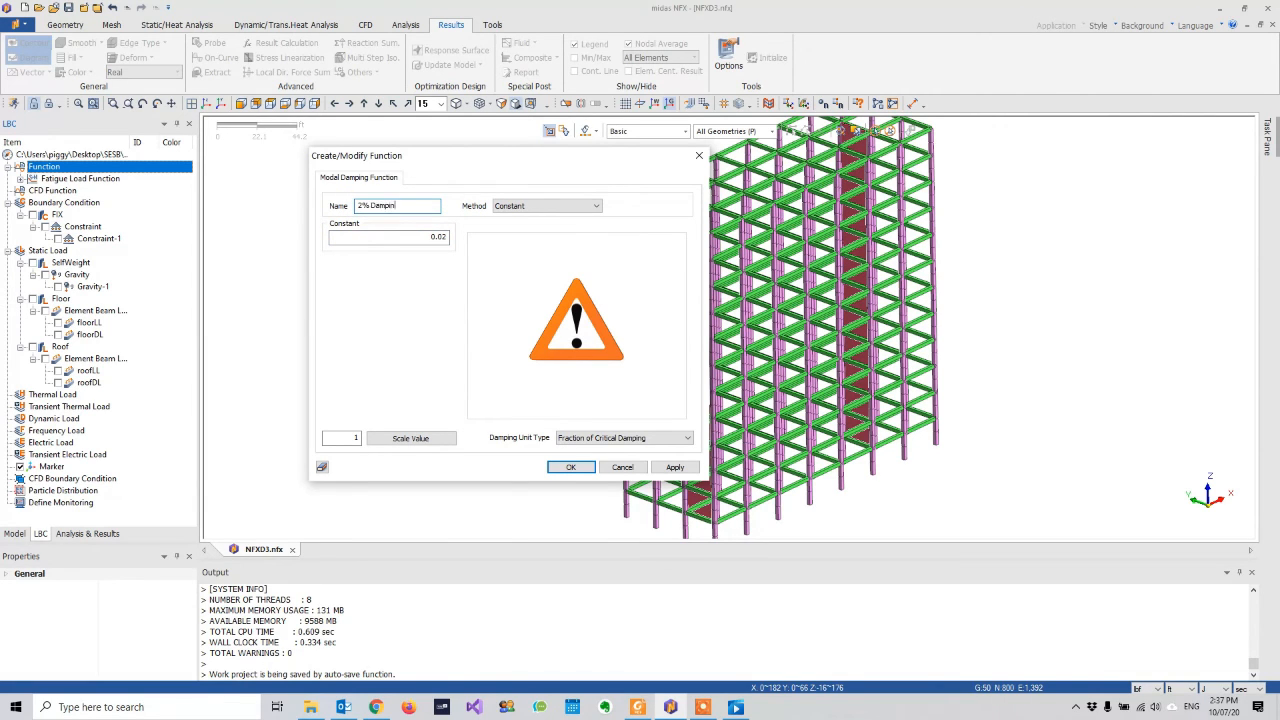
{"action": "left_click", "coordinate": [569, 467]}
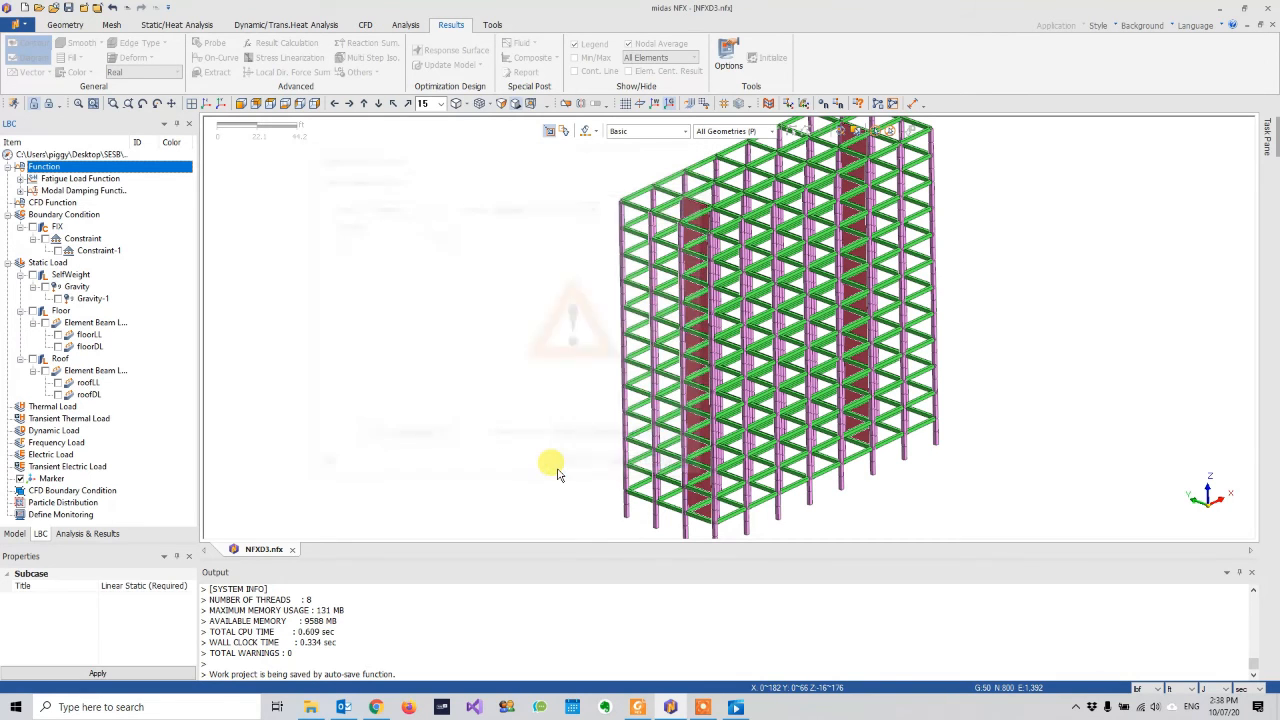
- Create a response spectrum function from the KBC (2009) design spectrum with a maximum period of 6 sec
{"action": "right_click", "coordinate": [81, 170]}
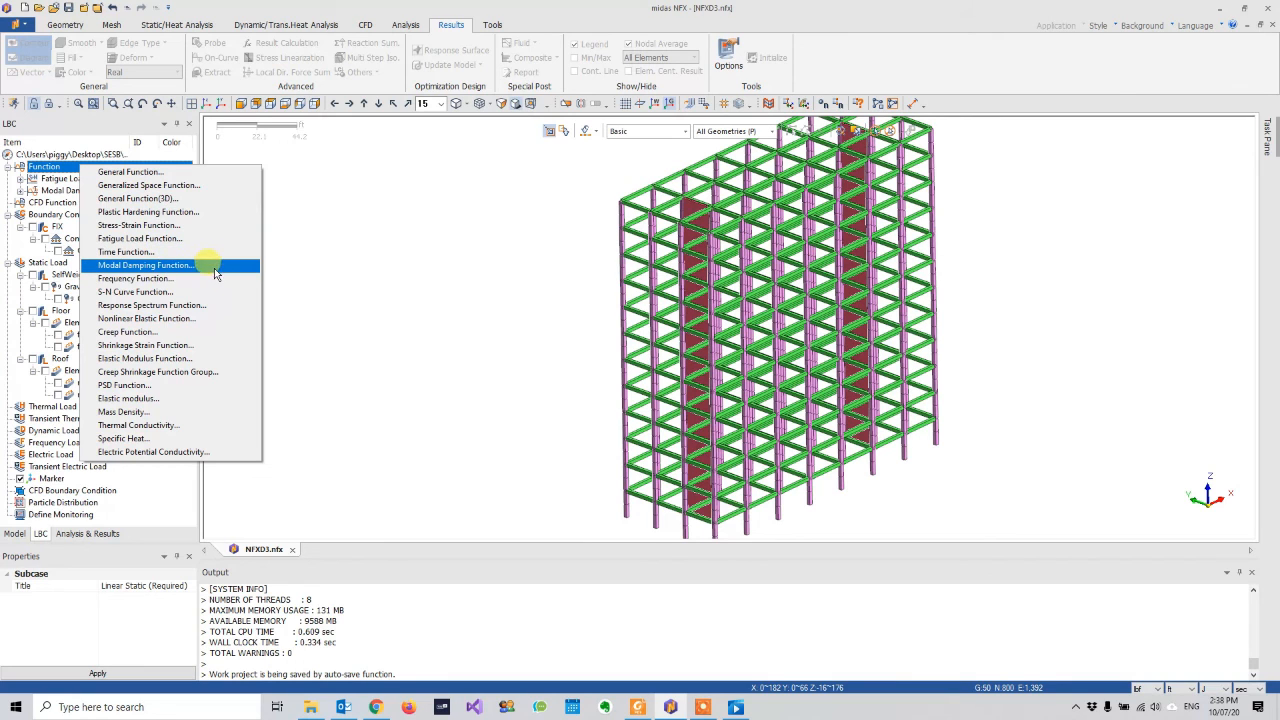
{"action": "left_click", "coordinate": [193, 306]}
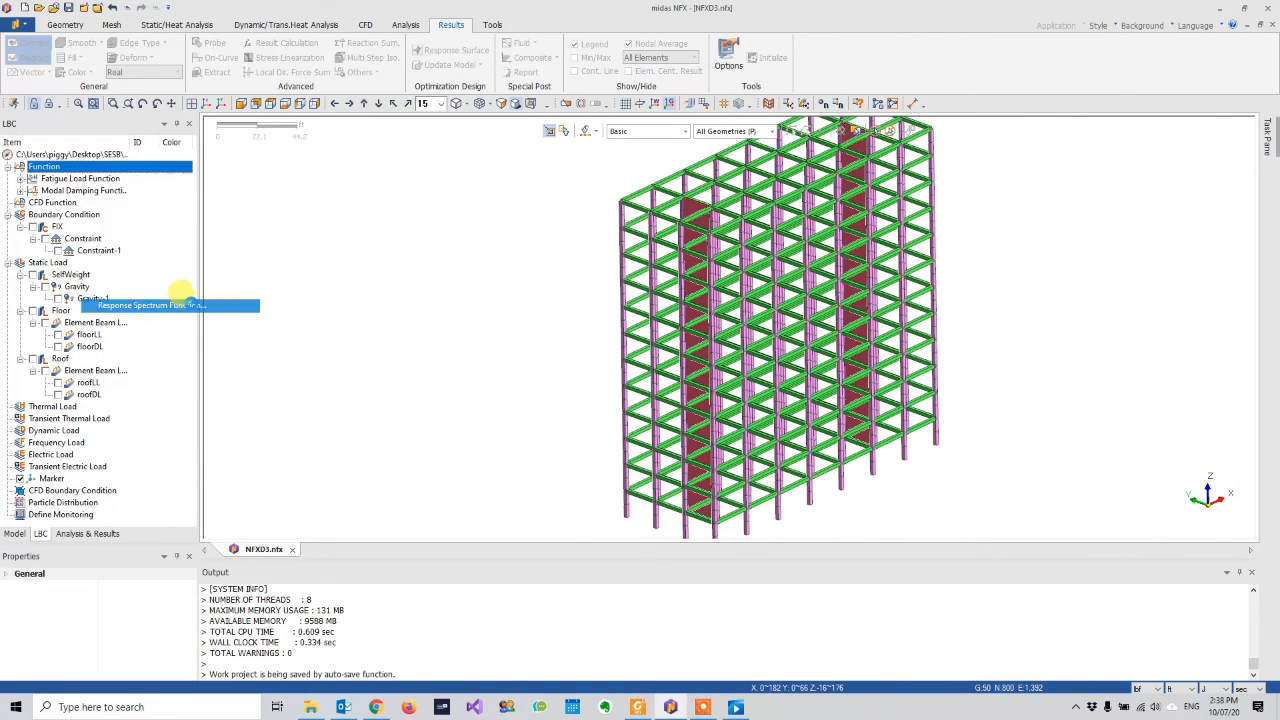
{"action": "left_click_drag", "start_coordinate": [120, 127], "coordinate": [352, 128]}
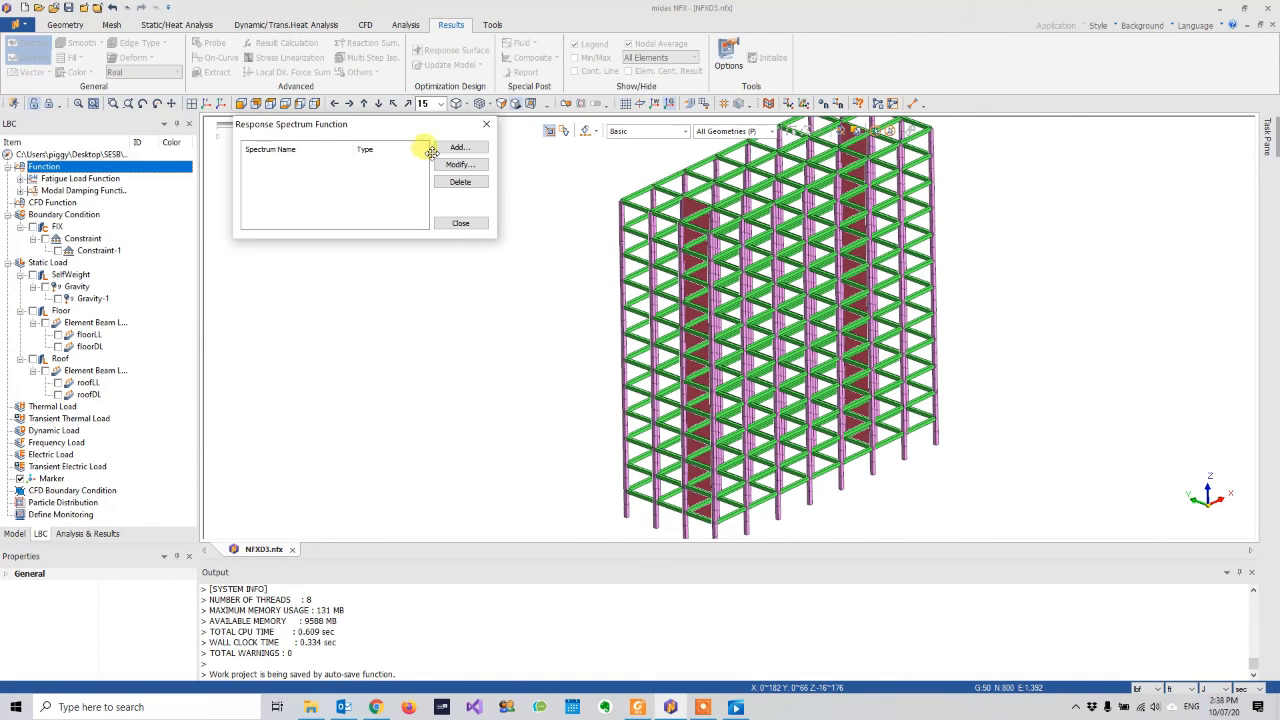
{"action": "left_click", "coordinate": [455, 148]}
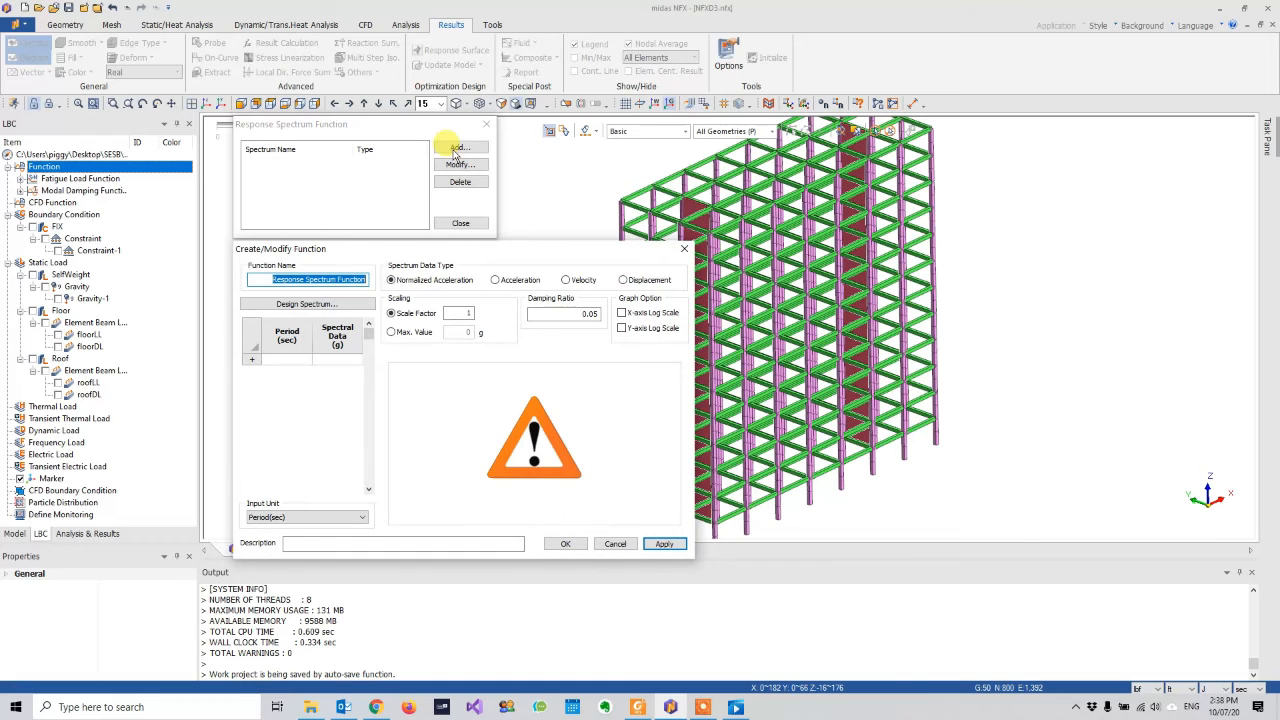
{"action": "left_click", "coordinate": [306, 305]}
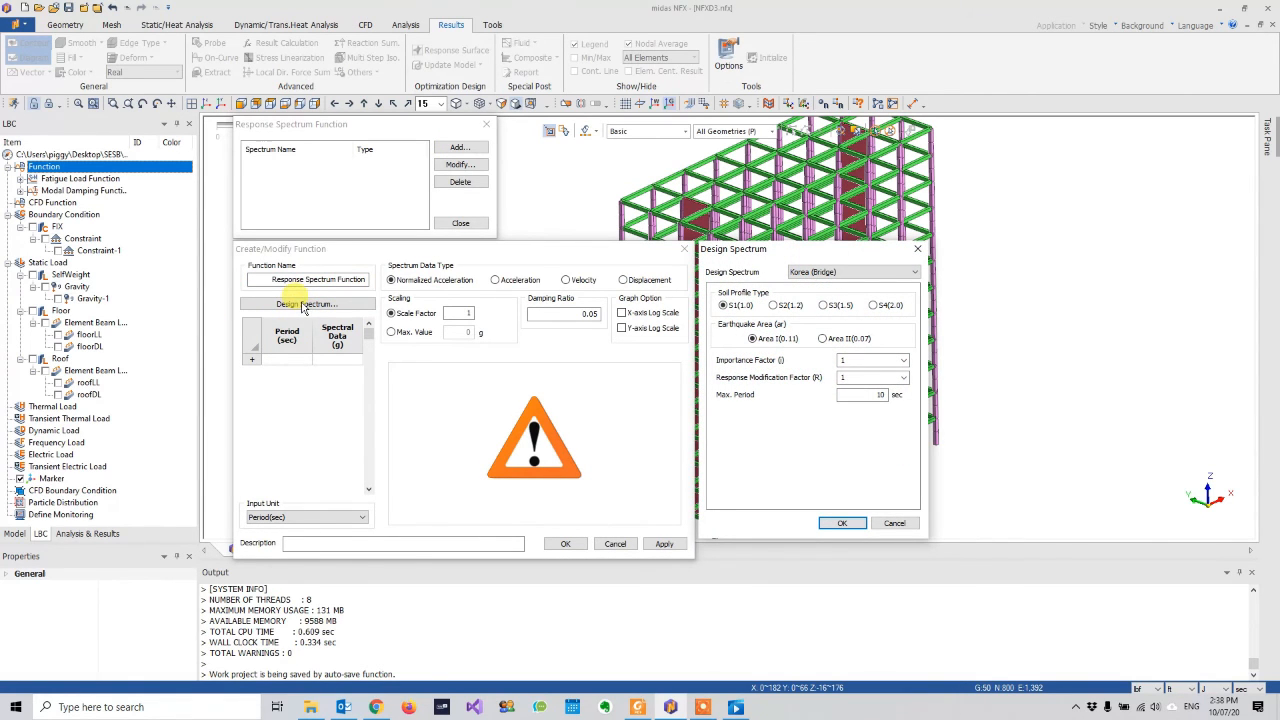
{"action": "left_click", "coordinate": [884, 273]}
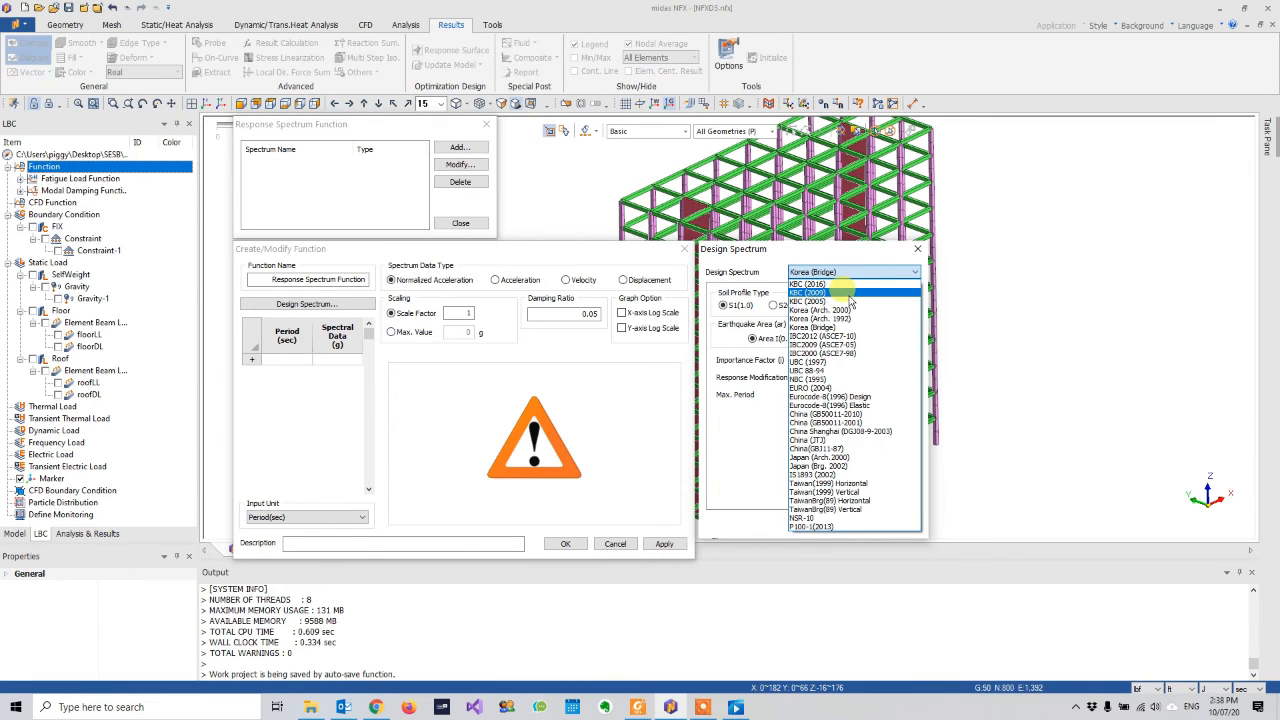
{"action": "left_click", "coordinate": [846, 292]}
{"action": "double_click", "coordinate": [880, 437]}
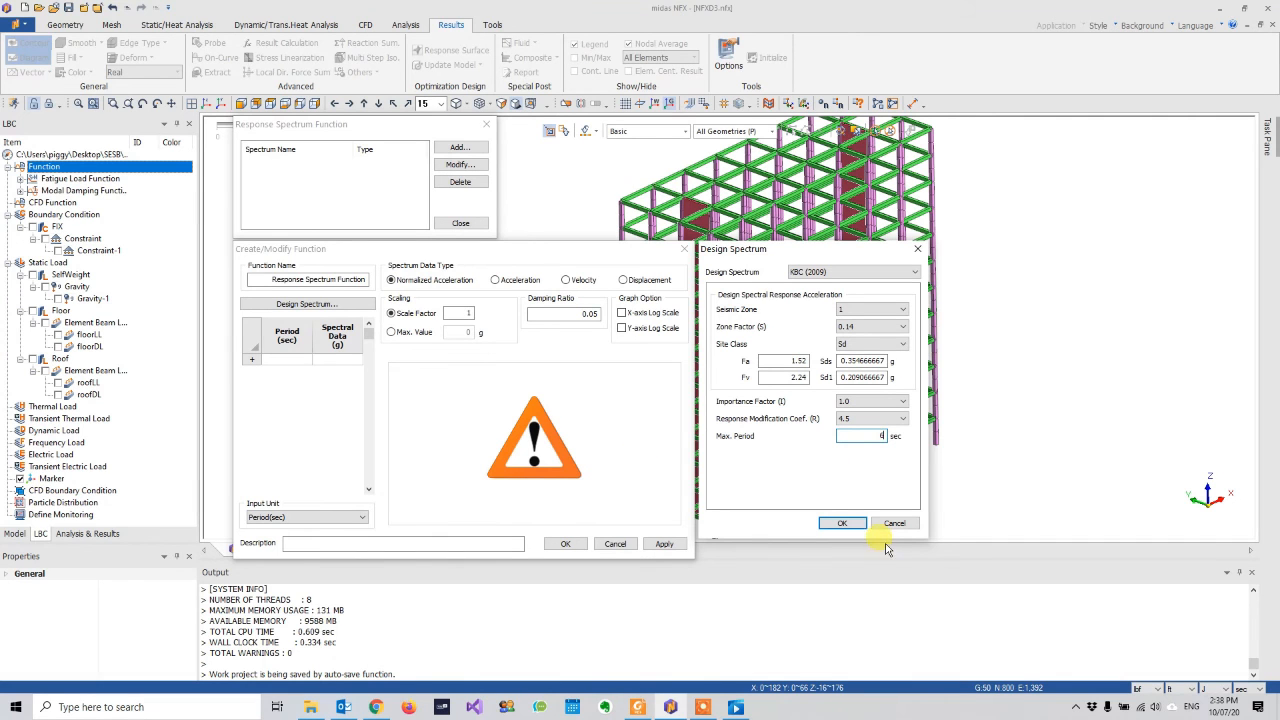
{"action": "left_click", "coordinate": [843, 523]}
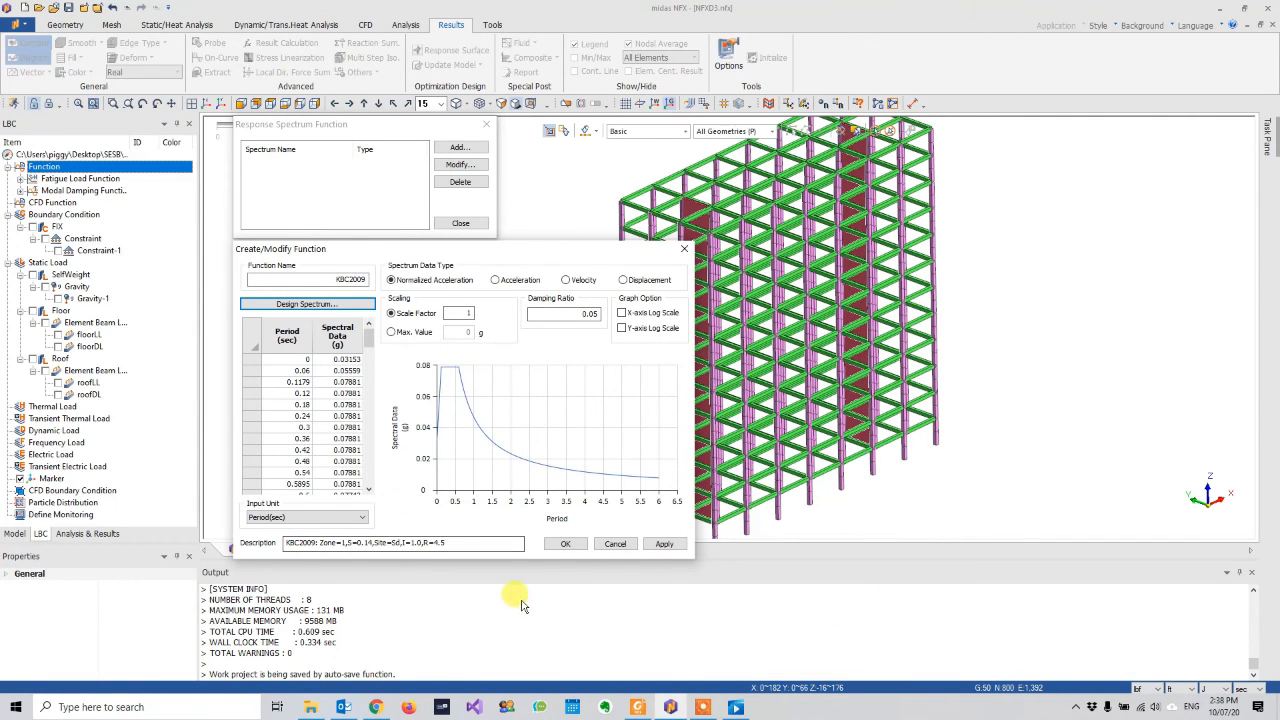
{"action": "left_click", "coordinate": [562, 545]}
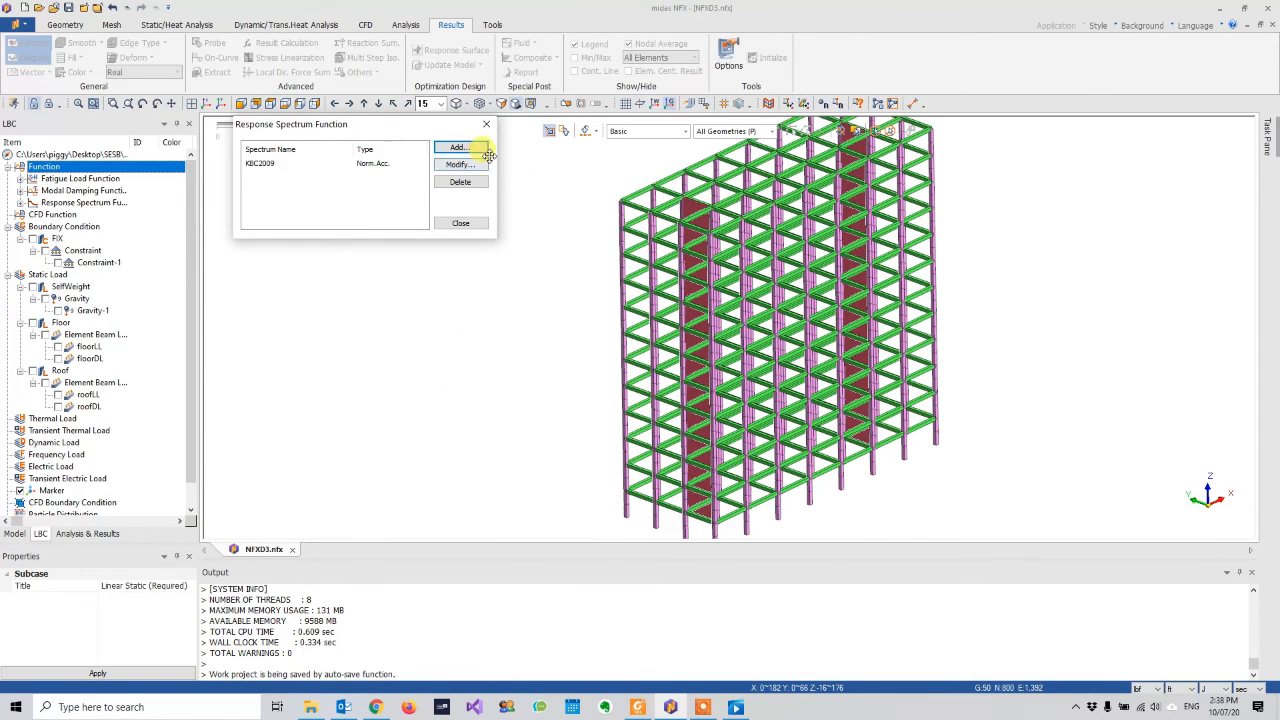
{"action": "left_click", "coordinate": [485, 125]}
- Set up a global response spectrum load in the X direction with KBC2009 as the spectrum function
{"action": "middle_click_drag", "start_coordinate": [508, 265], "coordinate": [506, 261]}
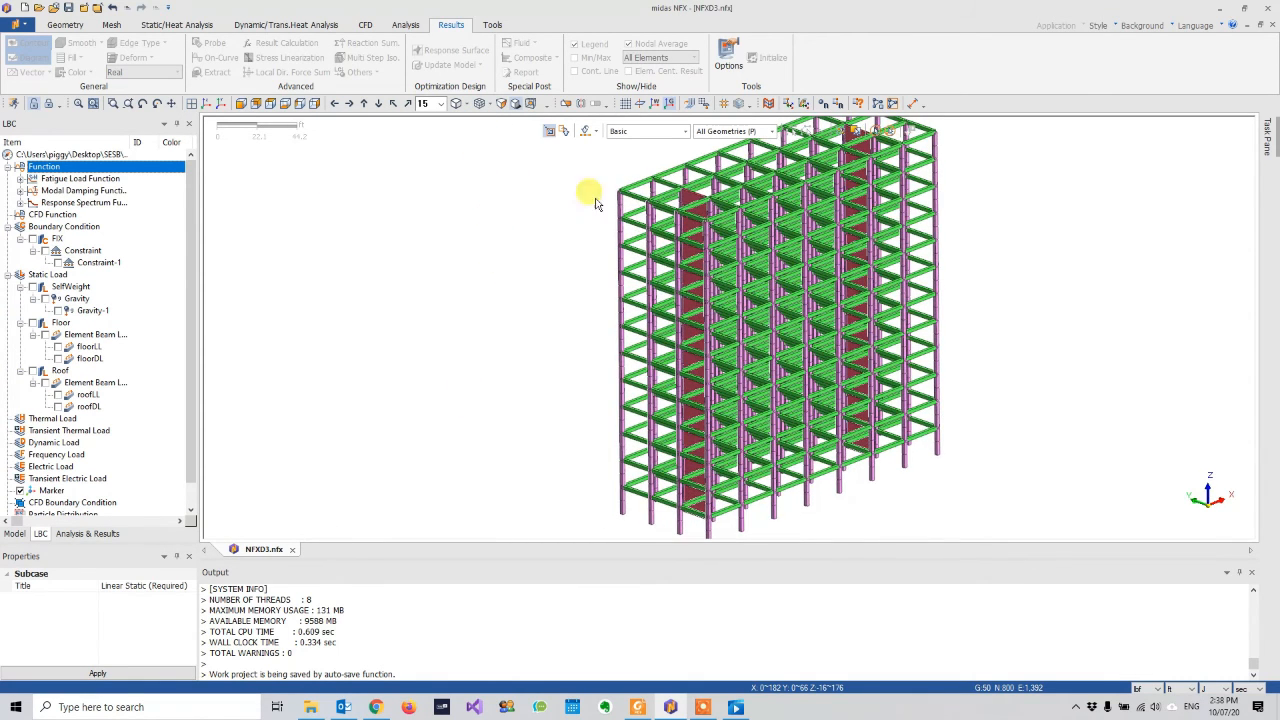
{"action": "left_click", "coordinate": [241, 104]}
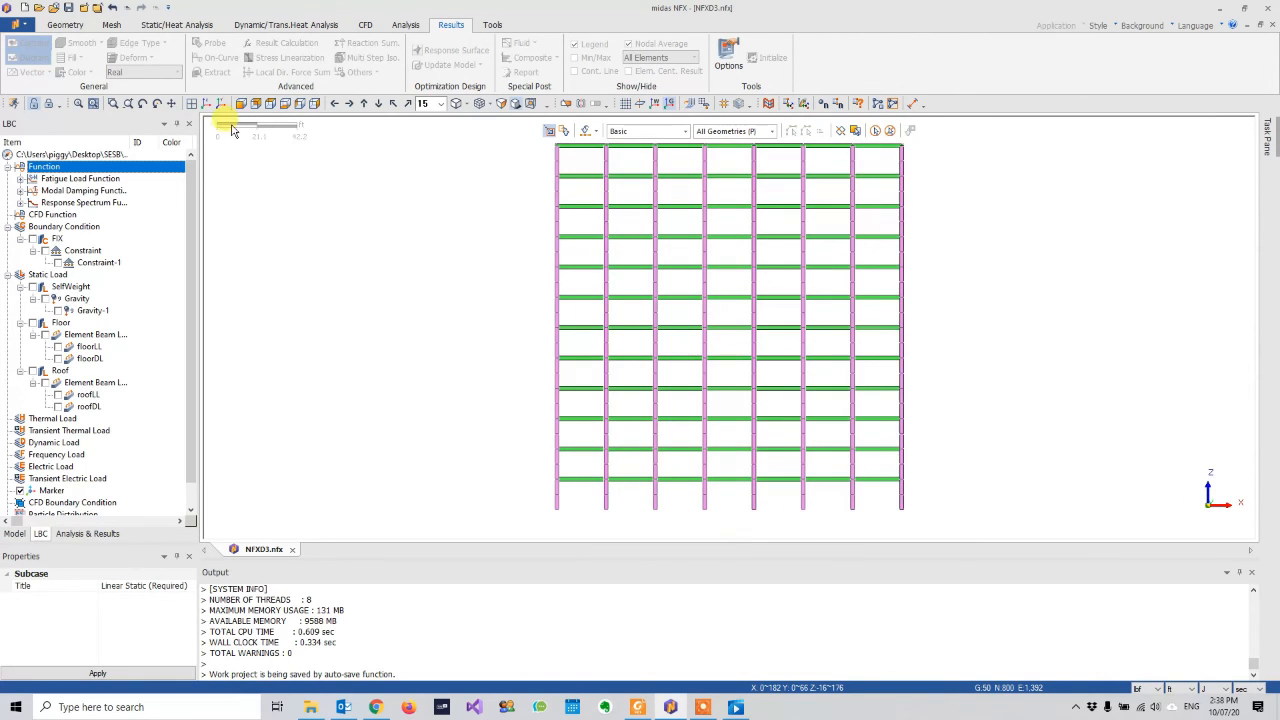
{"action": "left_click", "coordinate": [265, 25]}
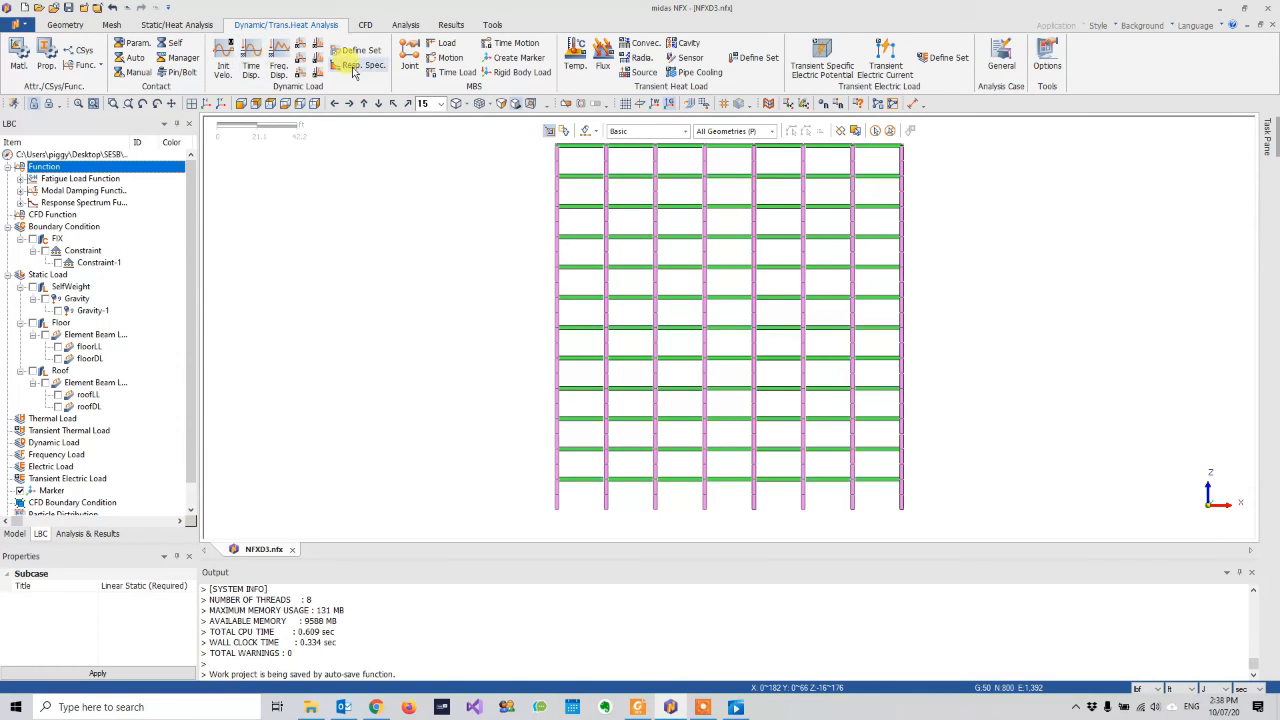
{"action": "left_click", "coordinate": [362, 65]}
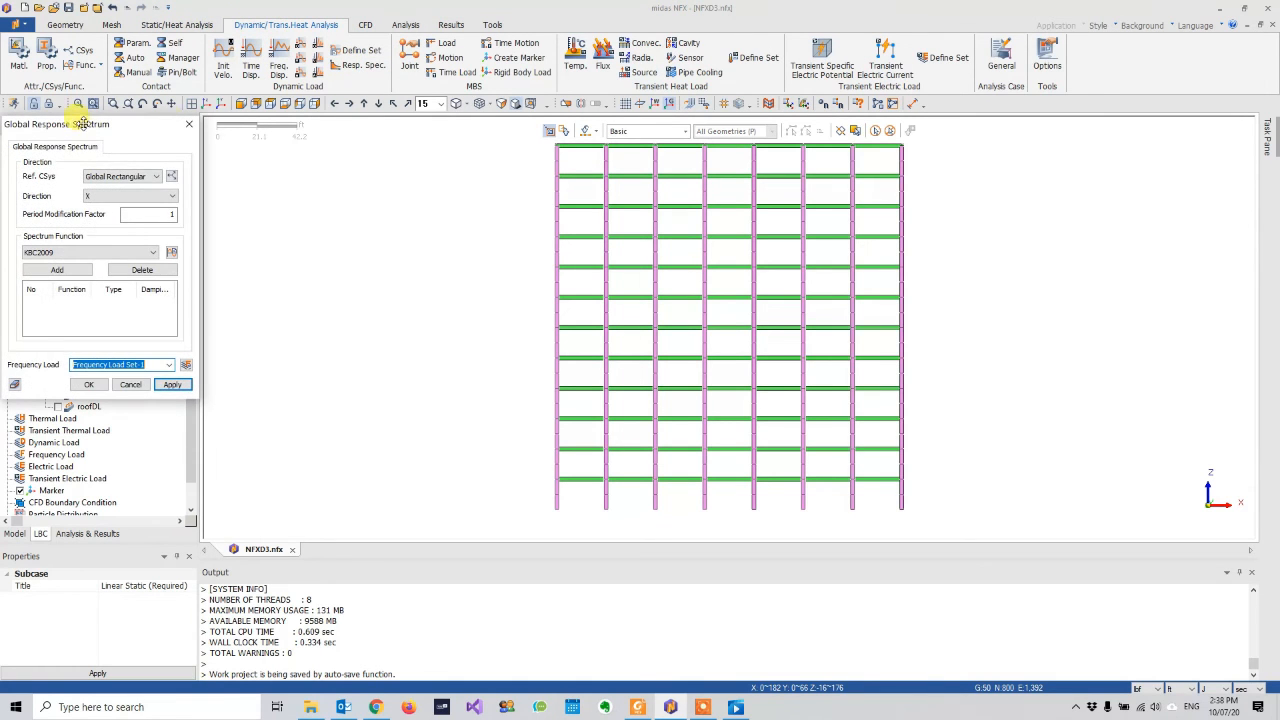
{"action": "left_click_drag", "start_coordinate": [80, 123], "coordinate": [274, 111]}
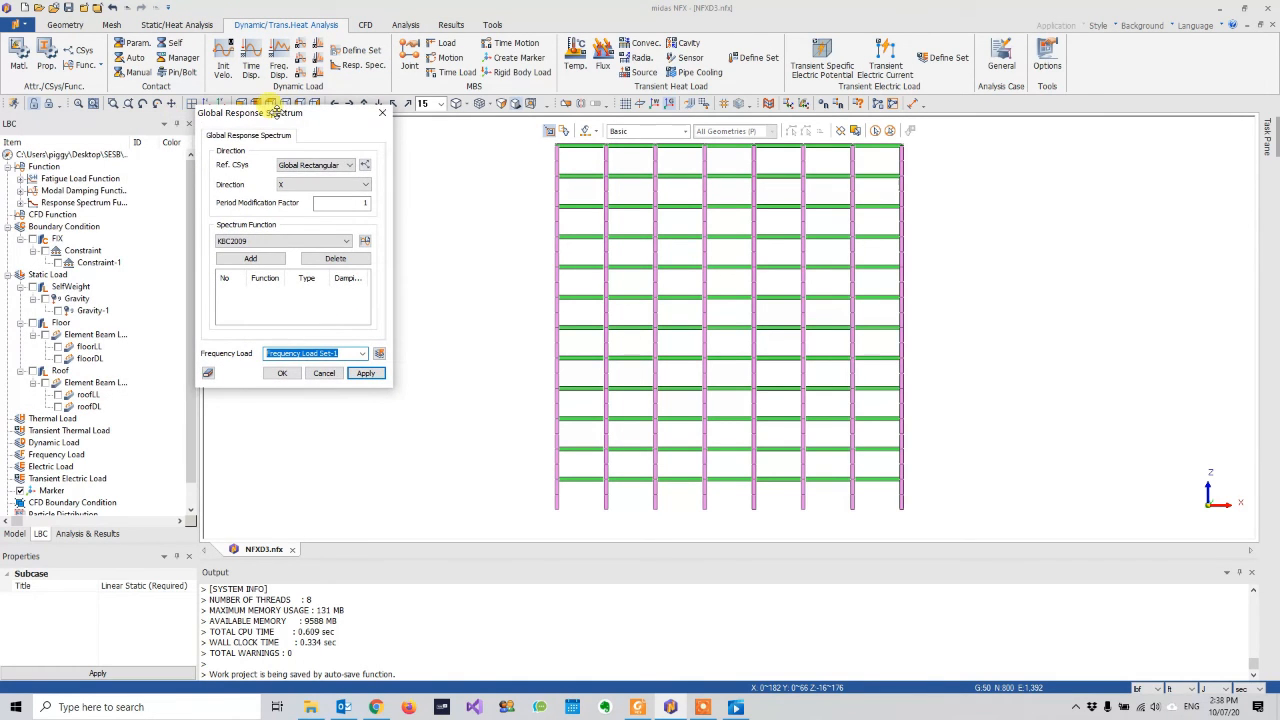
{"action": "left_click", "coordinate": [288, 187]}
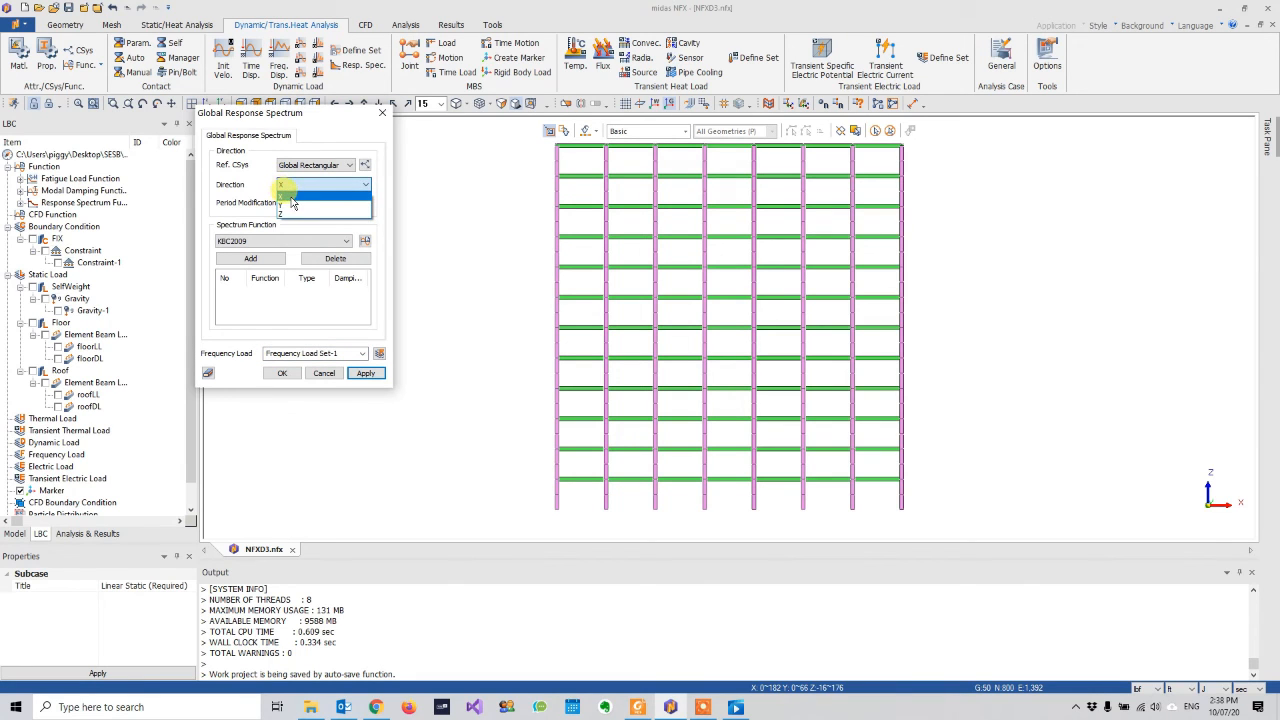
{"action": "left_click", "coordinate": [285, 195]}
{"action": "left_click", "coordinate": [232, 241]}
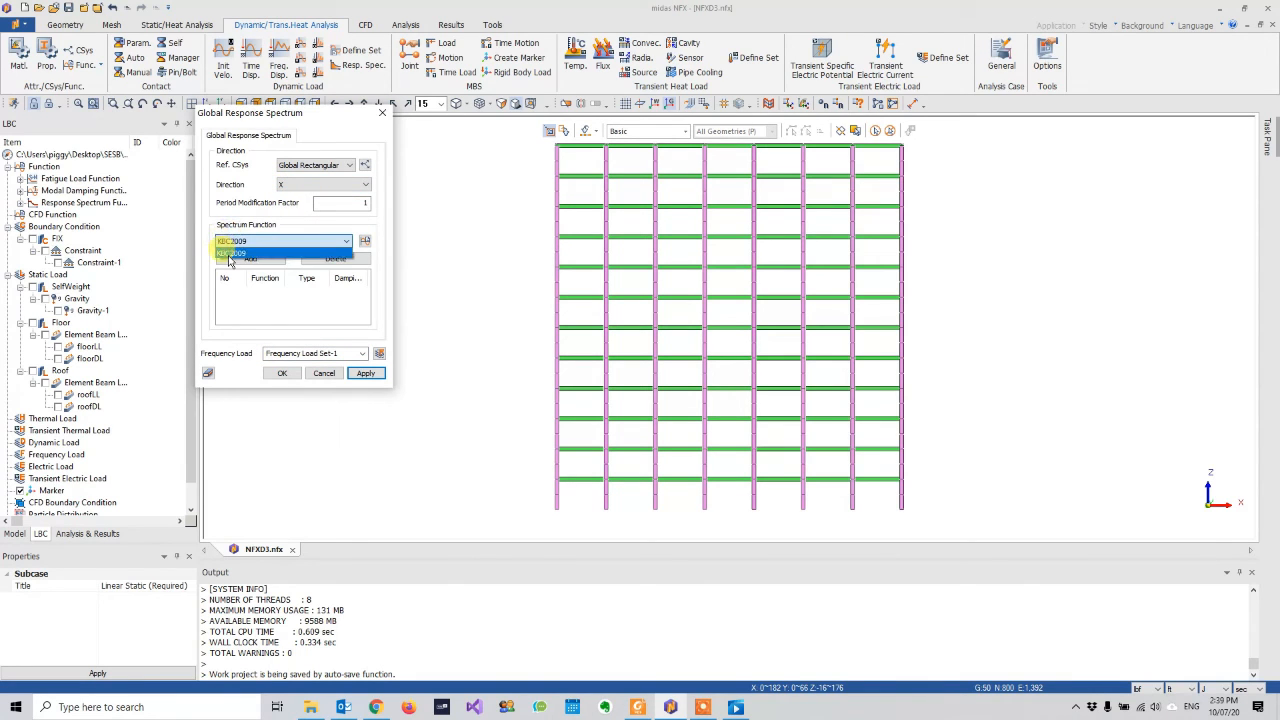
{"action": "left_click", "coordinate": [230, 254]}
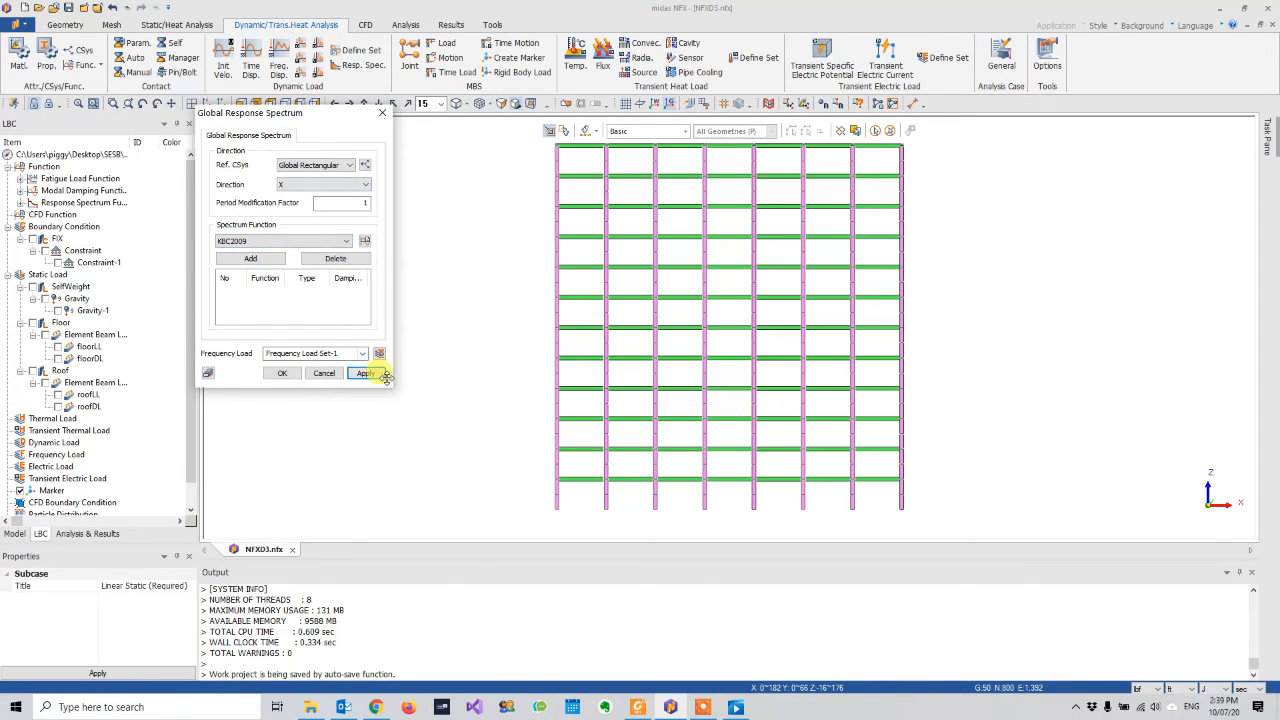
- Name the frequency load set X-Spectrum, add the KBC2009 function to its list and create the load
{"action": "left_click", "coordinate": [348, 353]}
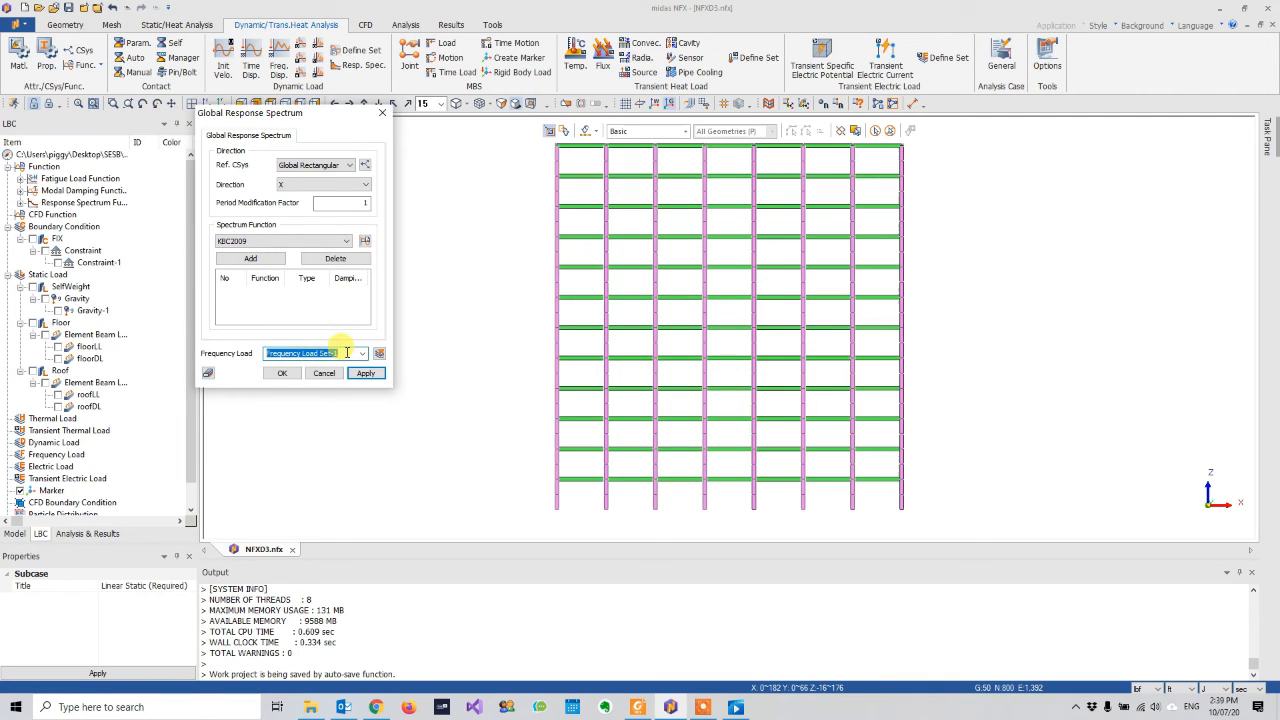
{"action": "type", "text": "X-Spectrum"}
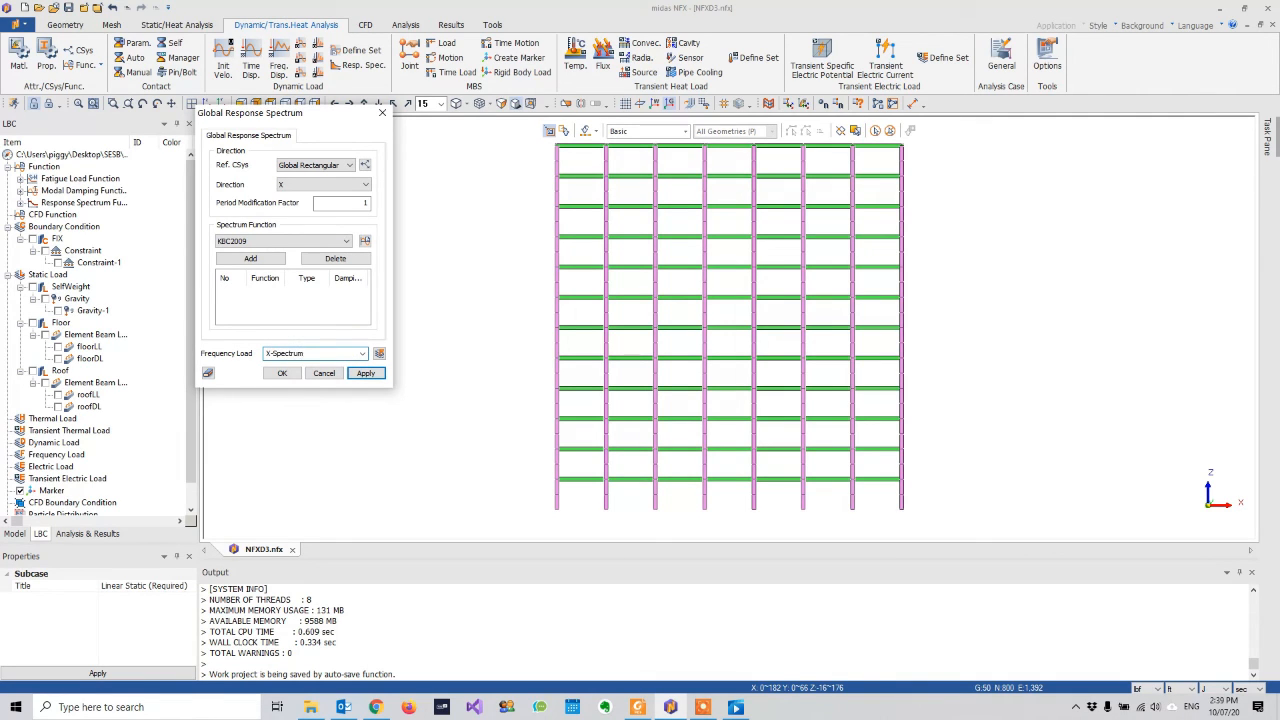
{"action": "left_click", "coordinate": [359, 378]}
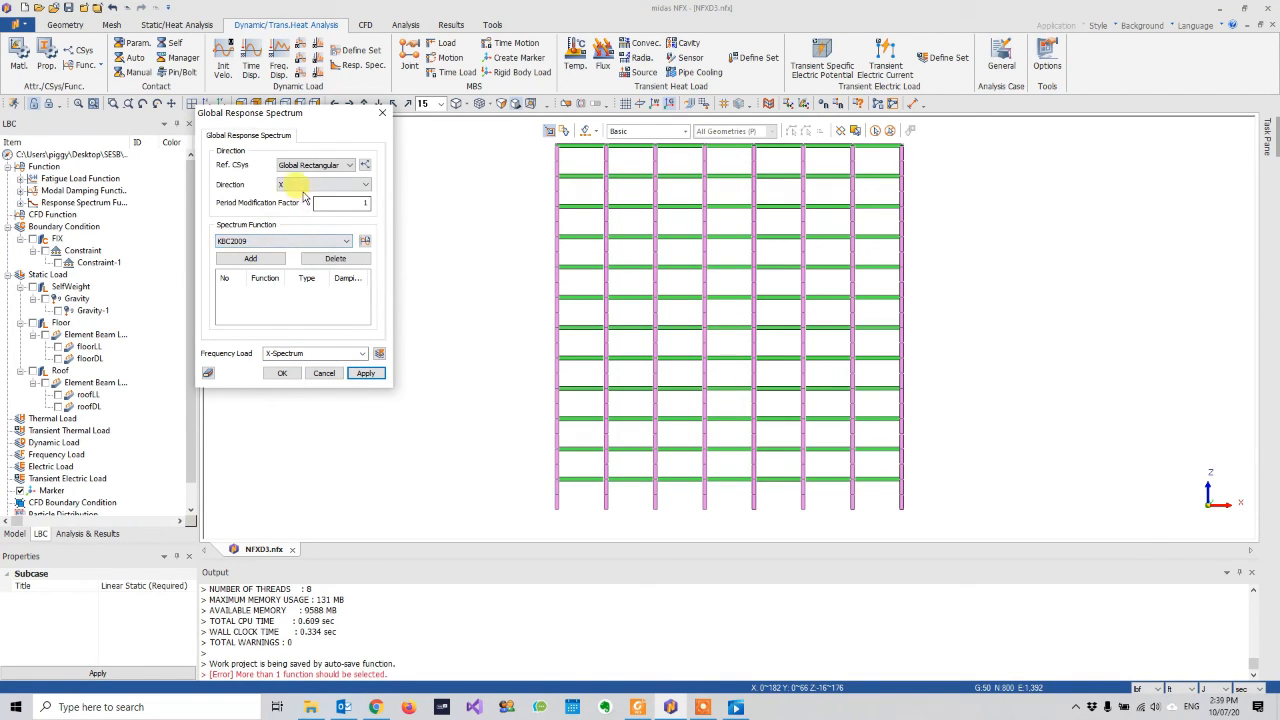
{"action": "left_click", "coordinate": [264, 259]}
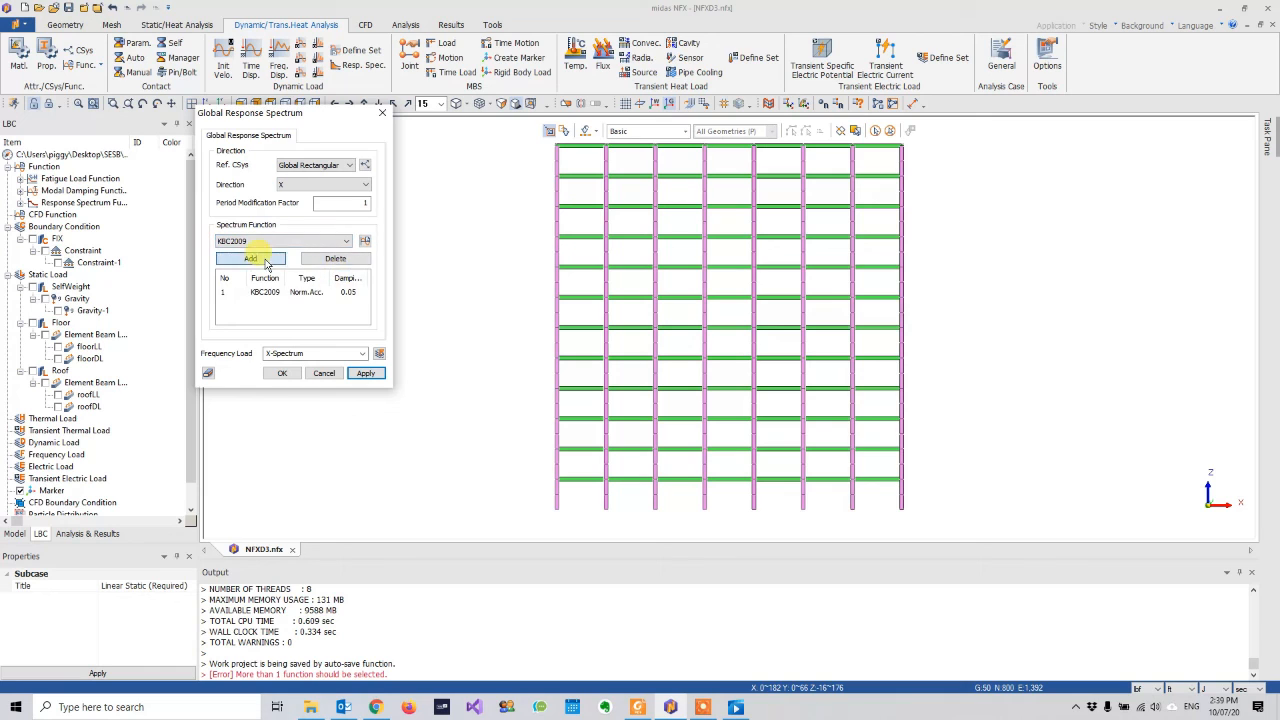
{"action": "left_click", "coordinate": [366, 374]}
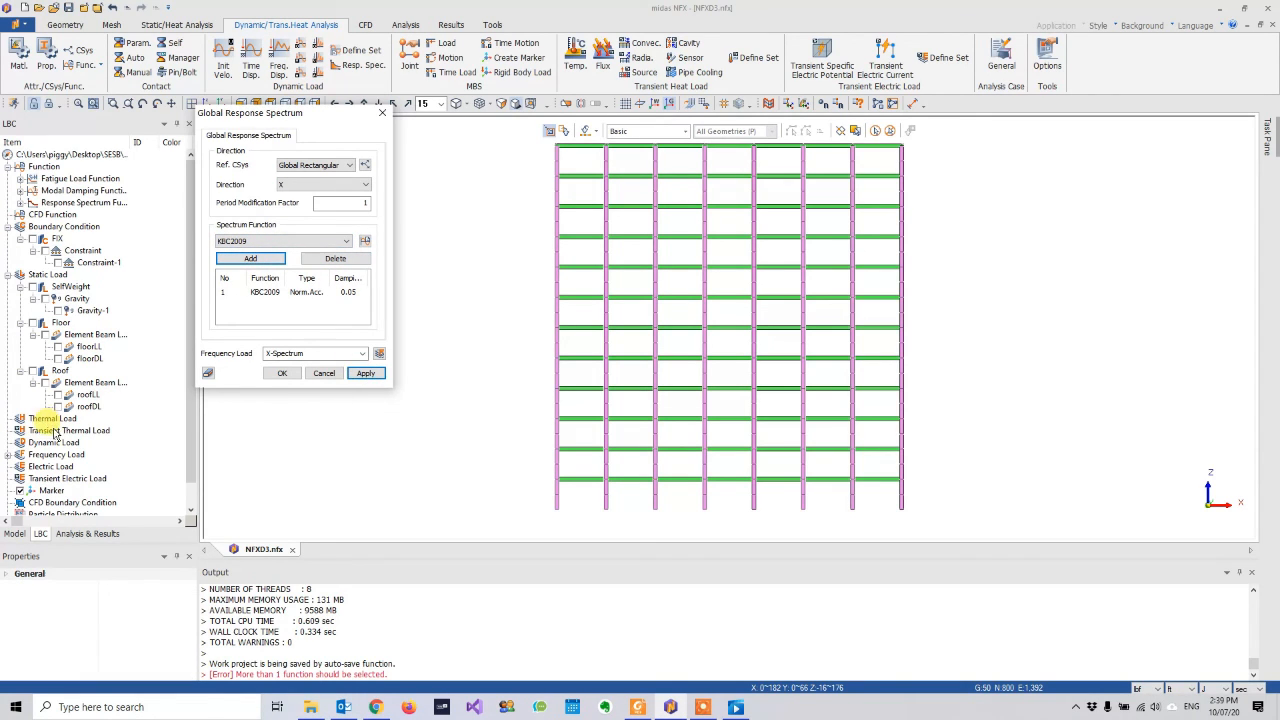
{"action": "left_click", "coordinate": [8, 455]}
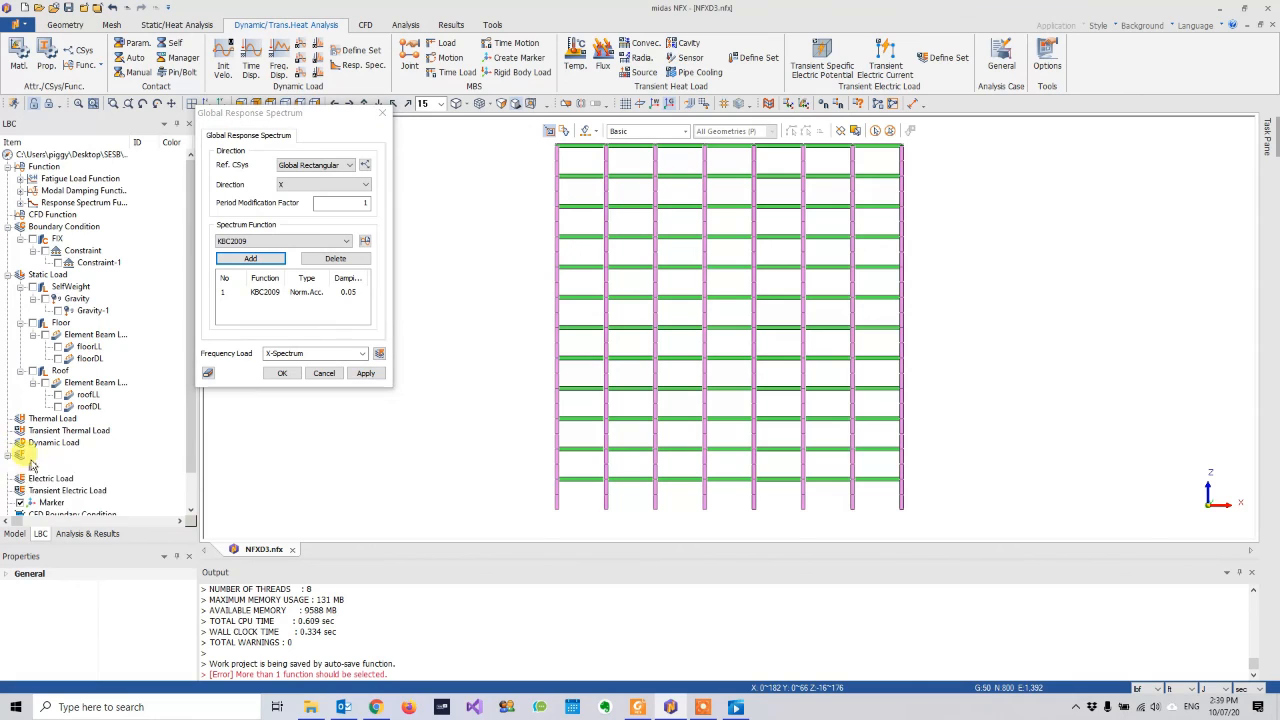
{"action": "left_click", "coordinate": [21, 467]}
{"action": "left_click", "coordinate": [32, 480]}
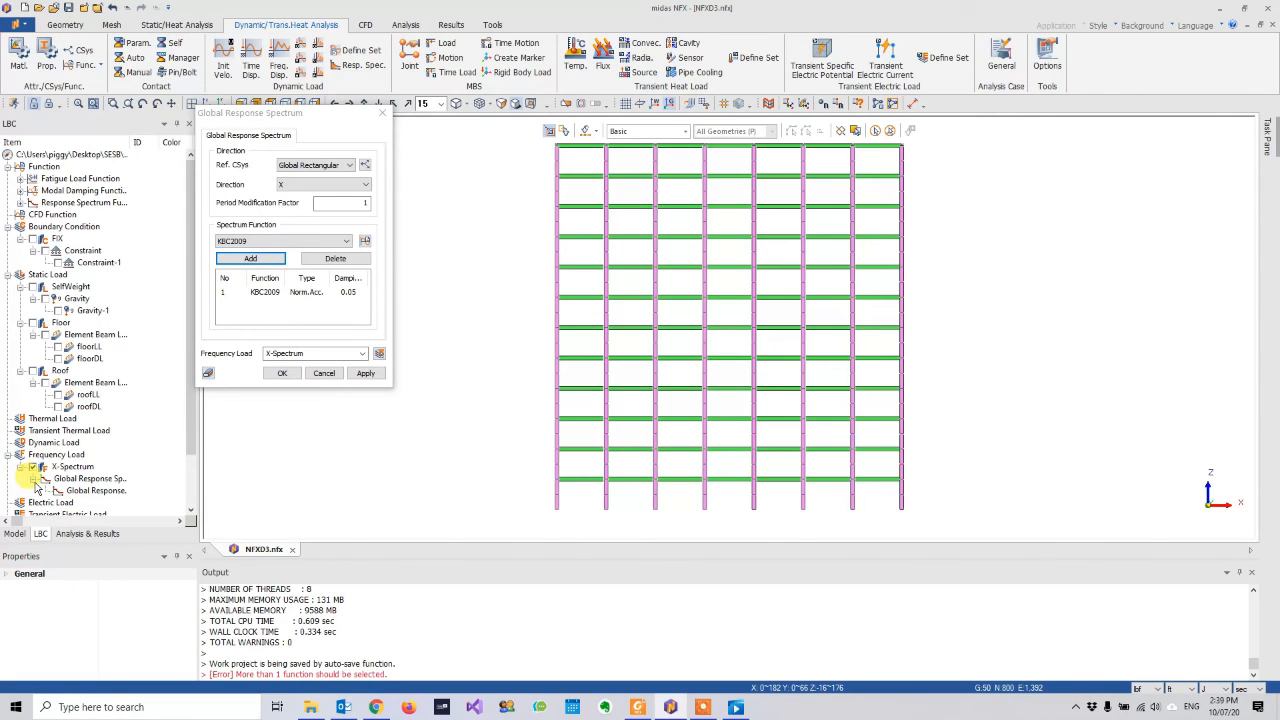
- Create a second global response spectrum load in the Y direction with KBC2009 in a frequency load set named Y-Spectrum
{"action": "left_click", "coordinate": [312, 186]}
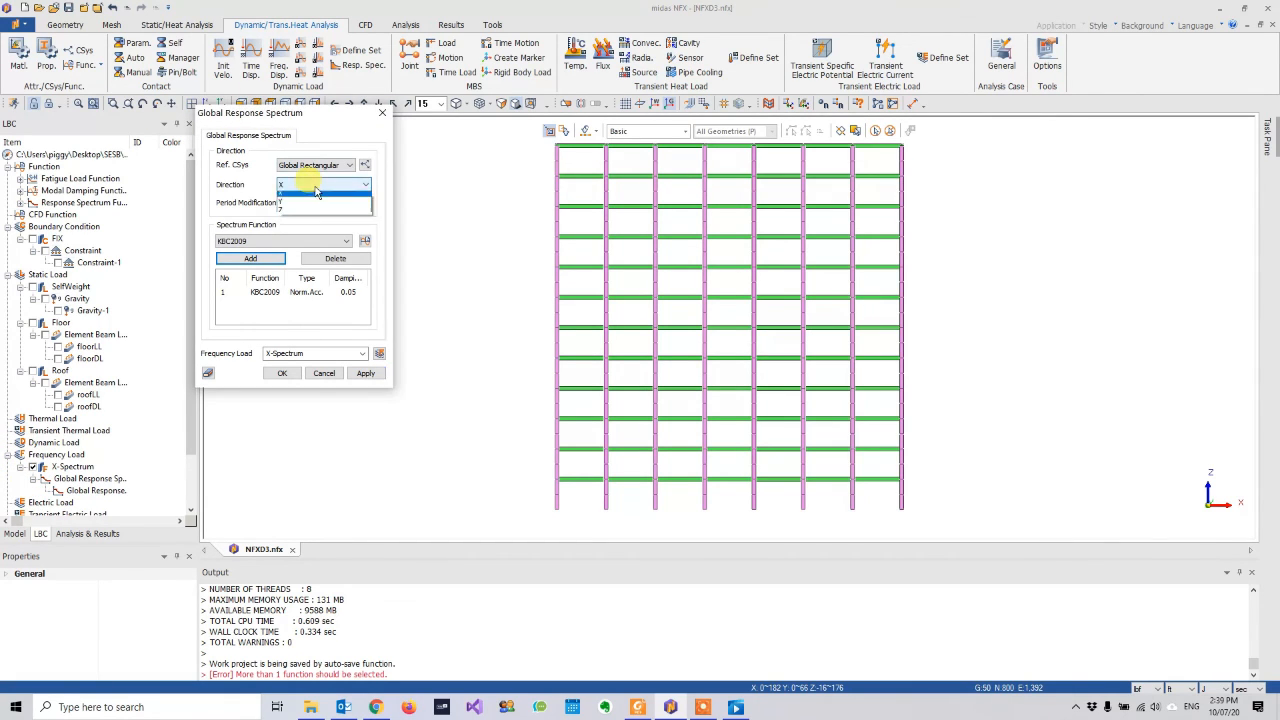
{"action": "left_click", "coordinate": [283, 203]}
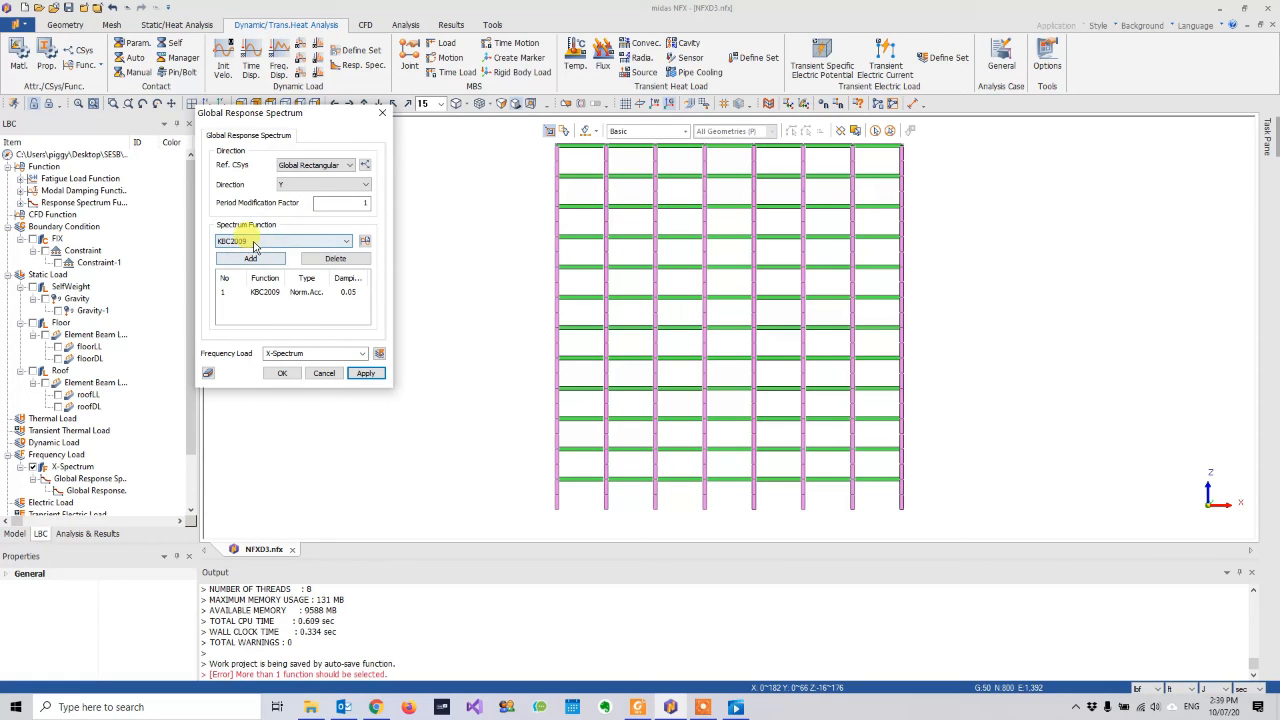
{"action": "left_click", "coordinate": [296, 373]}
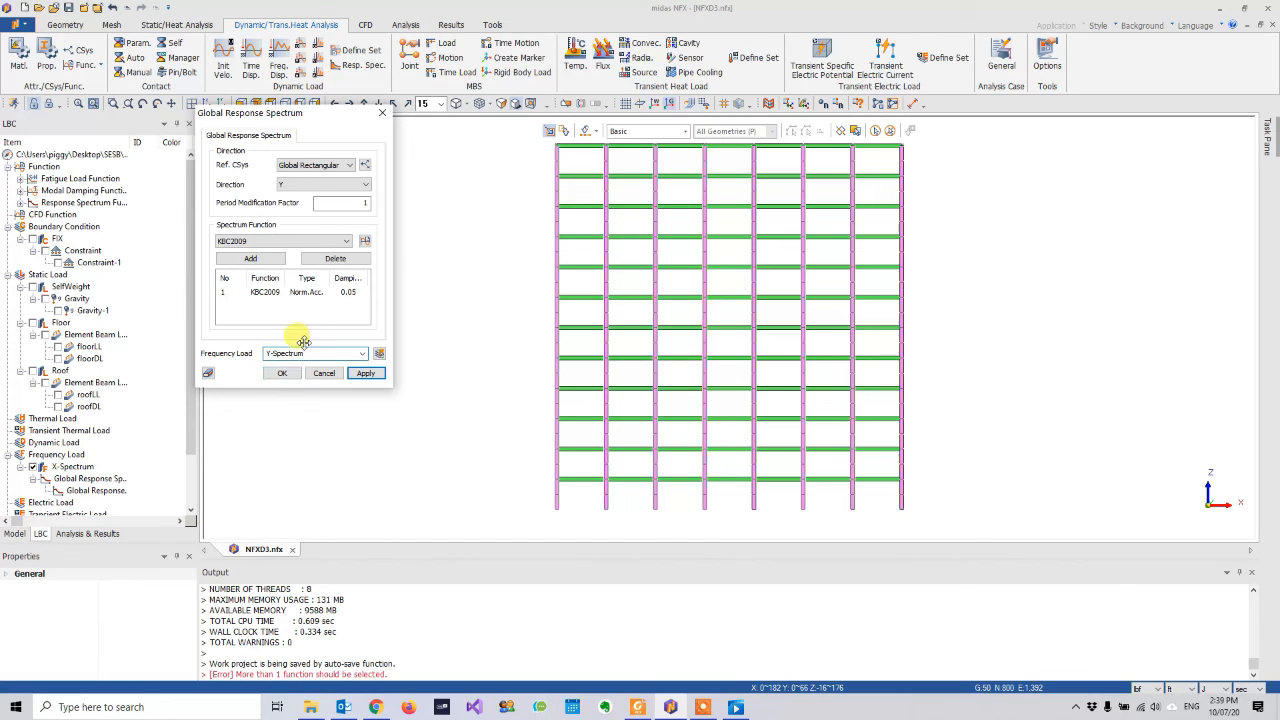
{"action": "left_click", "coordinate": [281, 373]}
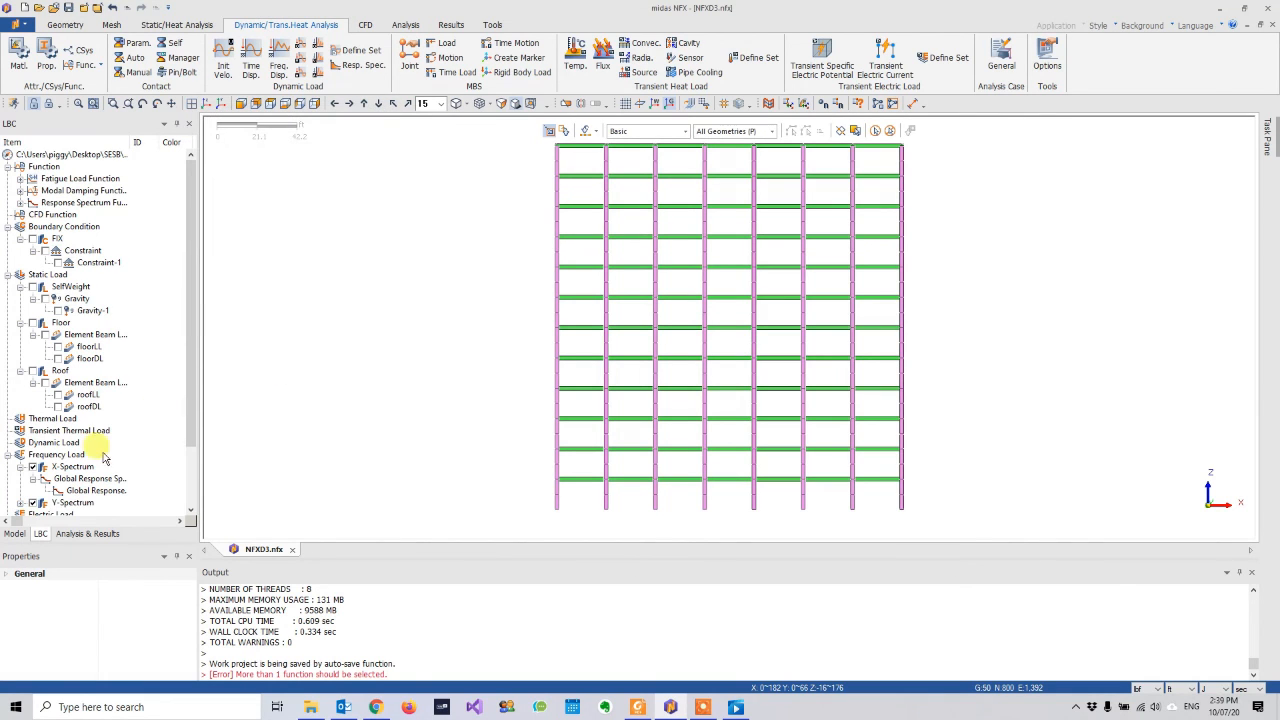
{"action": "scroll", "coordinate": [90, 455], "scroll_direction": "down", "scroll_amount": 2}
{"action": "left_click", "coordinate": [20, 431]}
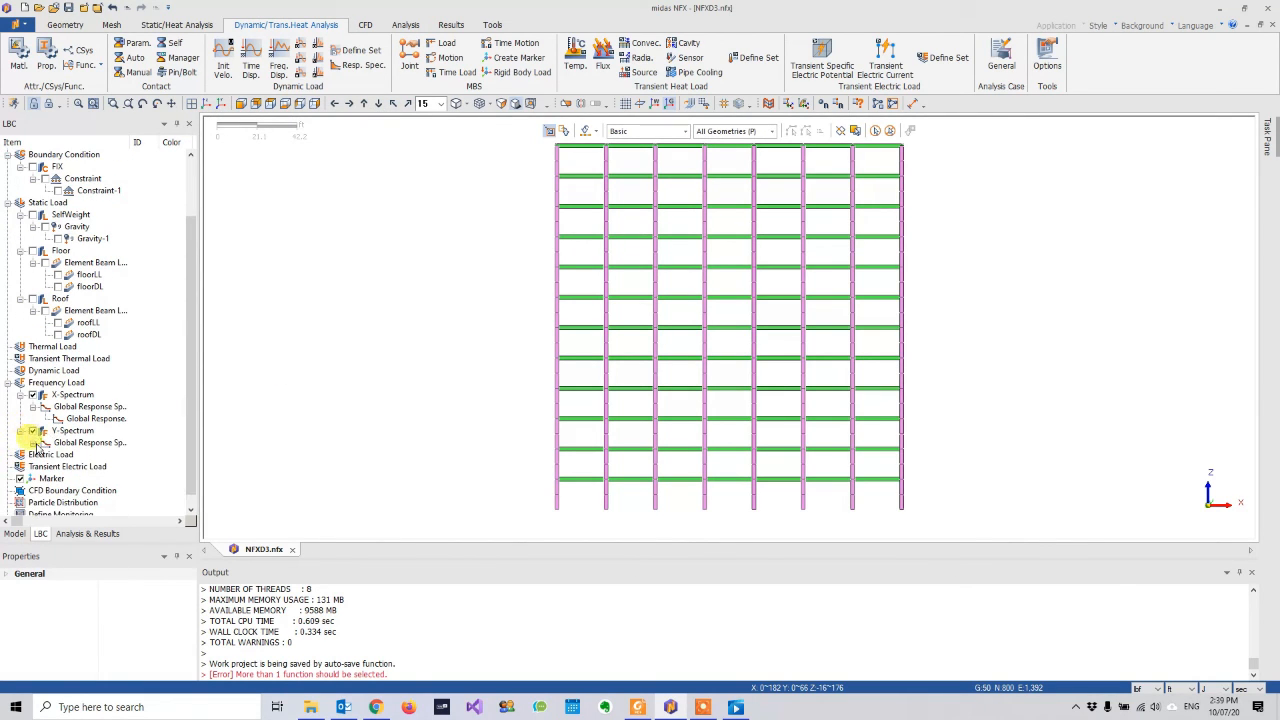
- Add a new analysis case titled RS with Response Spectrum as its solution type
{"action": "left_click", "coordinate": [82, 534]}
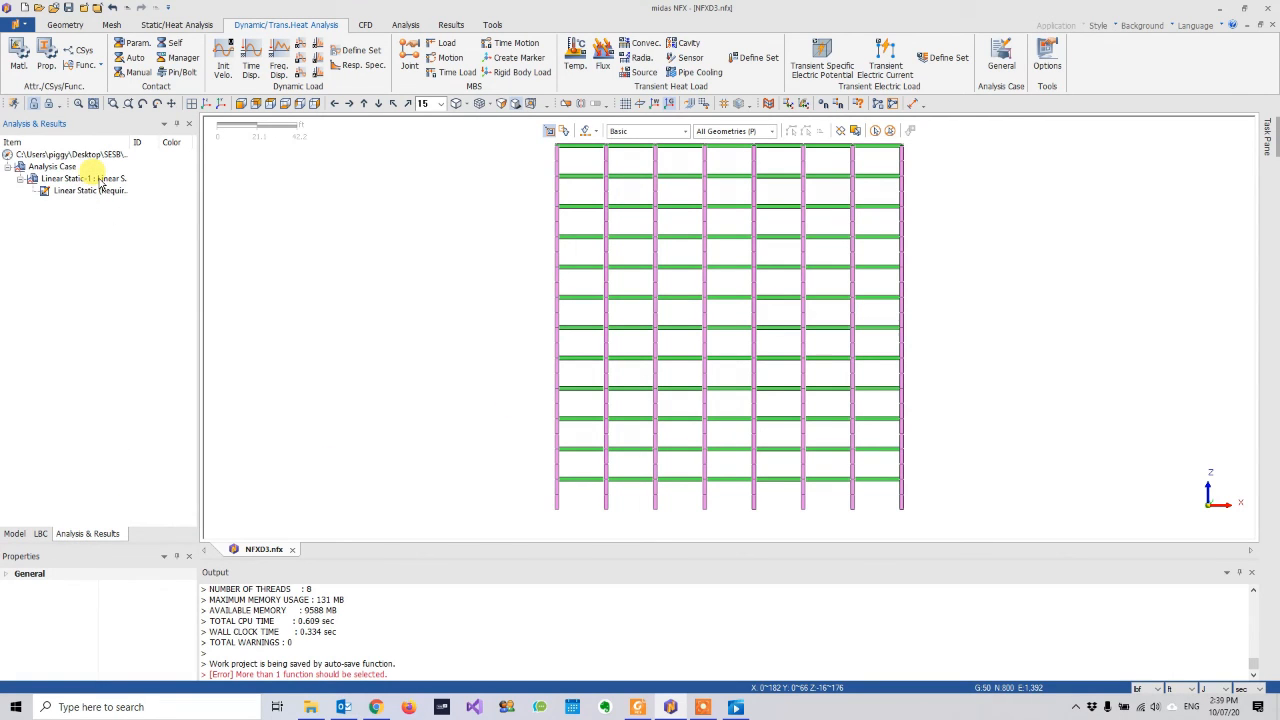
{"action": "right_click", "coordinate": [101, 184]}
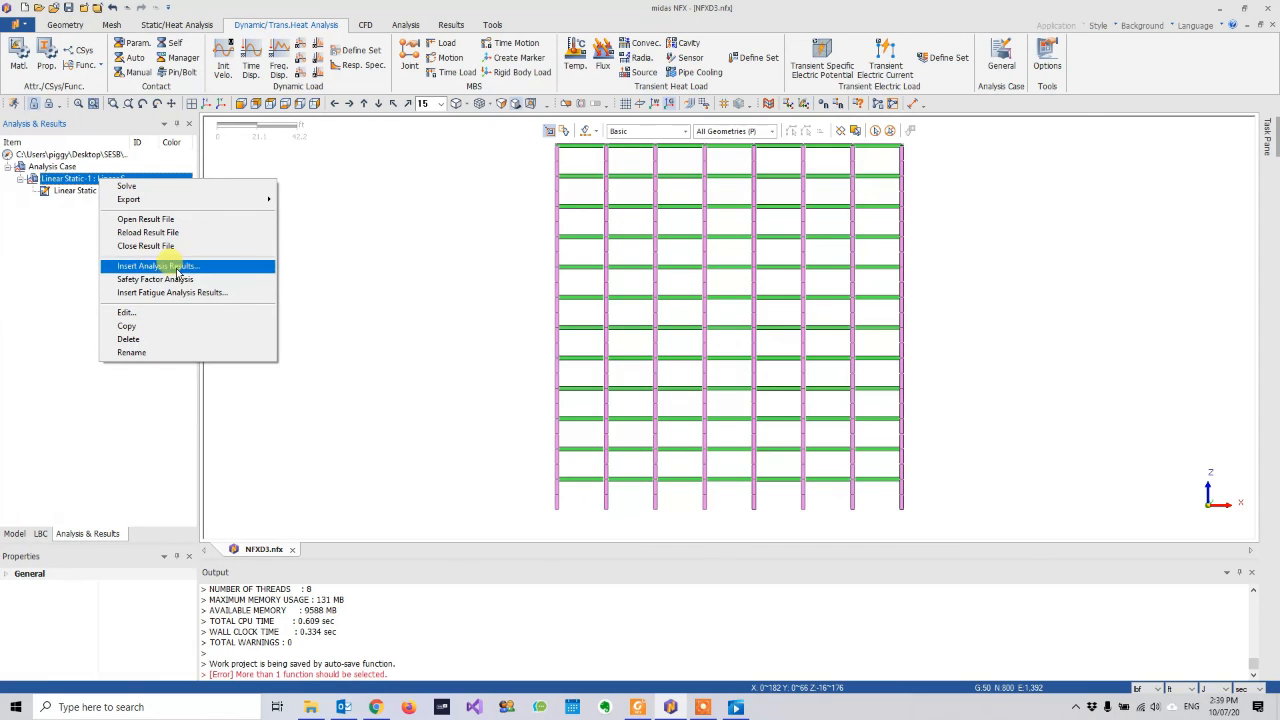
{"action": "right_click", "coordinate": [55, 170]}
{"action": "left_click", "coordinate": [72, 279]}
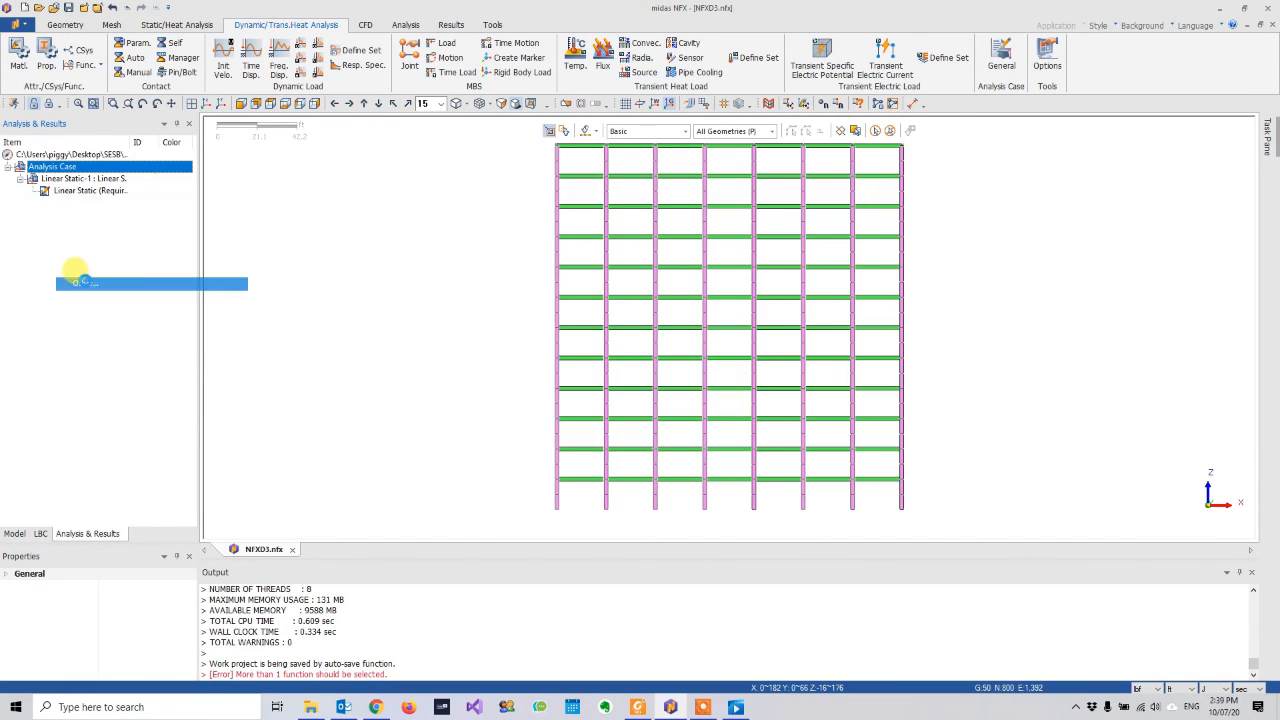
{"action": "left_click", "coordinate": [495, 213]}
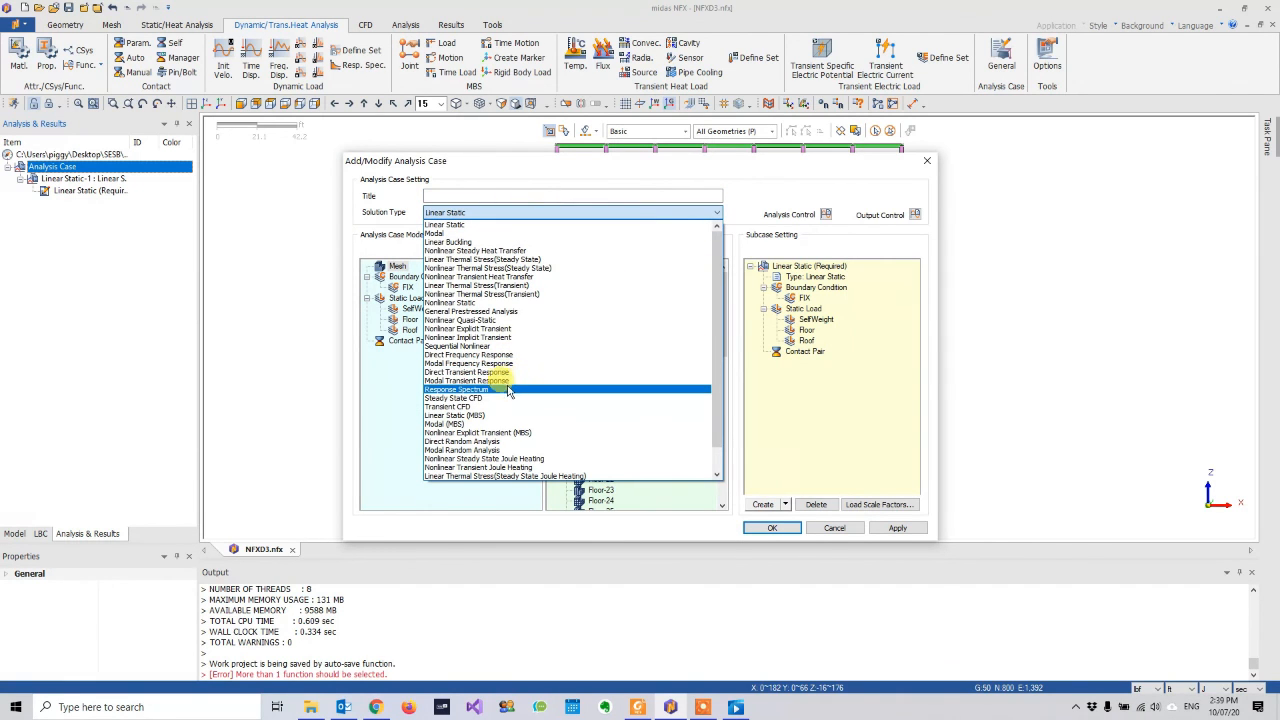
{"action": "left_click", "coordinate": [499, 390]}
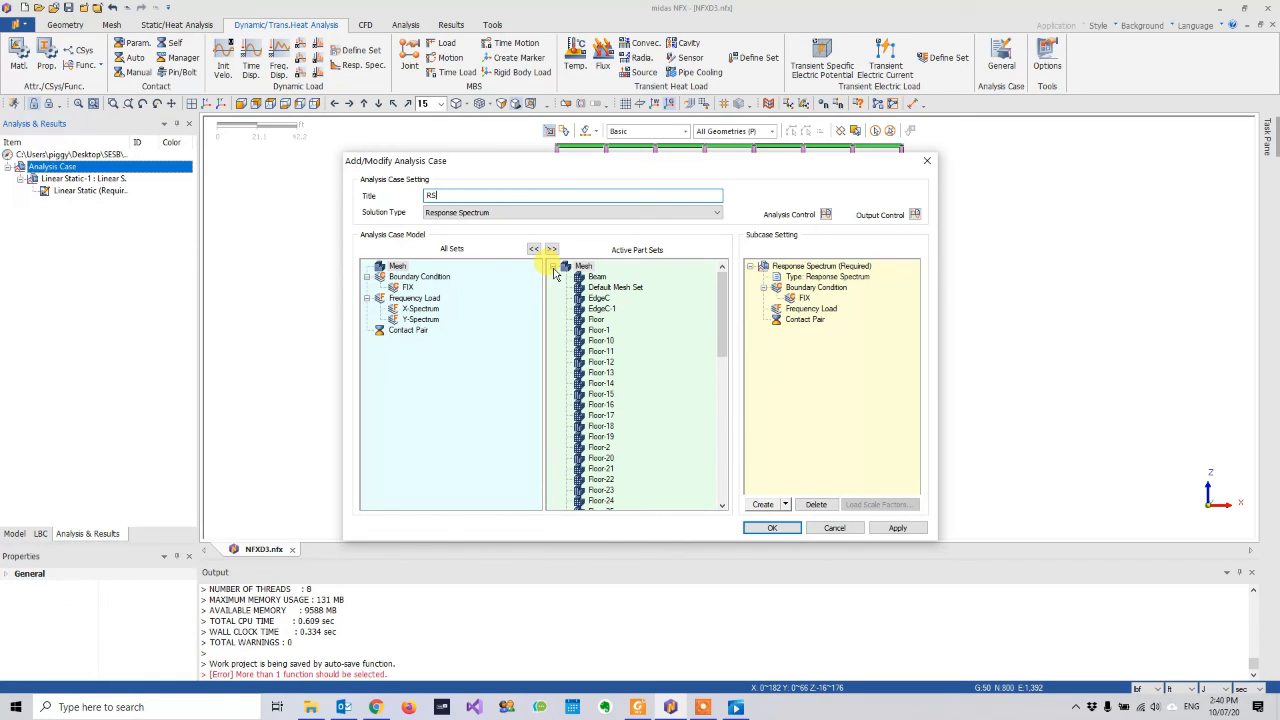
{"action": "left_click", "coordinate": [553, 267]}
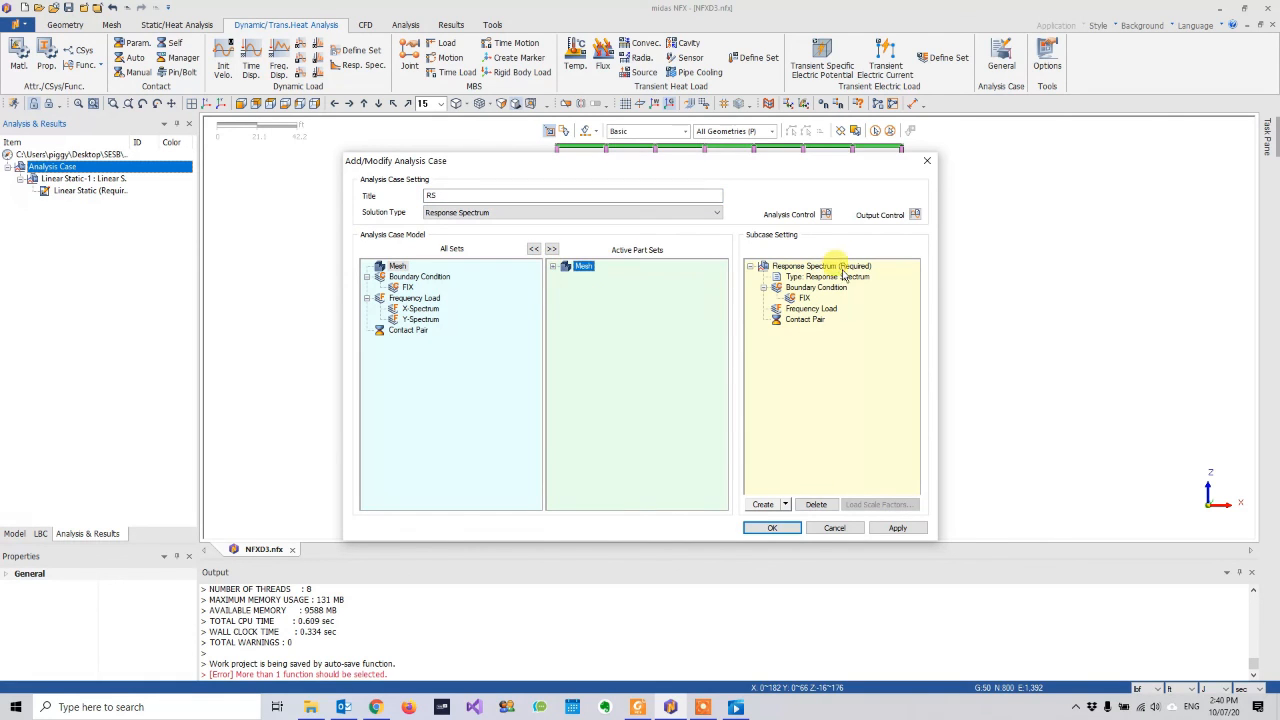
- Assign the X-Spectrum frequency load to the required subcase and rename that subcase X-Spectrum
{"action": "left_click", "coordinate": [833, 267]}
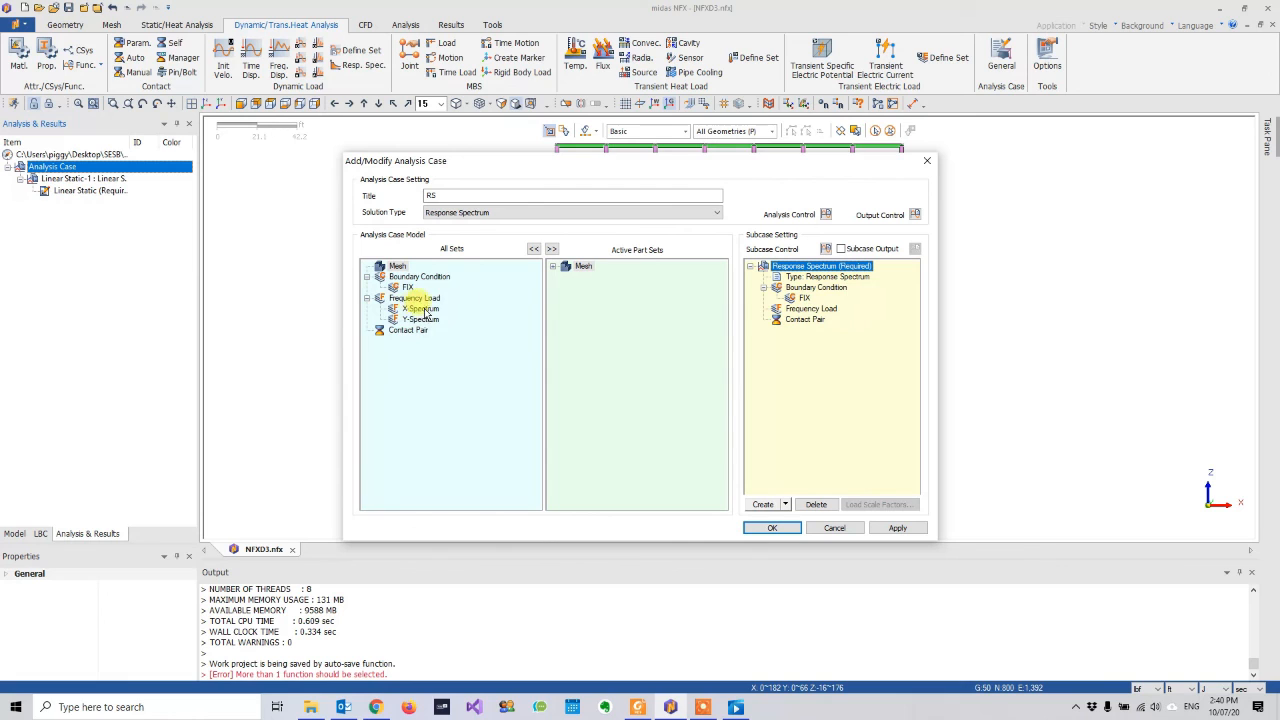
{"action": "left_click_drag", "start_coordinate": [421, 309], "coordinate": [811, 312]}
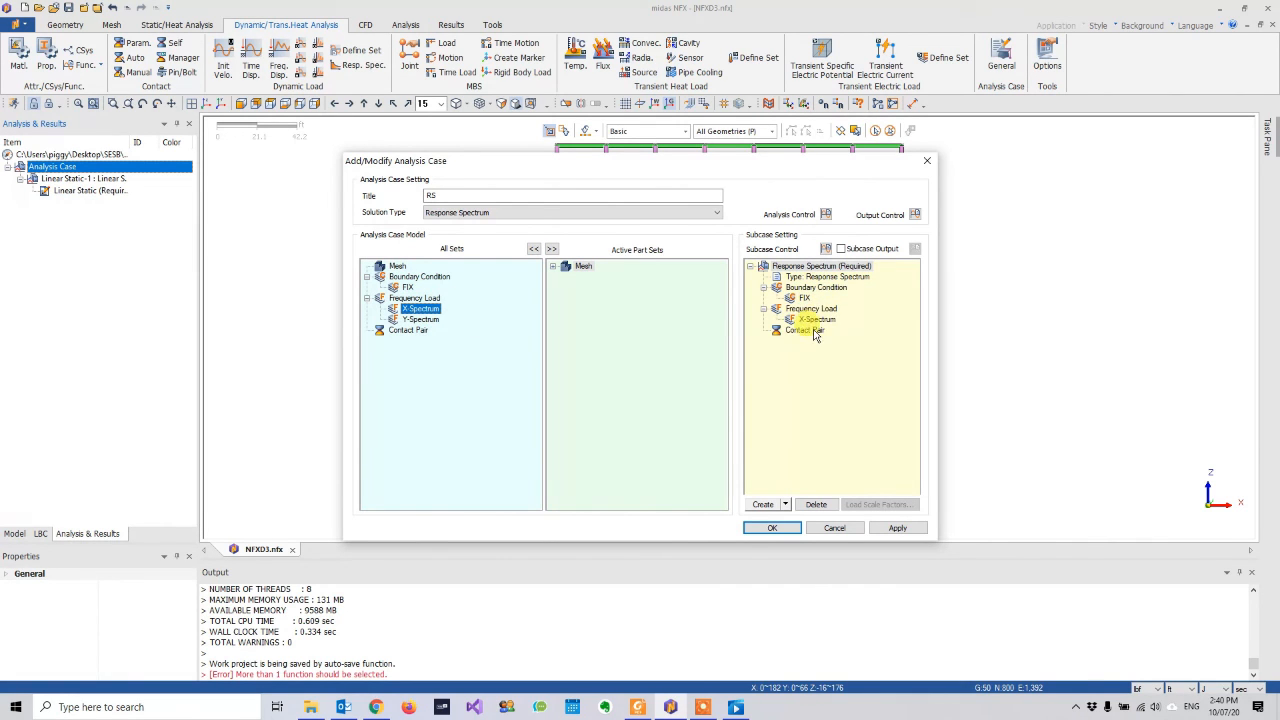
{"action": "left_click", "coordinate": [805, 267]}
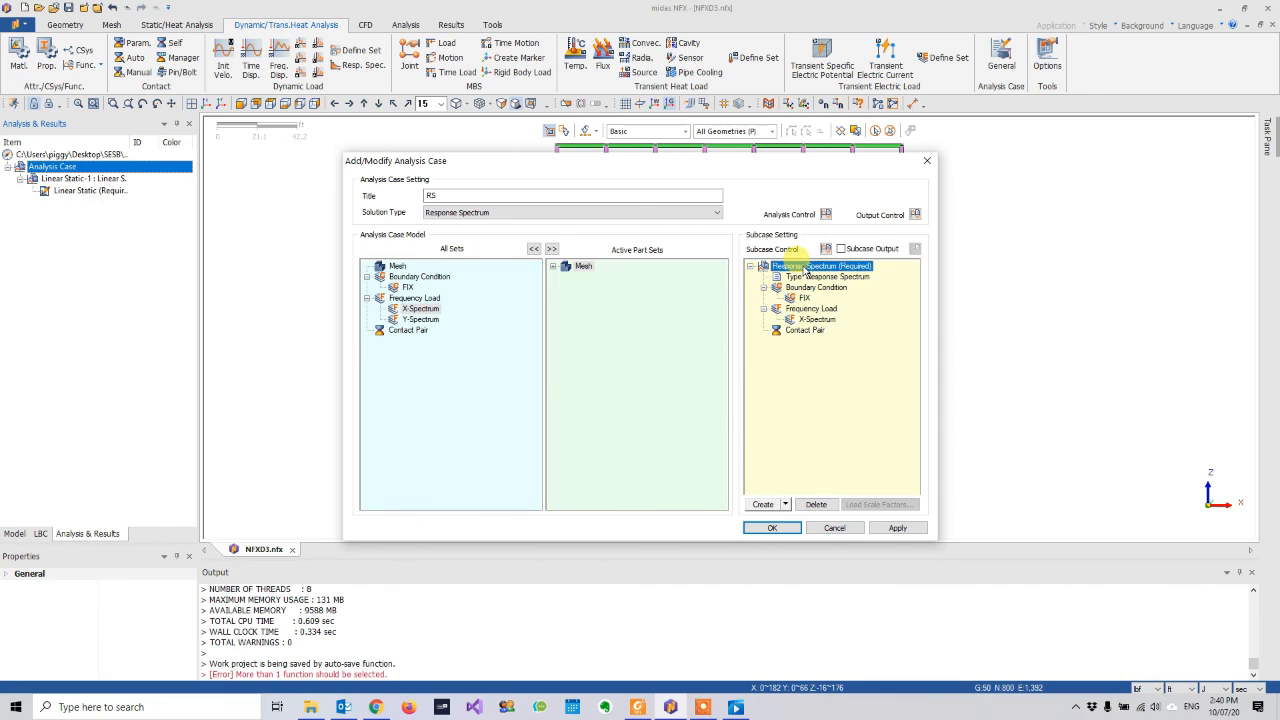
{"action": "left_click", "coordinate": [812, 267]}
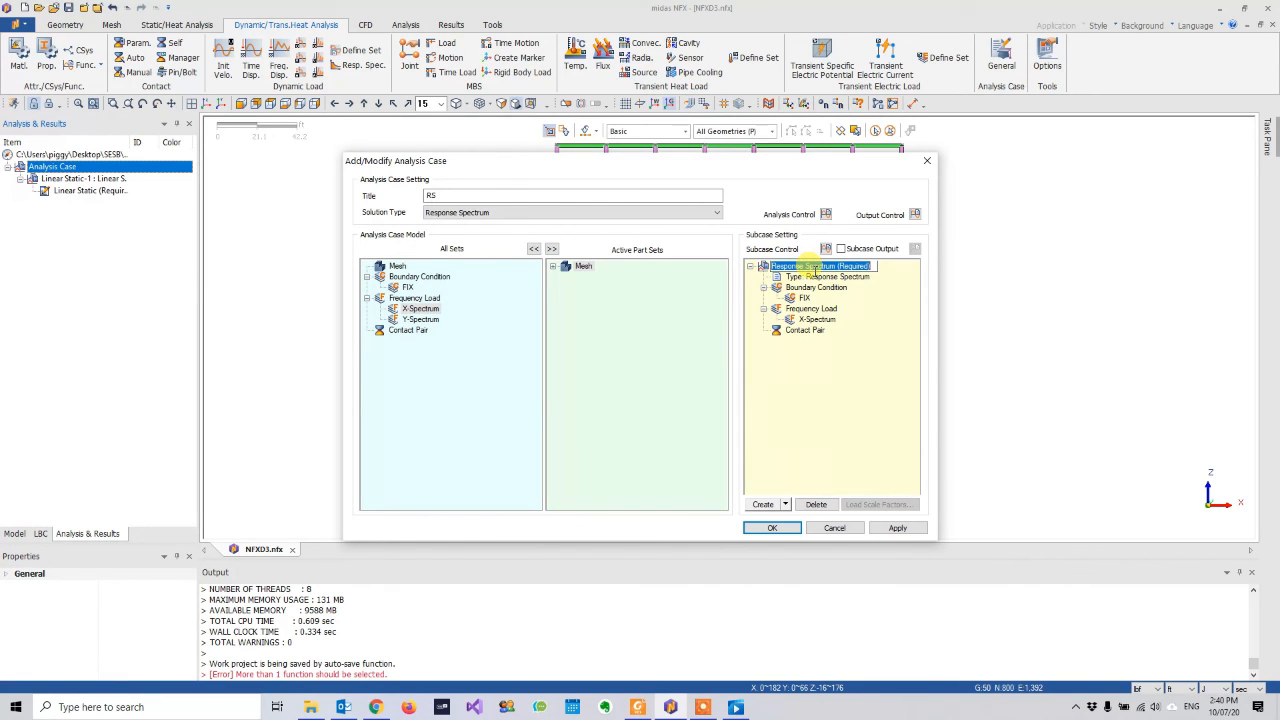
{"action": "type", "text": "X-Spectrum"}
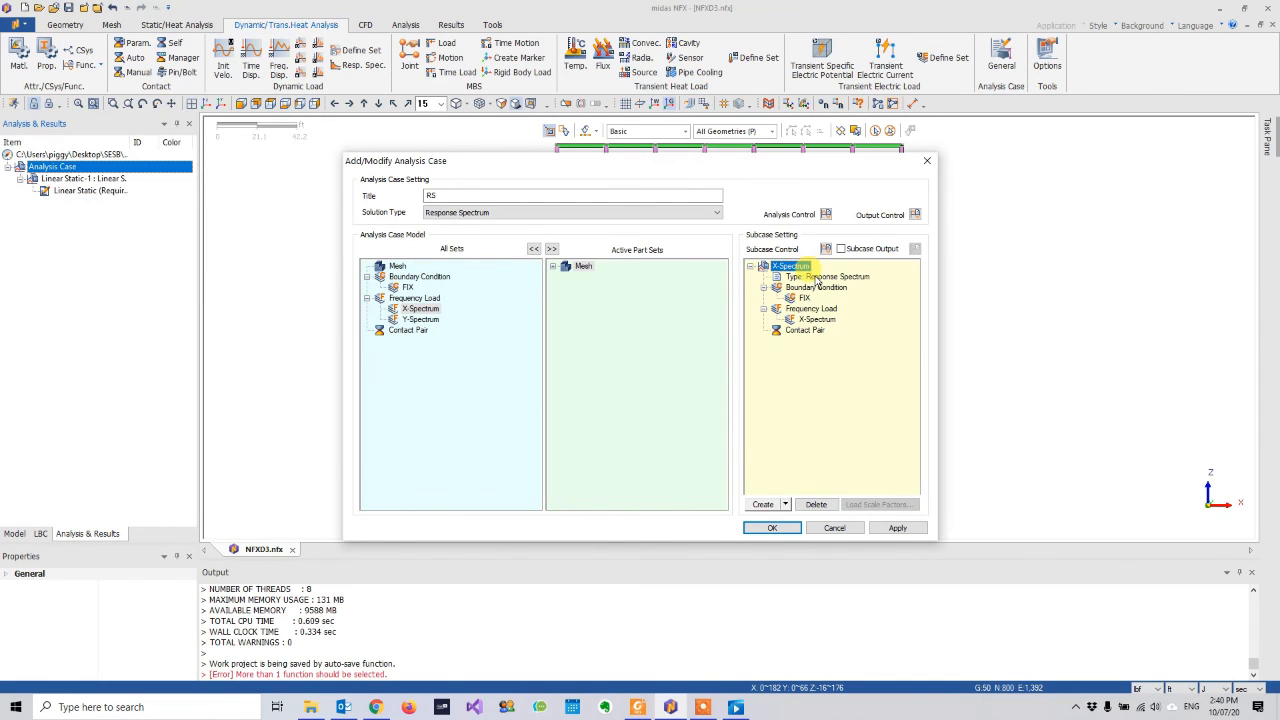
- Create a second Response Spectrum subcase named Y-Spectrum with the FIX boundary condition and the Y-Spectrum frequency load
{"action": "left_click", "coordinate": [785, 505]}
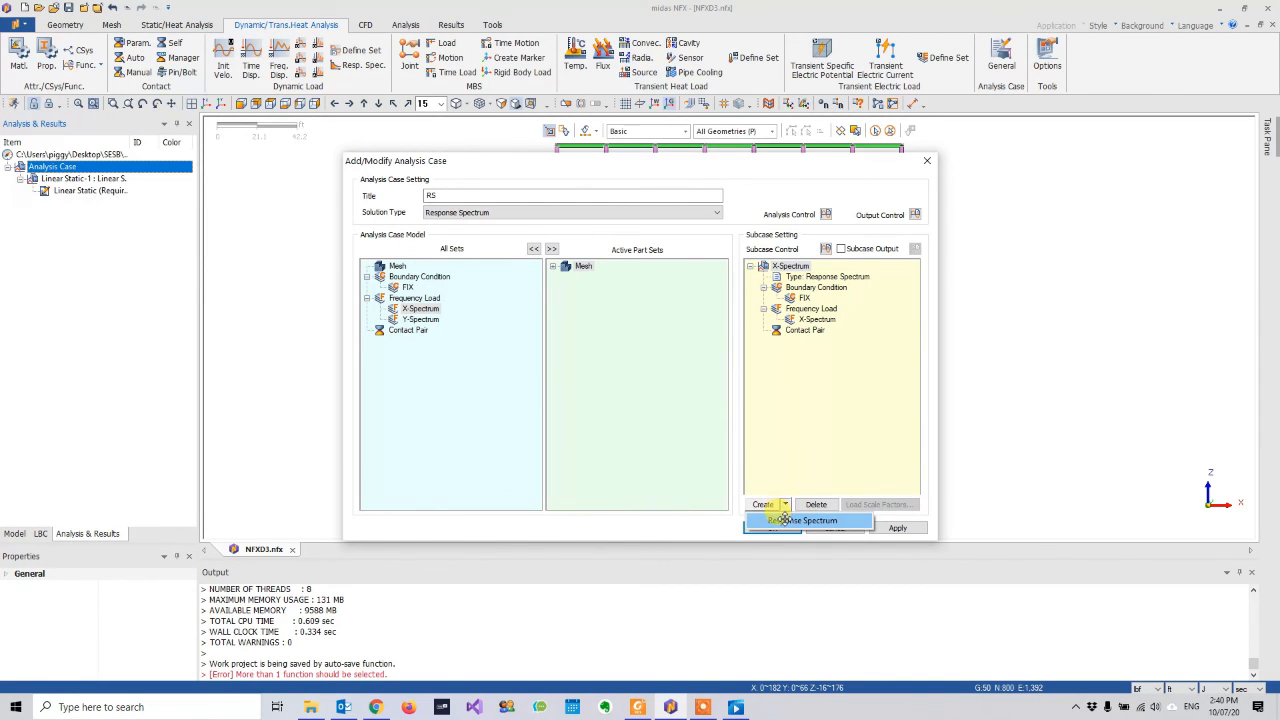
{"action": "left_click", "coordinate": [800, 520]}
{"action": "type", "text": "Y-Spectrum"}
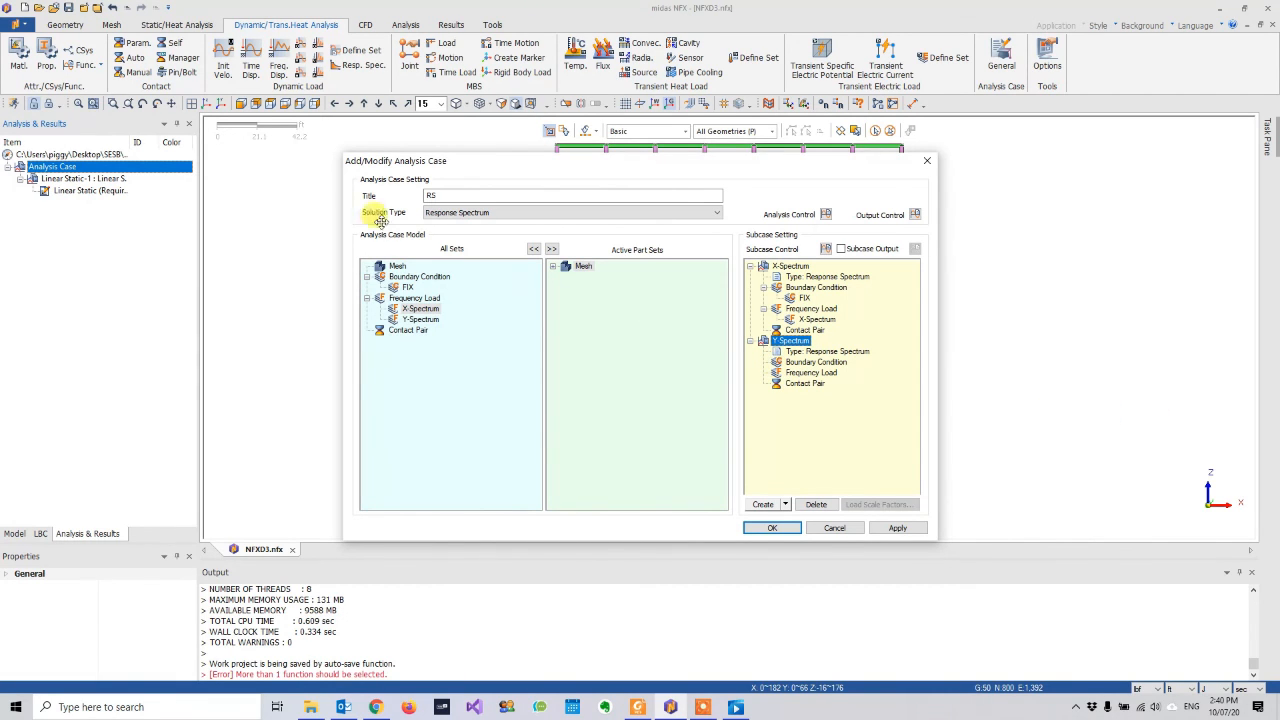
{"action": "left_click", "coordinate": [404, 288]}
{"action": "left_click_drag", "start_coordinate": [402, 291], "coordinate": [803, 366]}
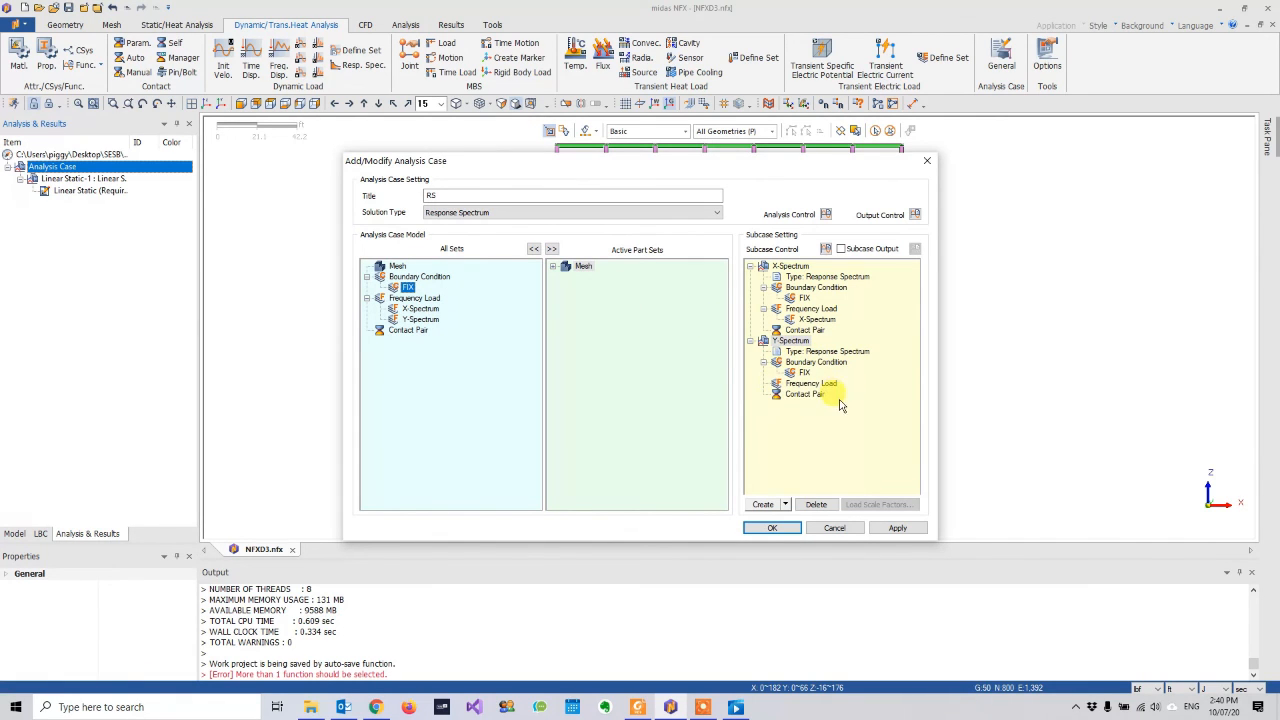
{"action": "left_click_drag", "start_coordinate": [420, 319], "coordinate": [810, 388]}
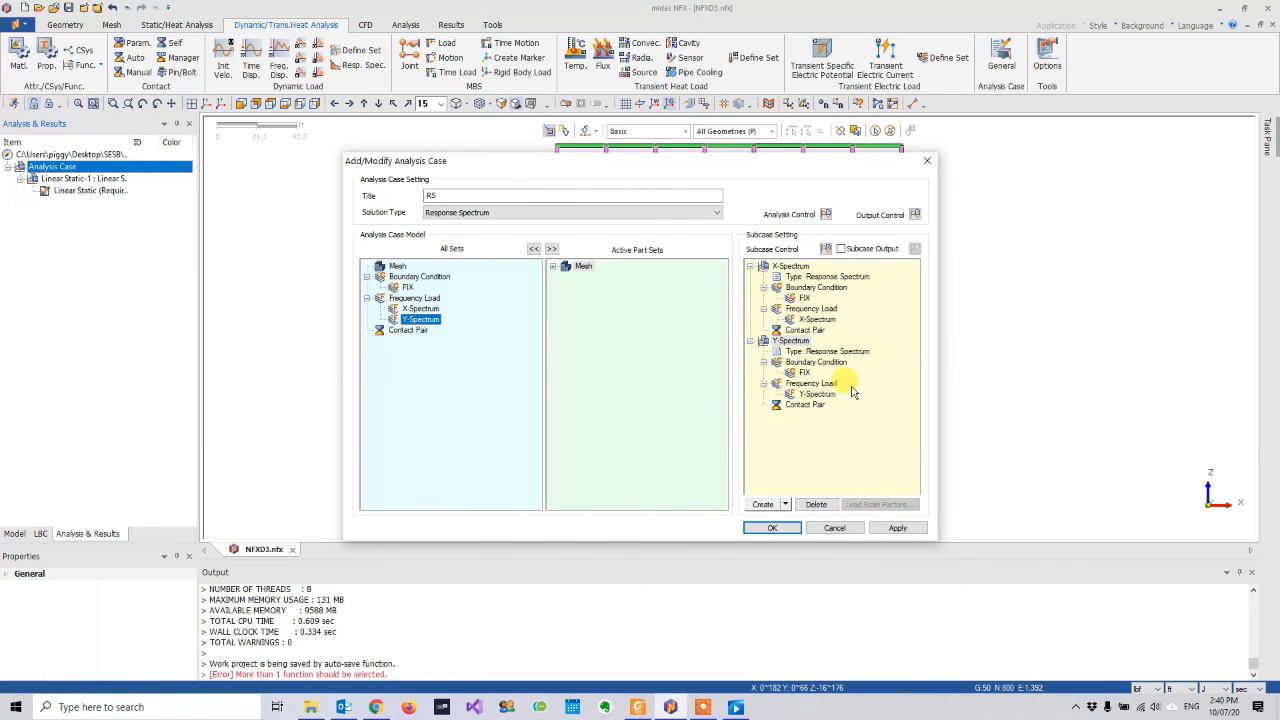
- Enable the modal damping function in the RS case's analysis control and assign 2% Damping to it
{"action": "left_click", "coordinate": [827, 215]}
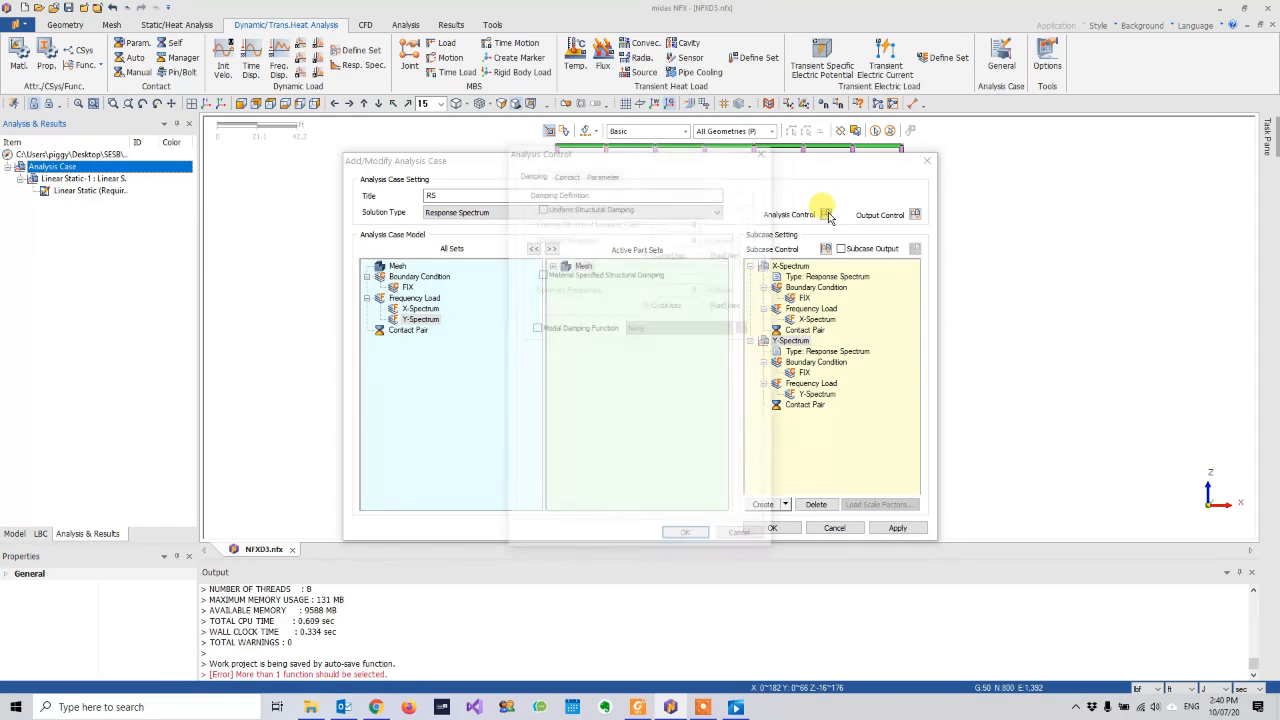
{"action": "left_click", "coordinate": [536, 329]}
{"action": "left_click", "coordinate": [700, 328]}
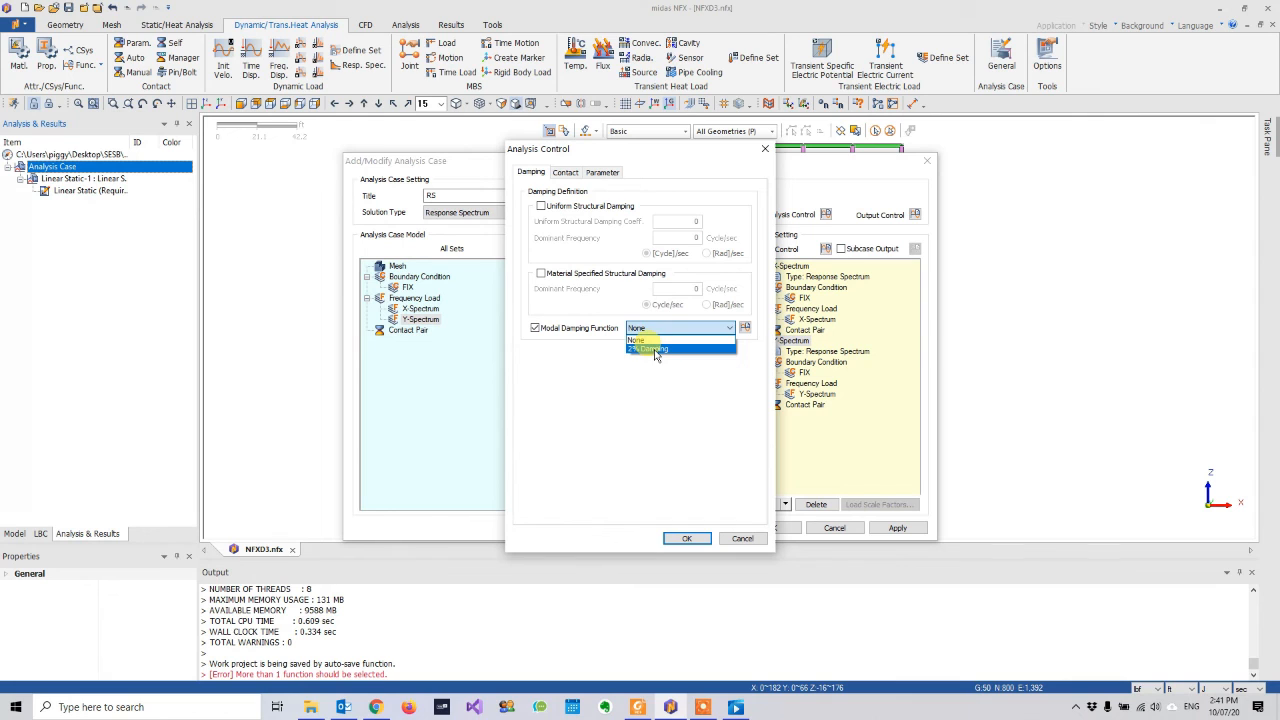
{"action": "left_click", "coordinate": [650, 349]}
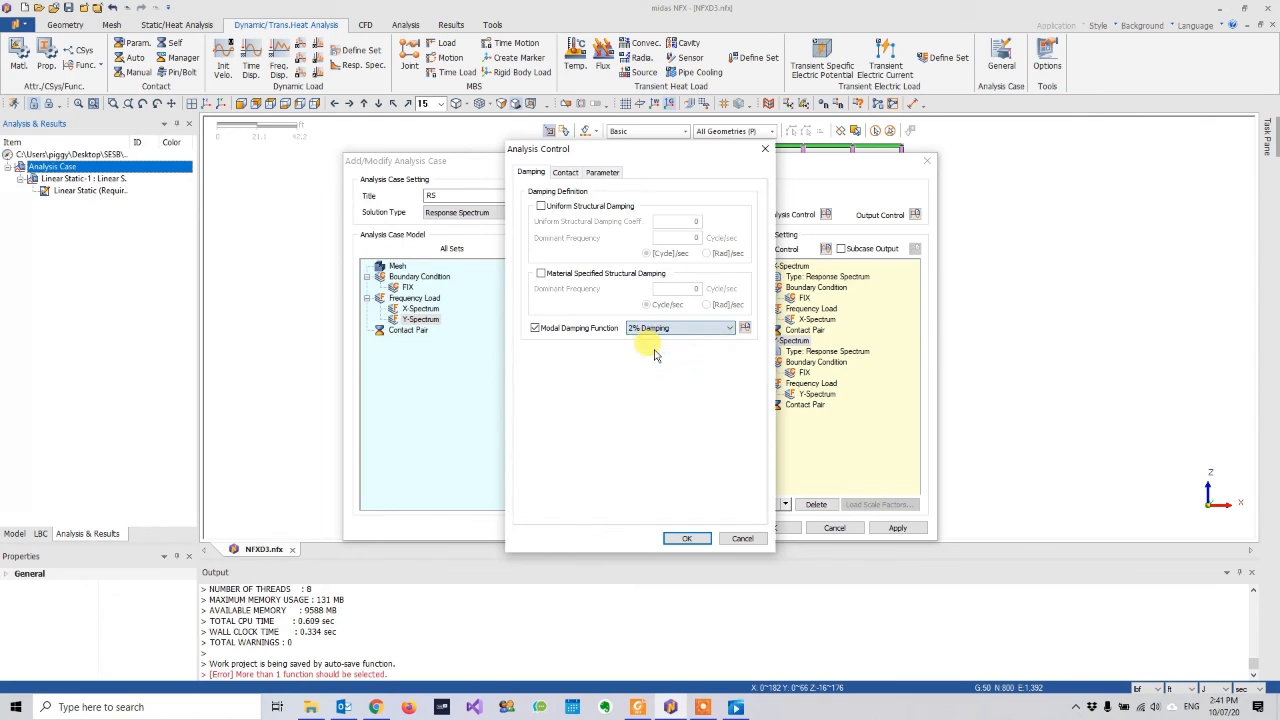
{"action": "left_click", "coordinate": [567, 173]}
{"action": "left_click", "coordinate": [604, 173]}
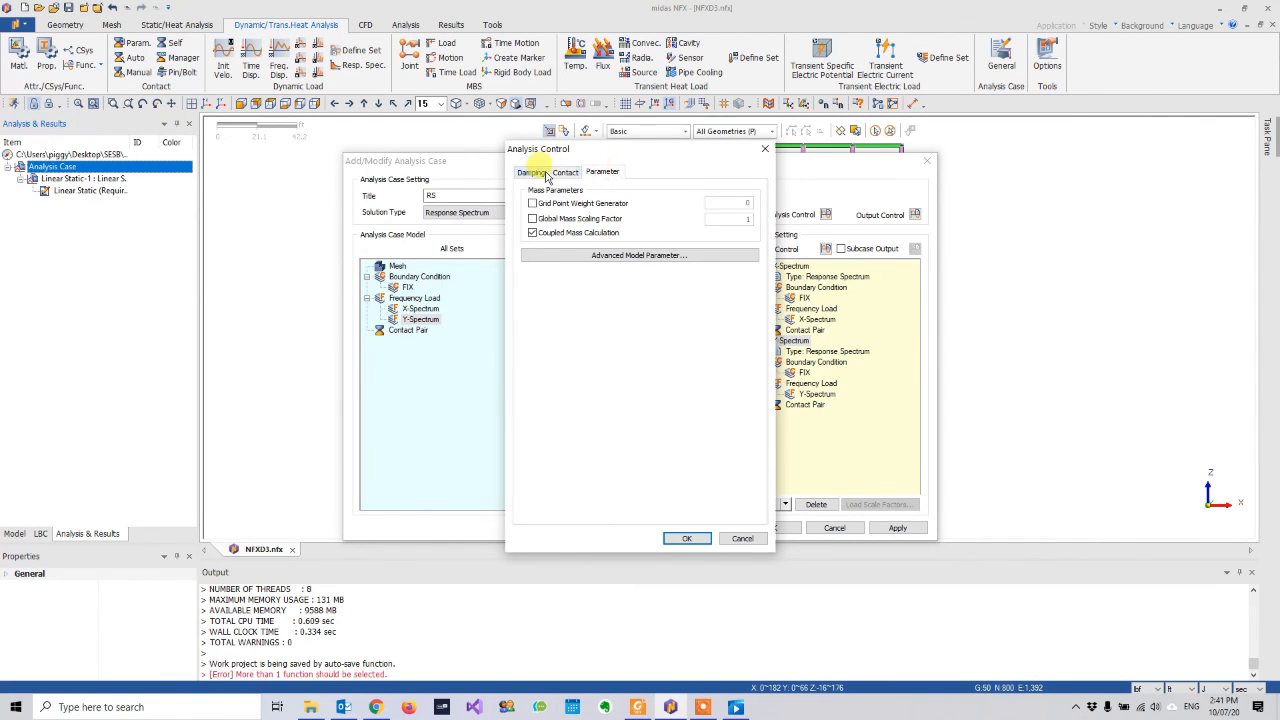
{"action": "left_click", "coordinate": [565, 172]}
{"action": "left_click", "coordinate": [531, 174]}
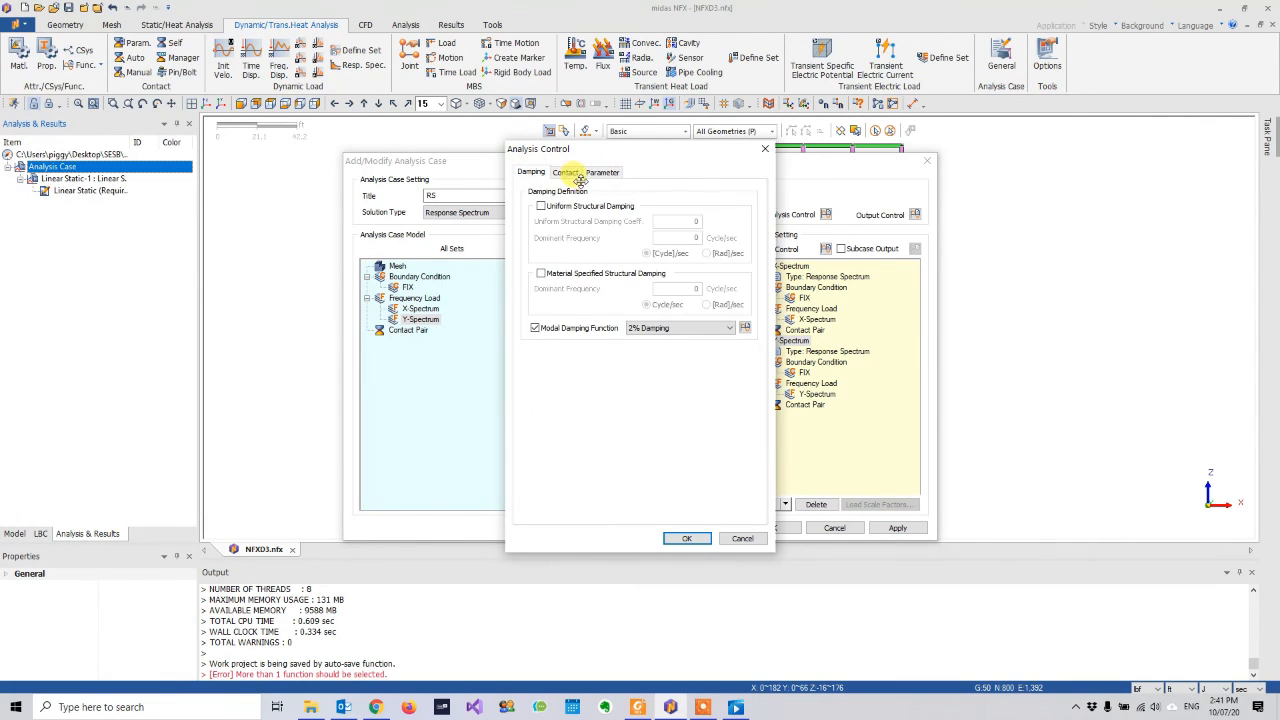
{"action": "left_click", "coordinate": [566, 172]}
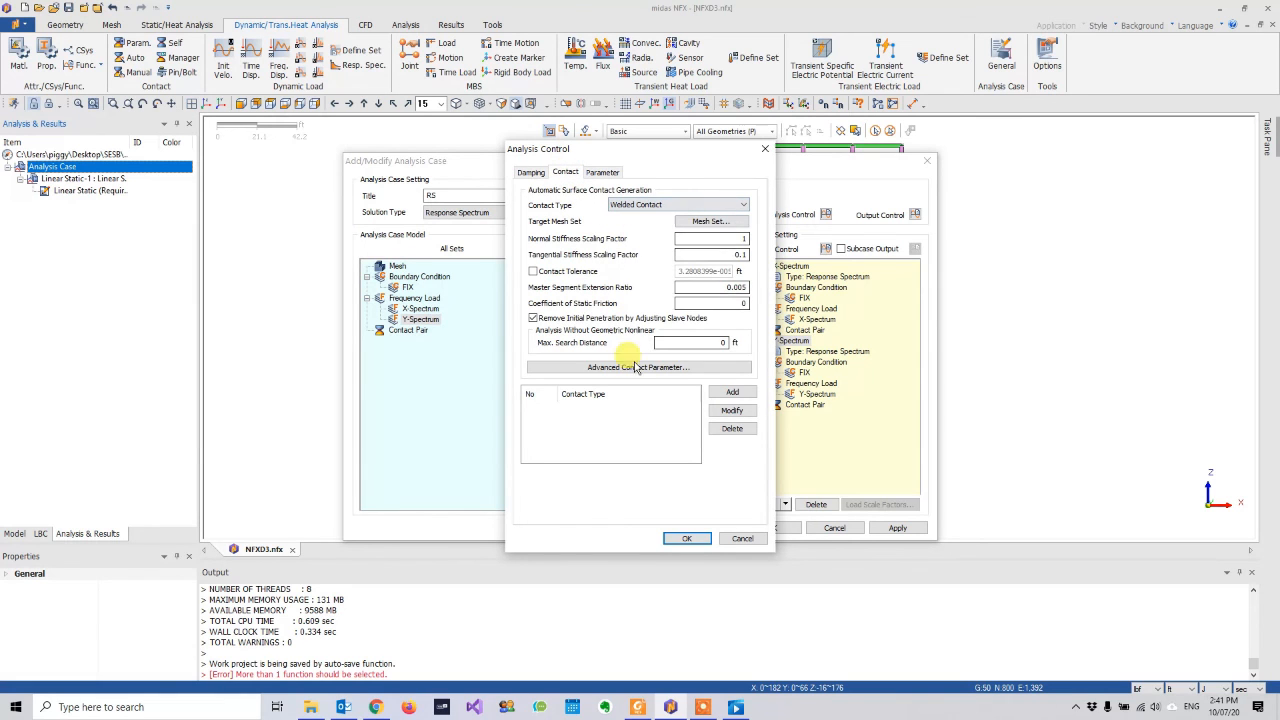
{"action": "left_click", "coordinate": [688, 539]}
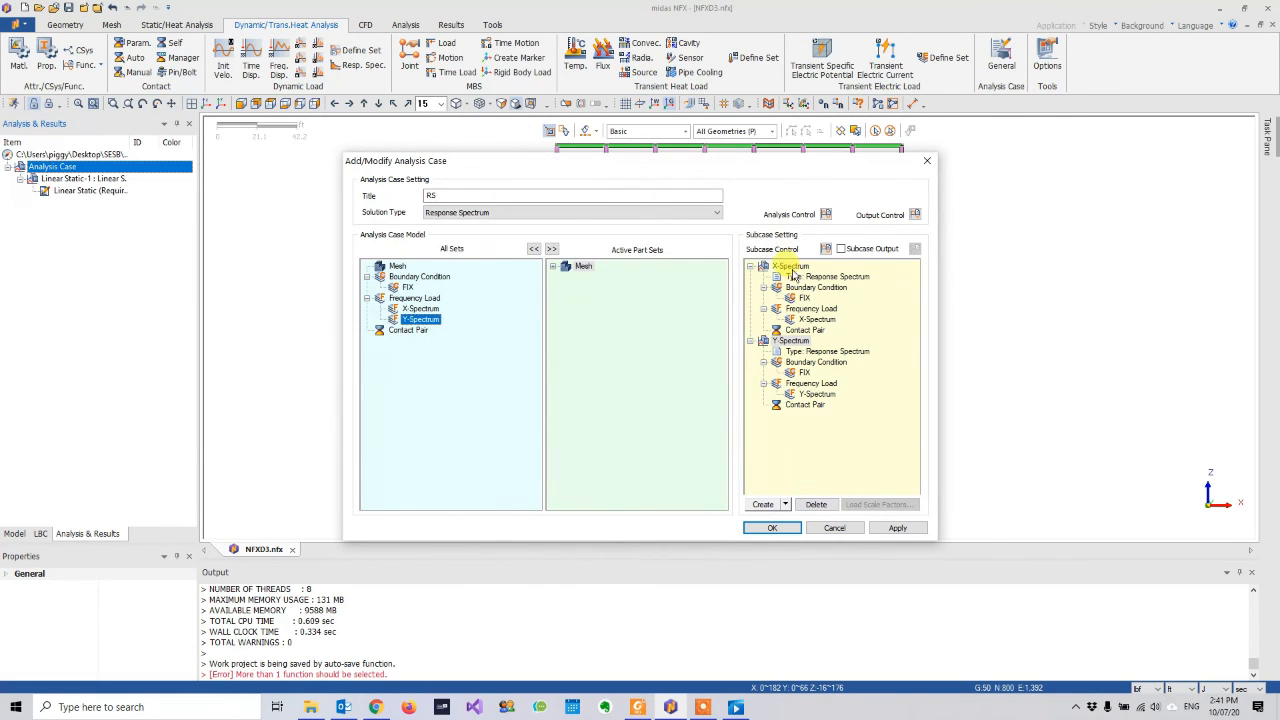
- Set the number of modes for the X-Spectrum subcase to 50
{"action": "left_click", "coordinate": [778, 266]}
{"action": "left_click", "coordinate": [825, 248]}
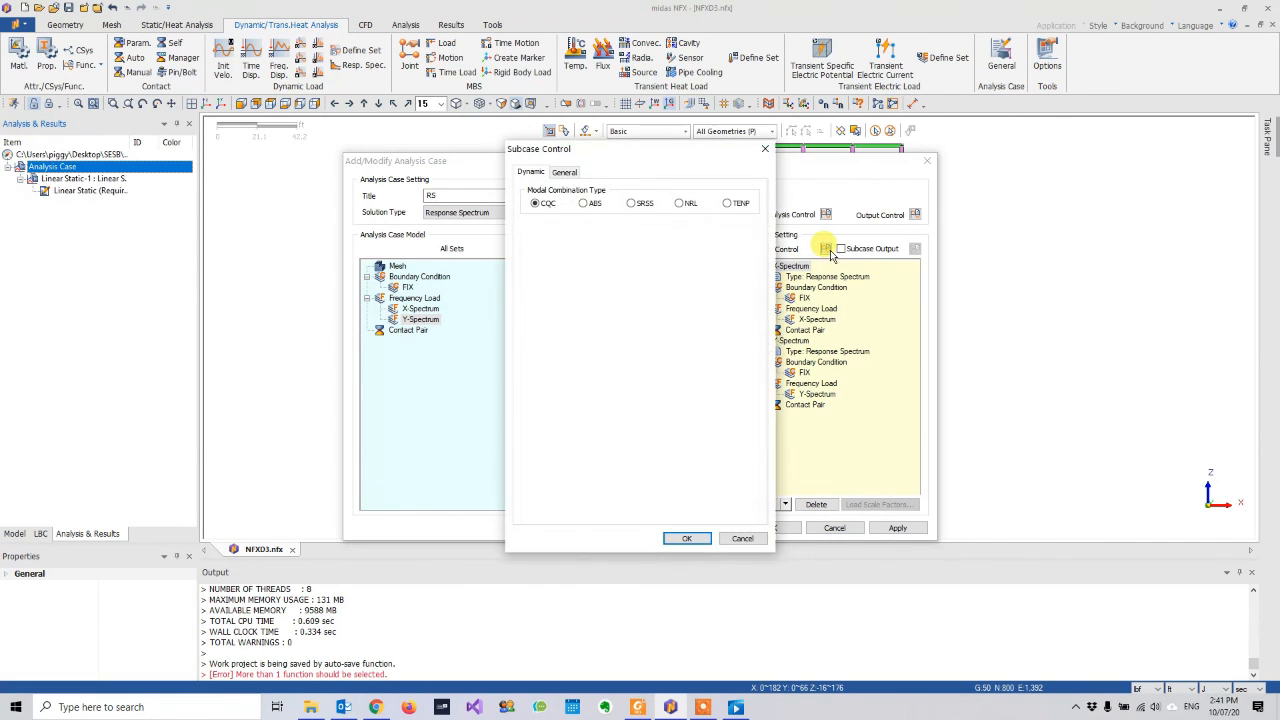
{"action": "left_click", "coordinate": [564, 172]}
{"action": "left_click", "coordinate": [533, 242]}
{"action": "double_click", "coordinate": [729, 242]}
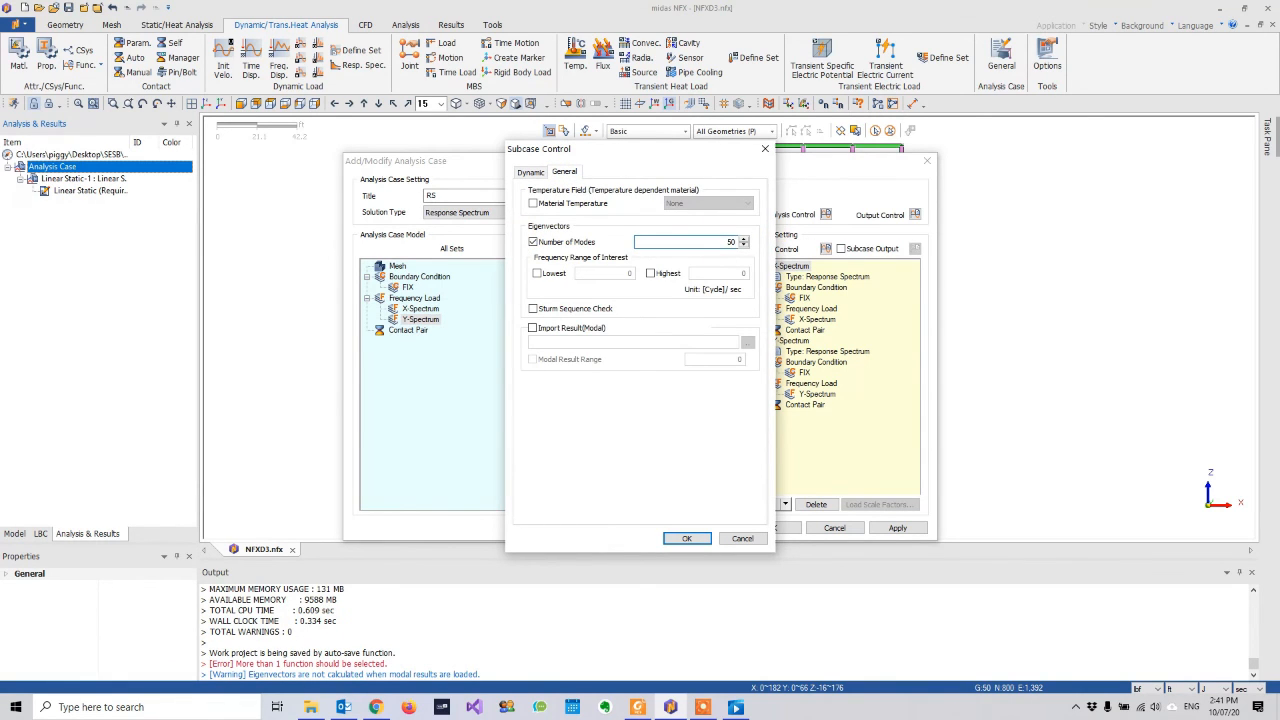
{"action": "left_click", "coordinate": [689, 538]}
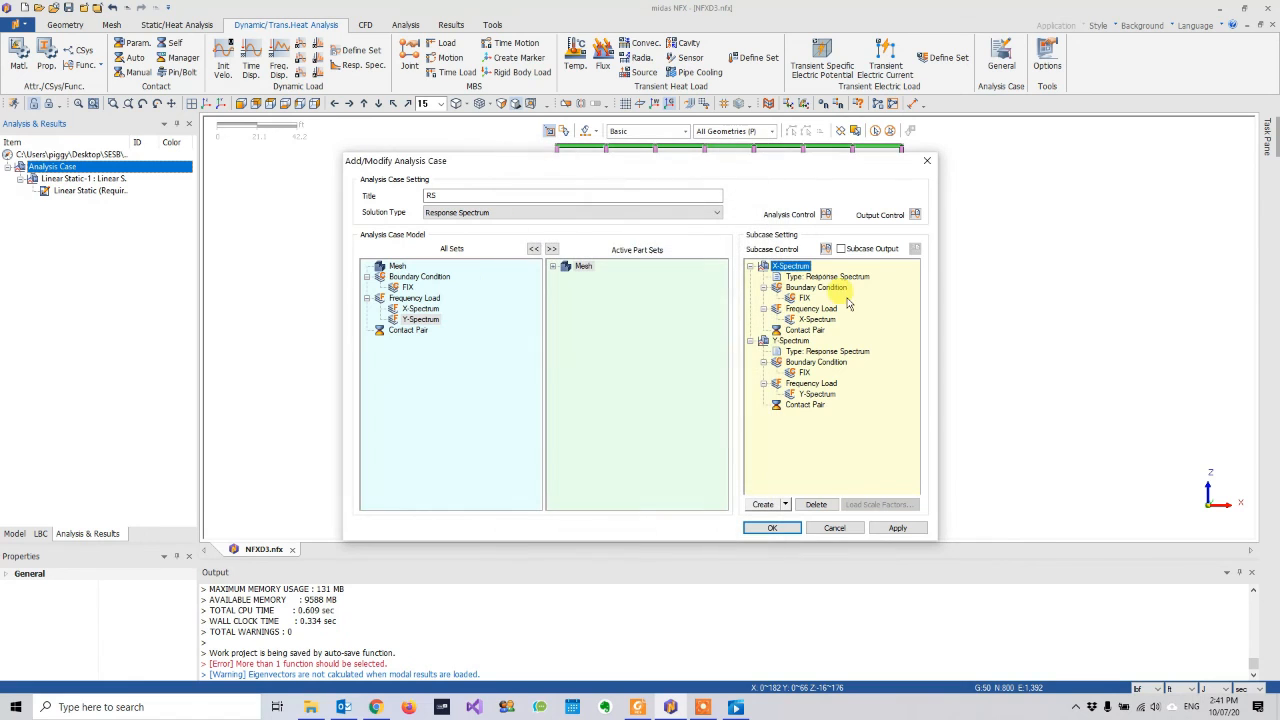
- Set the number of modes for the Y-Spectrum subcase to 50
{"action": "left_click", "coordinate": [790, 340]}
{"action": "left_click", "coordinate": [825, 248]}
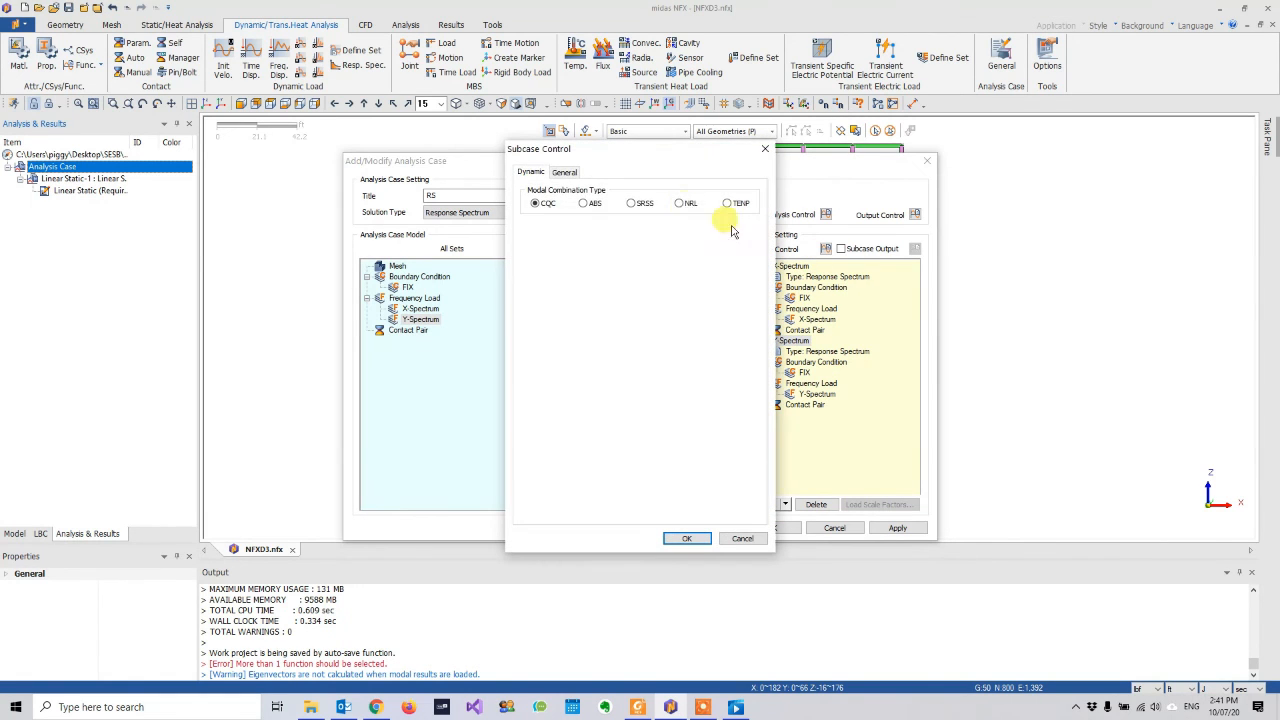
{"action": "left_click", "coordinate": [564, 172]}
{"action": "double_click", "coordinate": [729, 242]}
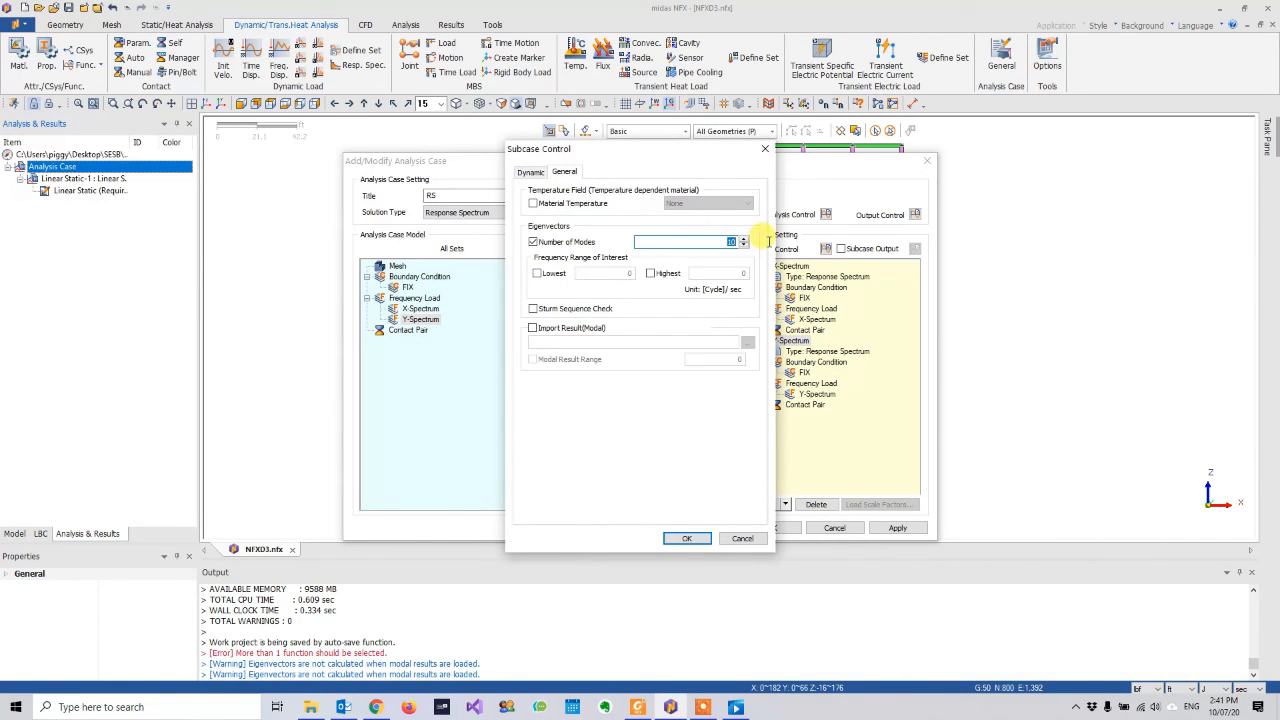
{"action": "type", "text": "50"}
{"action": "left_click", "coordinate": [685, 539]}
- Save the RS analysis case and solve it
{"action": "left_click", "coordinate": [772, 528]}
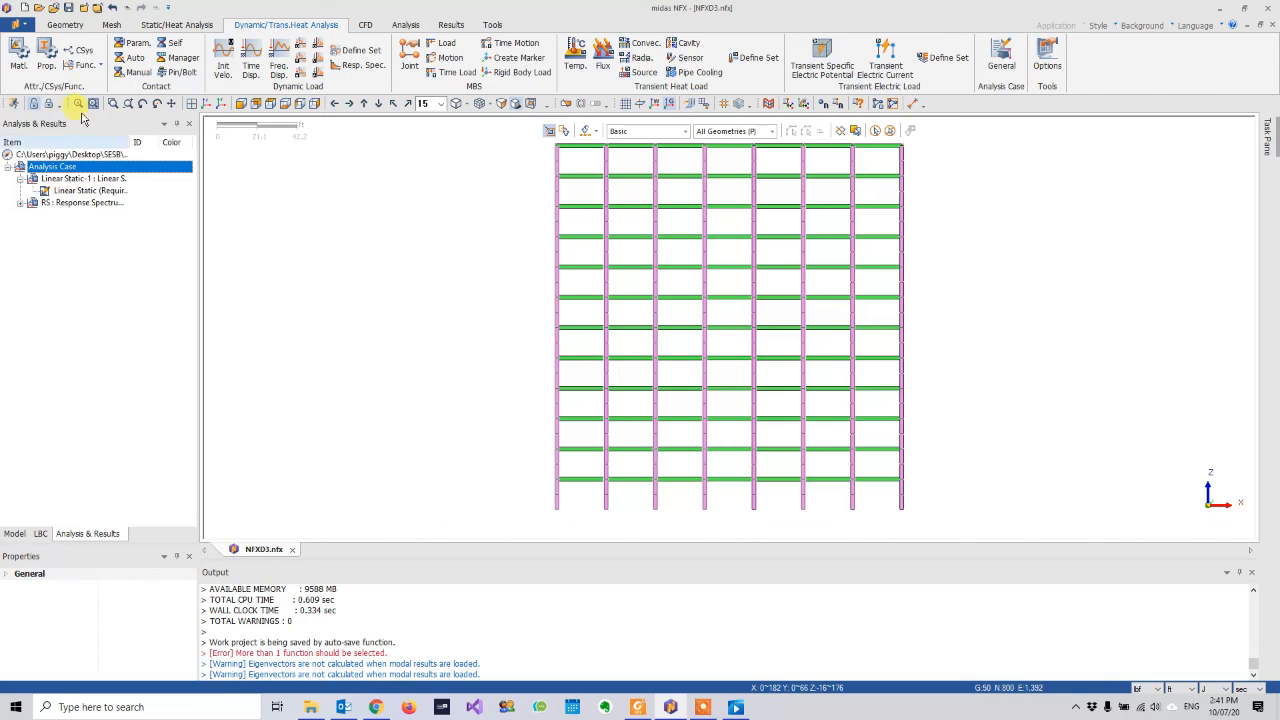
{"action": "right_click", "coordinate": [95, 204]}
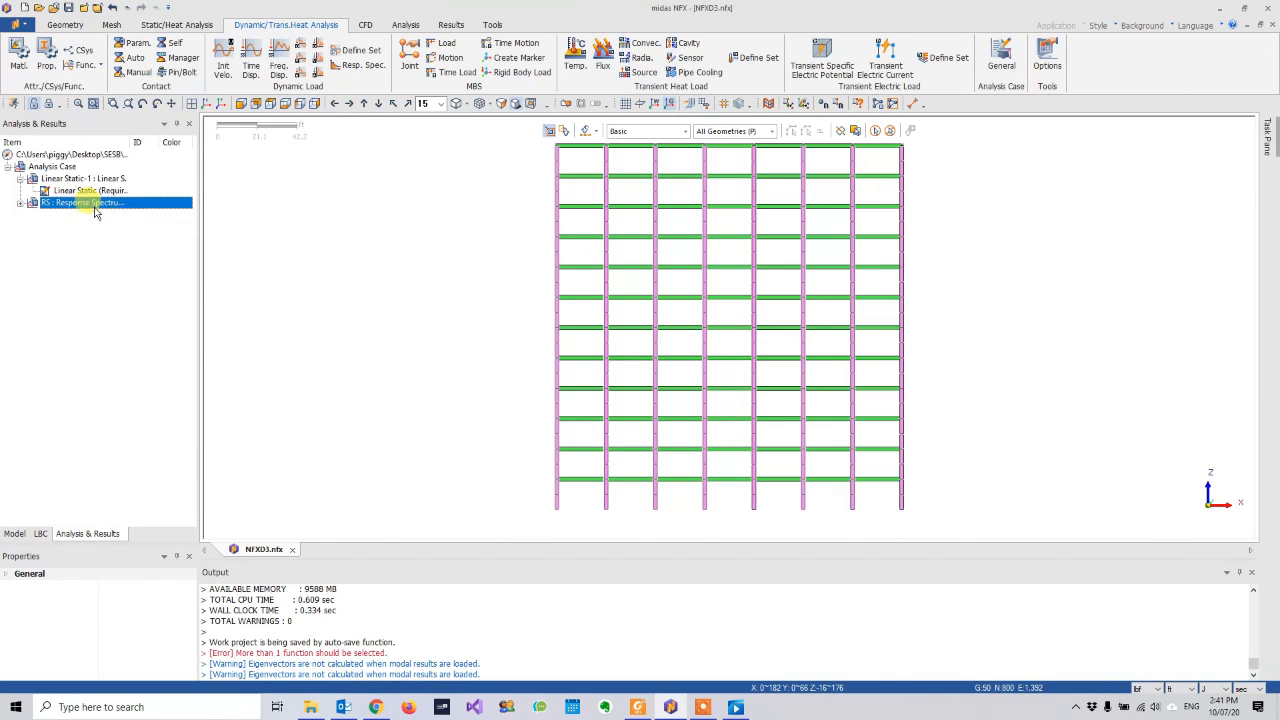
{"action": "left_click", "coordinate": [126, 214]}
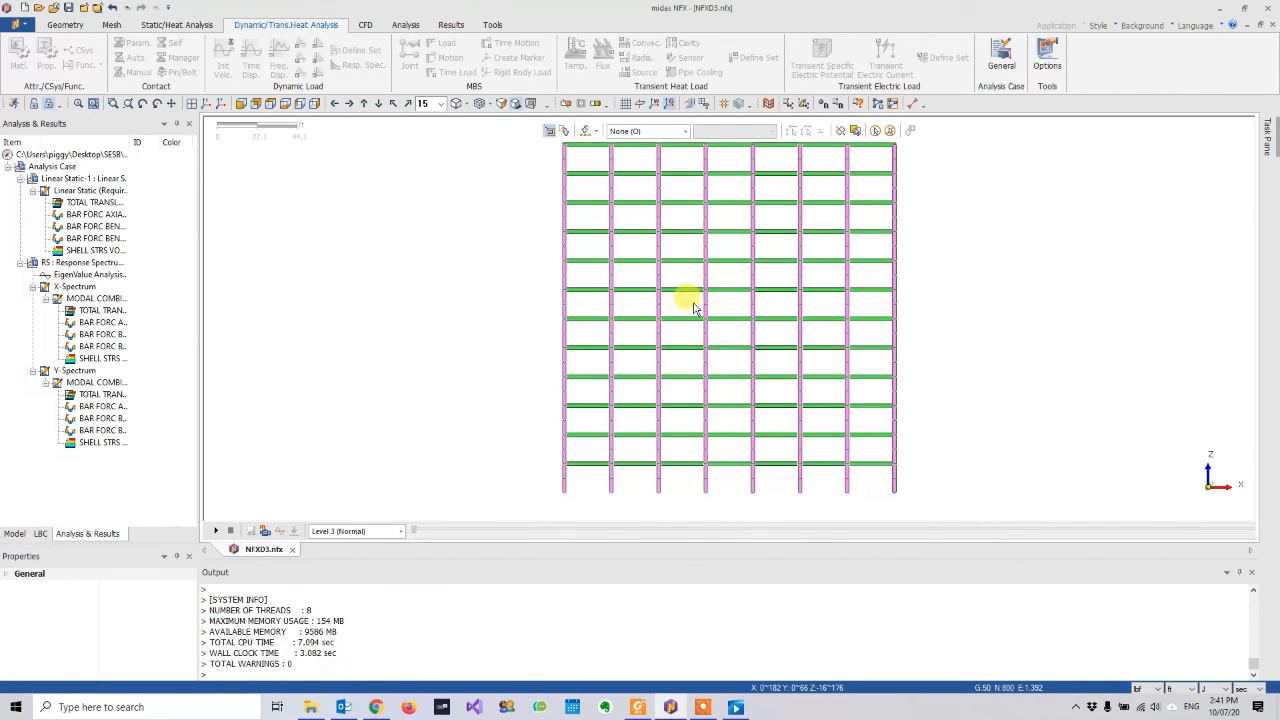
- Display the total translation contour of the X-Spectrum modal combination, followed by that of the Y-Spectrum modal combination
{"action": "middle_click_drag", "start_coordinate": [650, 308], "coordinate": [697, 326]}
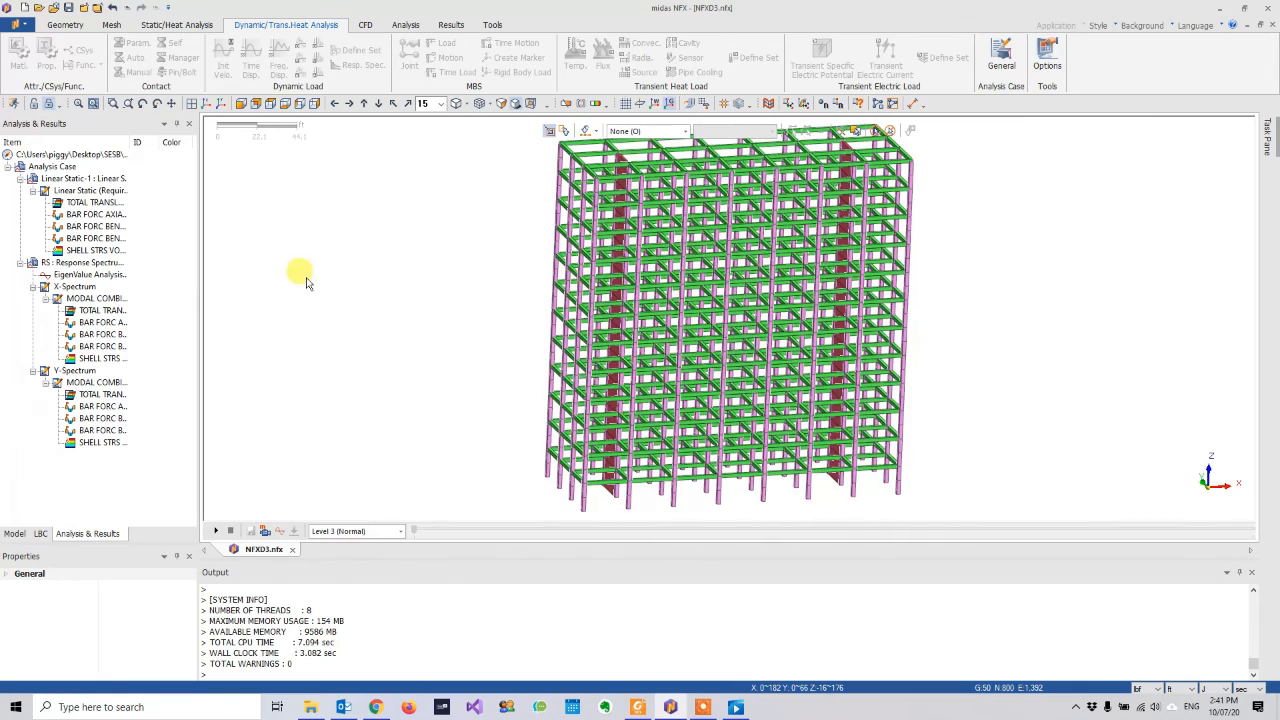
{"action": "middle_click_drag", "start_coordinate": [329, 334], "coordinate": [286, 337]}
{"action": "middle_click_drag", "start_coordinate": [614, 314], "coordinate": [676, 313]}
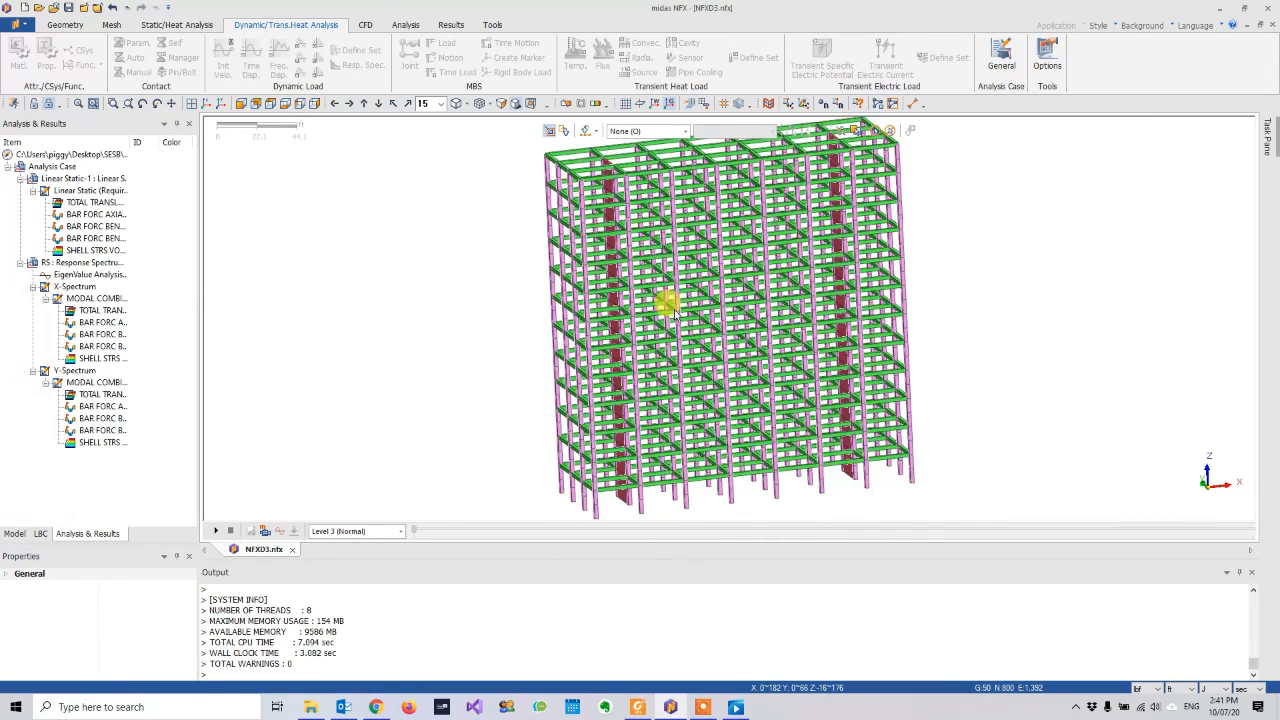
{"action": "left_click", "coordinate": [100, 310]}
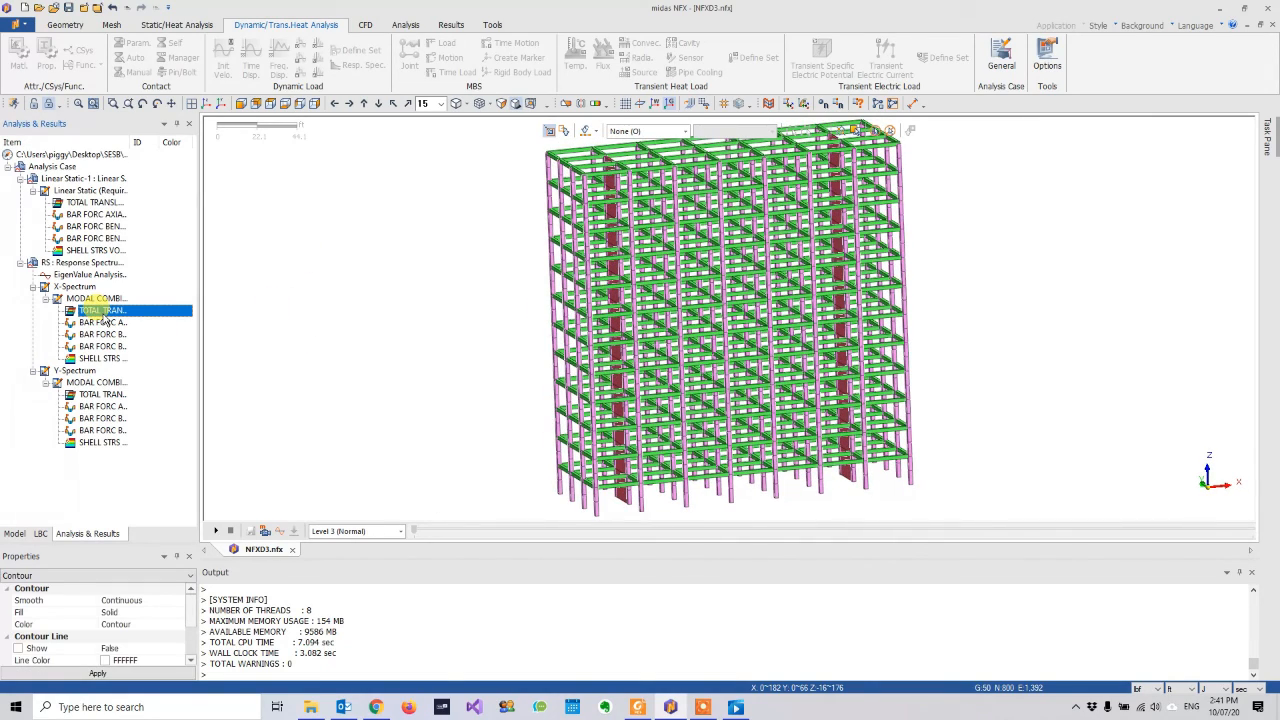
{"action": "middle_click_drag", "start_coordinate": [665, 330], "coordinate": [730, 332]}
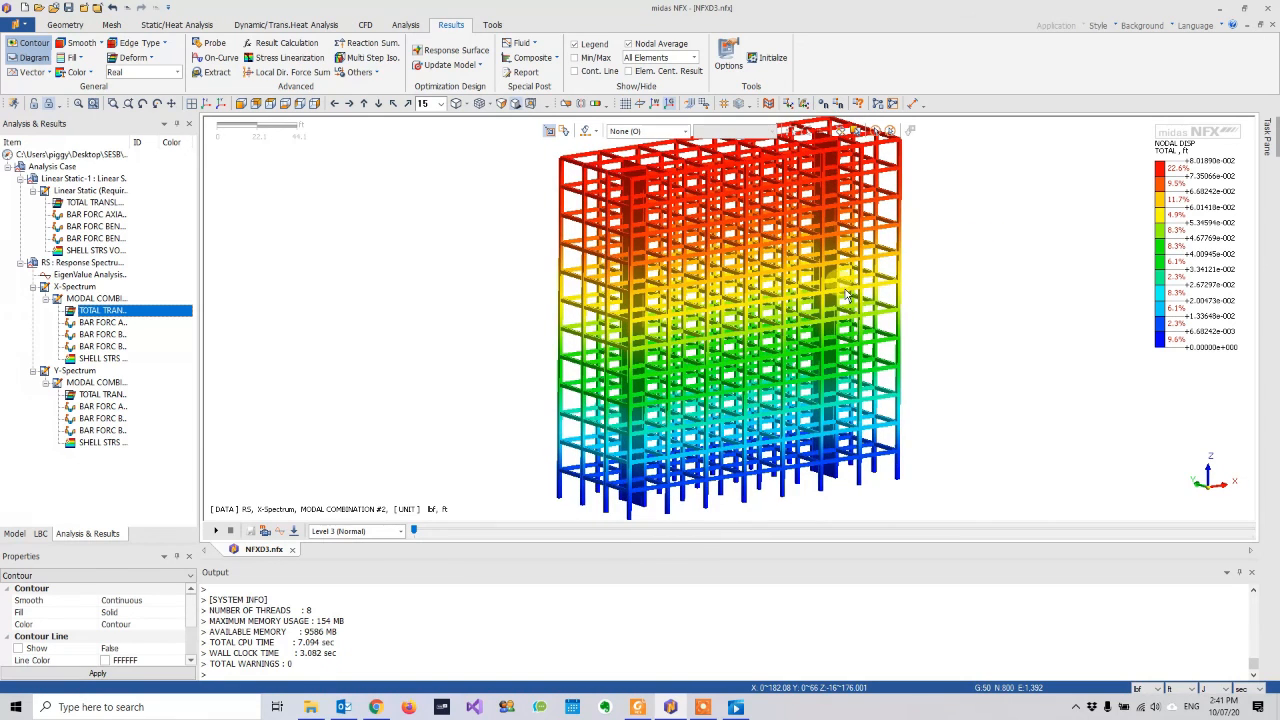
{"action": "scroll", "coordinate": [846, 295], "scroll_direction": "down", "scroll_amount": 1}
{"action": "middle_click_drag", "start_coordinate": [846, 295], "coordinate": [849, 311]}
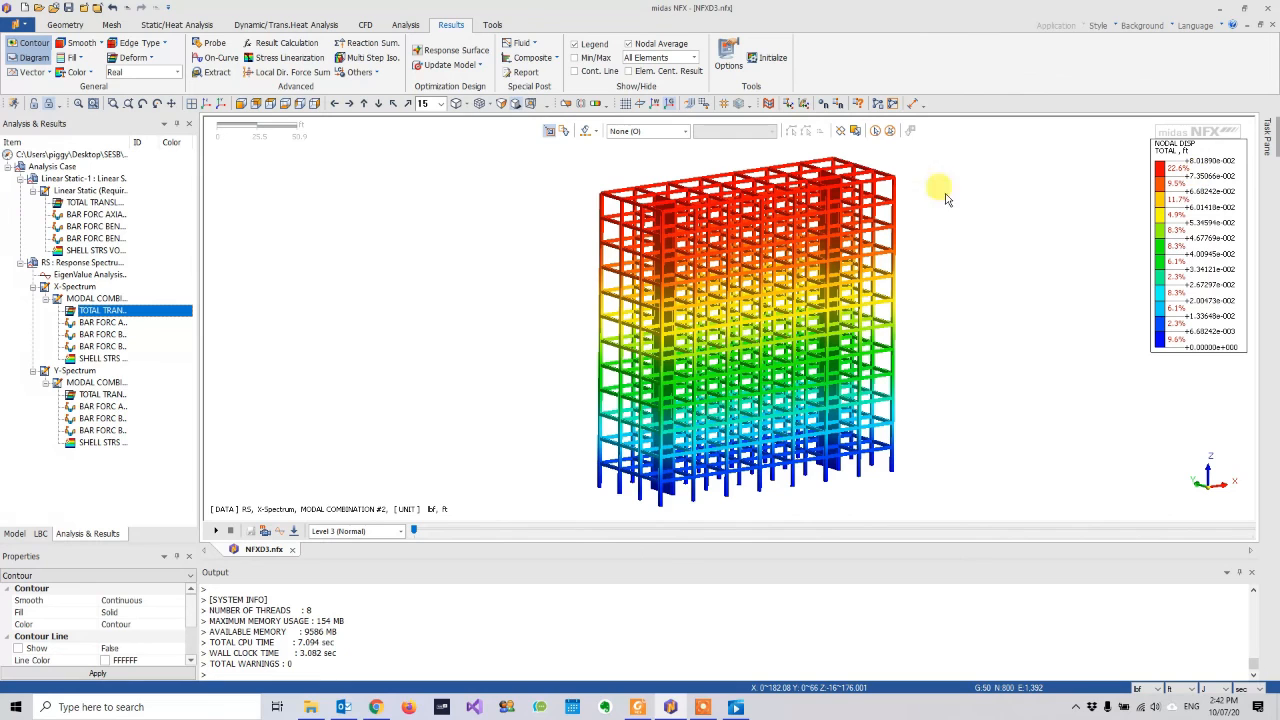
{"action": "middle_click_drag", "start_coordinate": [807, 228], "coordinate": [809, 234]}
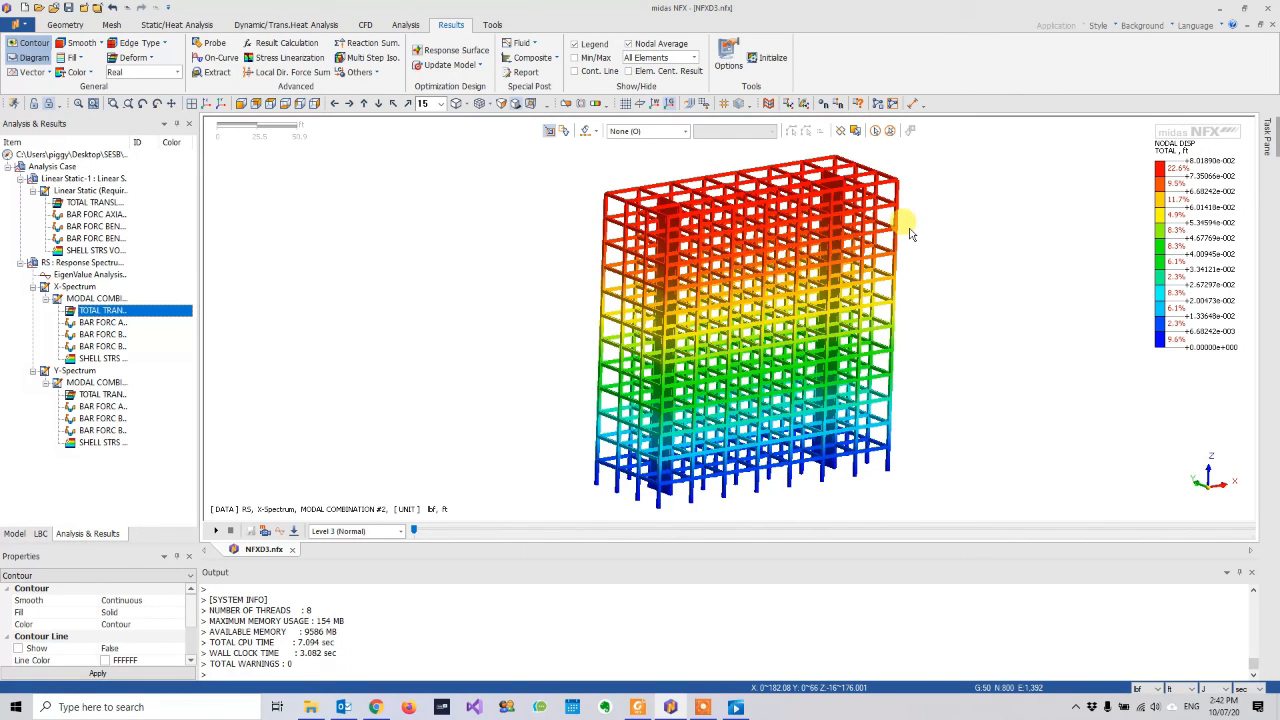
{"action": "left_click", "coordinate": [103, 396]}
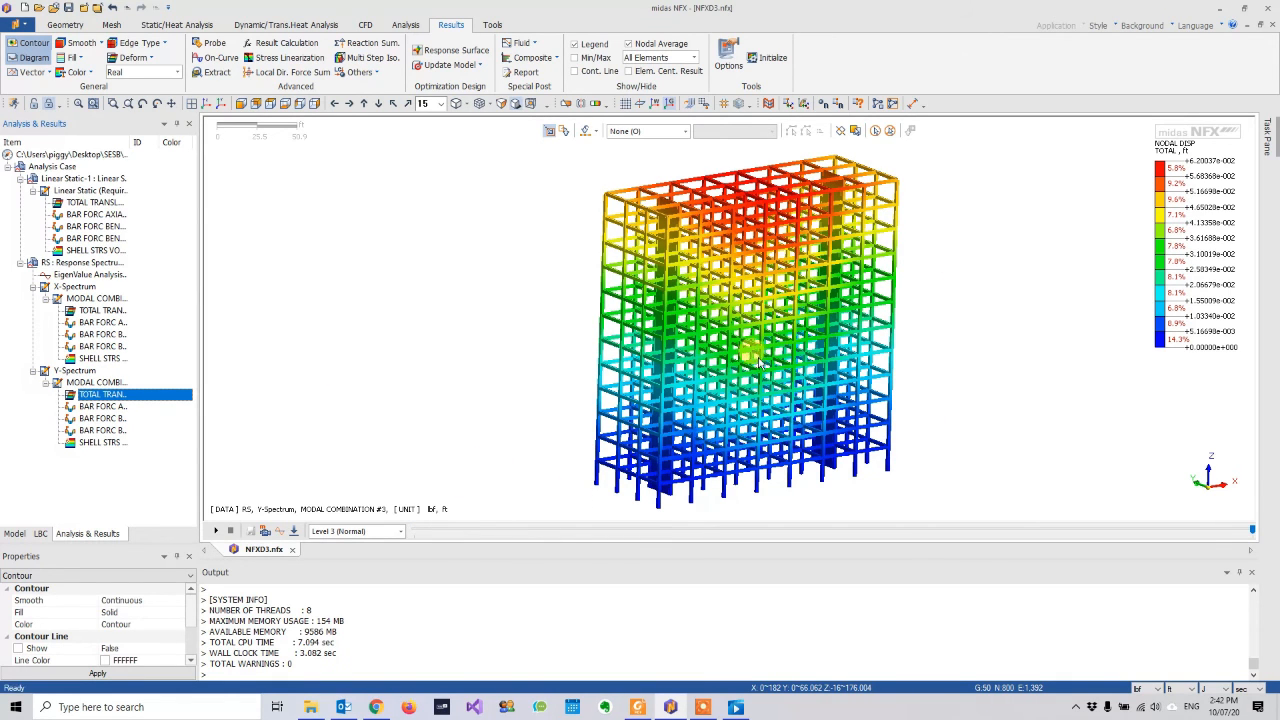
{"action": "middle_click_drag", "start_coordinate": [859, 228], "coordinate": [858, 225]}
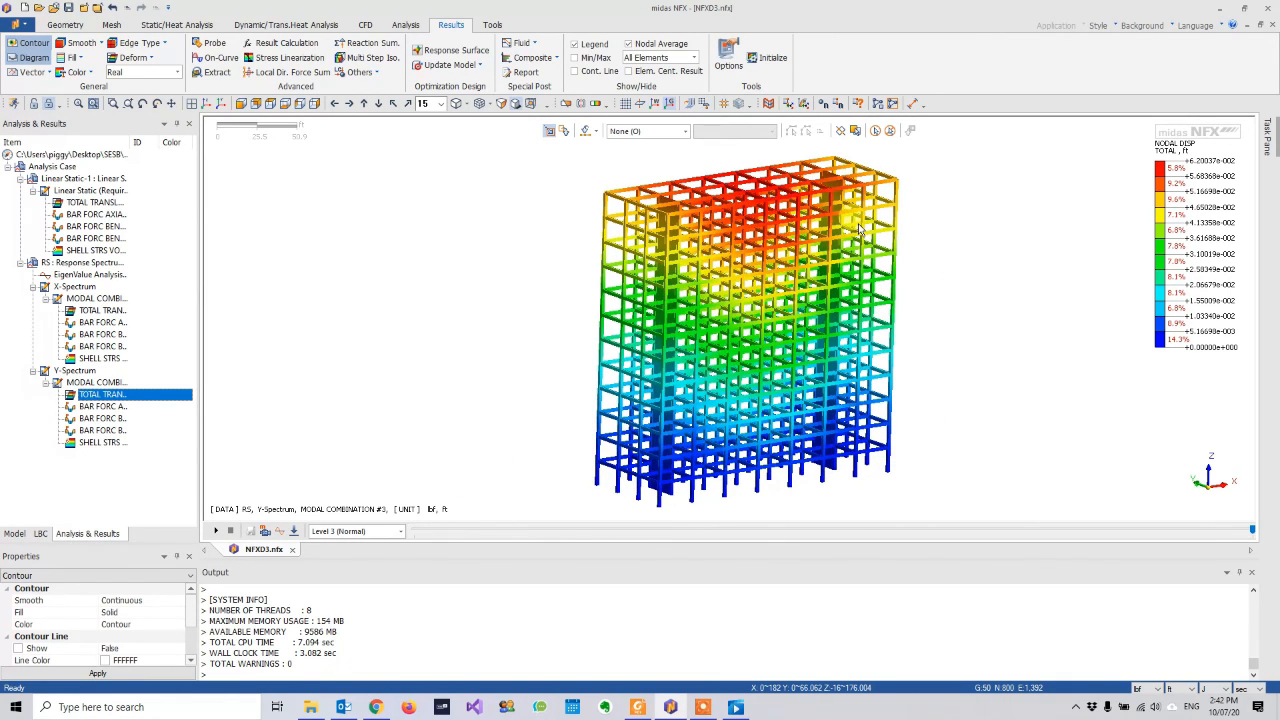